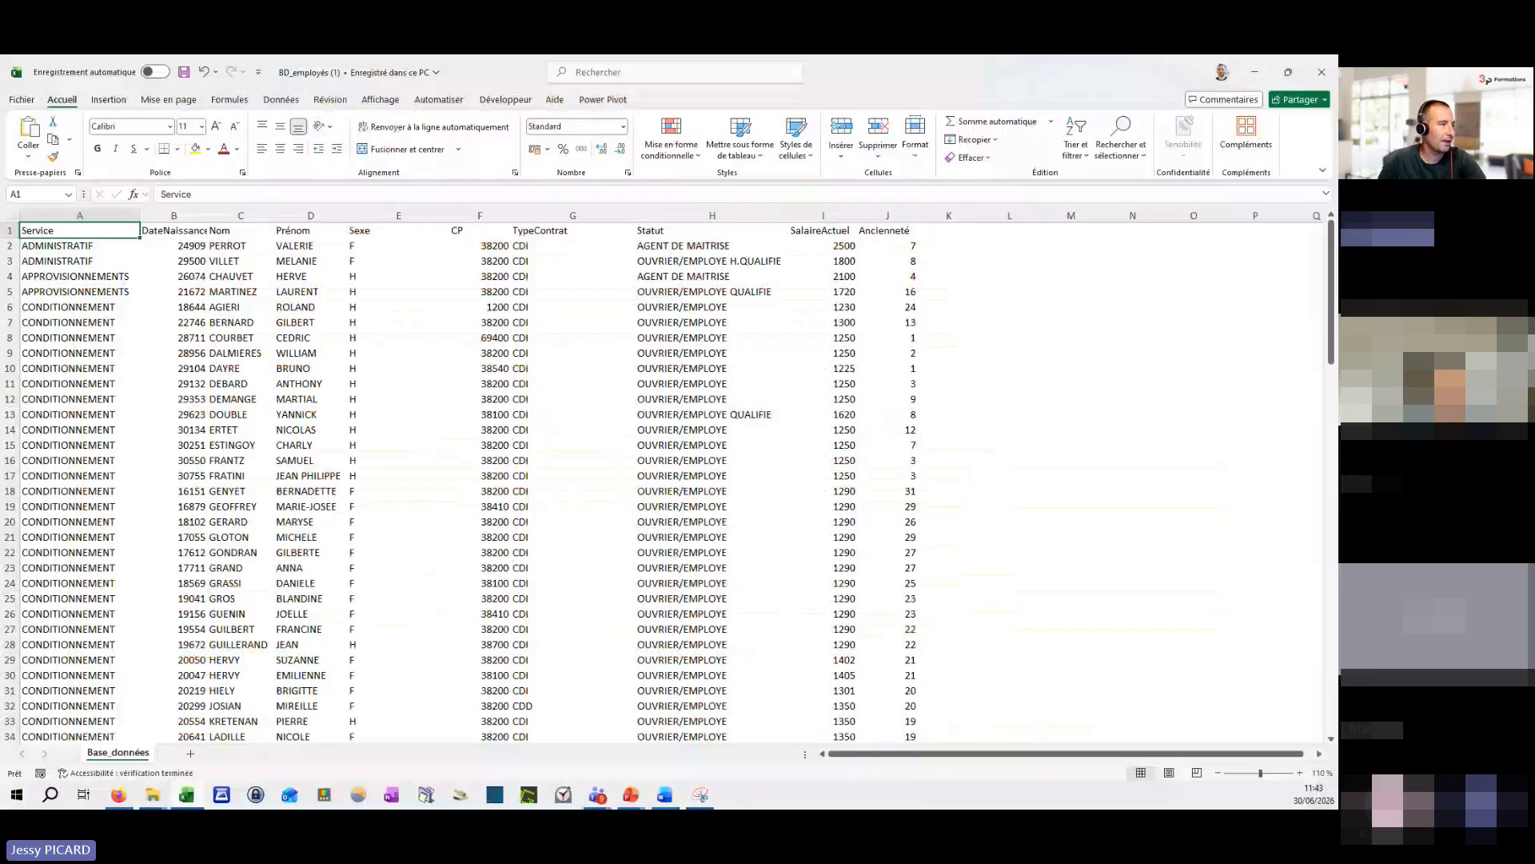
# Step: Enlarge the employee table to 130% and review its headers, name, birth date and current salary columns
pyautogui.click(1300, 773)
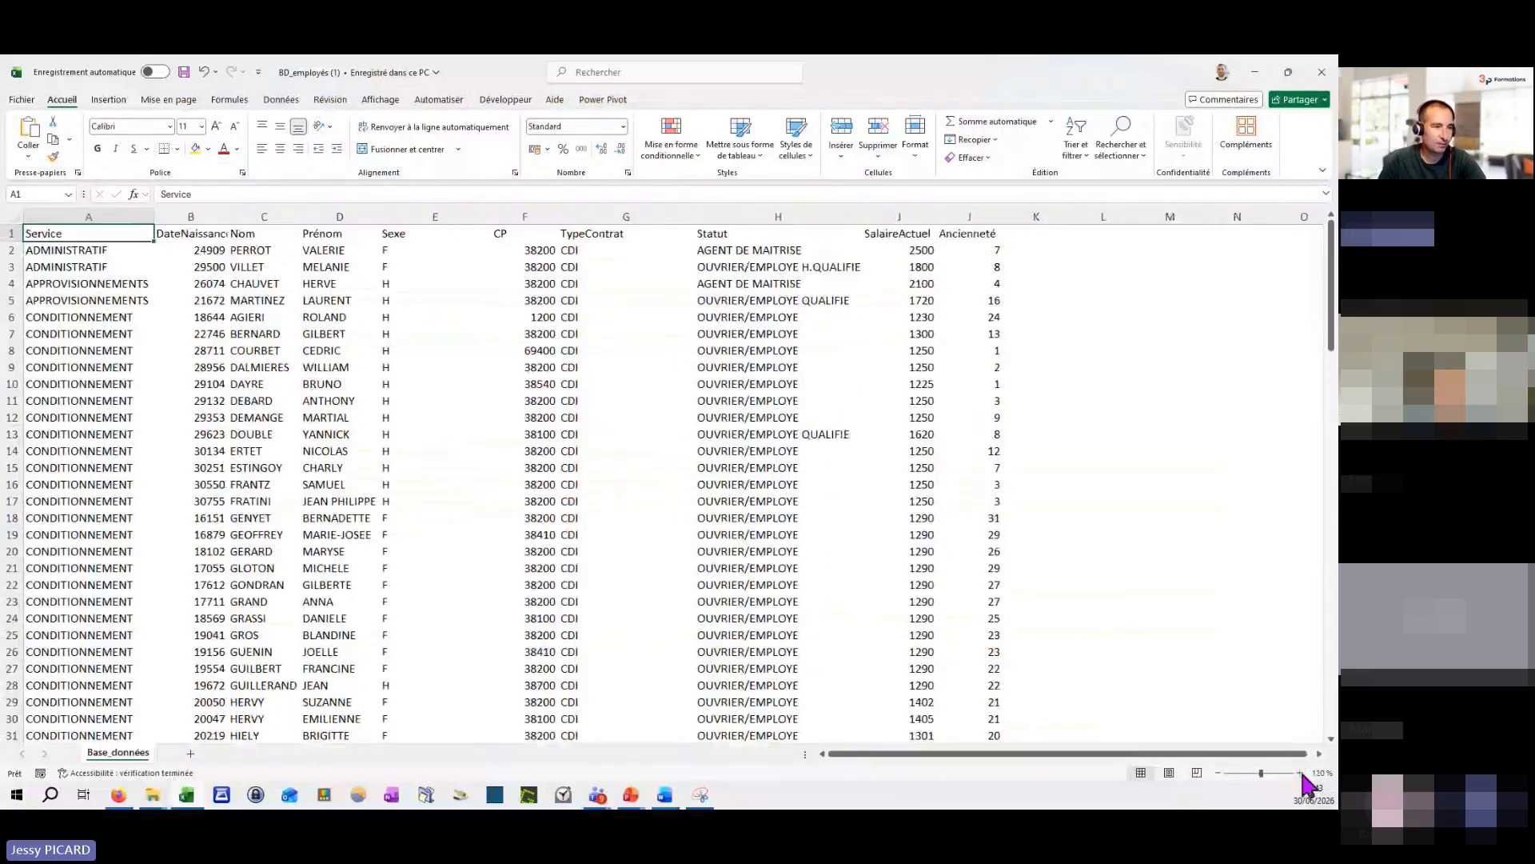
pyautogui.click(1300, 772)
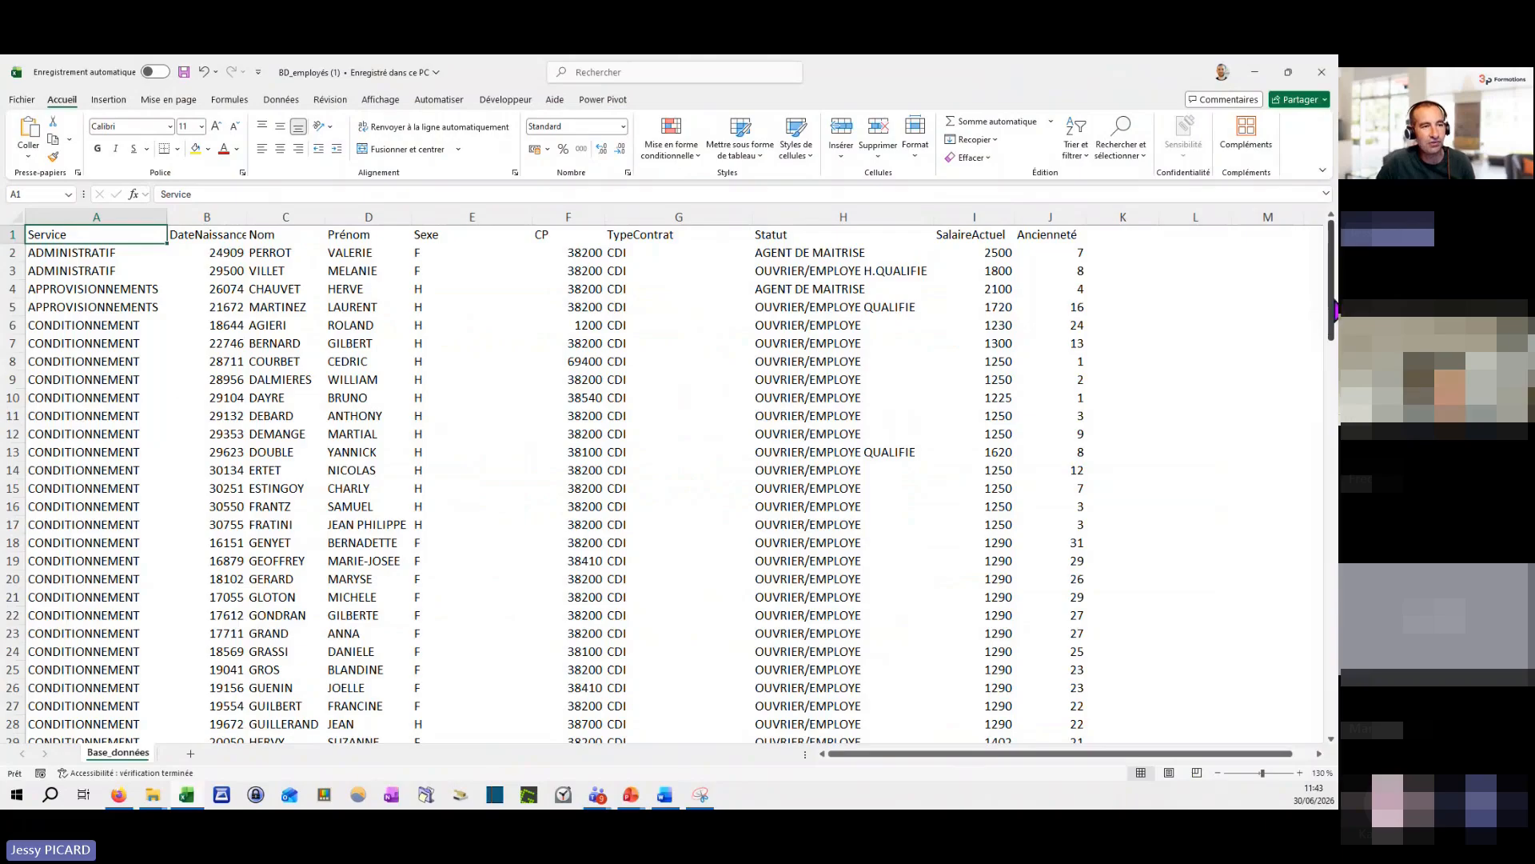
pyautogui.moveTo(1334, 311)
pyautogui.mouseDown()
pyautogui.moveTo(1334, 612)
pyautogui.moveTo(1334, 312)
pyautogui.mouseUp()
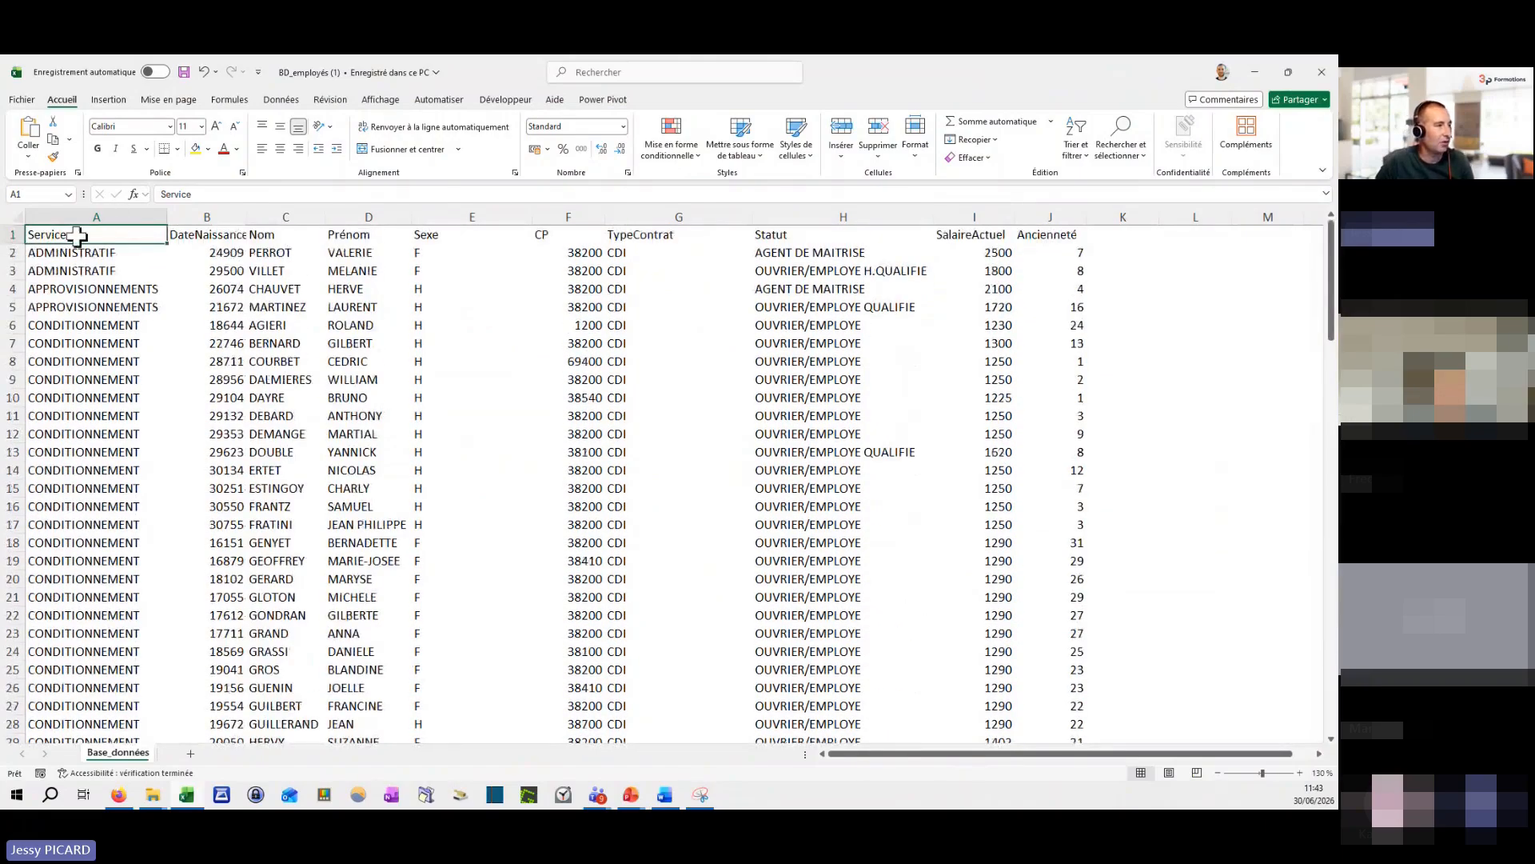
pyautogui.click(206, 235)
pyautogui.click(290, 234)
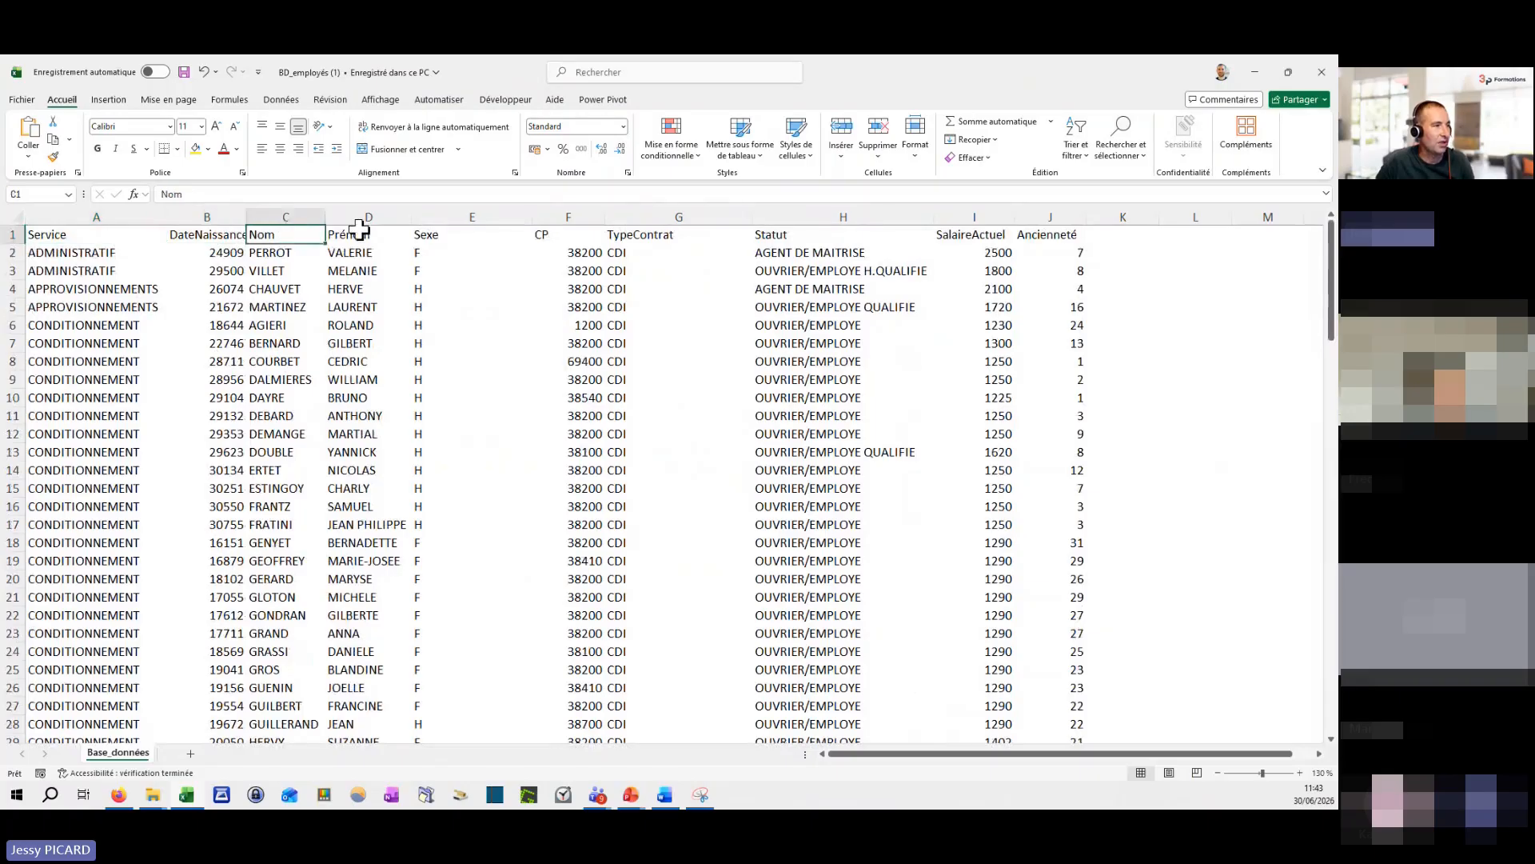
pyautogui.moveTo(276, 252); pyautogui.dragTo(385, 434)
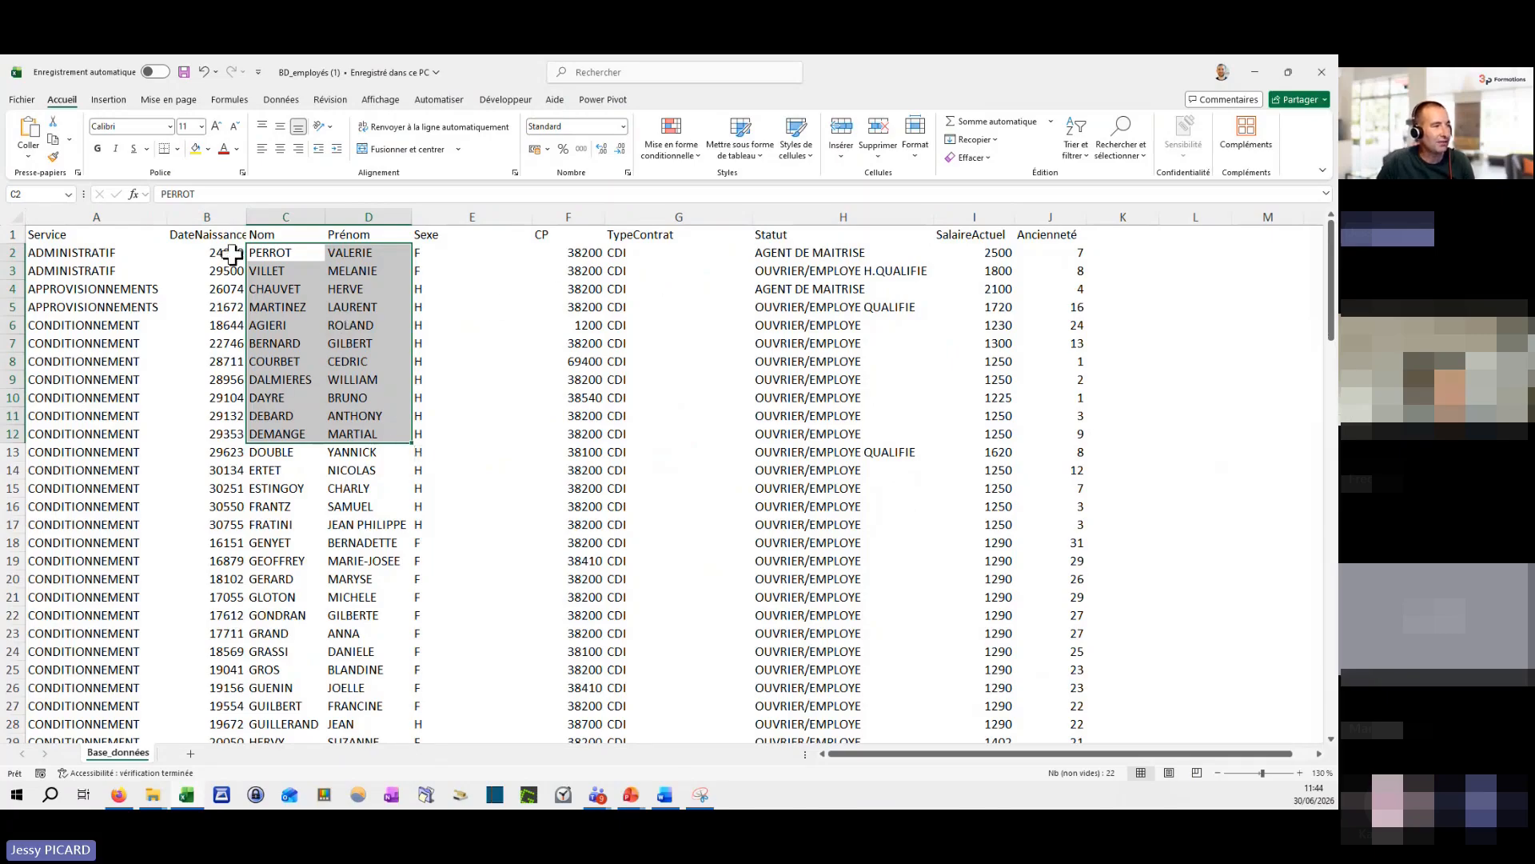
pyautogui.moveTo(232, 255); pyautogui.dragTo(226, 433)
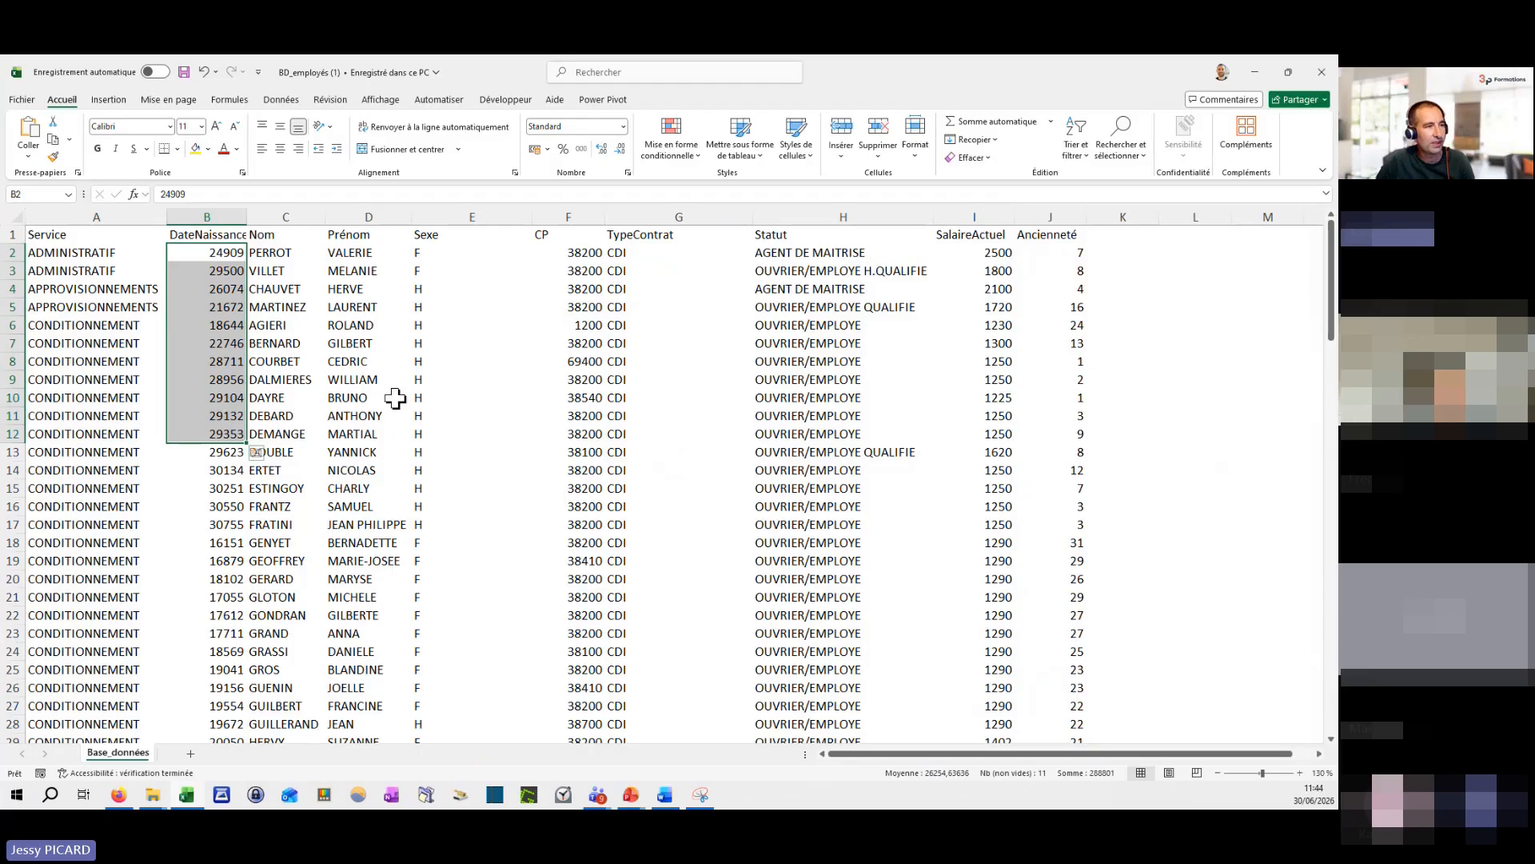
pyautogui.click(964, 251)
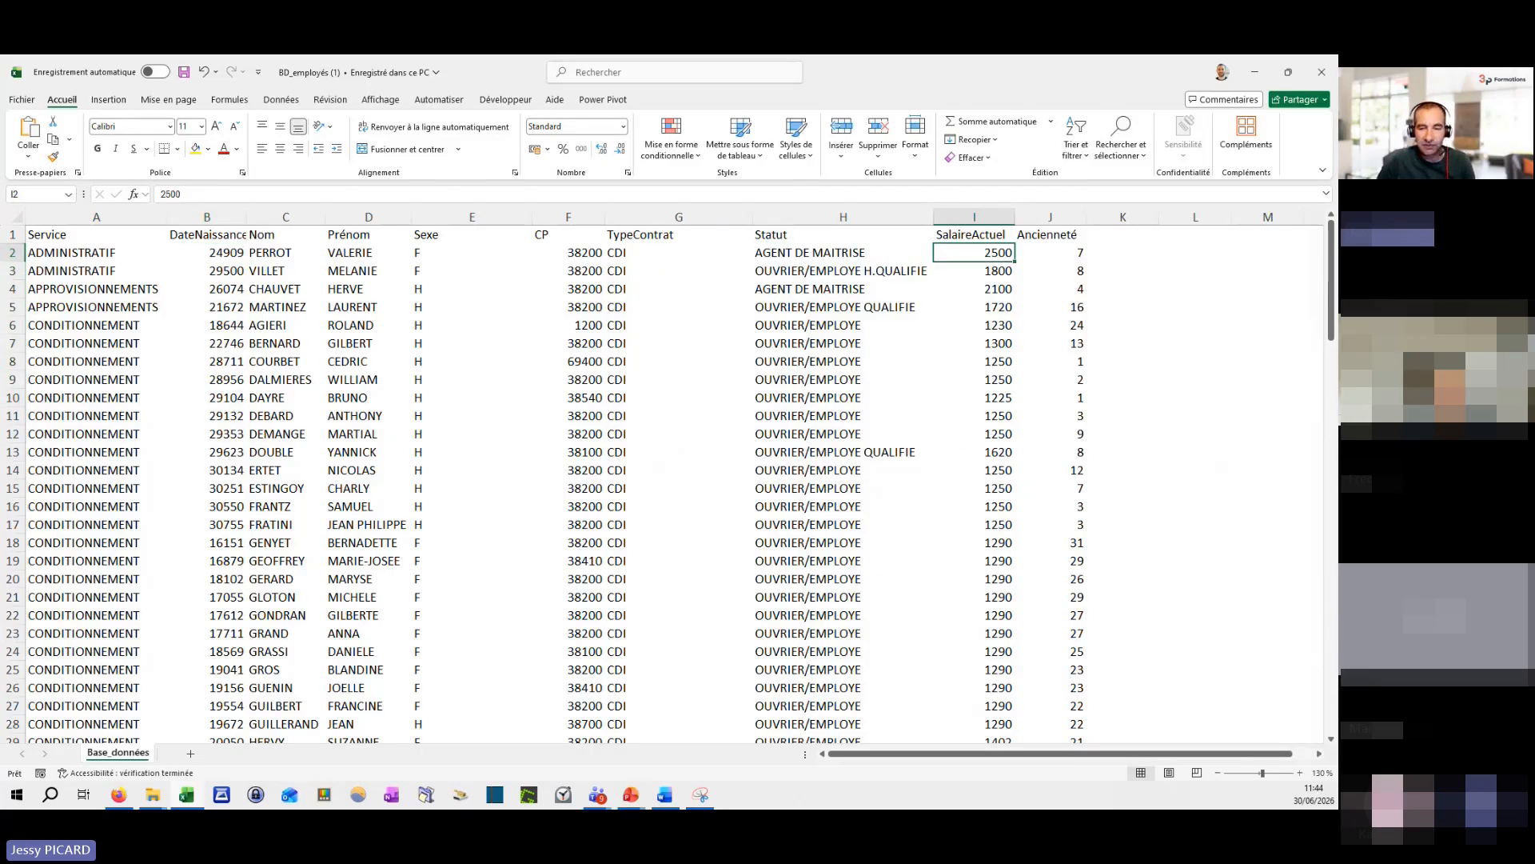
# Step: Inspect the first DateNaissance entries in column B, highlighting rows 2 to 12
pyautogui.hotkey('alt', 'Tab')
pyautogui.hotkey('alt', 'Tab')
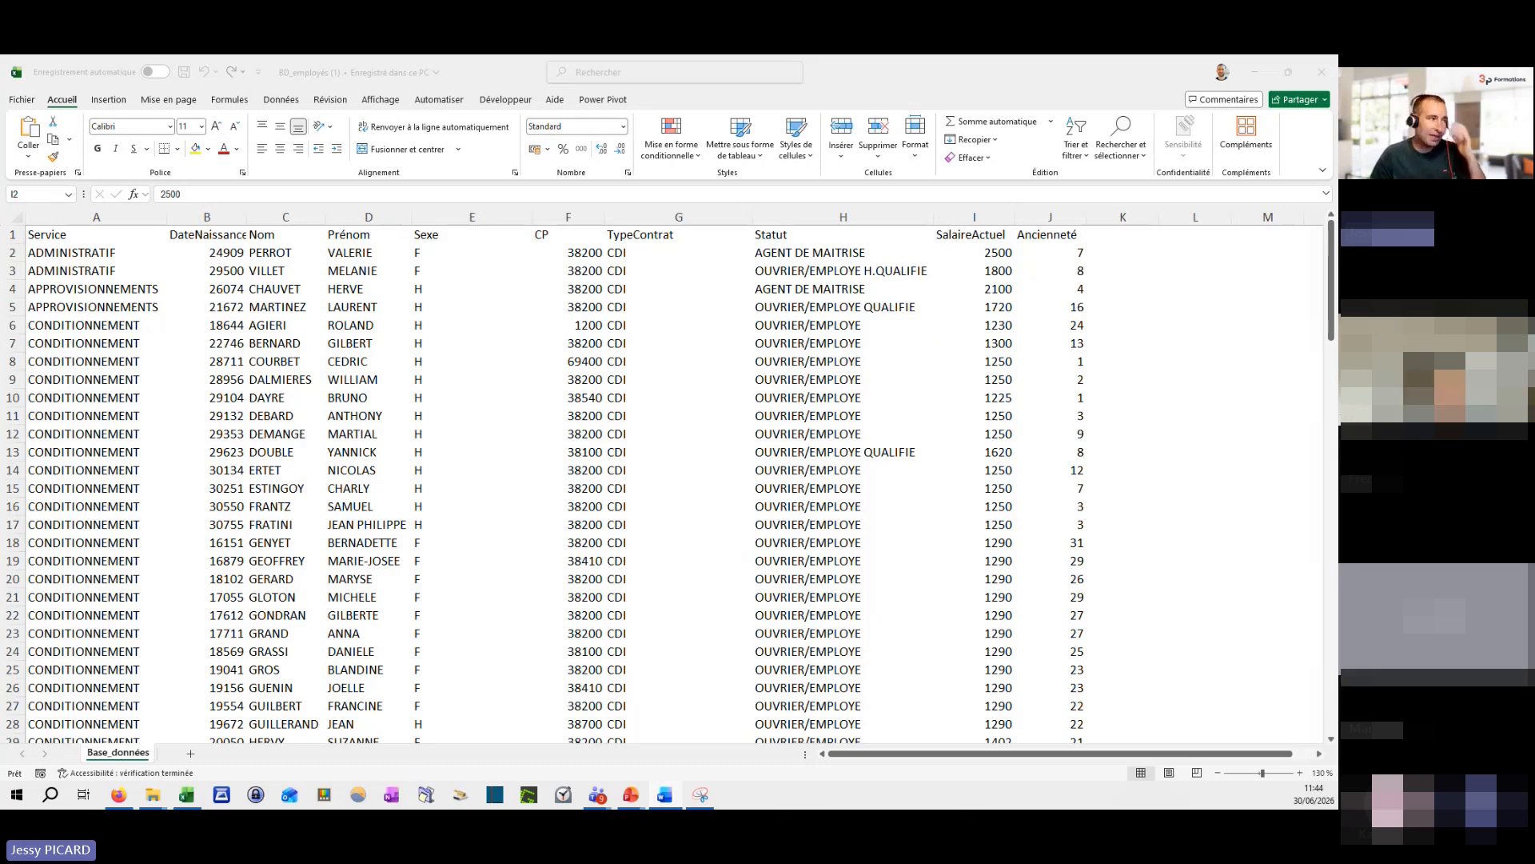
pyautogui.click(217, 244)
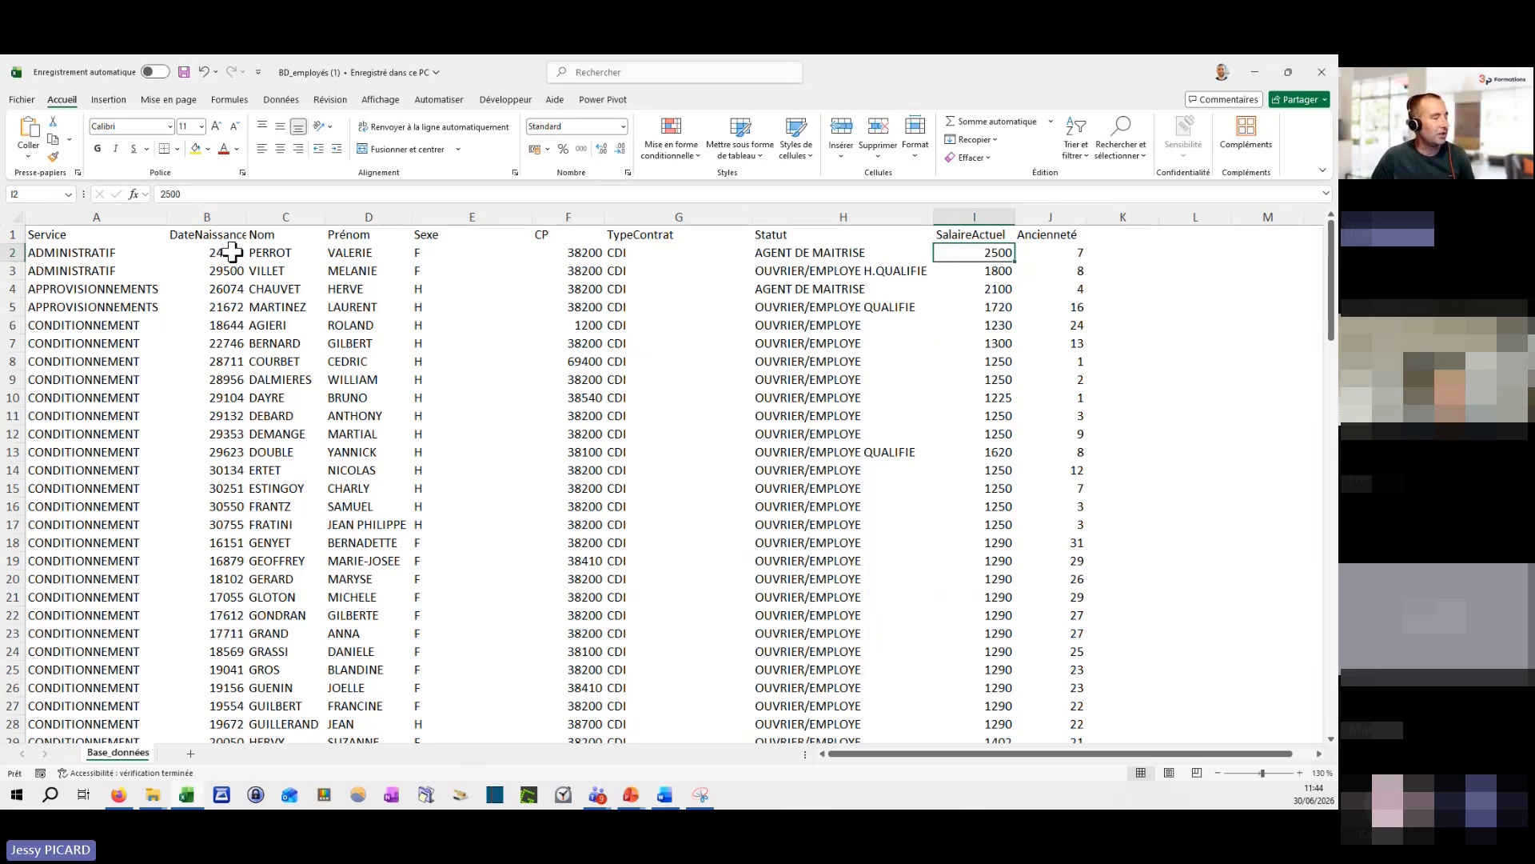
pyautogui.click(230, 253)
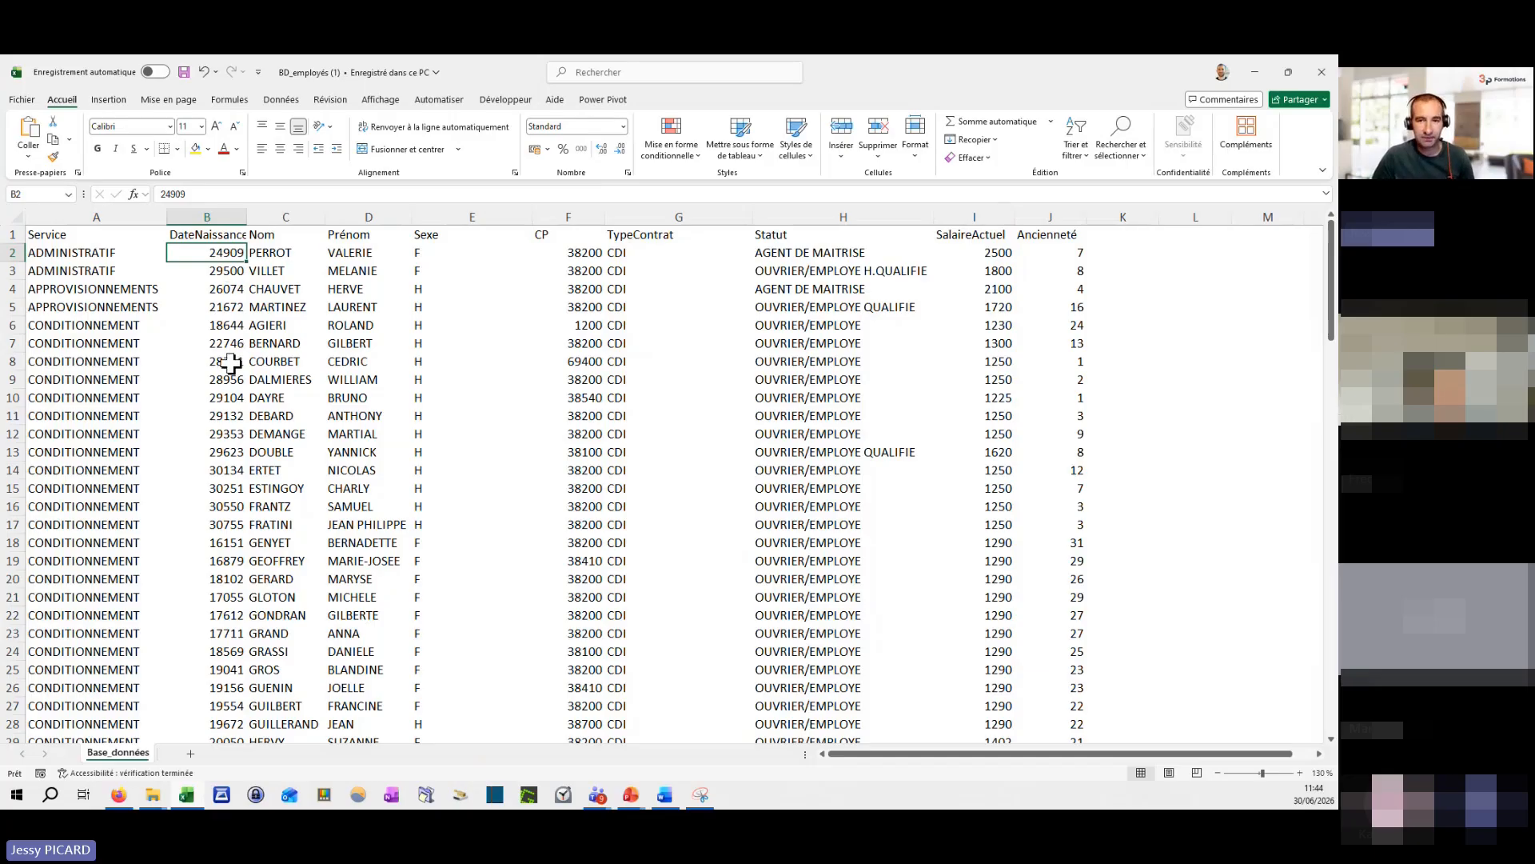
pyautogui.moveTo(223, 255); pyautogui.dragTo(221, 344)
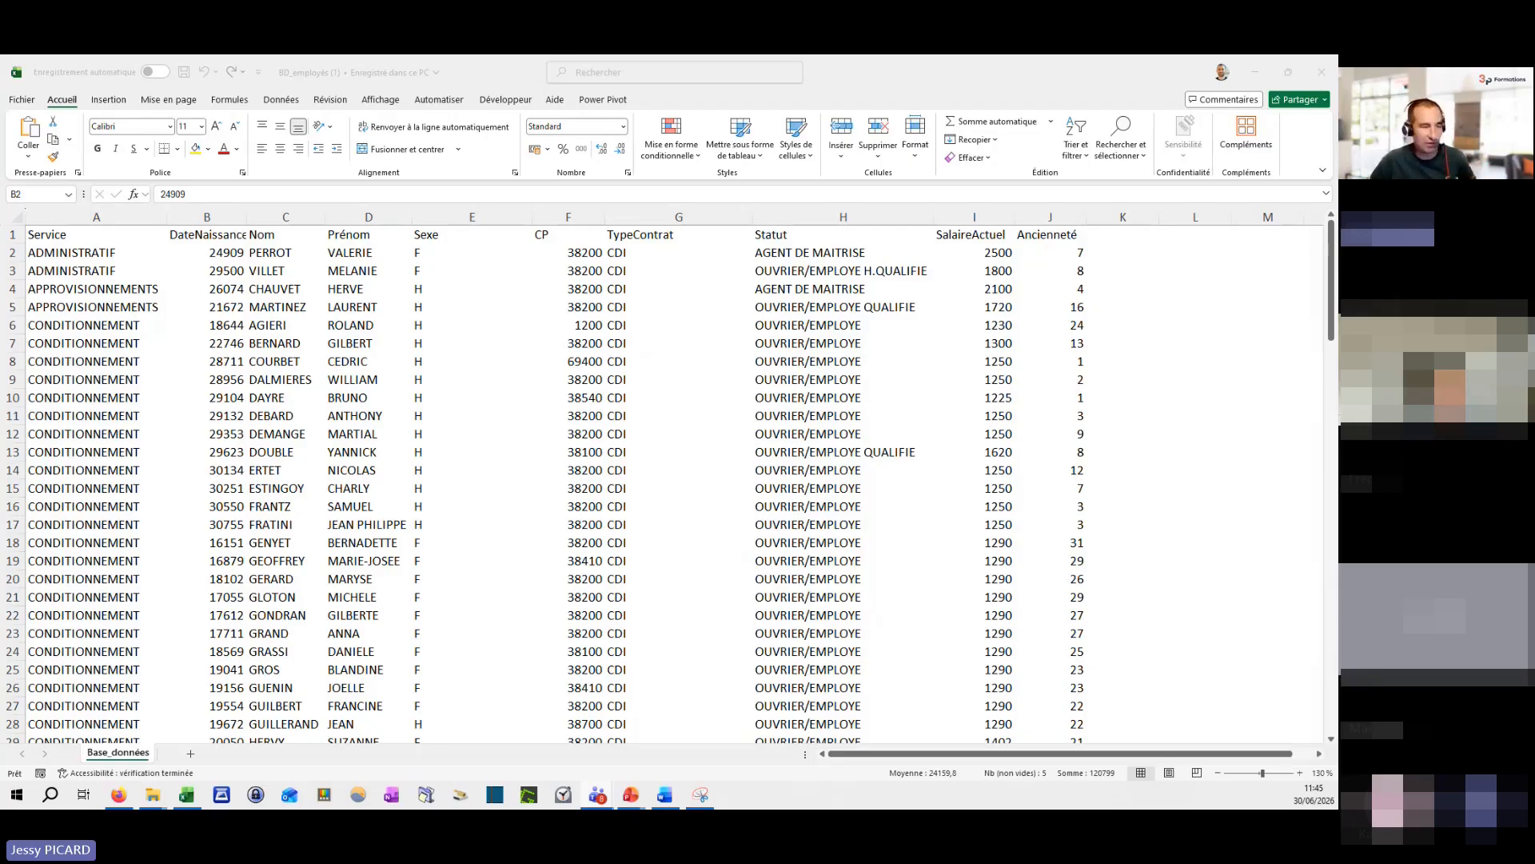
pyautogui.click(267, 276)
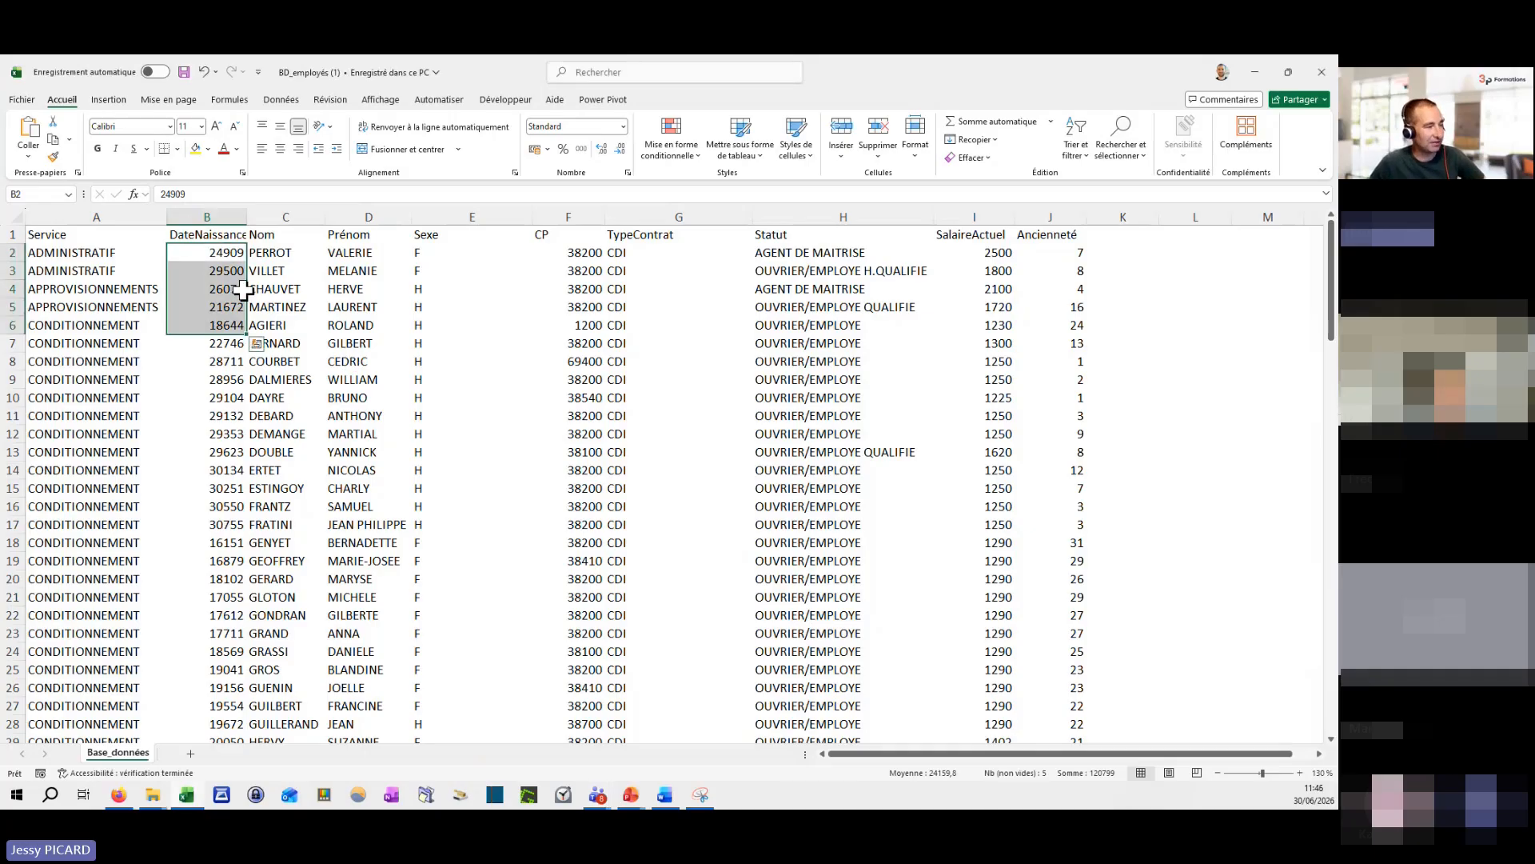
pyautogui.moveTo(219, 252); pyautogui.dragTo(220, 431)
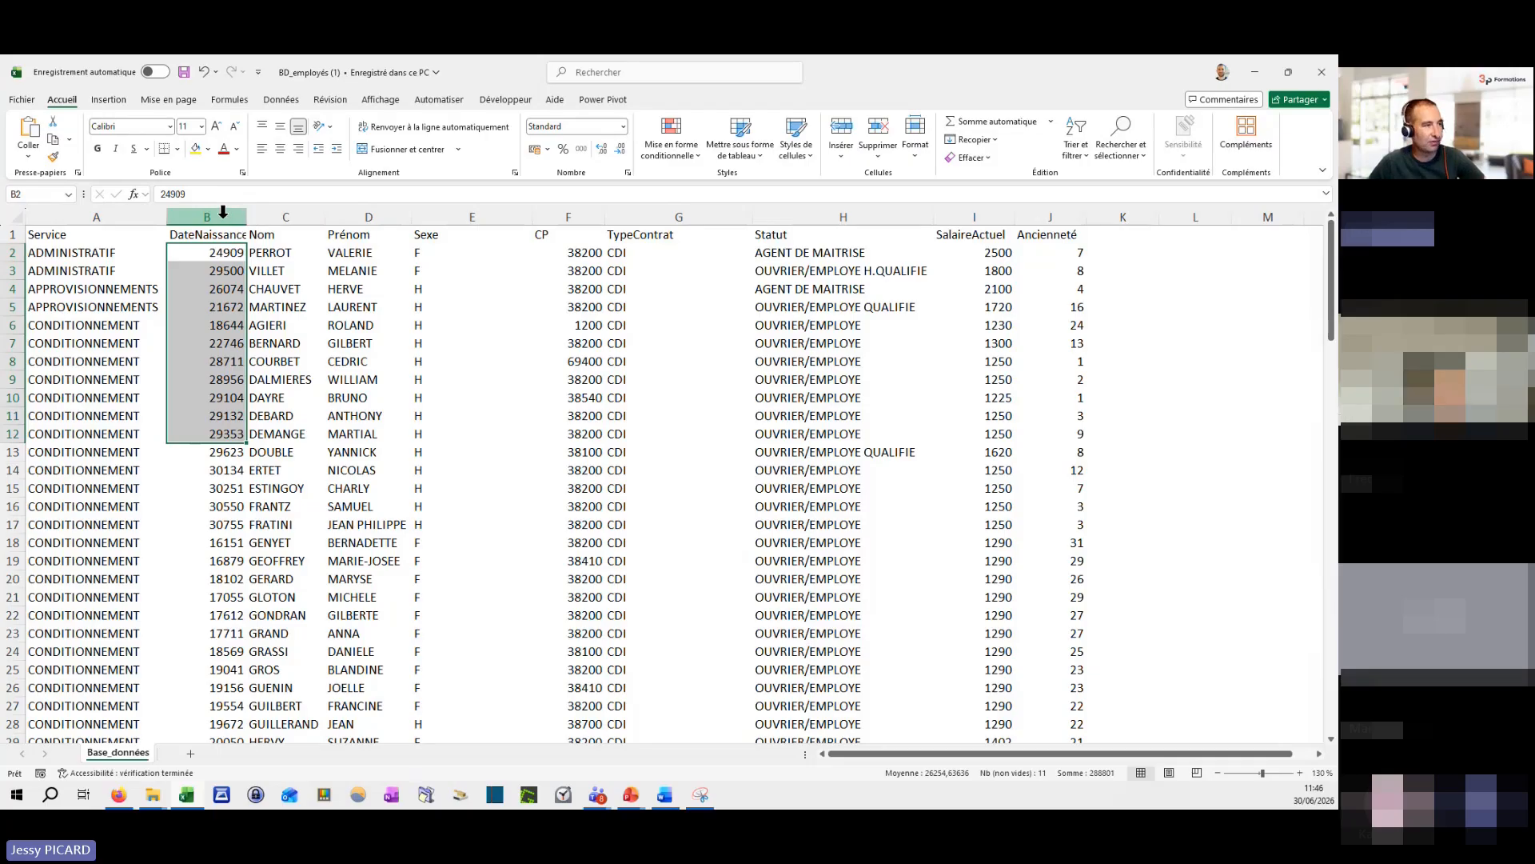
# Step: Apply the short date format (Date courte) to the whole DateNaissance column
pyautogui.click(223, 210)
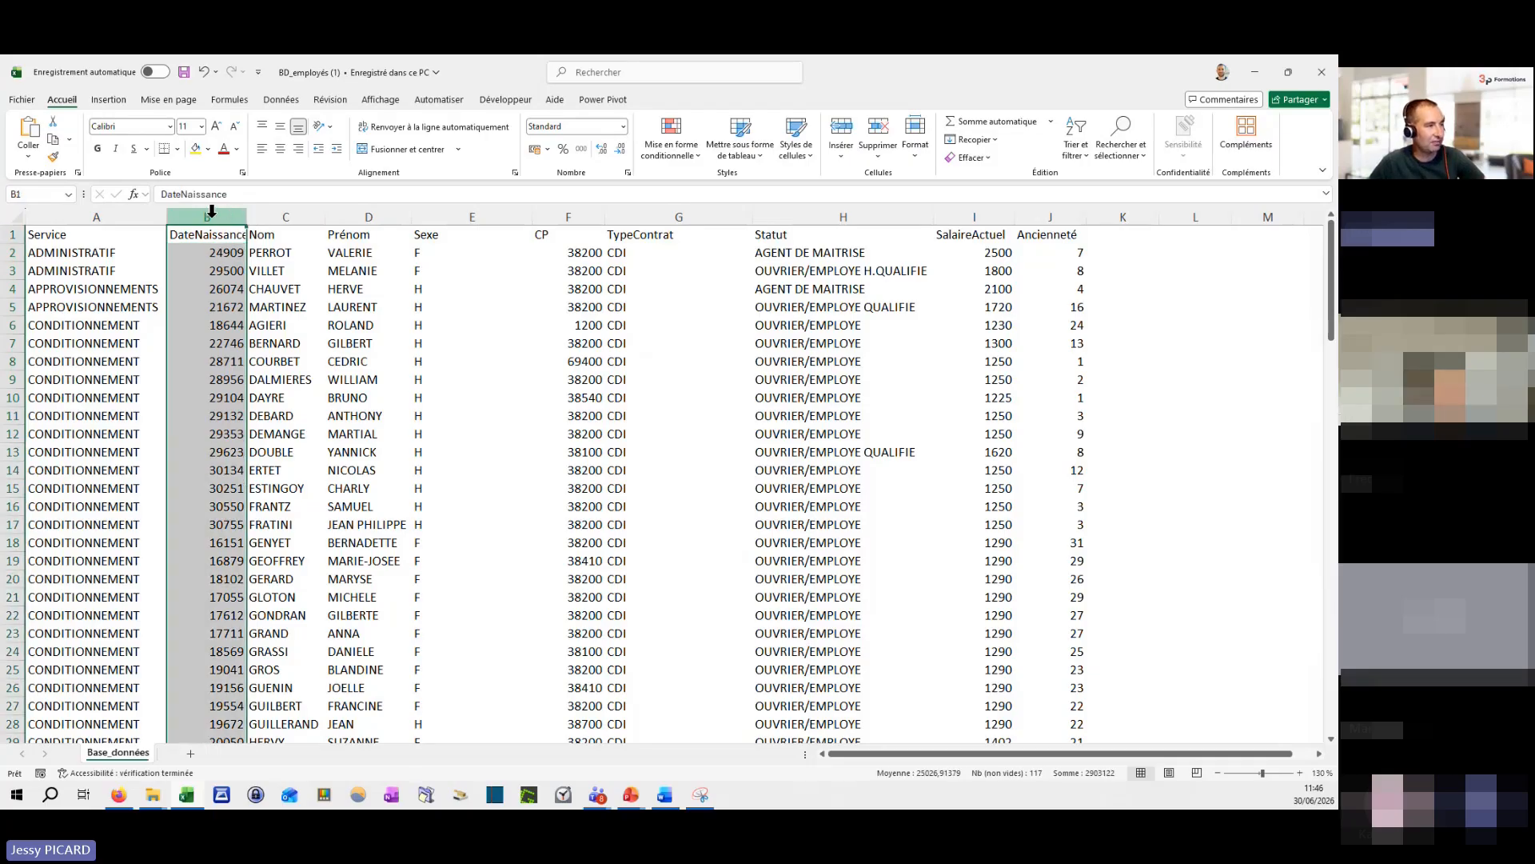
pyautogui.click(623, 126)
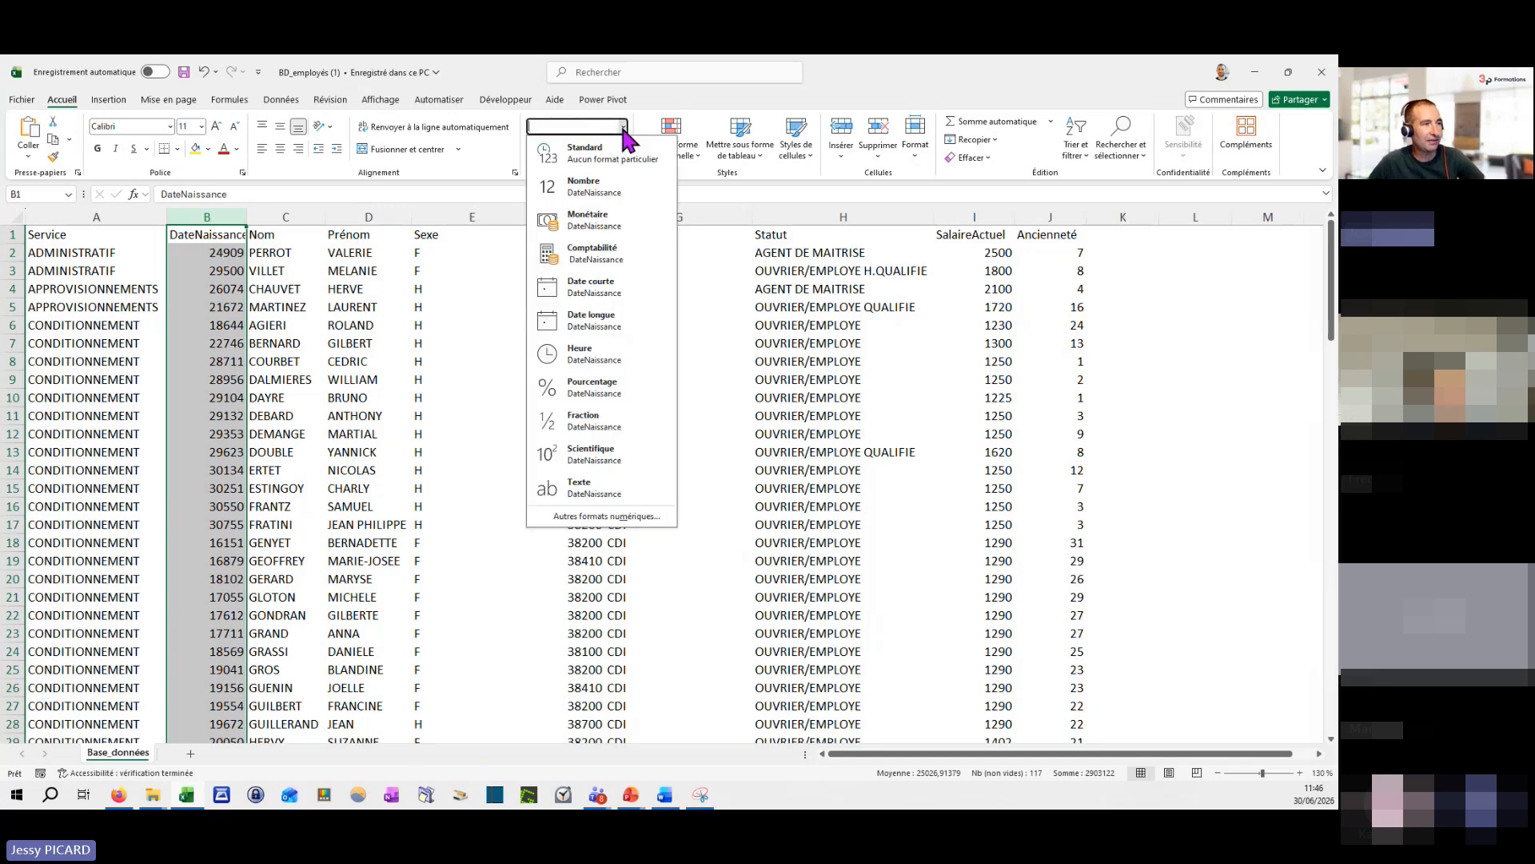
pyautogui.click(605, 287)
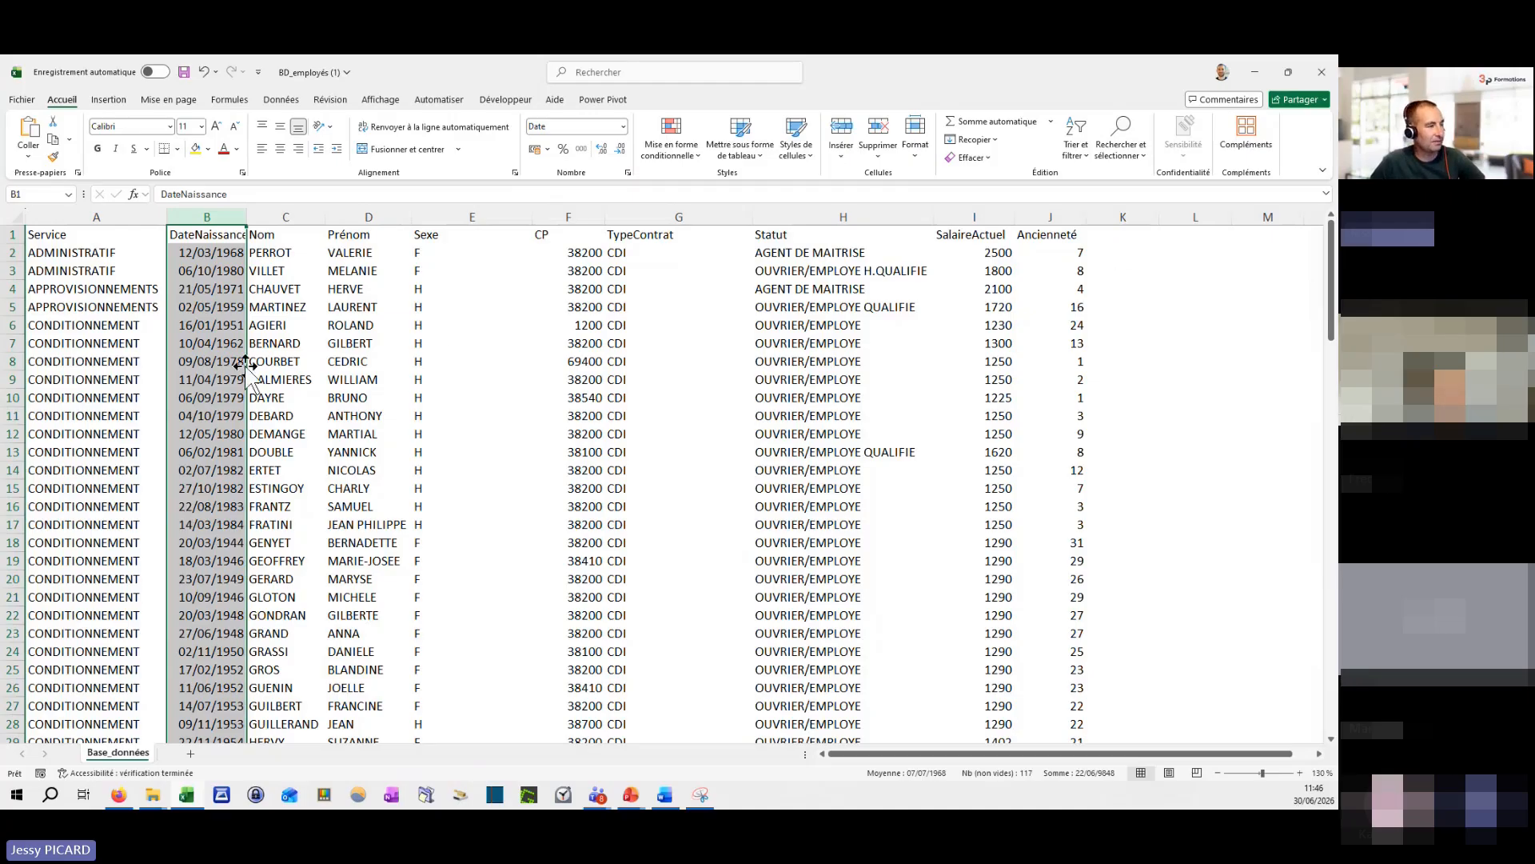
# Step: Check where column B's data and the sheet itself end, return to the header, and undo the column-wide date format
pyautogui.click(209, 368)
pyautogui.doubleClick(210, 369)
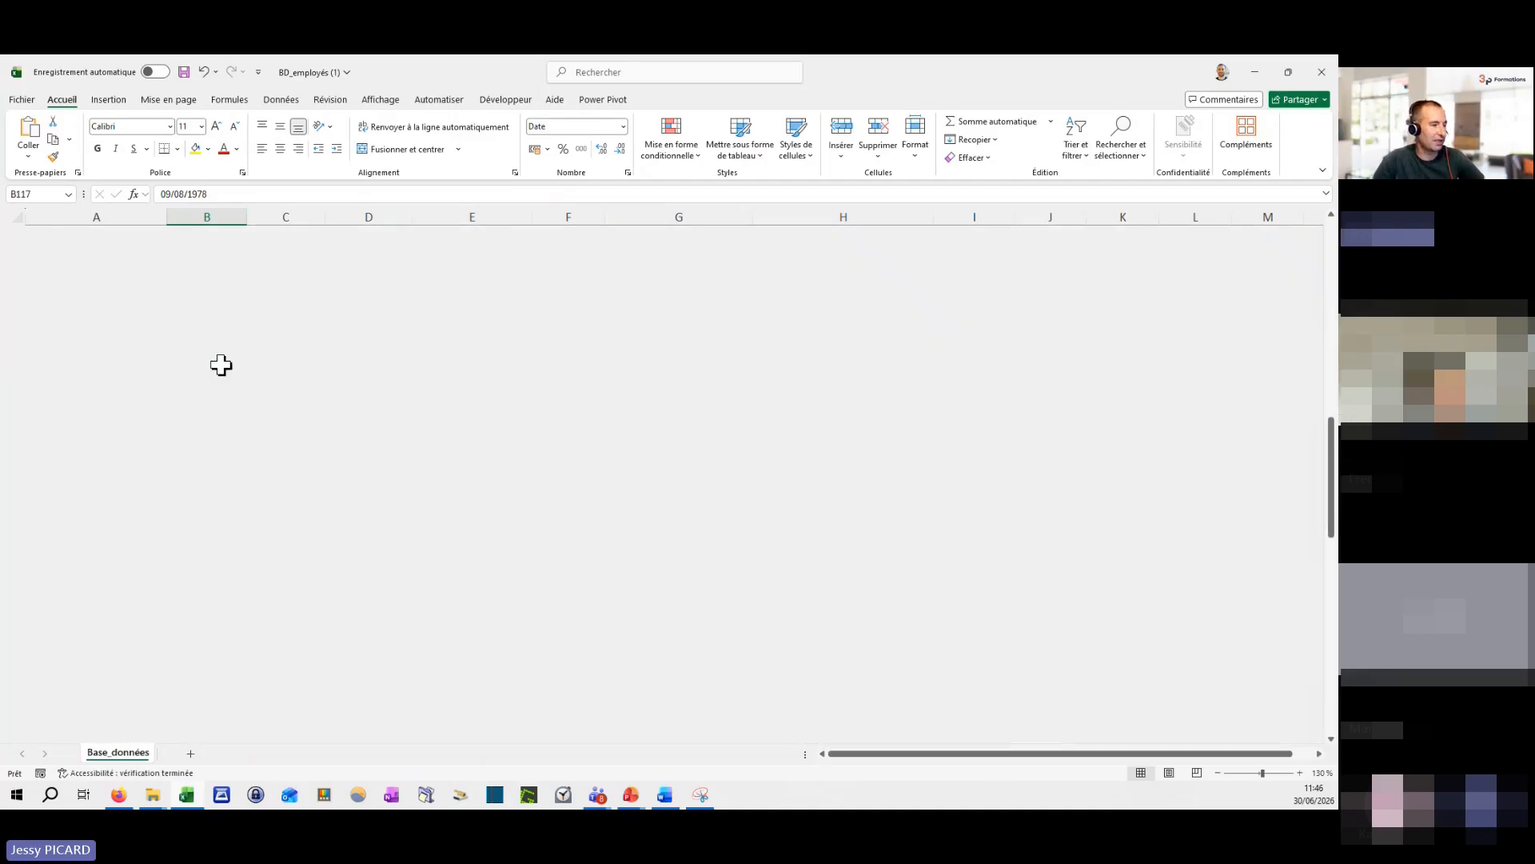
pyautogui.hotkey('ctrl', 'Down')
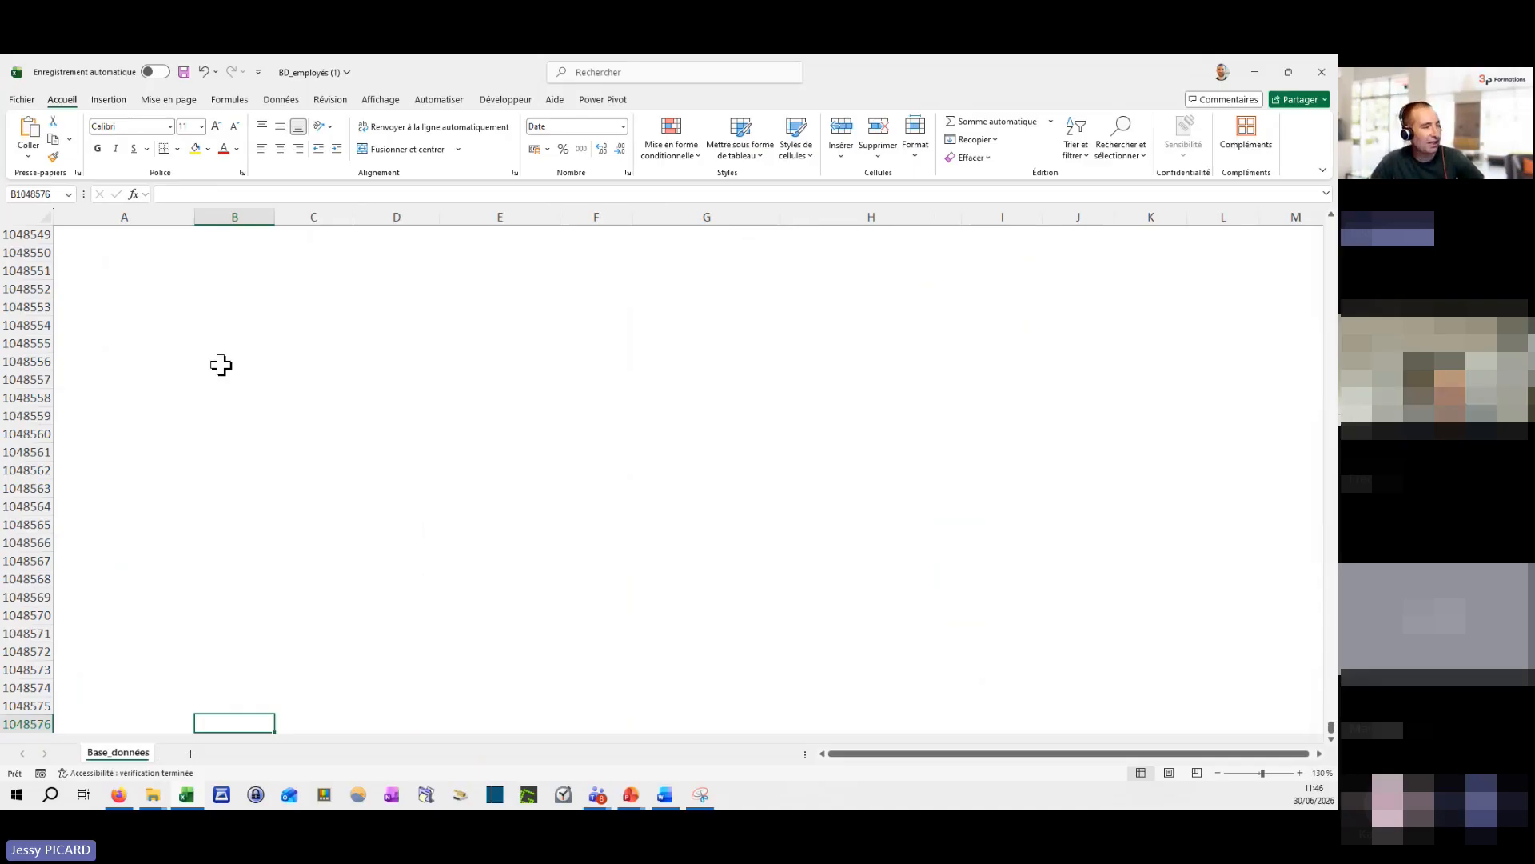
pyautogui.hotkey('ctrl', 'Up')
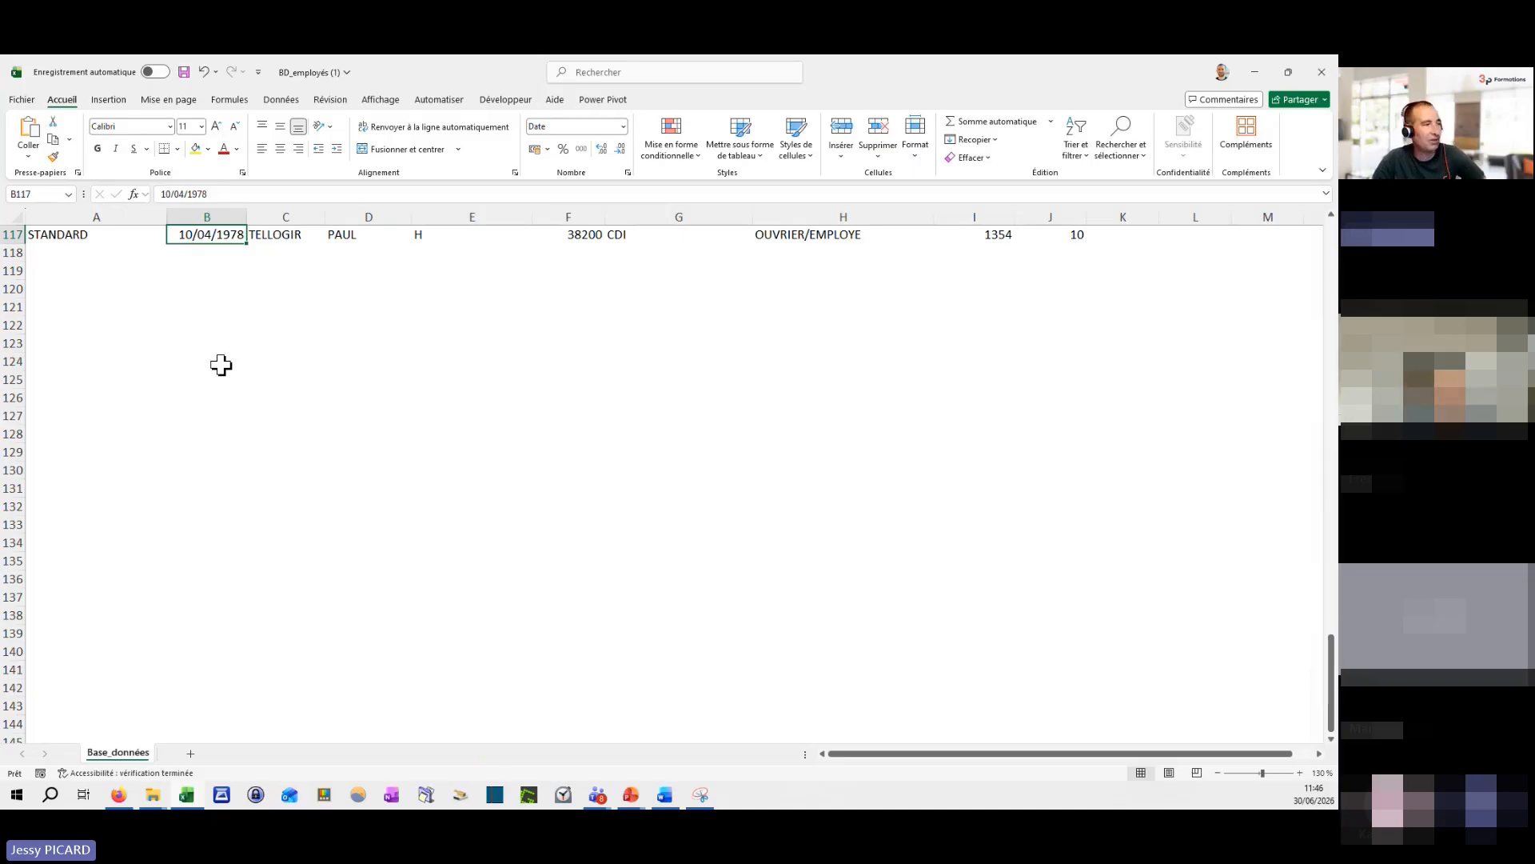
pyautogui.hotkey('ctrl', 'Up')
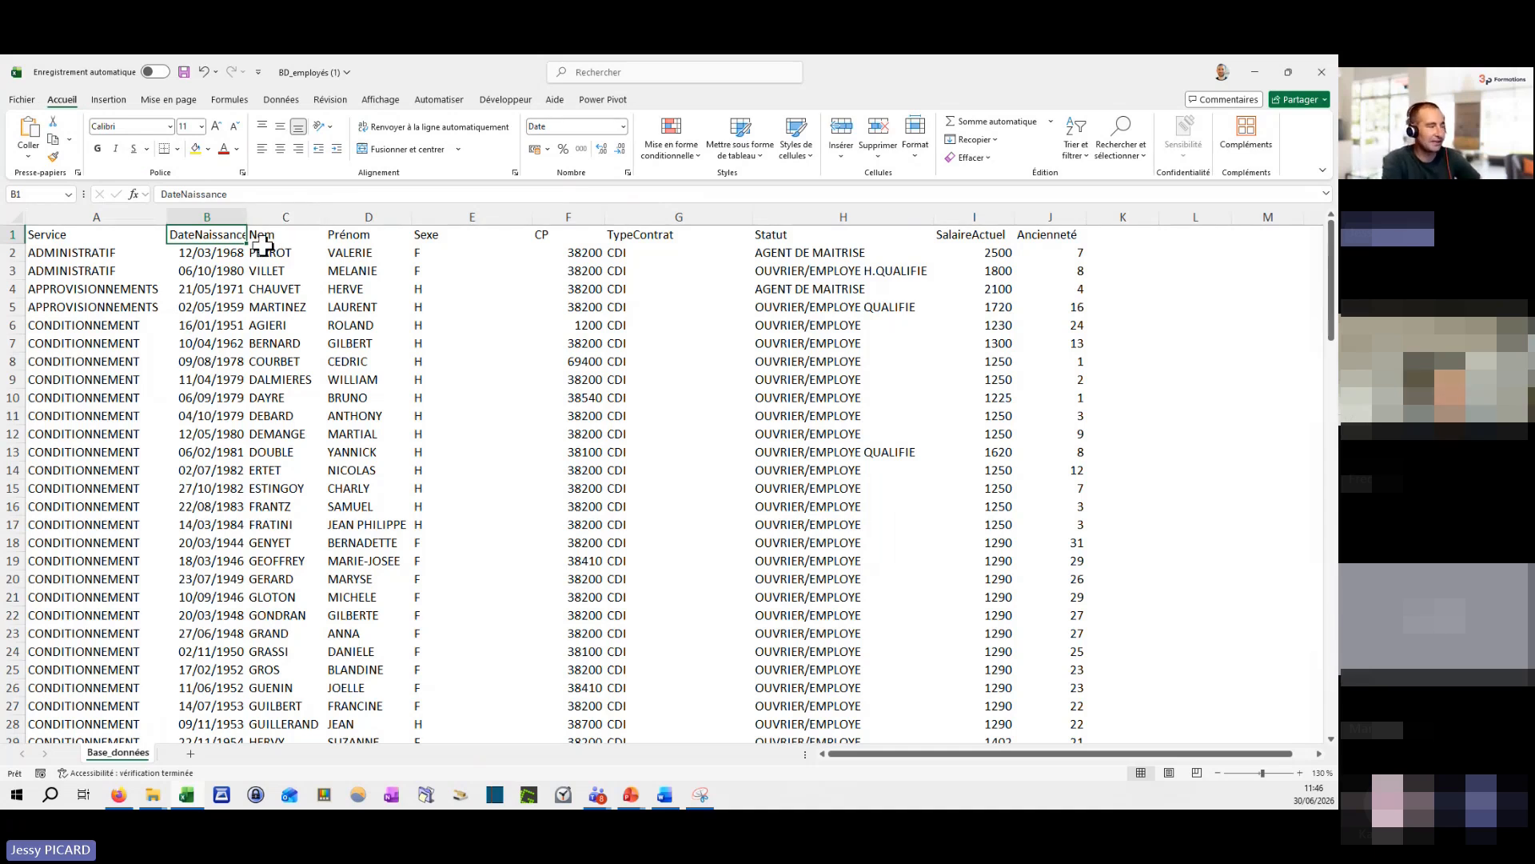
pyautogui.hotkey('ctrl', 'z')
# Step: Select the DateNaissance values from B2 down to the last data row, dismissing the on-screen keyboard
pyautogui.click(232, 251)
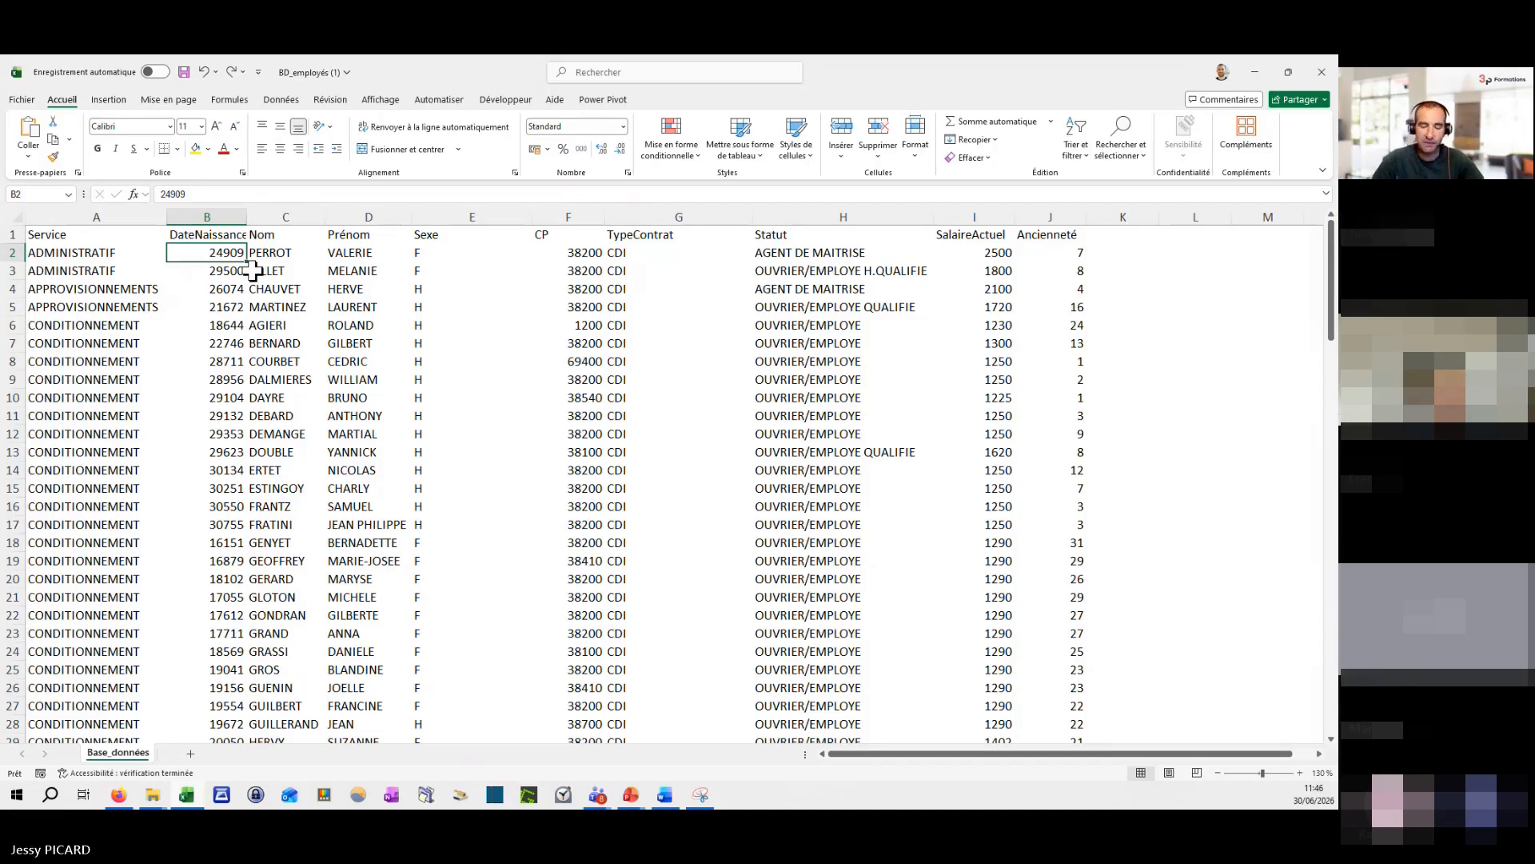
pyautogui.hotkey('ctrl', 'shift', 'Down')
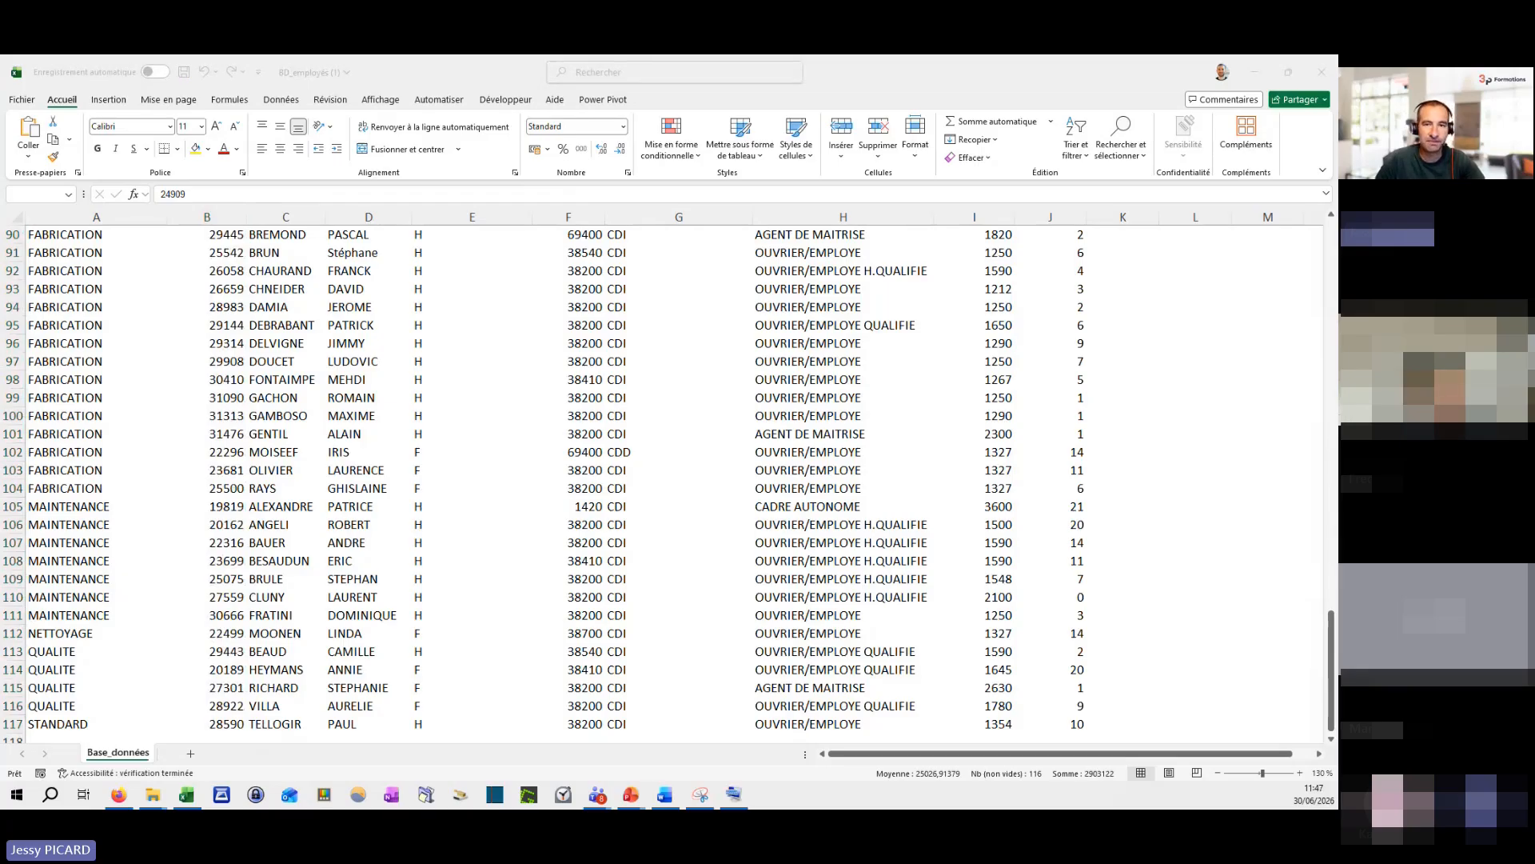
pyautogui.moveTo(1337, 226); pyautogui.dragTo(610, 258)
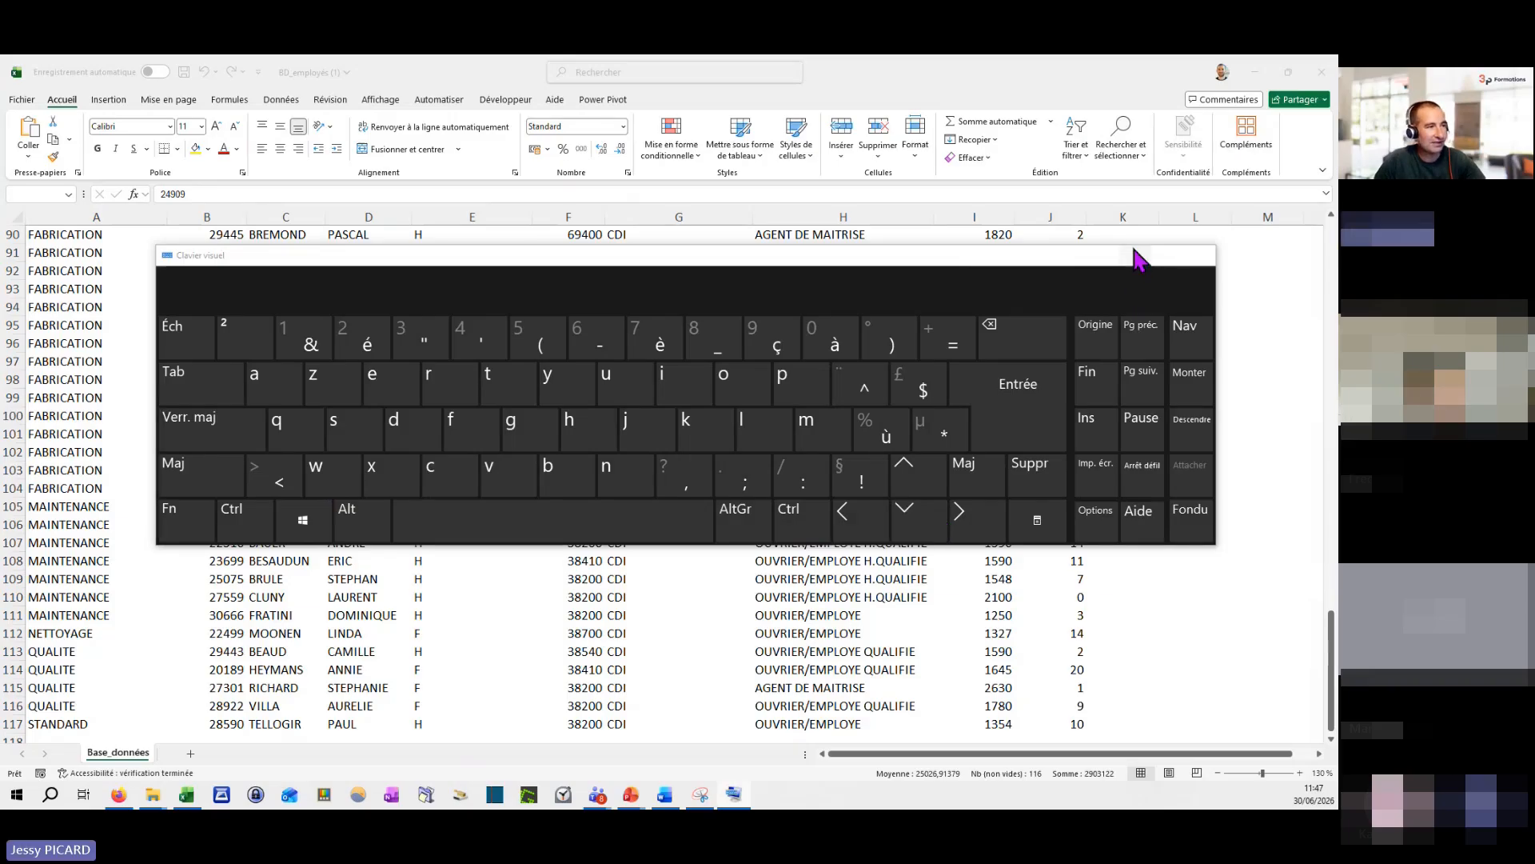
pyautogui.click(1199, 255)
pyautogui.middleClick(287, 313)
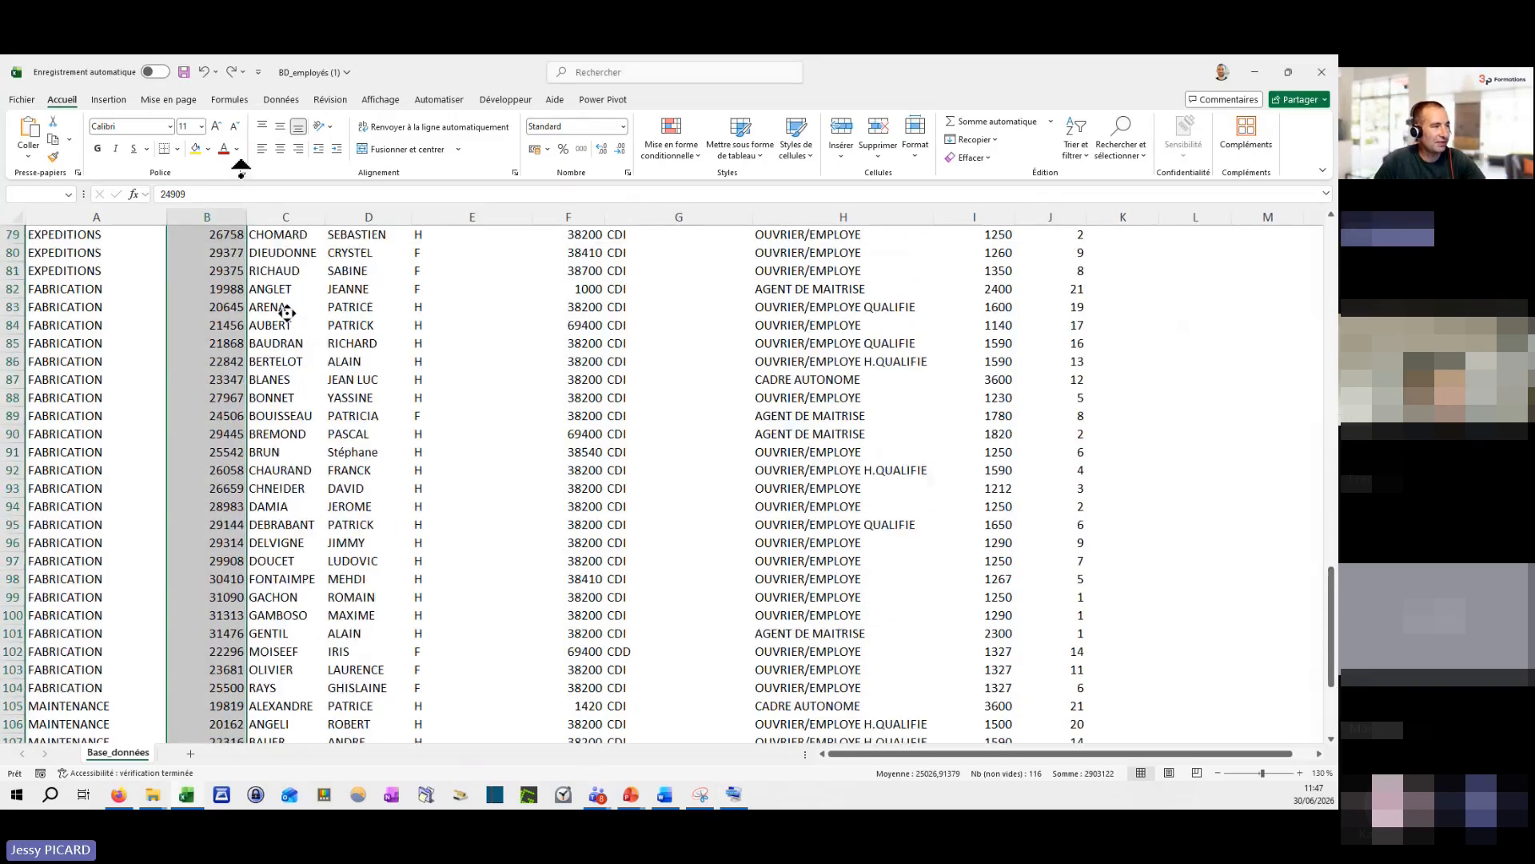
pyautogui.click(227, 256)
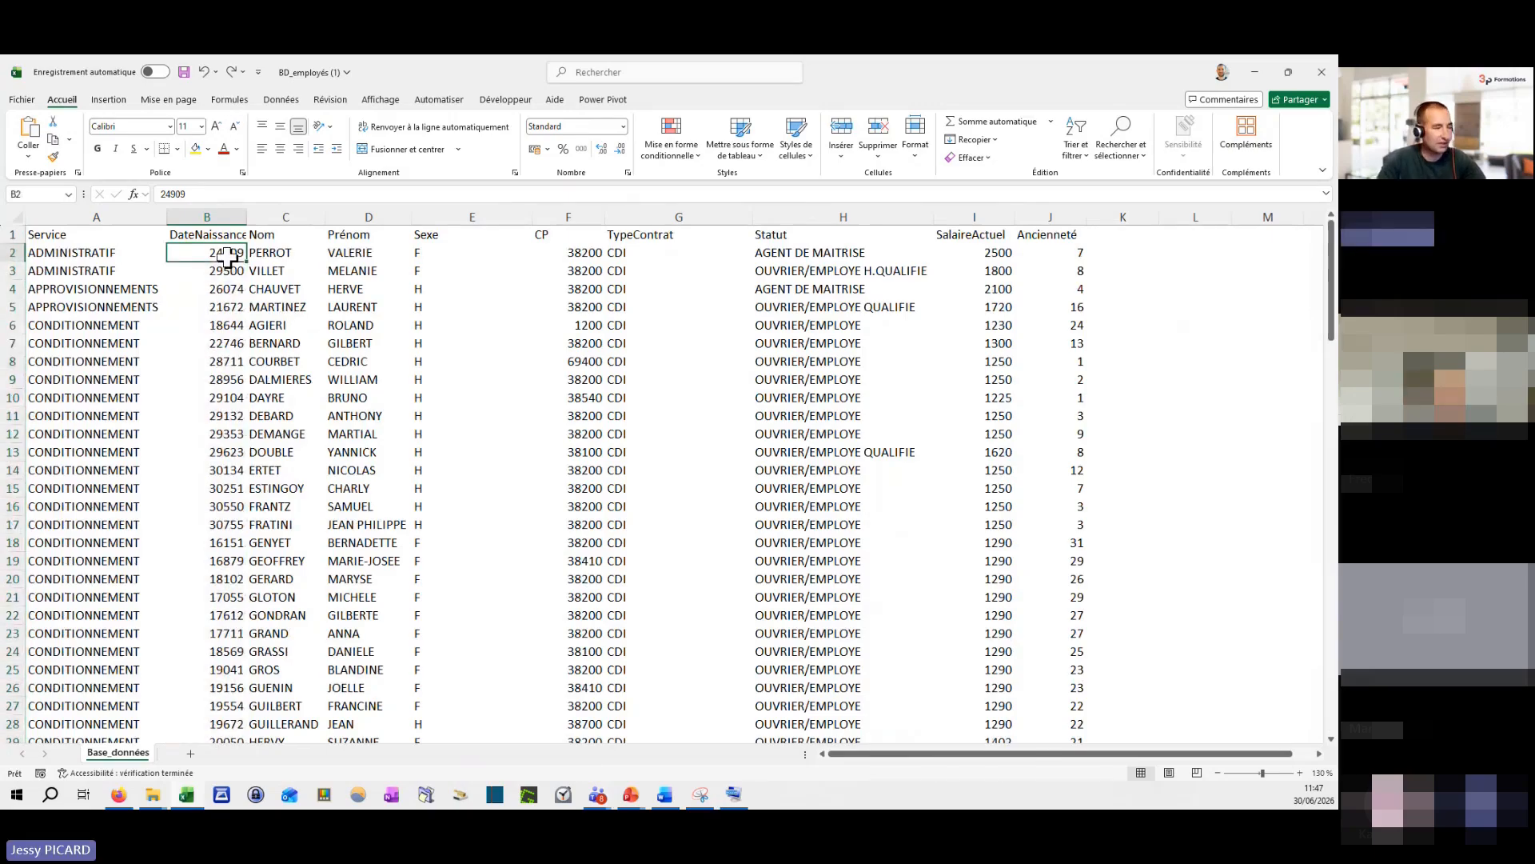
pyautogui.hotkey('ctrl', 'shift', 'Down')
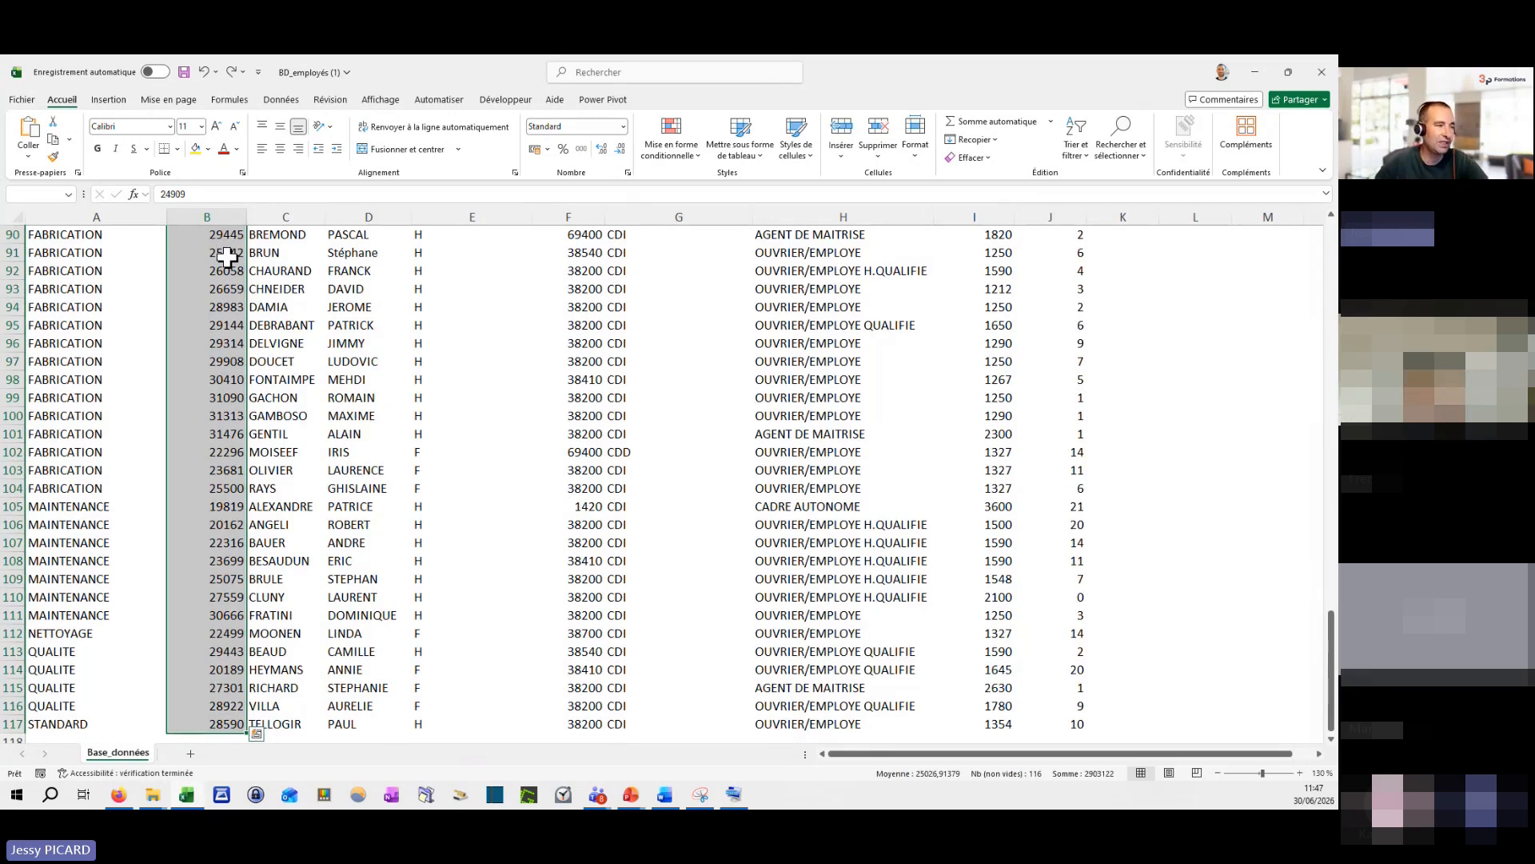
# Step: Clear cell B93 and extend a selection from B2 past that gap to the last data row, B117
pyautogui.click(234, 289)
pyautogui.press('Delete')
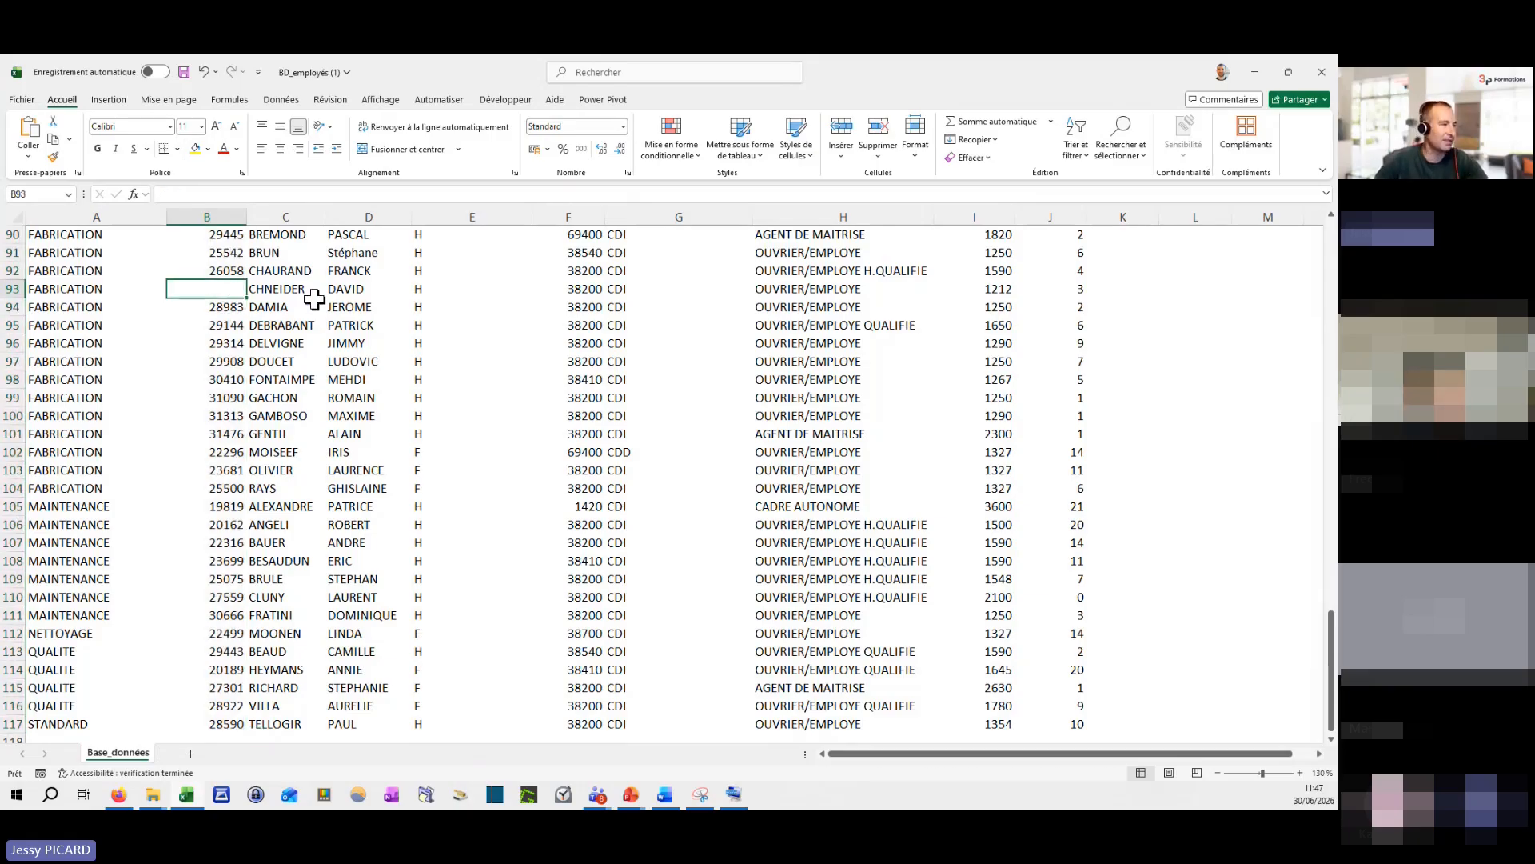
pyautogui.scroll(20, 309, 364)
pyautogui.click(214, 255)
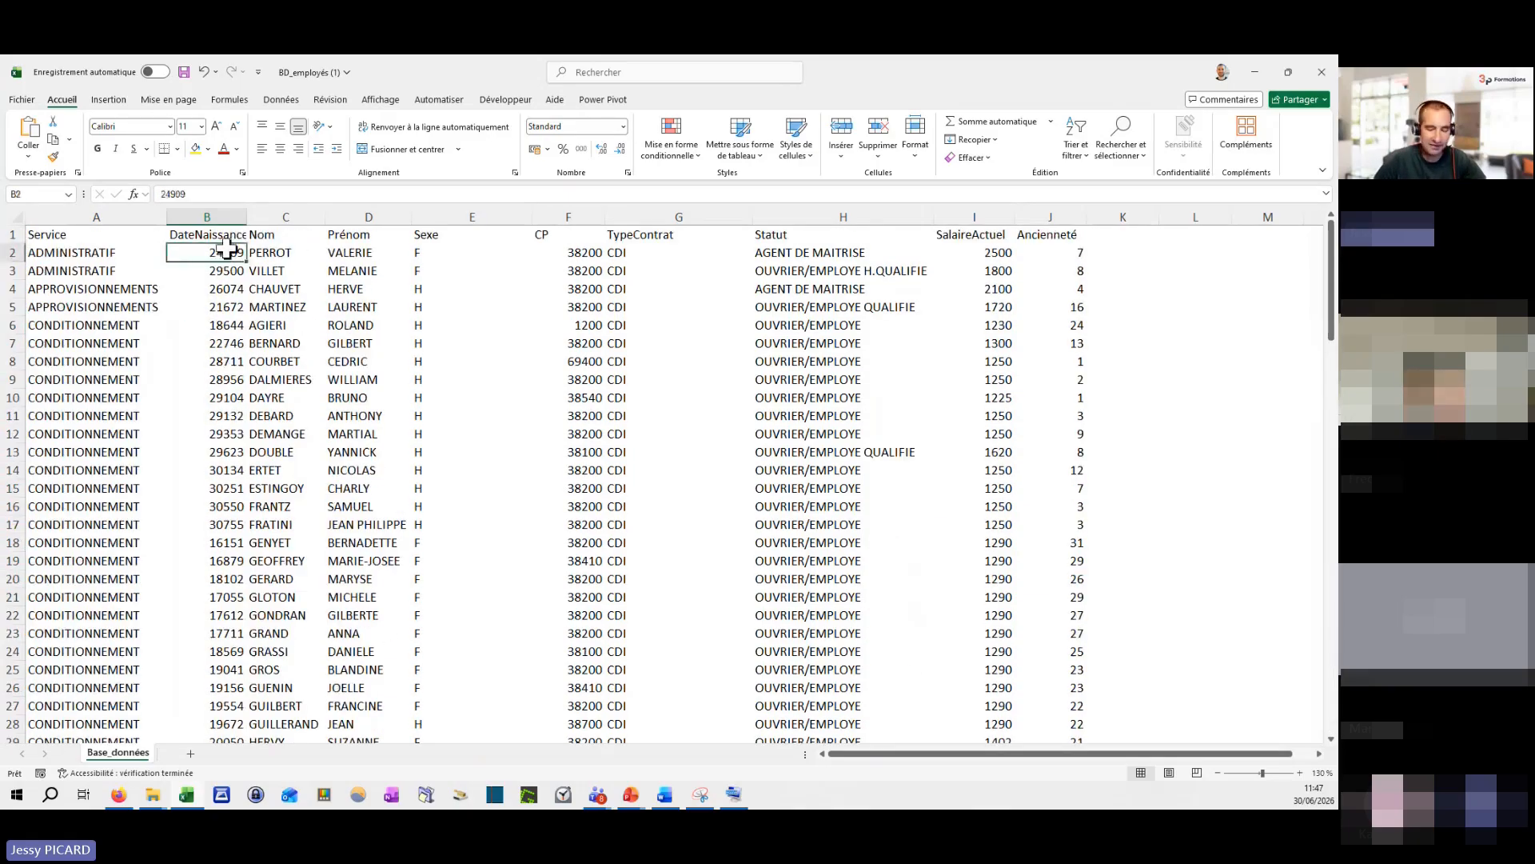
pyautogui.hotkey('ctrl', 'shift', 'Down')
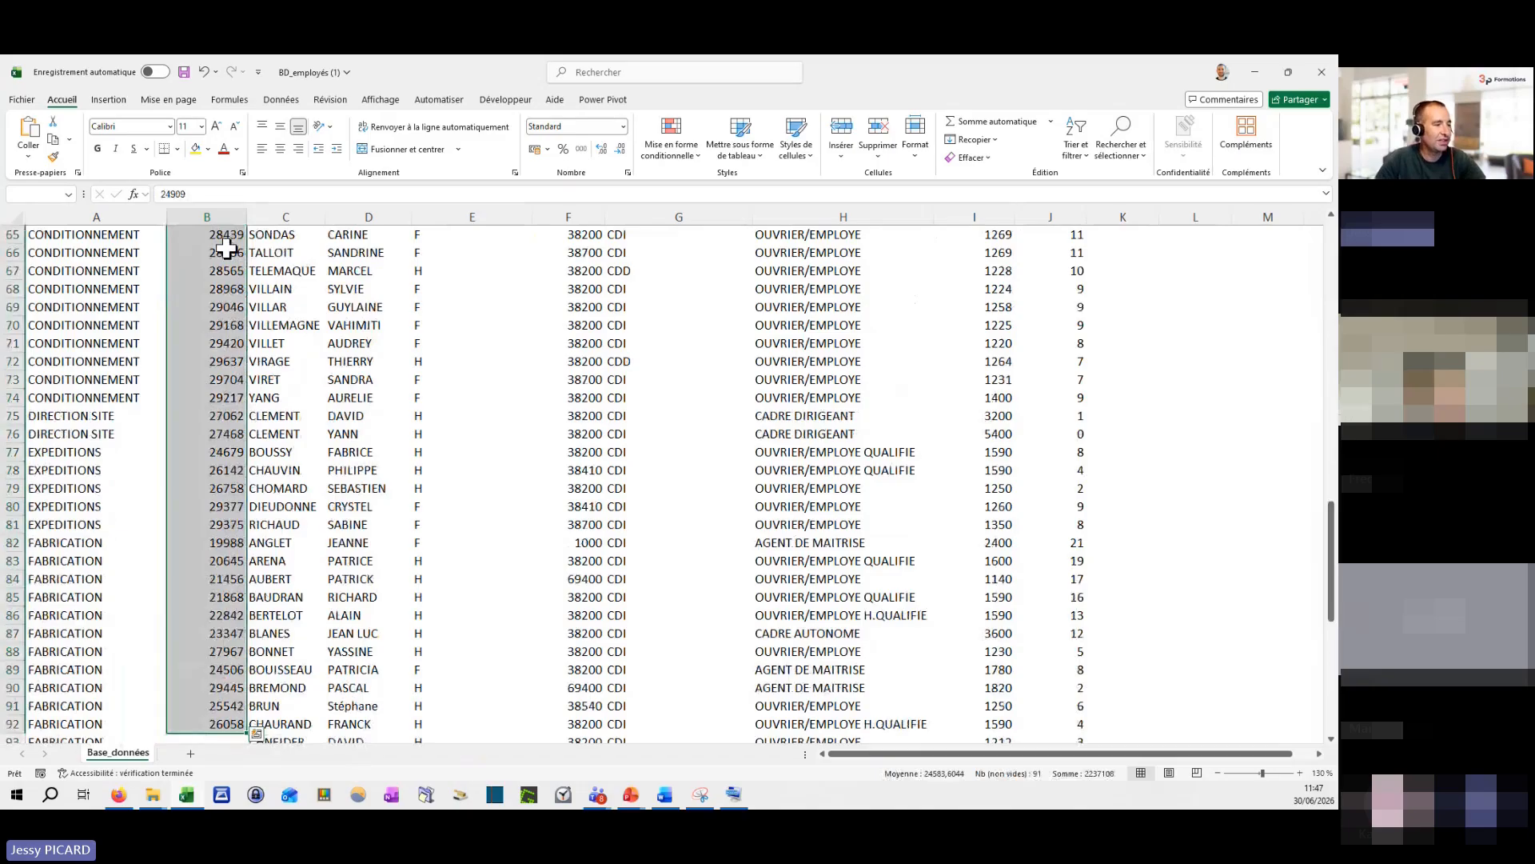
pyautogui.hotkey('ctrl', 'shift', 'Down')
pyautogui.hotkey('ctrl', 'shift', 'Down')
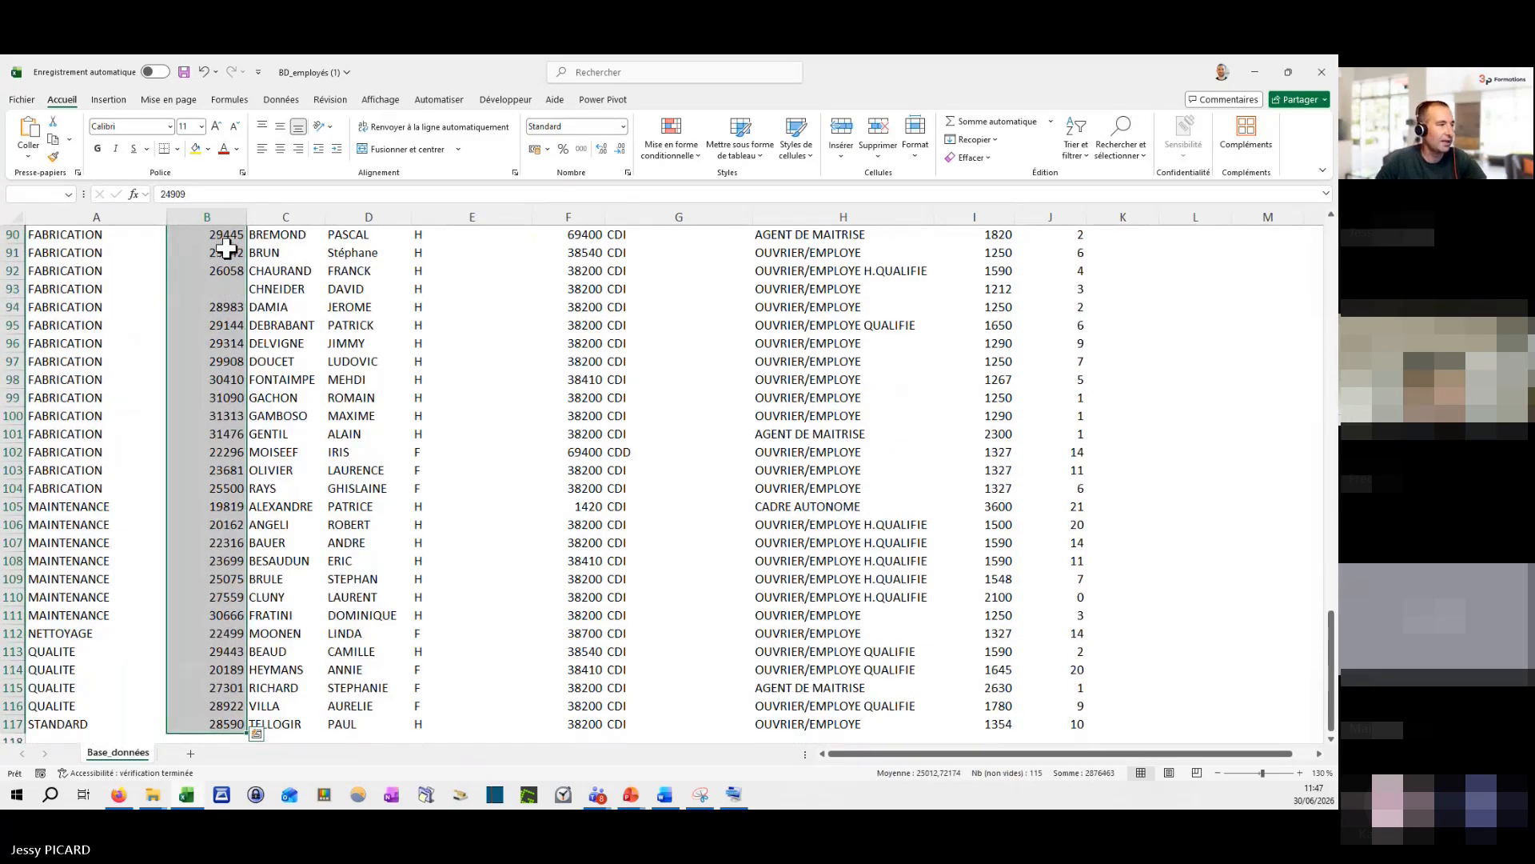
# Step: Undo the clearing of the birth date in cell B93
pyautogui.click(236, 289)
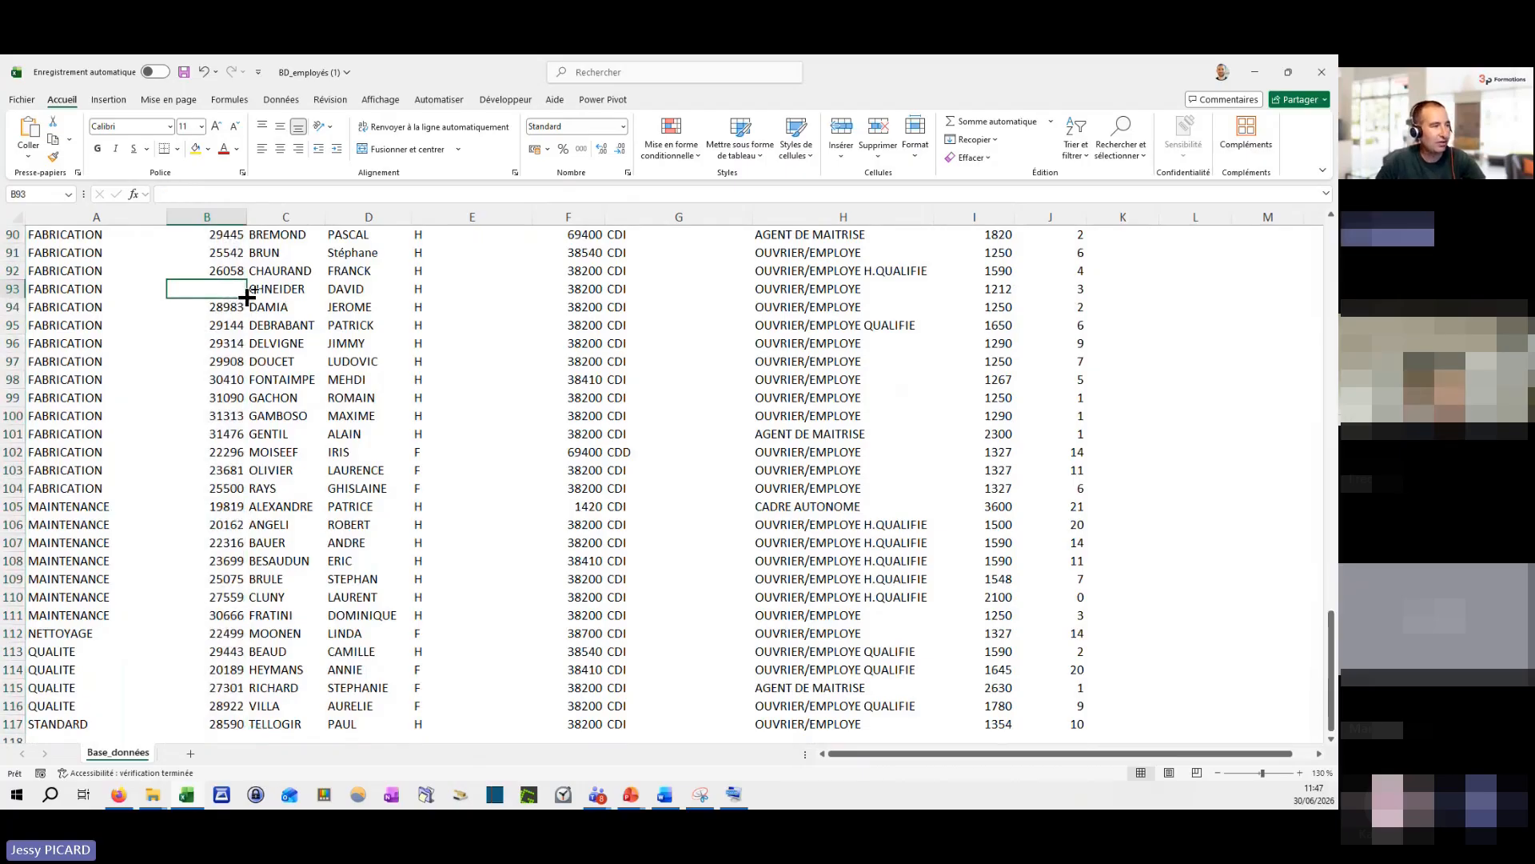
pyautogui.hotkey('ctrl', 'z')
# Step: Format only the DateNaissance values in B2:B117 as short dates (Date courte), leaving out the header
pyautogui.middleClick(256, 439)
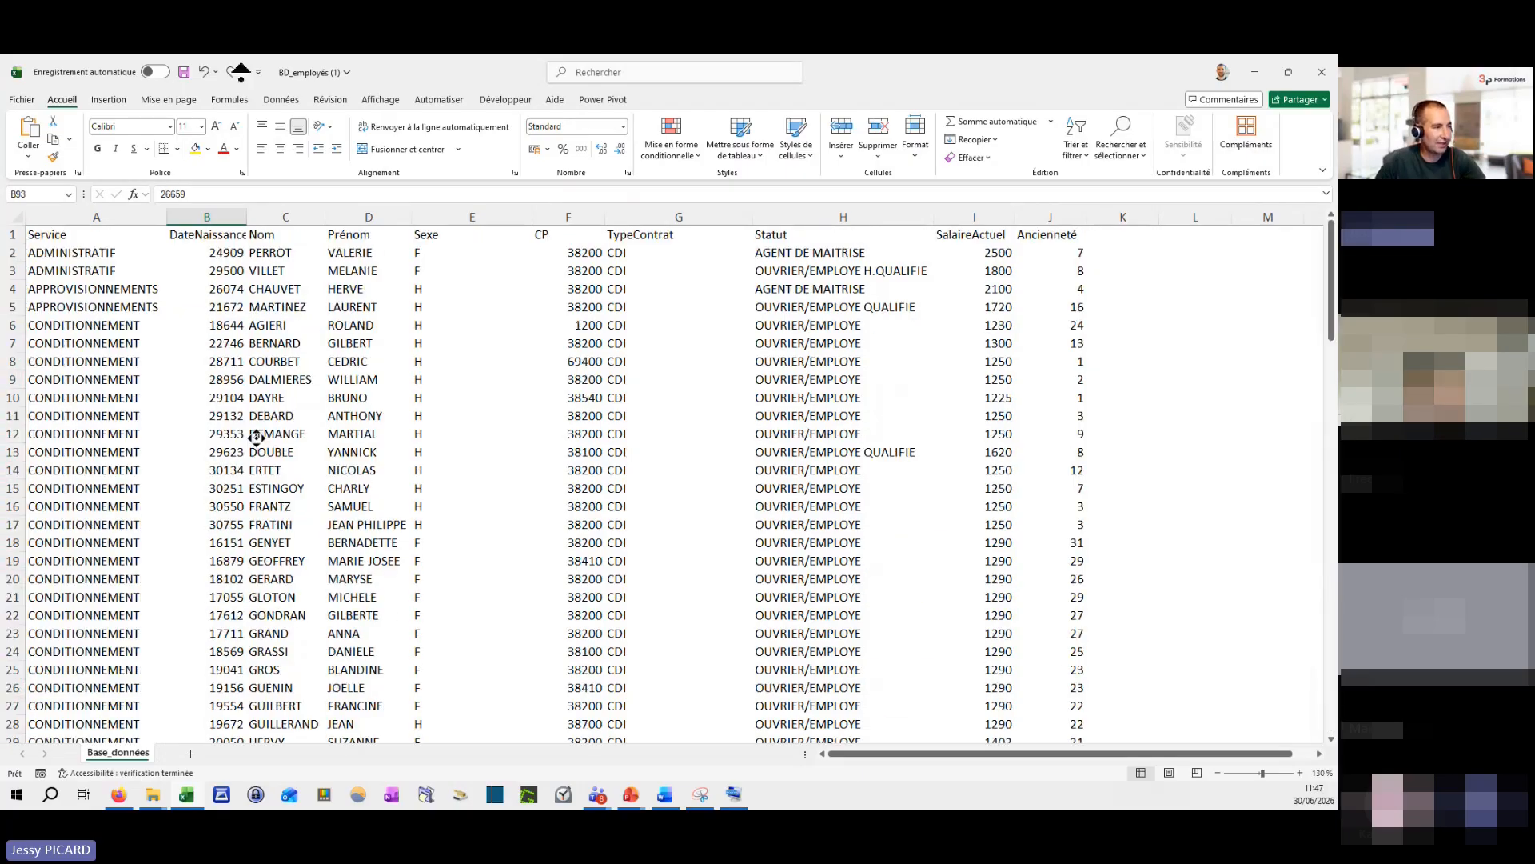
pyautogui.click(226, 252)
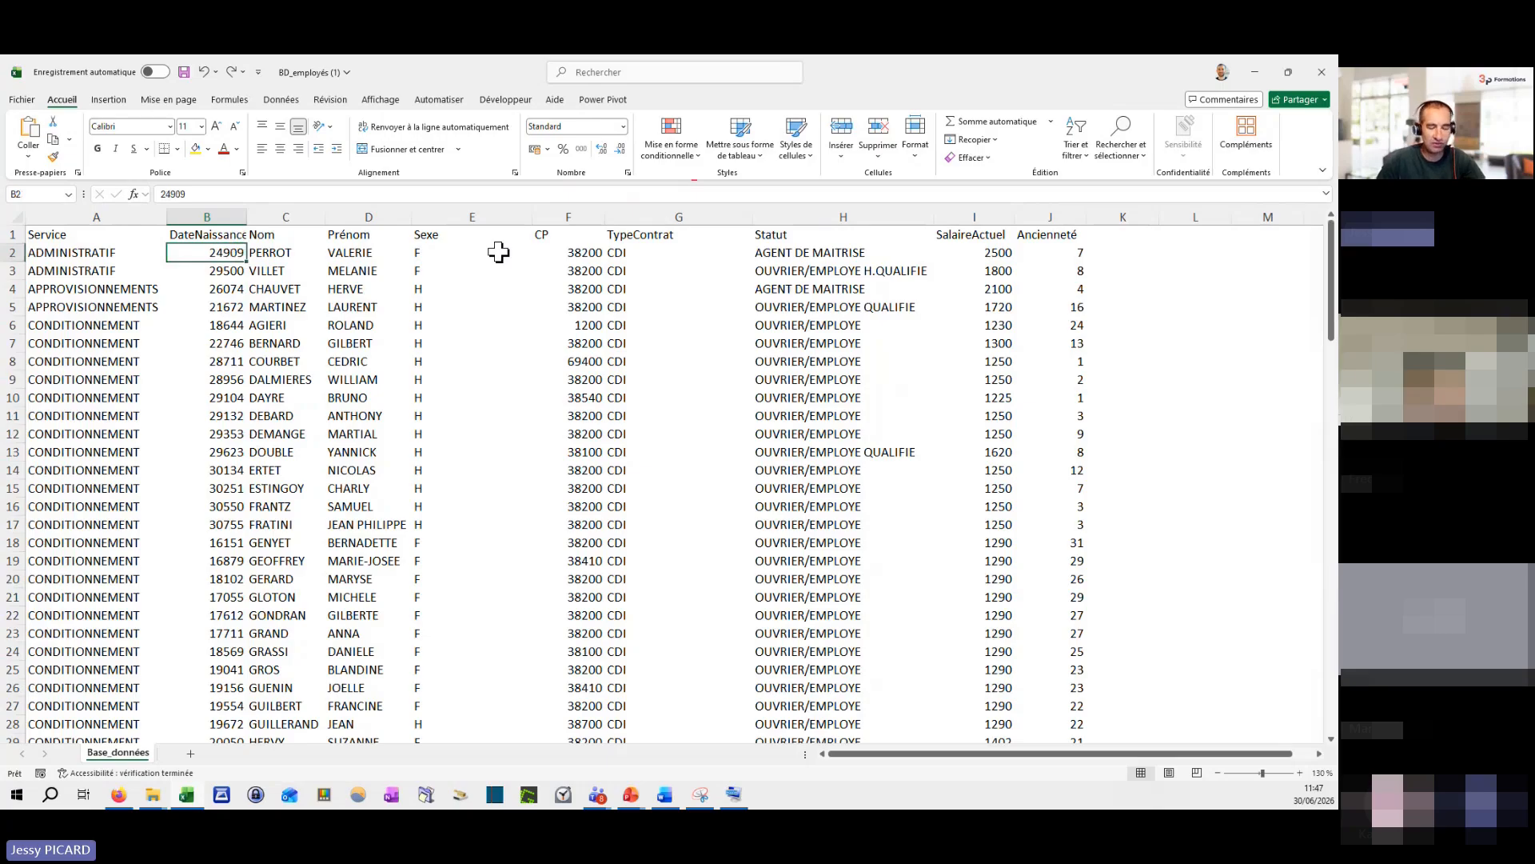
pyautogui.hotkey('ctrl', 'shift', 'Down')
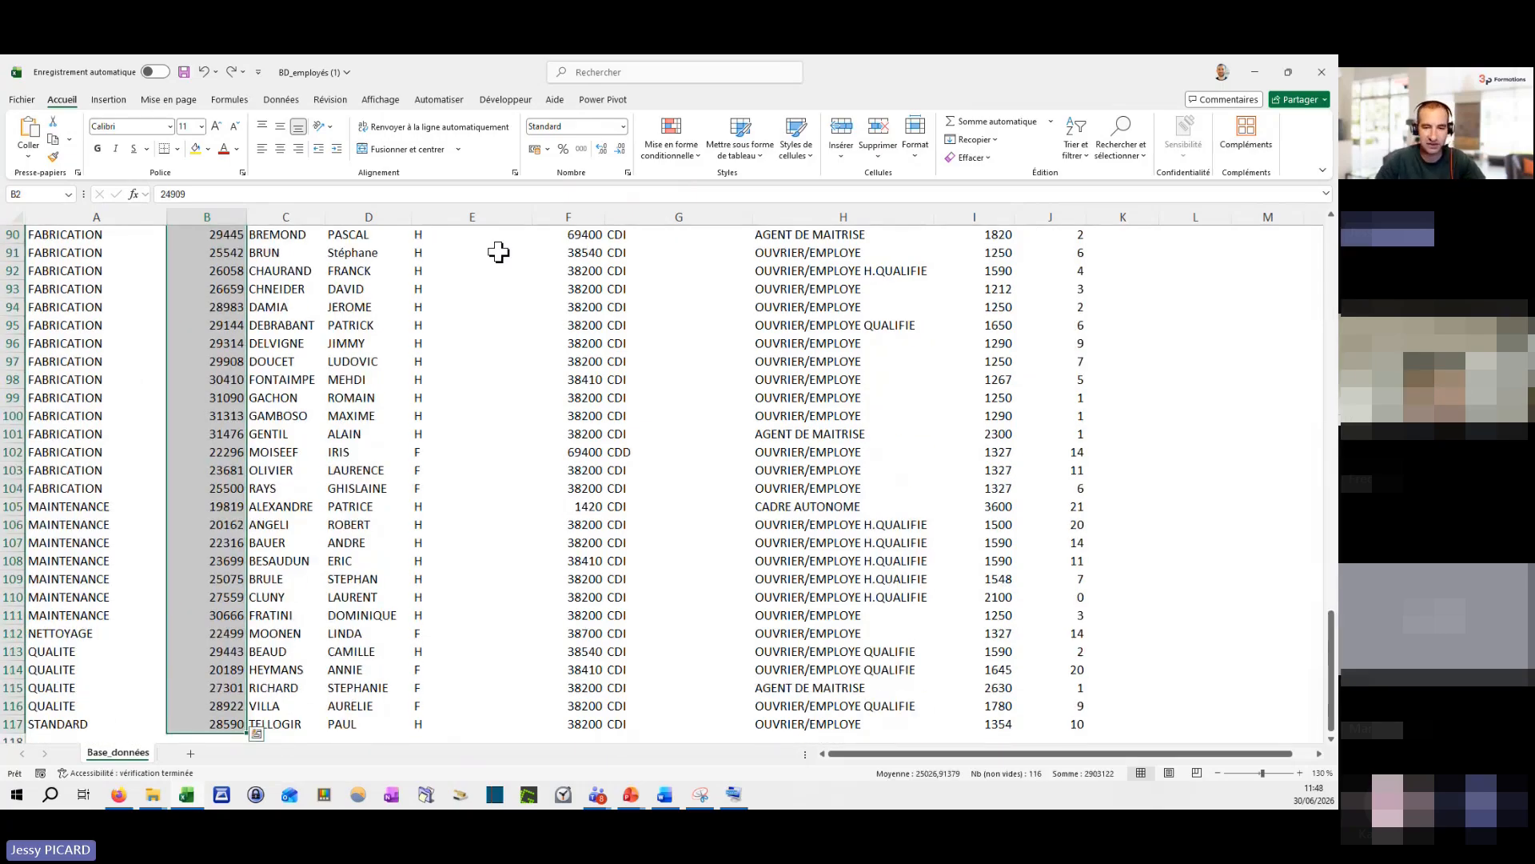
pyautogui.click(623, 127)
pyautogui.click(608, 289)
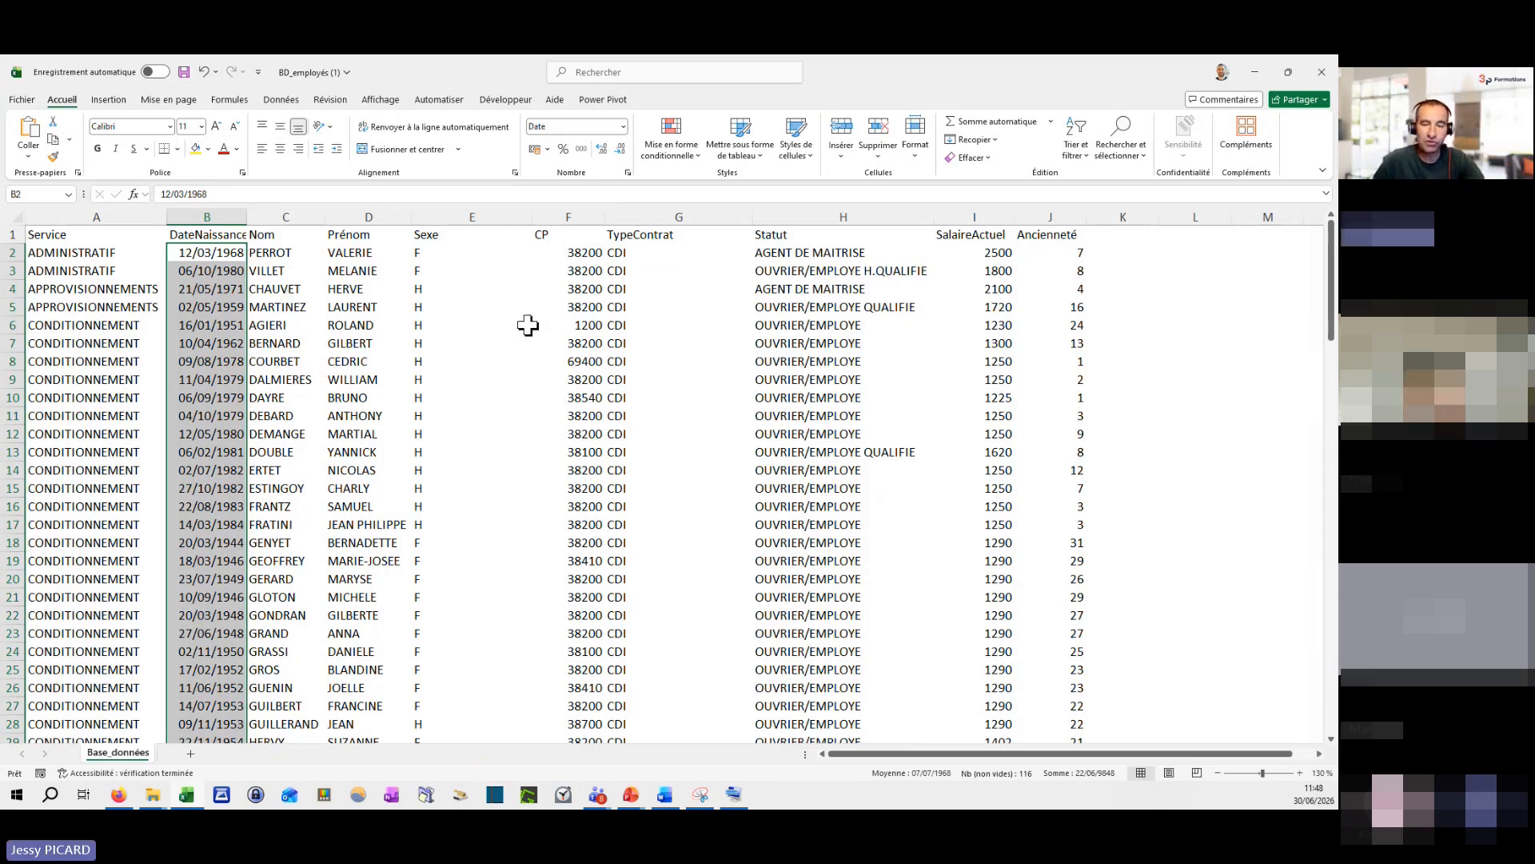
# Step: Format the SalaireActuel values from I2 down to the last data row, I117, as currency (Monétaire)
pyautogui.hotkey('alt', 'Tab')
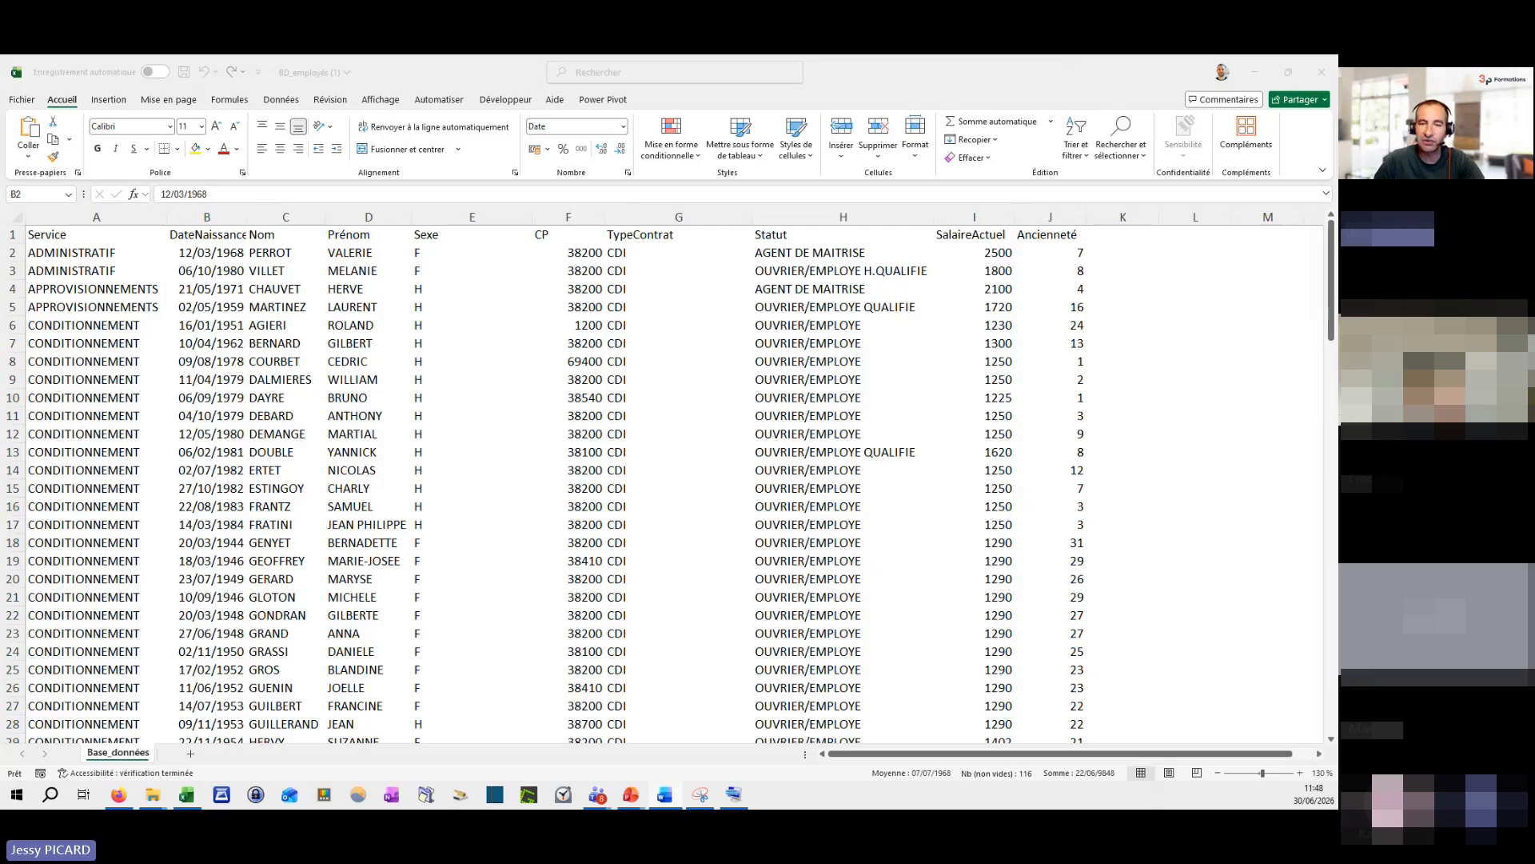
pyautogui.click(1003, 252)
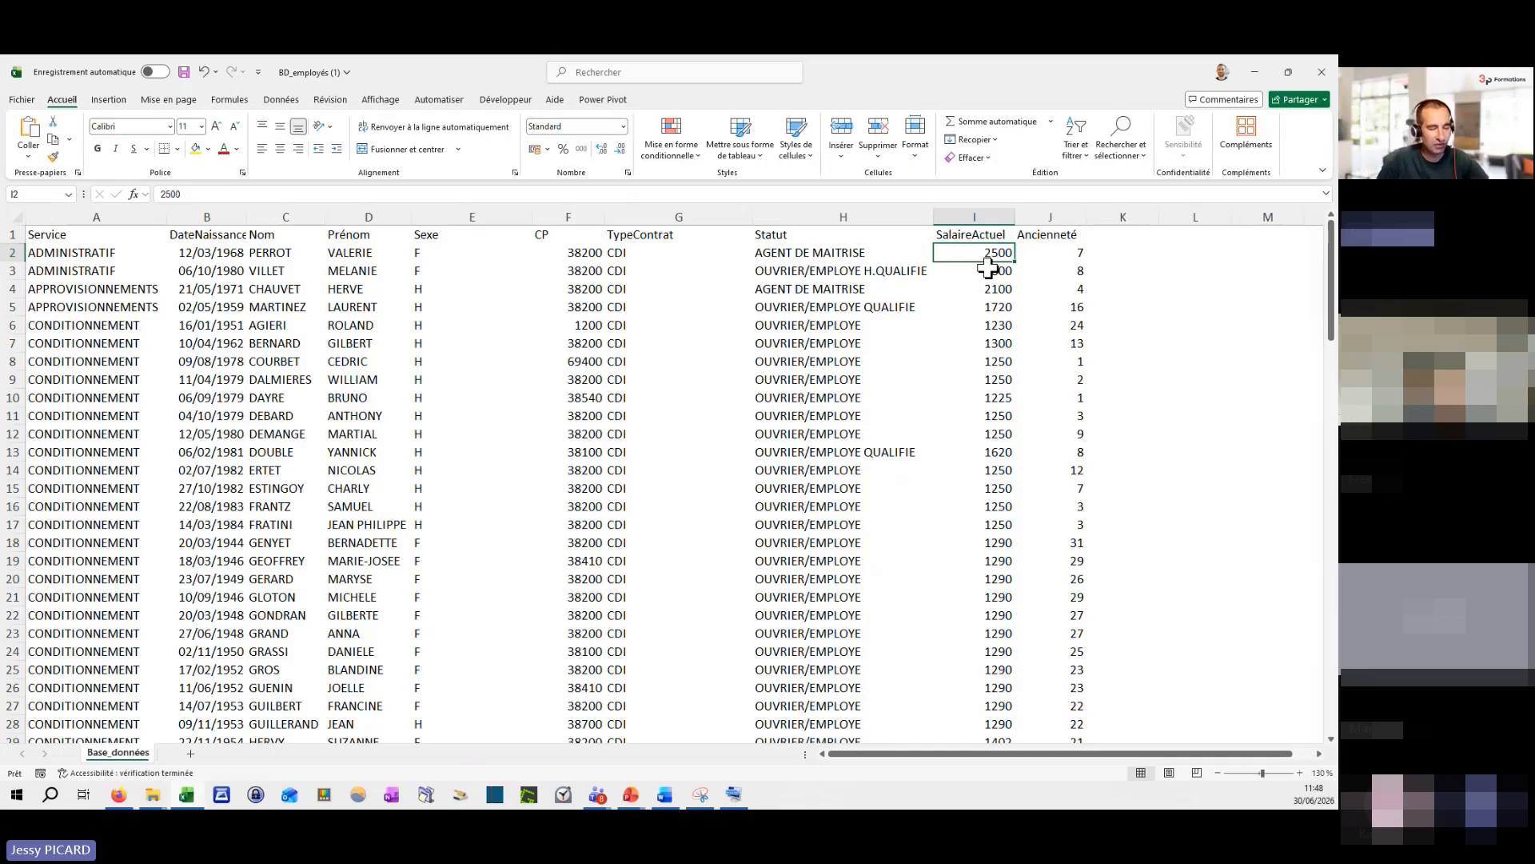
pyautogui.hotkey('ctrl', 'shift', 'Down')
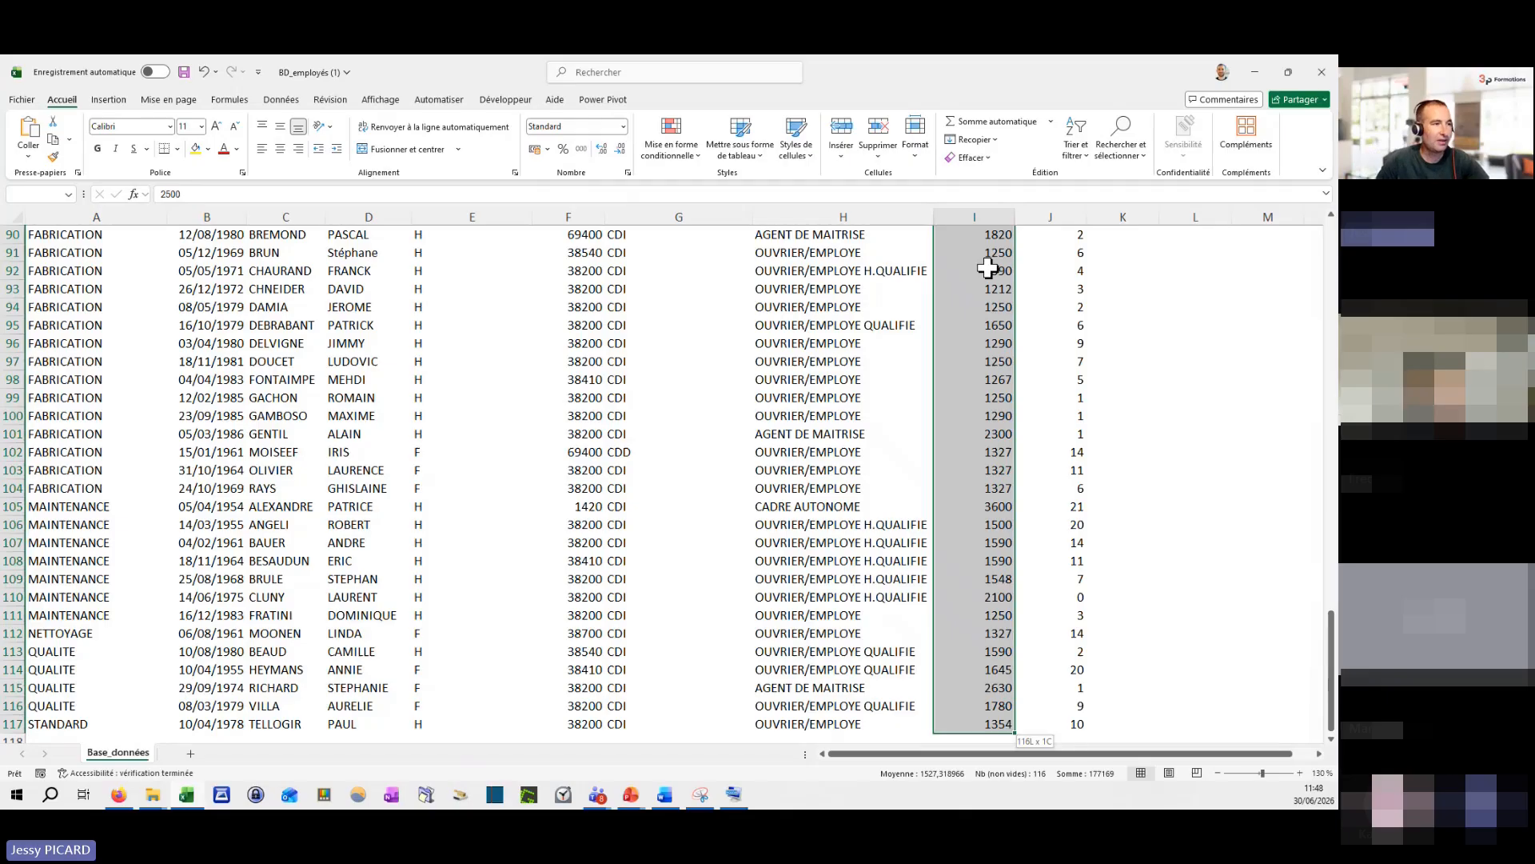
pyautogui.click(623, 128)
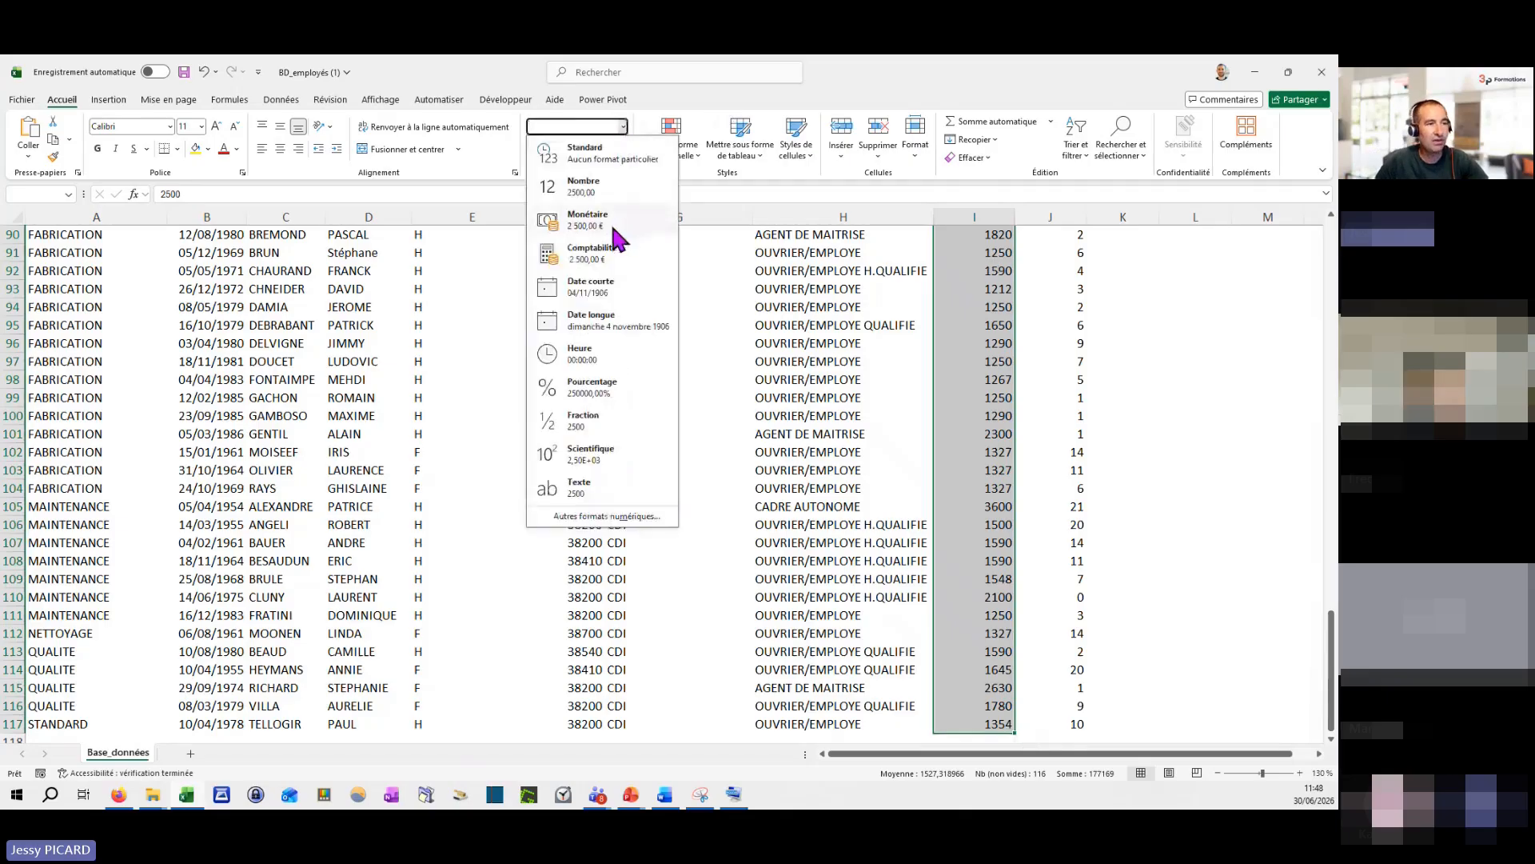
pyautogui.click(617, 236)
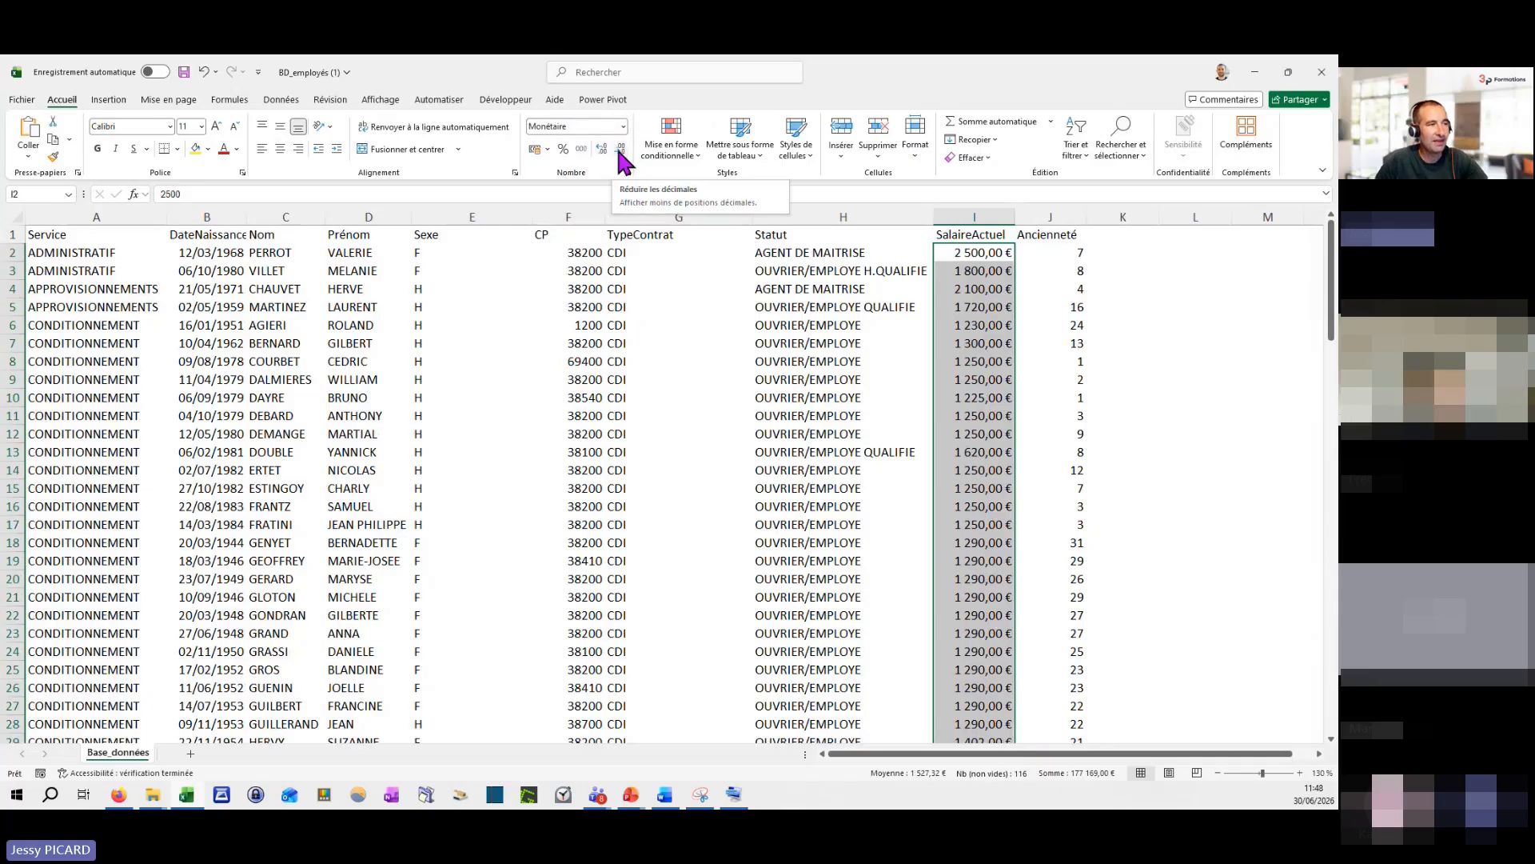
# Step: Remove the decimal places from the SalaireActuel currency values
pyautogui.hotkey('ctrl', 'q')
pyautogui.press('ctrl')
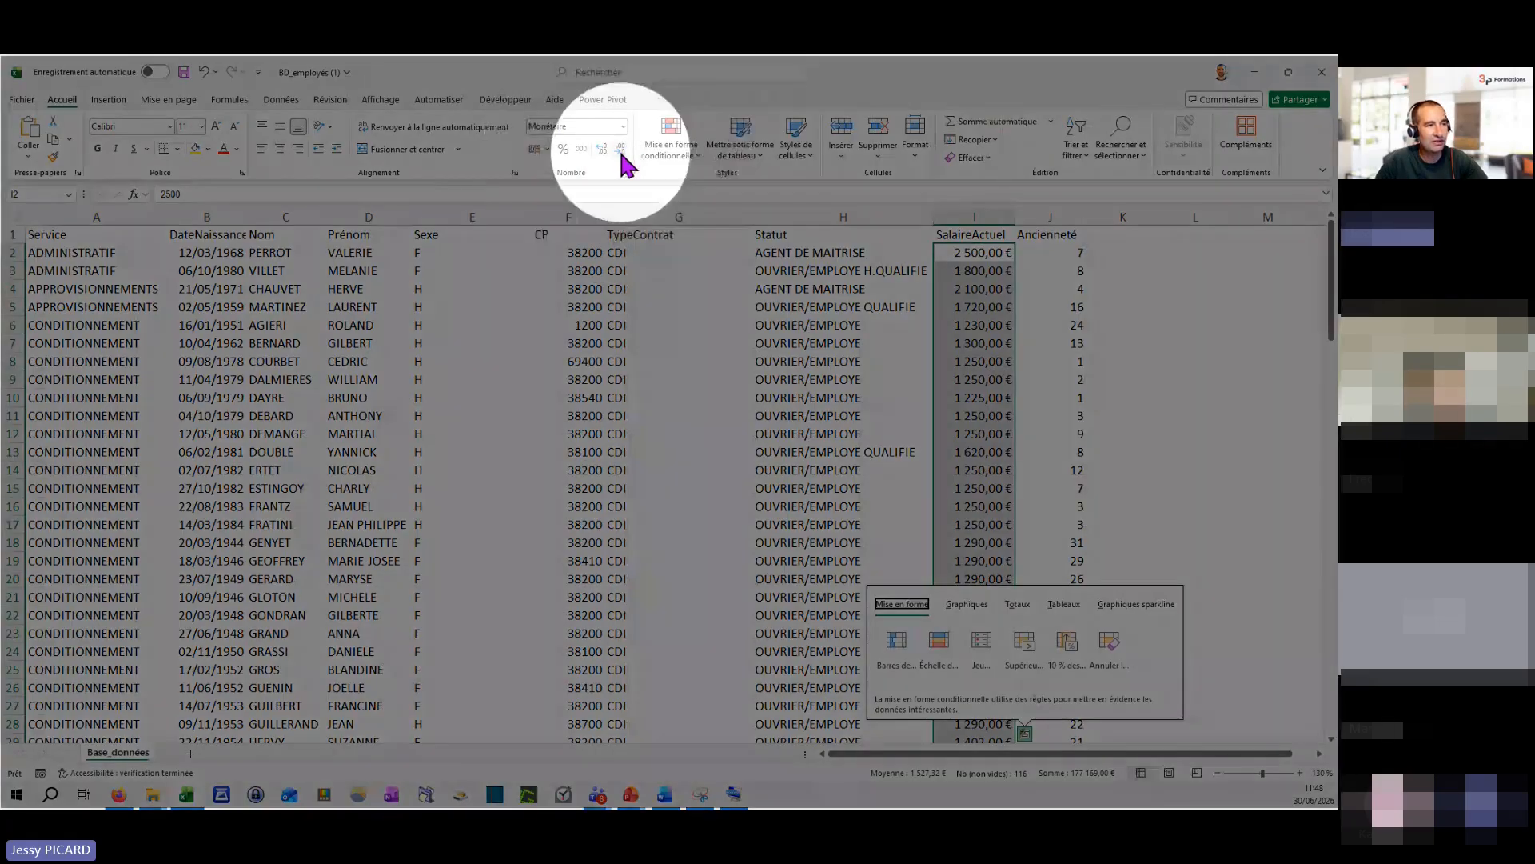
pyautogui.click(620, 150)
pyautogui.click(620, 151)
pyautogui.click(620, 151)
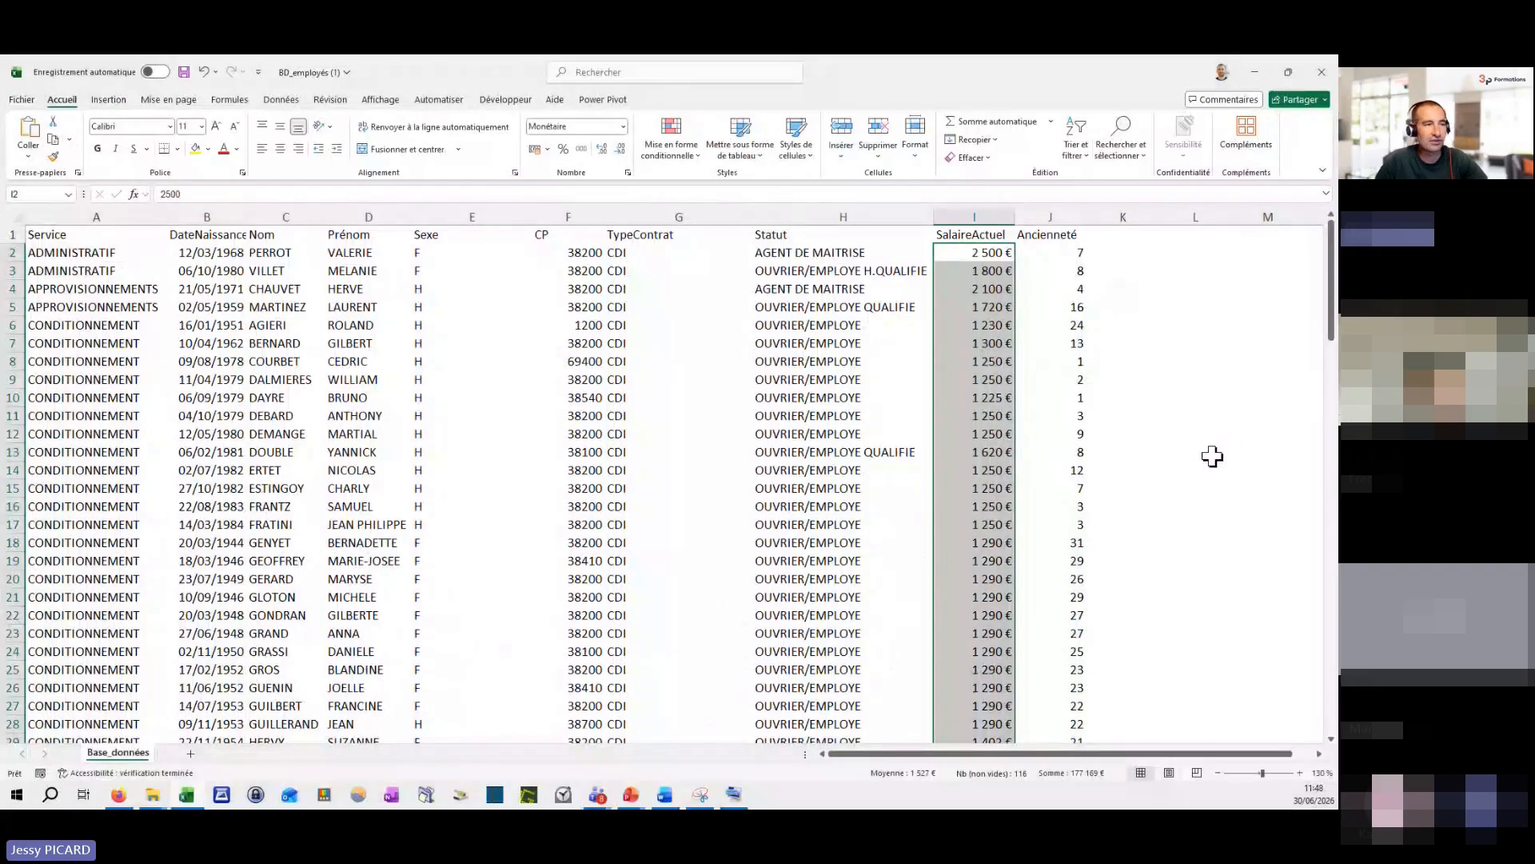
# Step: Format the CP values from F2 down to F117 with the special Code postal number format for Français (France)
pyautogui.click(557, 255)
pyautogui.click(565, 325)
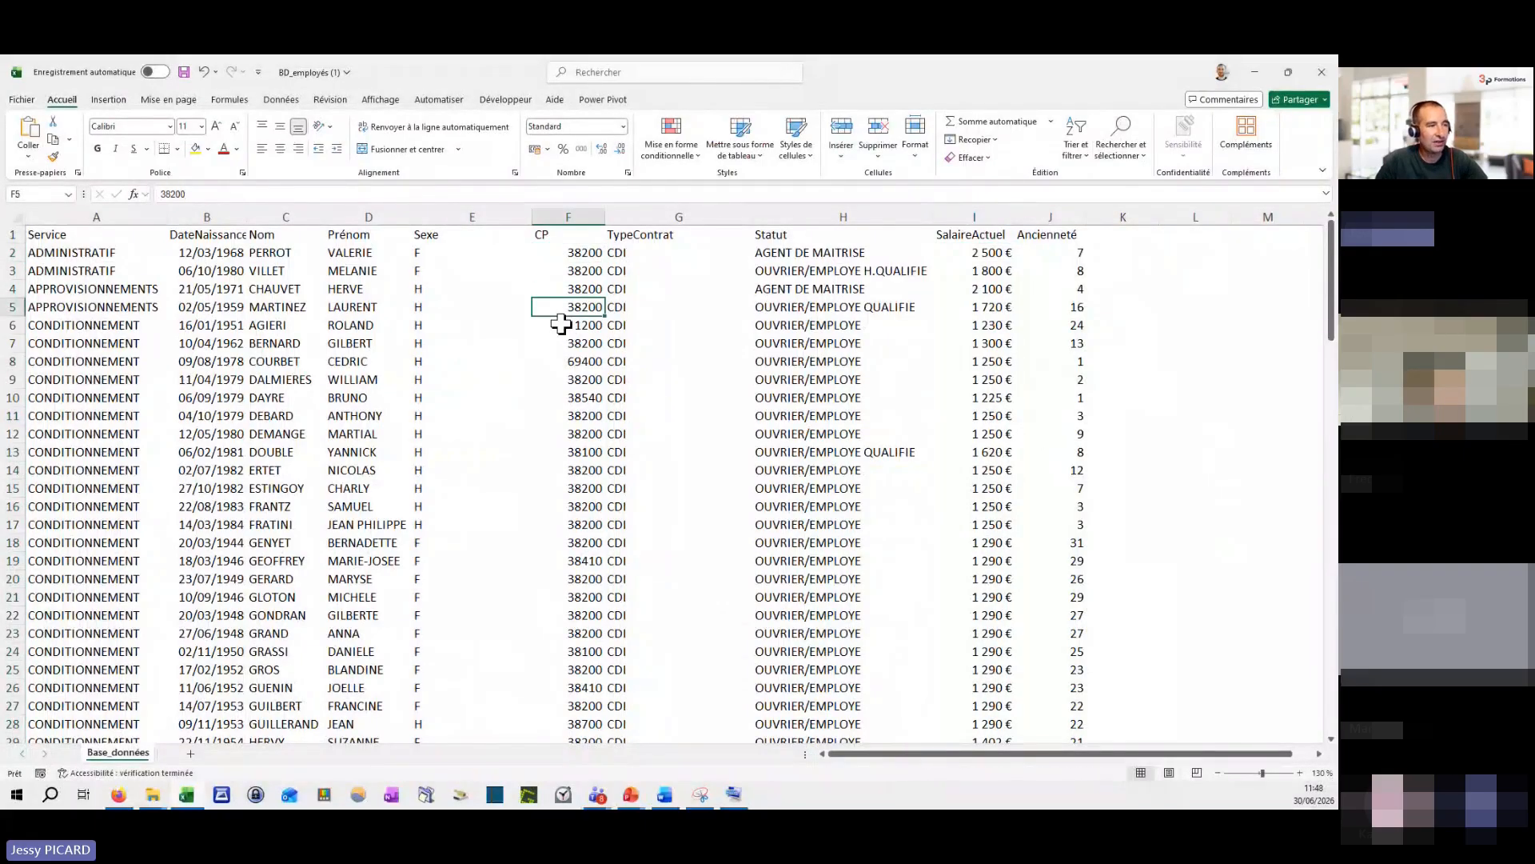
pyautogui.click(590, 253)
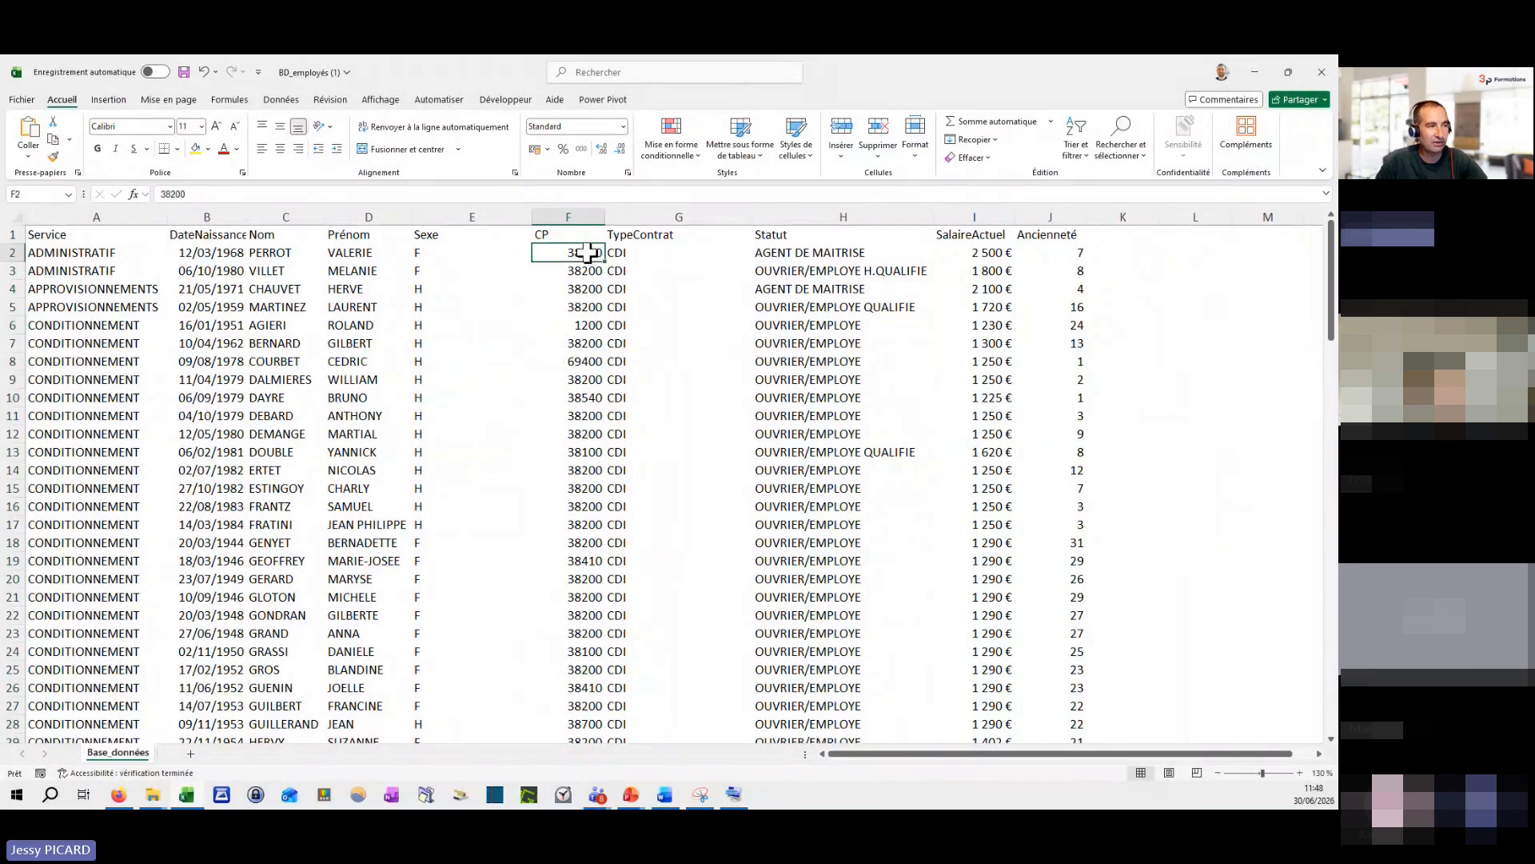
pyautogui.hotkey('ctrl', 'shift', 'Down')
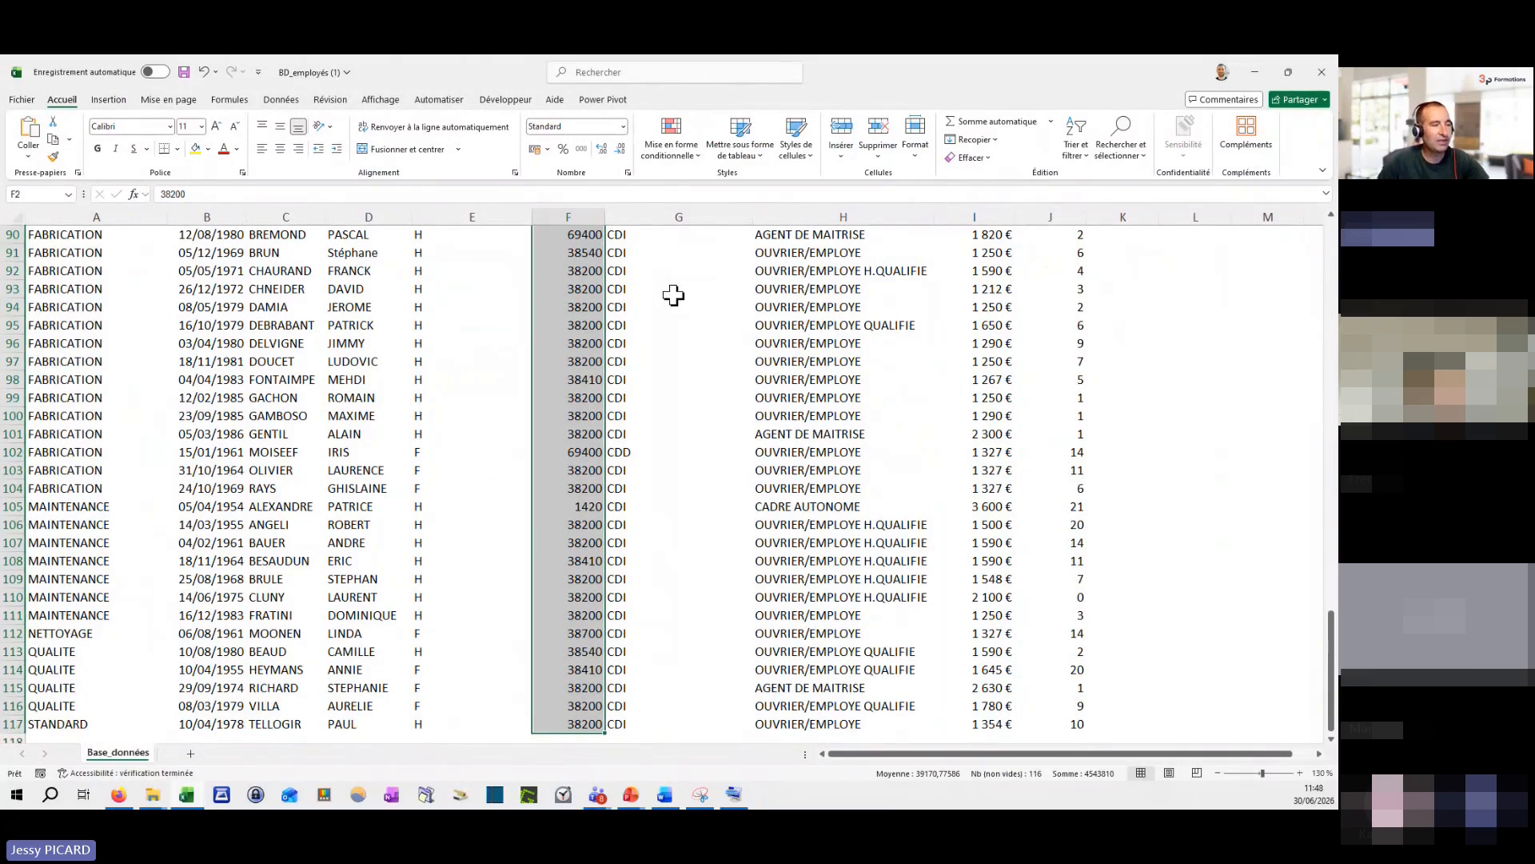
pyautogui.click(629, 174)
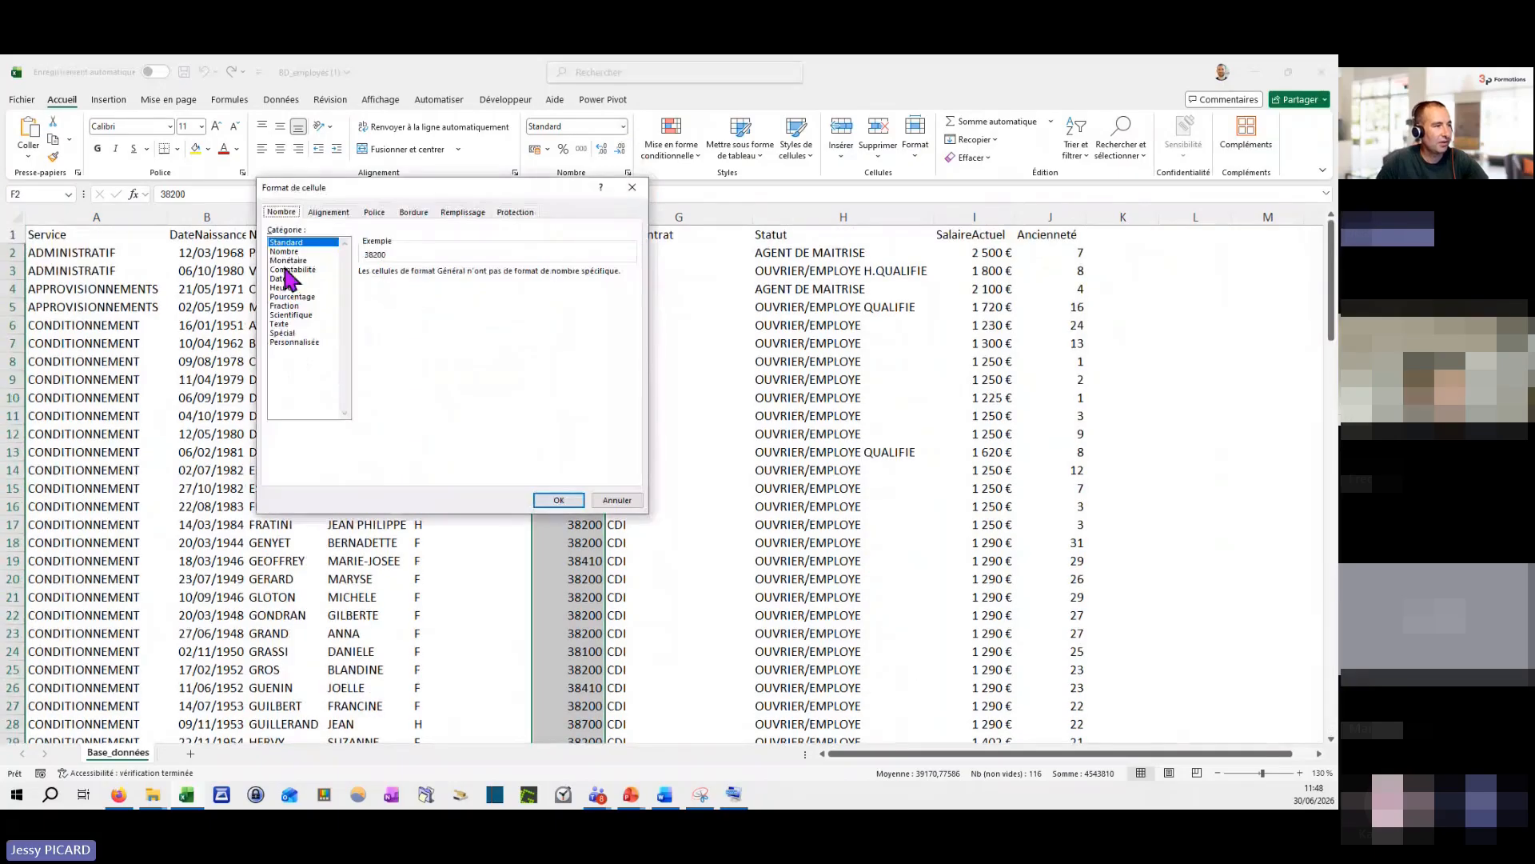
pyautogui.click(296, 333)
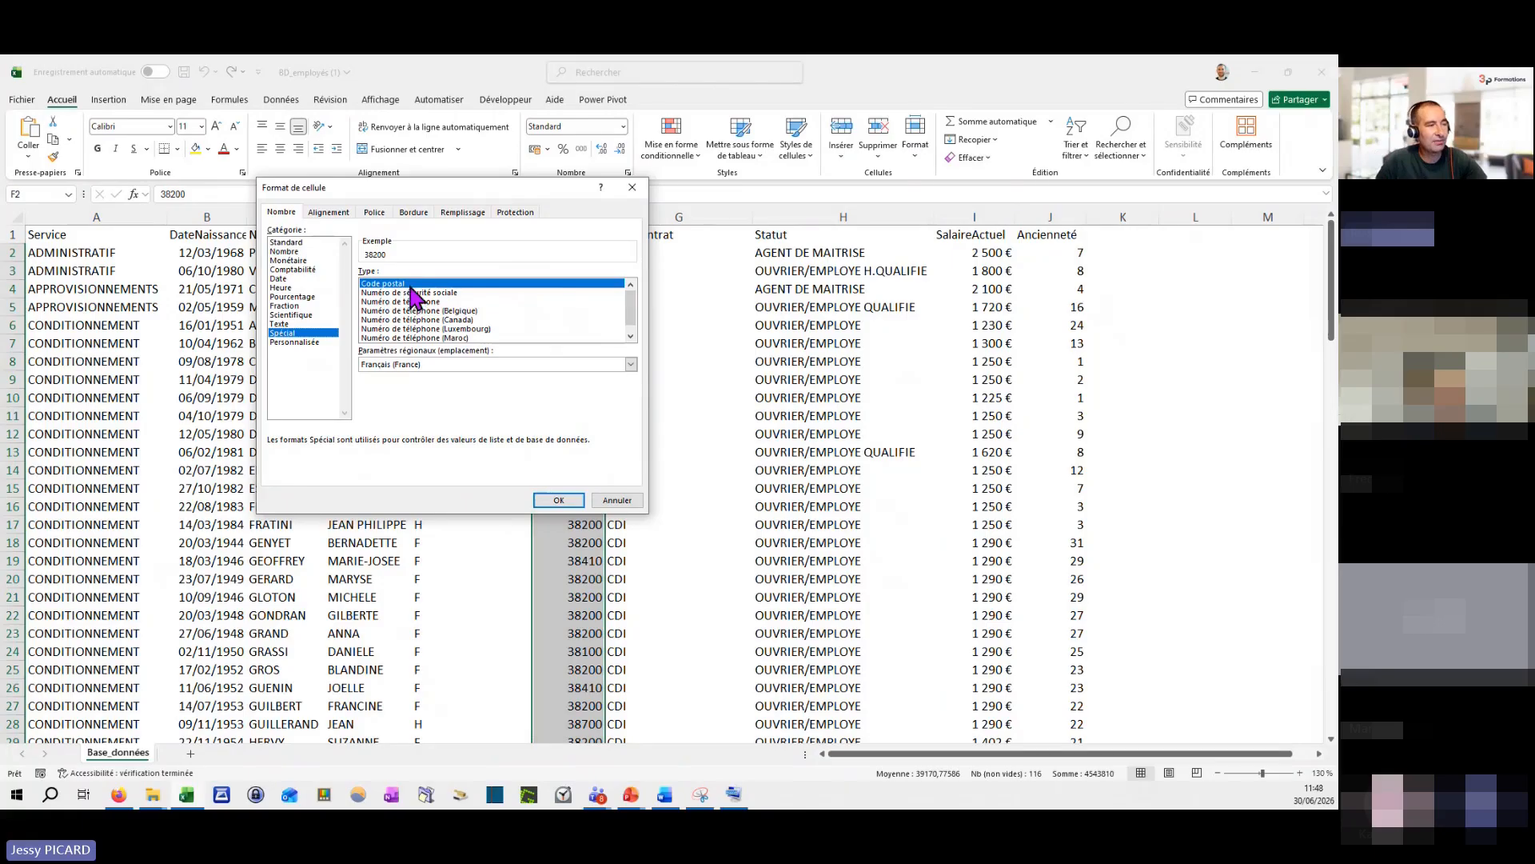
pyautogui.click(558, 500)
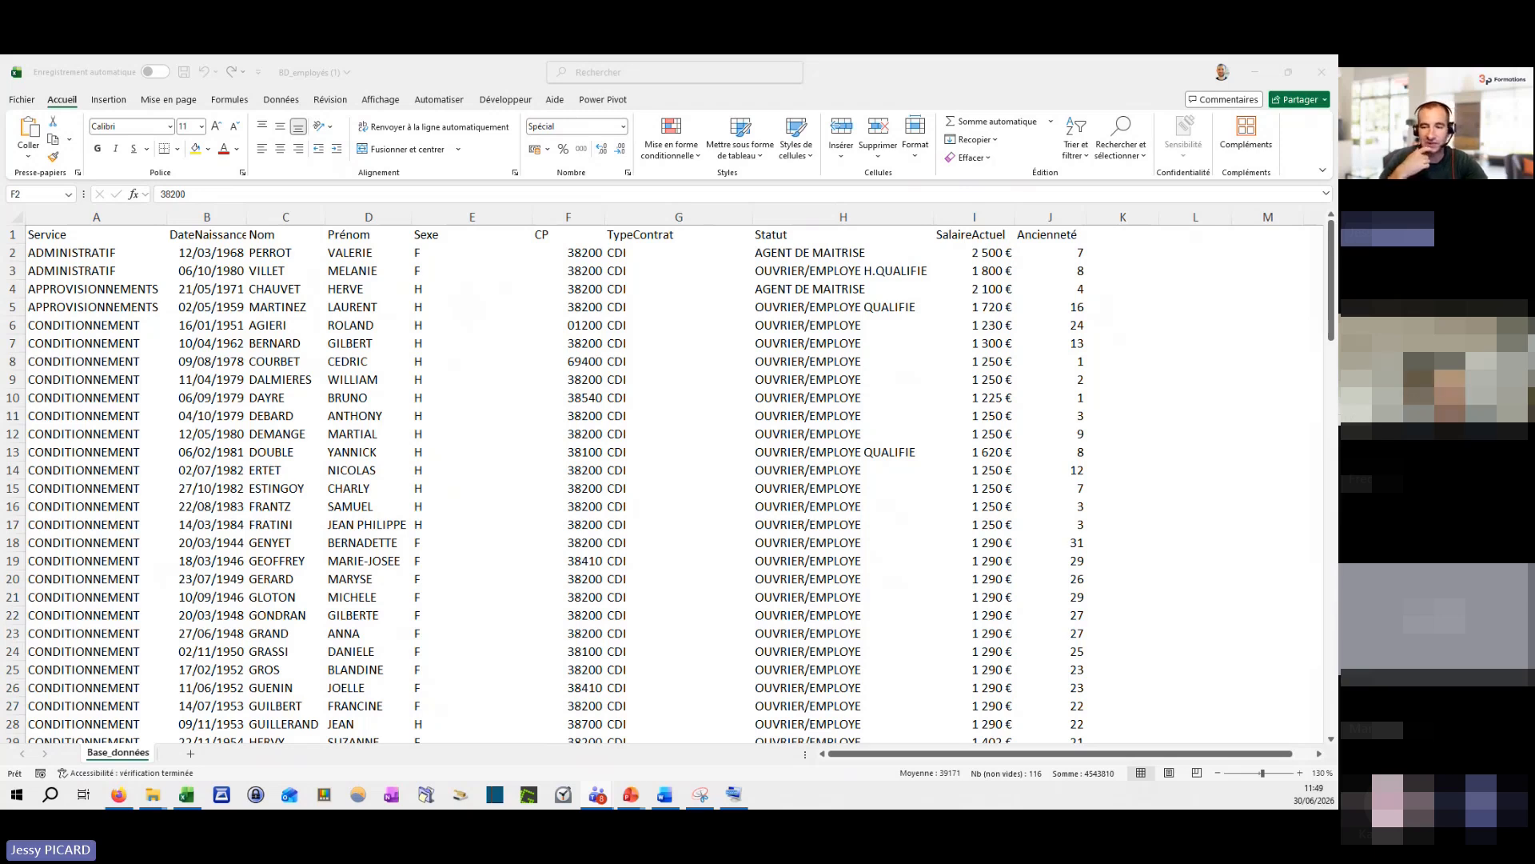
# Step: Jump between the first and last entries of the Nom column, and select C1:C117 before shrinking the selection back to C1
pyautogui.click(516, 387)
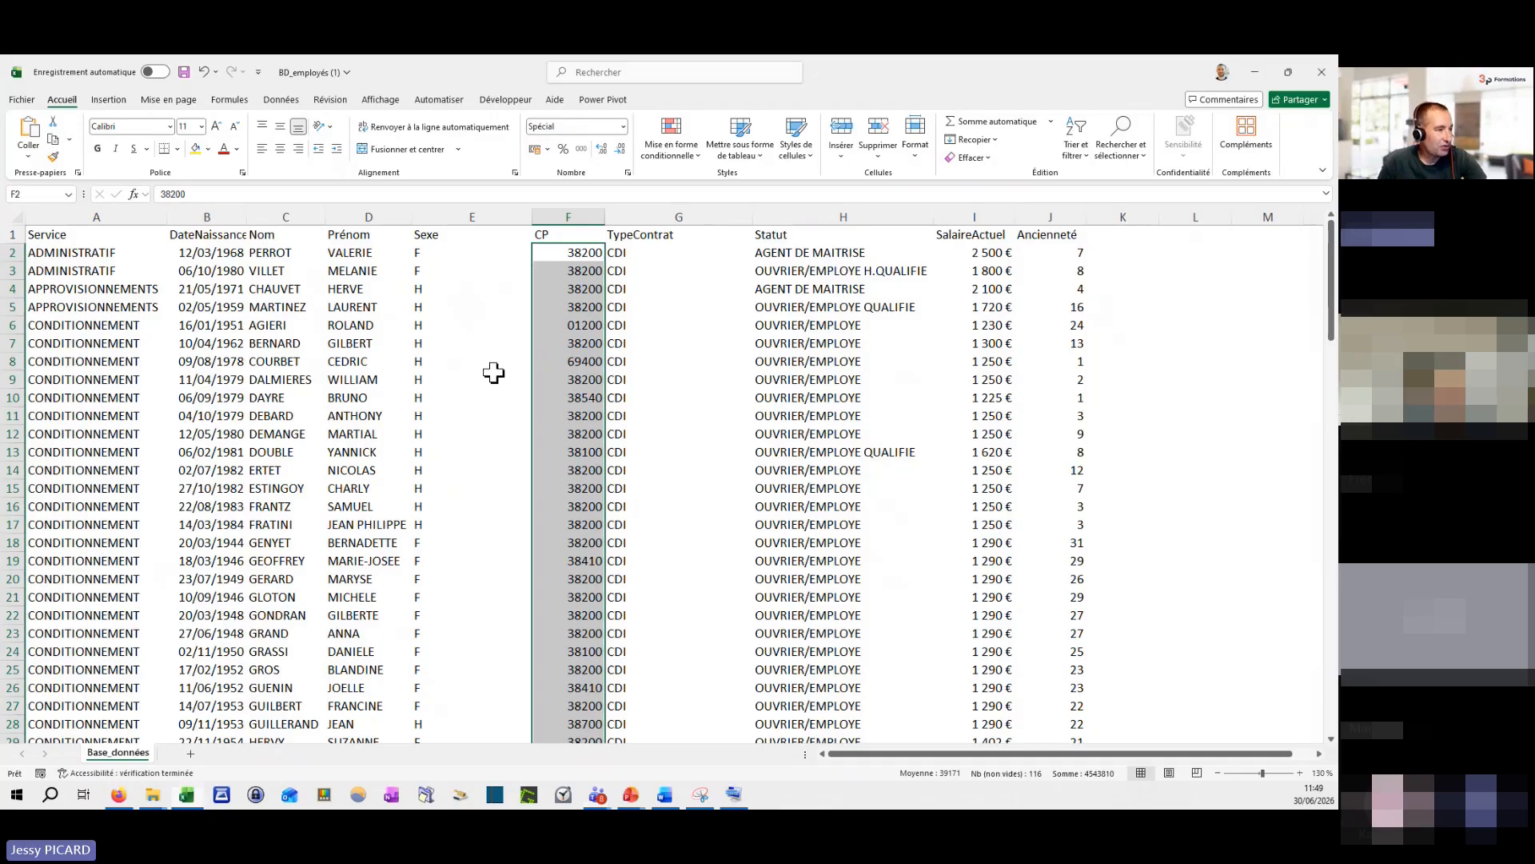
pyautogui.click(300, 250)
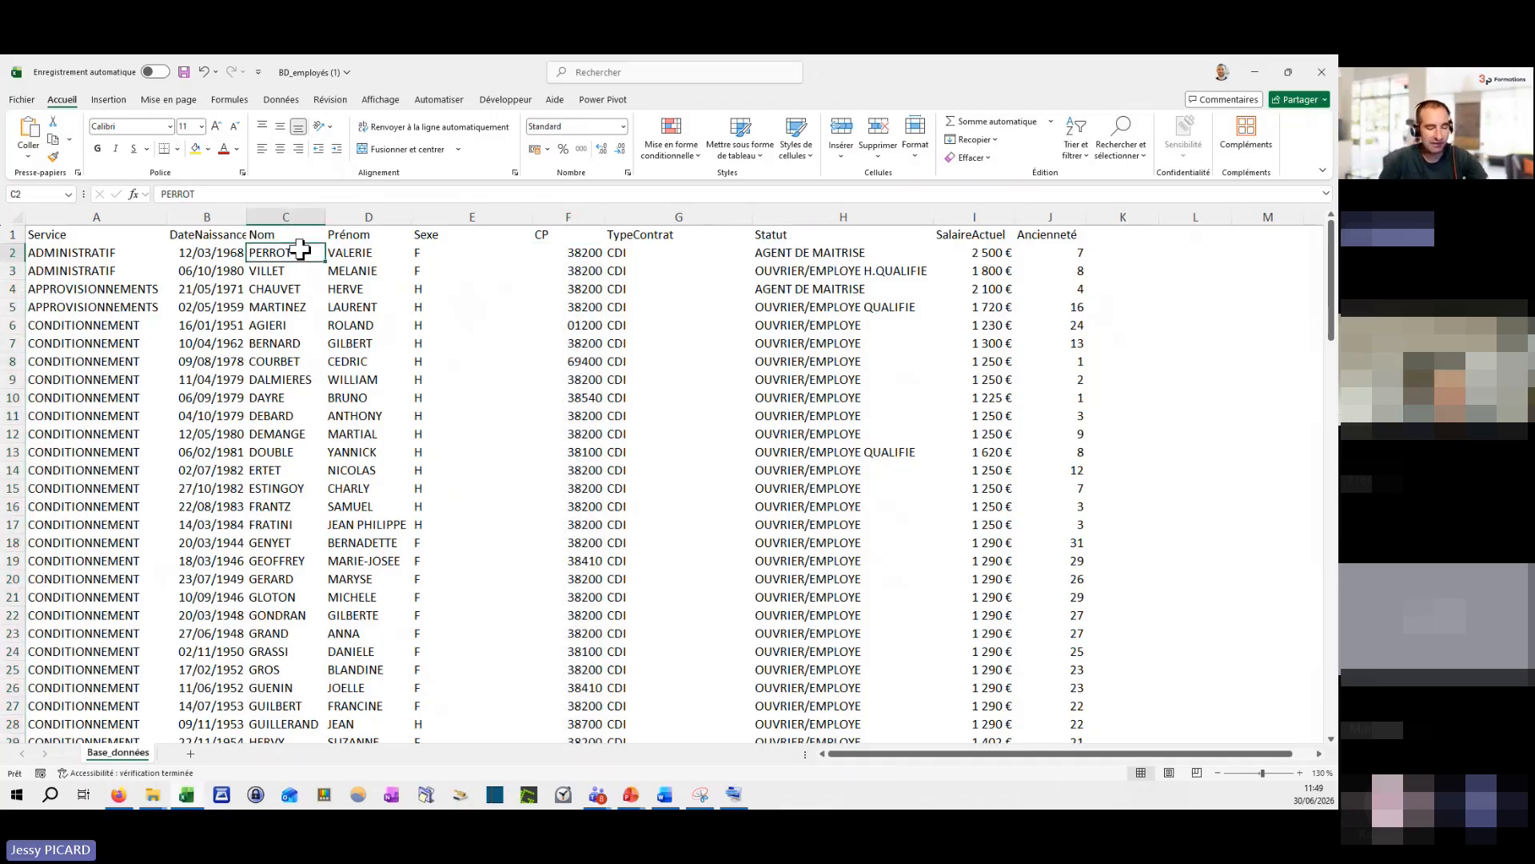
pyautogui.hotkey('ctrl', 'Down')
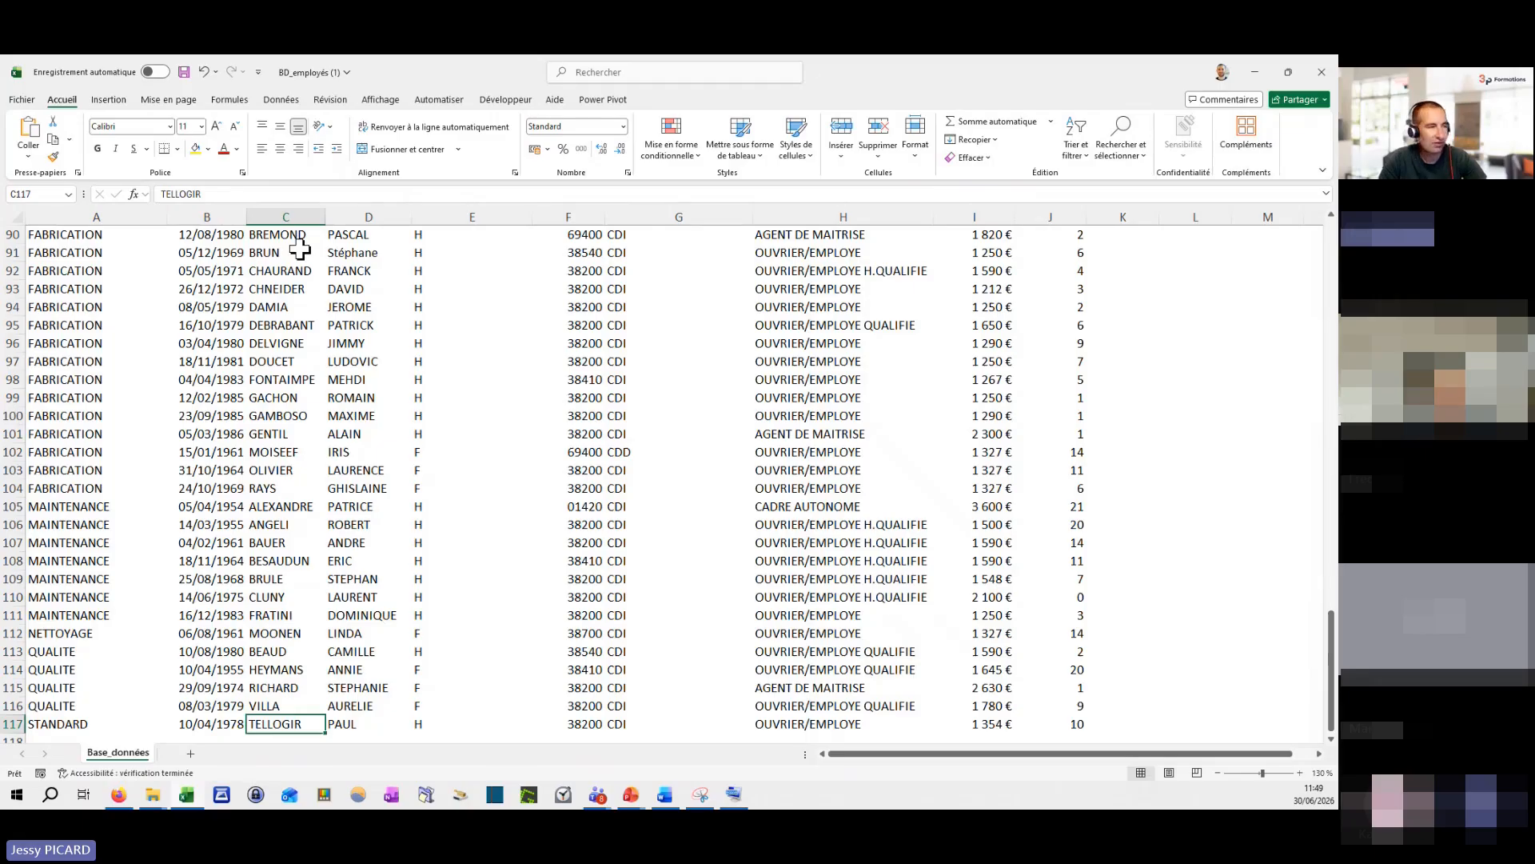
pyautogui.hotkey('ctrl', 'Up')
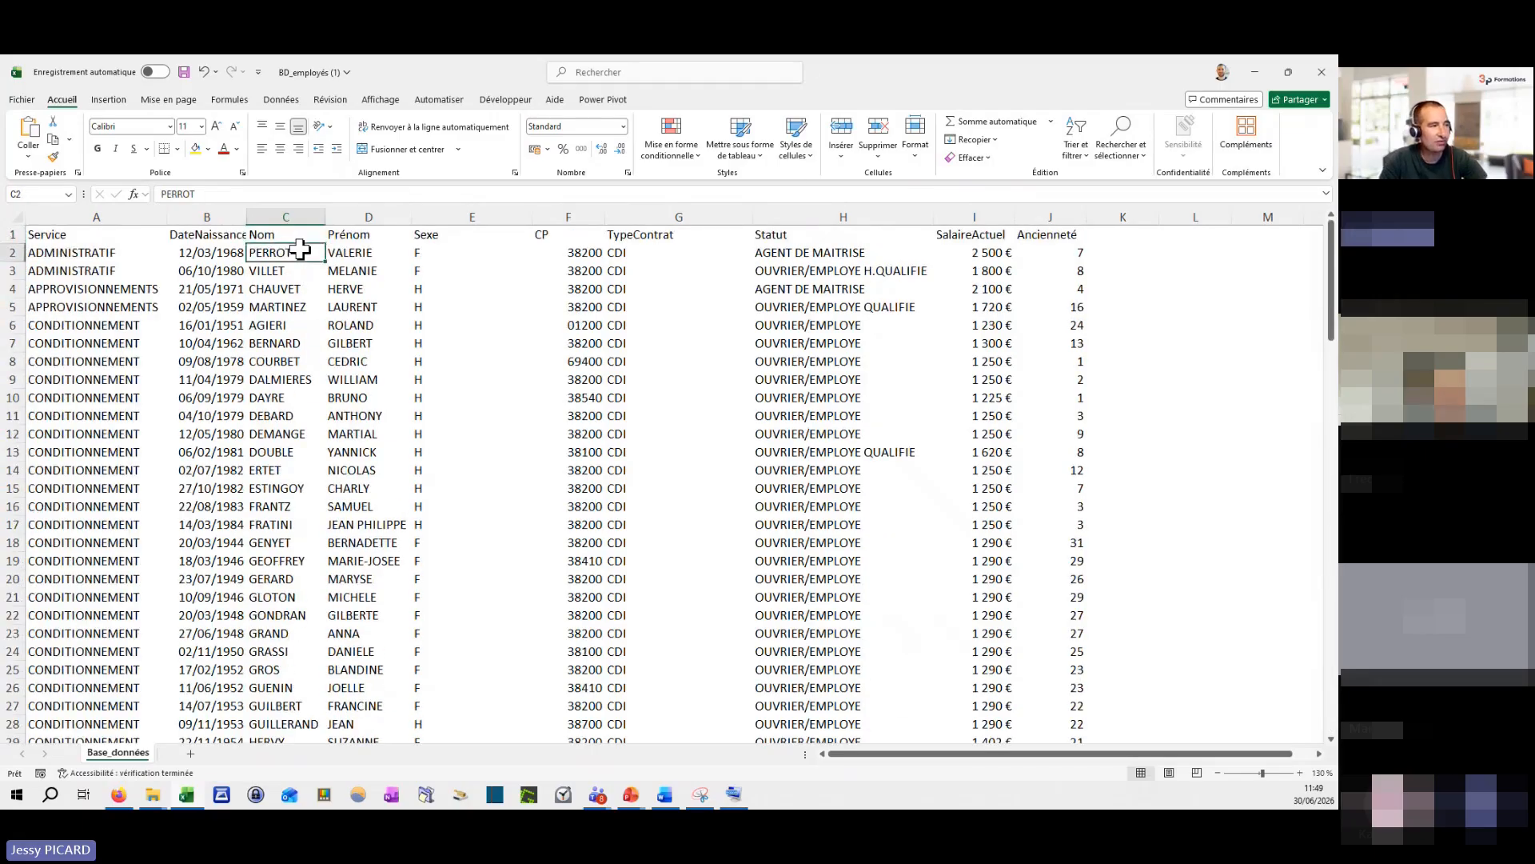
pyautogui.press('Up')
pyautogui.hotkey('ctrl', 'shift', 'Down')
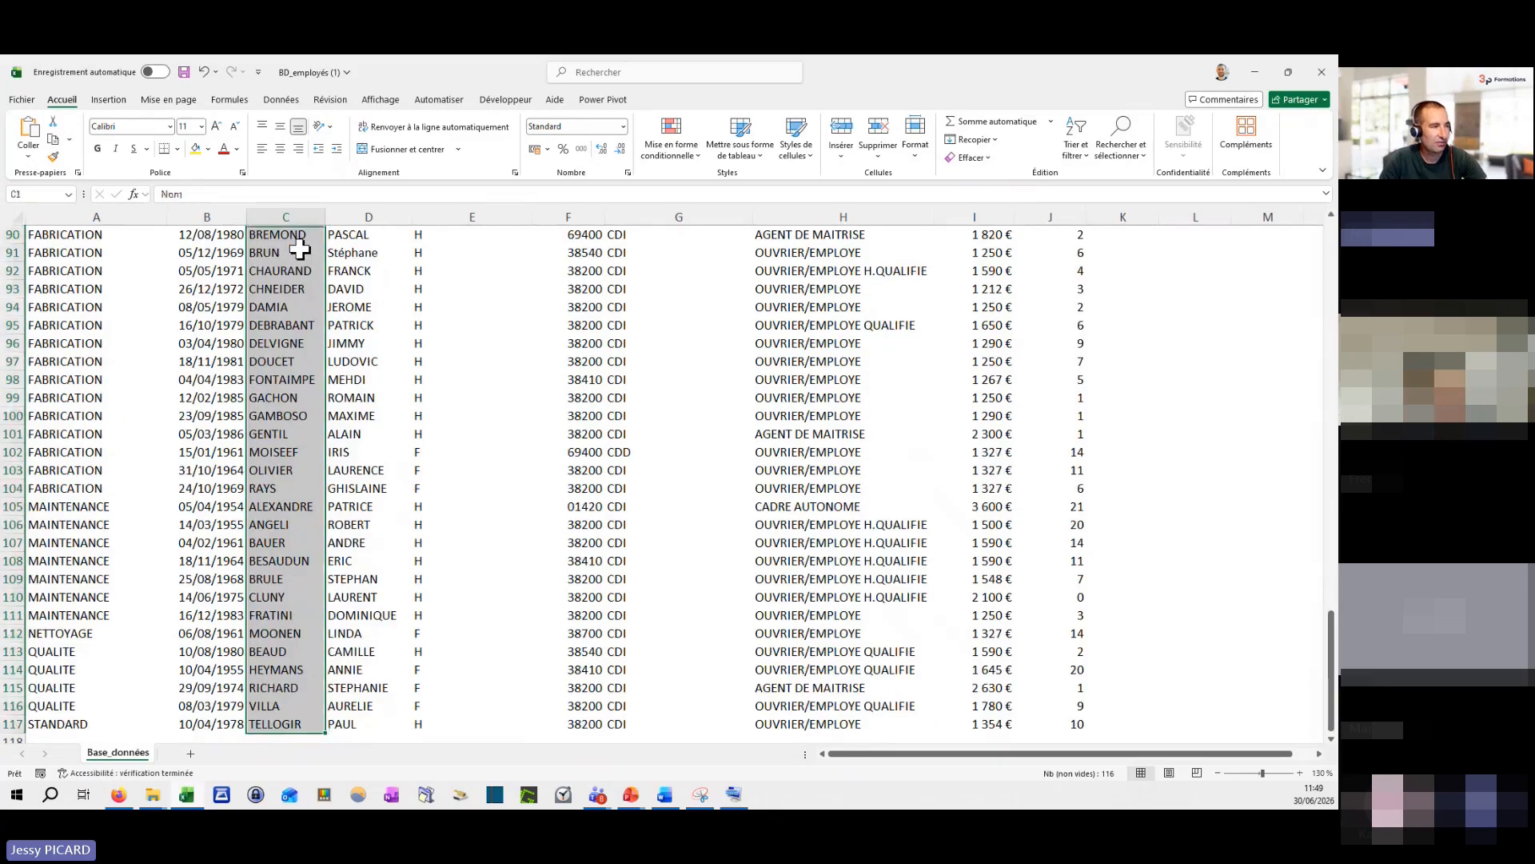
pyautogui.hotkey('ctrl', 'shift', 'Up')
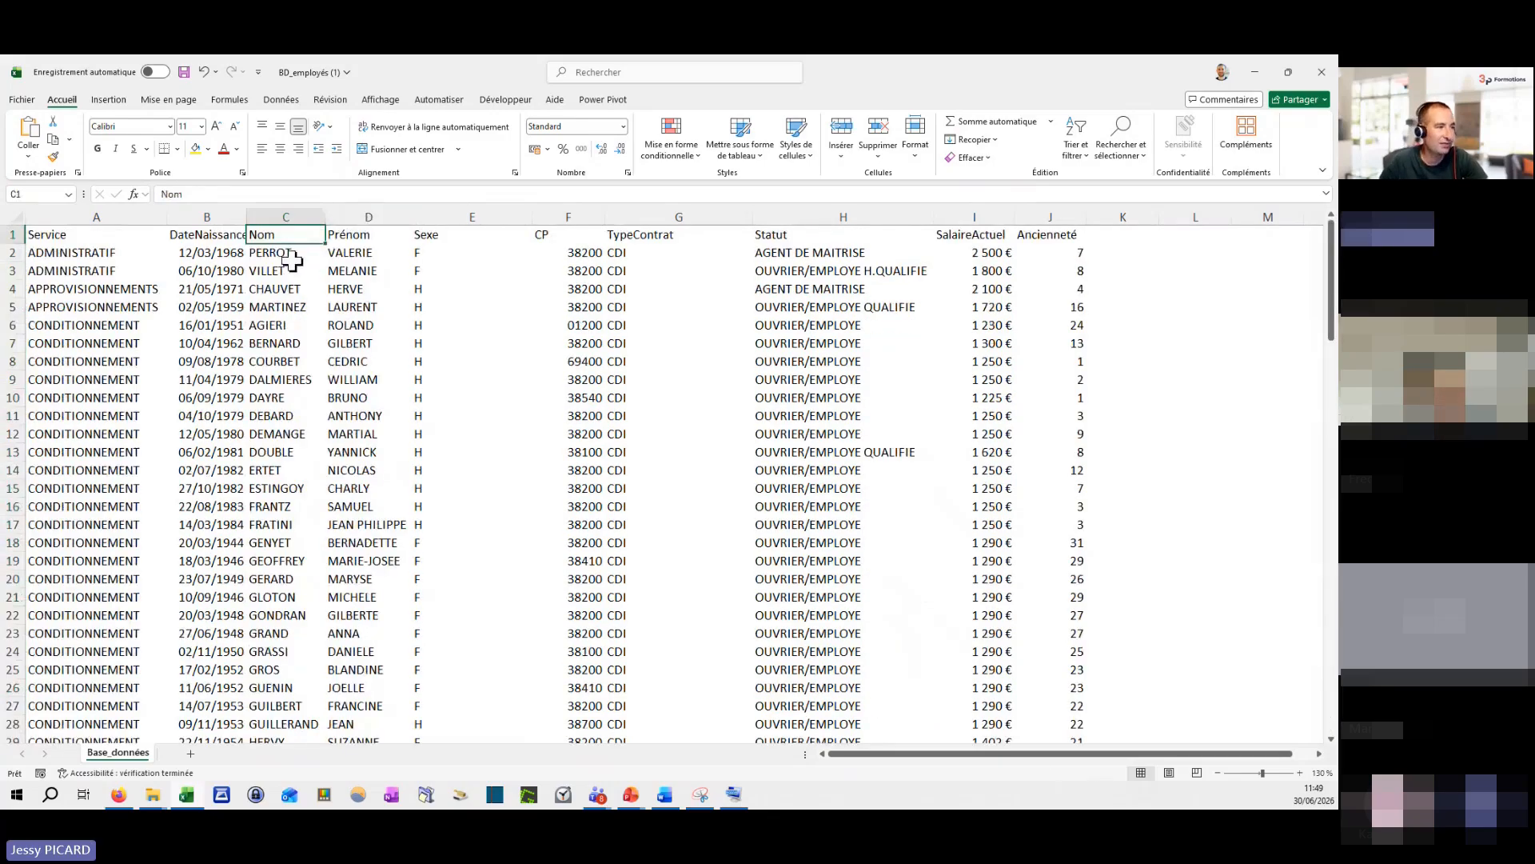
# Step: Jump from A2 to the last filled cell of row 2, and select the whole employee record A2:J2
pyautogui.click(80, 253)
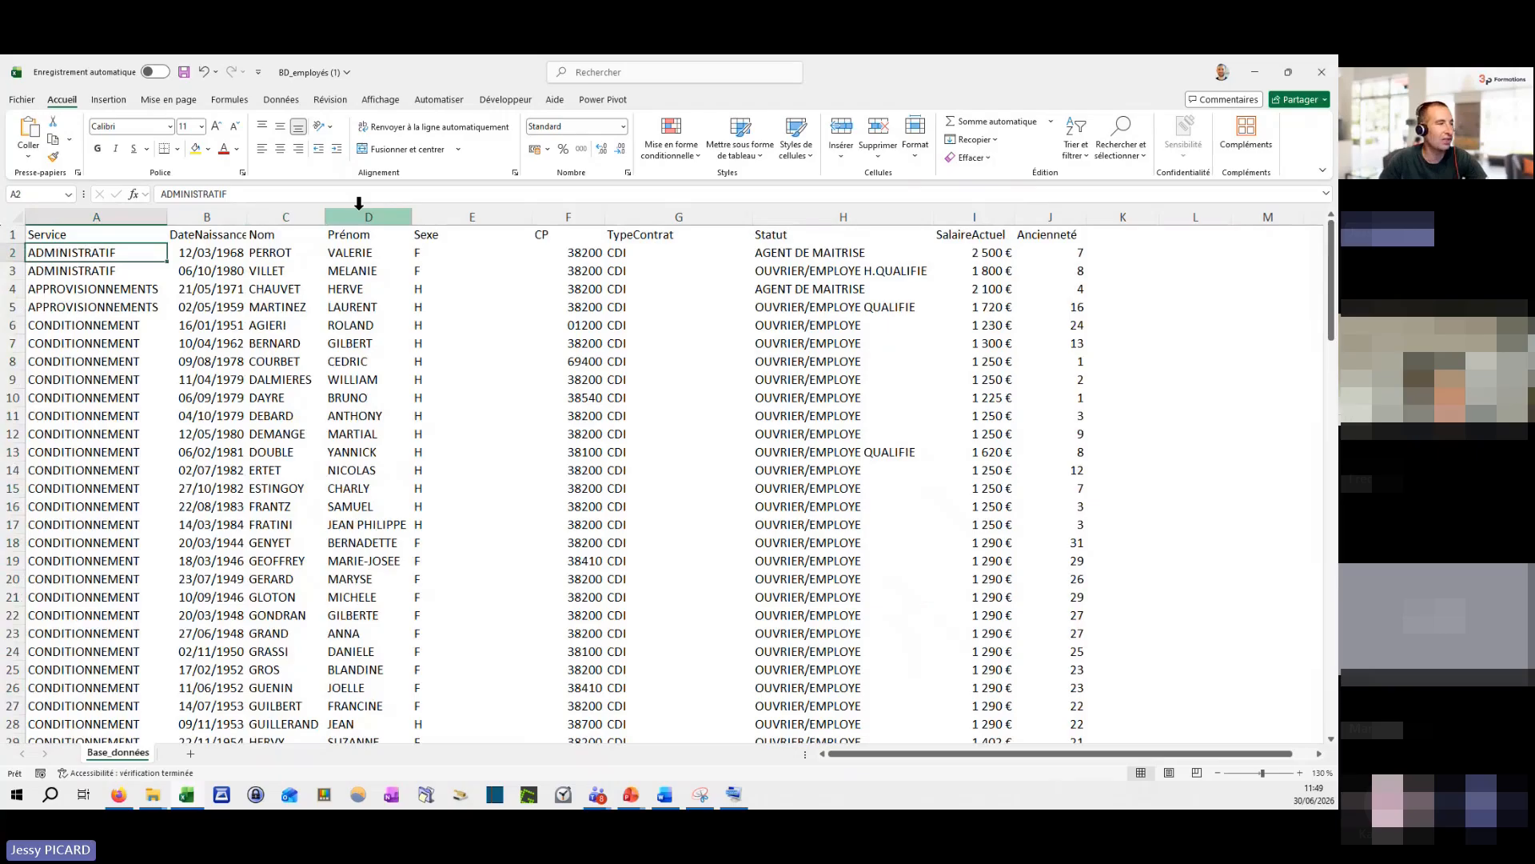
pyautogui.hotkey('ctrl', 'Right')
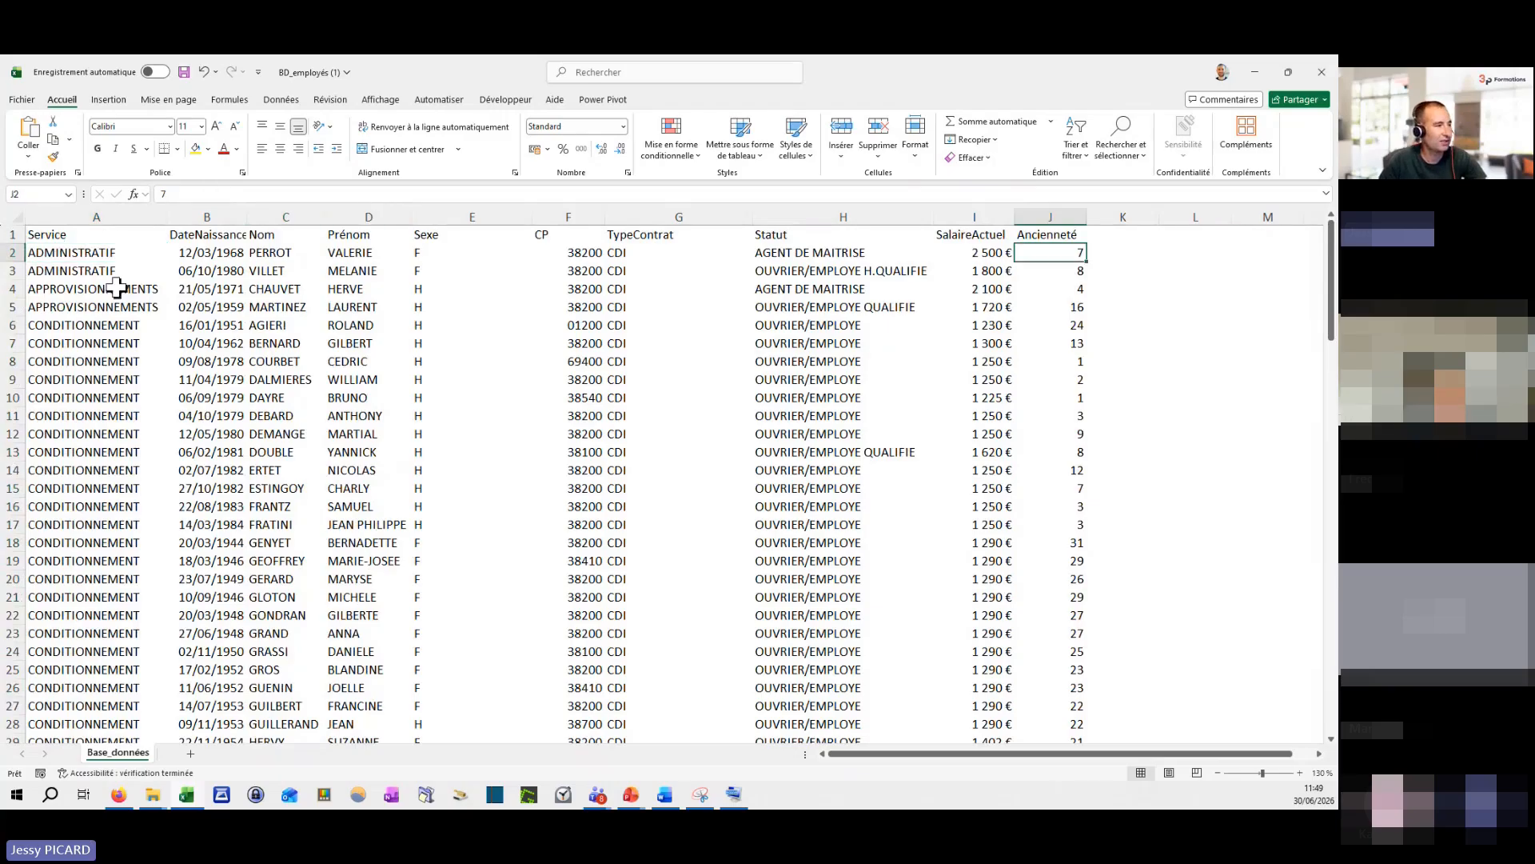
pyautogui.click(93, 252)
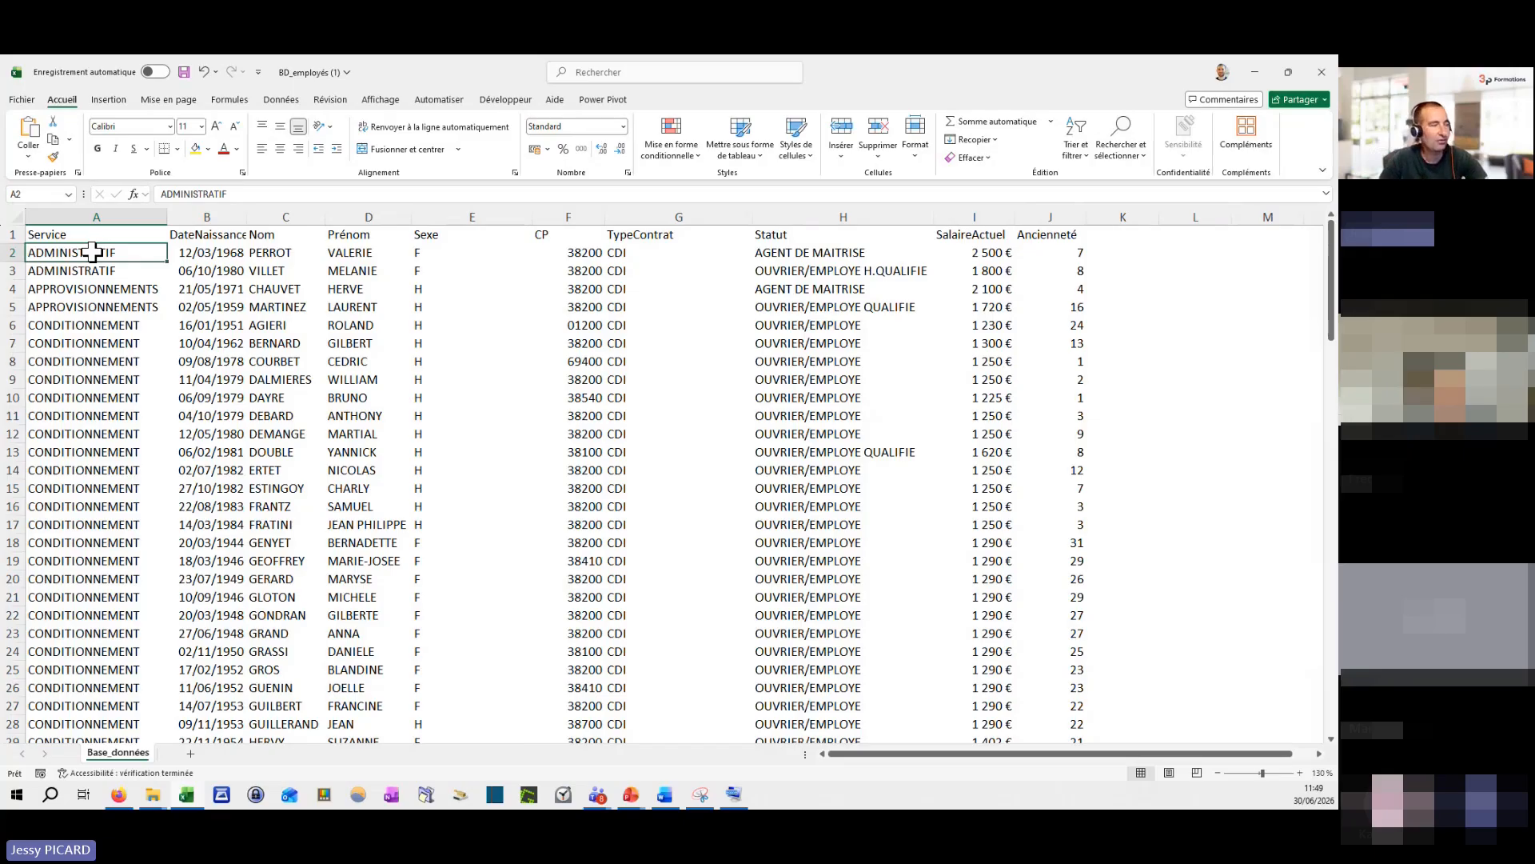
pyautogui.hotkey('ctrl', 'shift', 'Right')
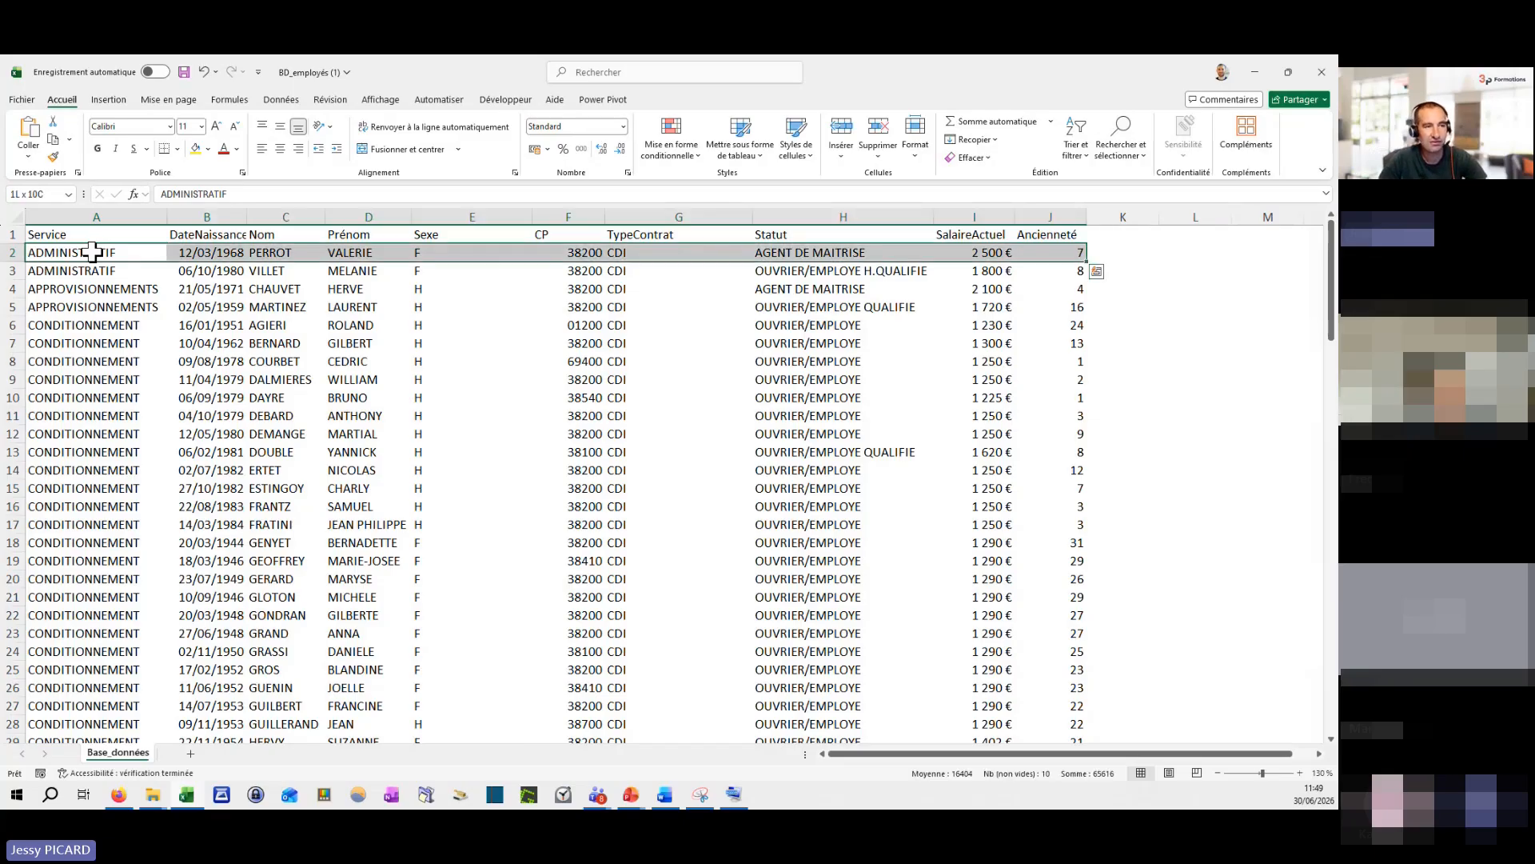
# Step: Try auto-fitting the Sexe column (E) to its contents and undo the width change
pyautogui.click(231, 250)
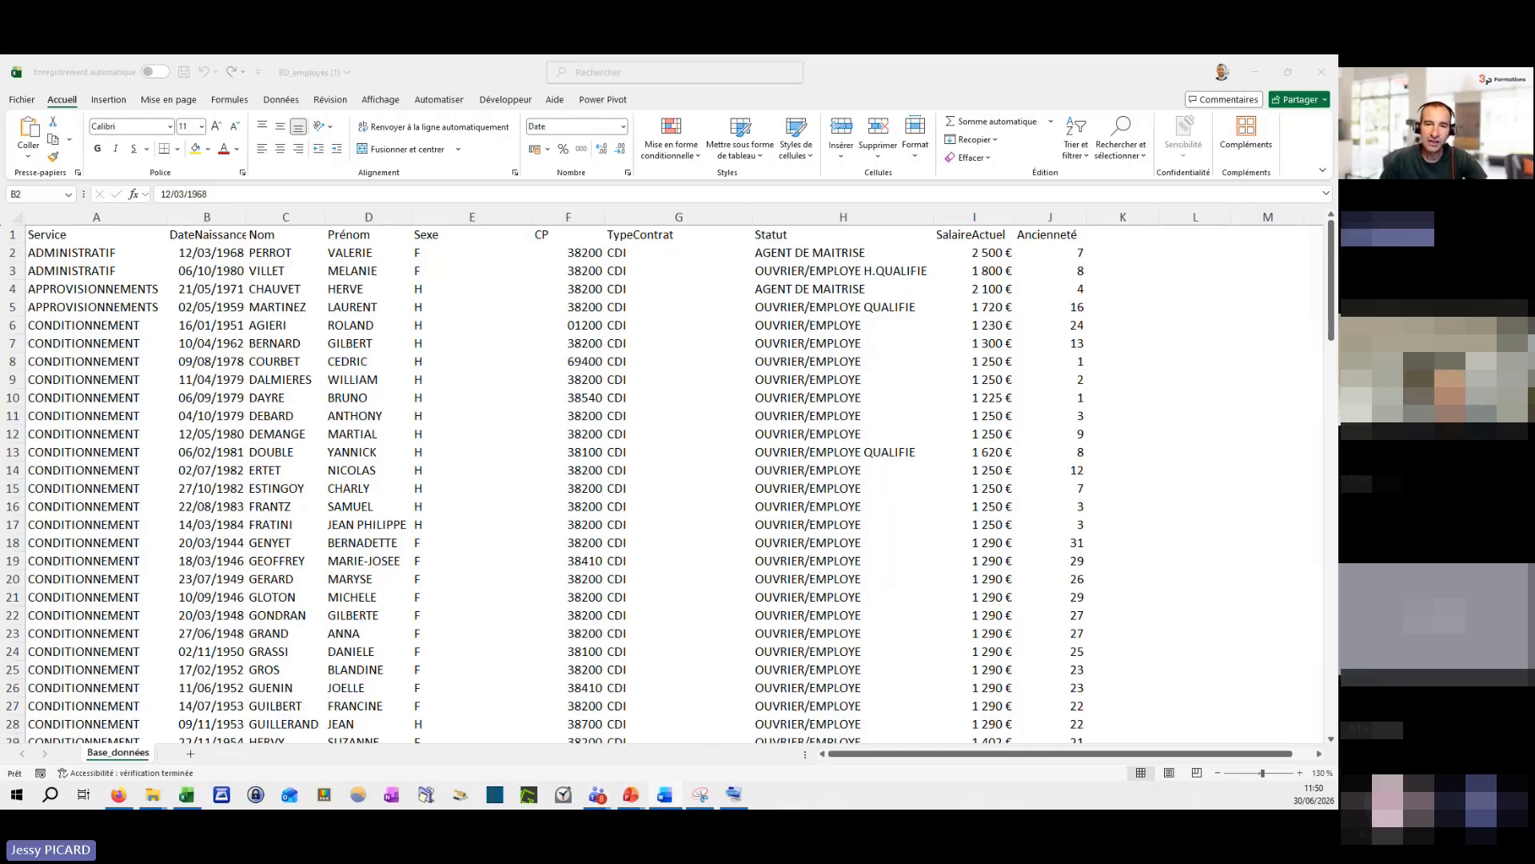
pyautogui.click(223, 213)
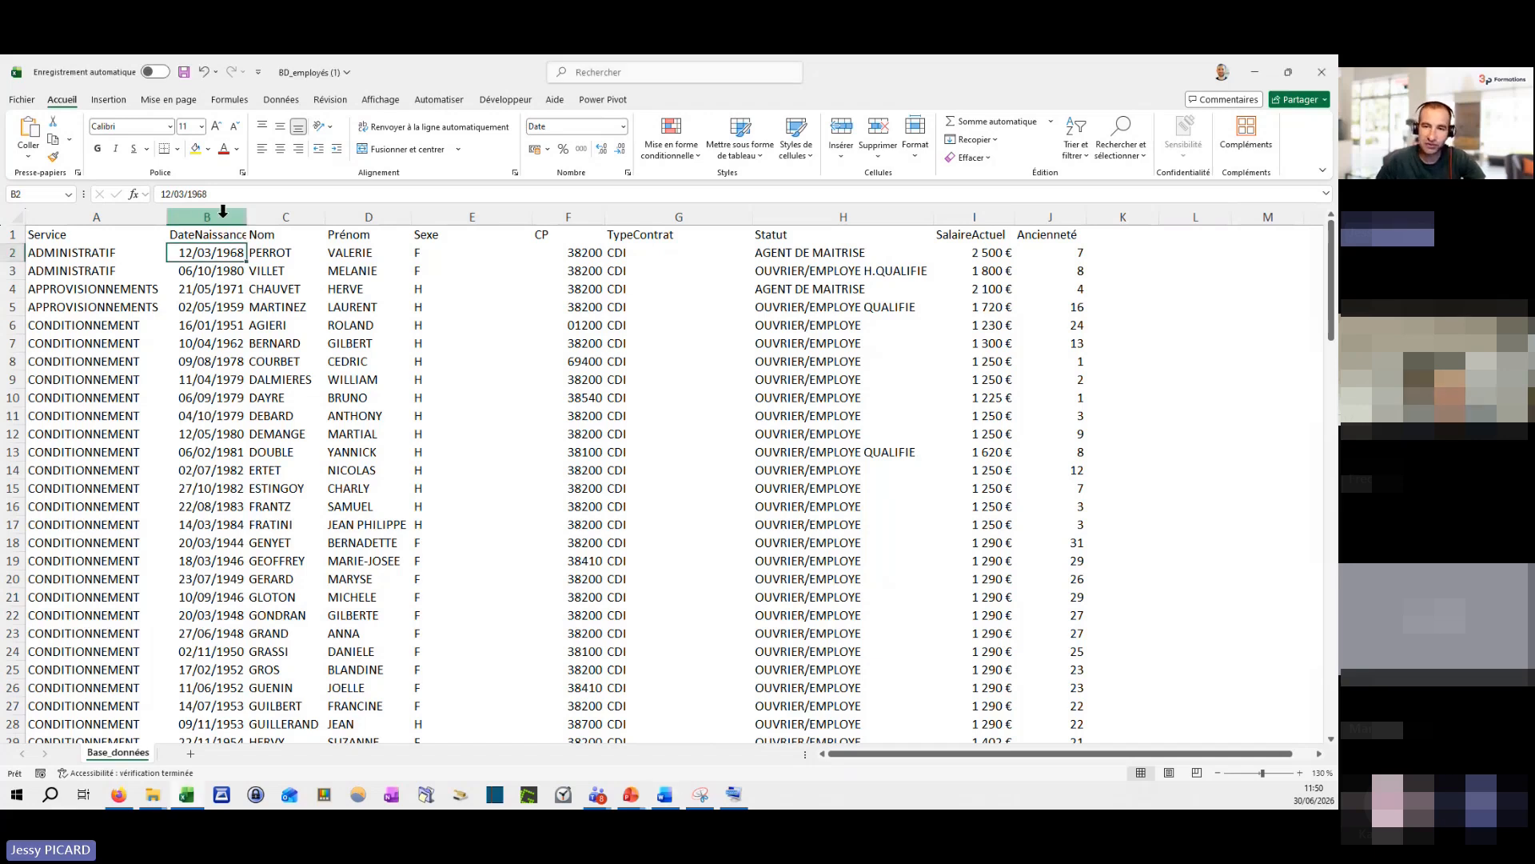
pyautogui.click(448, 217)
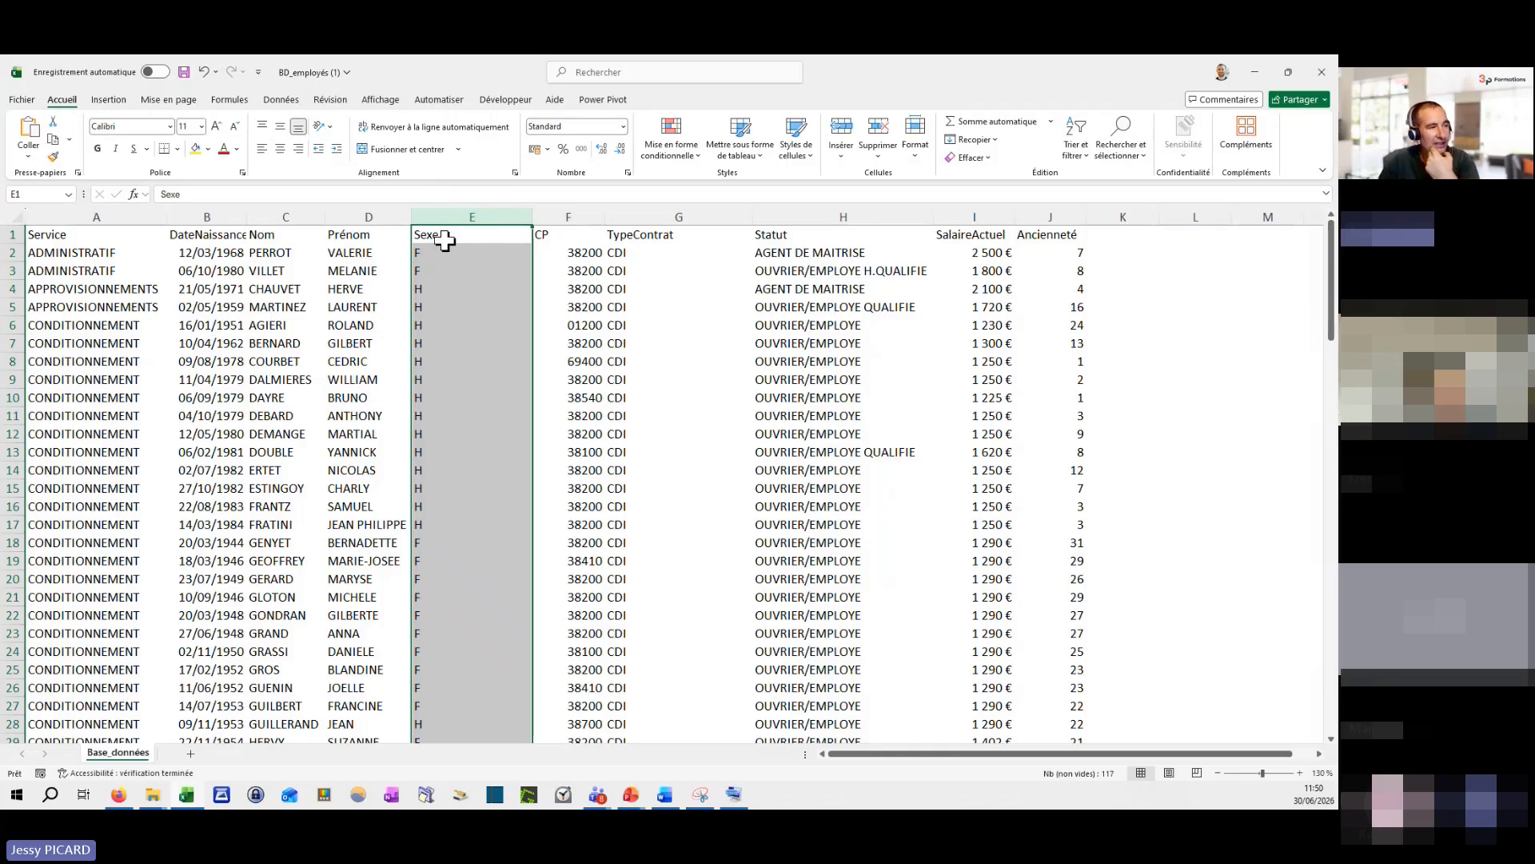
pyautogui.doubleClick(533, 210)
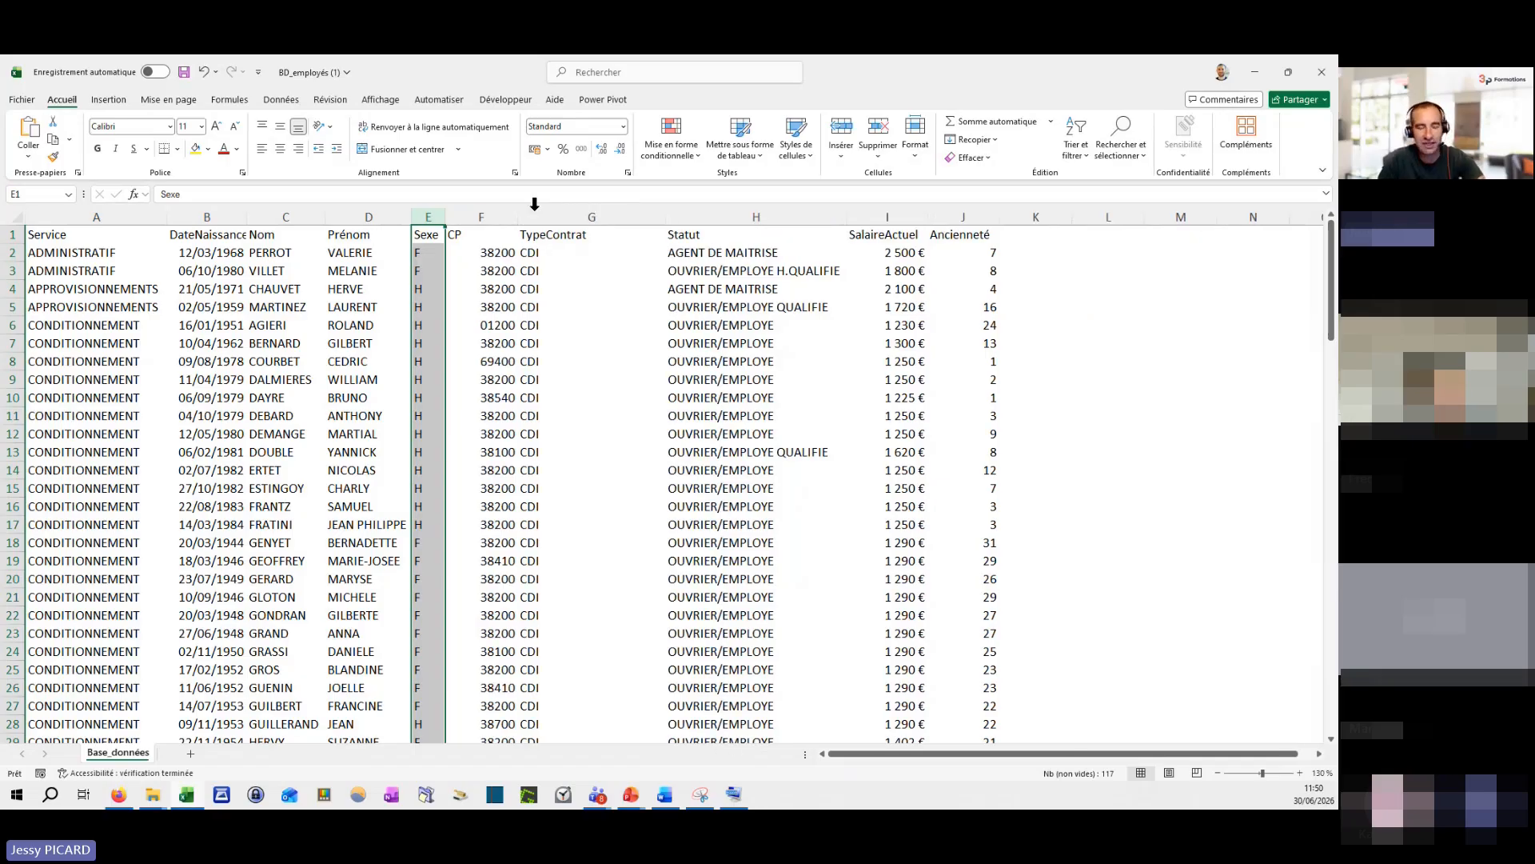
pyautogui.hotkey('ctrl', 'z')
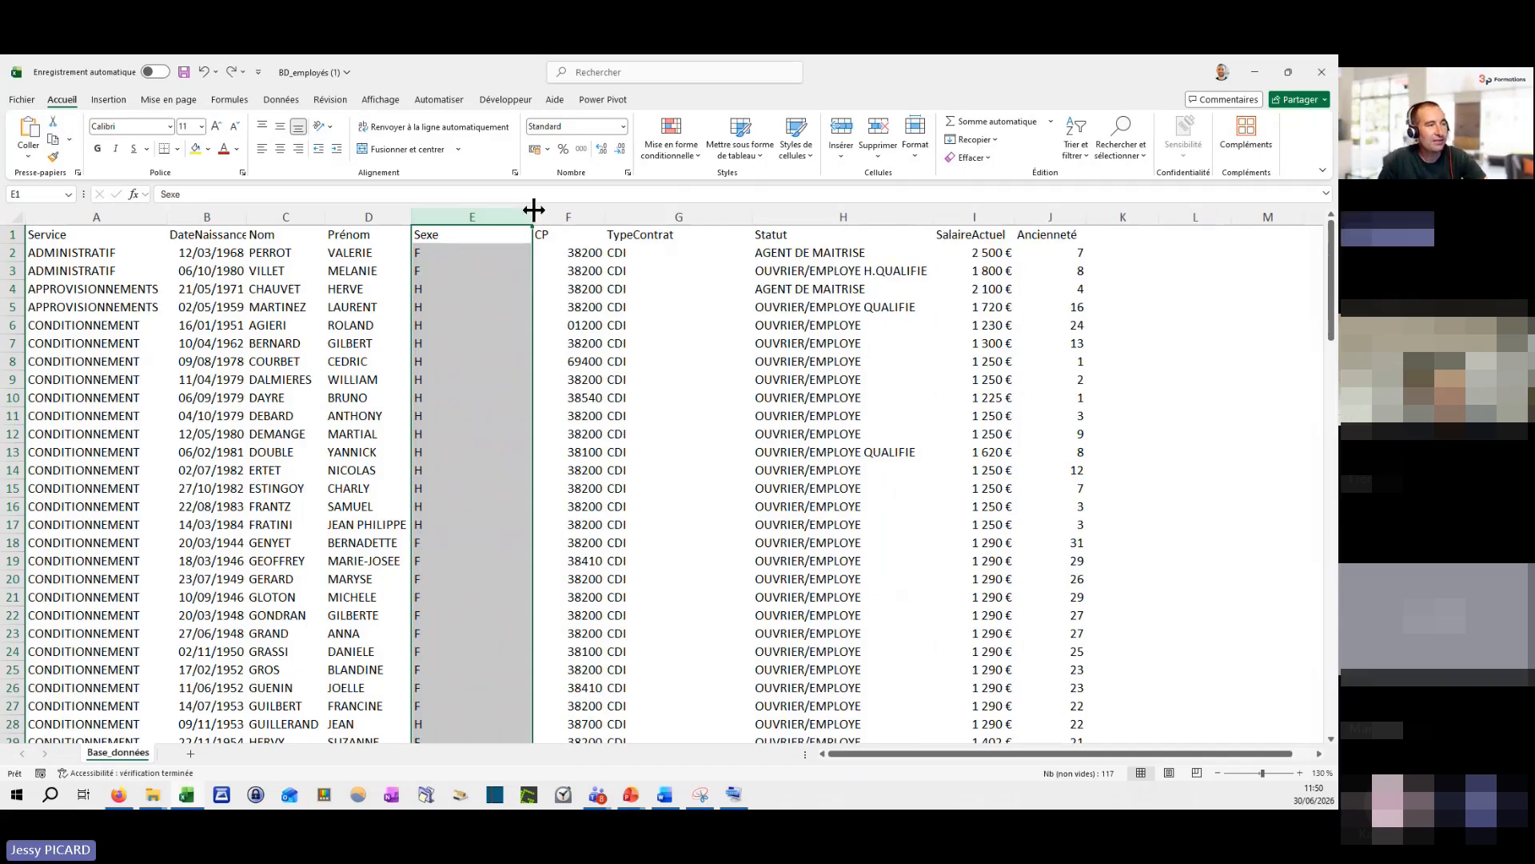
# Step: Give columns E and F one equal width, and apply a uniform narrower width to all columns B through J
pyautogui.moveTo(576, 215); pyautogui.dragTo(504, 212)
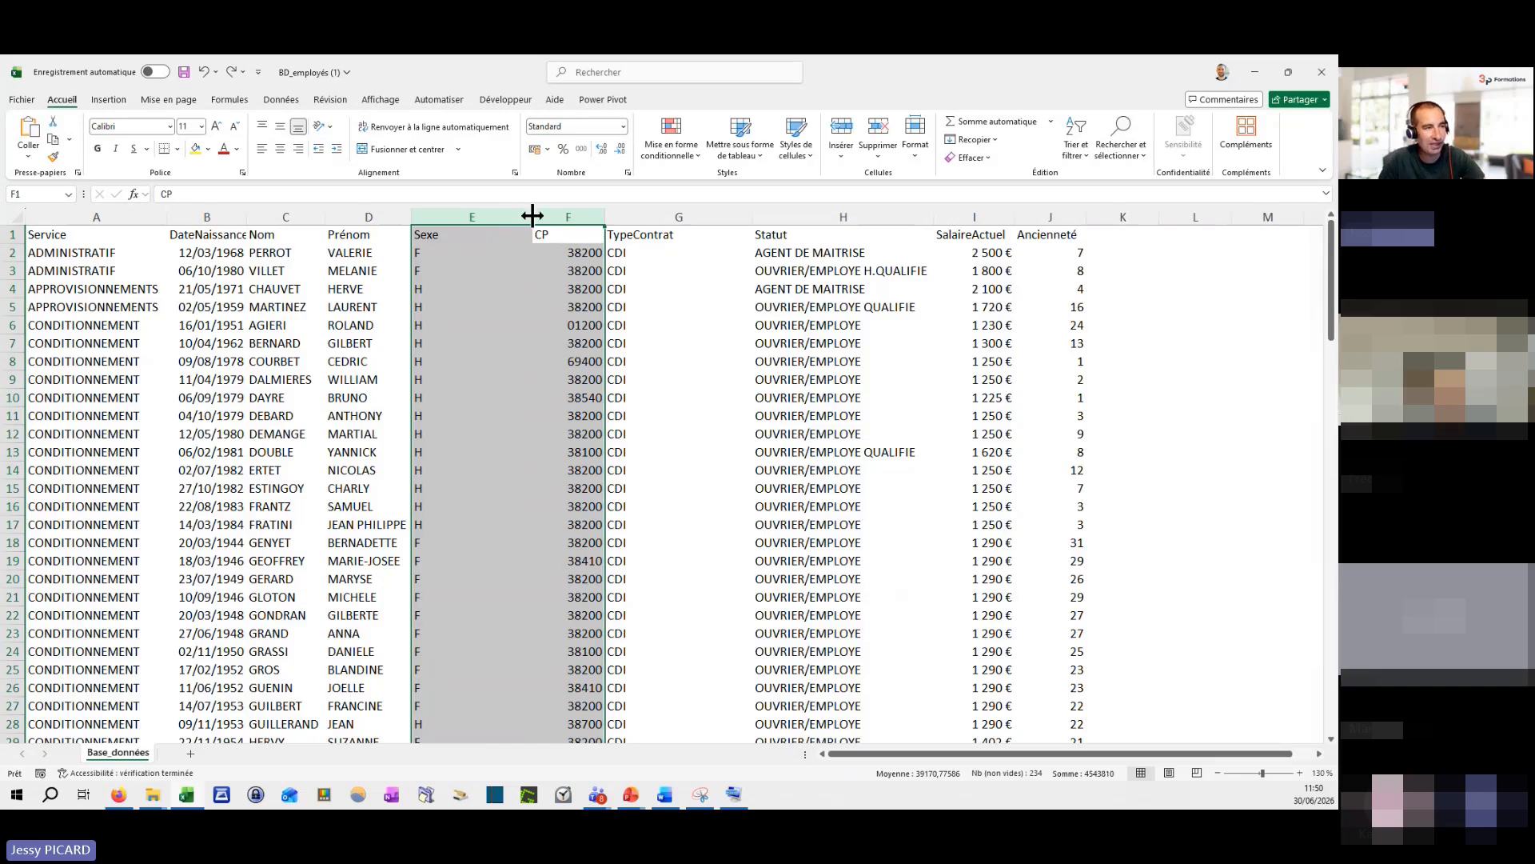
pyautogui.moveTo(526, 216)
pyautogui.mouseDown()
pyautogui.moveTo(568, 216)
pyautogui.moveTo(483, 214)
pyautogui.moveTo(538, 218)
pyautogui.moveTo(507, 221)
pyautogui.mouseUp()
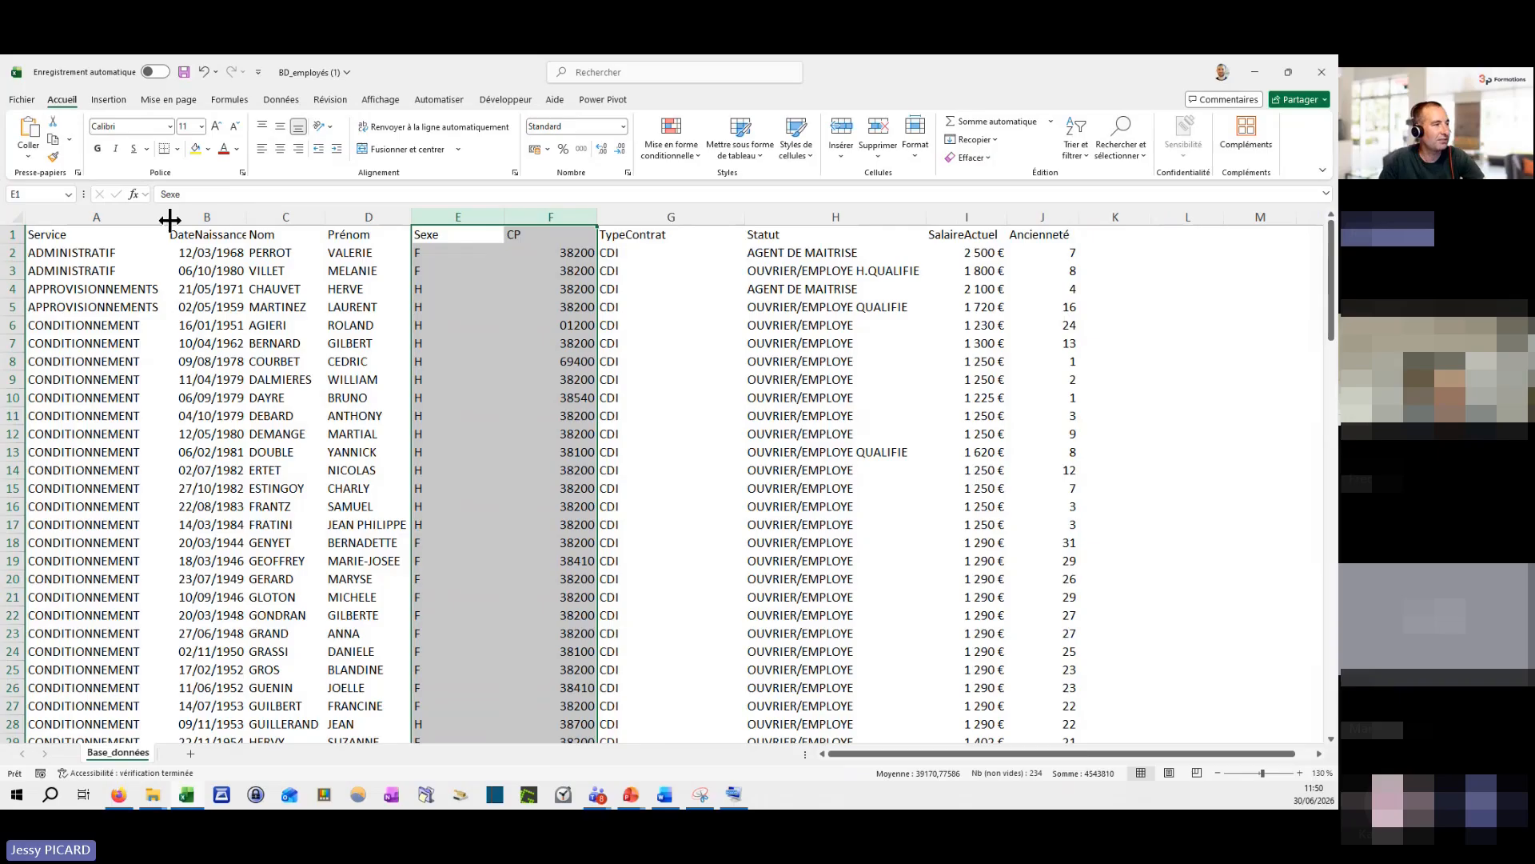
pyautogui.moveTo(207, 216); pyautogui.dragTo(1024, 217)
pyautogui.moveTo(600, 212)
pyautogui.mouseDown()
pyautogui.moveTo(613, 212)
pyautogui.moveTo(555, 214)
pyautogui.moveTo(586, 212)
pyautogui.mouseUp()
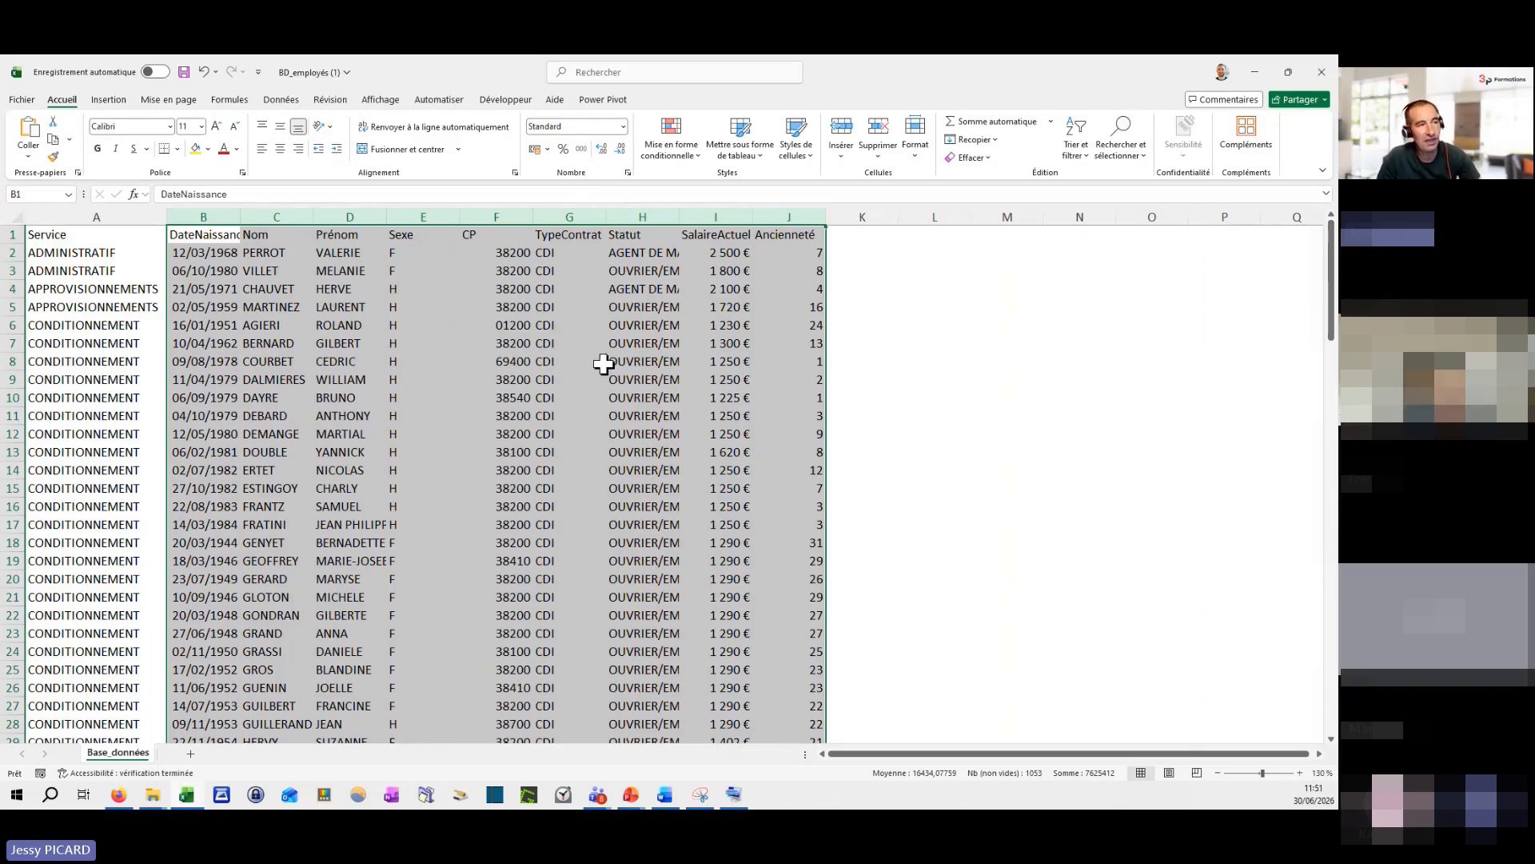
# Step: Set the width of the Statut column (H) to 47
pyautogui.click(640, 214)
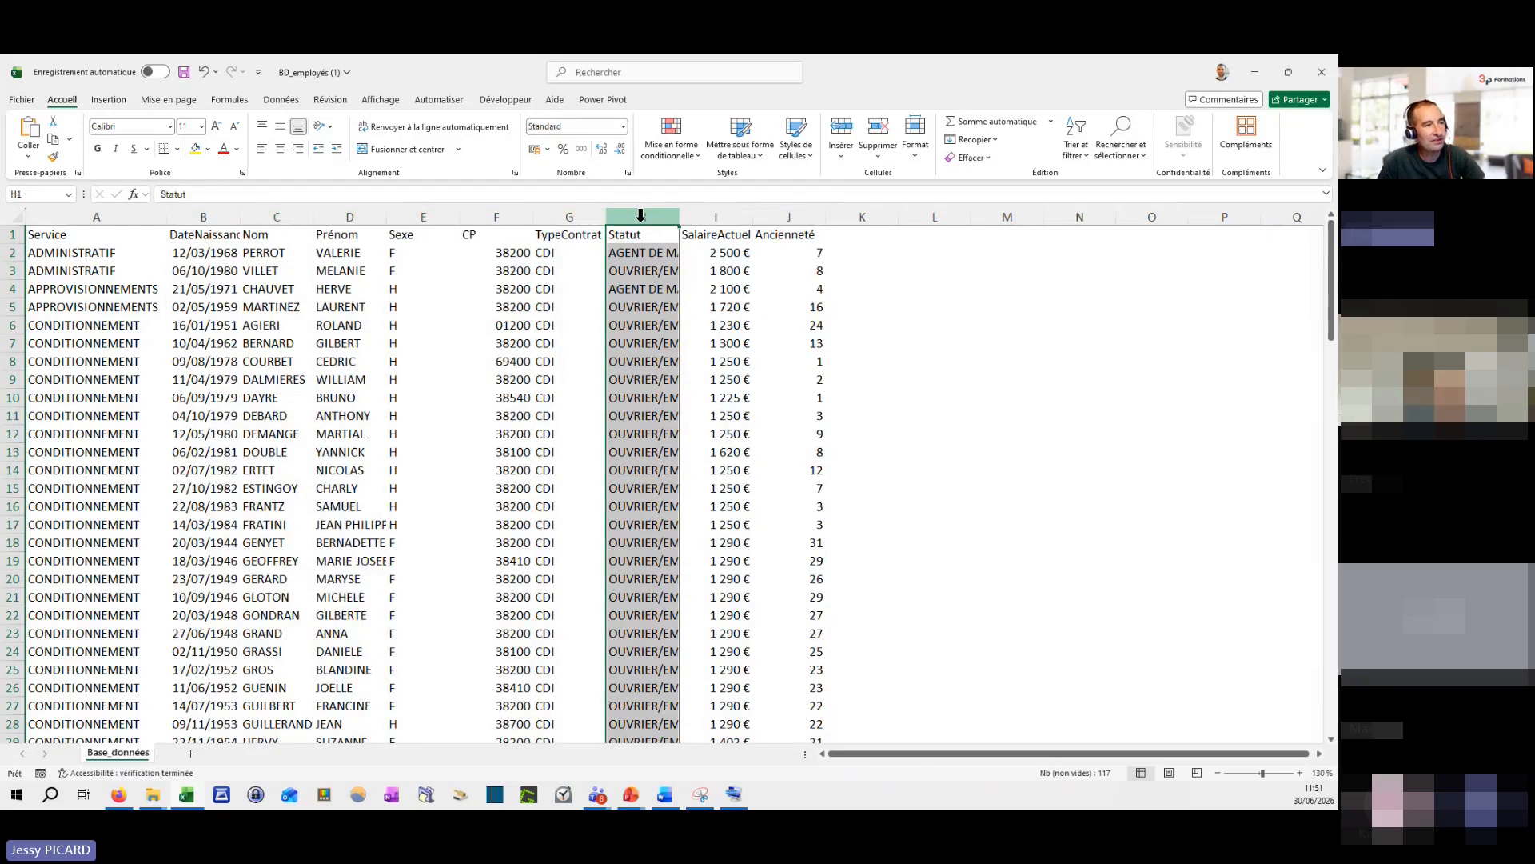
pyautogui.rightClick(640, 215)
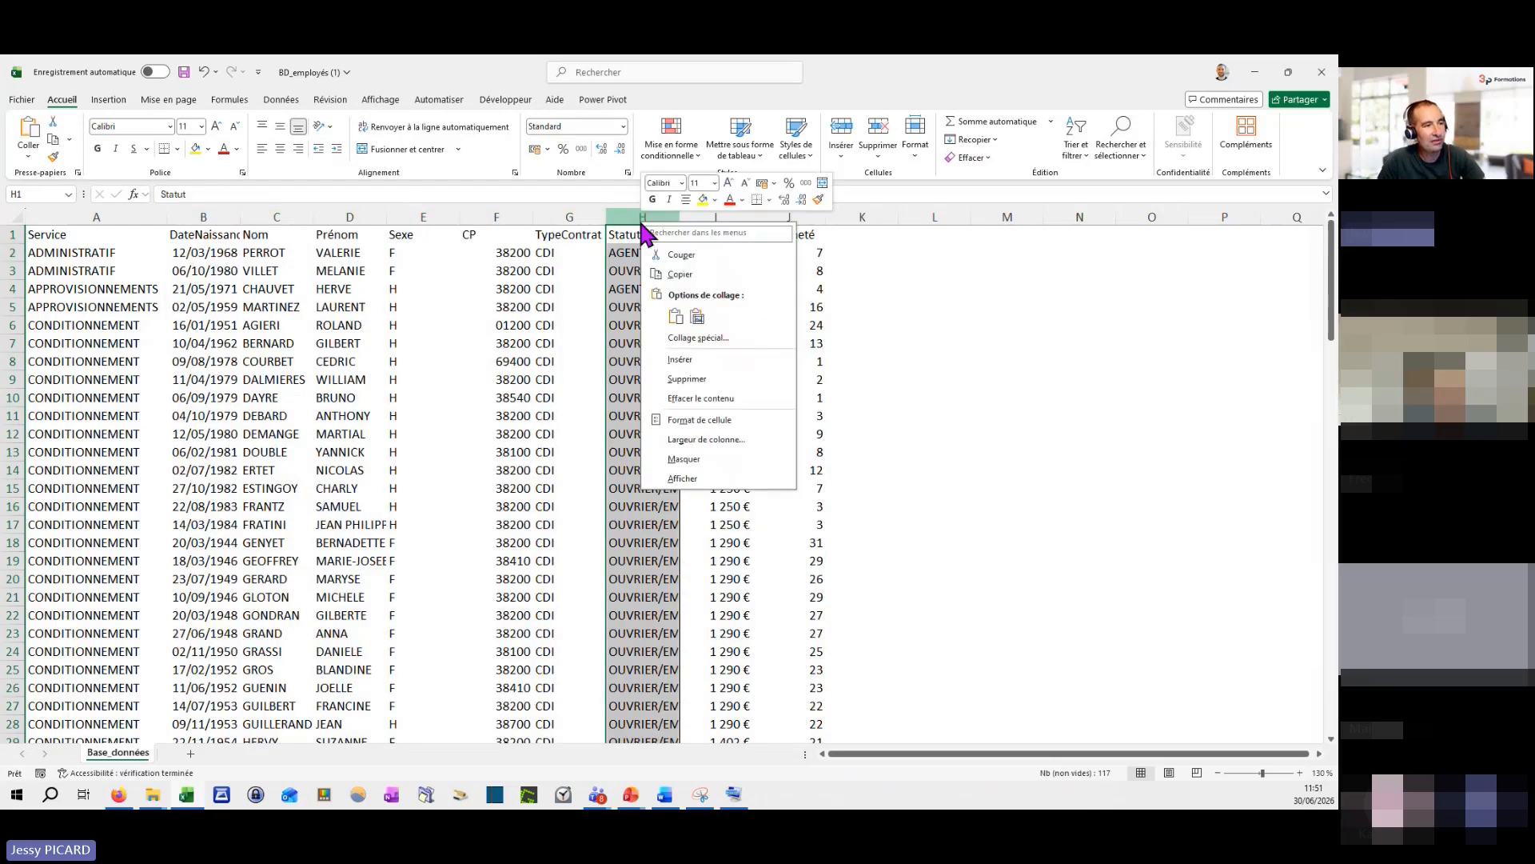
pyautogui.click(689, 442)
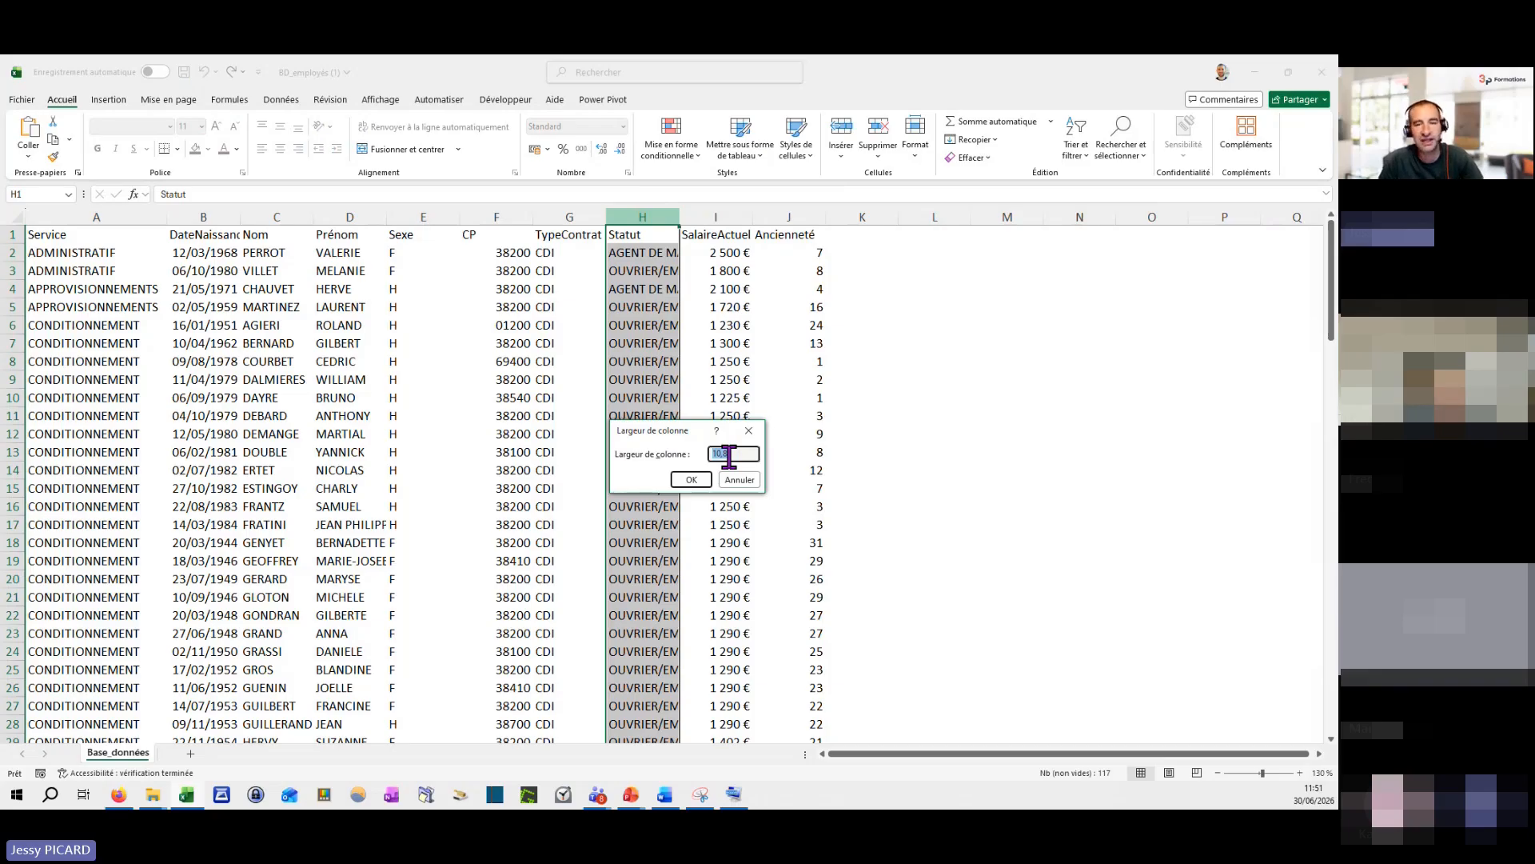
pyautogui.write('47')
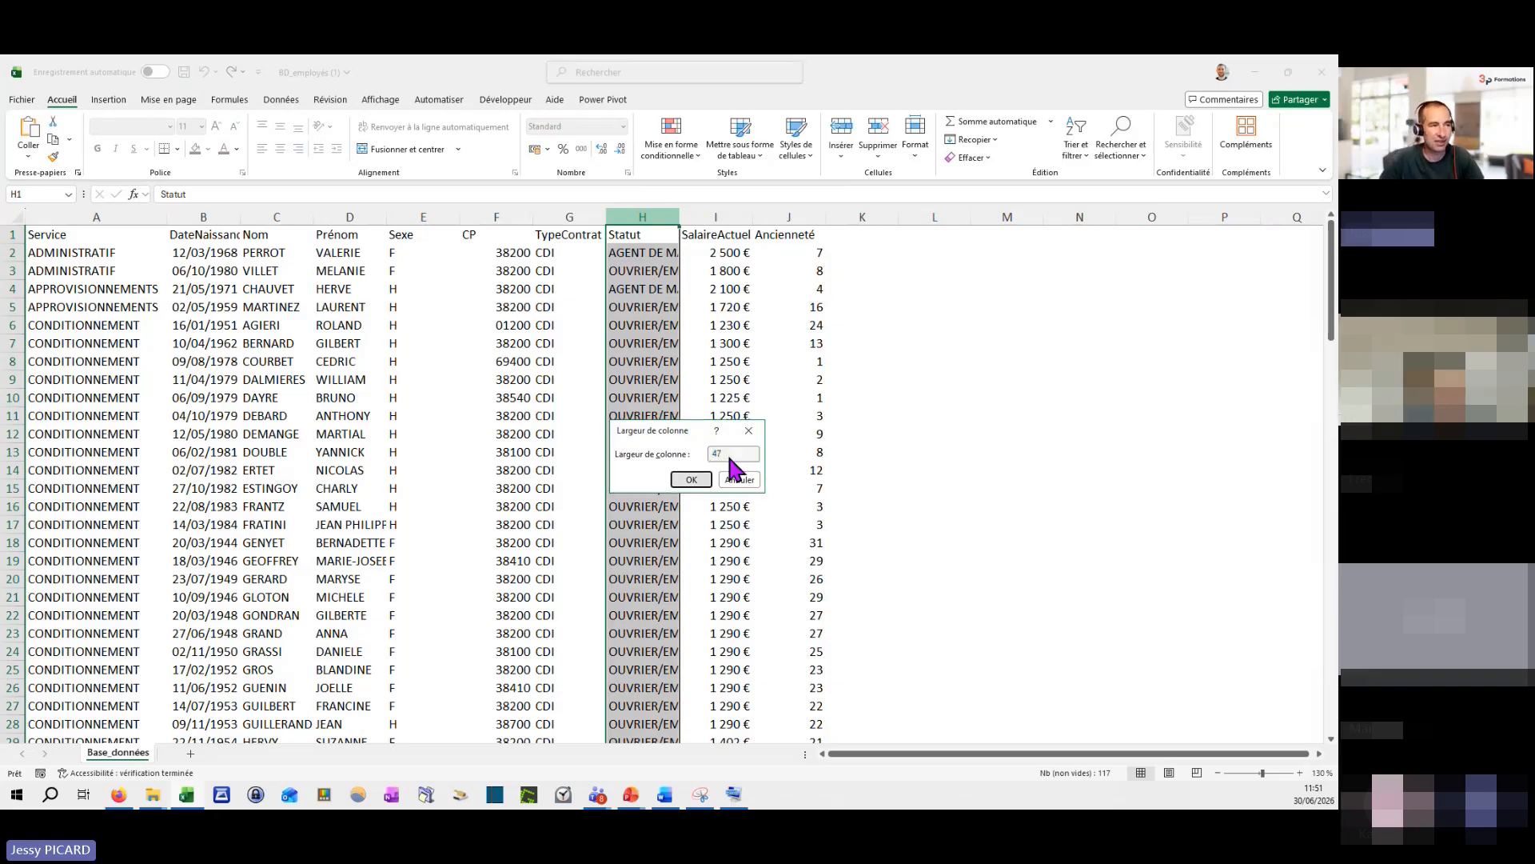
pyautogui.press('Return')
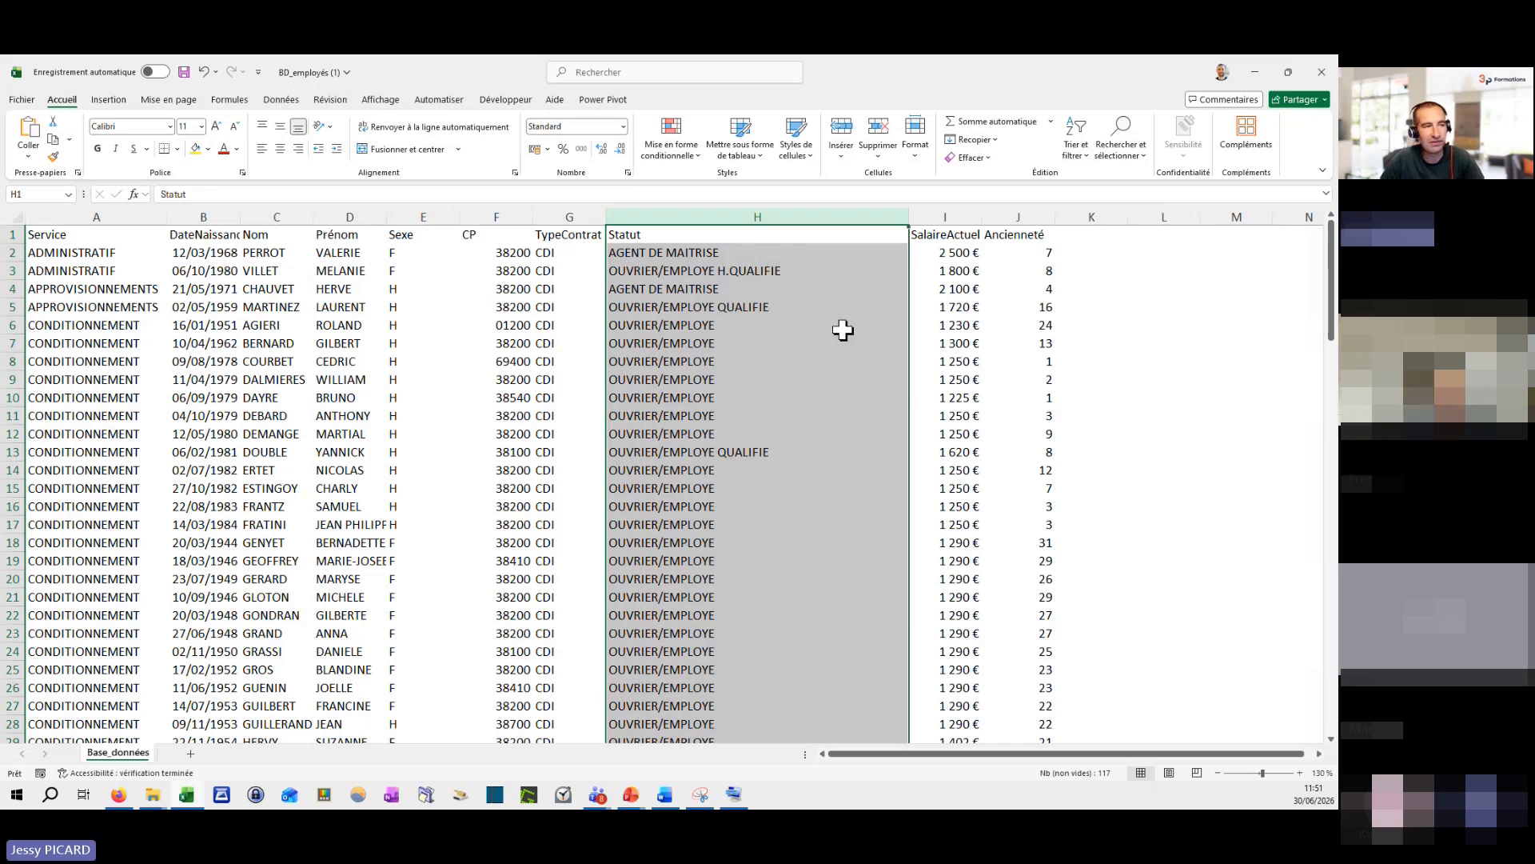
# Step: Give the CP, TypeContrat and Statut columns (F through H) one equal, narrower width
pyautogui.doubleClick(909, 216)
pyautogui.moveTo(787, 217); pyautogui.dragTo(547, 215)
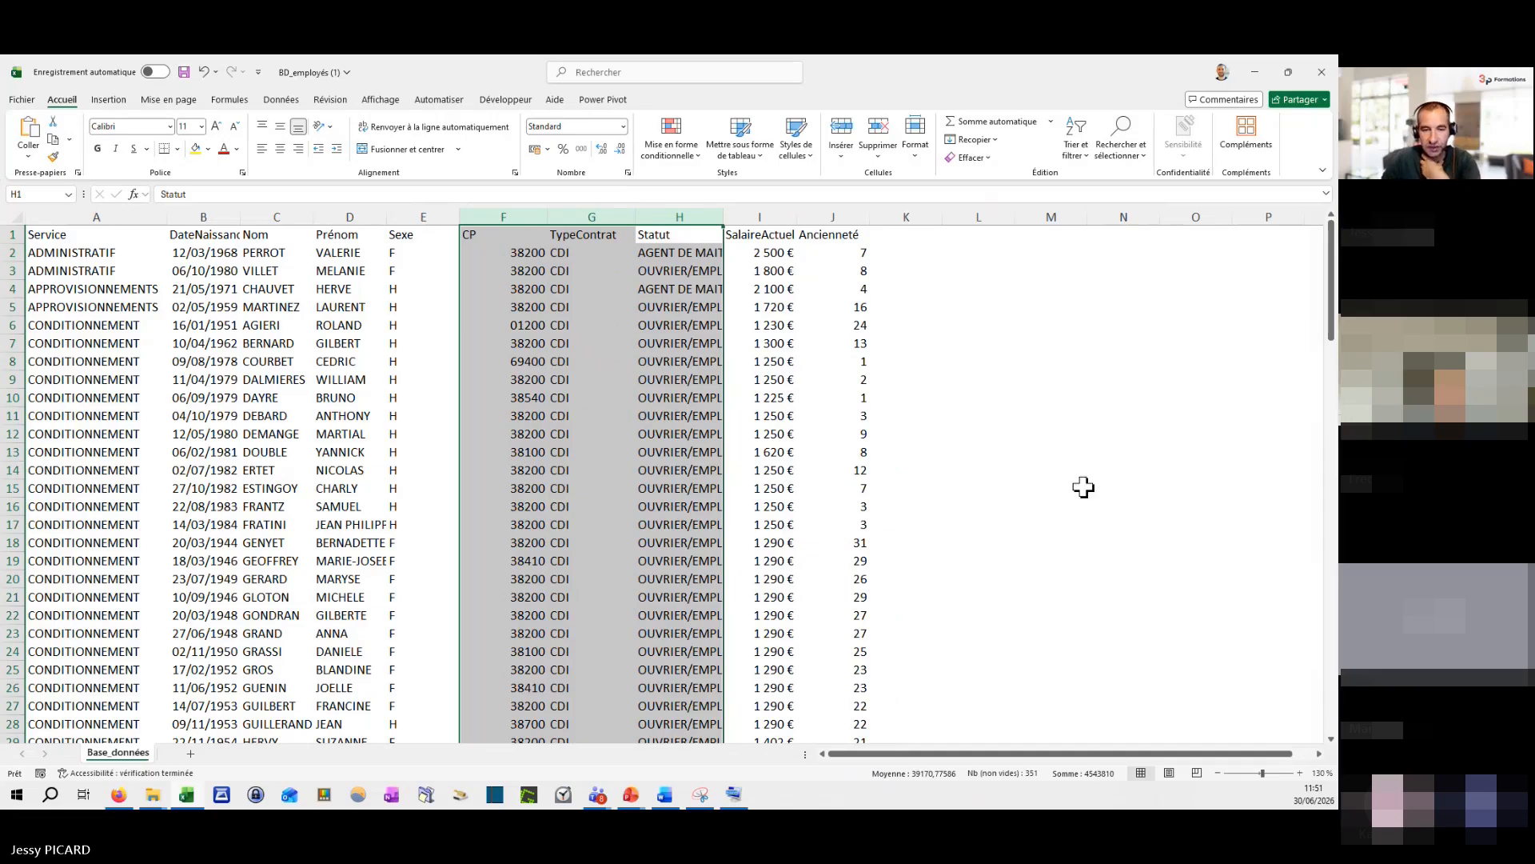
pyautogui.click(801, 398)
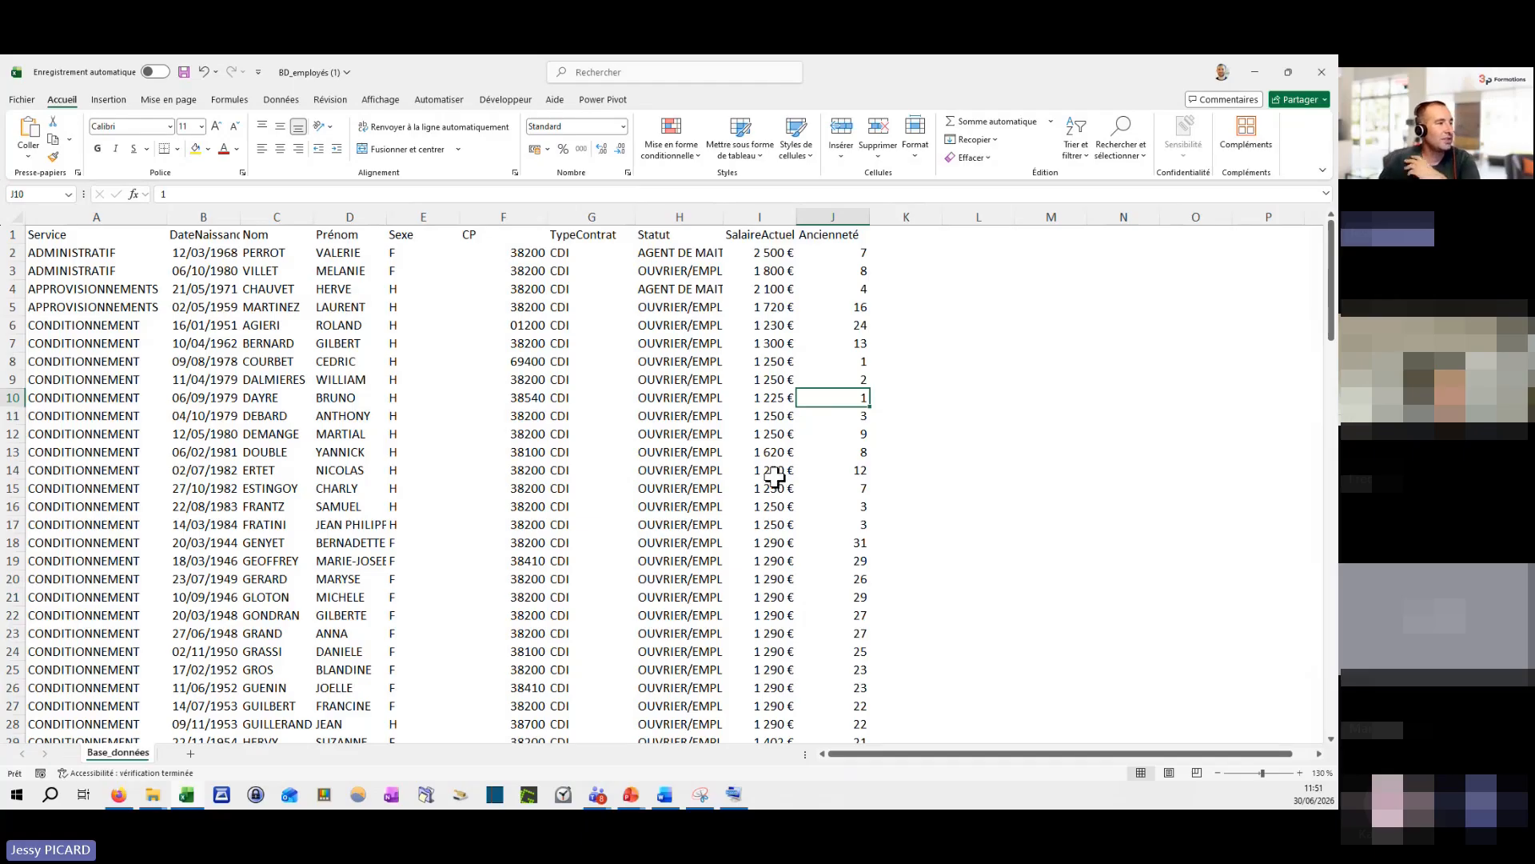
# Step: Try moving the Nom column onto the Service column (A) by replacing its contents, and undo the move
pyautogui.click(283, 211)
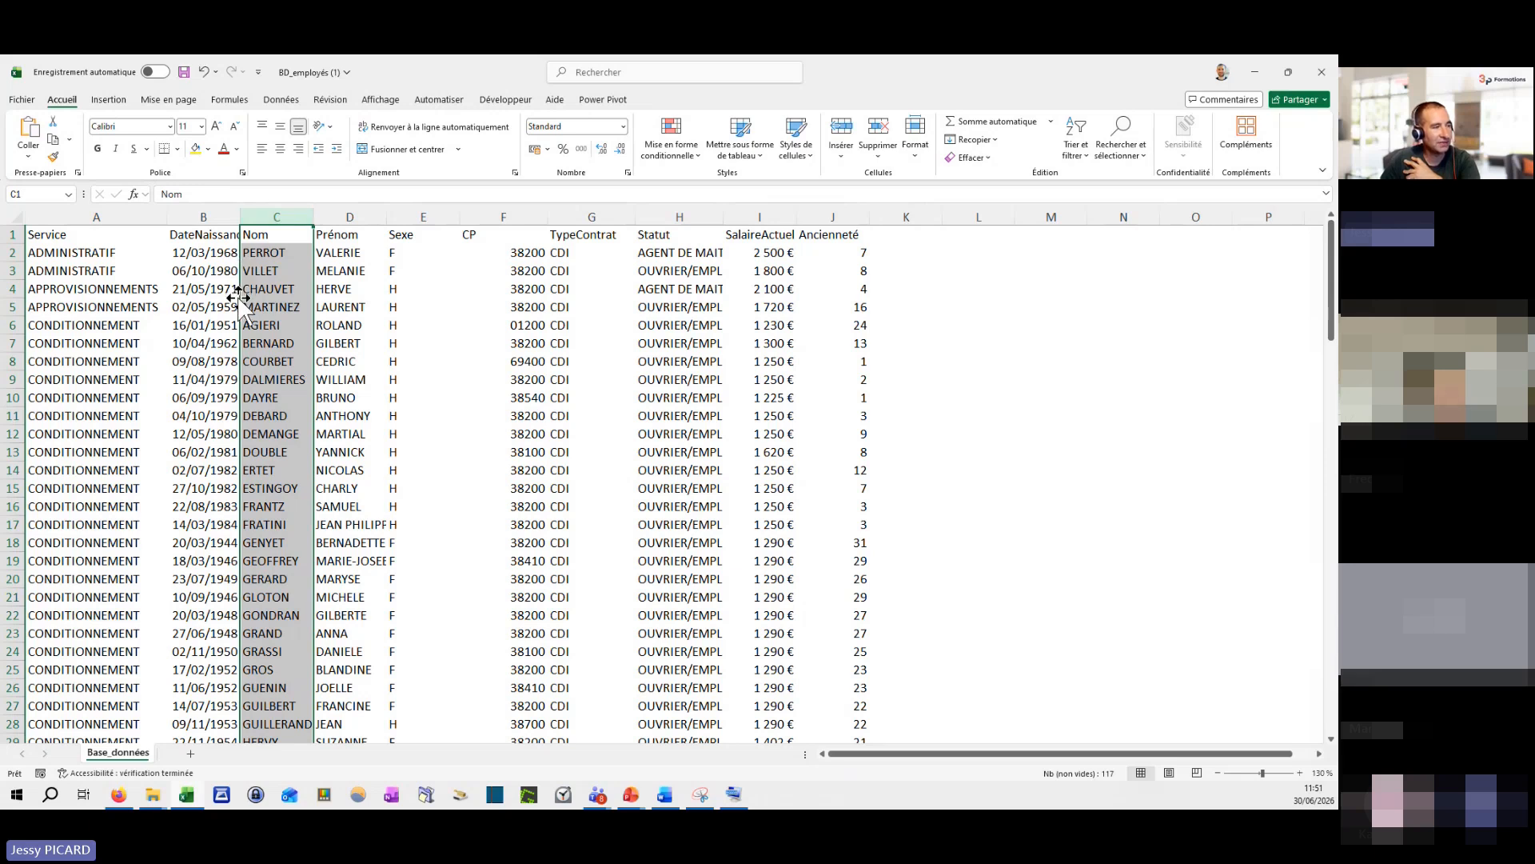
pyautogui.moveTo(237, 298); pyautogui.dragTo(106, 309)
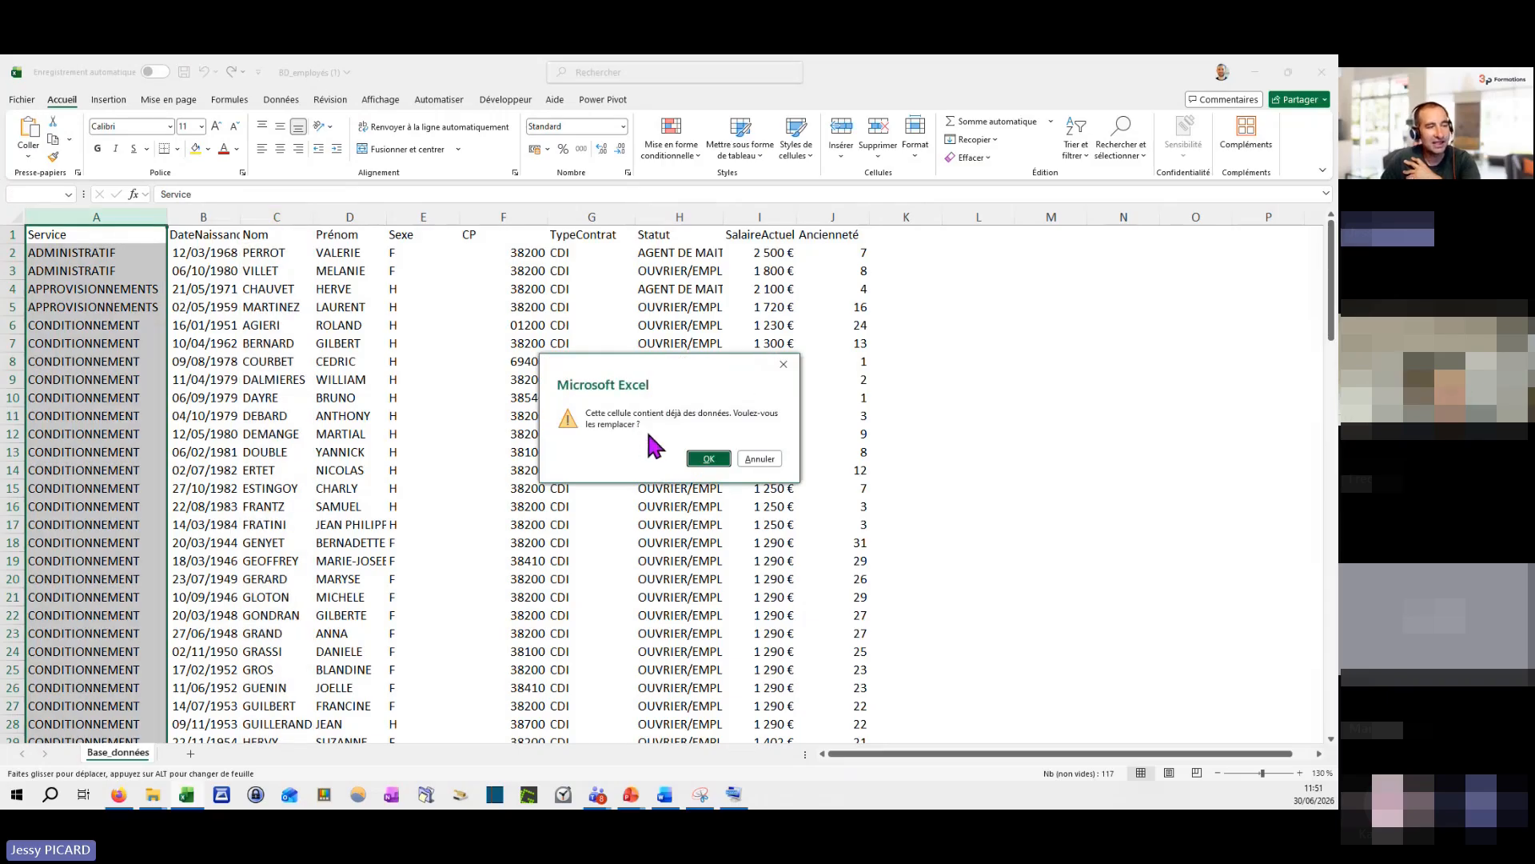
pyautogui.click(700, 456)
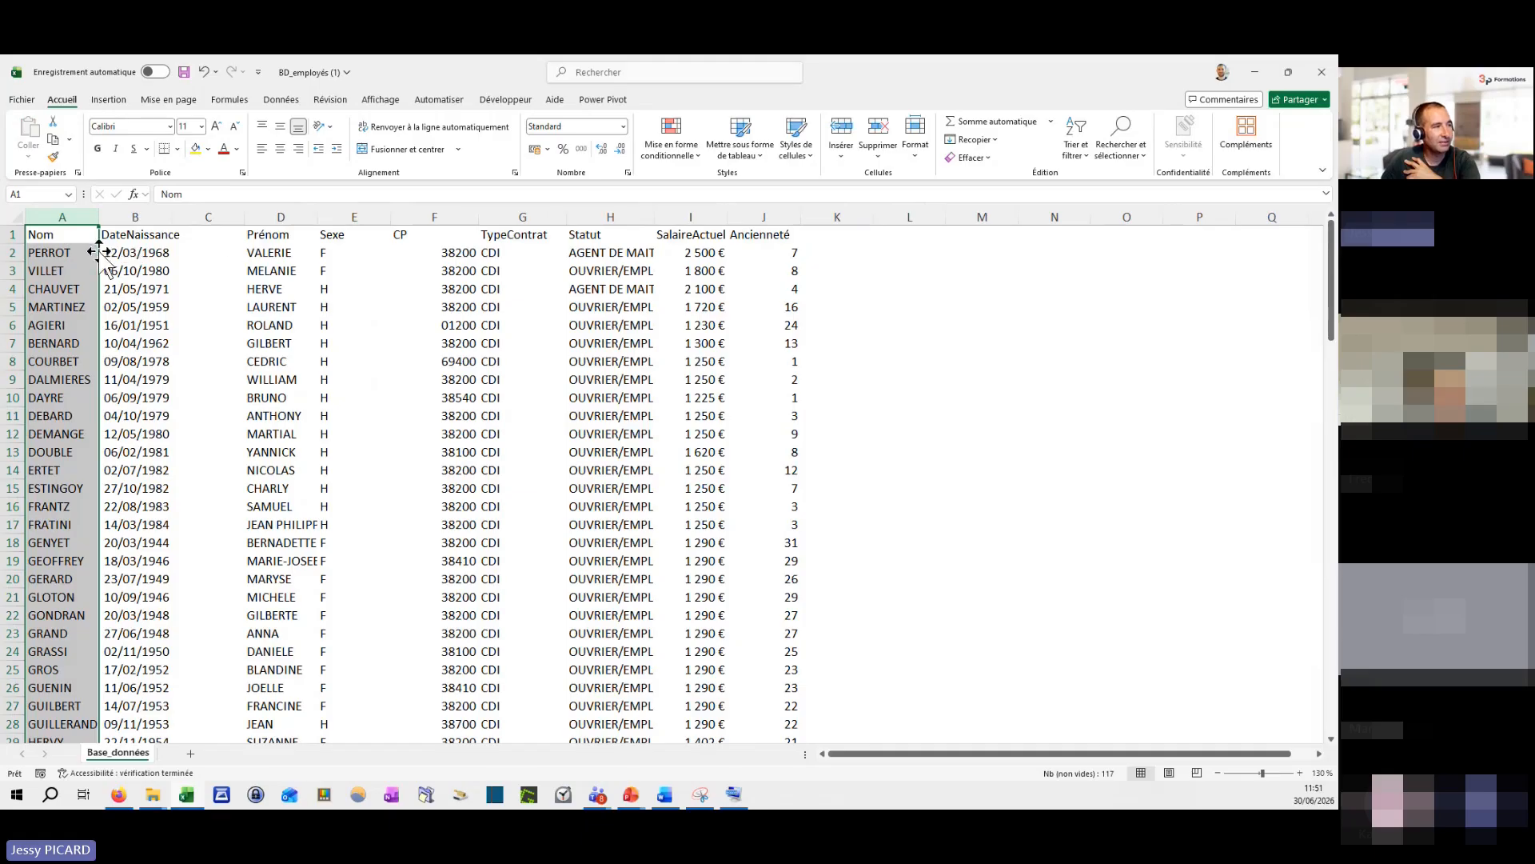
pyautogui.click(210, 210)
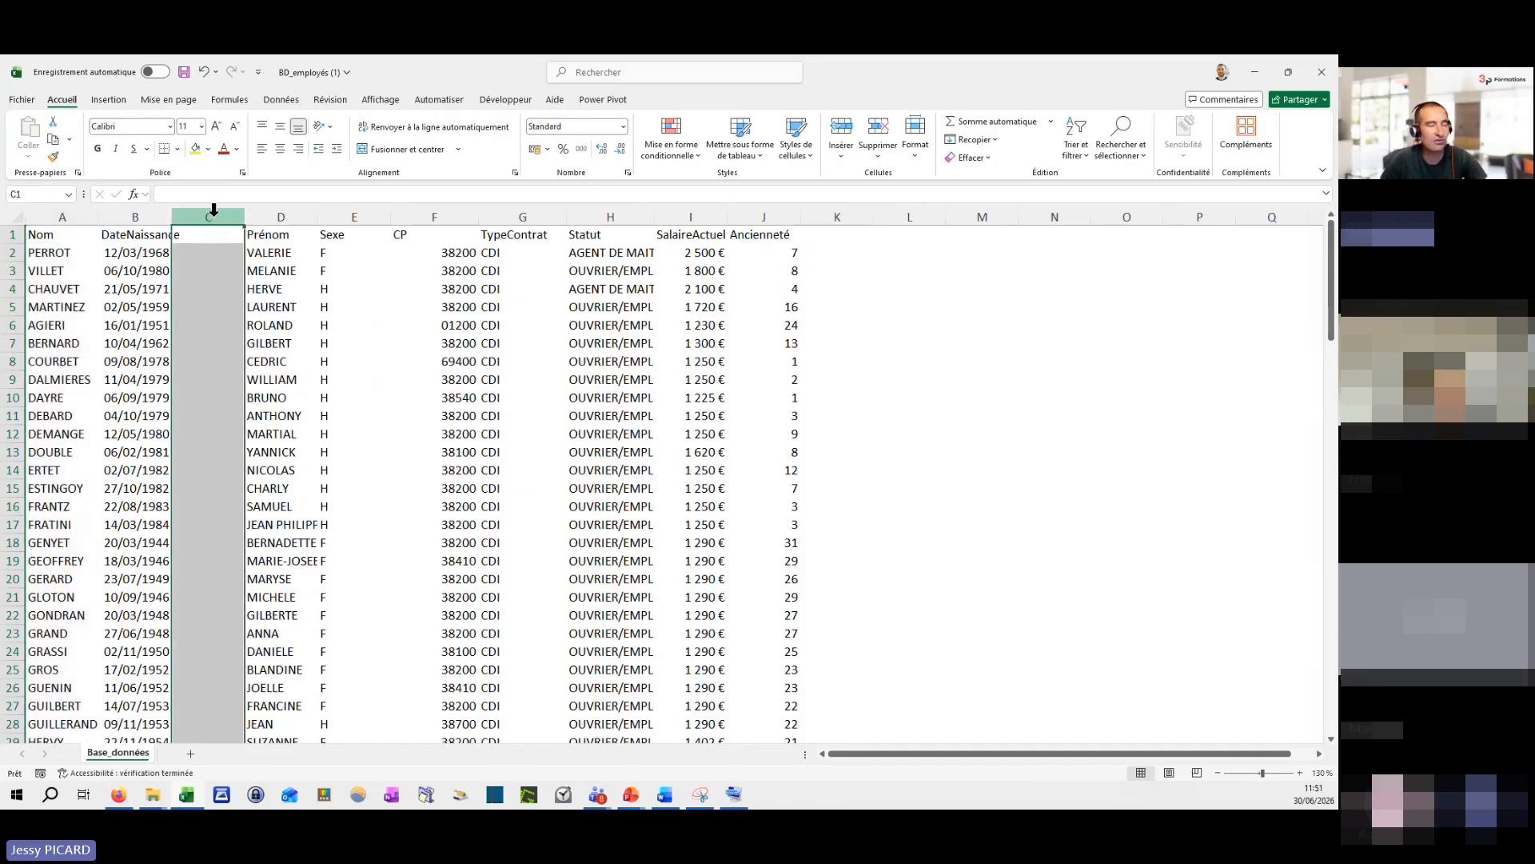
pyautogui.hotkey('ctrl', 'z')
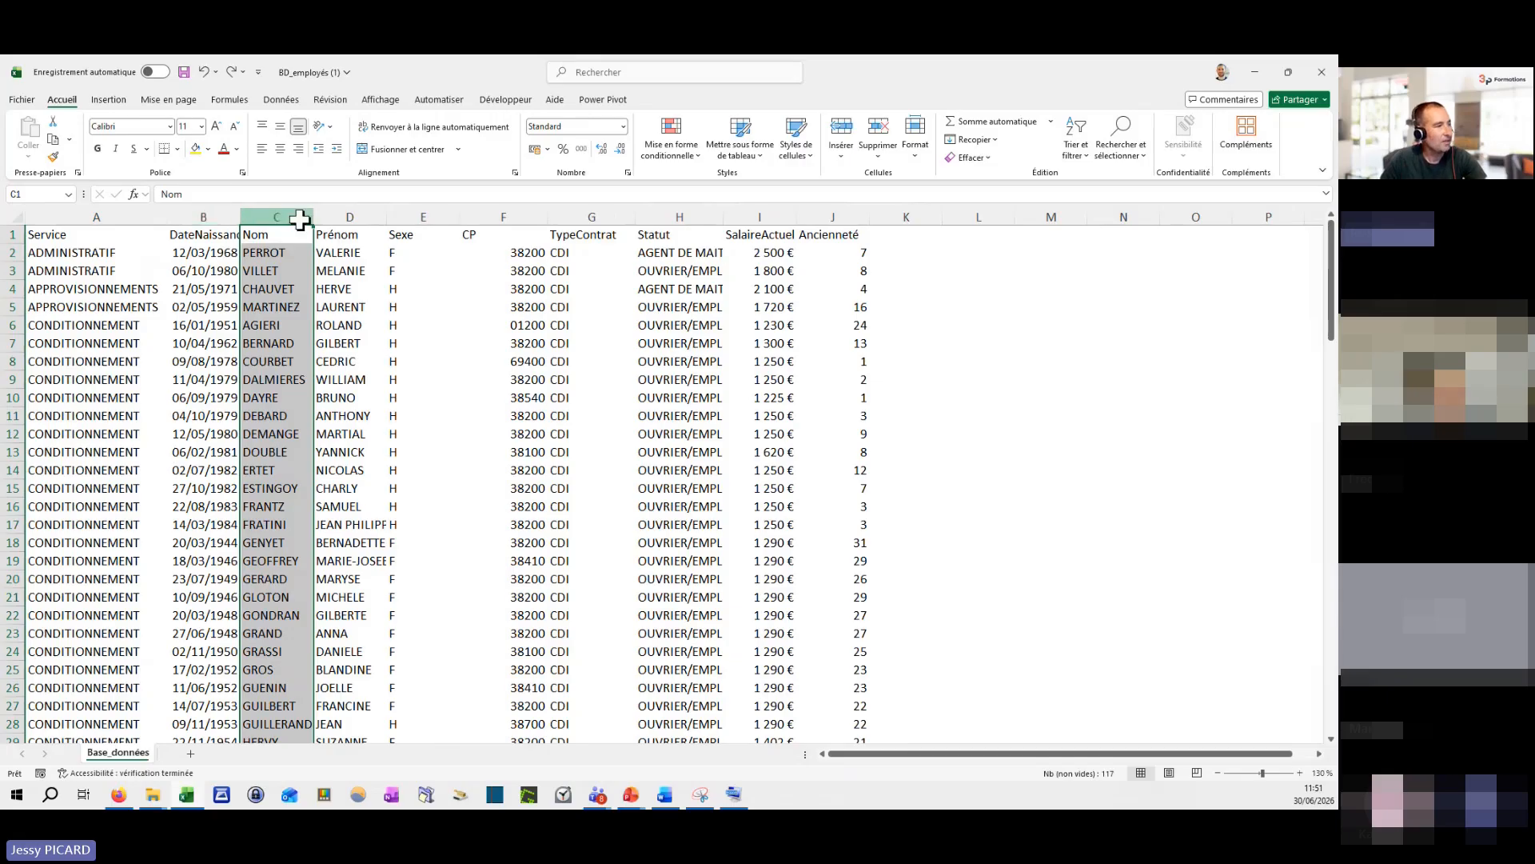
# Step: Insert an empty column before the Service column
pyautogui.click(81, 204)
pyautogui.rightClick(80, 207)
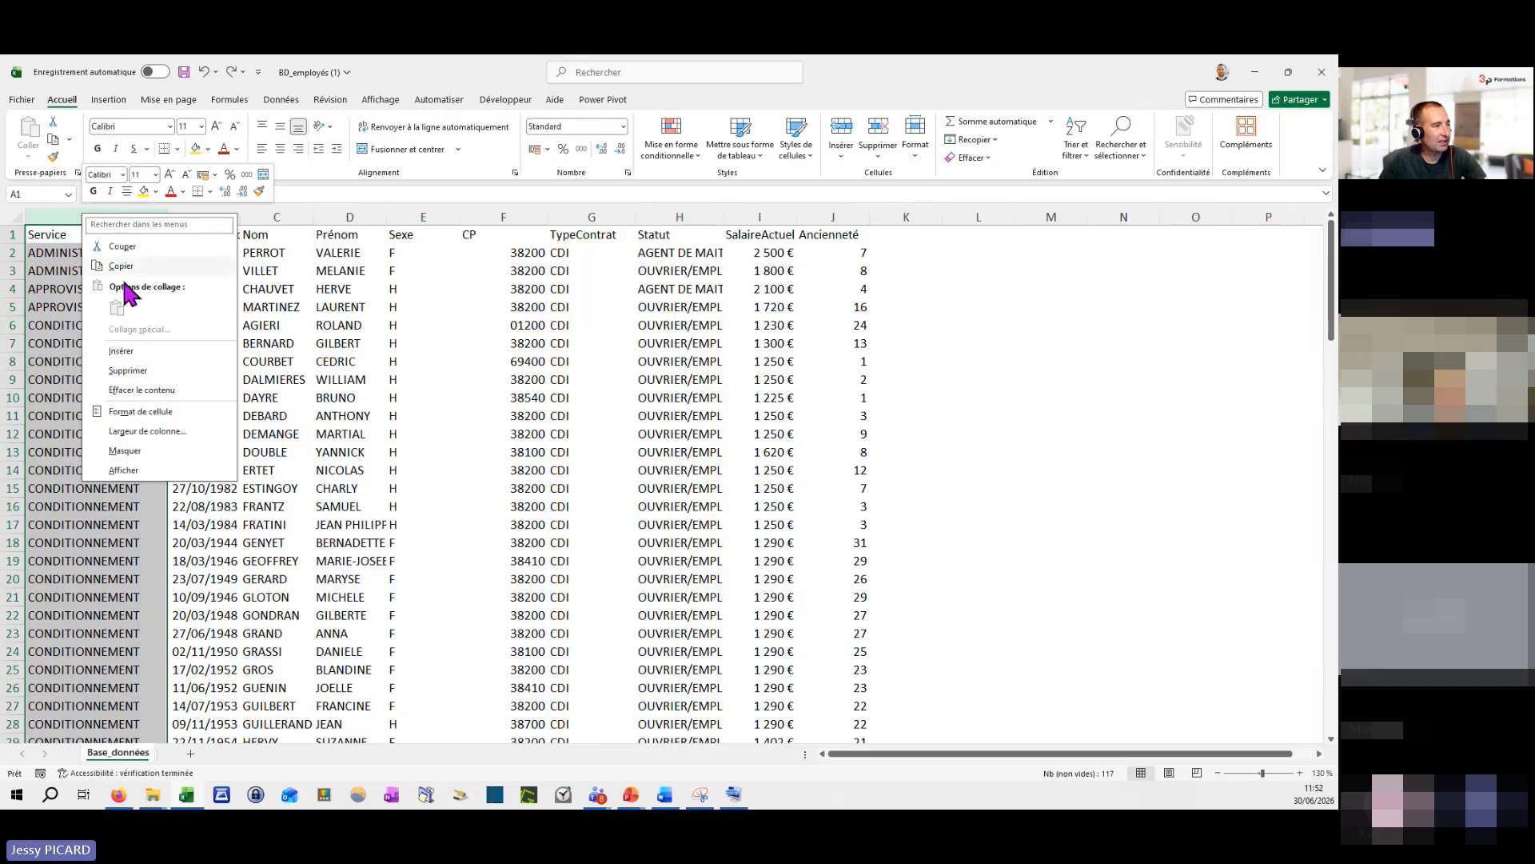
pyautogui.click(133, 353)
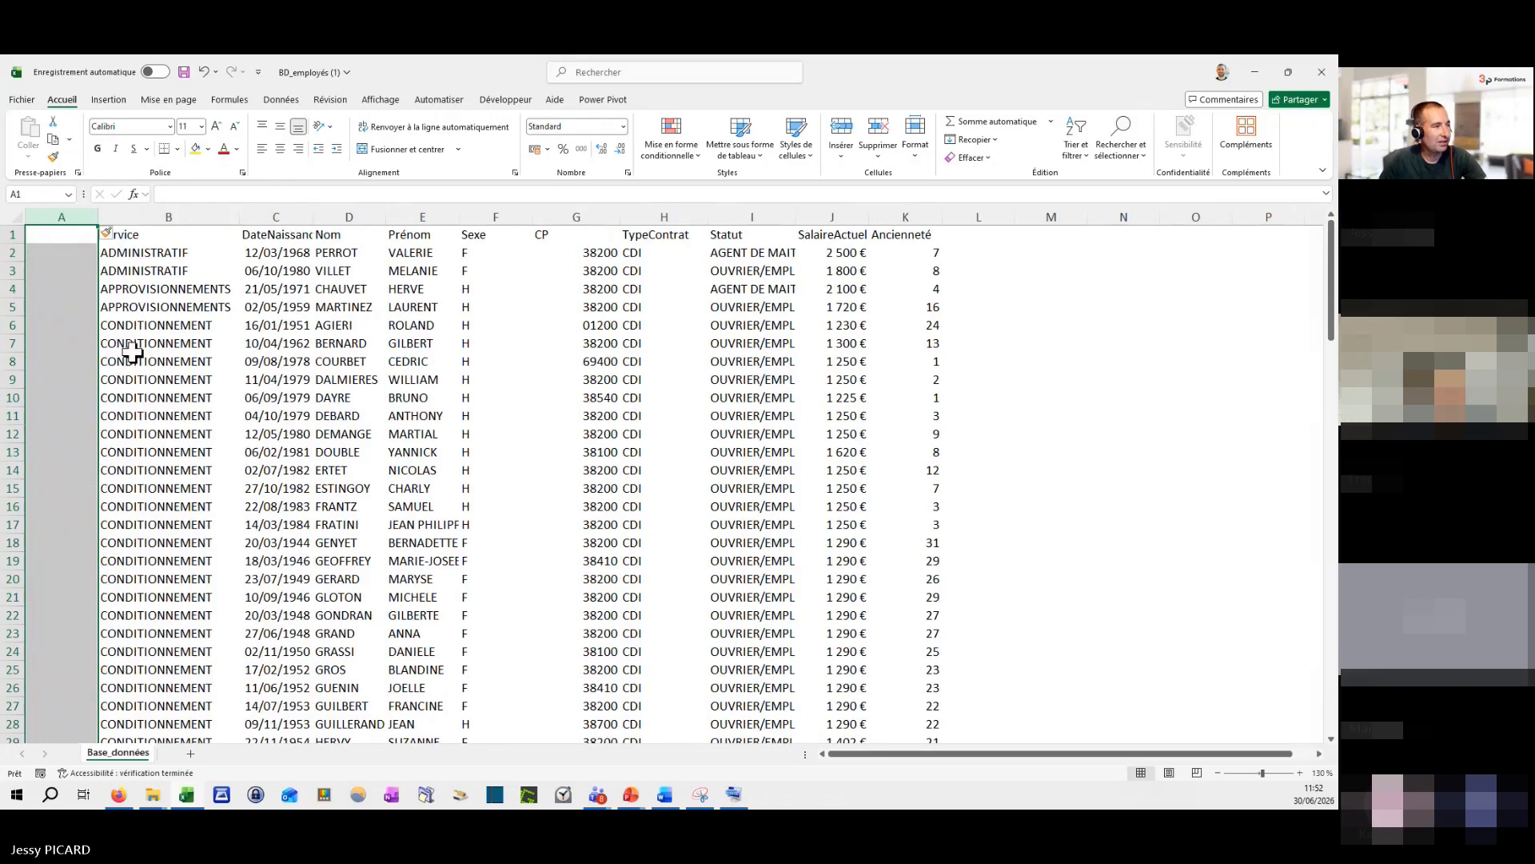
# Step: Copy the Nom column into the empty column A and delete the original Nom column
pyautogui.click(349, 213)
pyautogui.rightClick(348, 212)
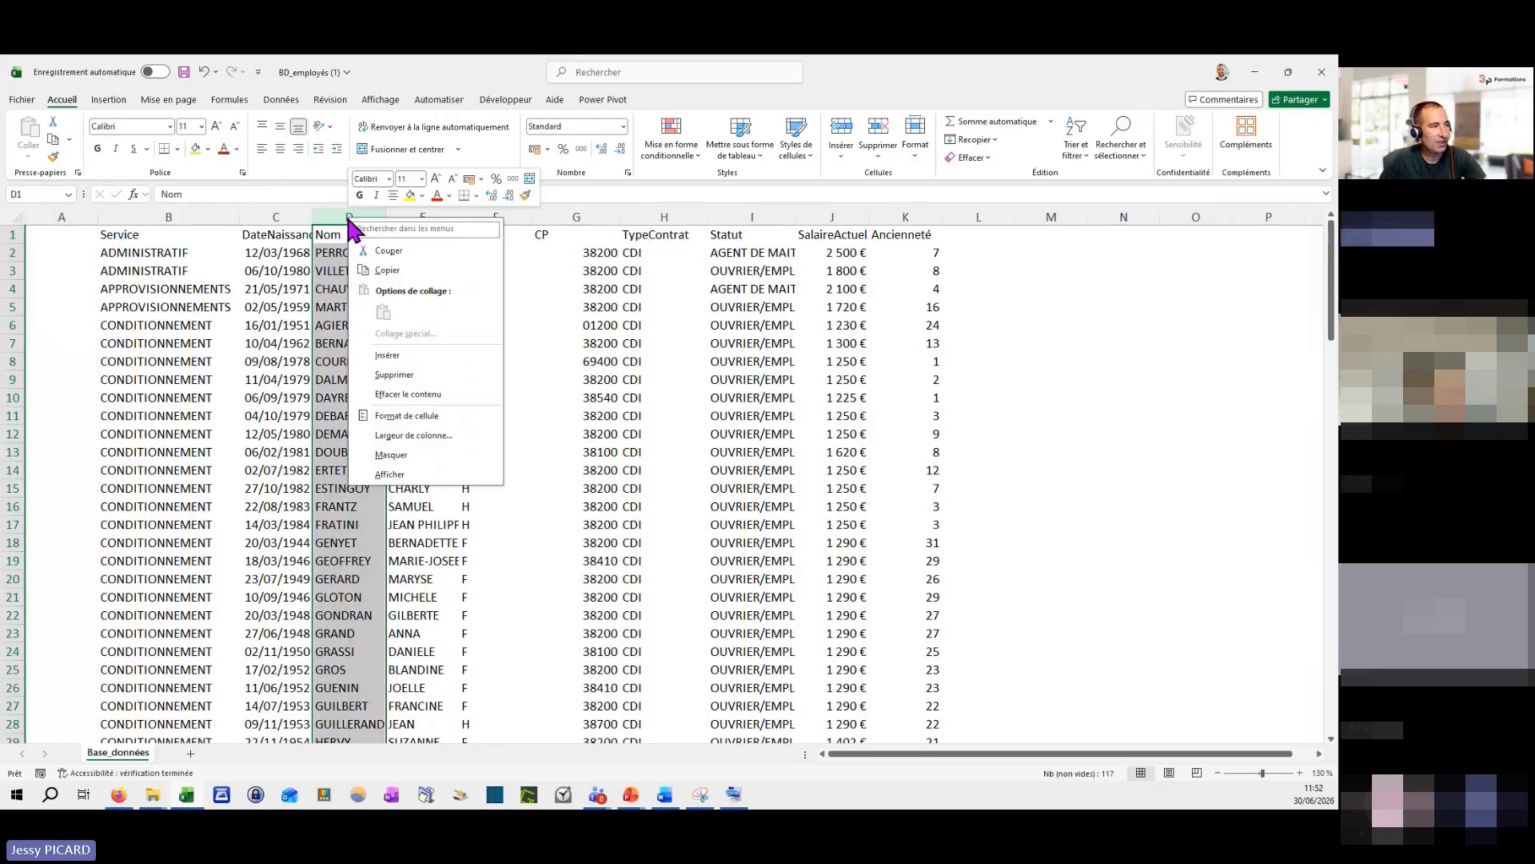
pyautogui.click(387, 271)
pyautogui.click(76, 217)
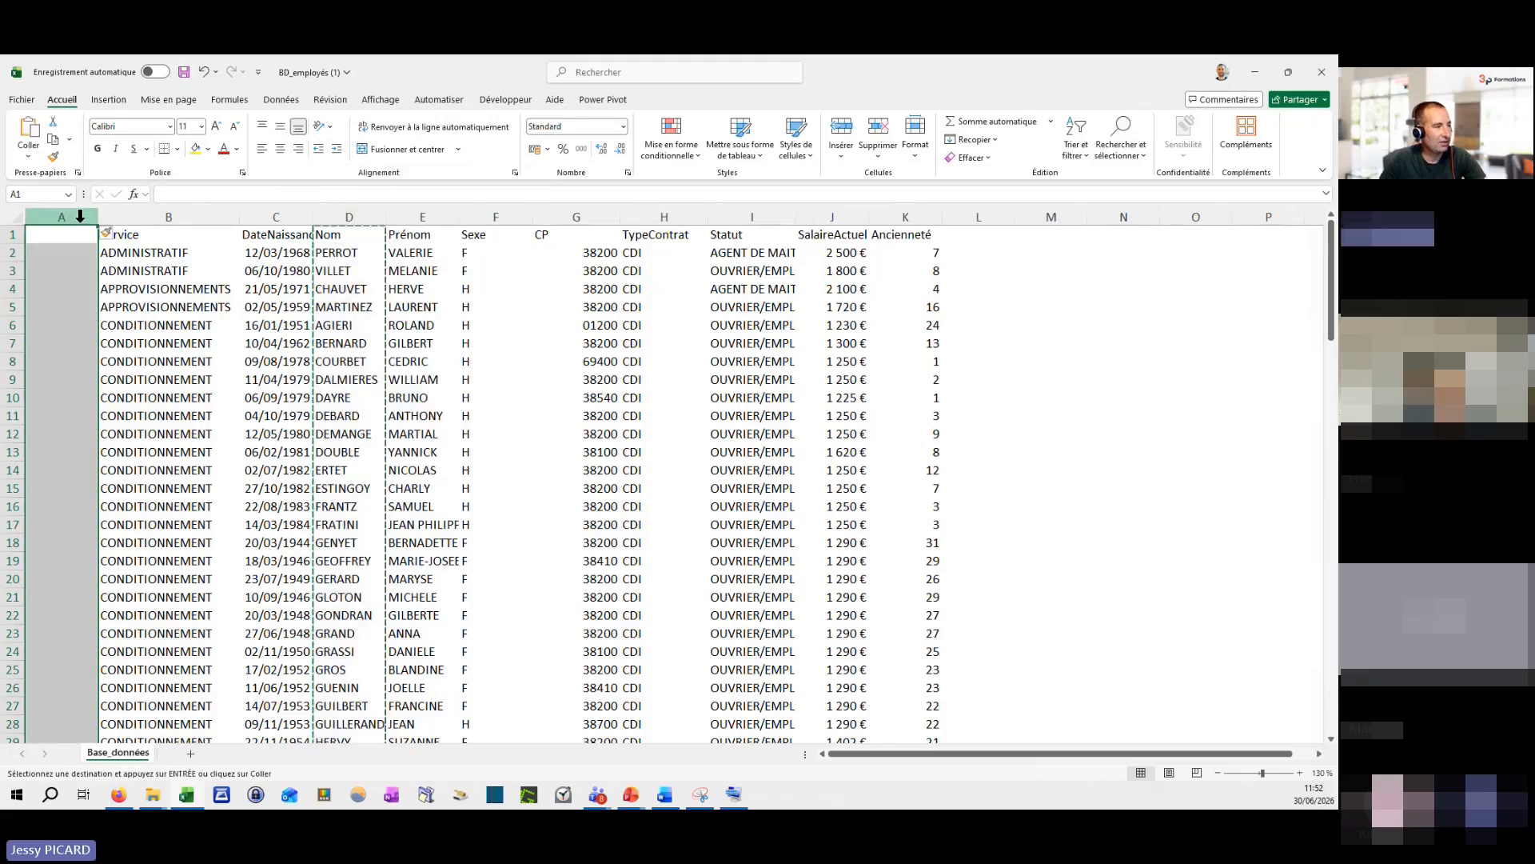
pyautogui.rightClick(80, 217)
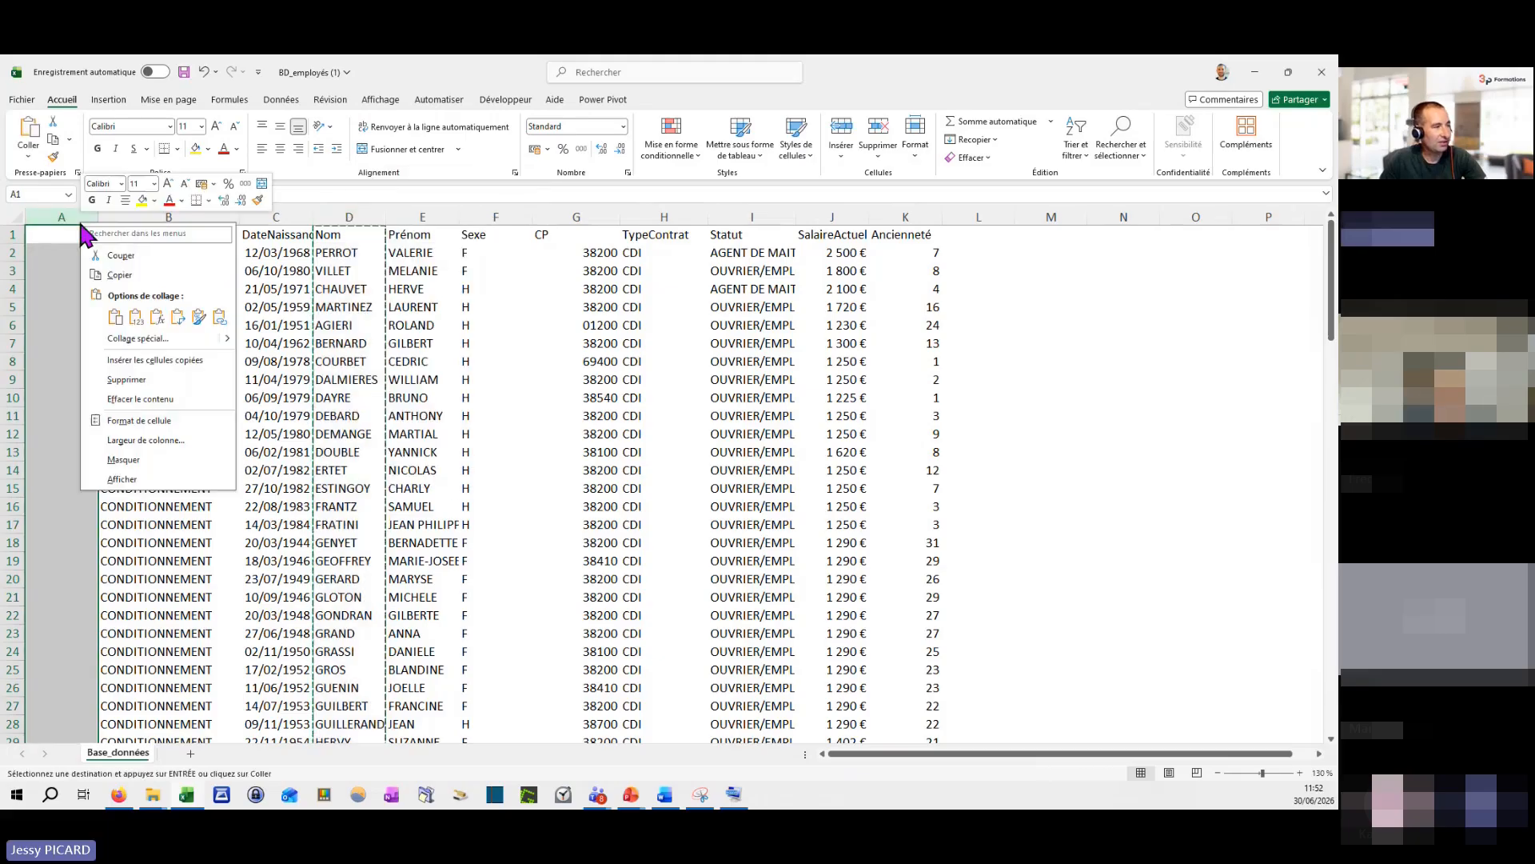
pyautogui.click(116, 317)
pyautogui.rightClick(343, 216)
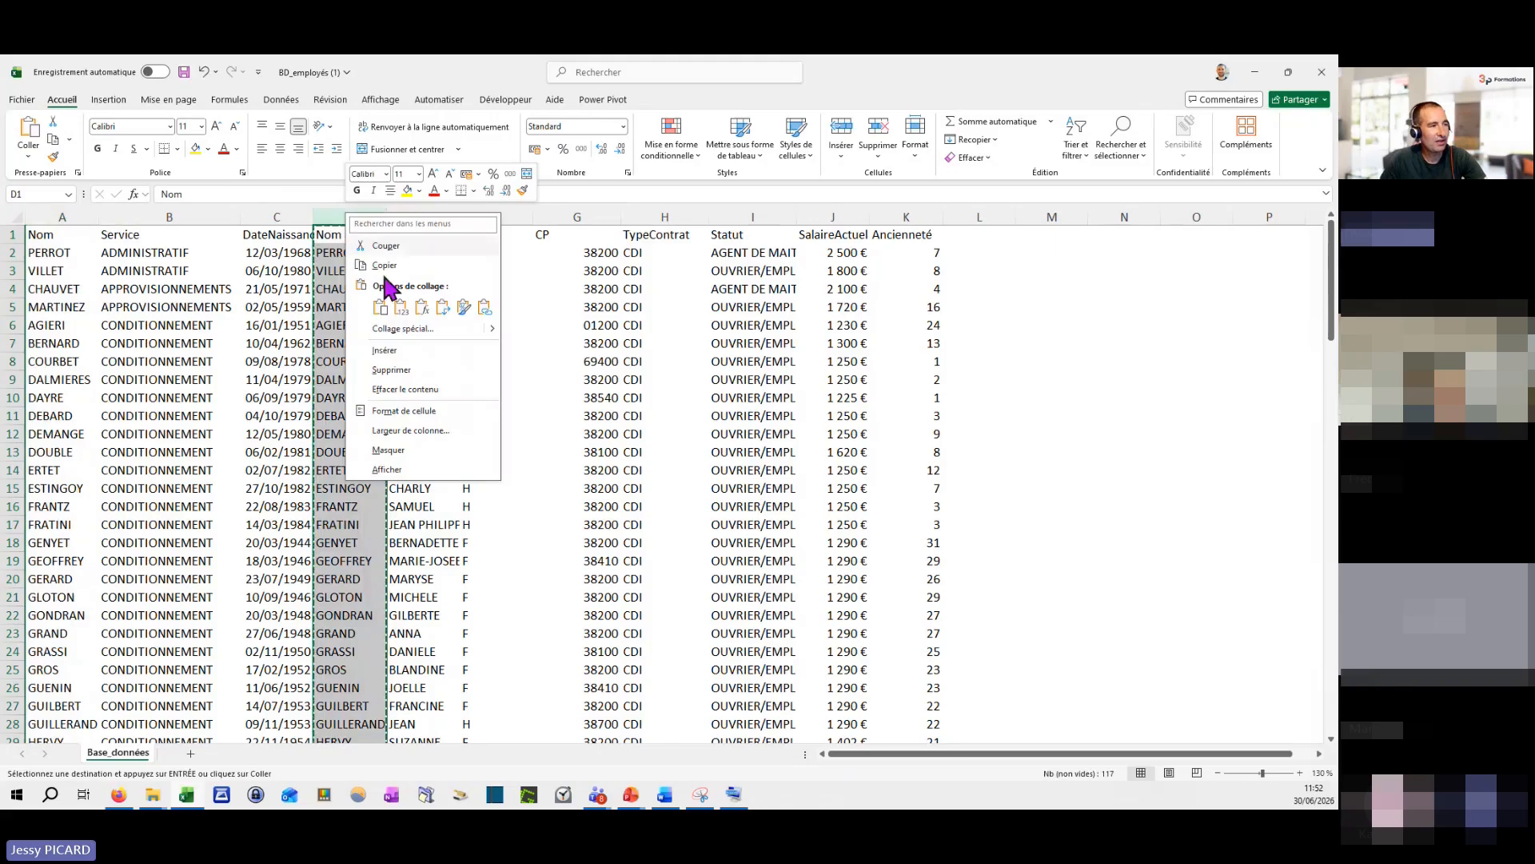
pyautogui.click(398, 372)
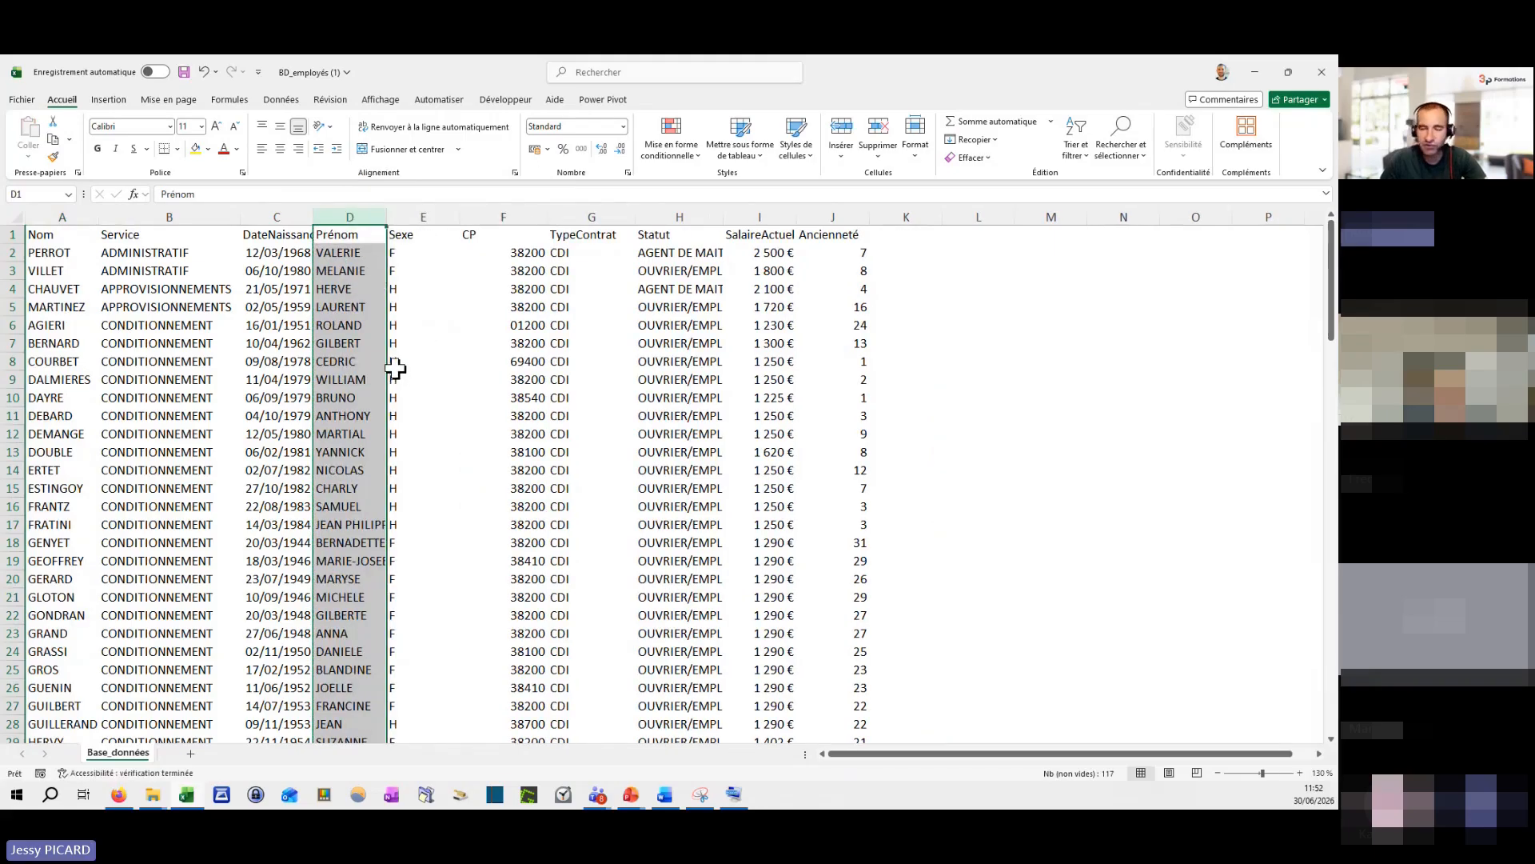
# Step: Undo the deletion, pasting and insertion of the Nom column copy, and clear the pending copy selection
pyautogui.hotkey('ctrl', 'c')
pyautogui.hotkey('ctrl', 'z')
pyautogui.hotkey('ctrl', 'z')
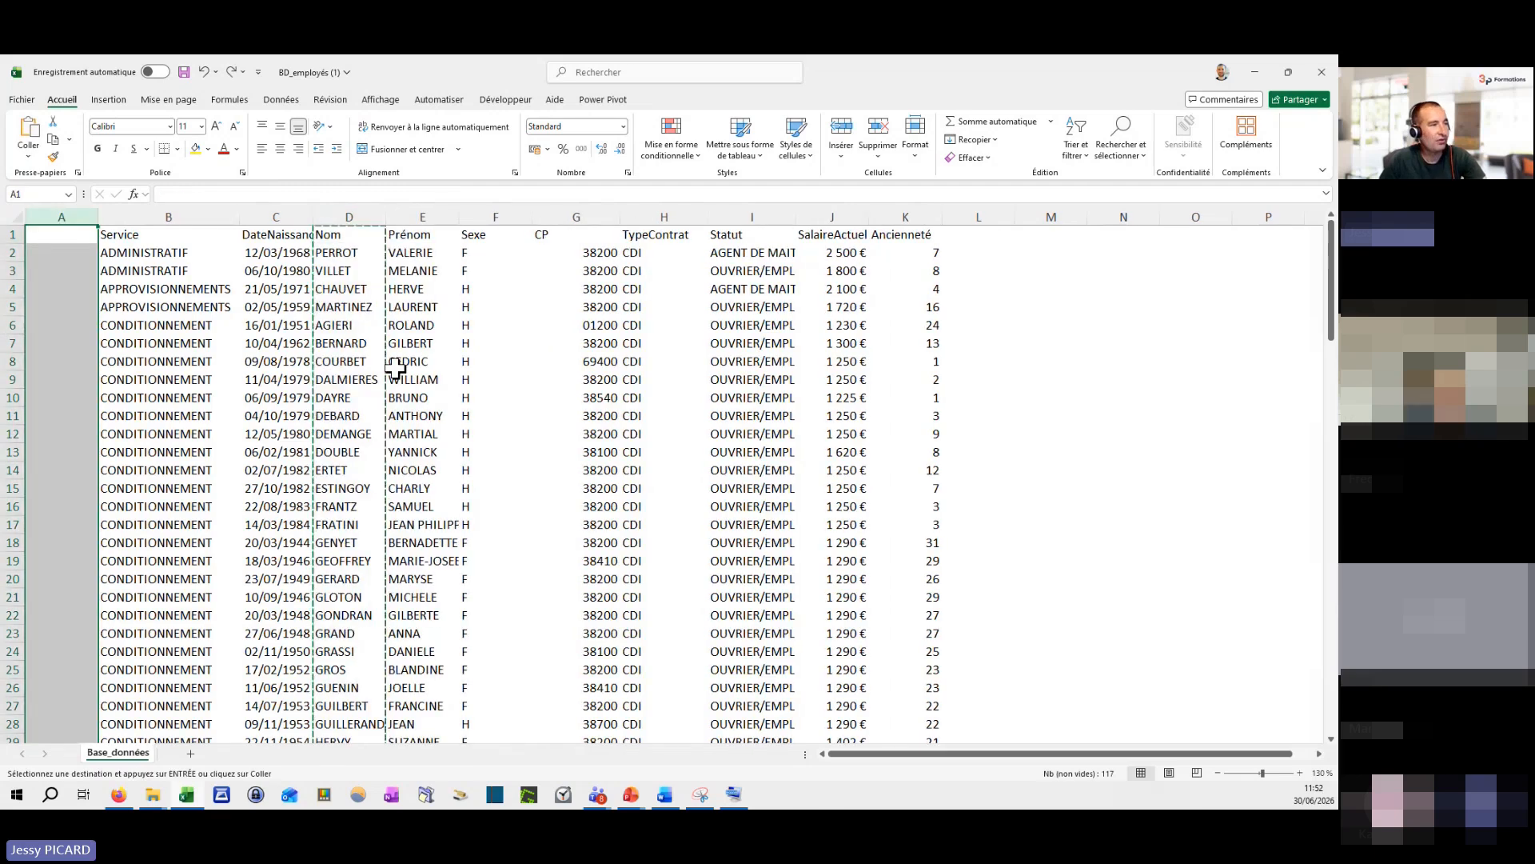
pyautogui.hotkey('ctrl', 'z')
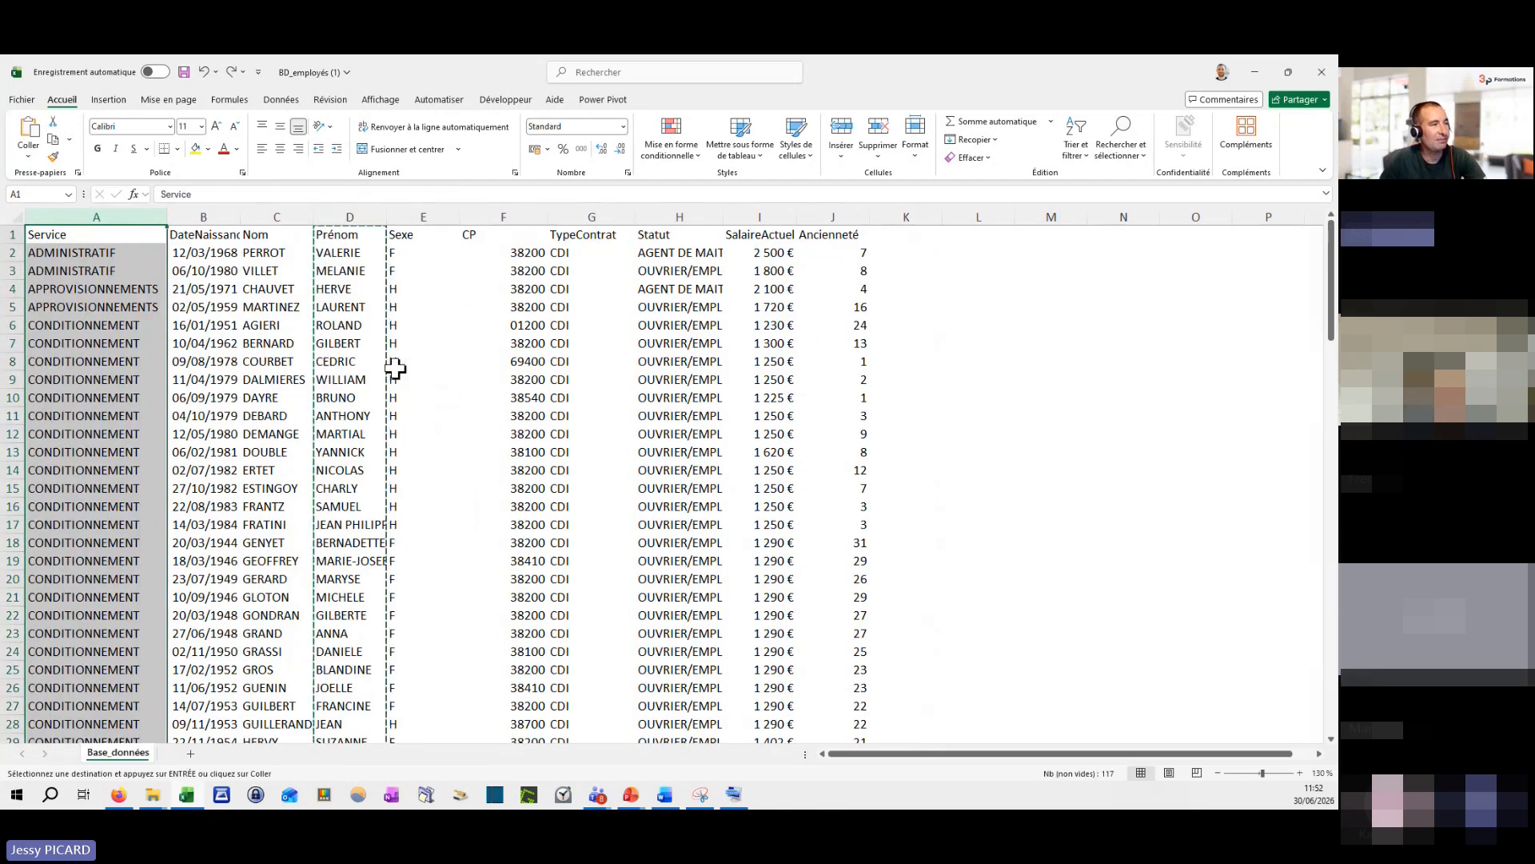
pyautogui.click(332, 215)
pyautogui.press('Escape')
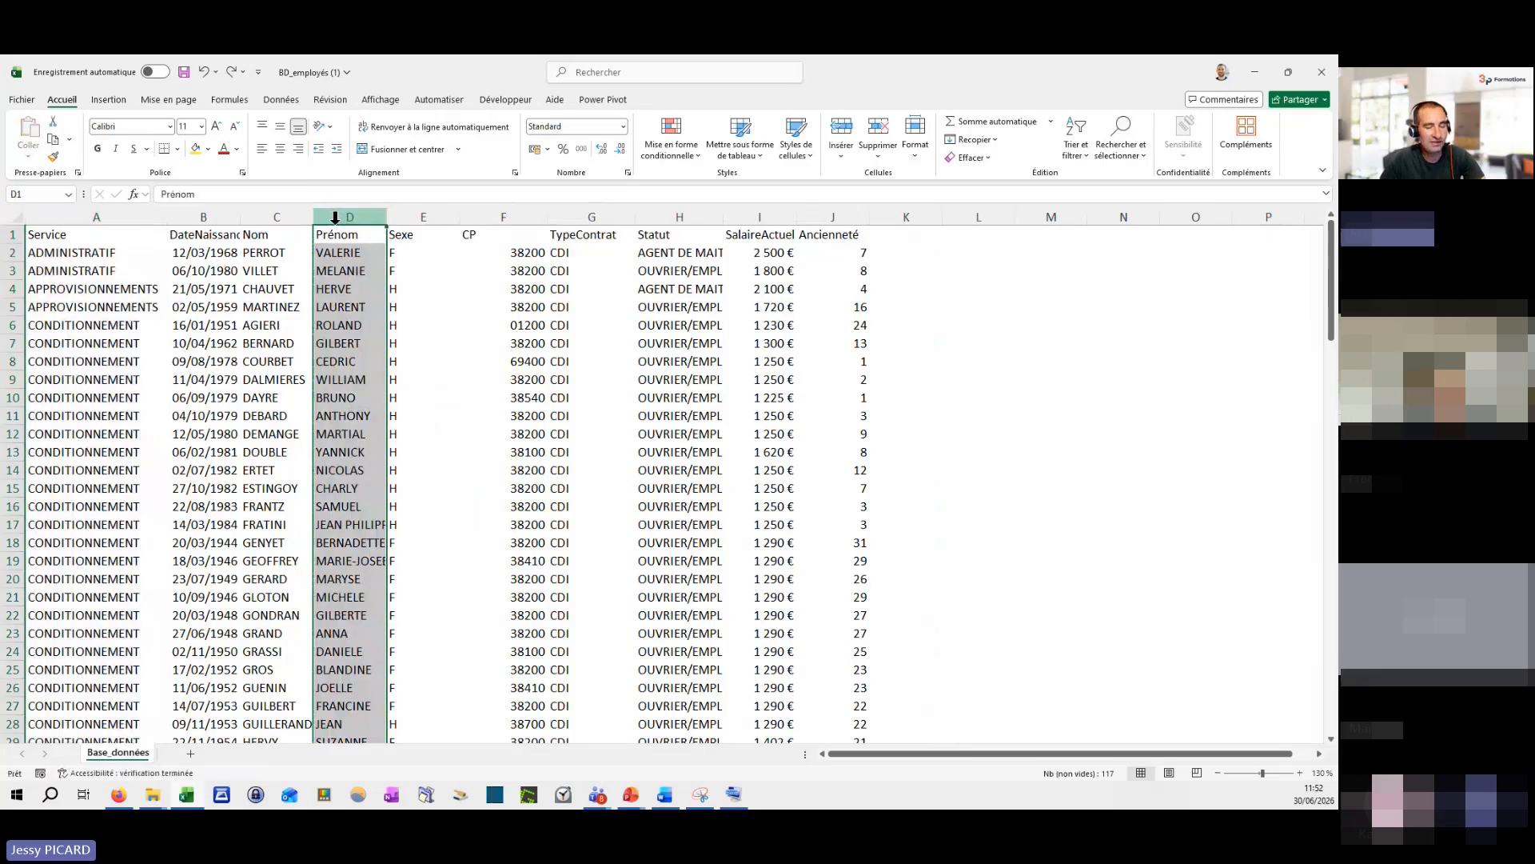
# Step: Cut the whole Nom column (C) and insert it before the Service column as column A
pyautogui.click(266, 217)
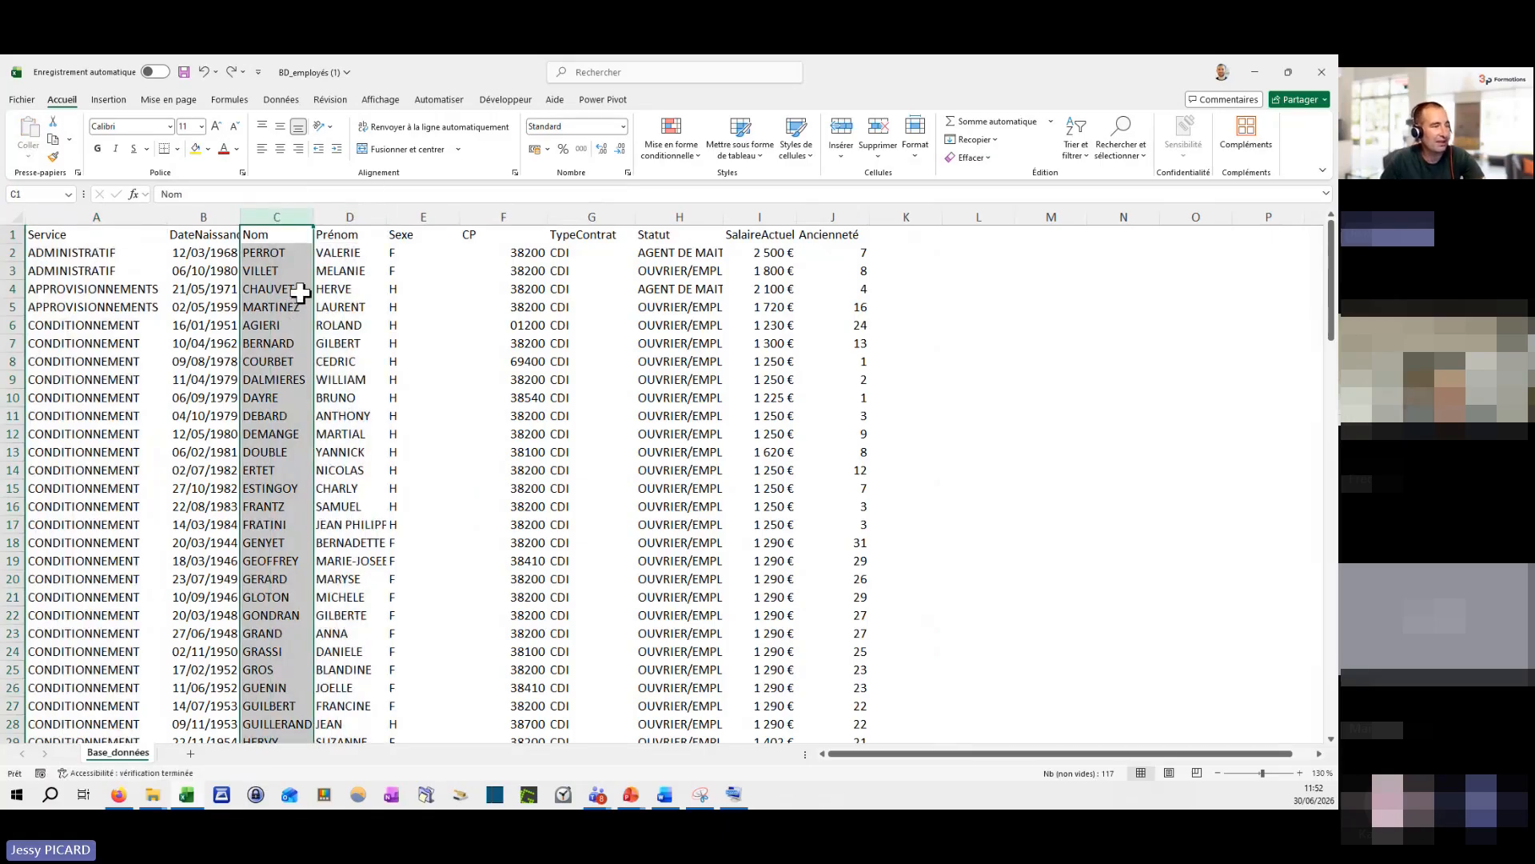
pyautogui.rightClick(274, 211)
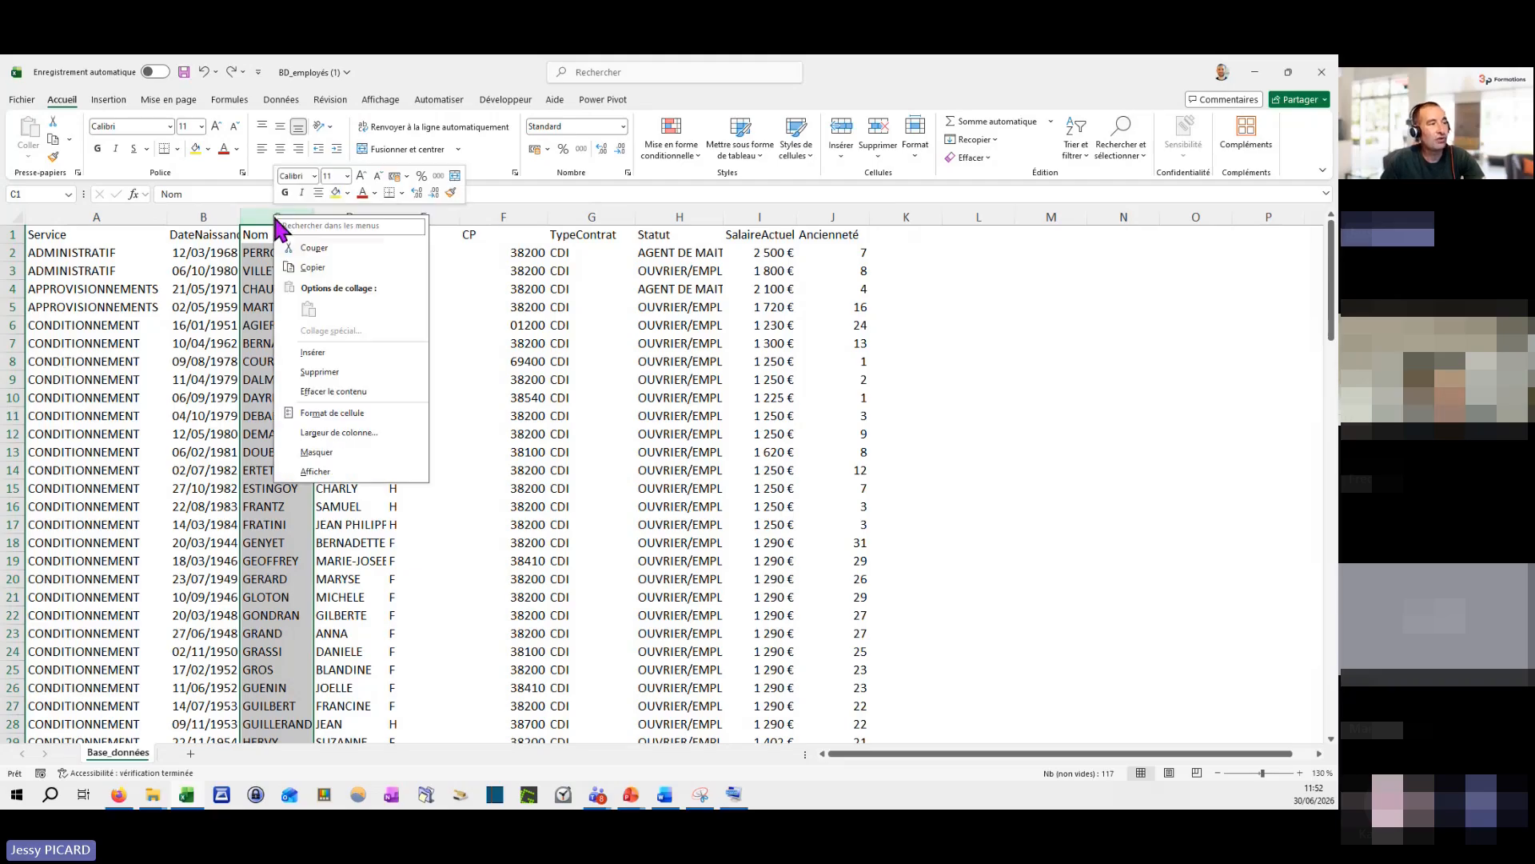
pyautogui.click(314, 247)
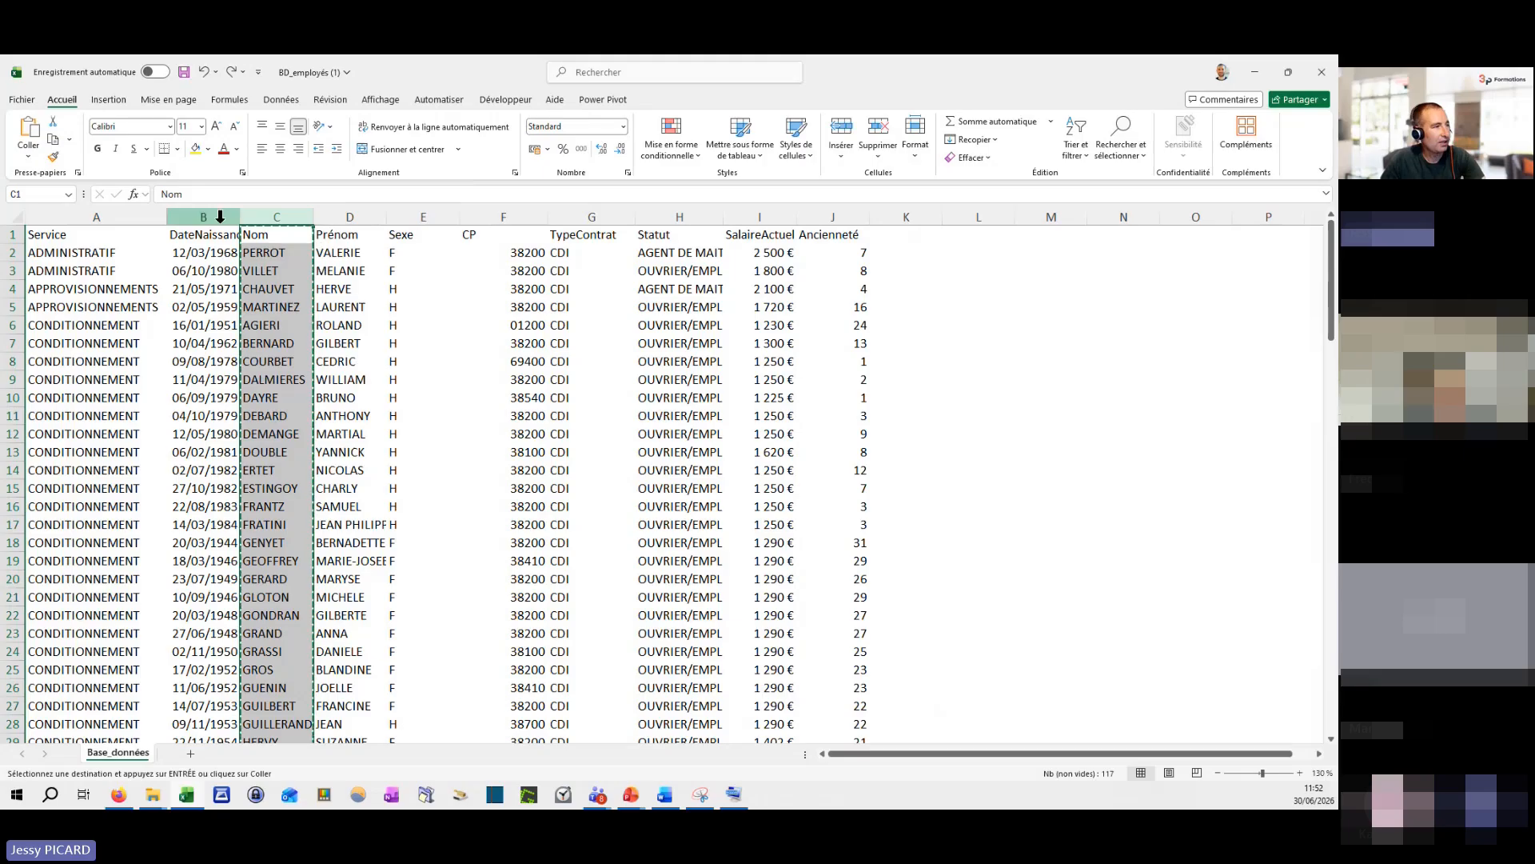
pyautogui.click(95, 213)
pyautogui.rightClick(95, 213)
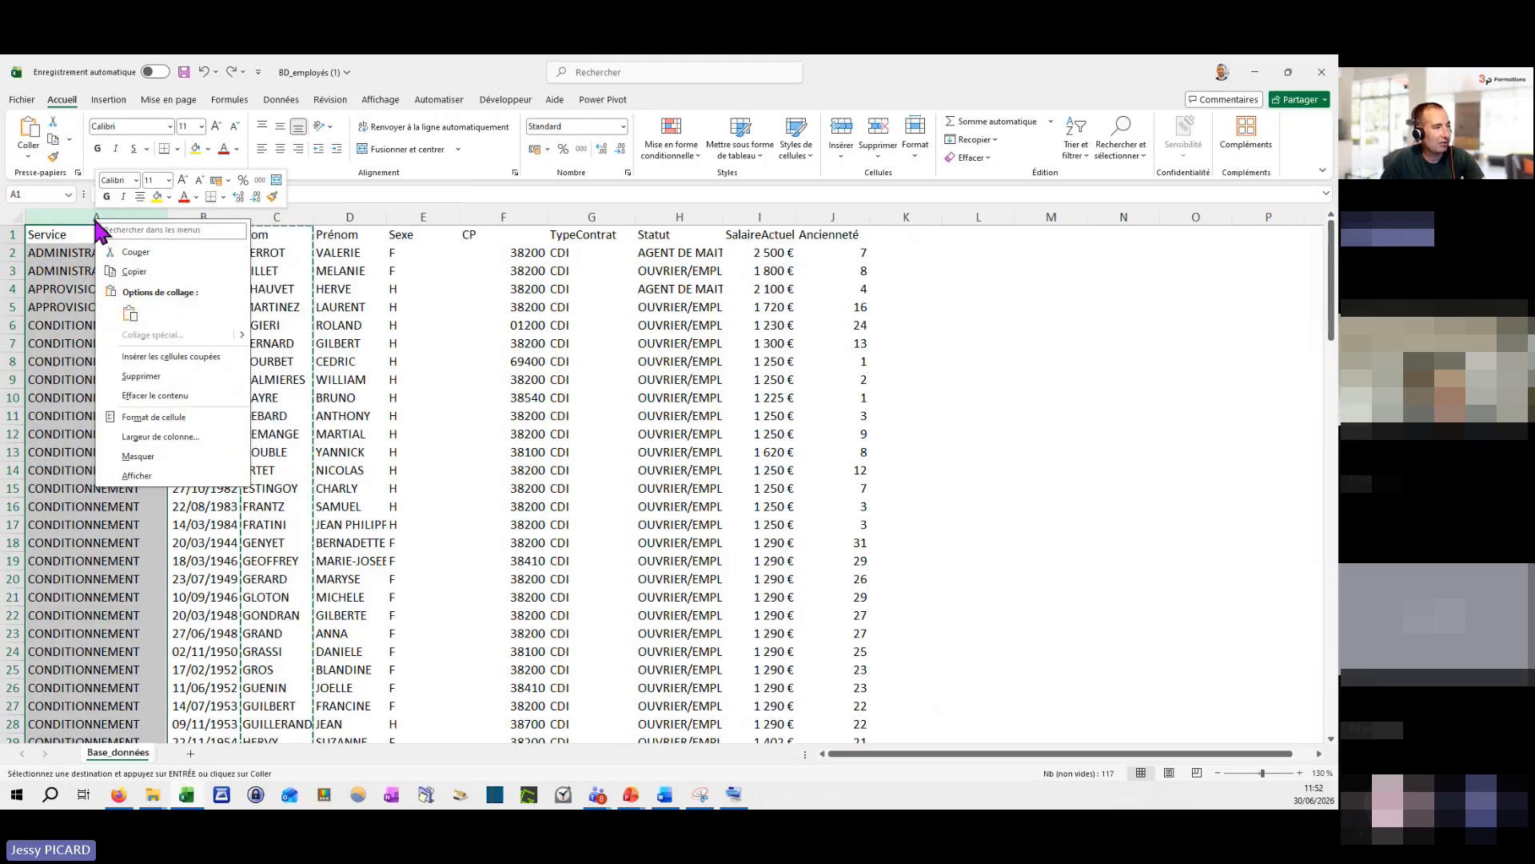
pyautogui.click(197, 357)
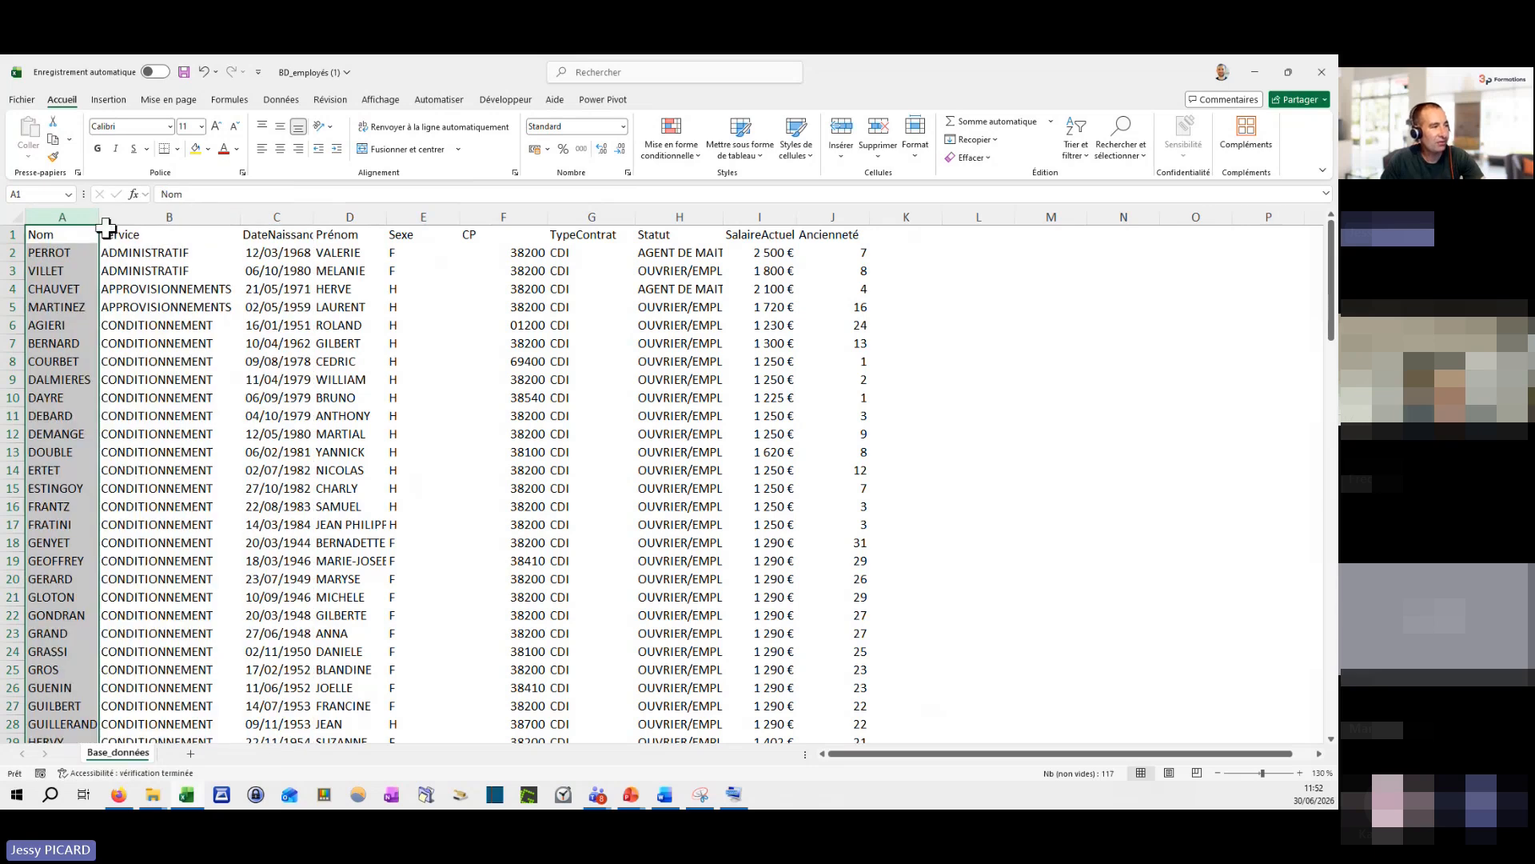
# Step: Cut the whole Prénom column (D) and insert it before the Service column as column B
pyautogui.click(340, 210)
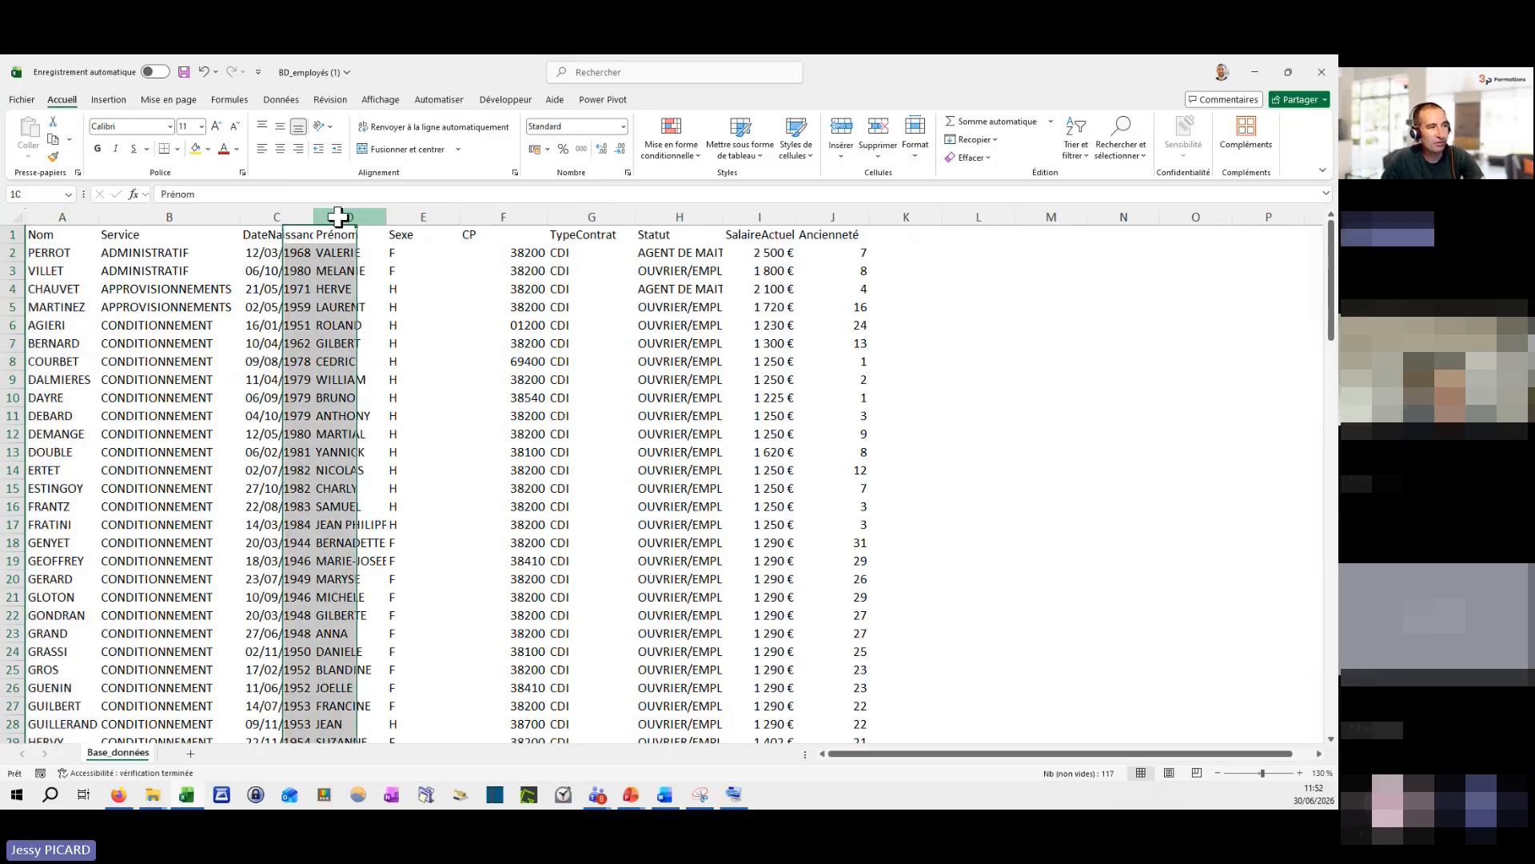
pyautogui.rightClick(339, 210)
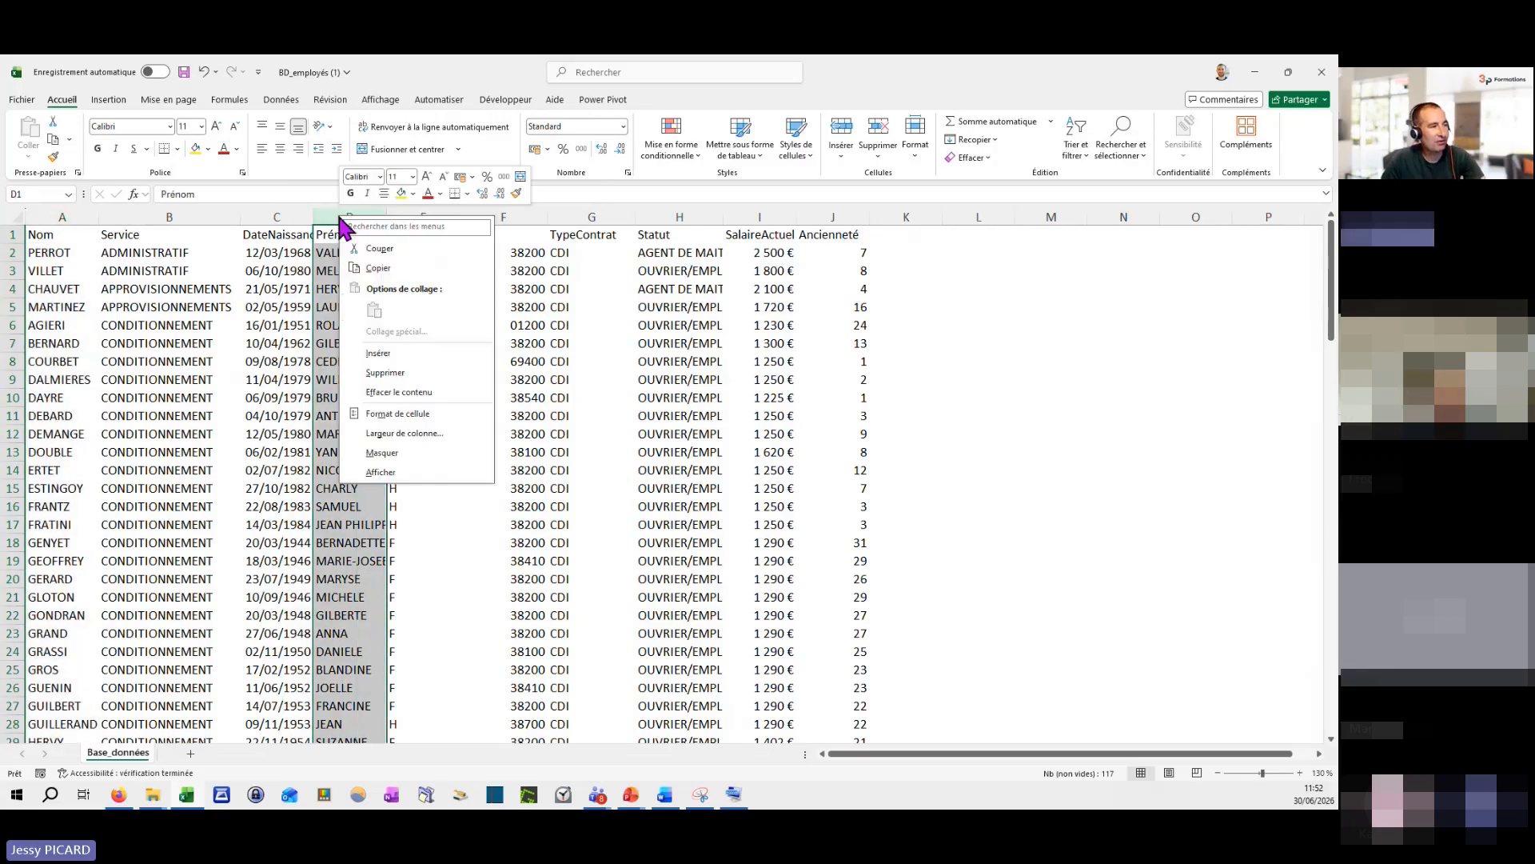
pyautogui.click(393, 246)
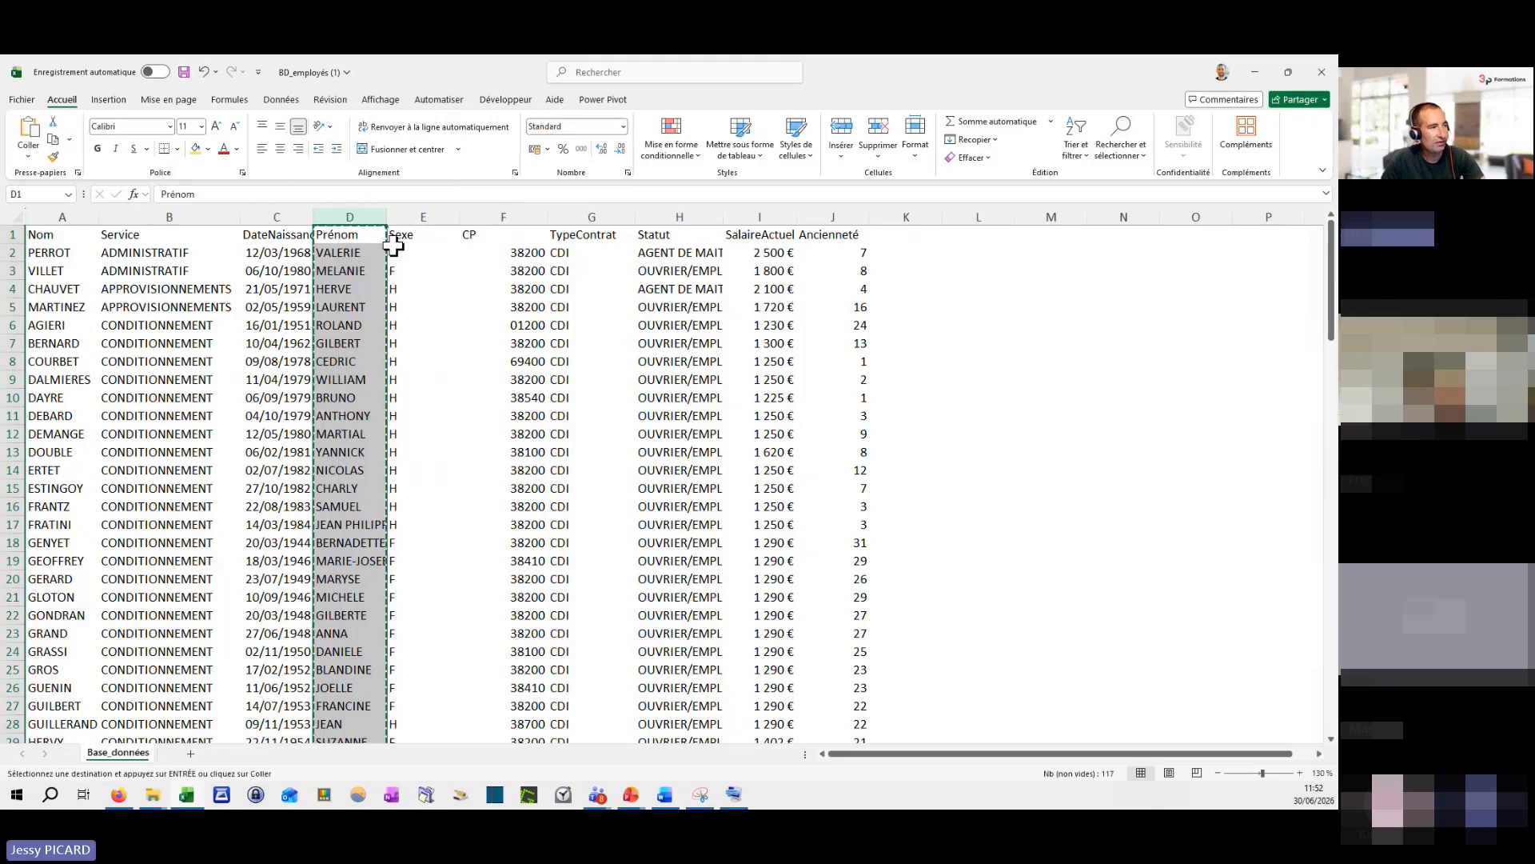
pyautogui.click(168, 217)
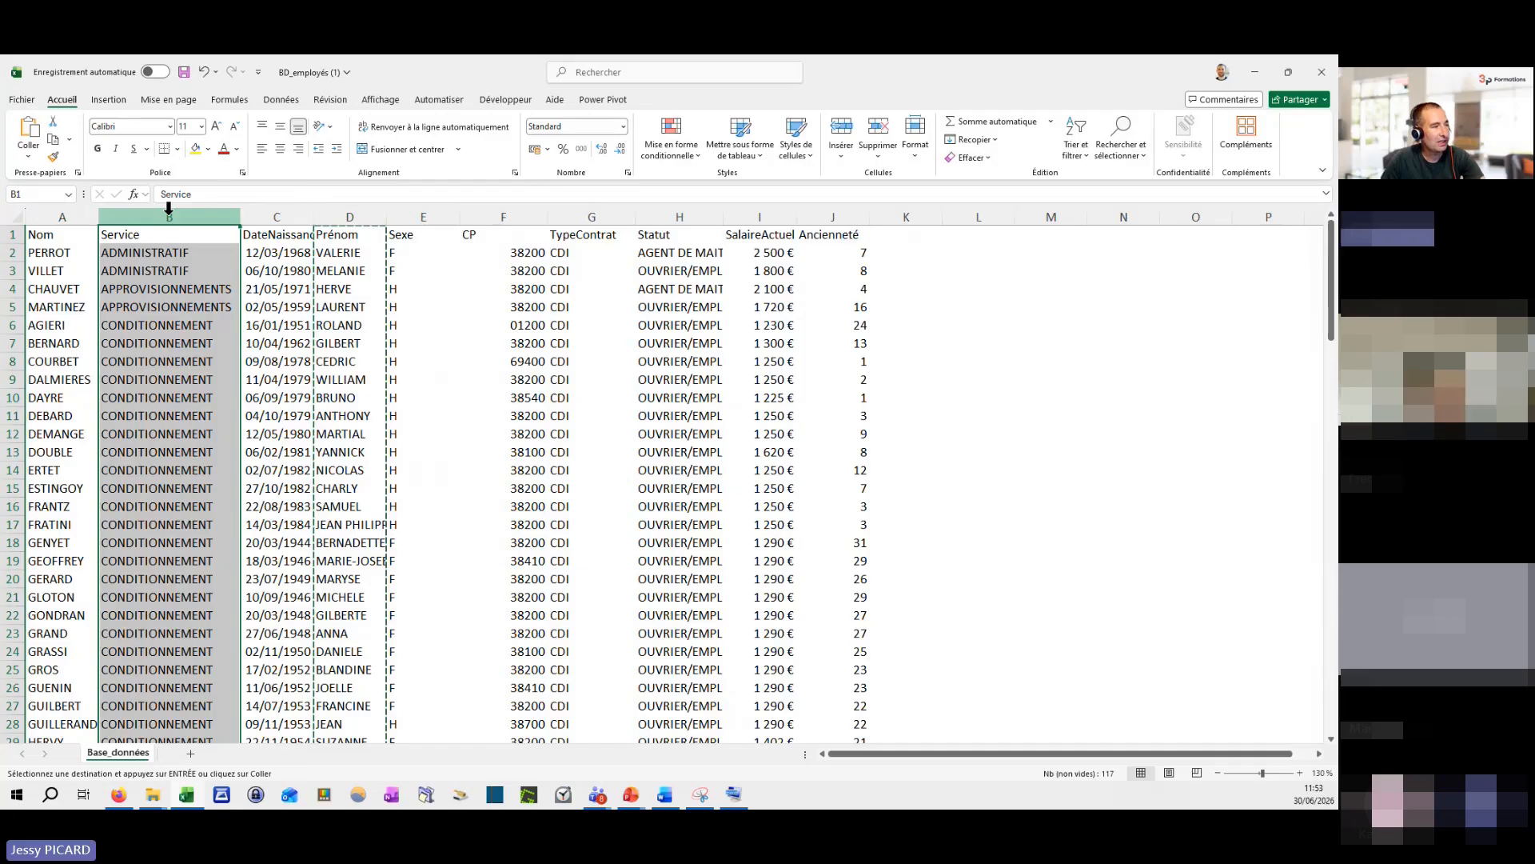
pyautogui.rightClick(169, 210)
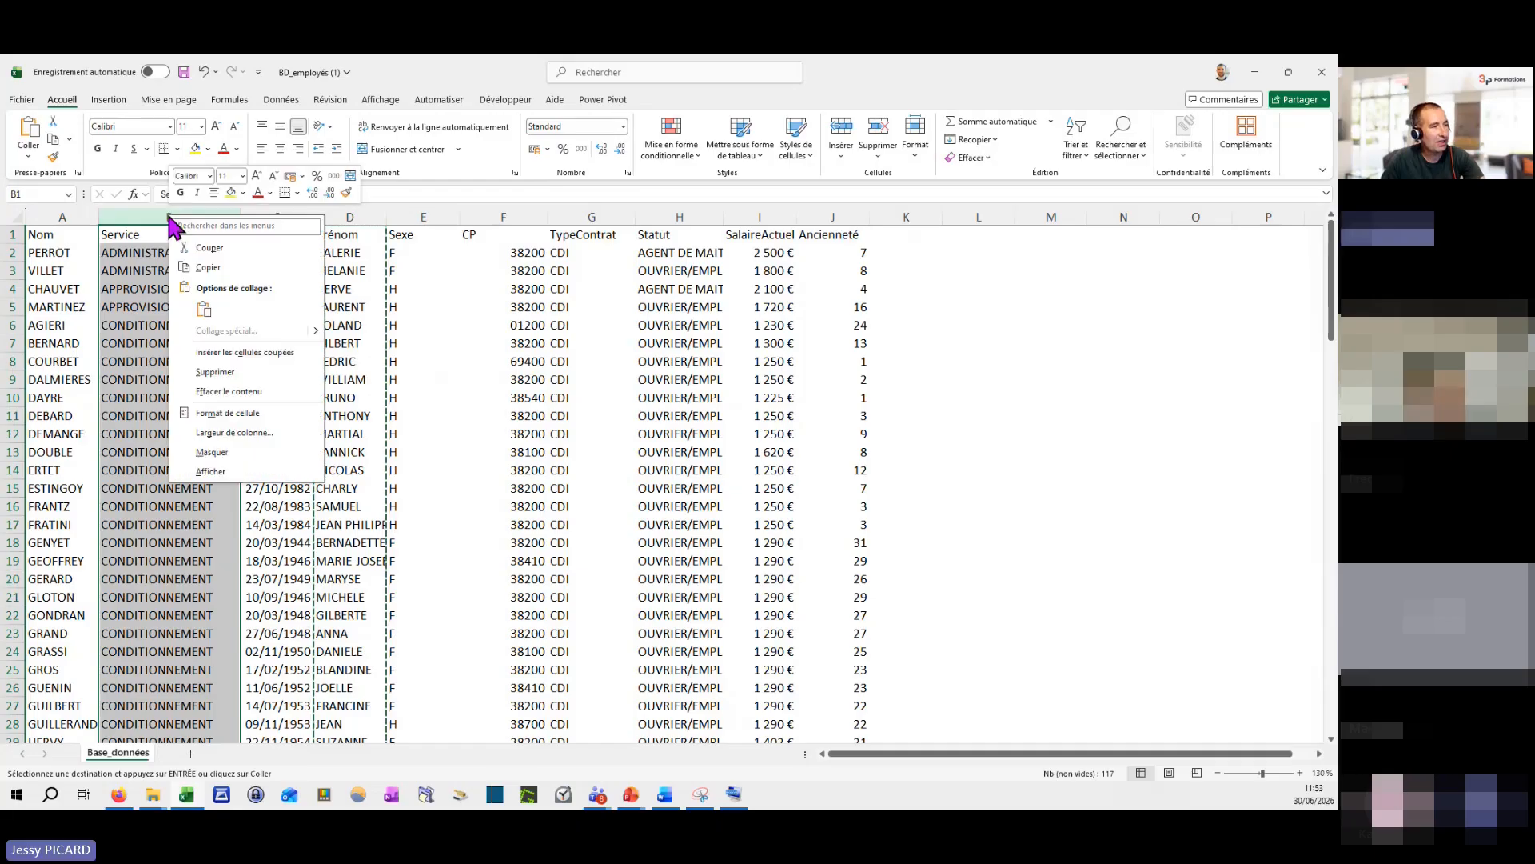
pyautogui.click(264, 353)
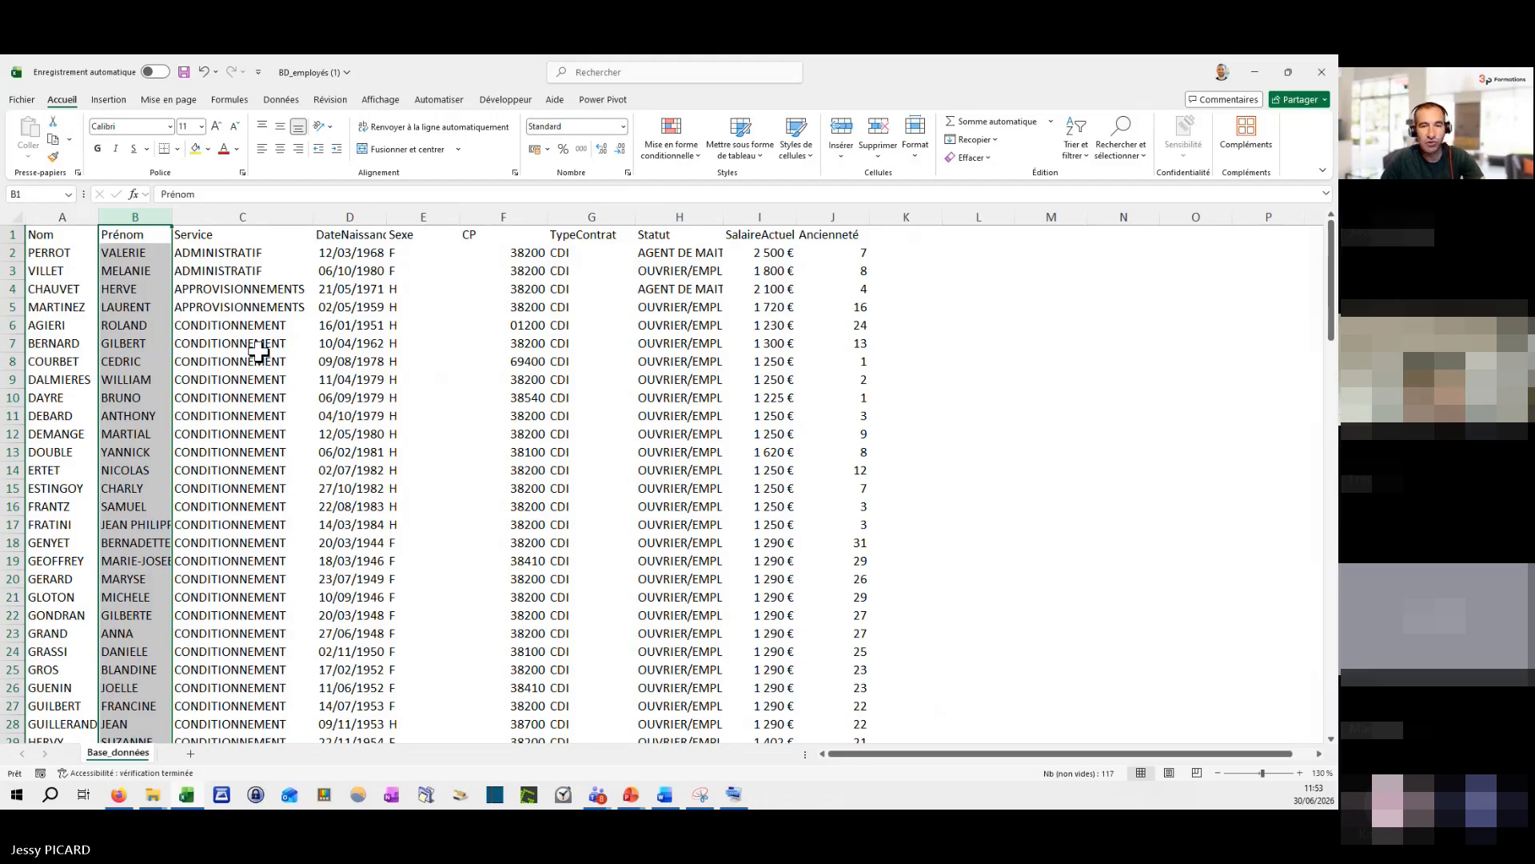
# Step: Move the whole Sexe column (E) in front of the Service column as column C, shifting the other columns right
pyautogui.click(412, 213)
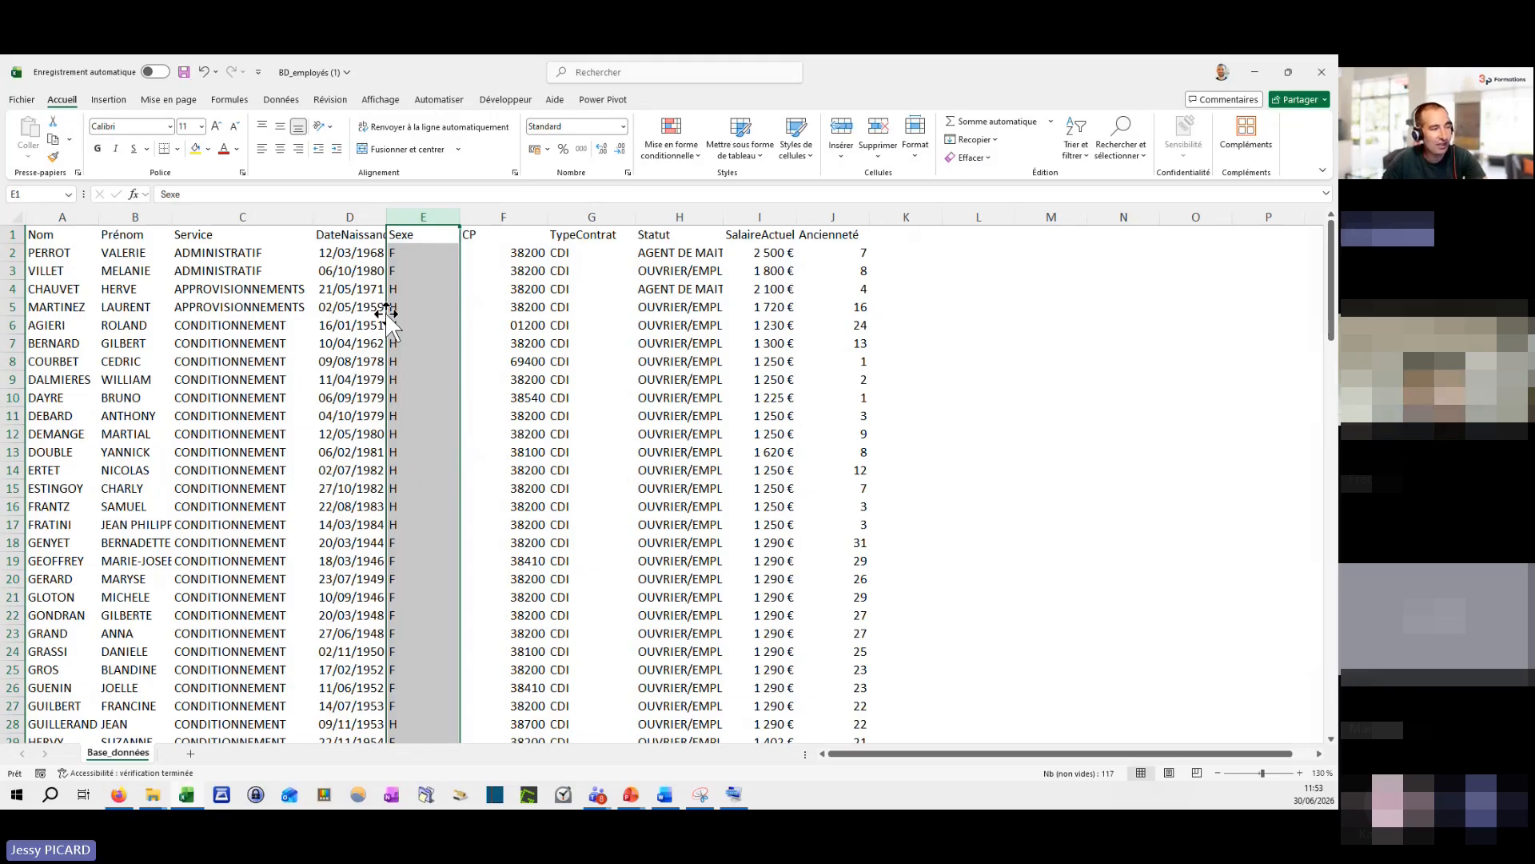
pyautogui.rightClick(617, 308)
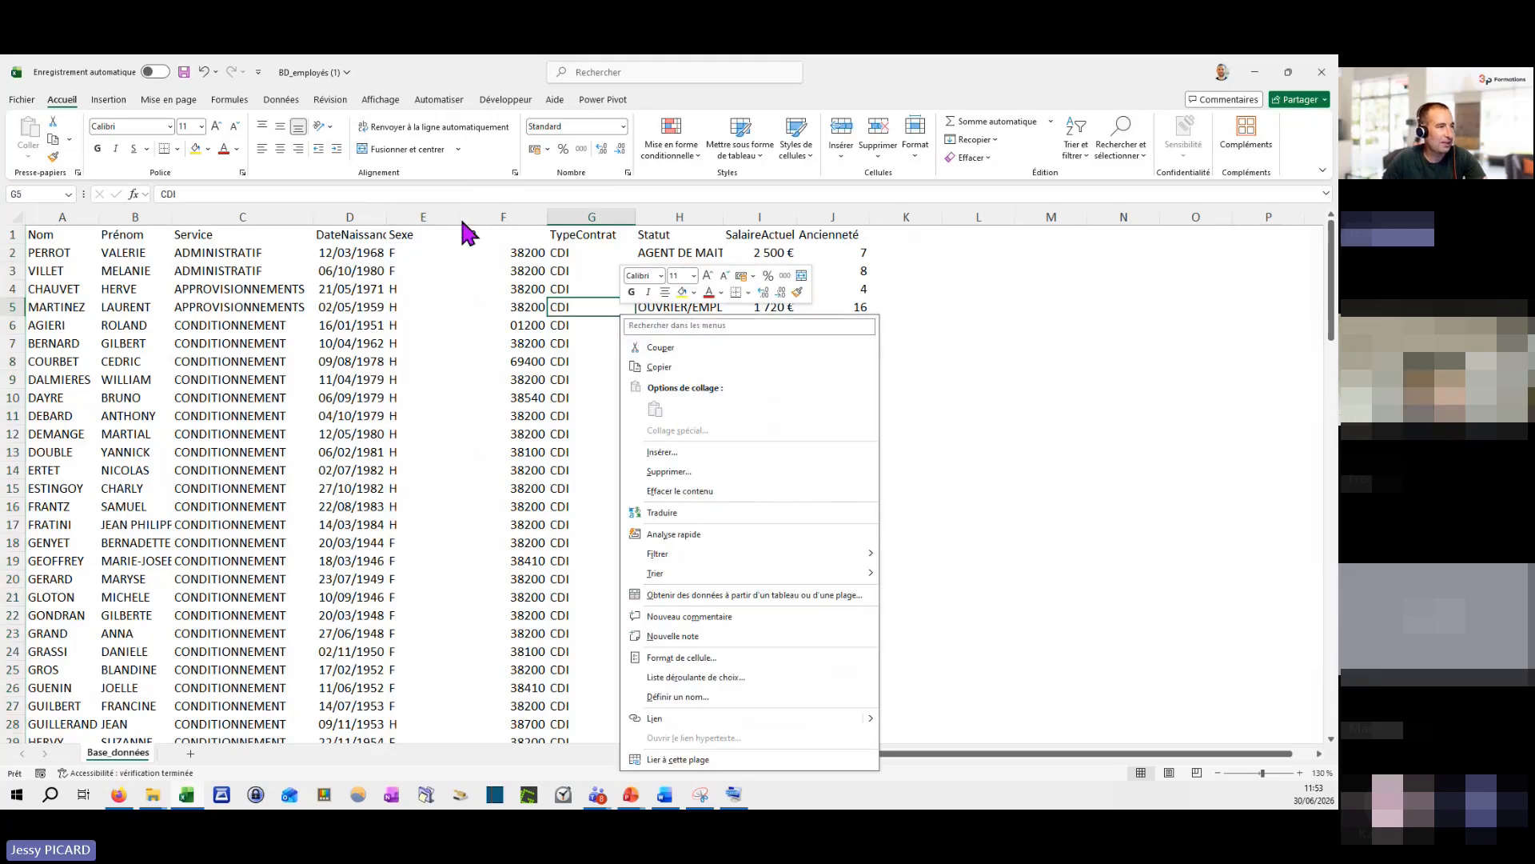
pyautogui.click(433, 213)
pyautogui.click(428, 213)
pyautogui.moveTo(387, 290); pyautogui.dragTo(249, 277)
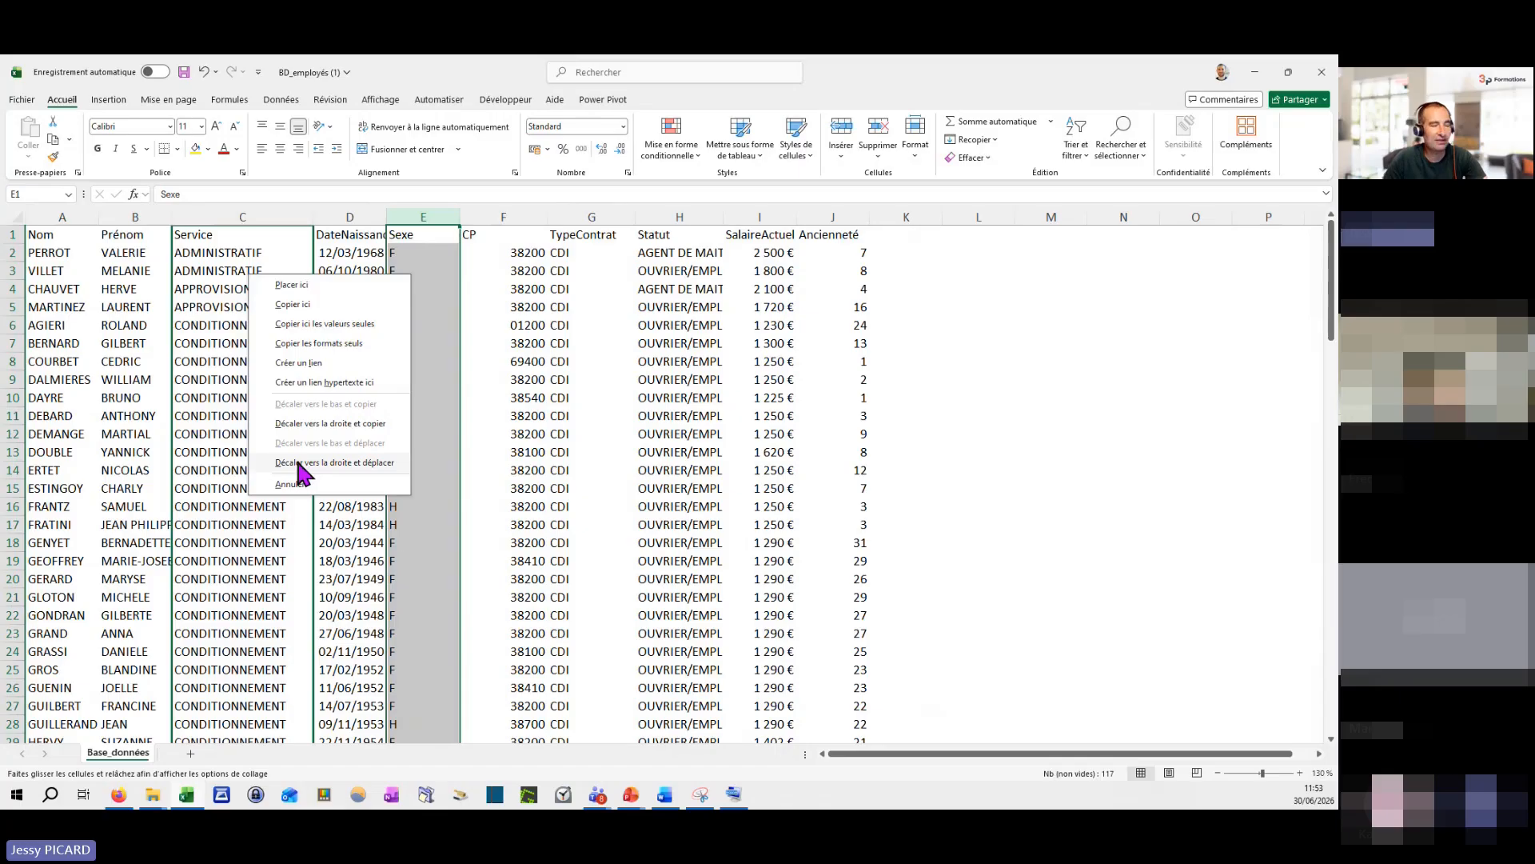
pyautogui.click(297, 462)
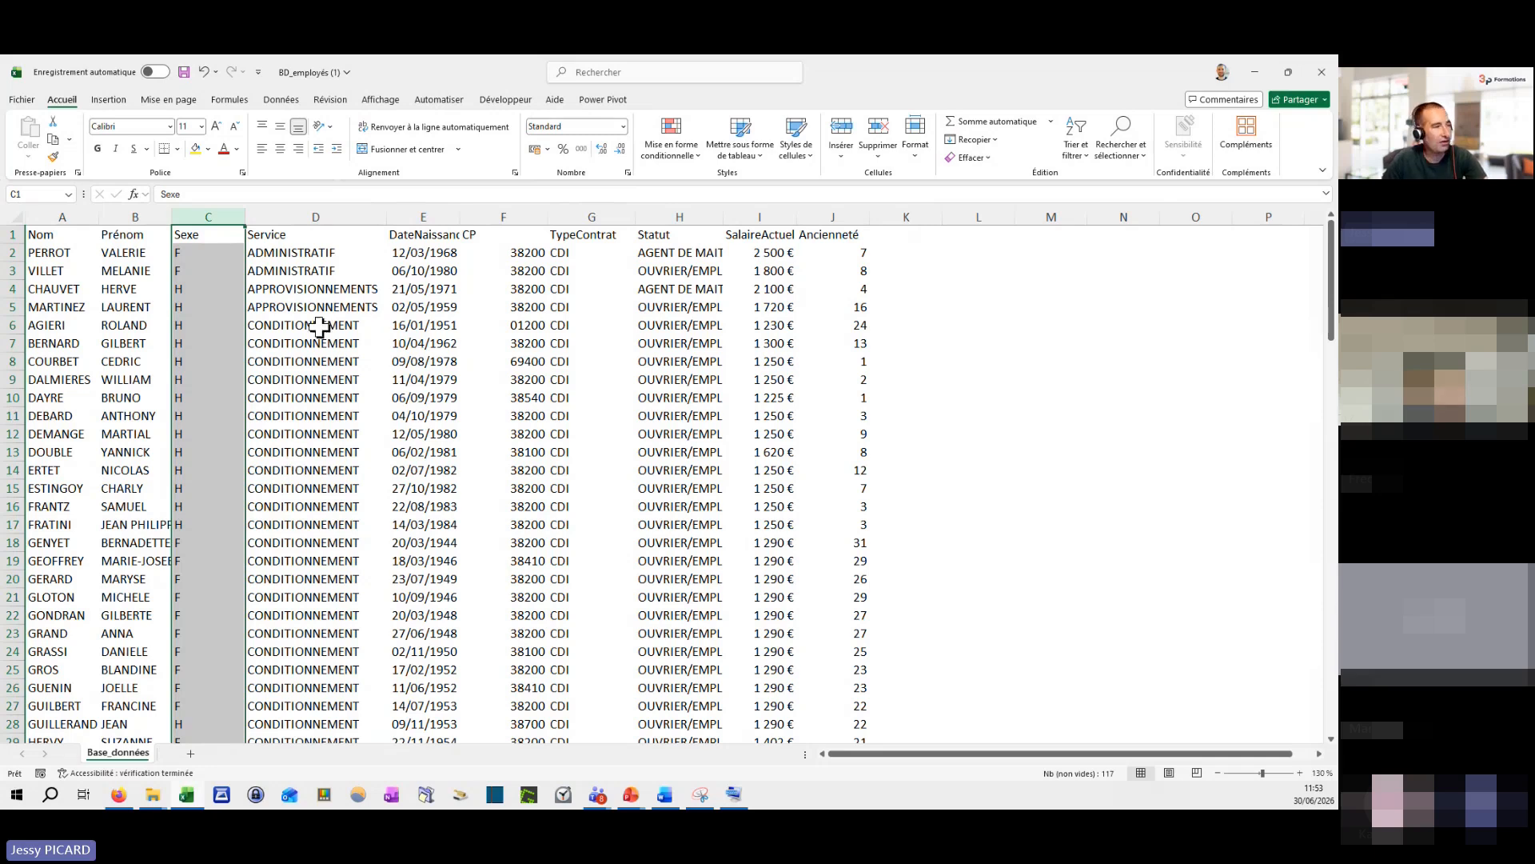
# Step: Move the whole DateNaissance column (E) in front of the Service column as column D, shifting the other columns right
pyautogui.click(421, 217)
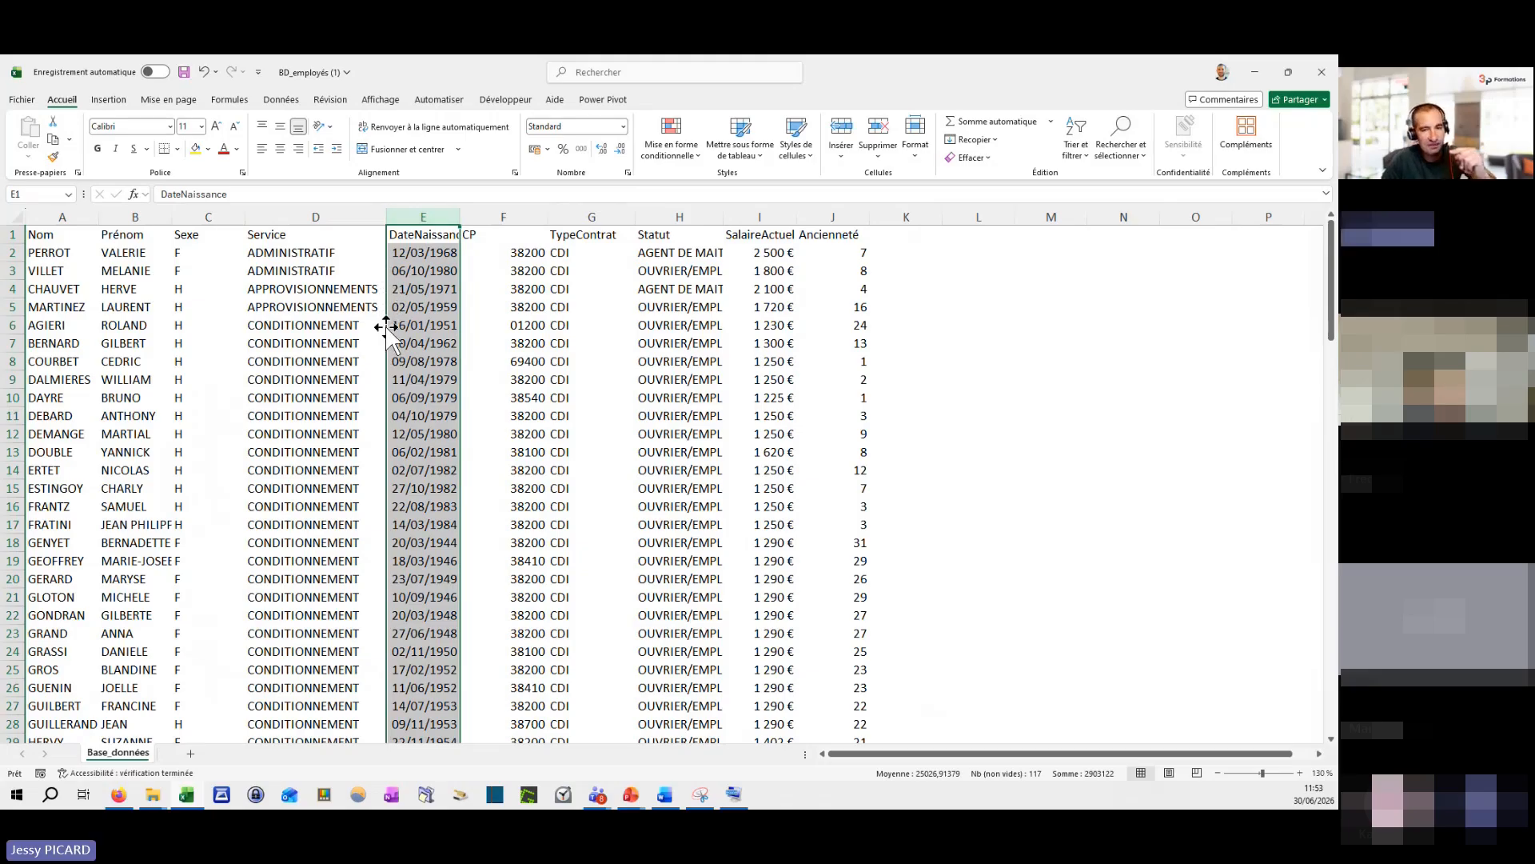
pyautogui.moveTo(386, 328); pyautogui.dragTo(275, 329)
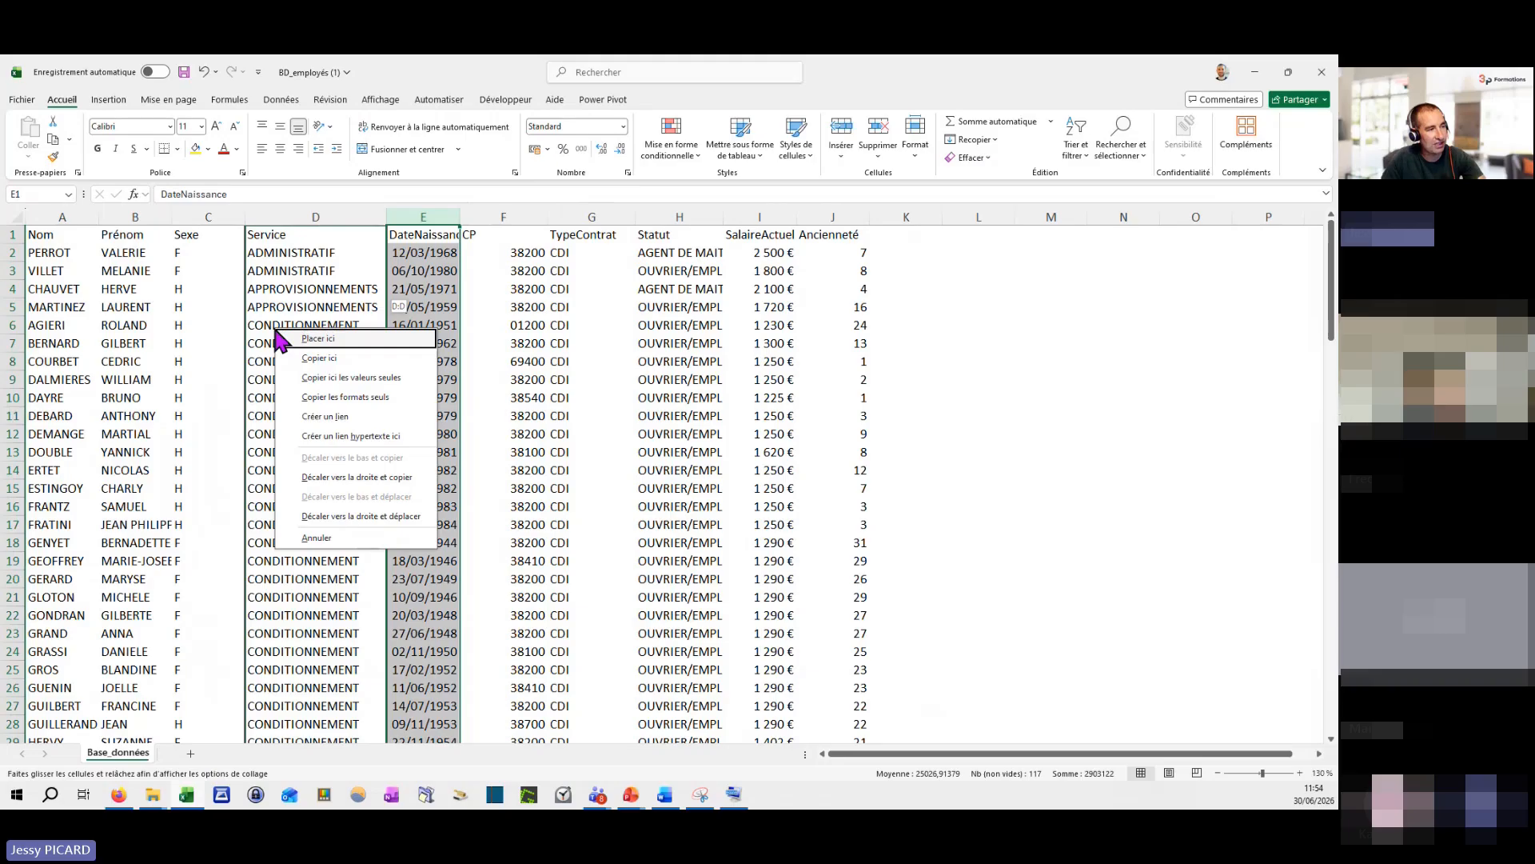
pyautogui.click(336, 516)
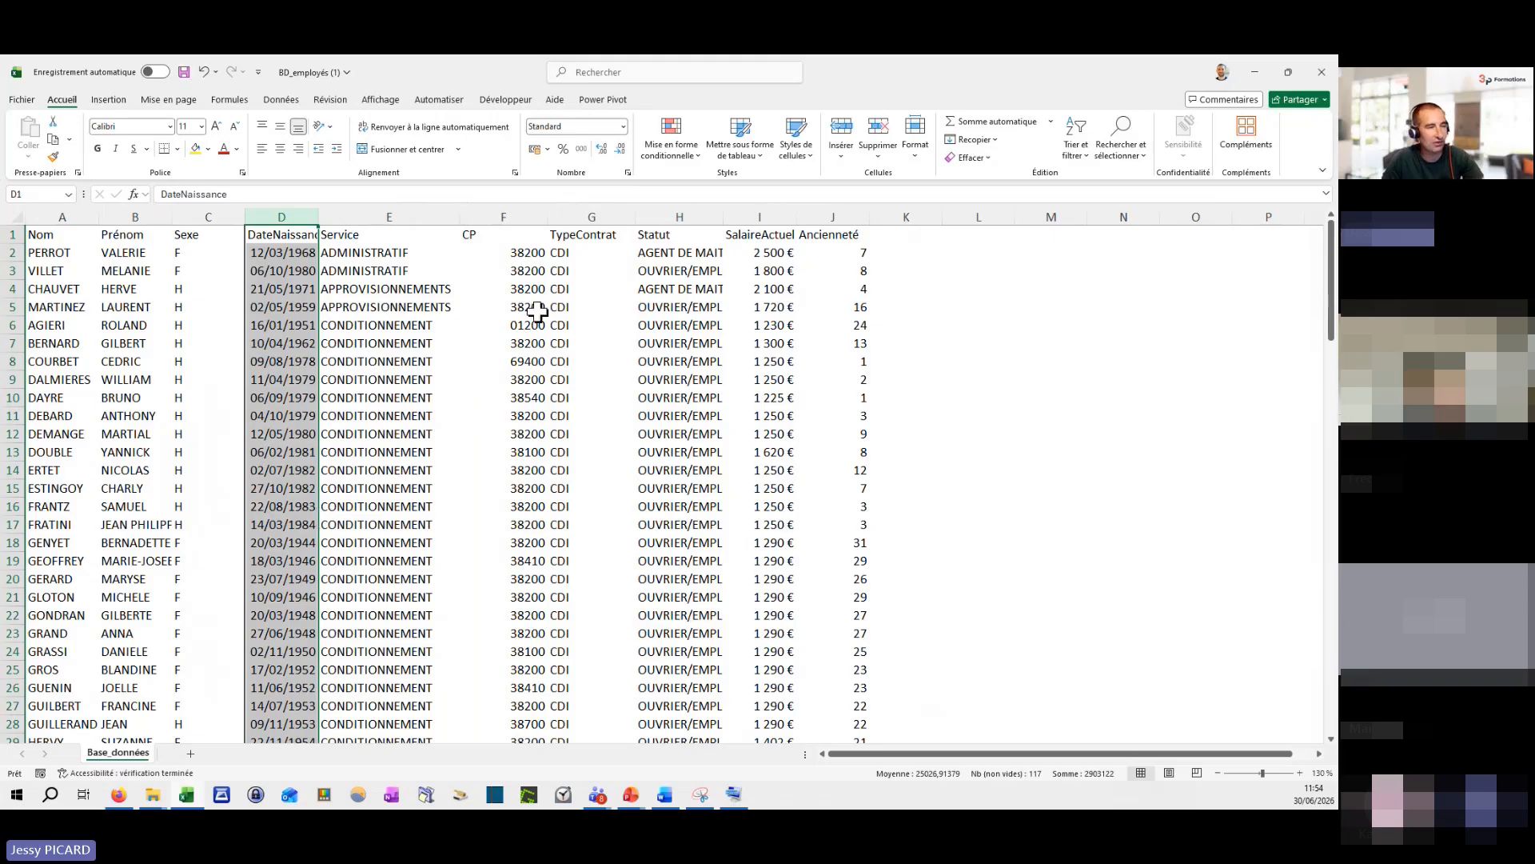
# Step: Move the whole CP column (F) in front of the Service column as column E, shifting the Service column right
pyautogui.click(514, 211)
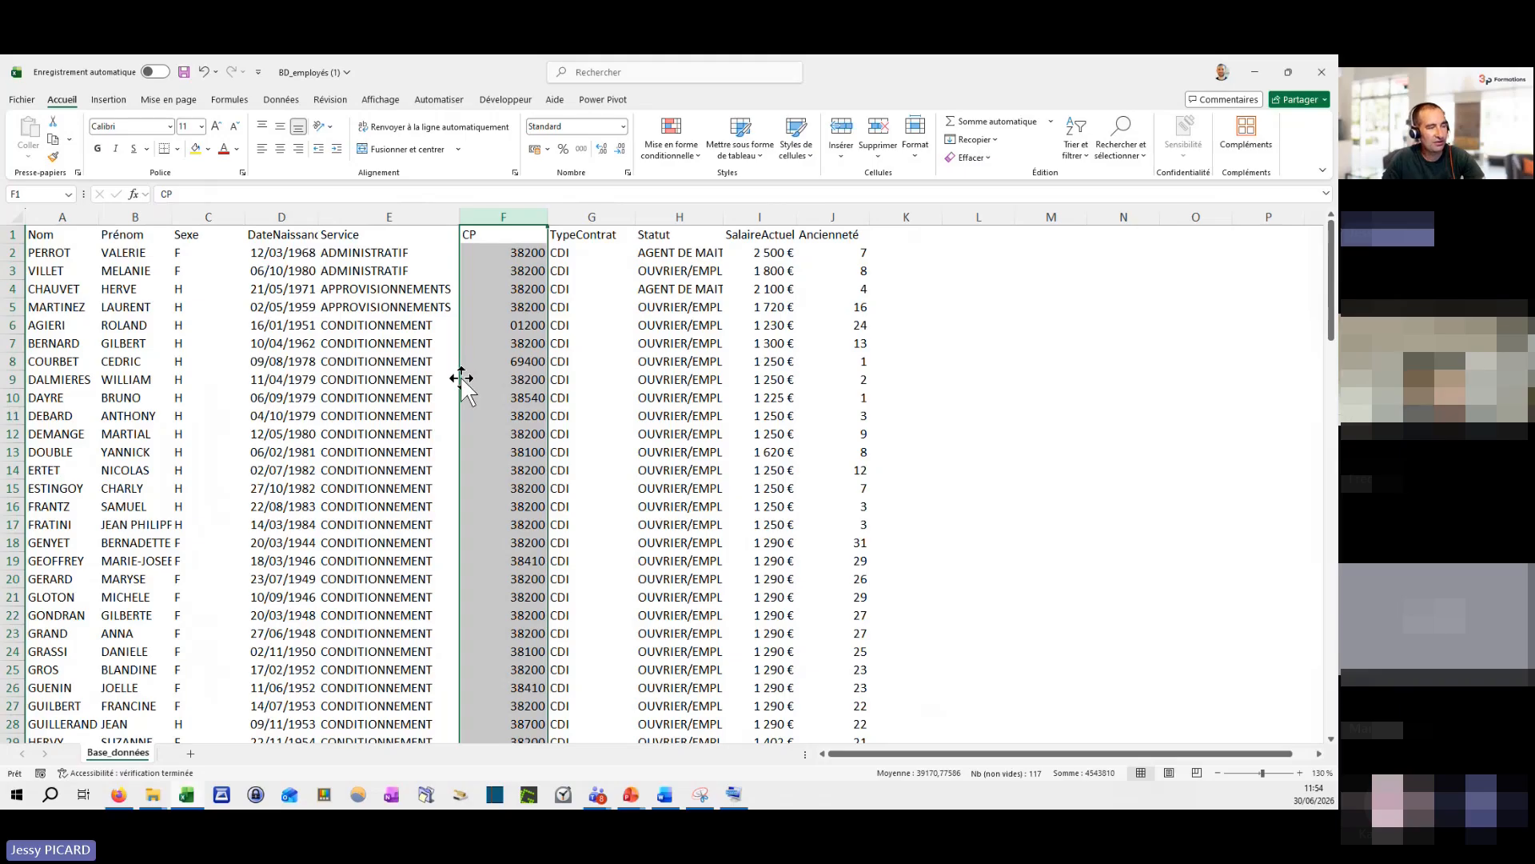
pyautogui.moveTo(461, 378)
pyautogui.mouseDown()
pyautogui.moveTo(467, 392)
pyautogui.moveTo(394, 388)
pyautogui.moveTo(387, 346)
pyautogui.mouseUp()
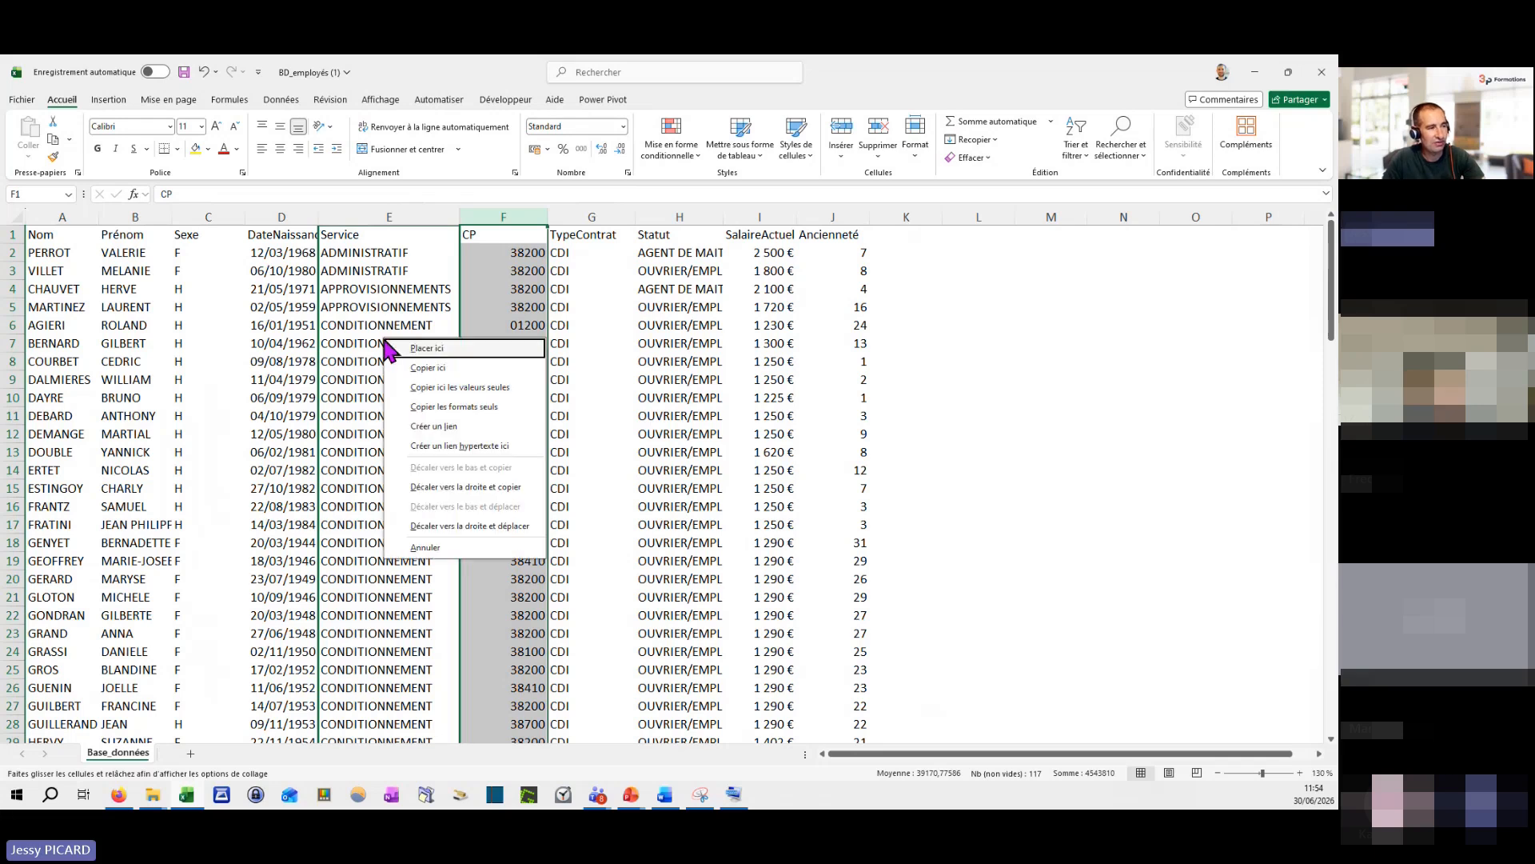
pyautogui.click(461, 527)
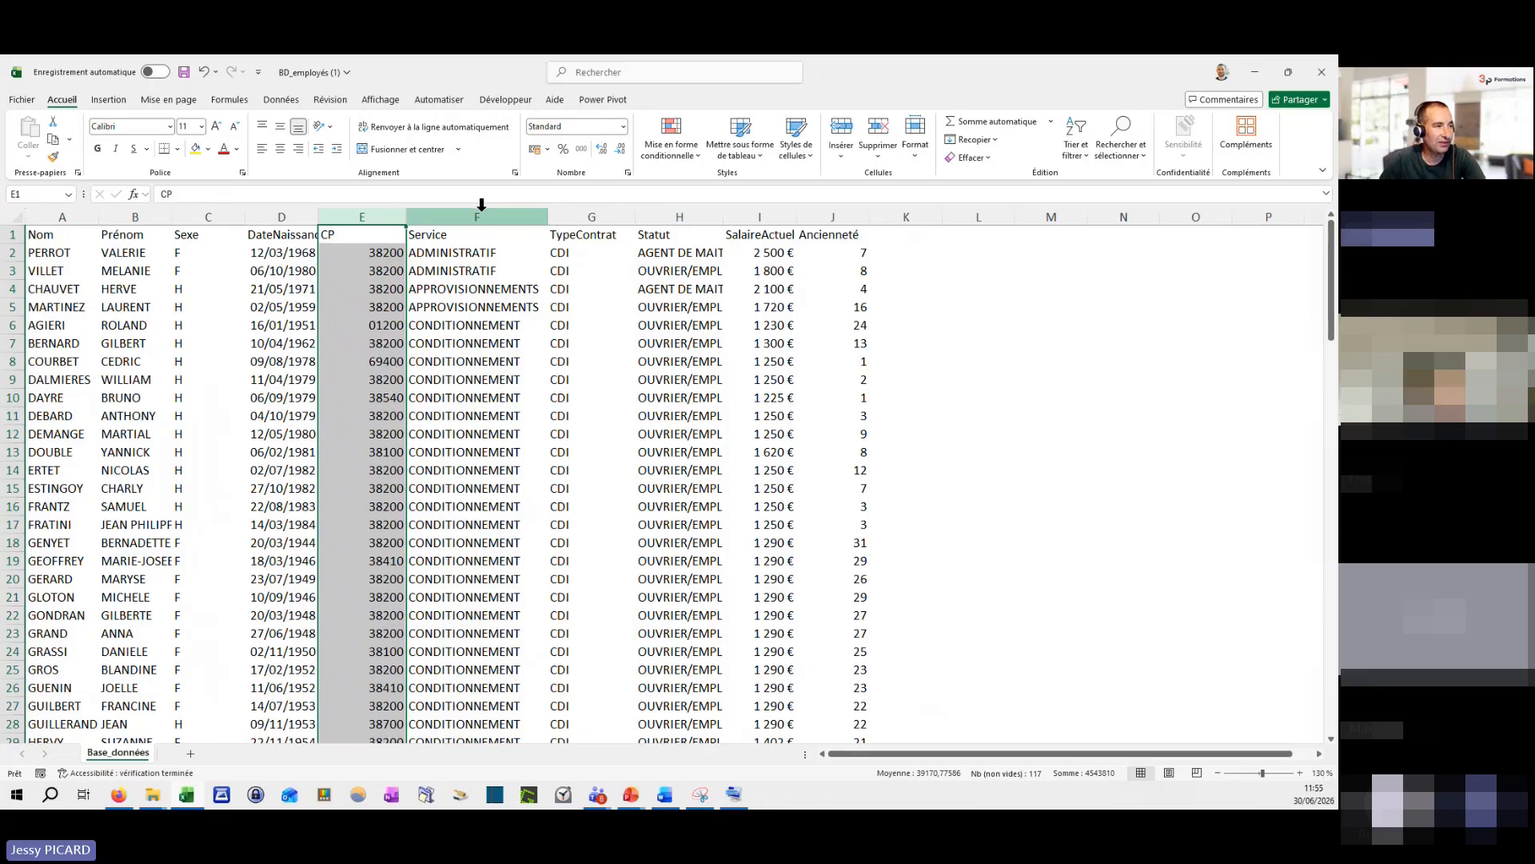
# Step: Move the Service column (F) directly onto the Sexe column (C), accept replacing its data, and undo the move
pyautogui.click(478, 217)
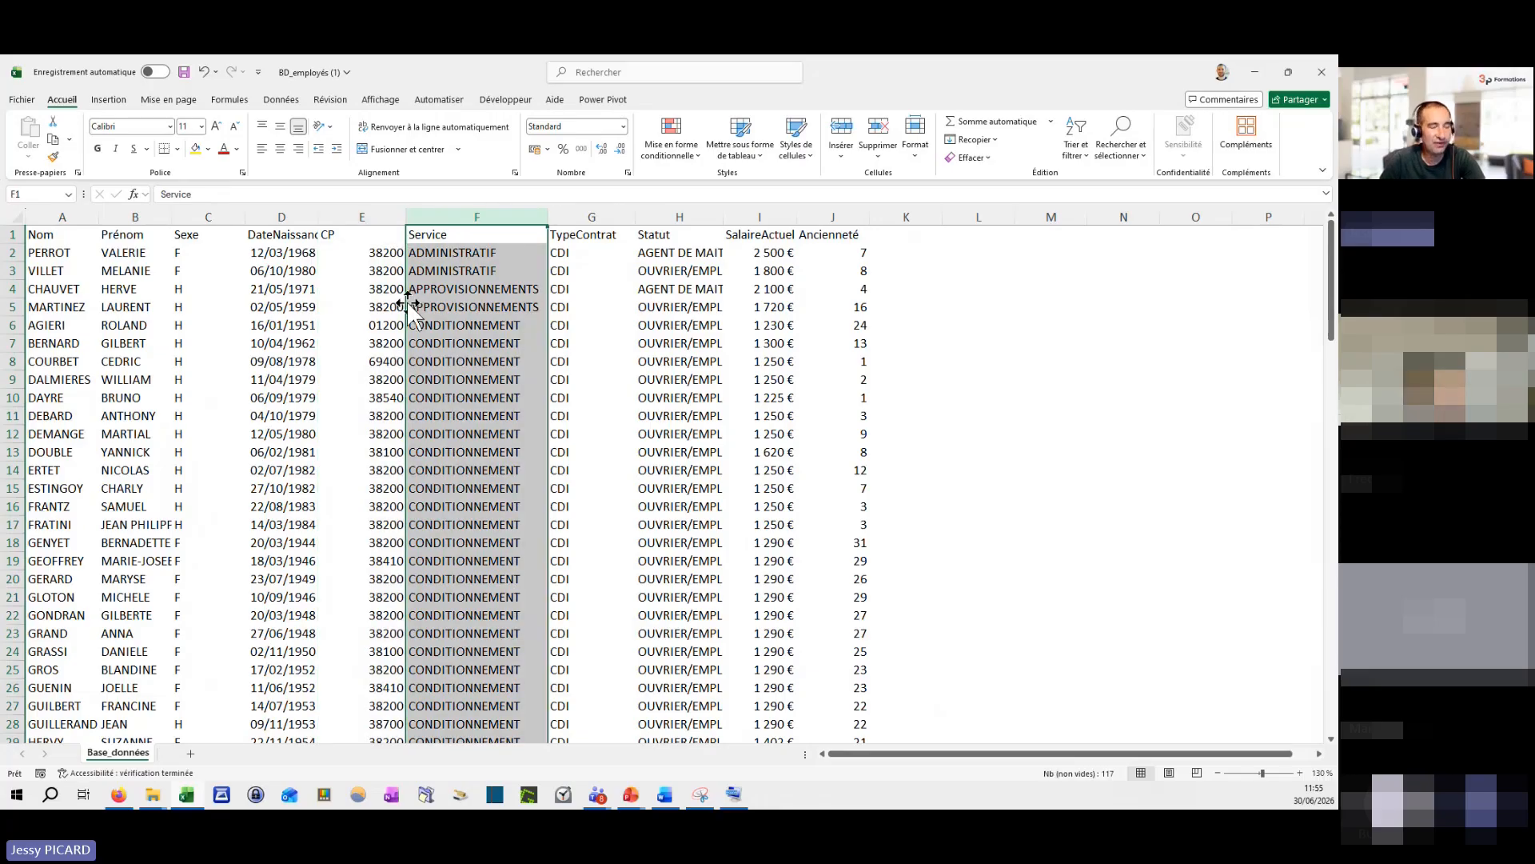
pyautogui.moveTo(408, 302); pyautogui.dragTo(222, 233)
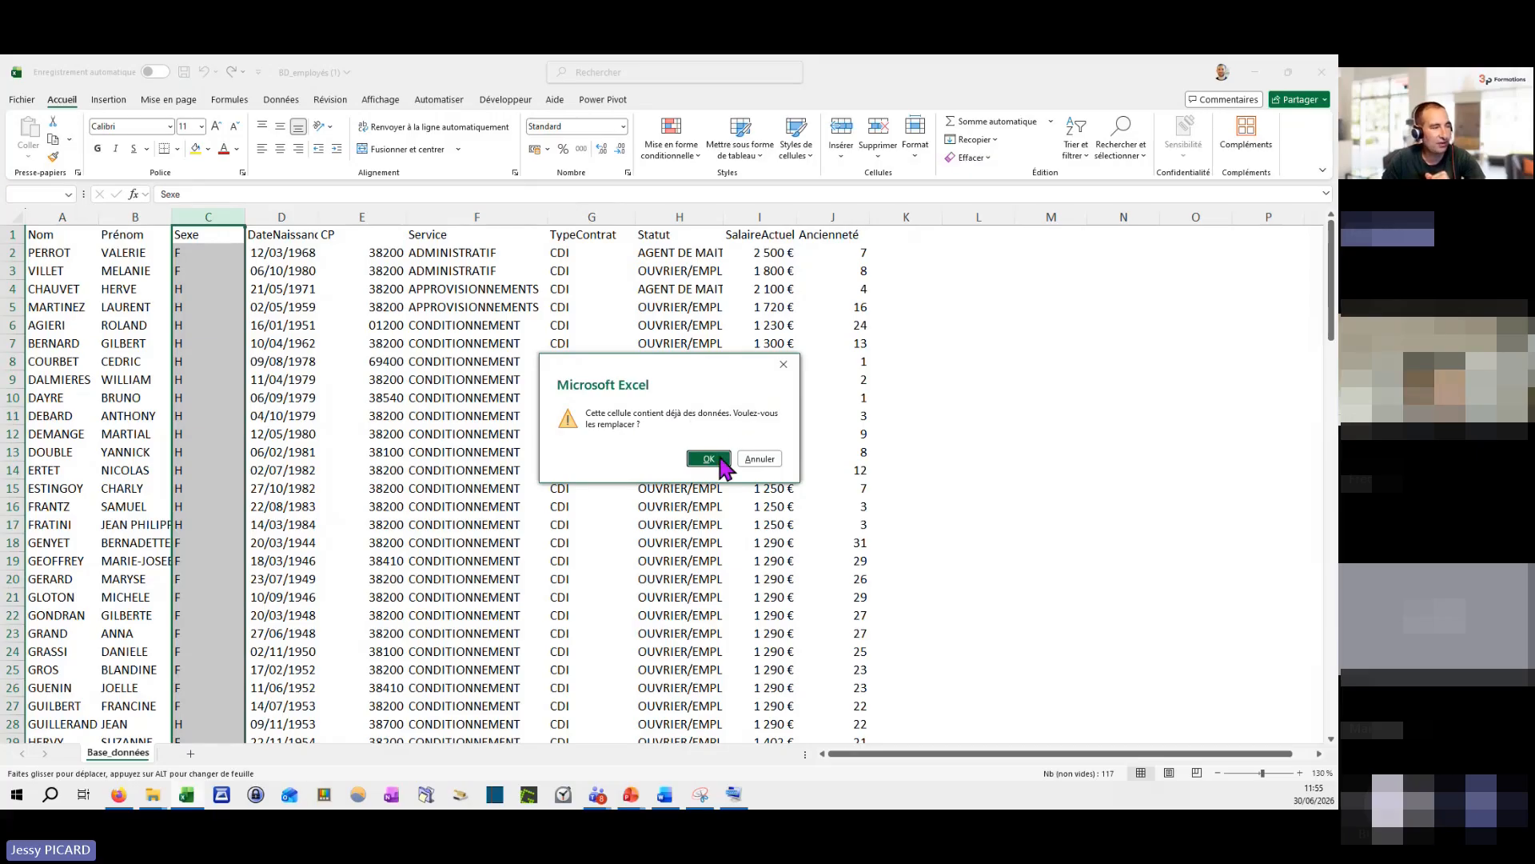
pyautogui.click(708, 459)
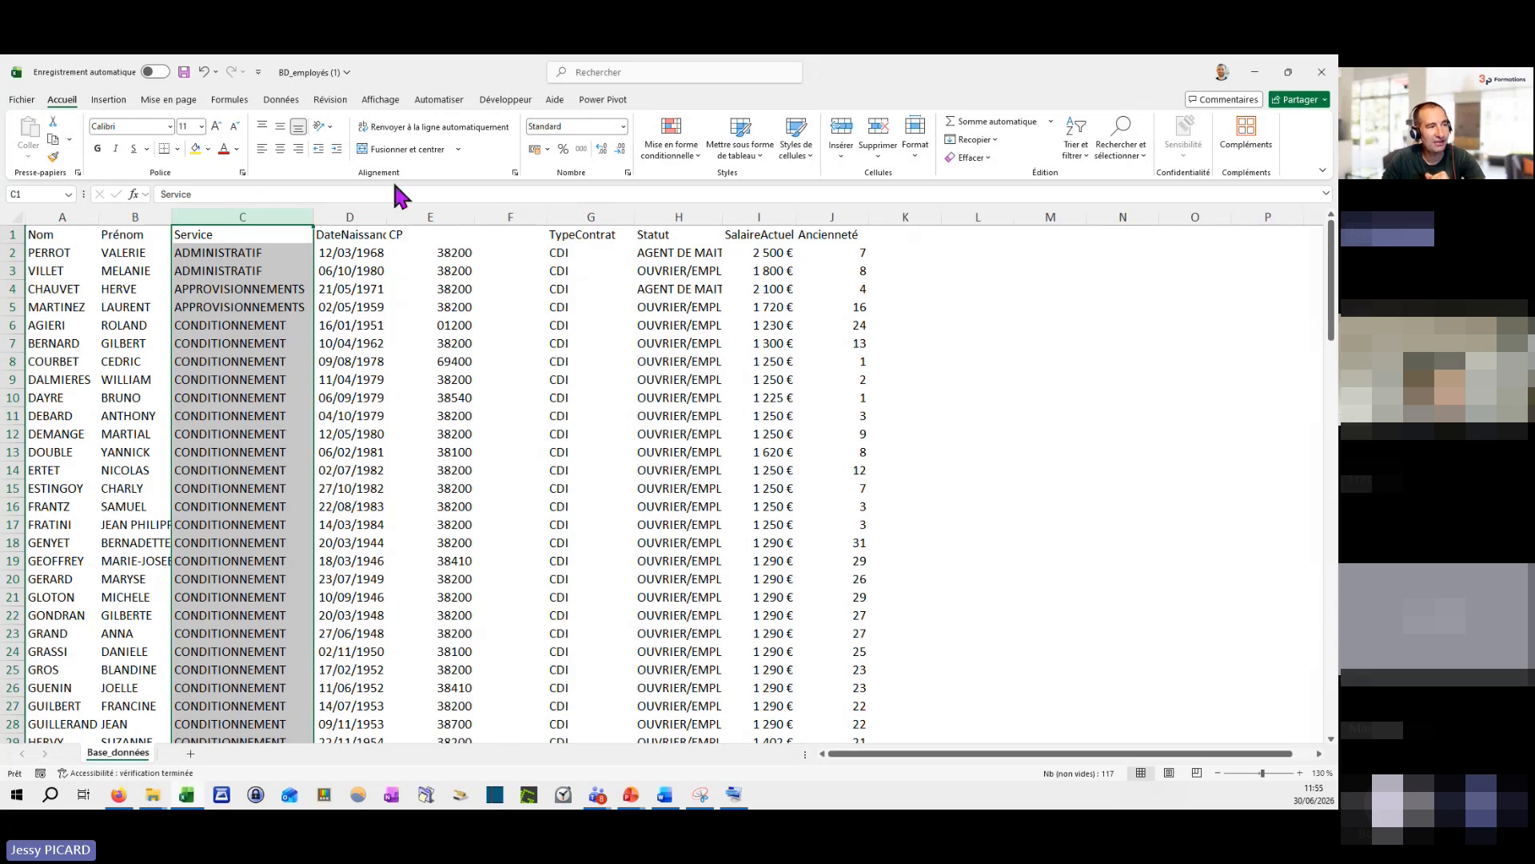
pyautogui.click(518, 216)
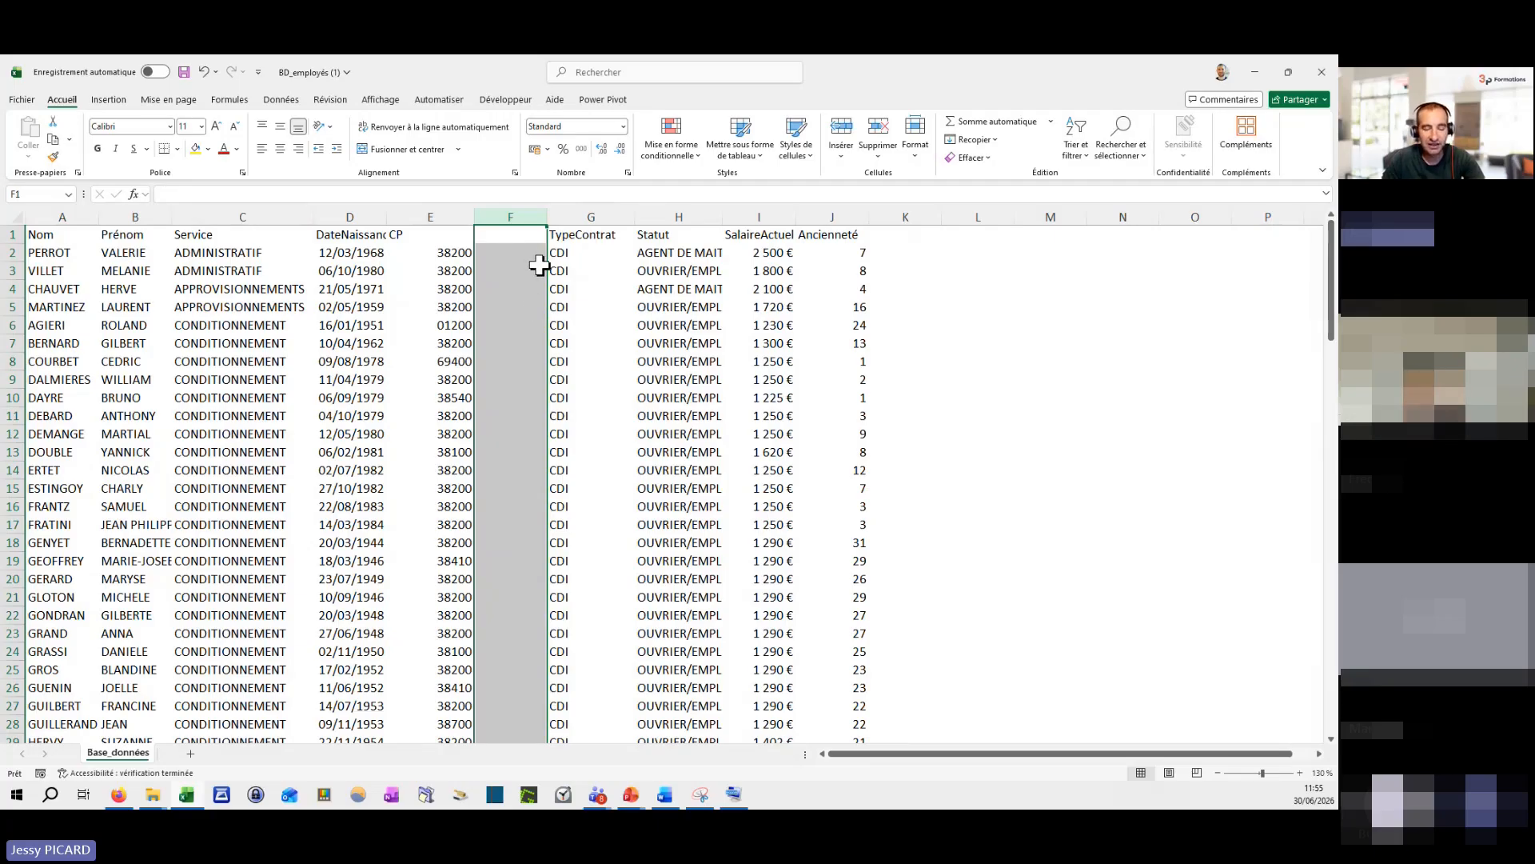
pyautogui.hotkey('ctrl', 'z')
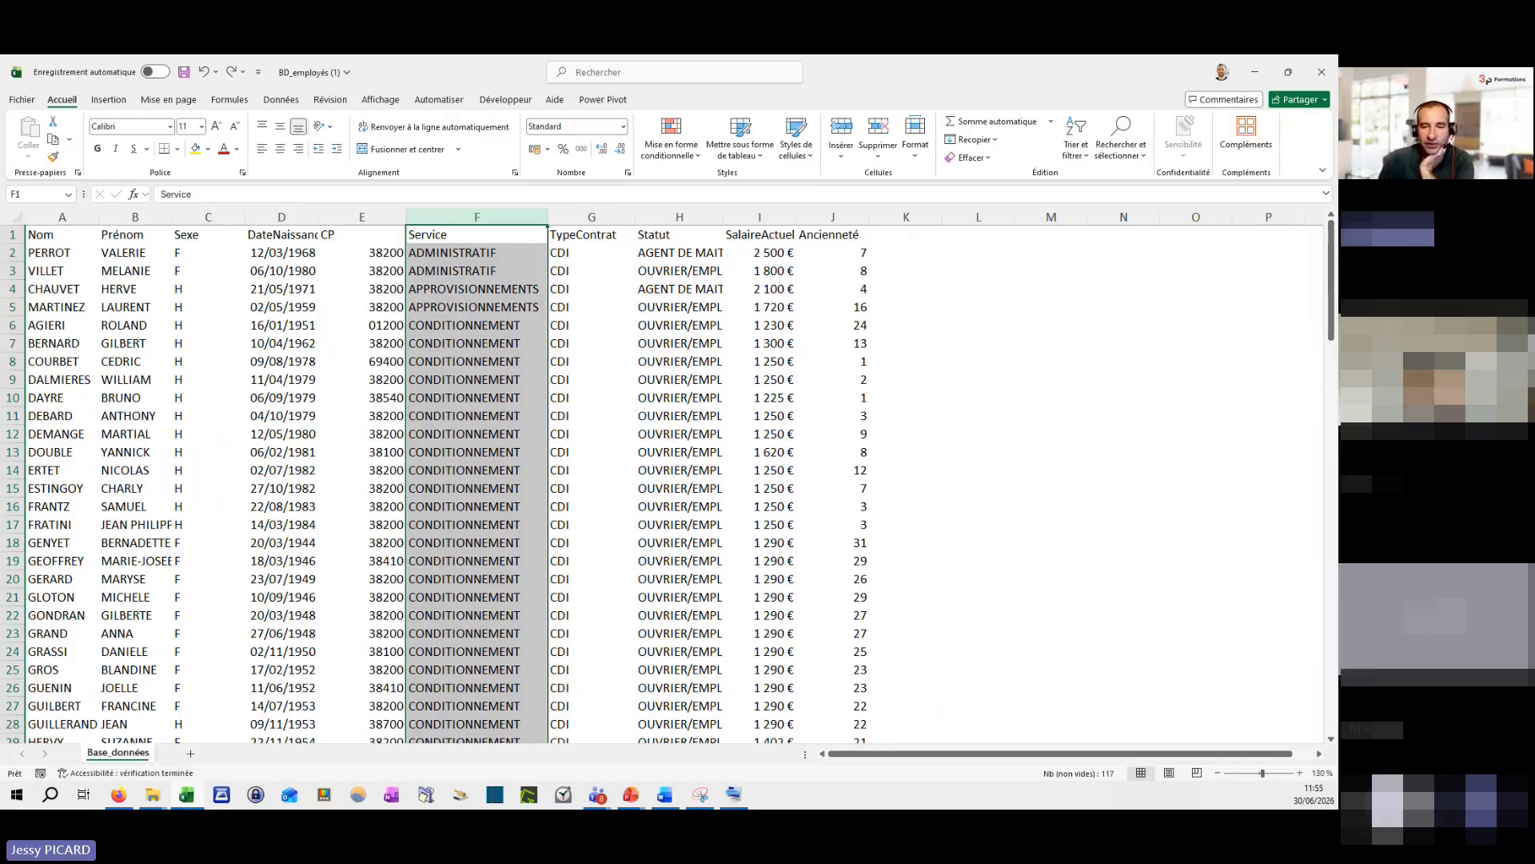
pyautogui.hotkey('alt', 'Tab')
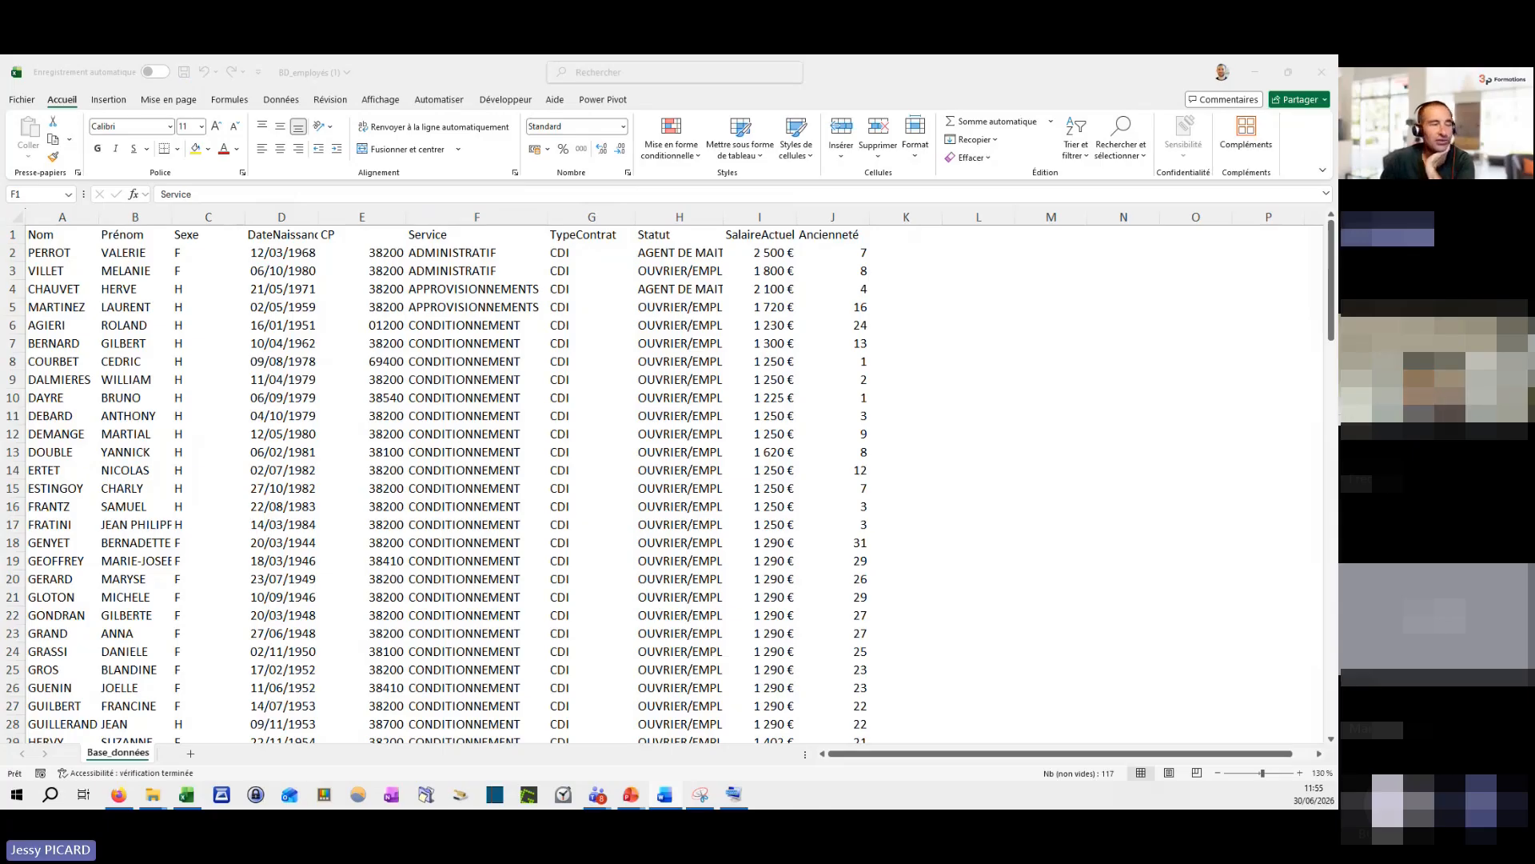
pyautogui.hotkey('alt', 'Tab')
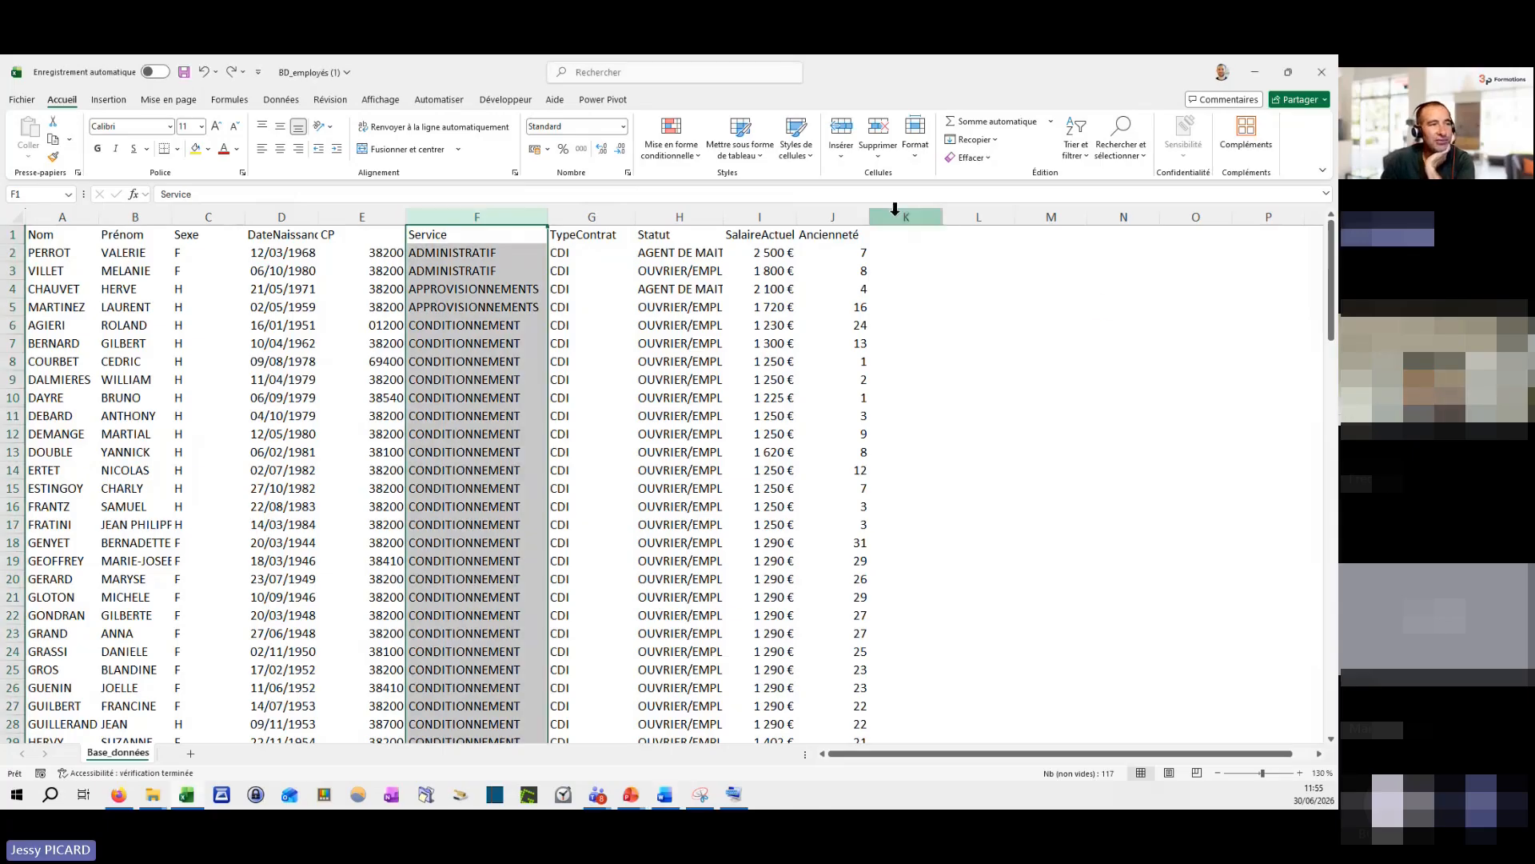
pyautogui.click(841, 210)
pyautogui.click(911, 274)
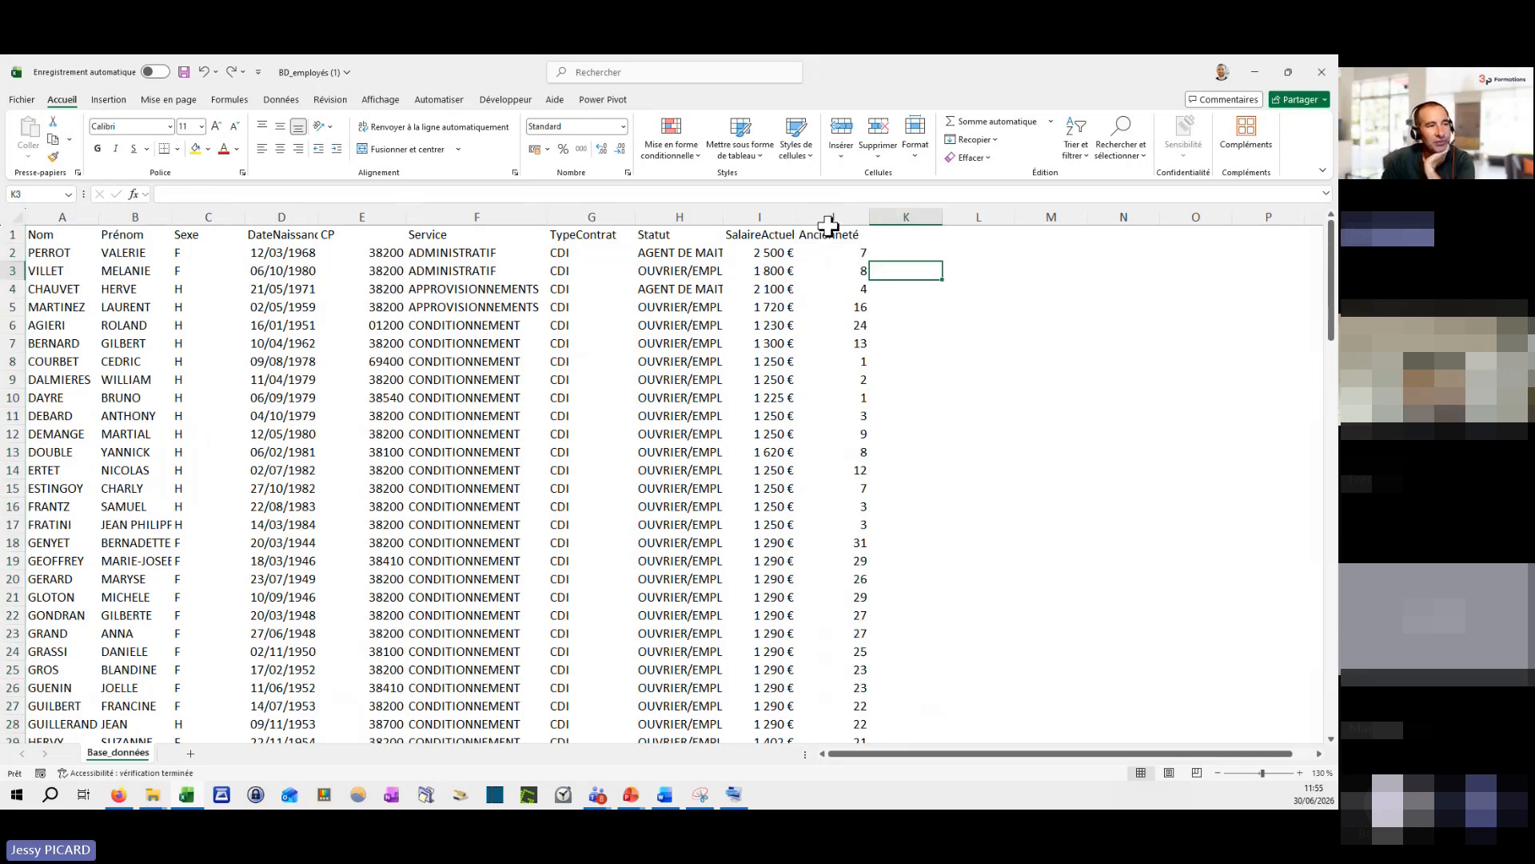
pyautogui.moveTo(828, 227); pyautogui.dragTo(821, 628)
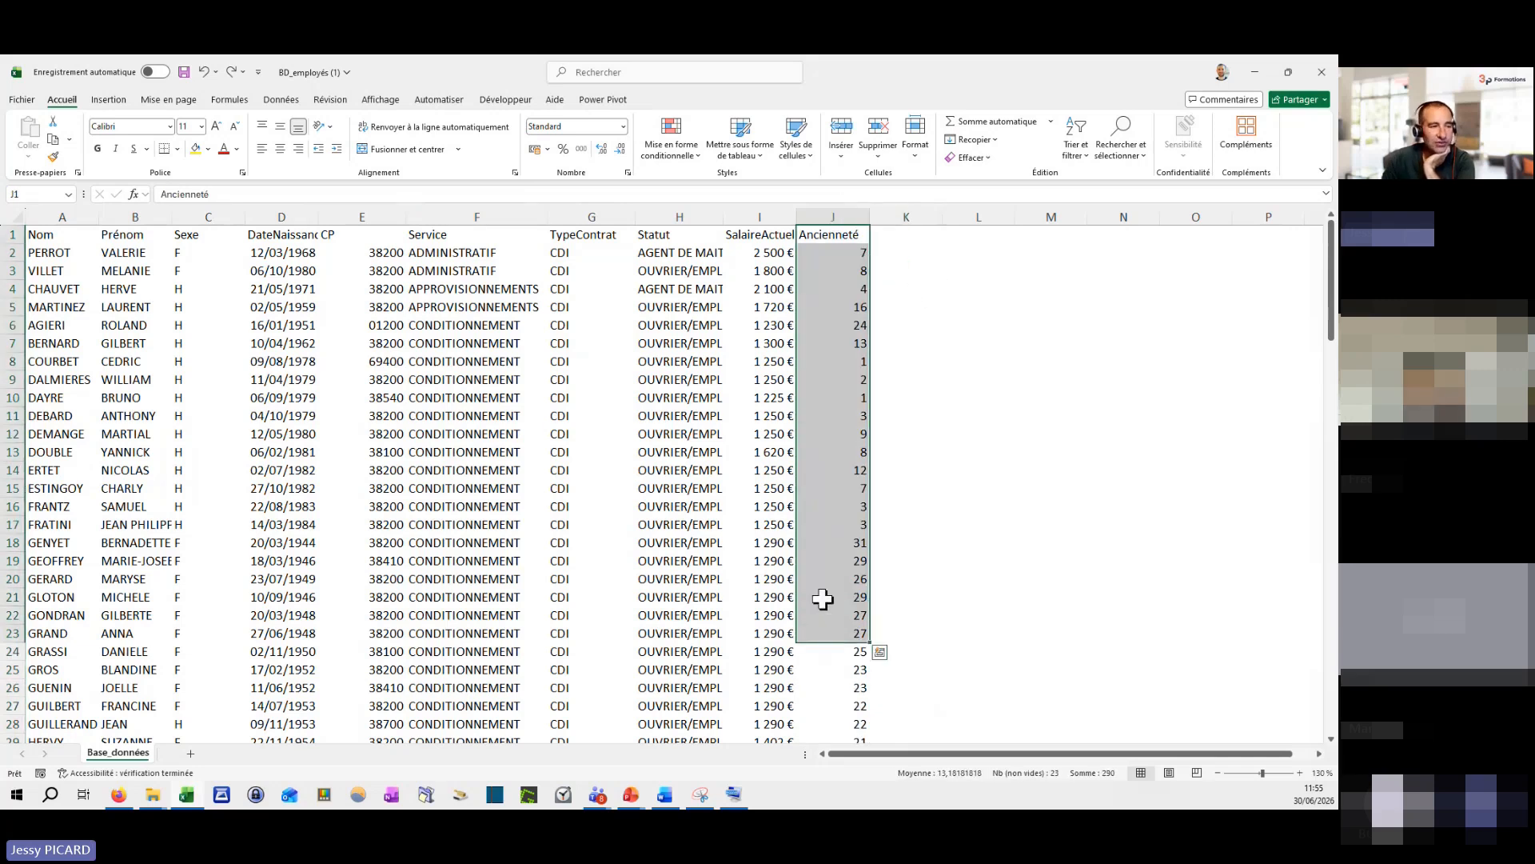
pyautogui.rightClick(832, 562)
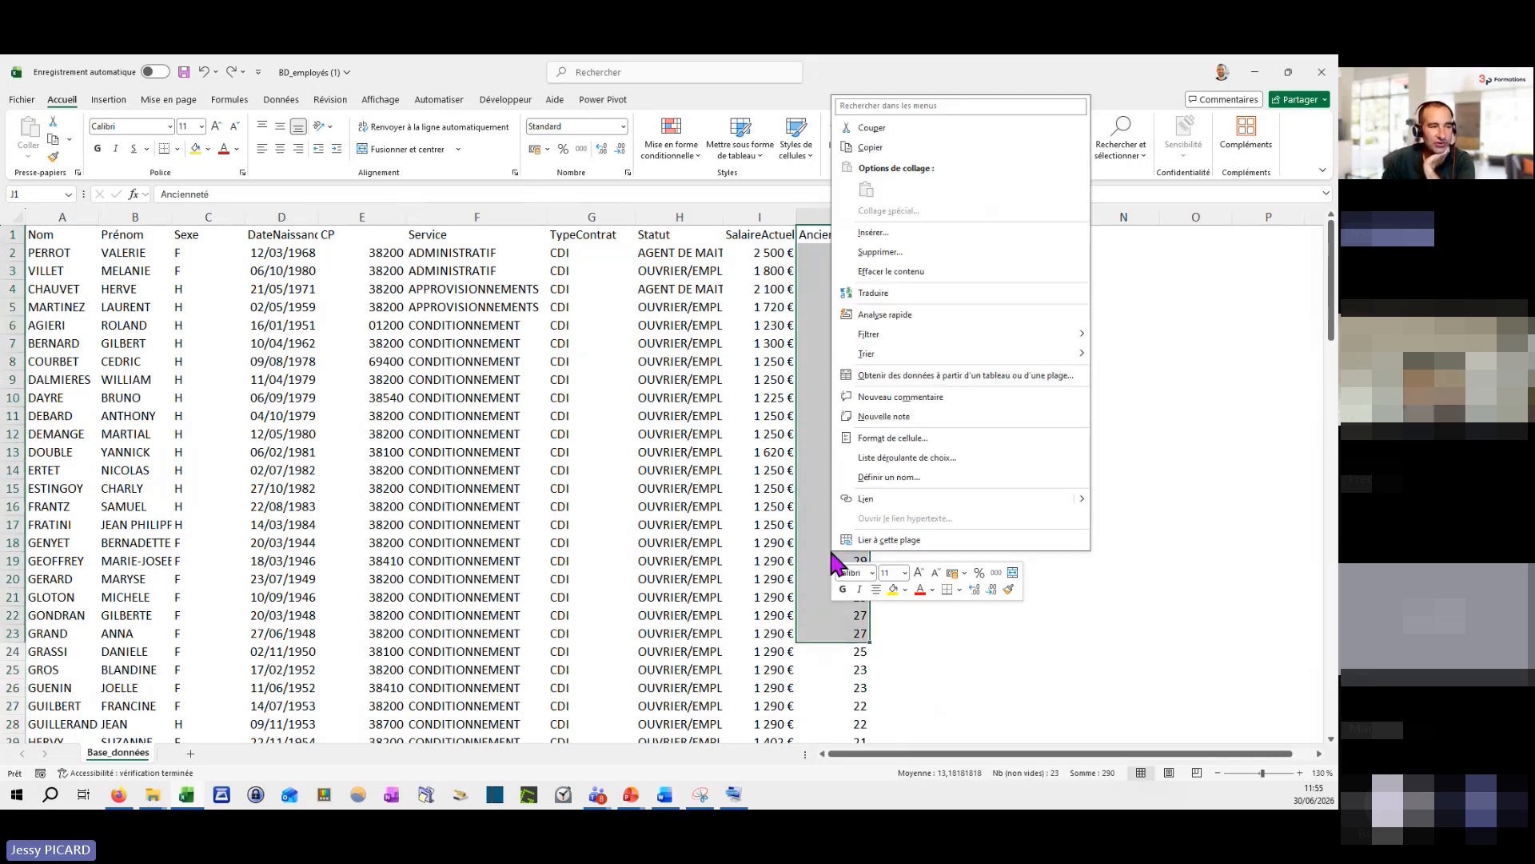
pyautogui.click(881, 253)
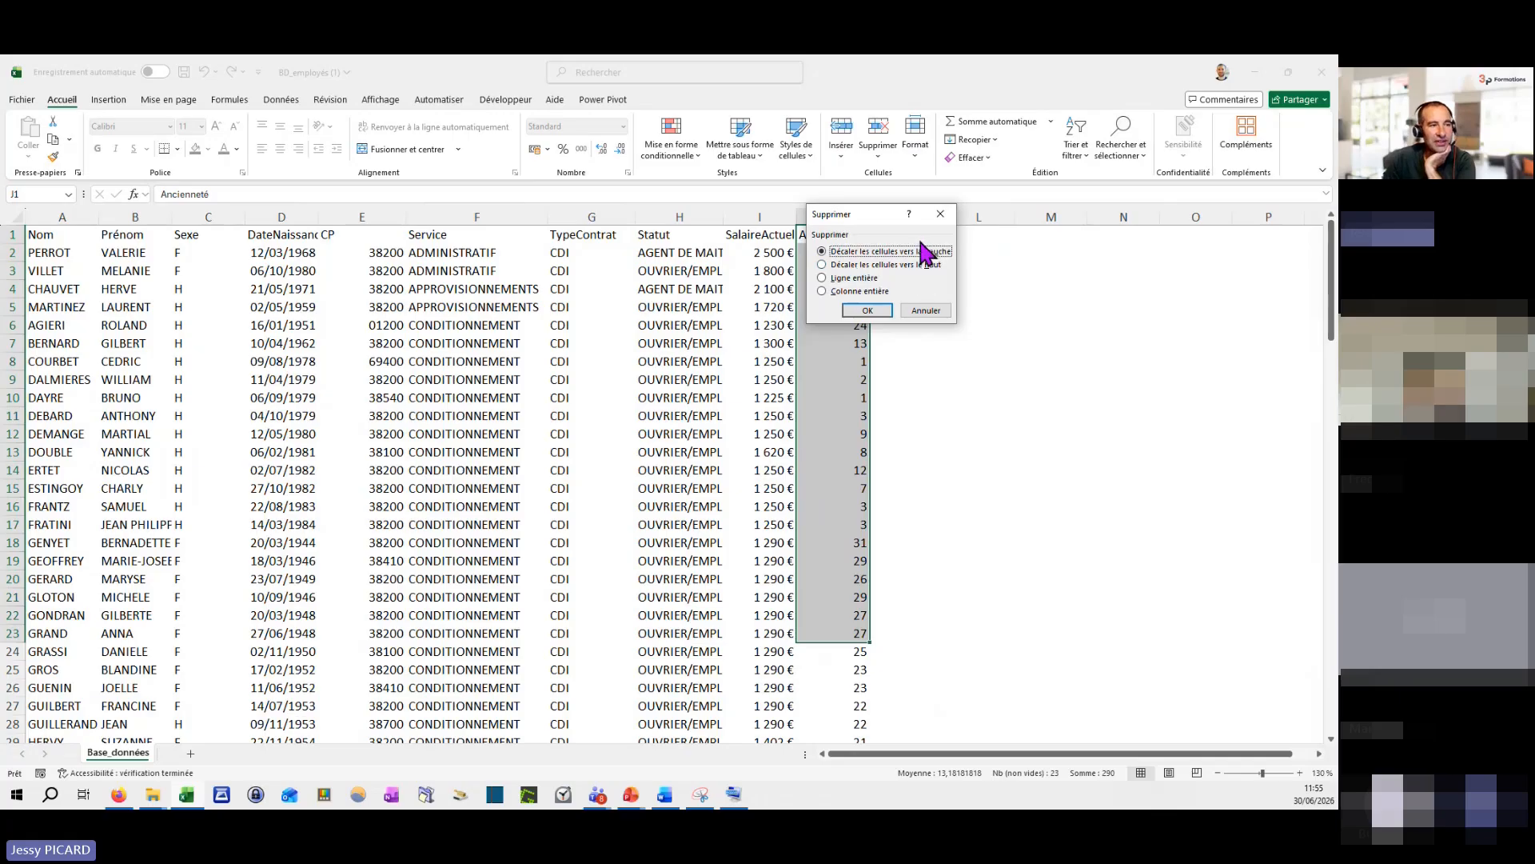
pyautogui.click(925, 311)
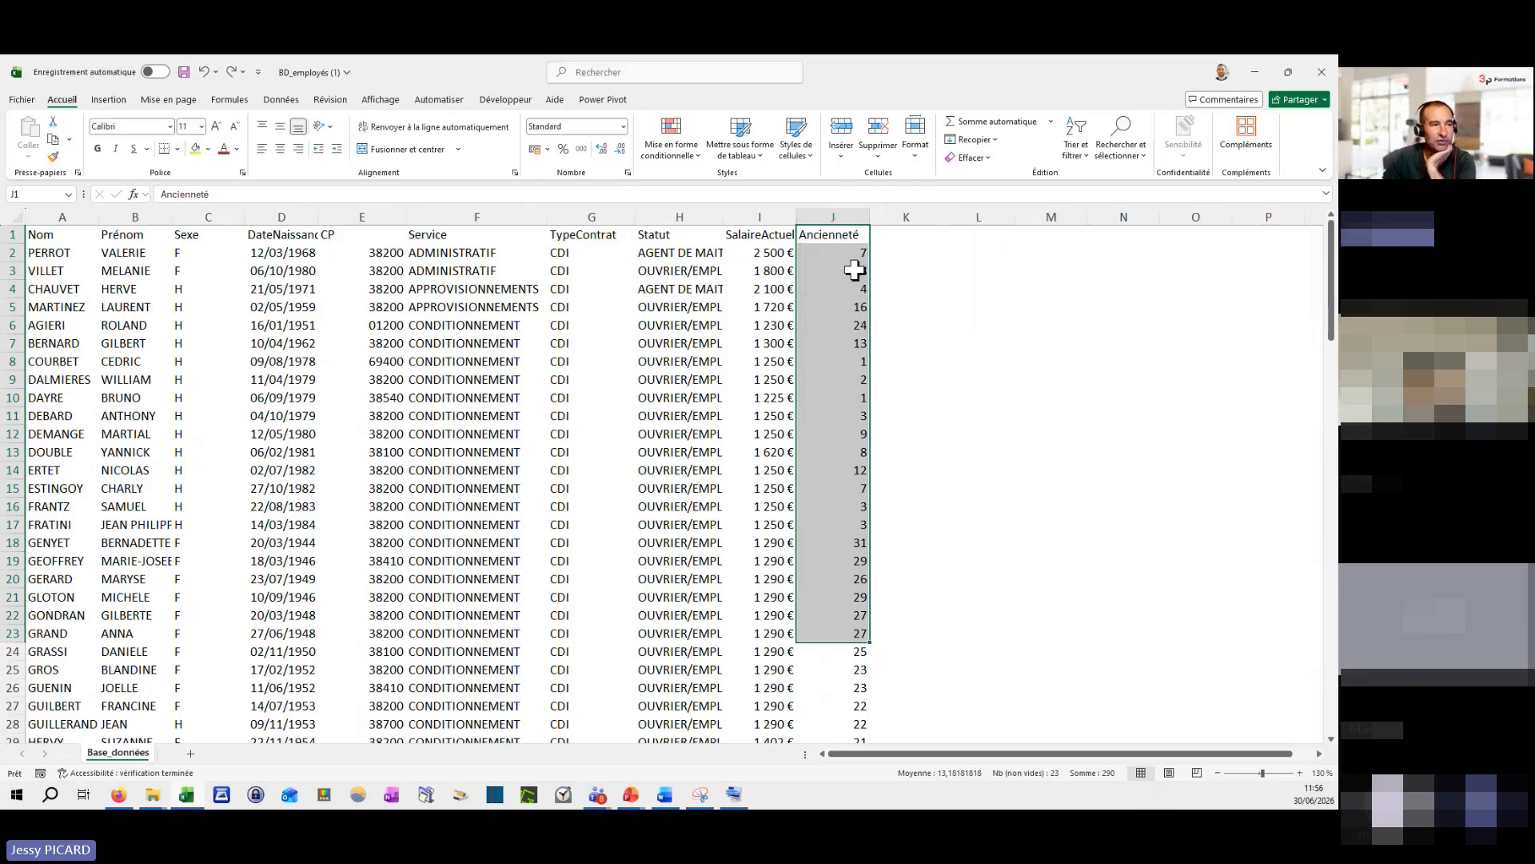
# Step: Delete the entire Ancienneté column (J)
pyautogui.click(836, 208)
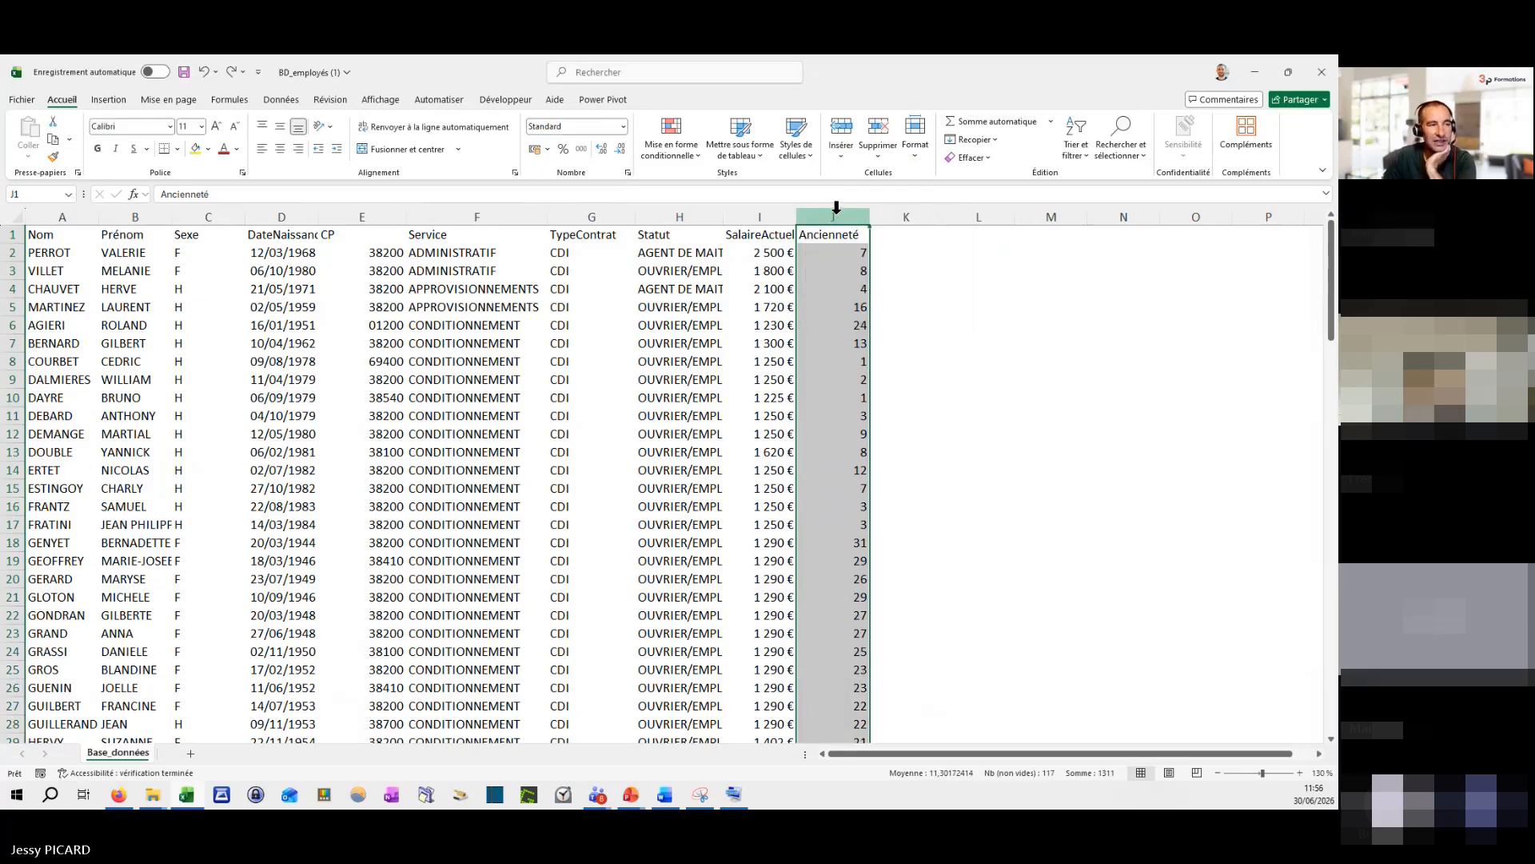
pyautogui.rightClick(836, 208)
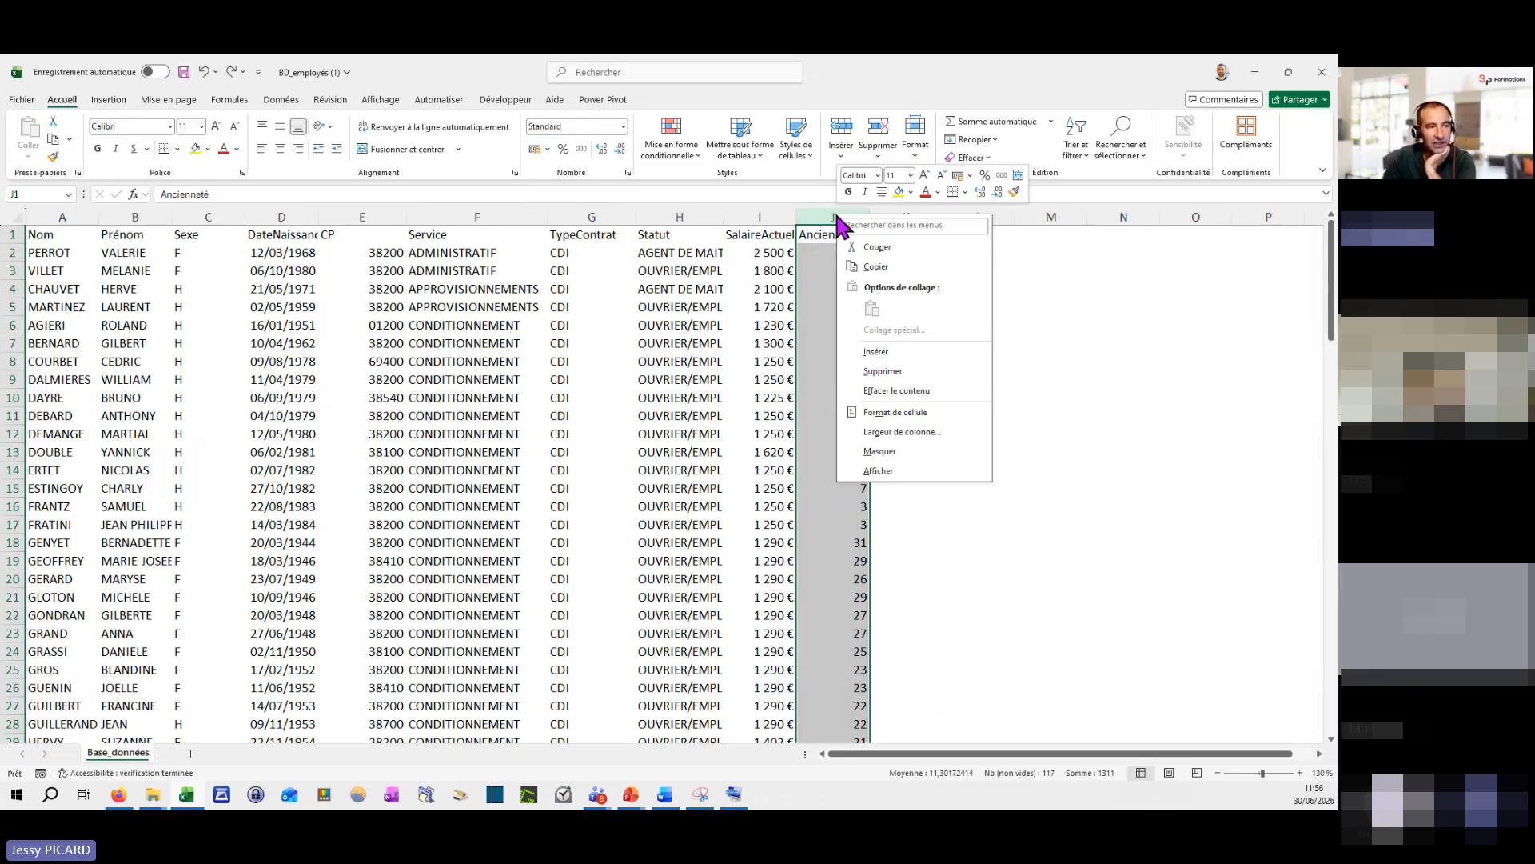
pyautogui.click(883, 371)
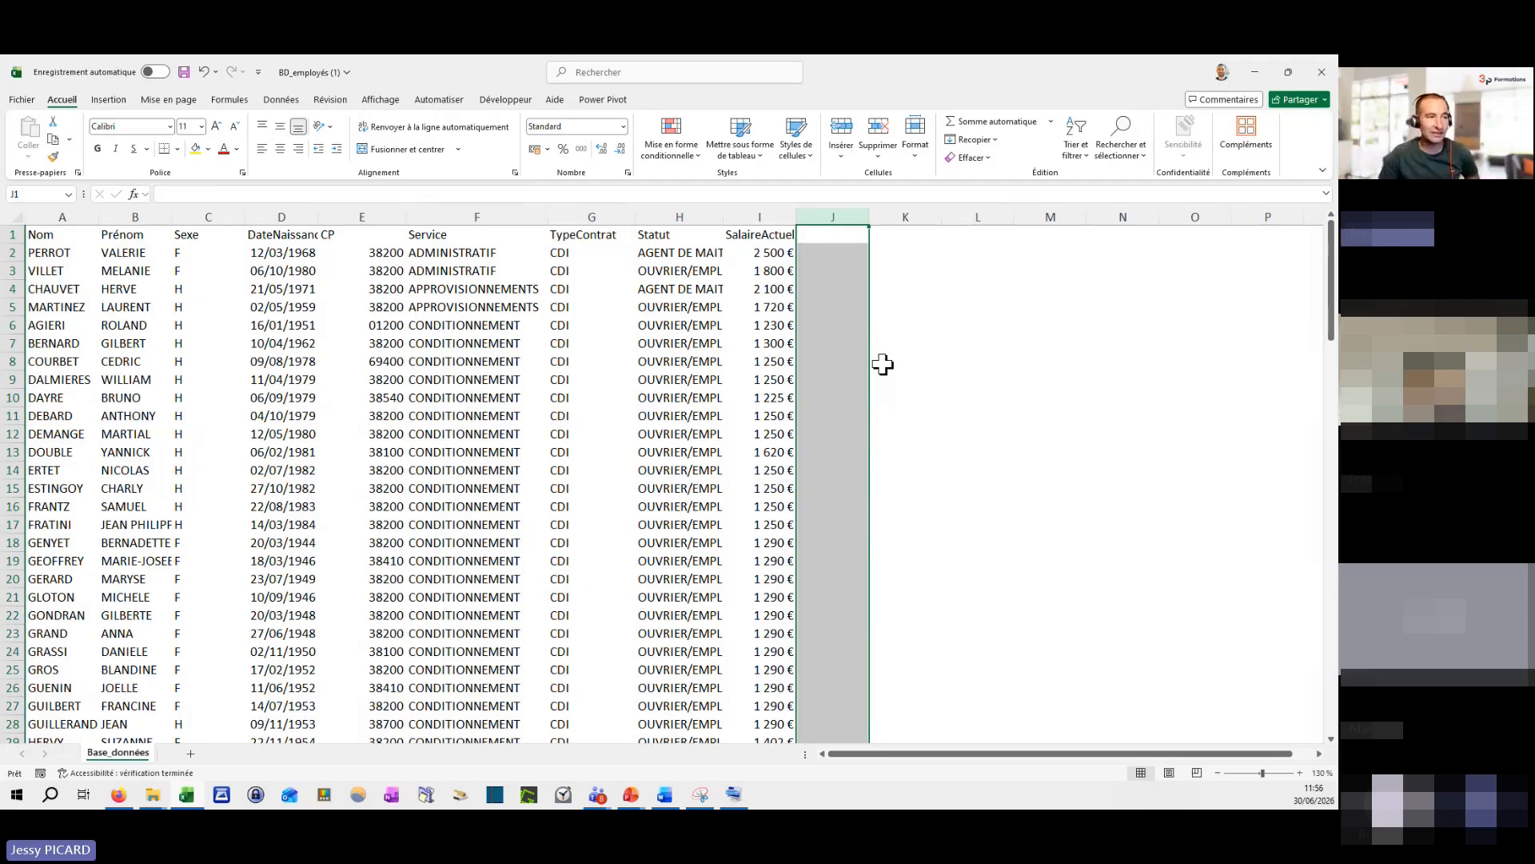
pyautogui.click(745, 210)
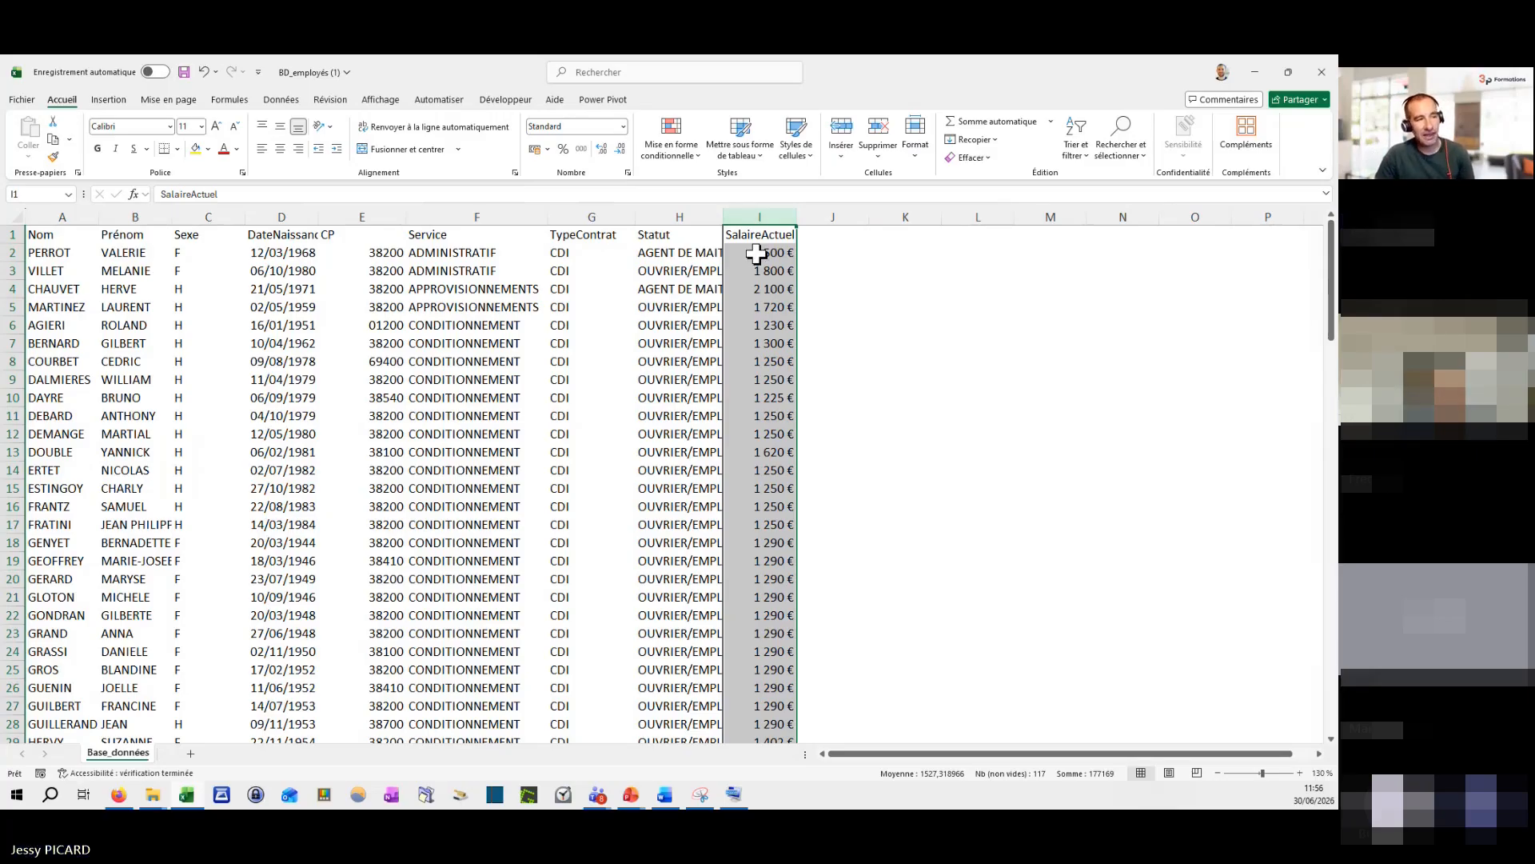
pyautogui.click(758, 235)
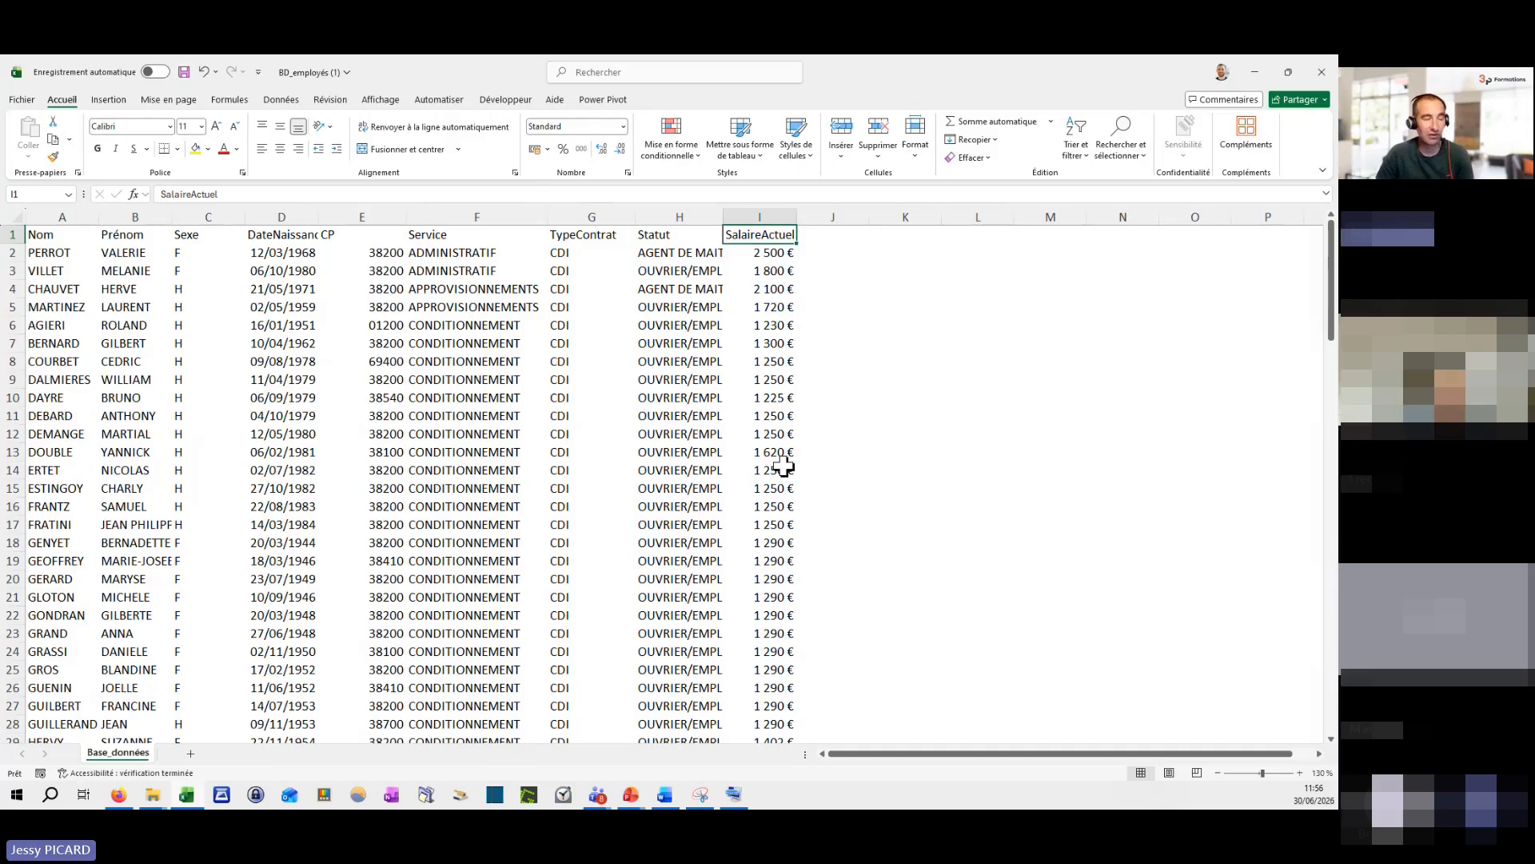
pyautogui.moveTo(768, 253)
pyautogui.mouseDown()
pyautogui.moveTo(776, 418)
pyautogui.moveTo(769, 254)
pyautogui.mouseUp()
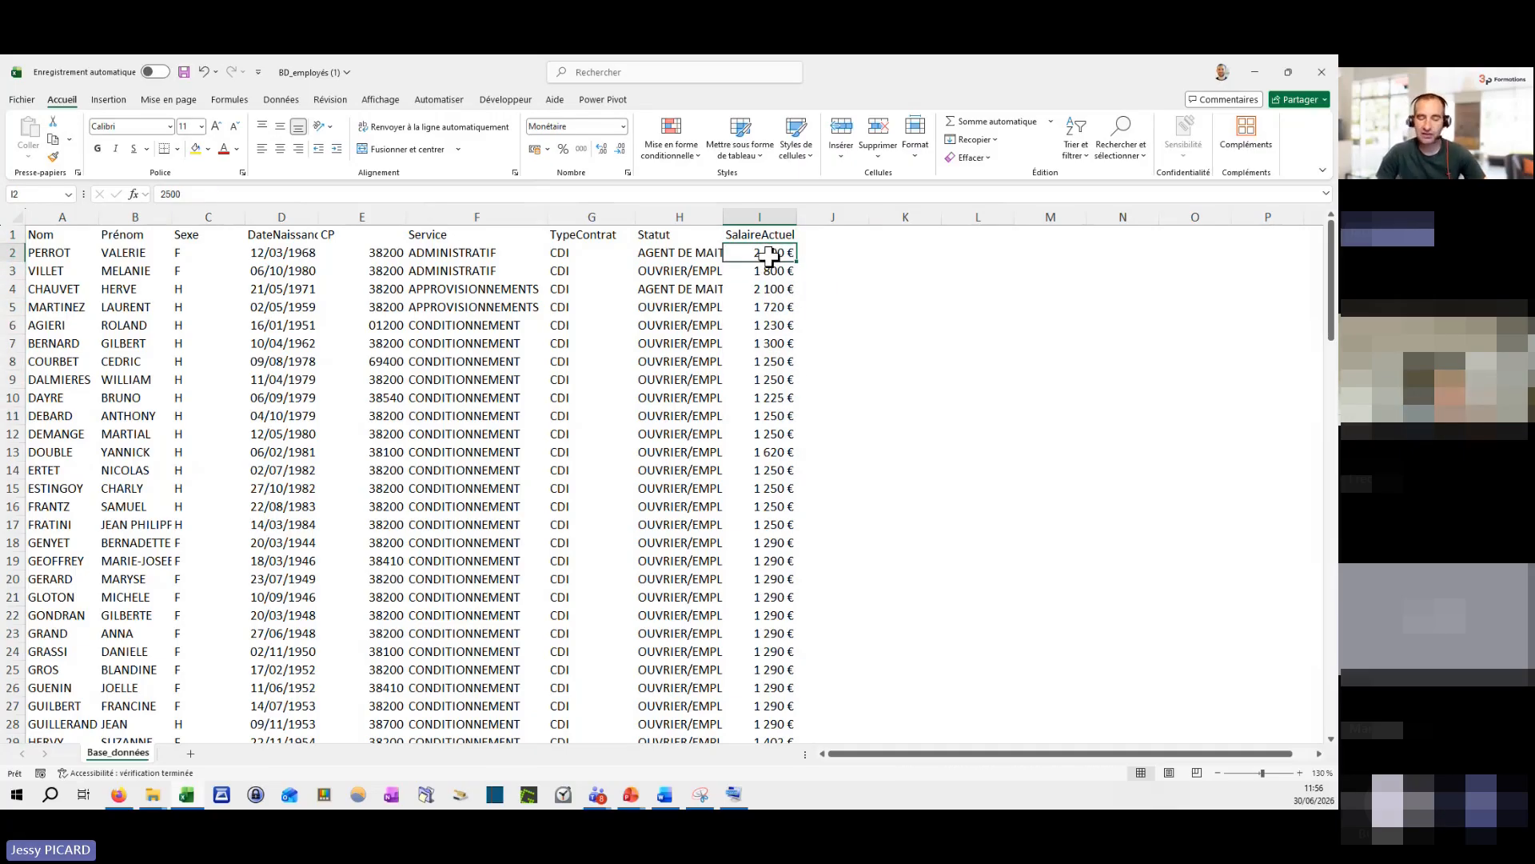
pyautogui.hotkey('ctrl', 'shift', 'Down')
pyautogui.hotkey('ctrl', 'Up')
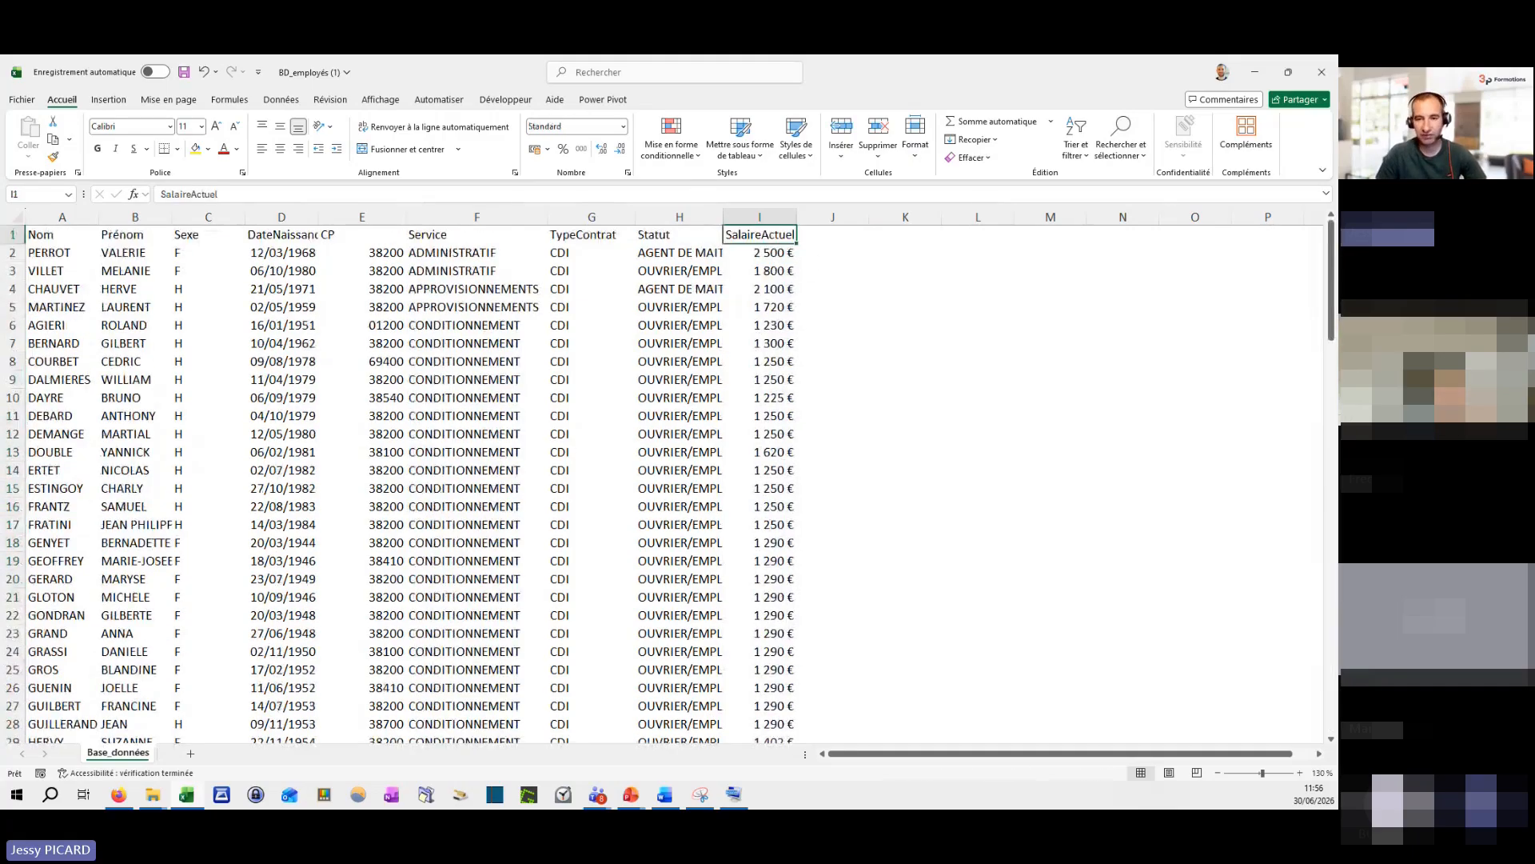
pyautogui.hotkey('alt', 'Tab')
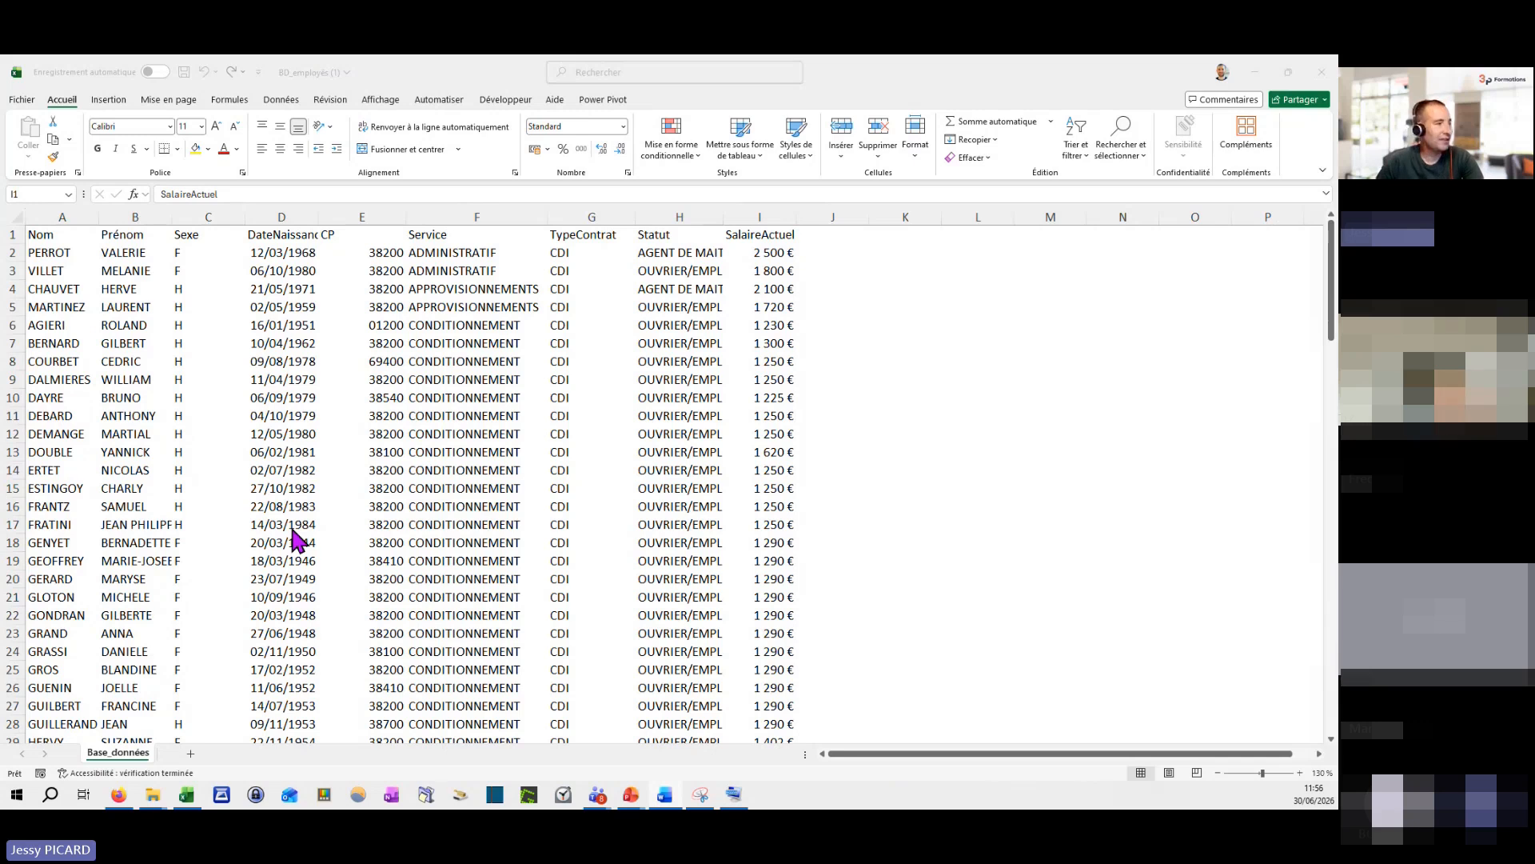
pyautogui.click(60, 260)
pyautogui.click(59, 256)
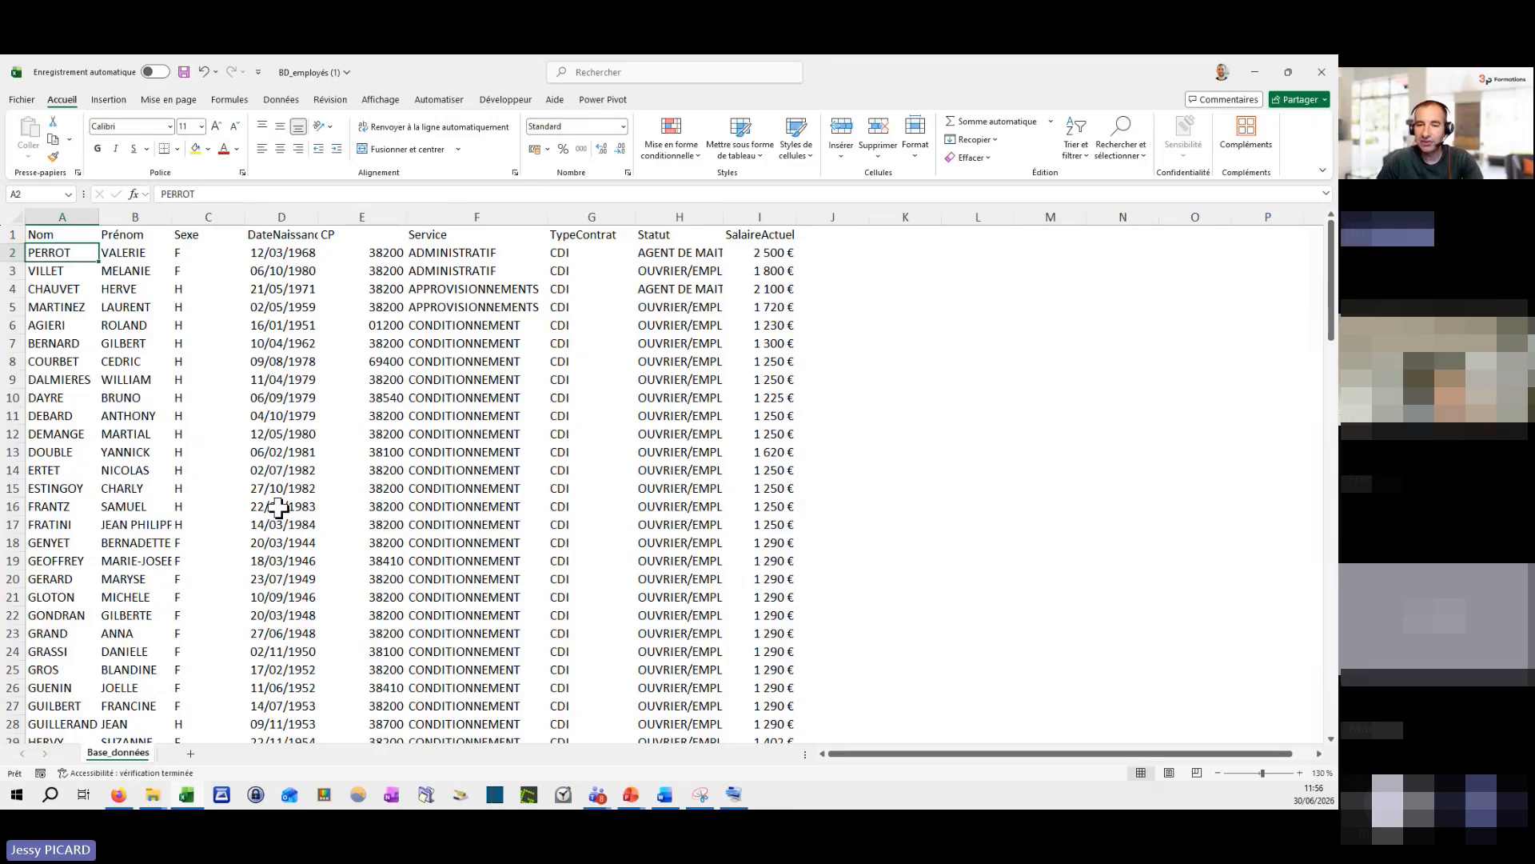
# Step: Sort the employee table by the Nom column from A to Z, extending the selection so the adjacent data is sorted too
pyautogui.click(66, 210)
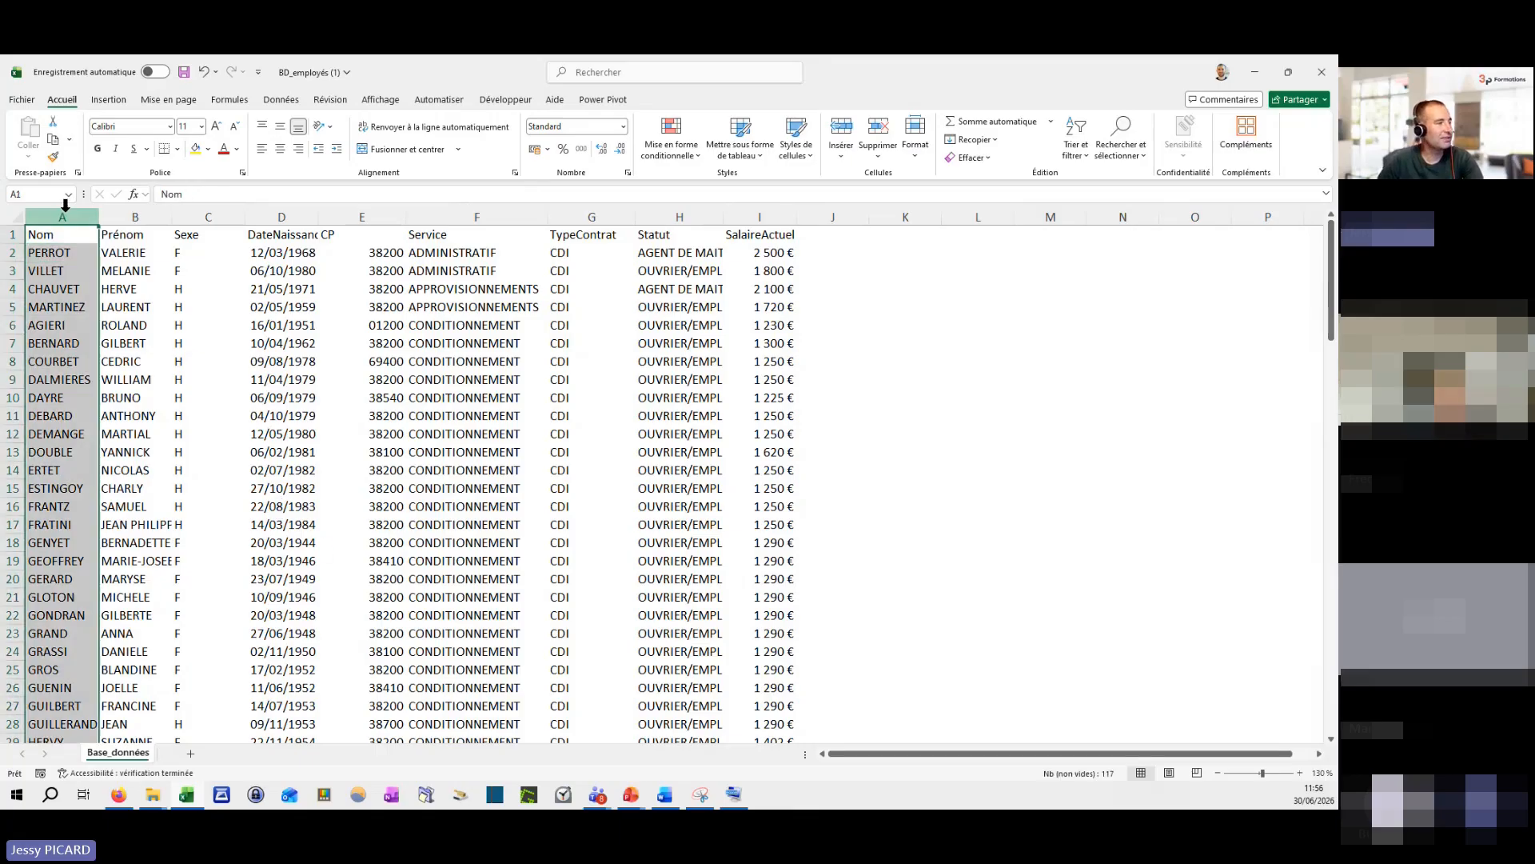
pyautogui.click(282, 98)
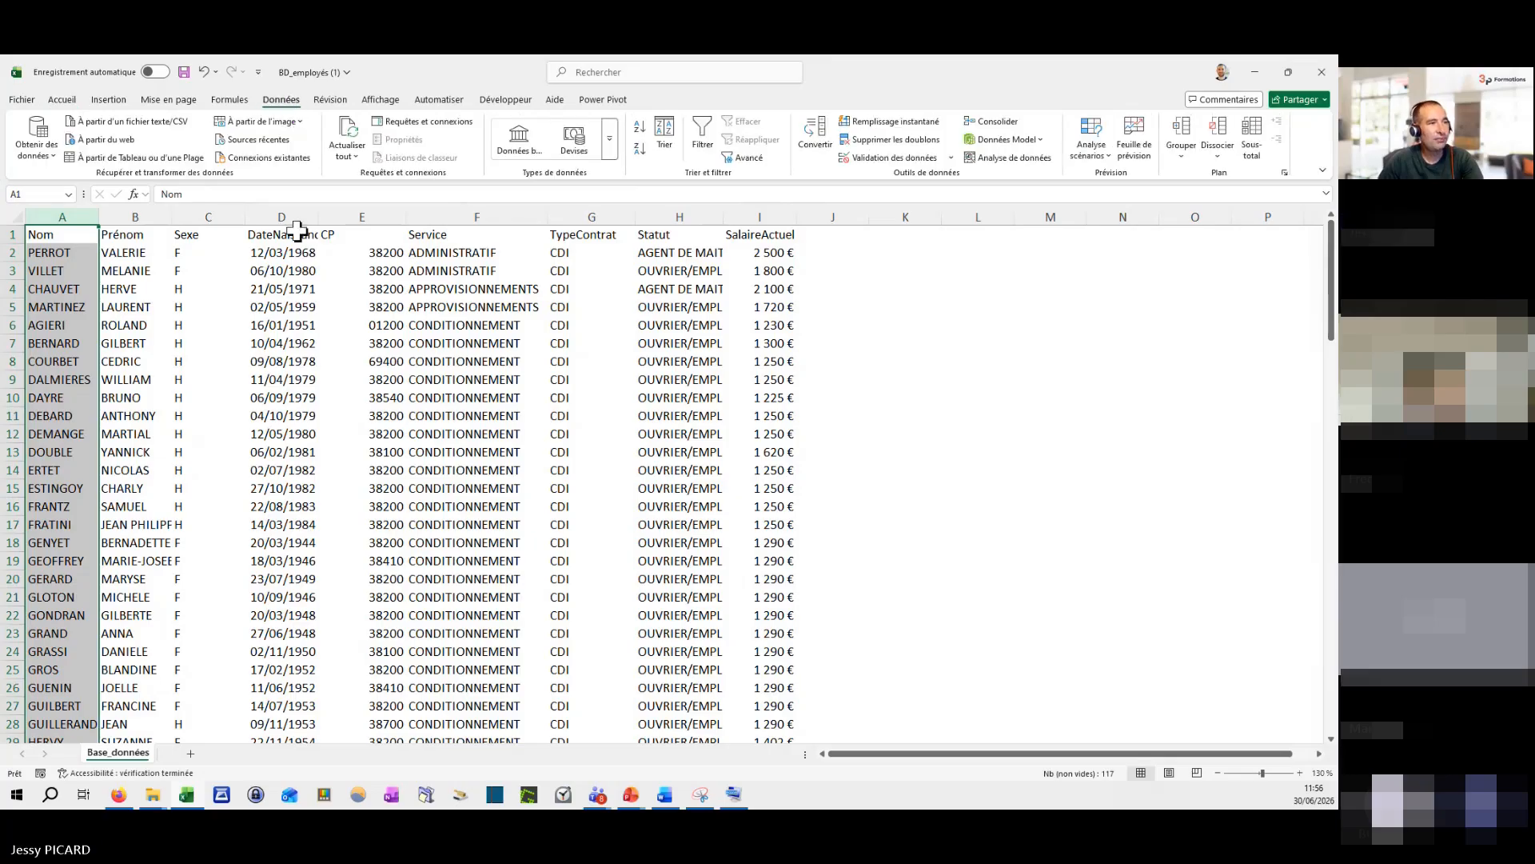
pyautogui.click(647, 148)
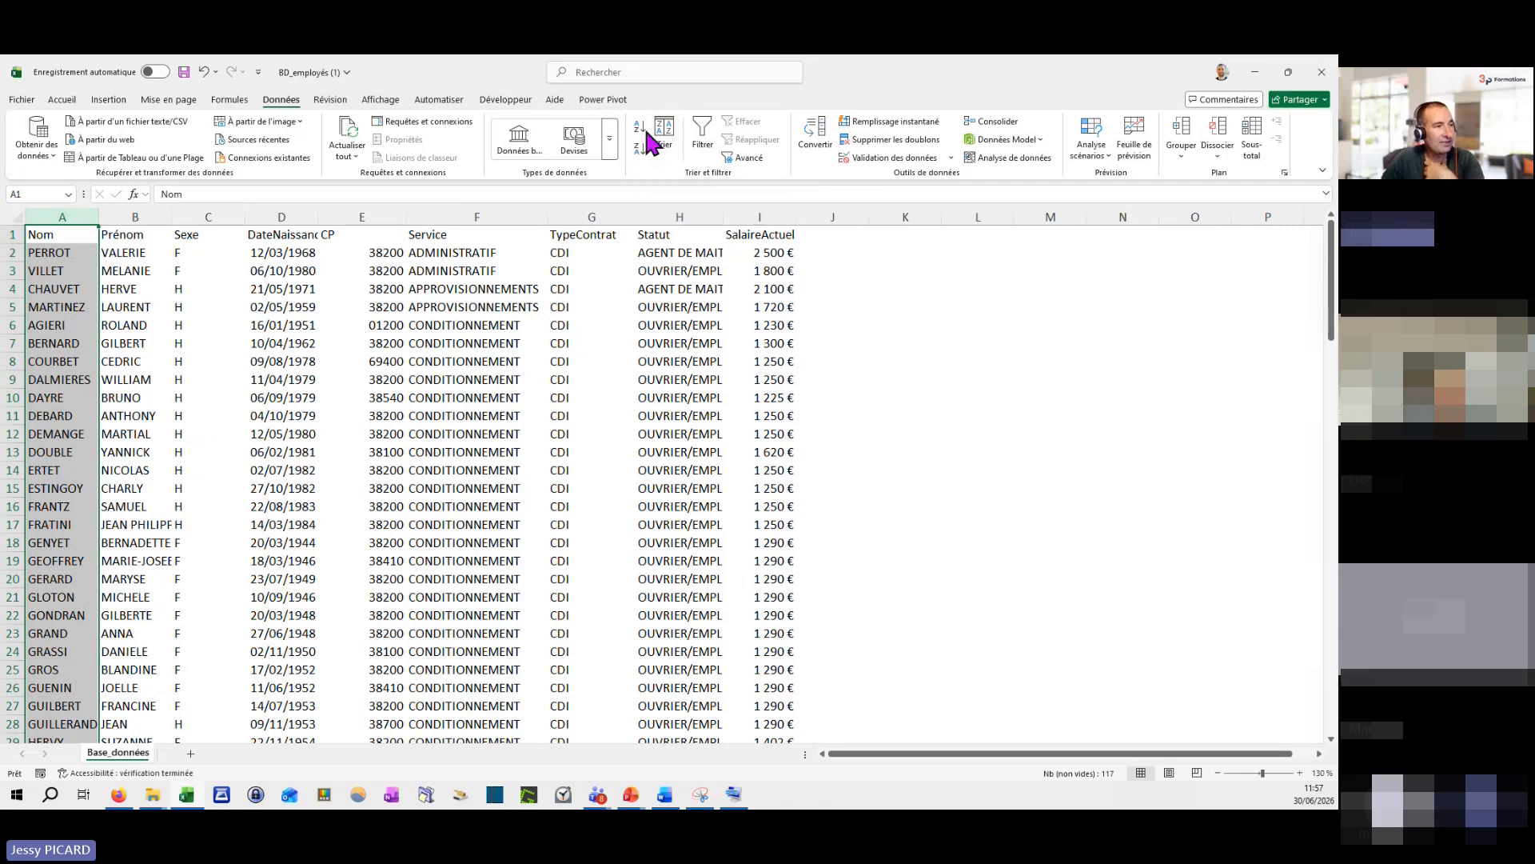
pyautogui.click(642, 136)
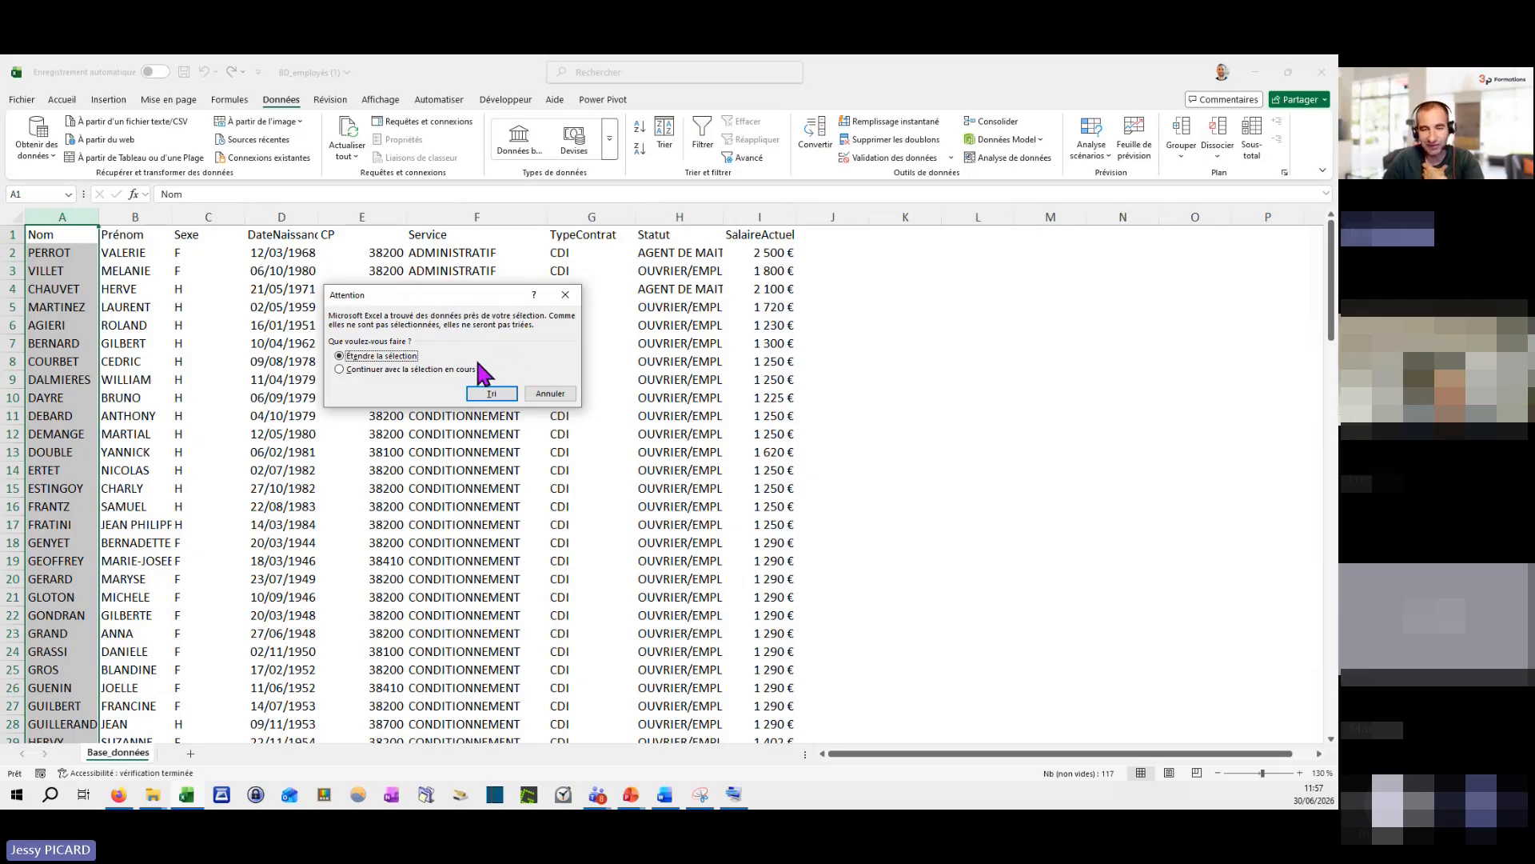
pyautogui.click(339, 369)
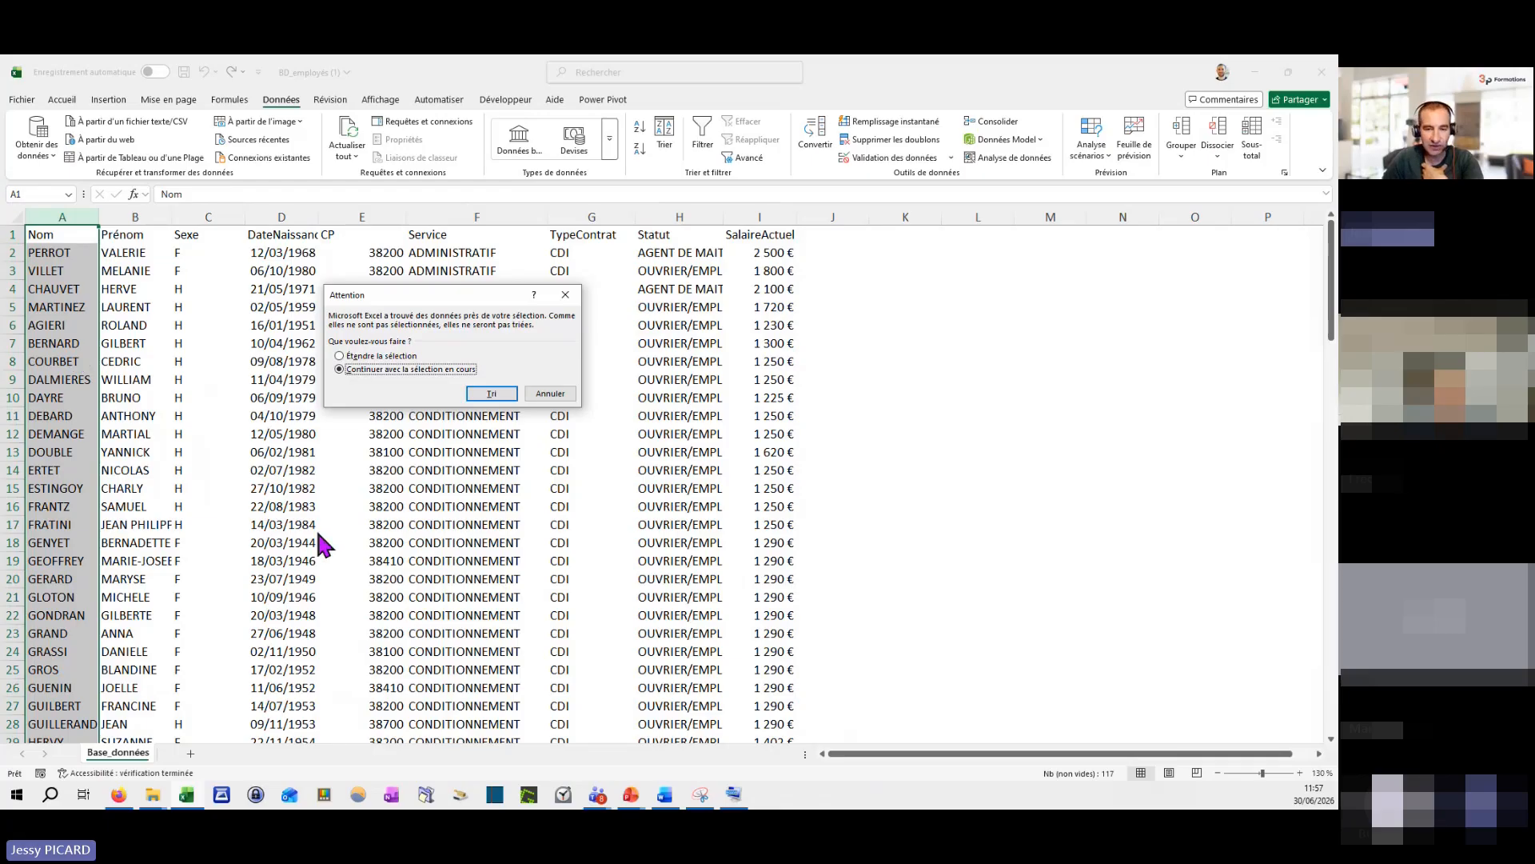
pyautogui.click(392, 356)
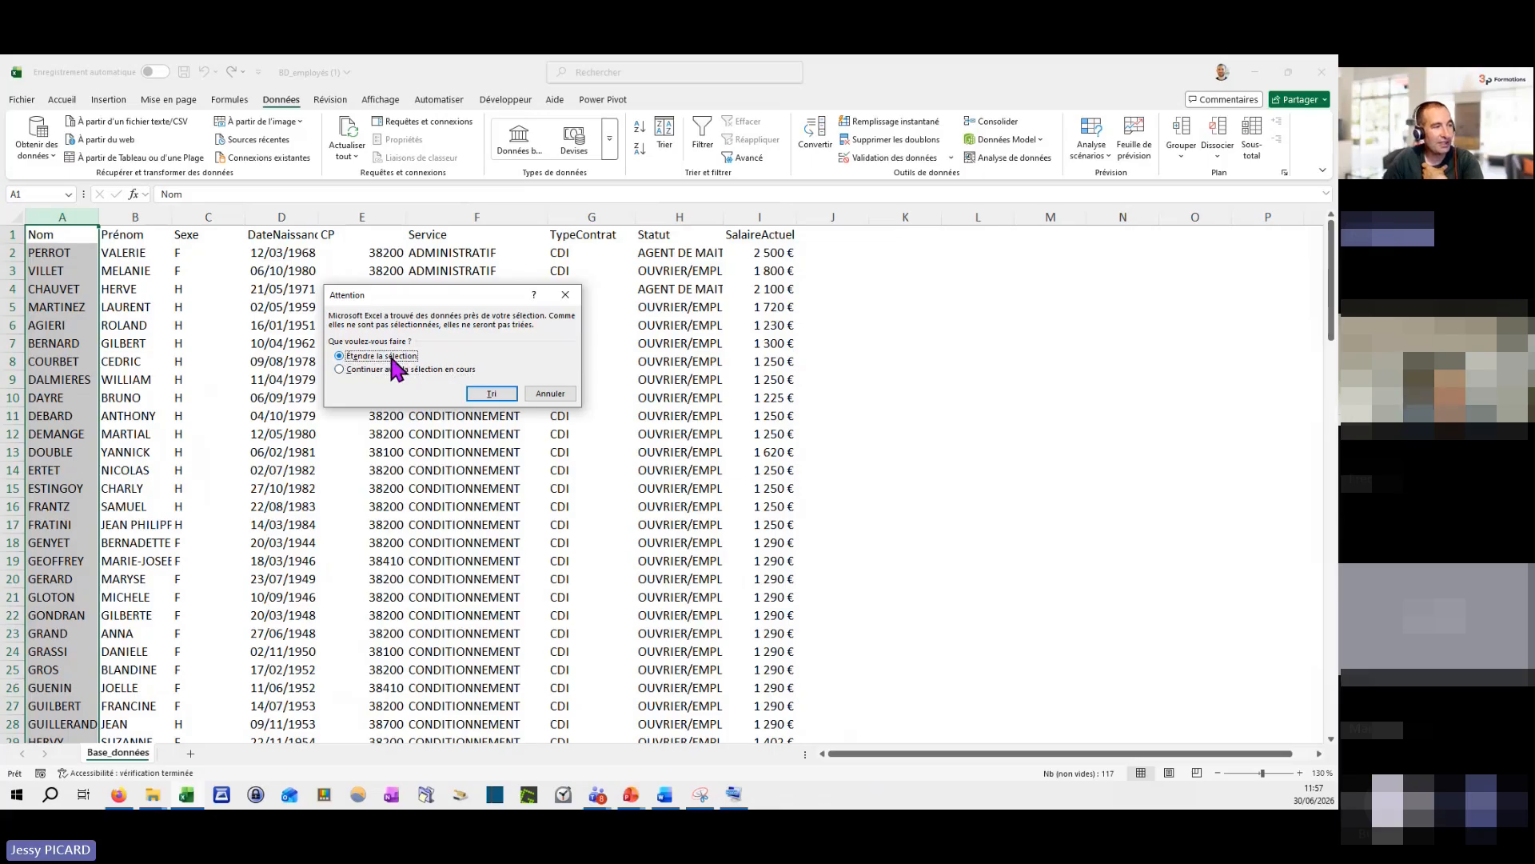
pyautogui.click(487, 395)
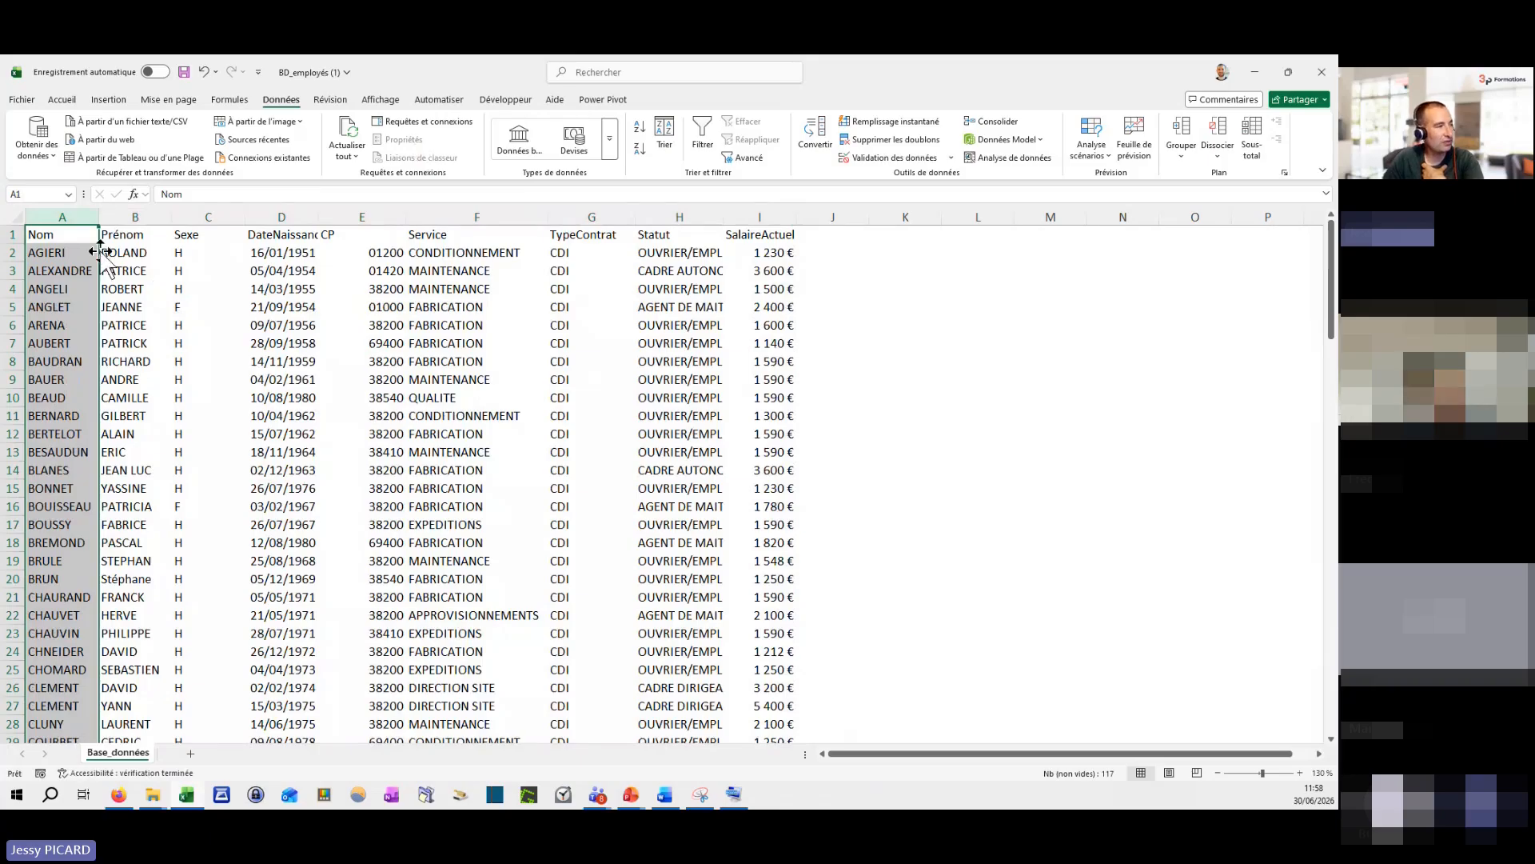
# Step: Apply a custom sort by Nom on cell values from A to Z, keeping the option that the data has headers
pyautogui.click(68, 239)
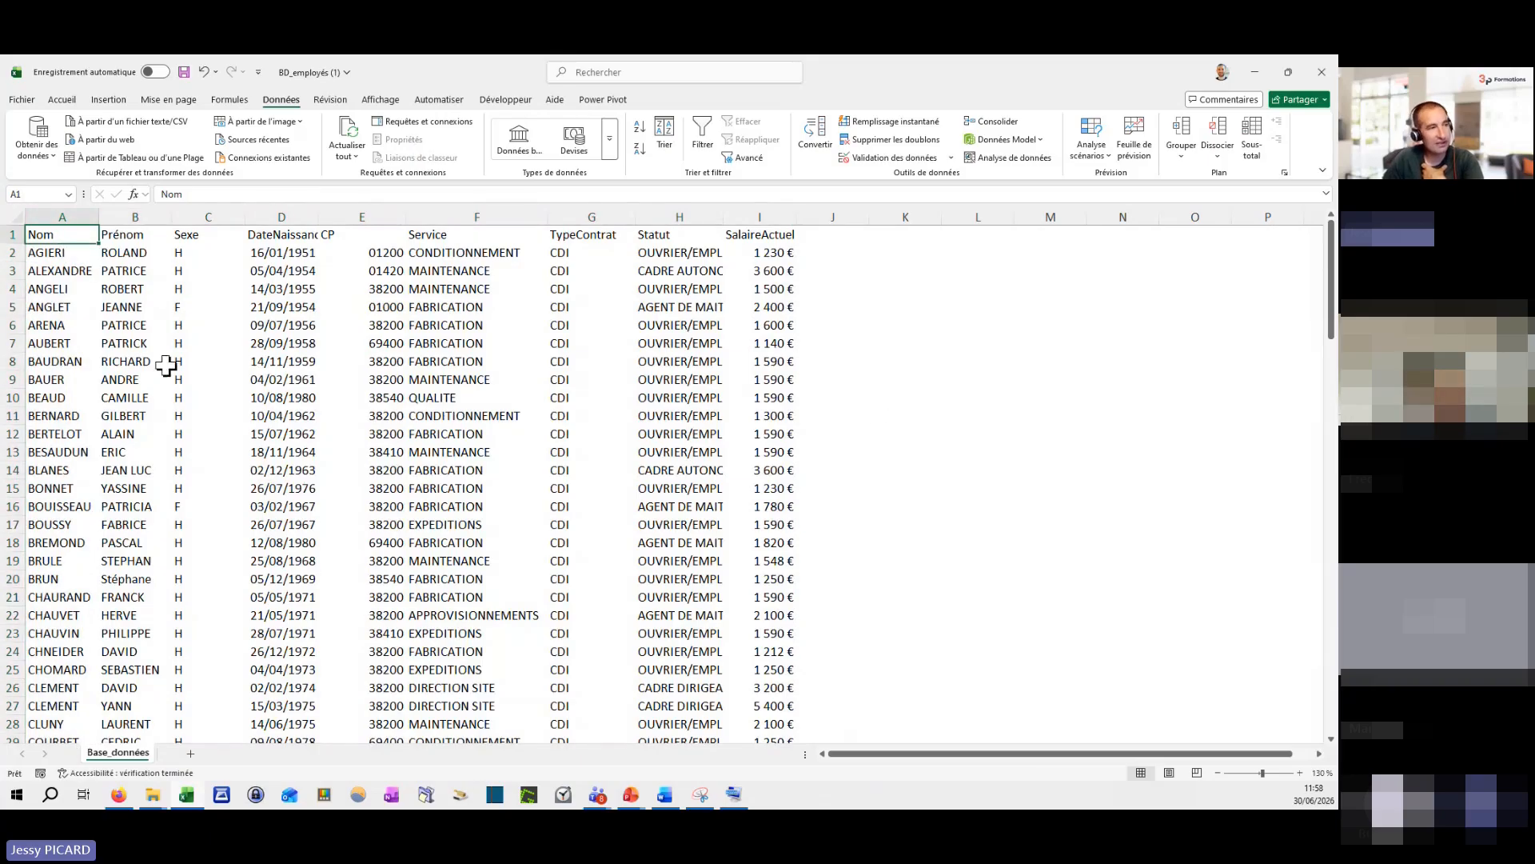
pyautogui.click(666, 138)
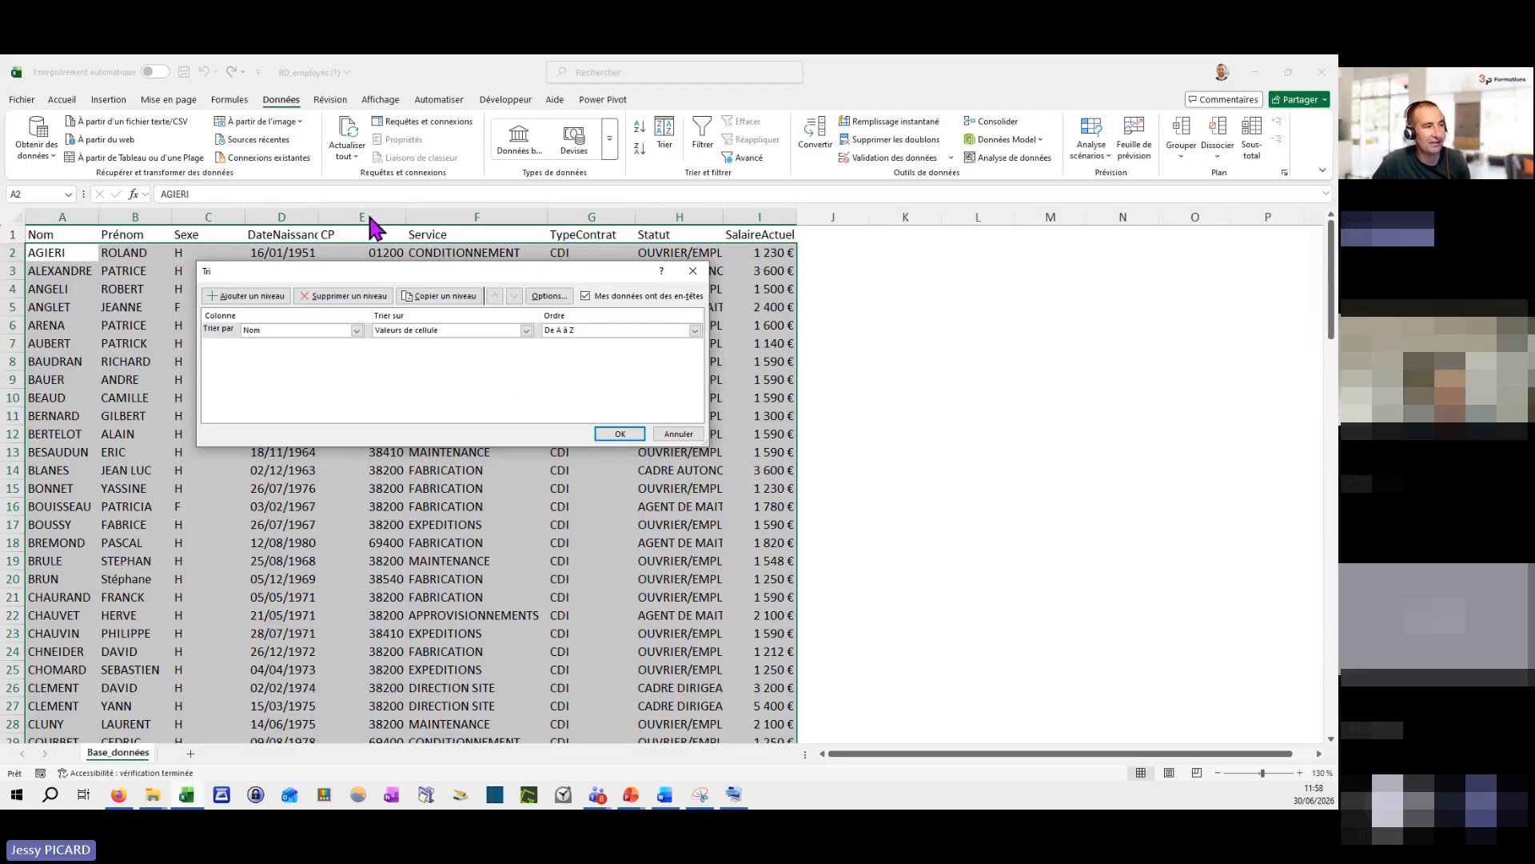
pyautogui.click(586, 296)
pyautogui.click(586, 295)
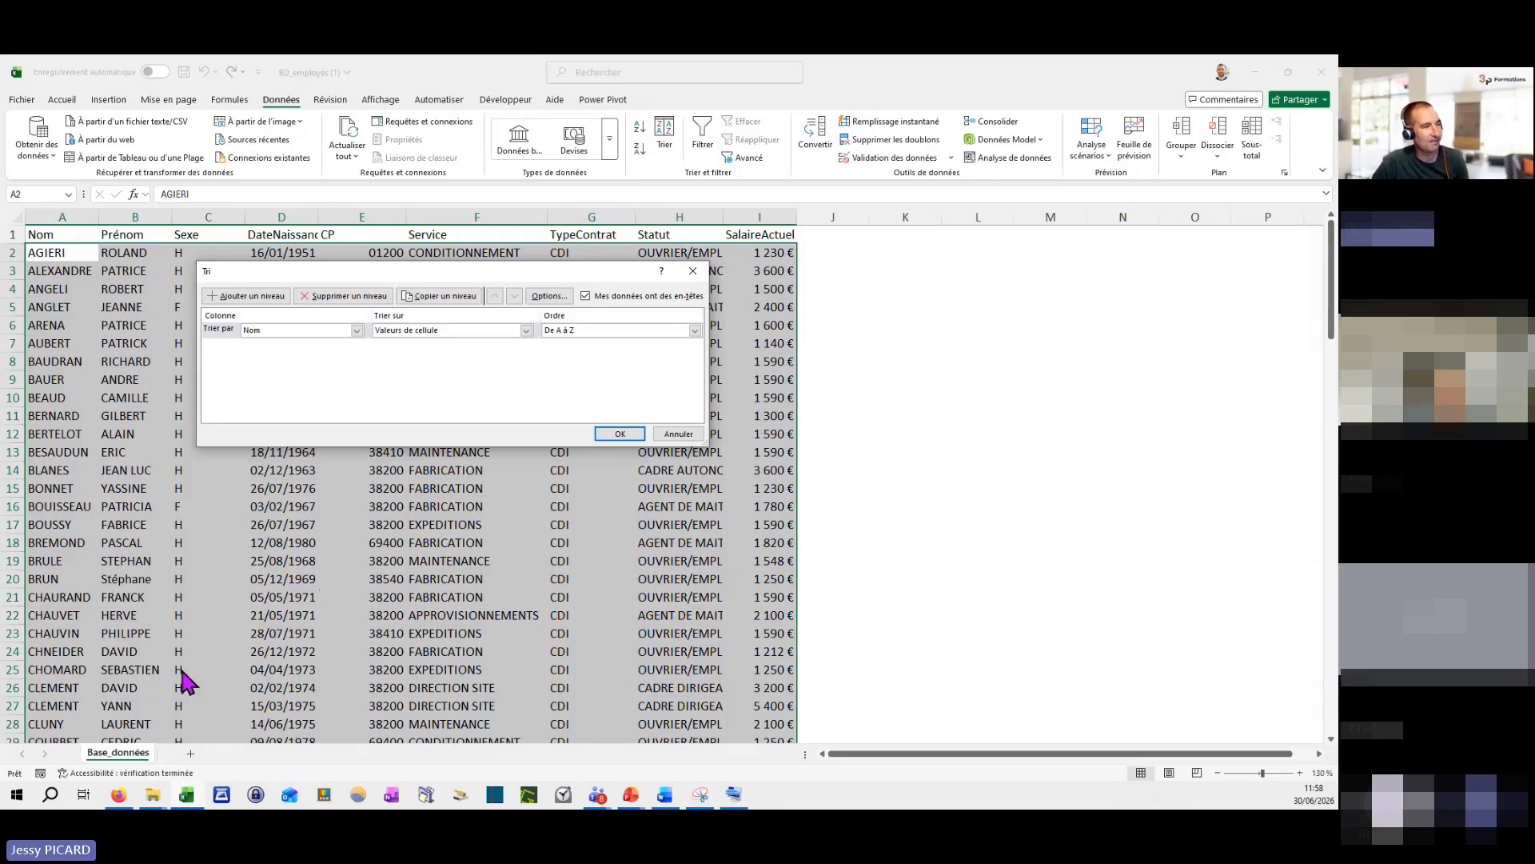
pyautogui.click(357, 329)
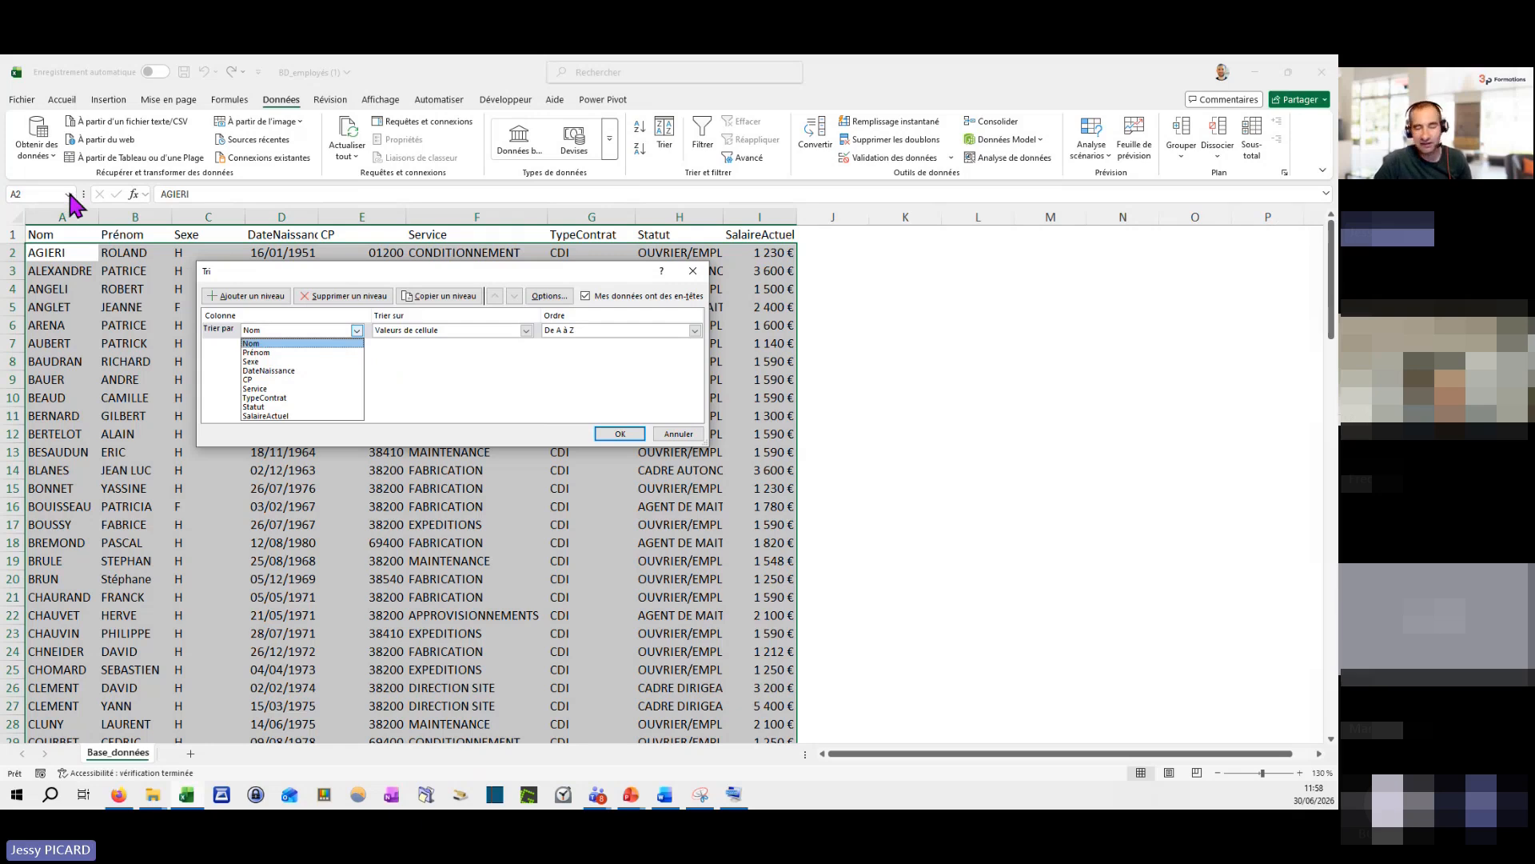
pyautogui.click(535, 396)
pyautogui.click(576, 331)
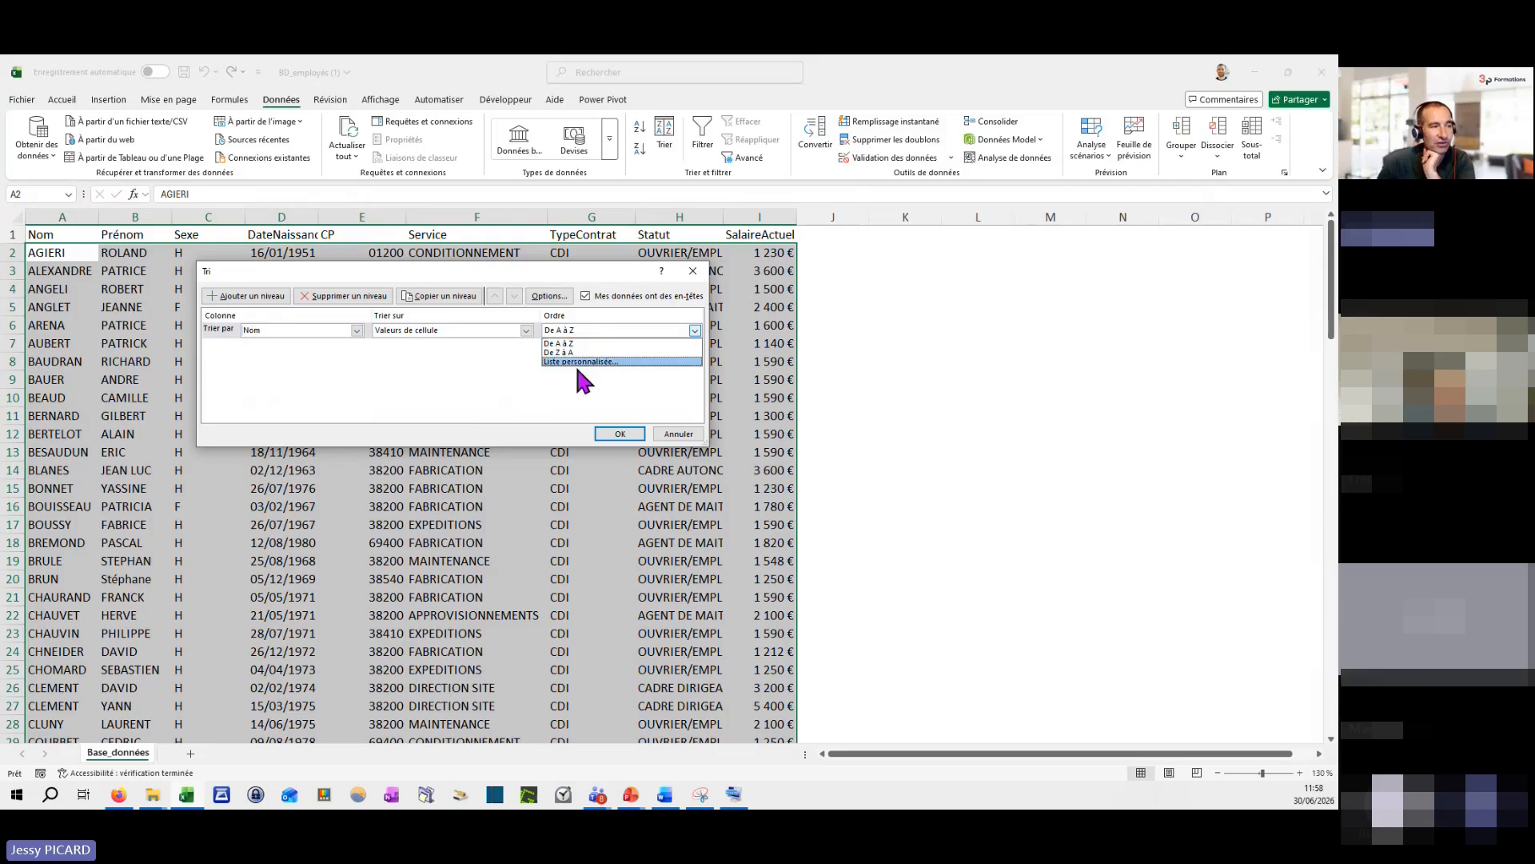
pyautogui.click(475, 392)
pyautogui.click(615, 434)
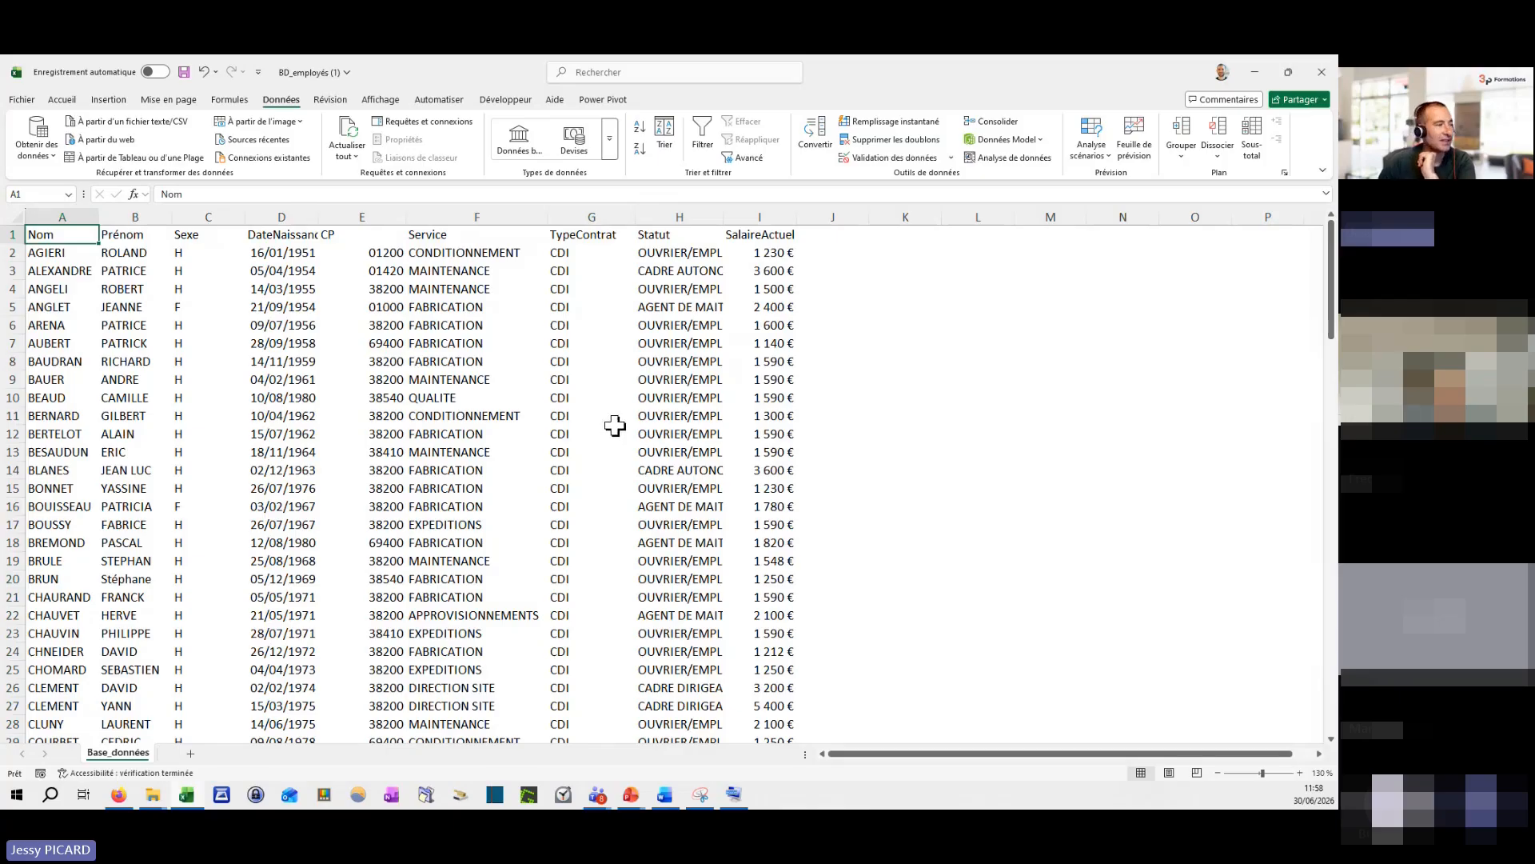
# Step: Add Statut as a sort level above Nom, both on cell values from A to Z, and apply the two-level sort
pyautogui.click(664, 133)
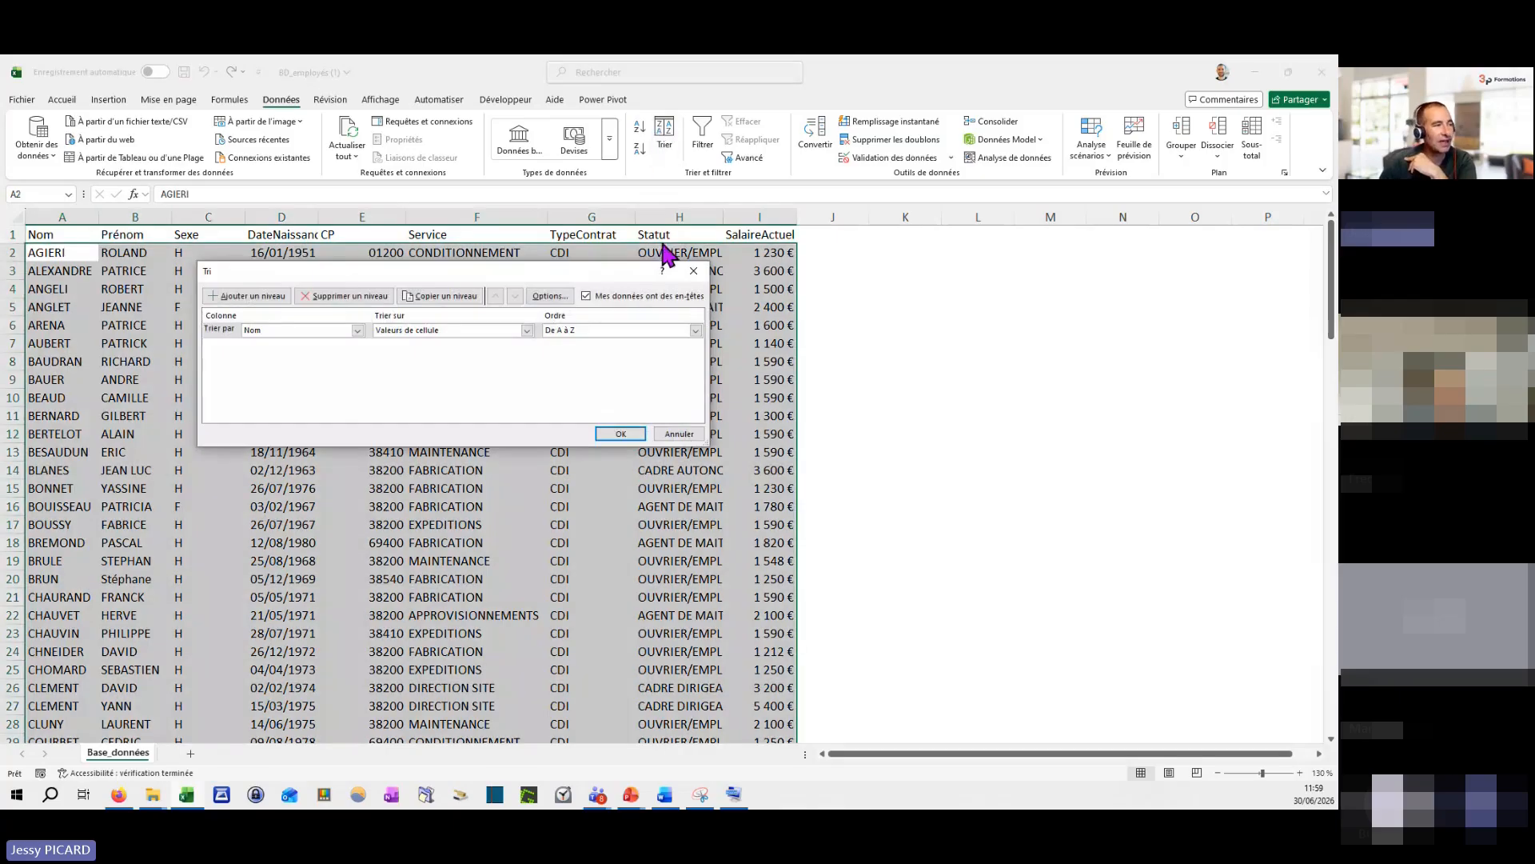
pyautogui.click(251, 297)
pyautogui.click(357, 346)
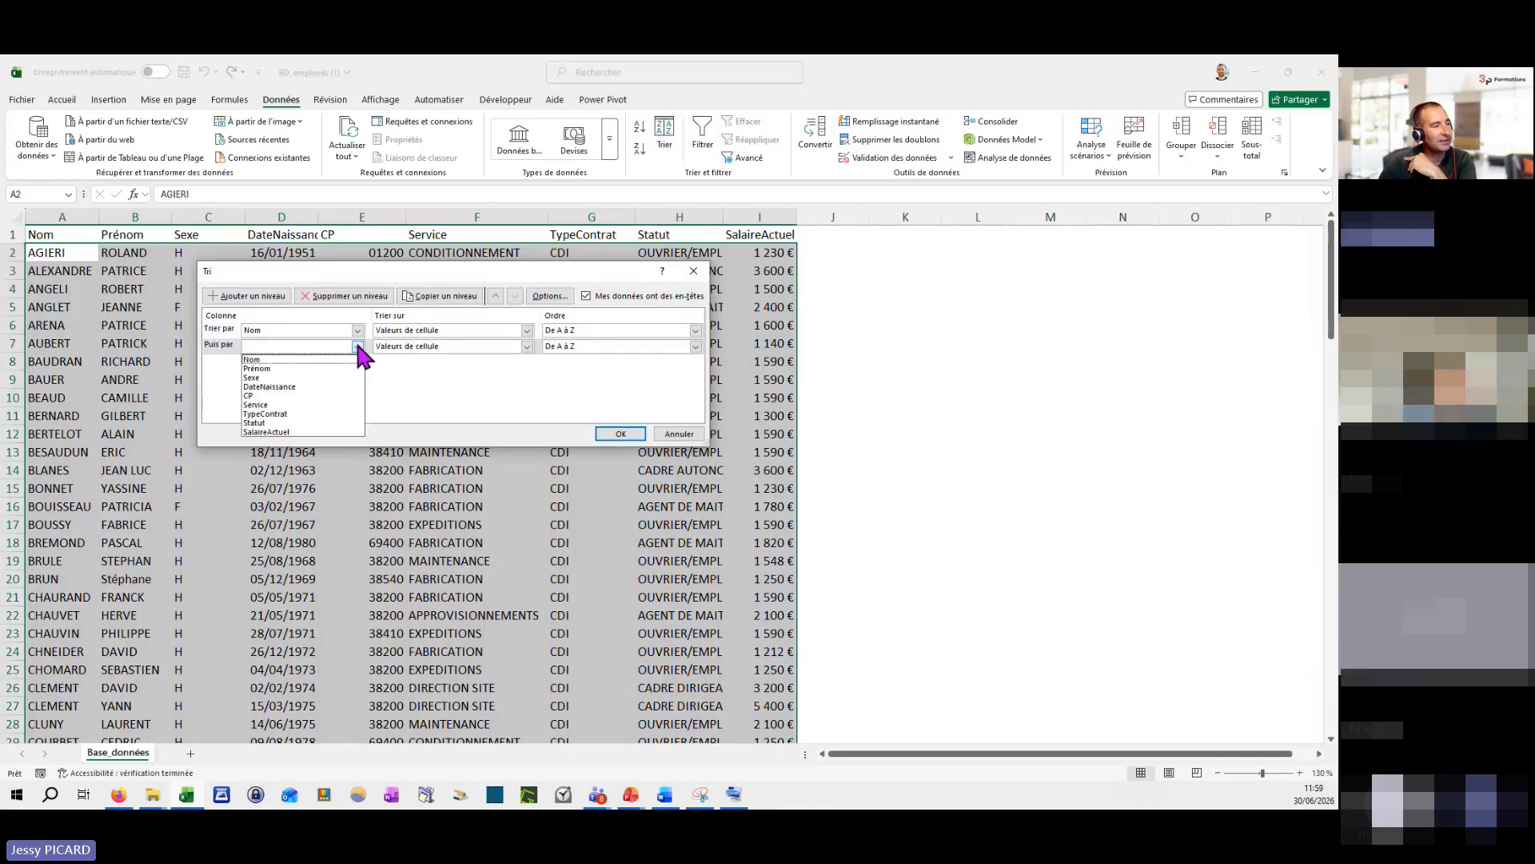
pyautogui.click(315, 421)
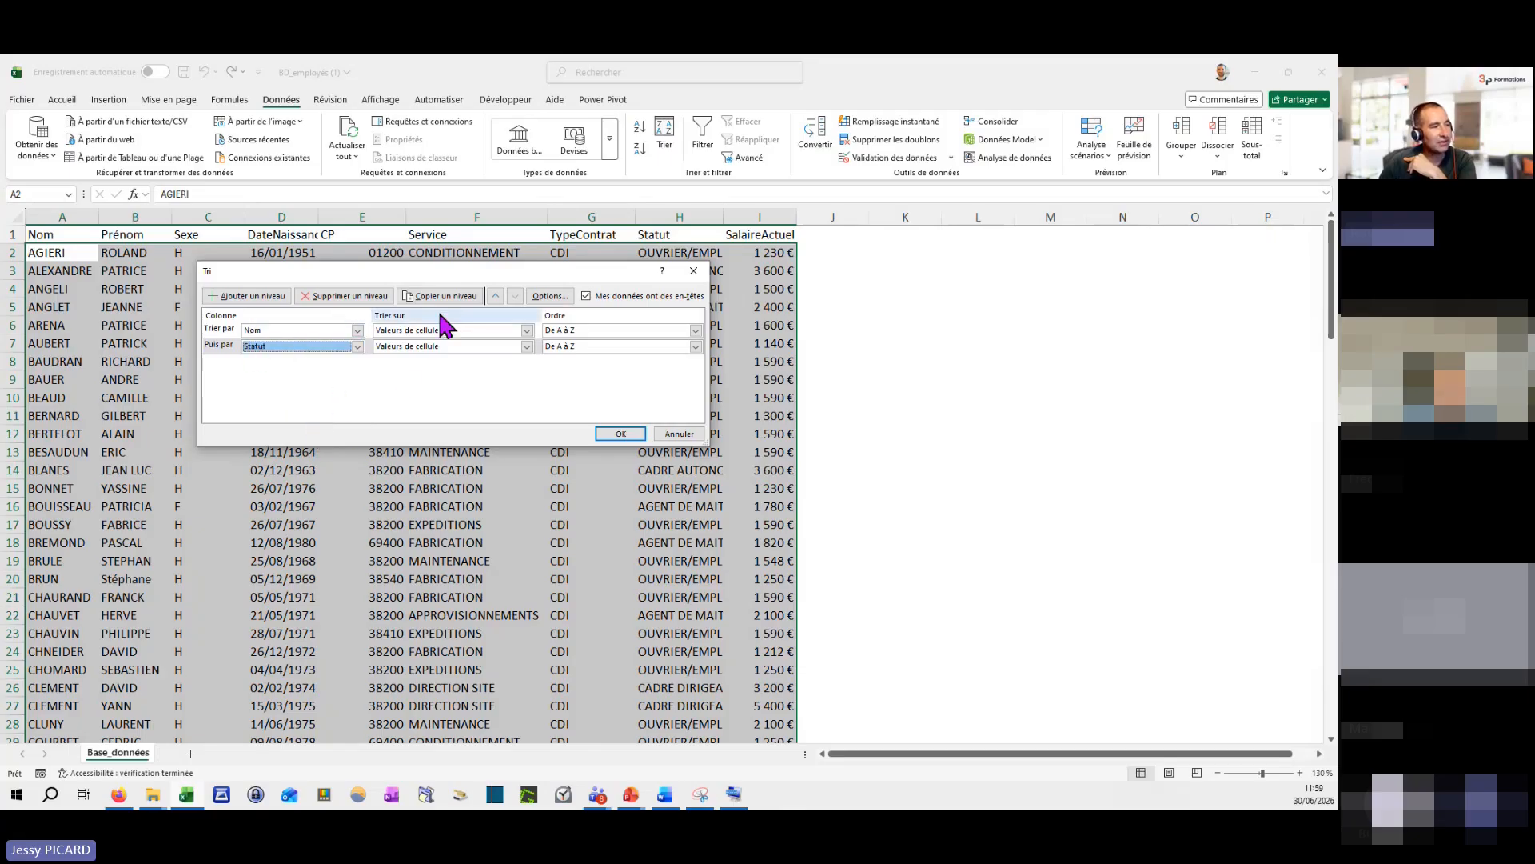
pyautogui.click(496, 296)
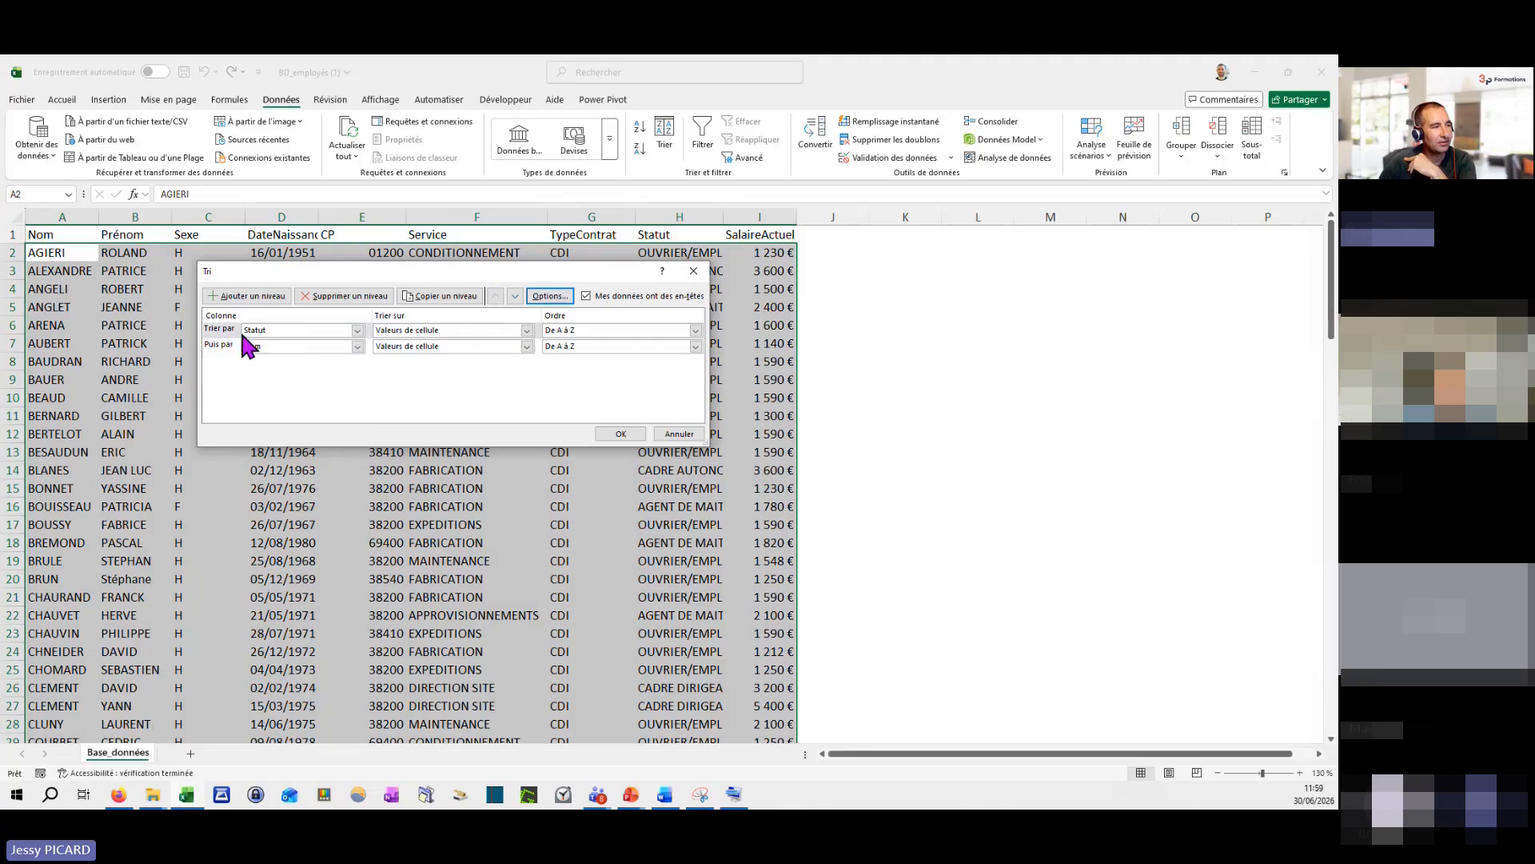
pyautogui.click(515, 297)
pyautogui.click(501, 296)
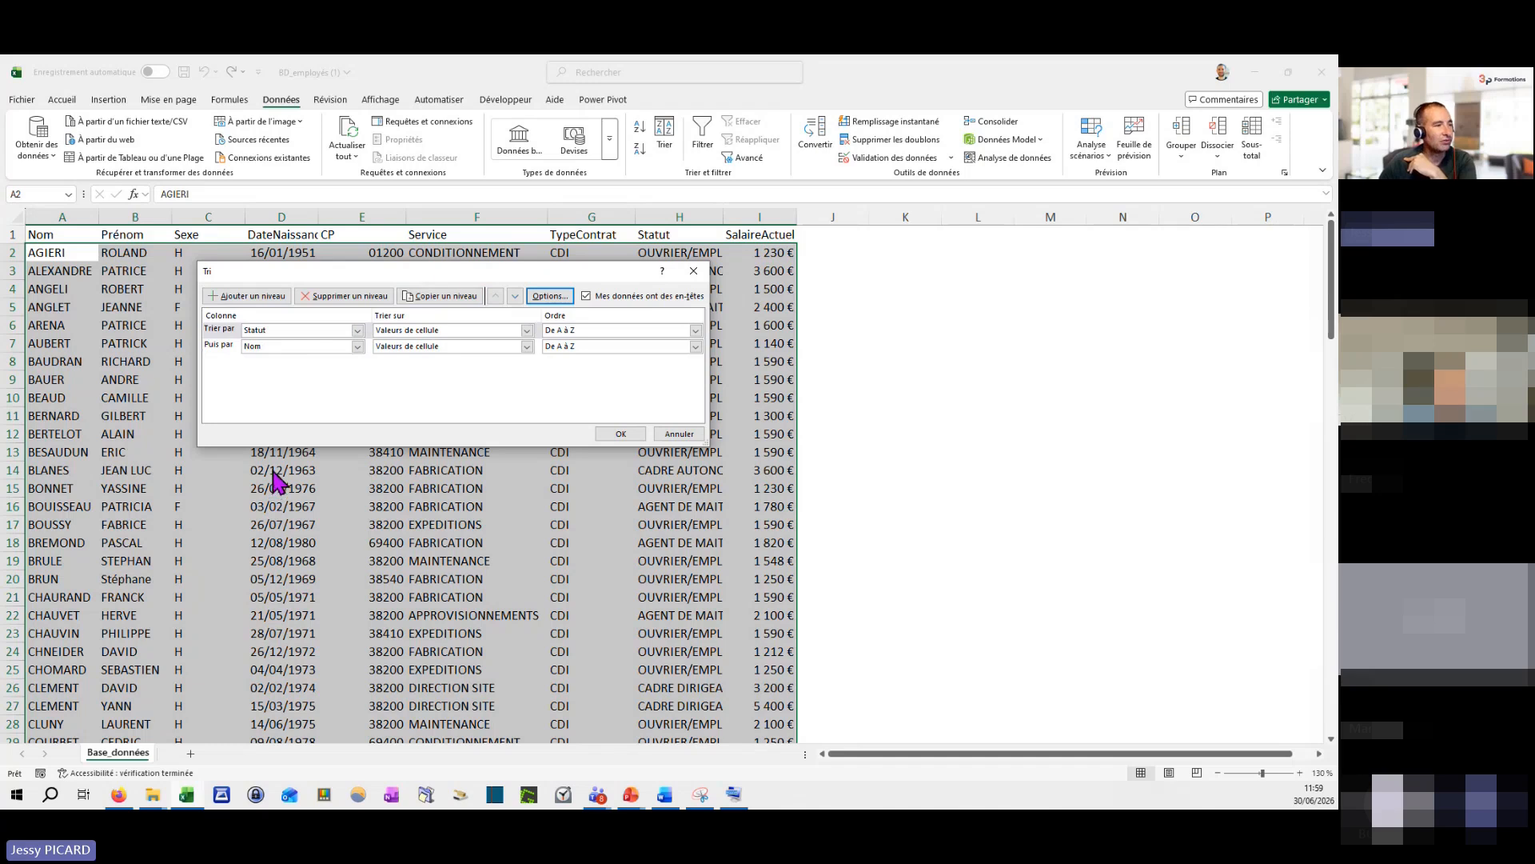
pyautogui.moveTo(448, 271); pyautogui.dragTo(310, 334)
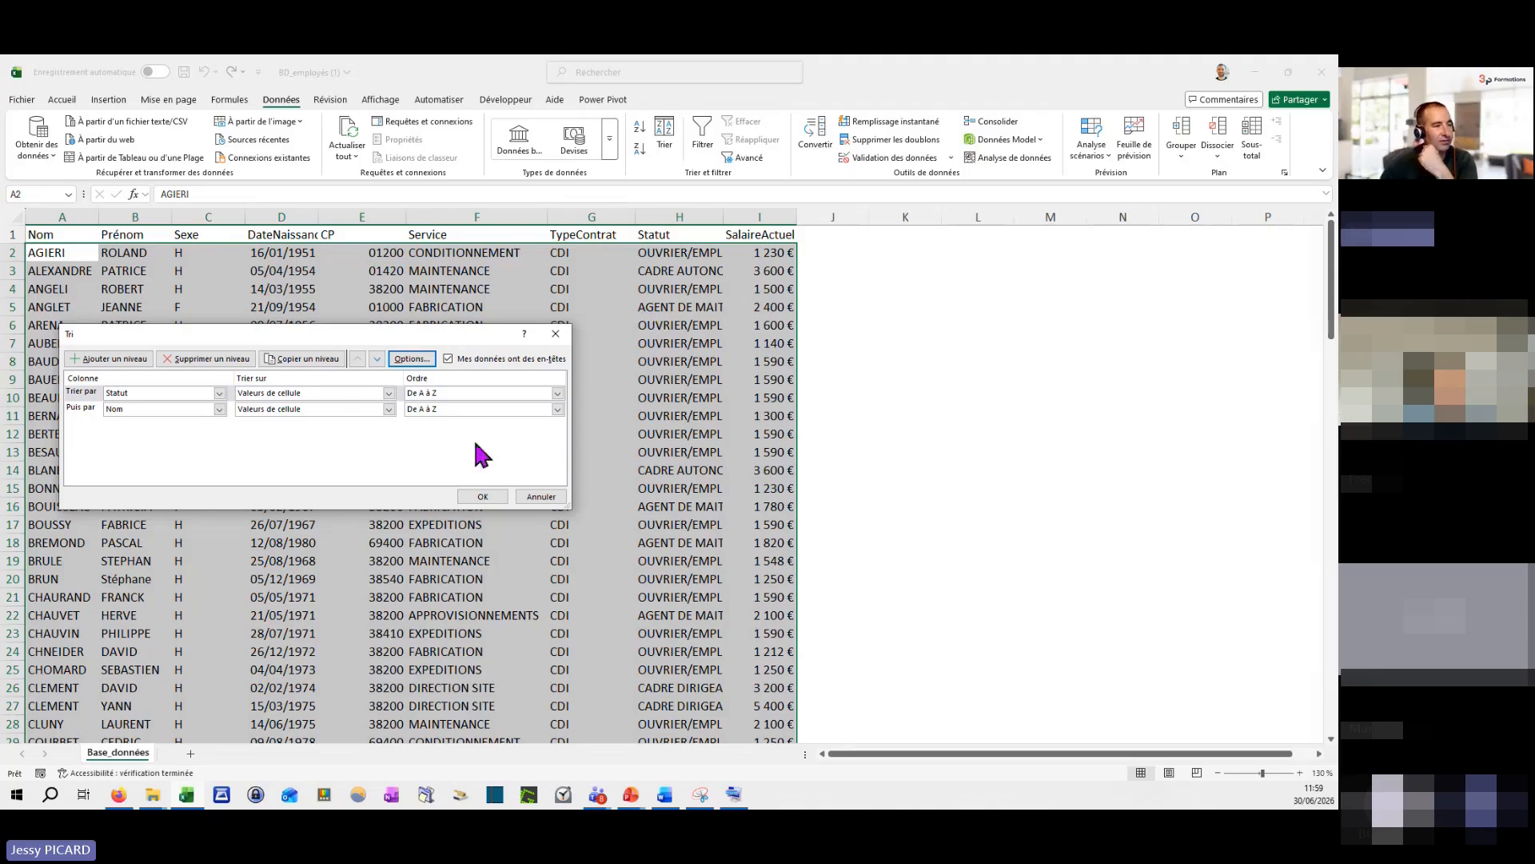
pyautogui.click(483, 498)
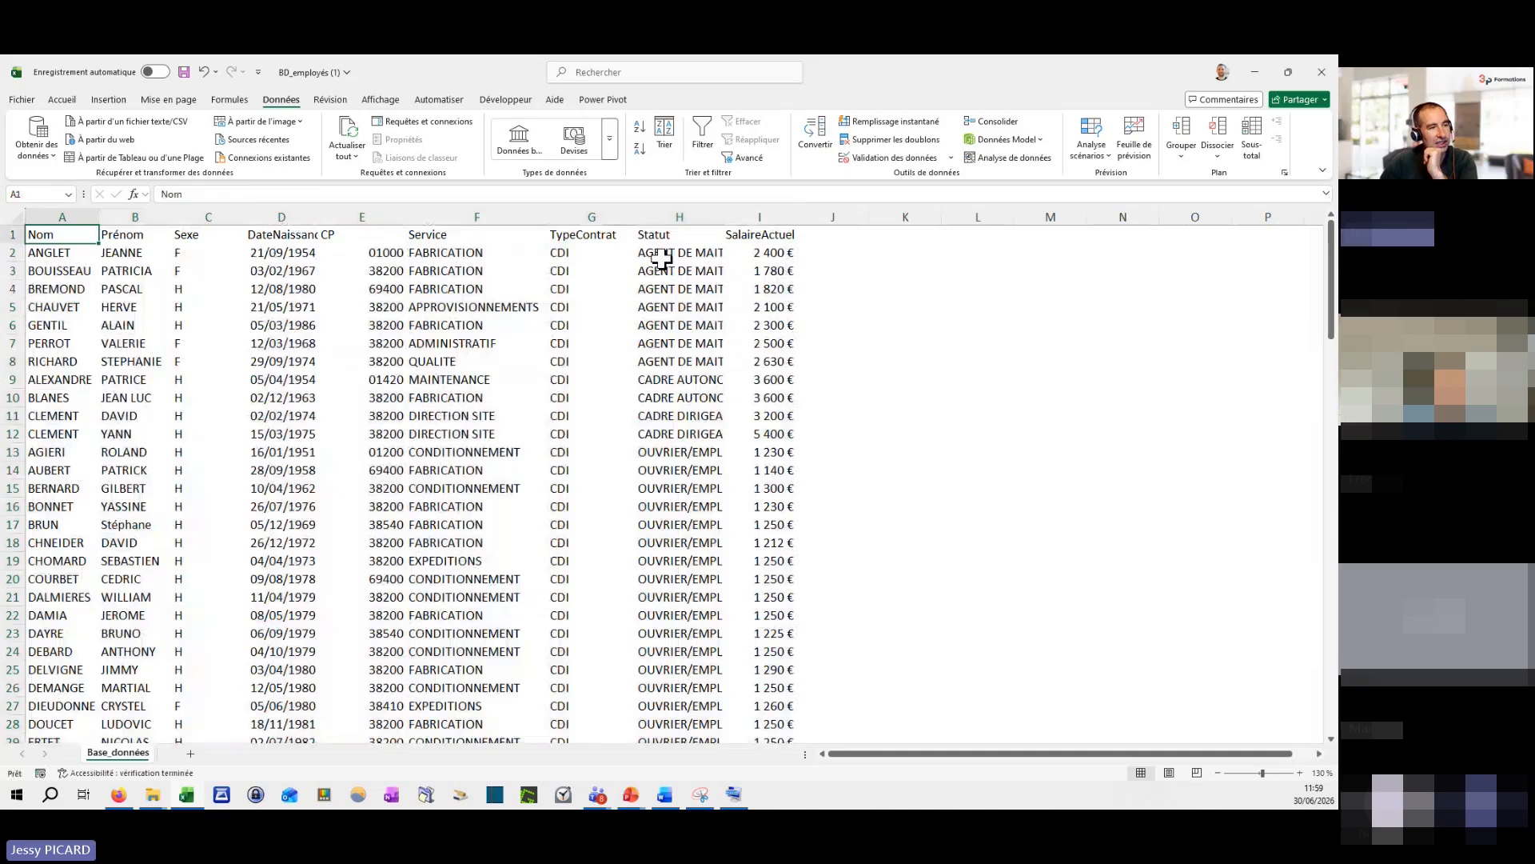
# Step: Examine the sorted rows for each Statut group and review the custom sort's Statut and Nom levels
pyautogui.moveTo(661, 258); pyautogui.dragTo(4, 346)
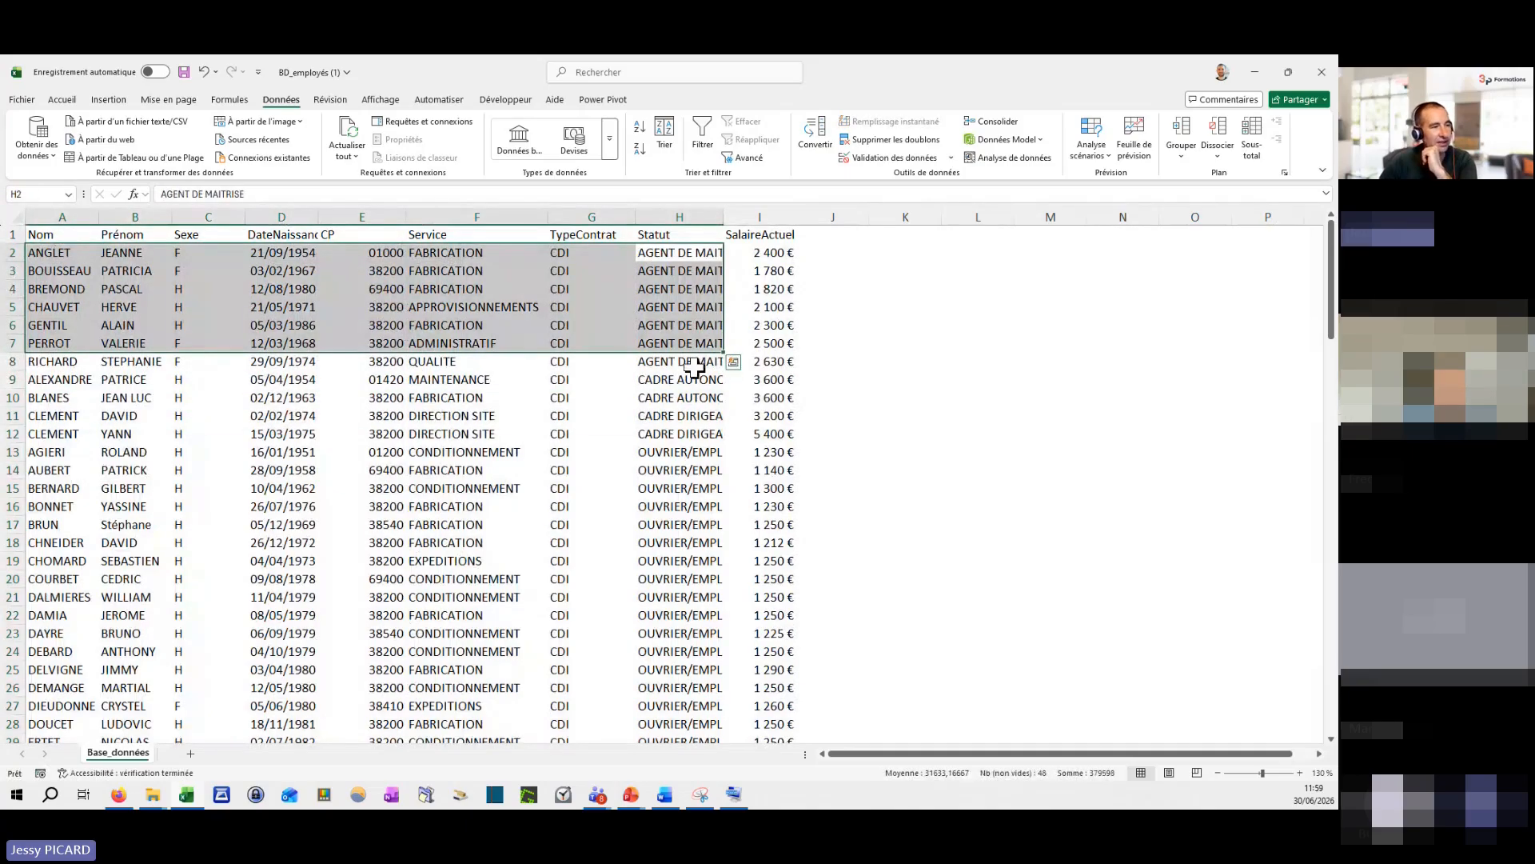
pyautogui.moveTo(693, 371); pyautogui.dragTo(56, 388)
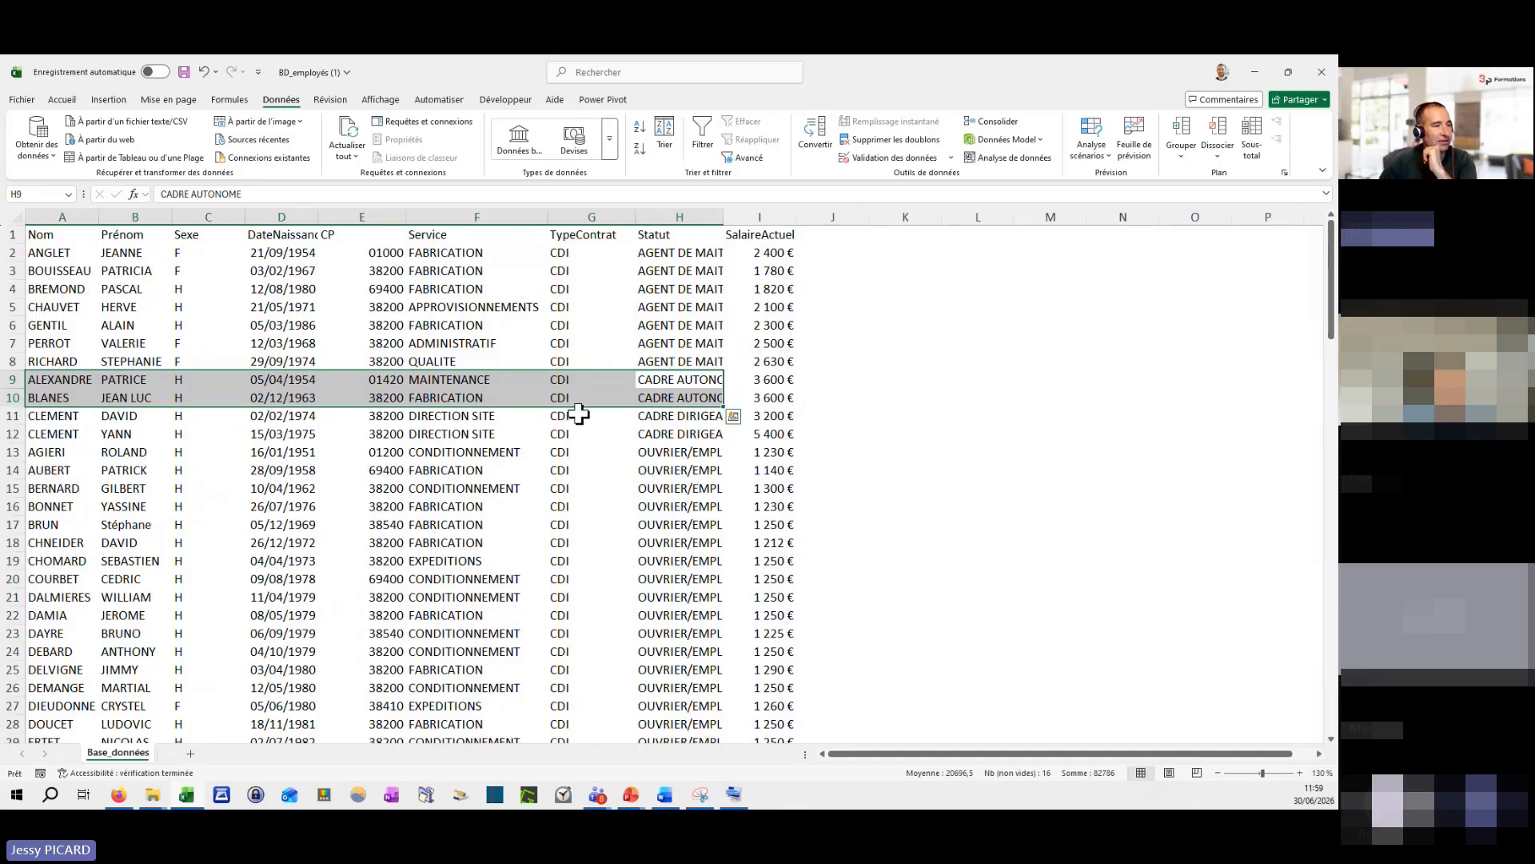
pyautogui.moveTo(656, 416); pyautogui.dragTo(656, 435)
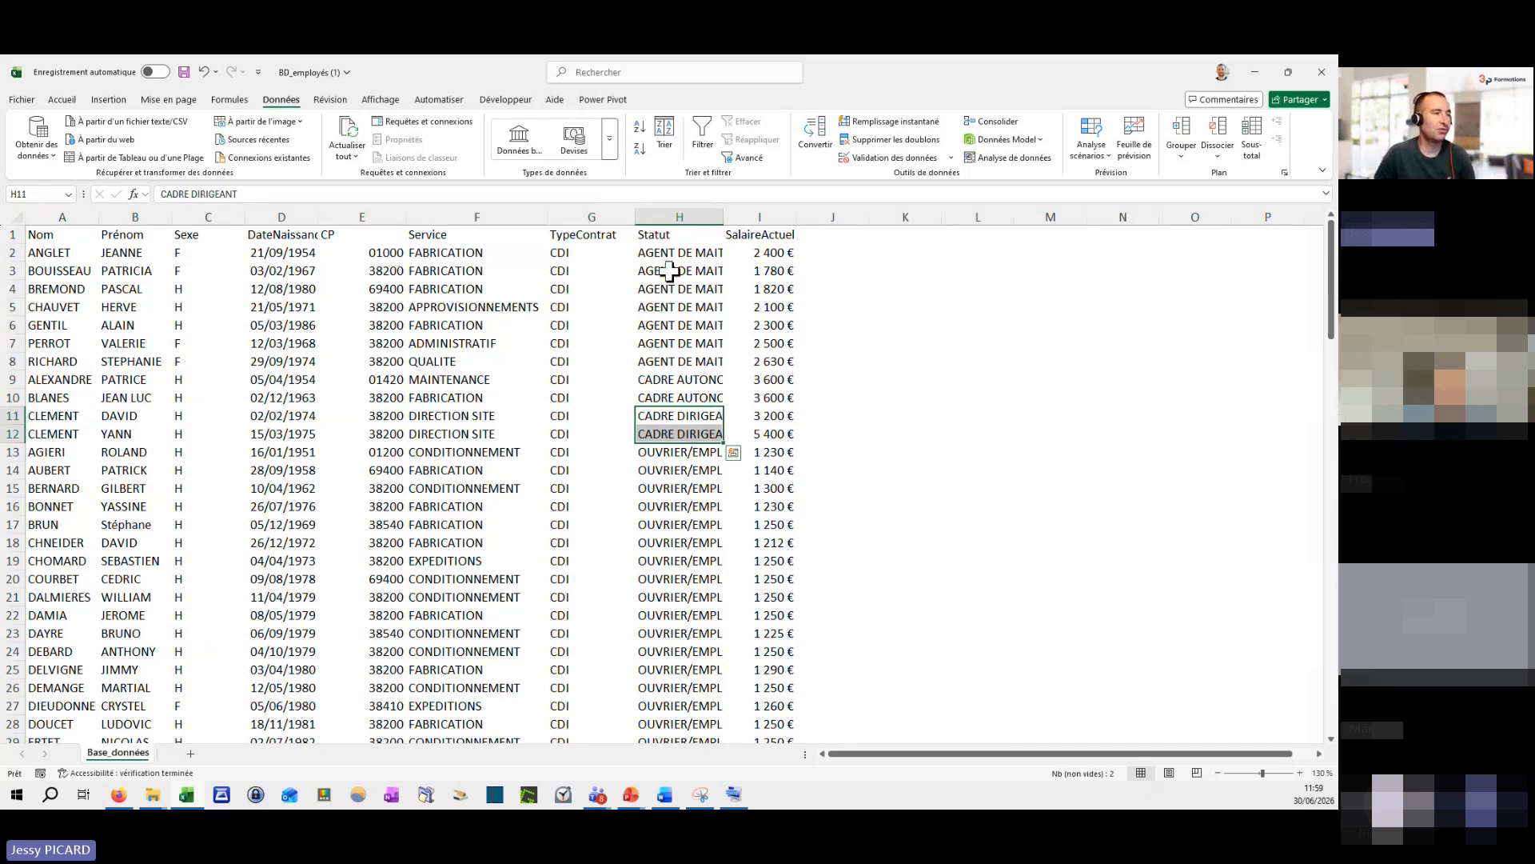
pyautogui.click(678, 322)
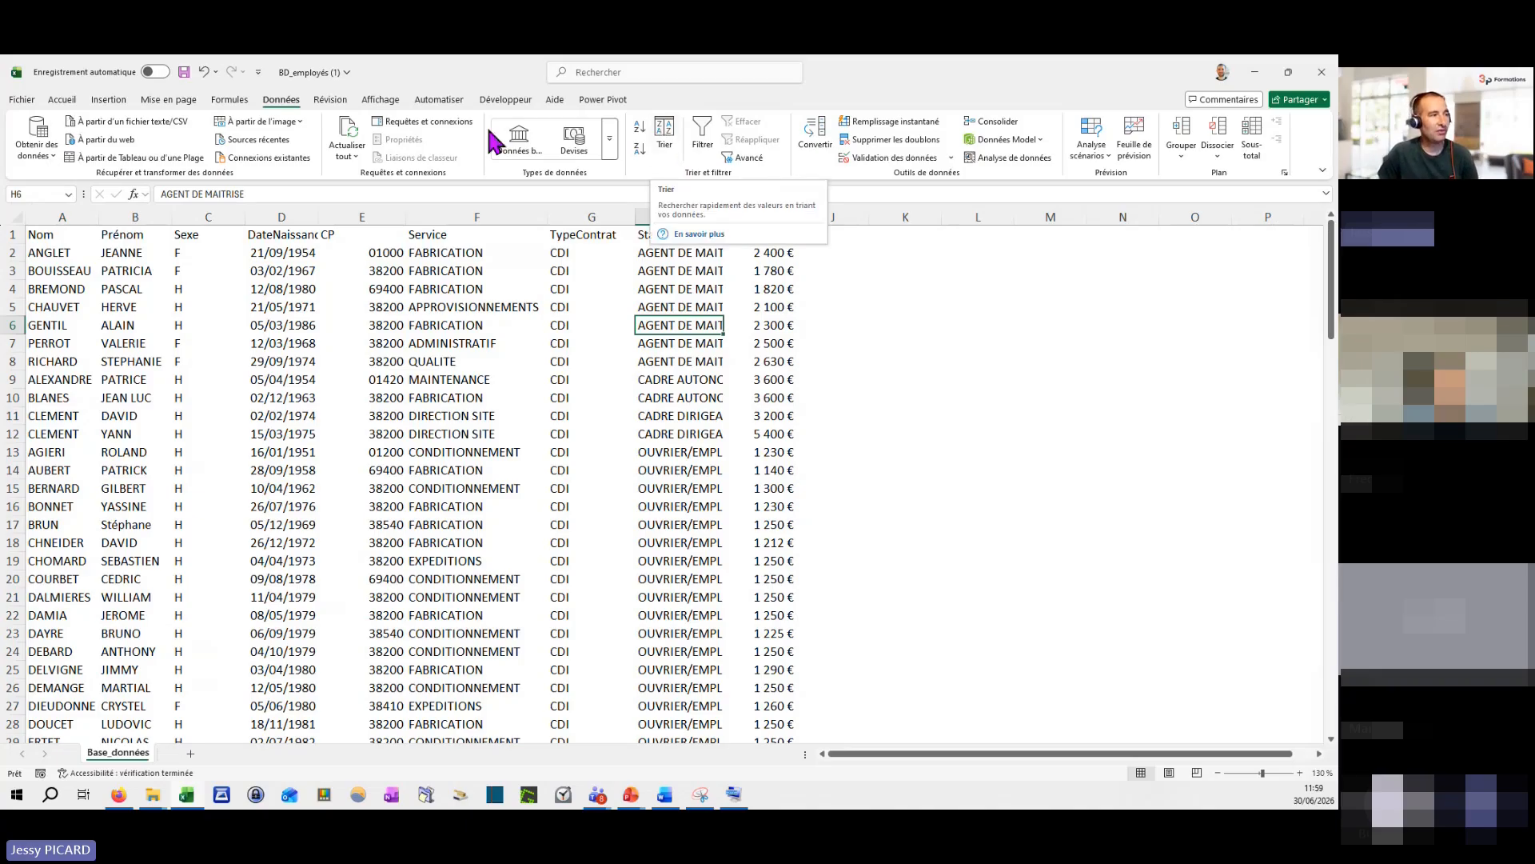
pyautogui.click(666, 136)
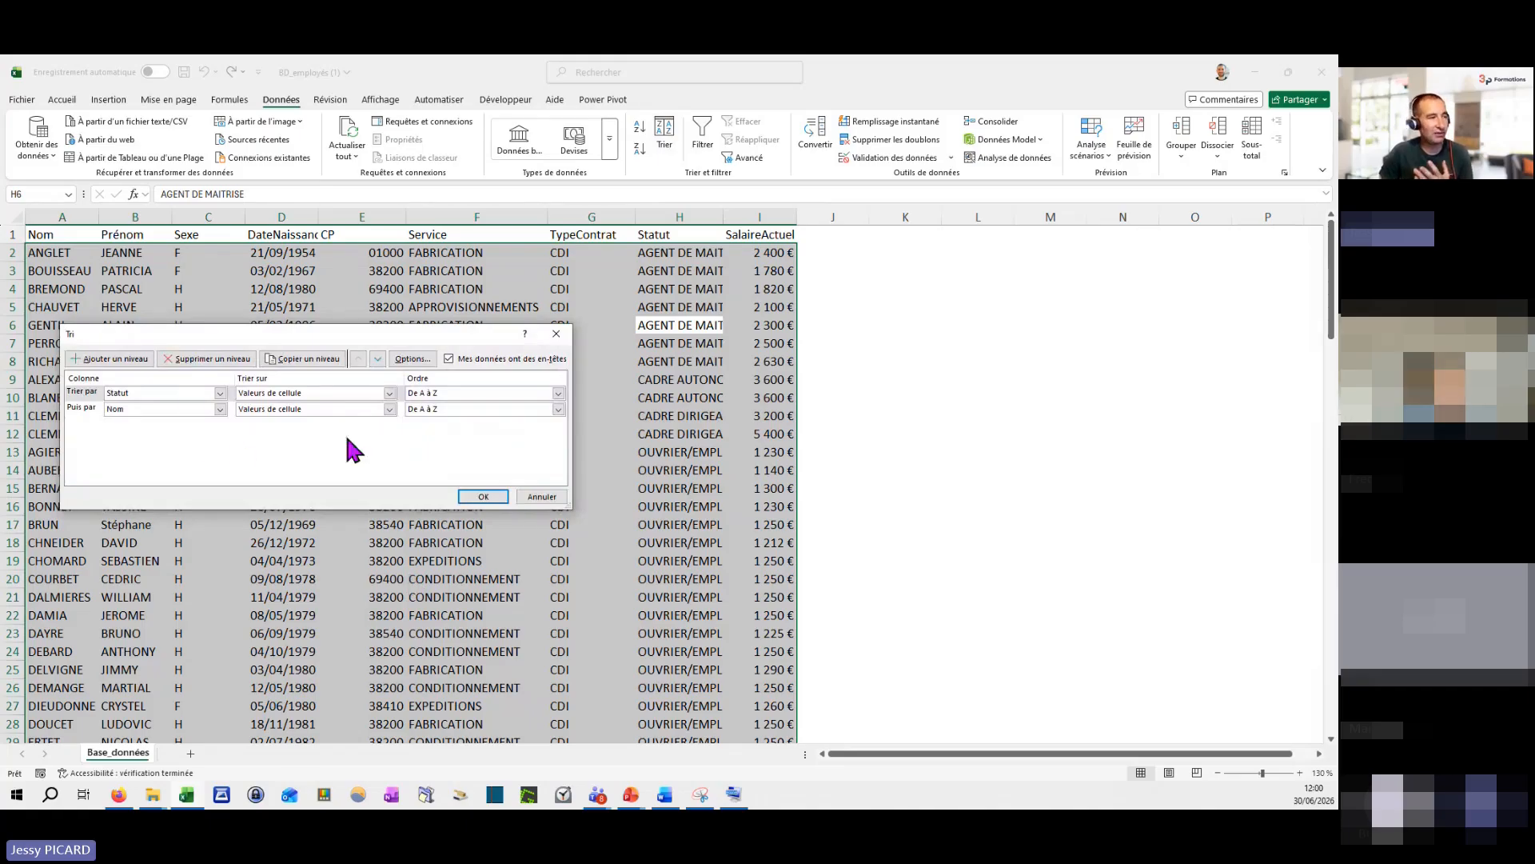
pyautogui.click(498, 500)
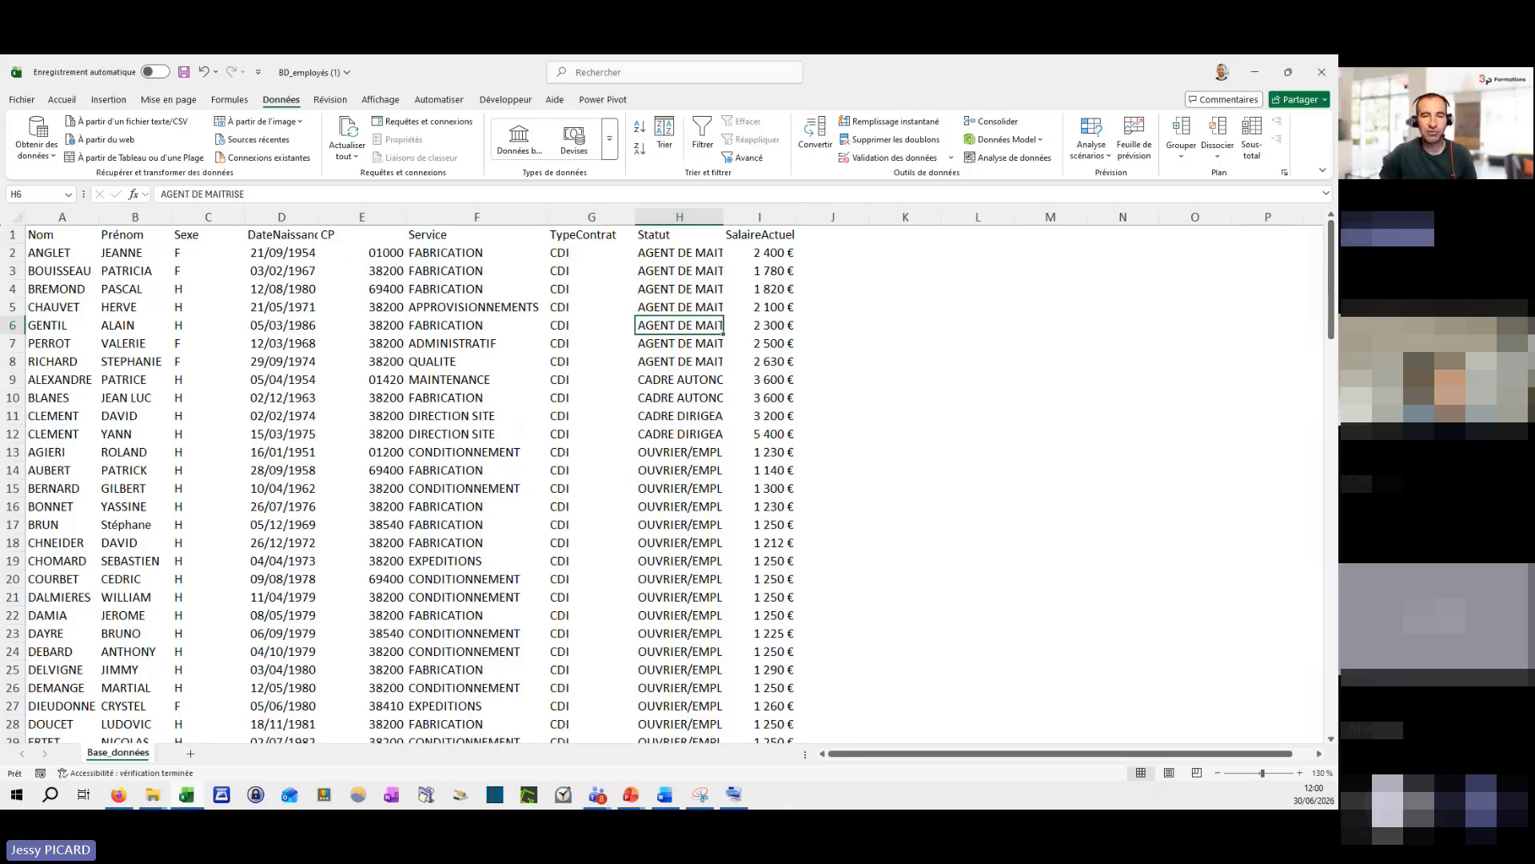
pyautogui.hotkey('alt', 'Tab')
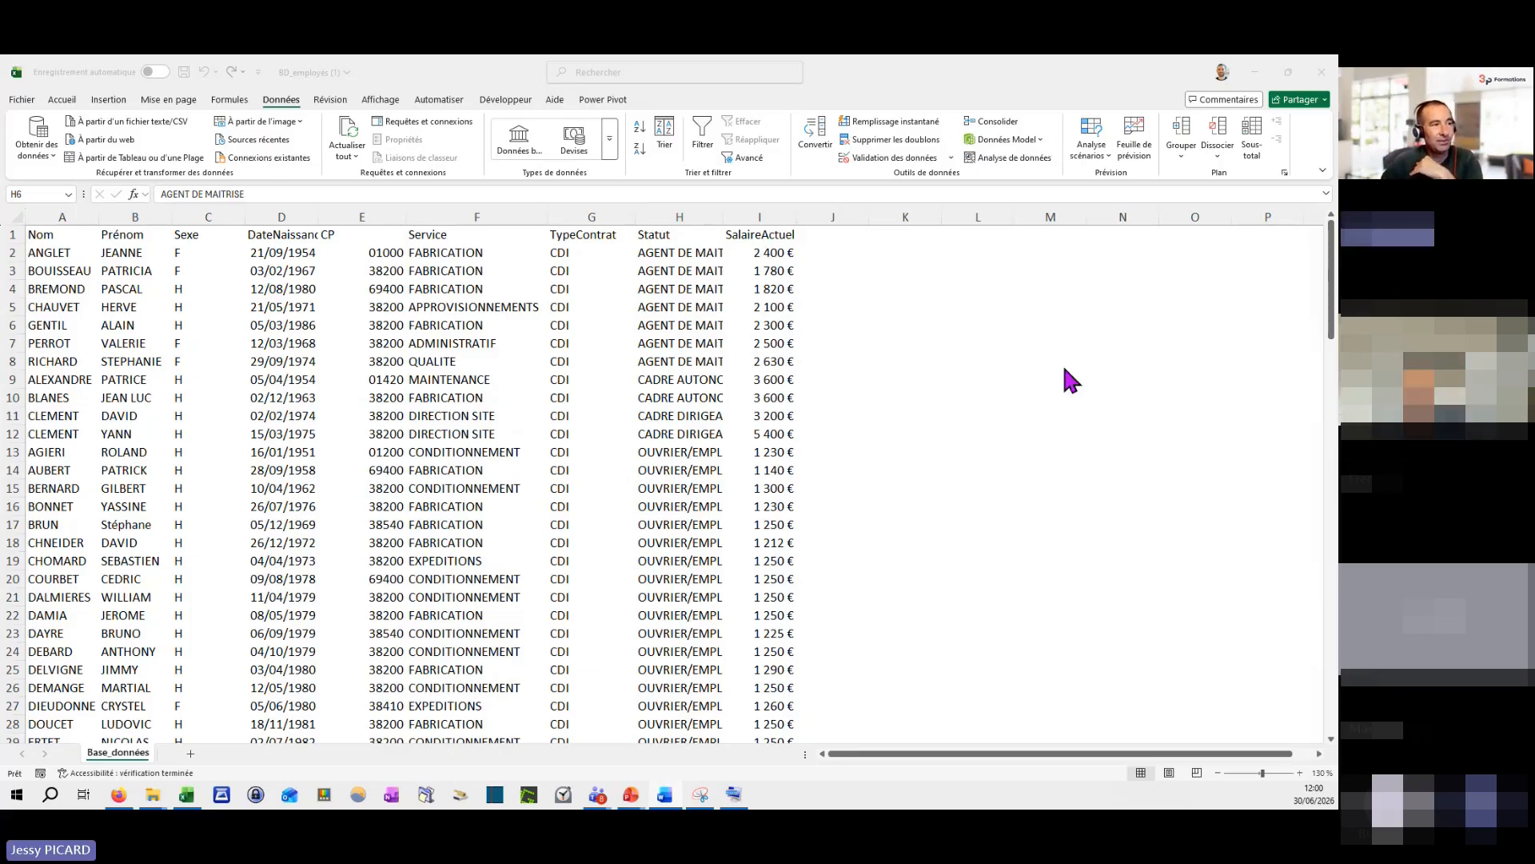
pyautogui.click(579, 391)
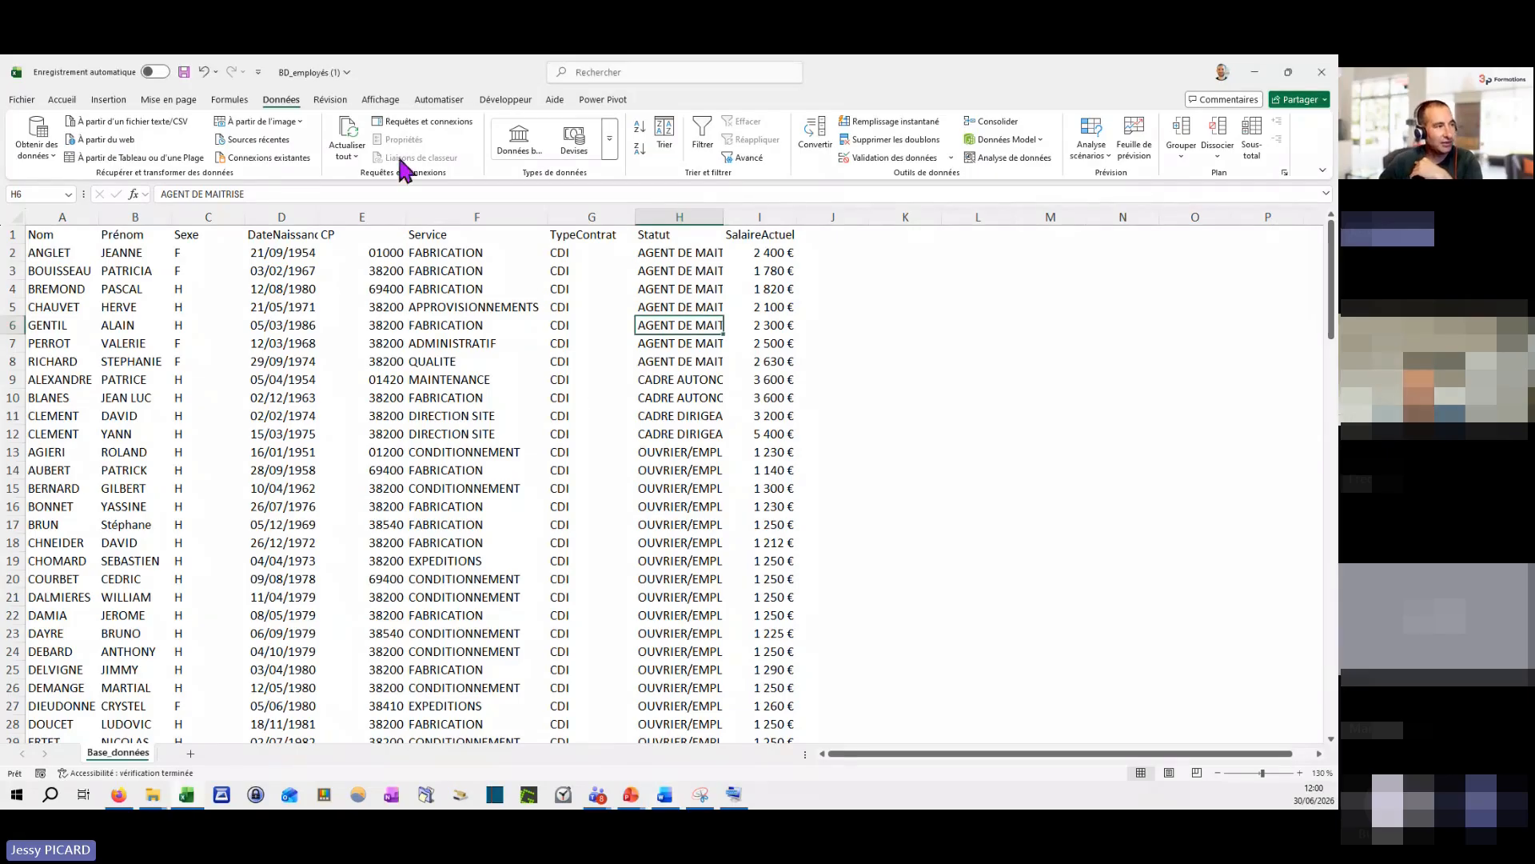
# Step: Turn on header filters from a cell inside the data, look at the CP filter, and turn the filters off again
pyautogui.click(704, 136)
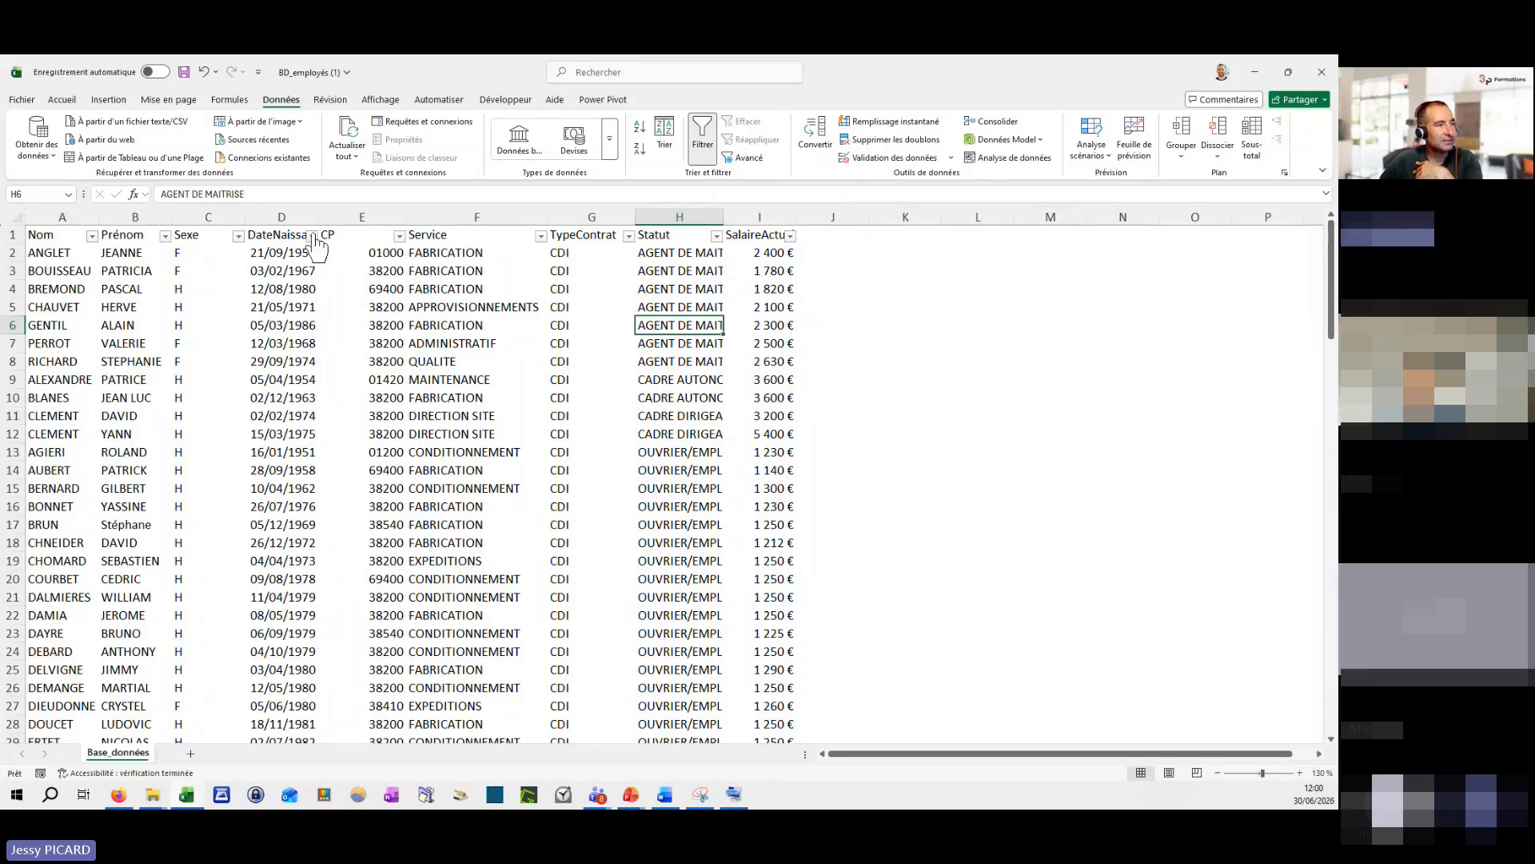
pyautogui.click(397, 236)
pyautogui.press('Escape')
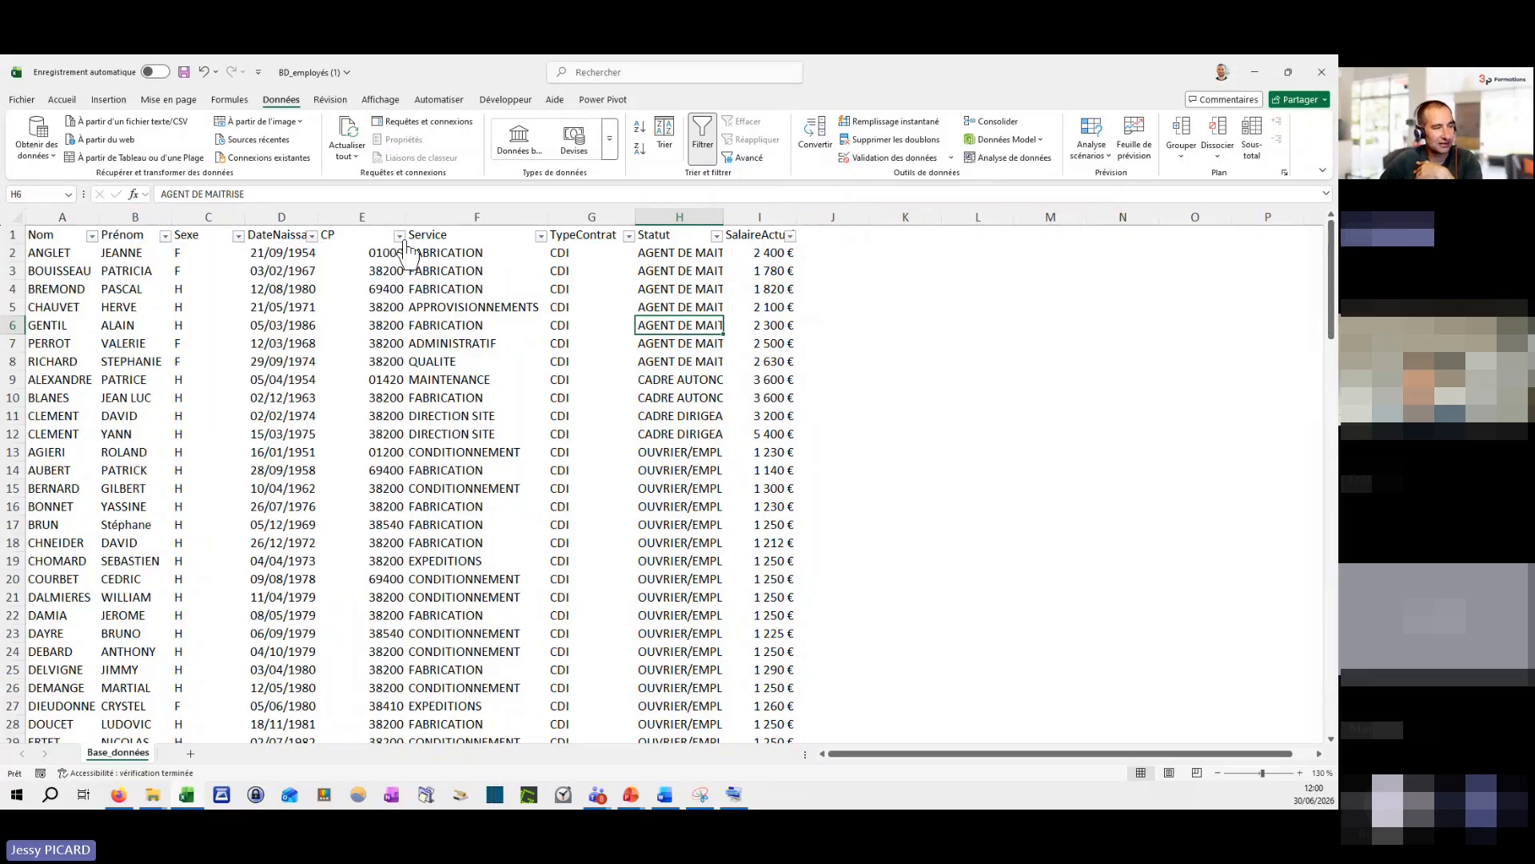
pyautogui.click(711, 144)
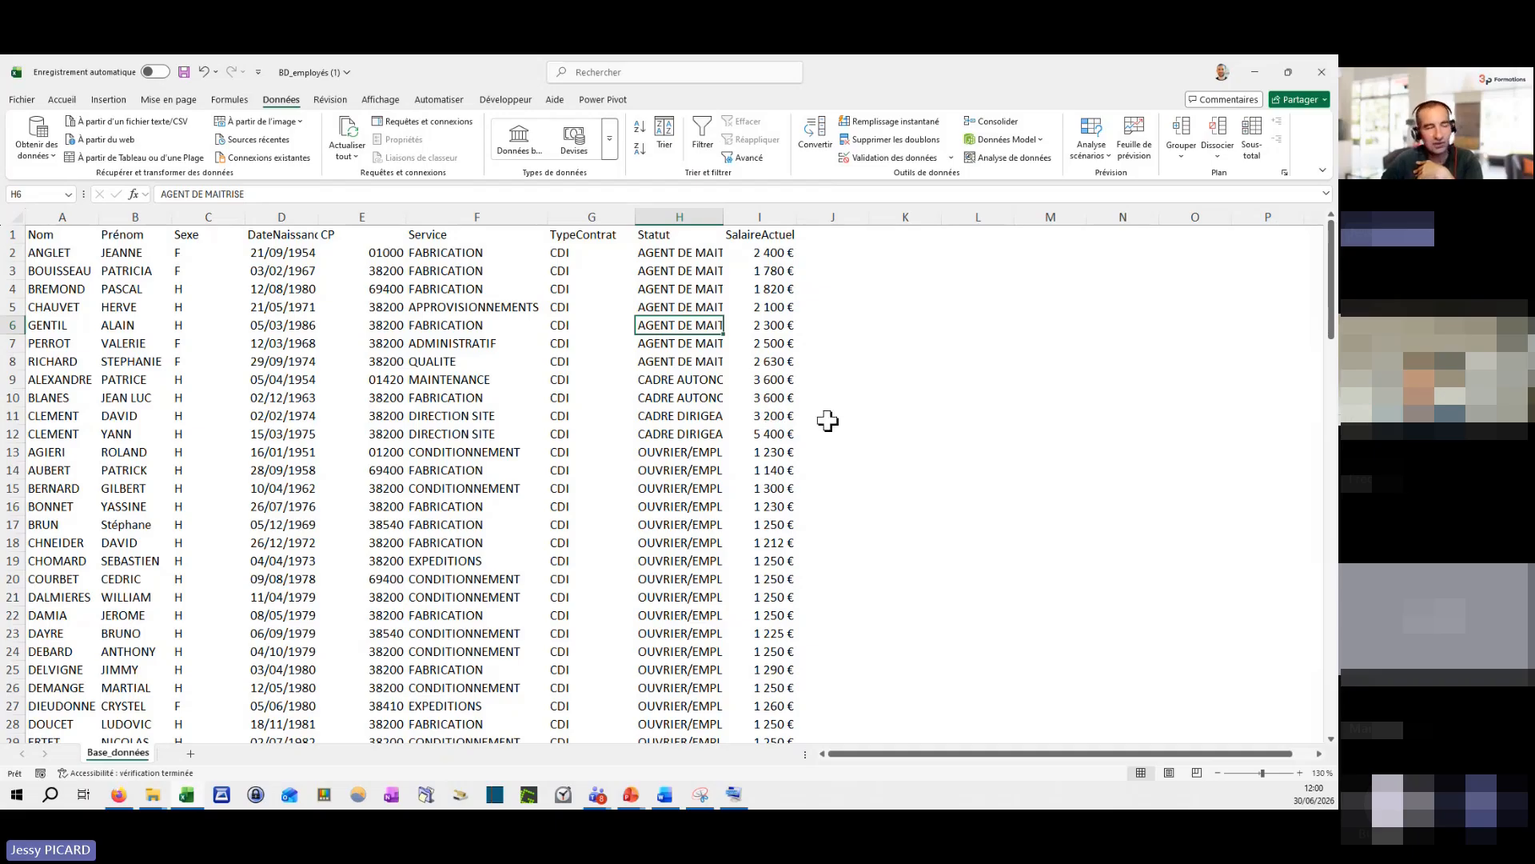
# Step: Turn on filters for the whole of row 1 and highlight the area below the empty header cells from column J onward
pyautogui.click(7, 235)
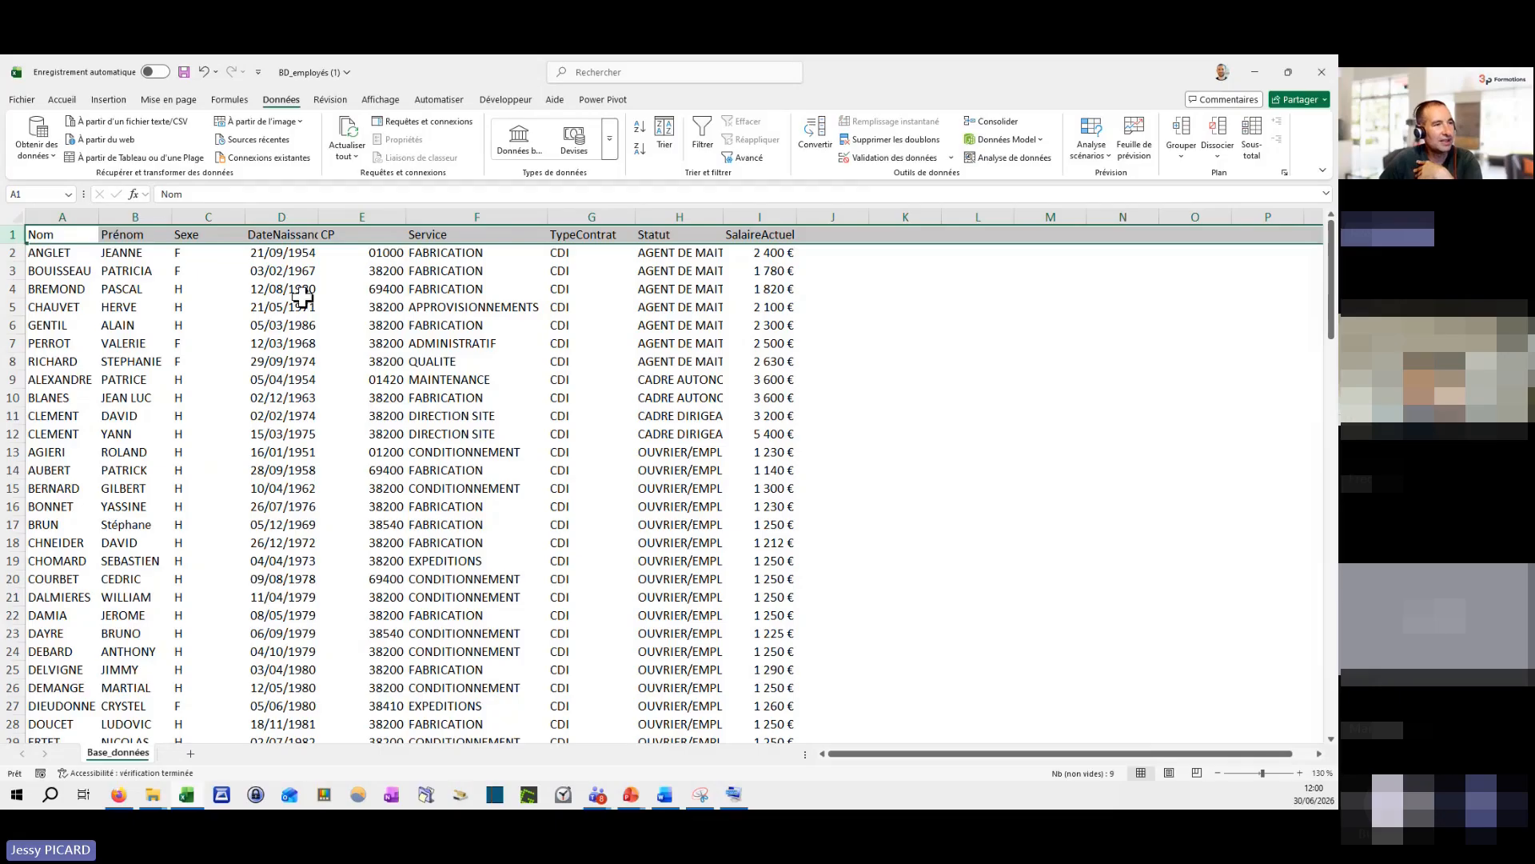
pyautogui.click(703, 138)
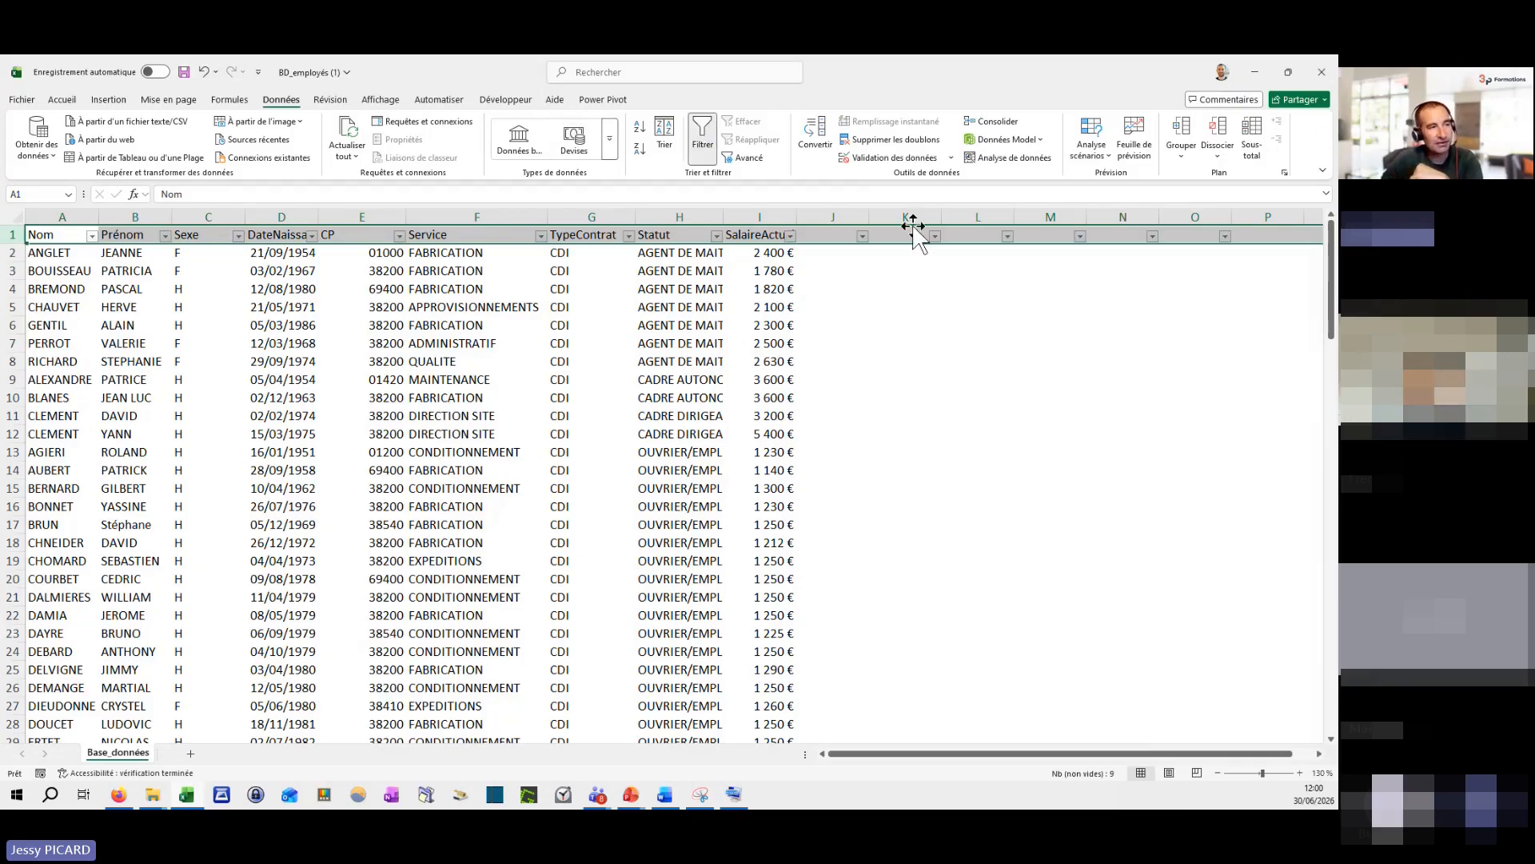
pyautogui.click(751, 286)
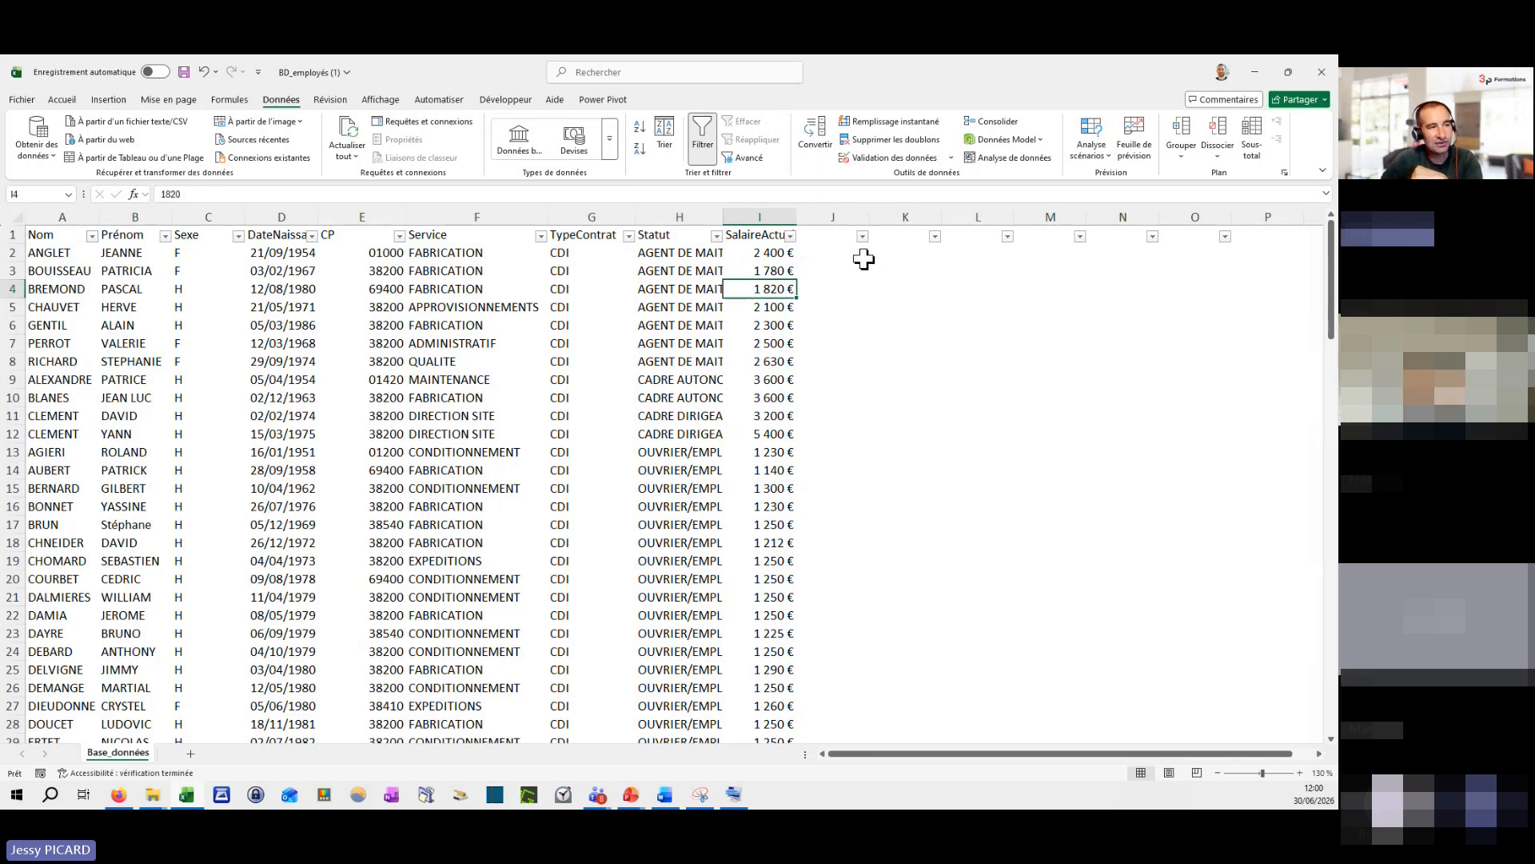
pyautogui.moveTo(864, 257); pyautogui.dragTo(1263, 276)
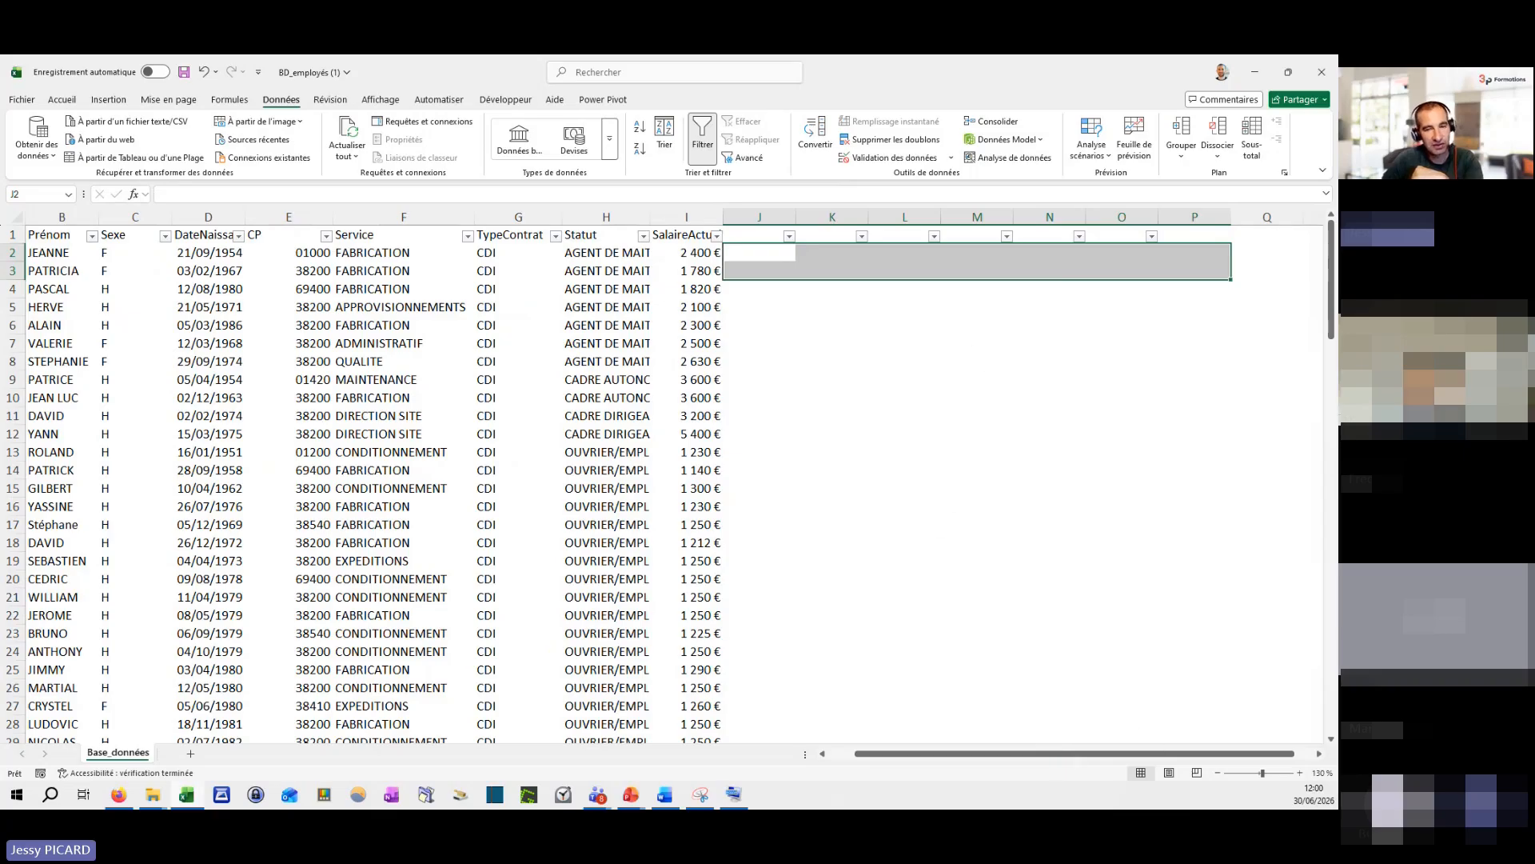
# Step: Turn off the filters on the whole of row 1 and reapply them from a single cell inside the employee data
pyautogui.click(612, 272)
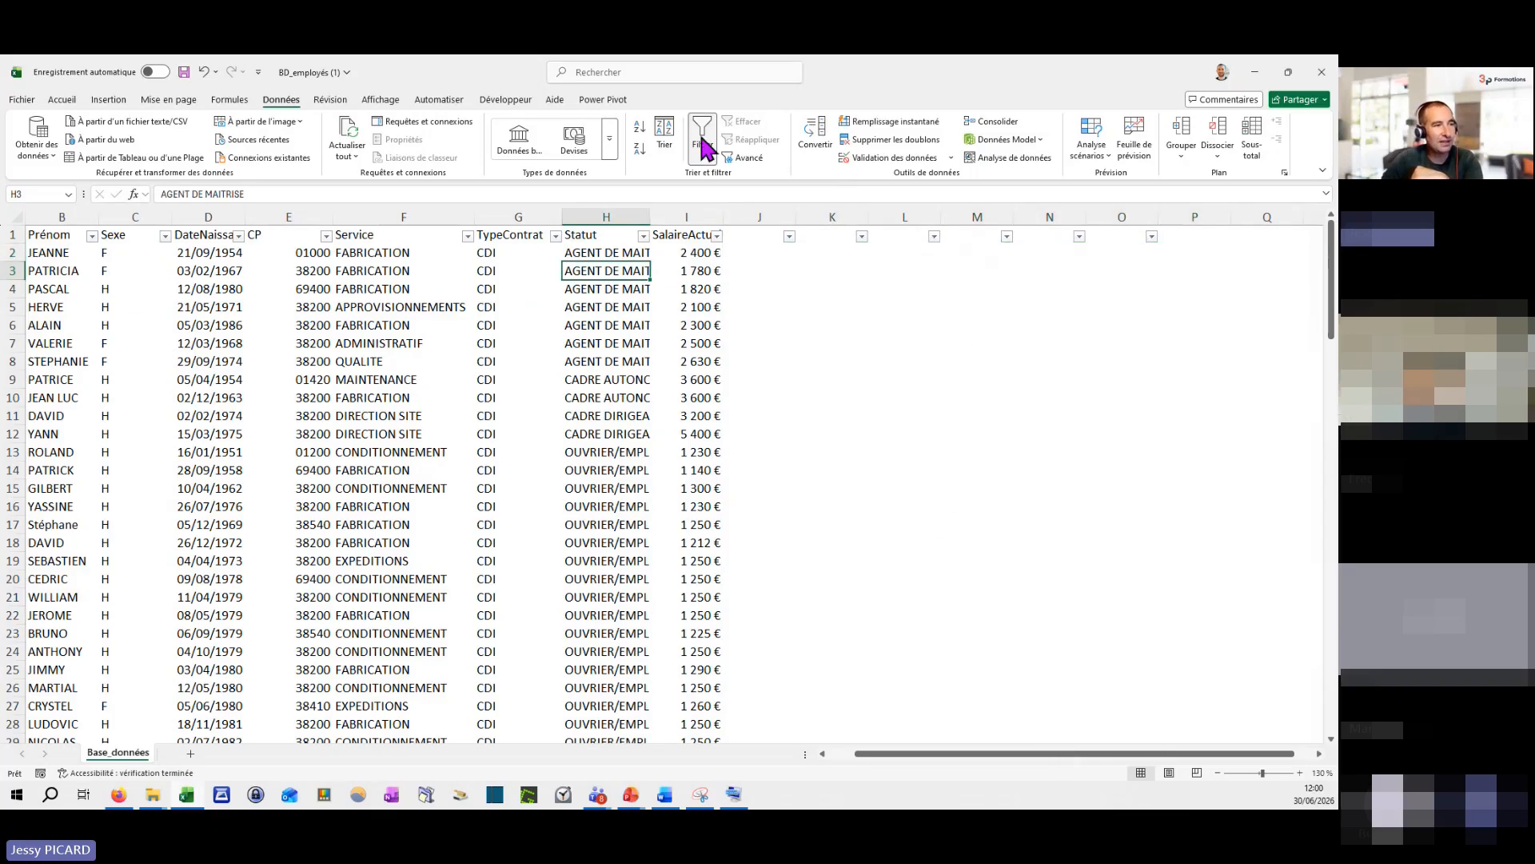
pyautogui.click(704, 150)
pyautogui.click(347, 313)
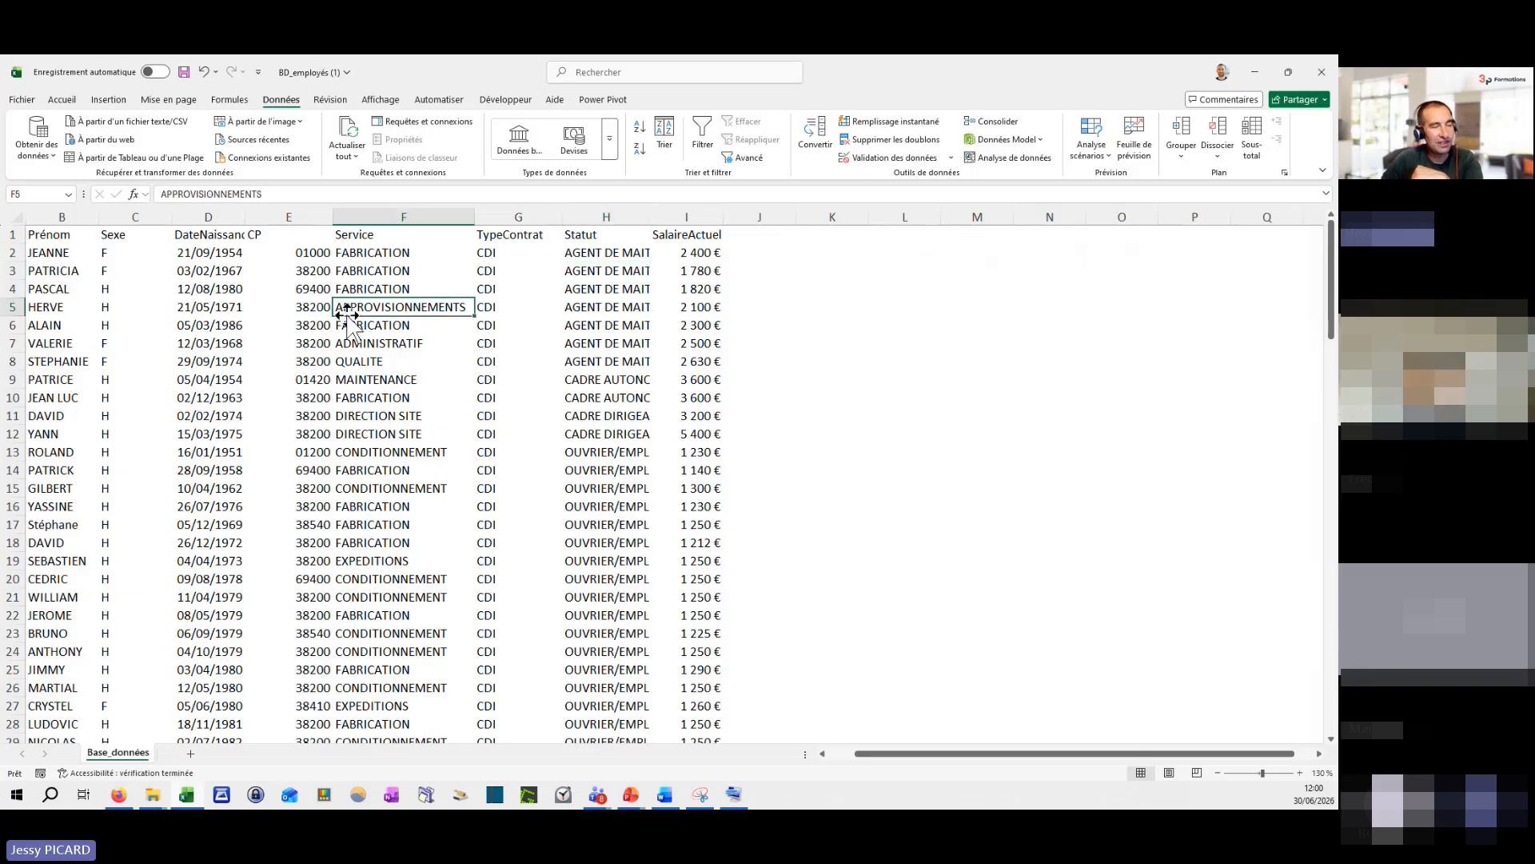
pyautogui.click(703, 134)
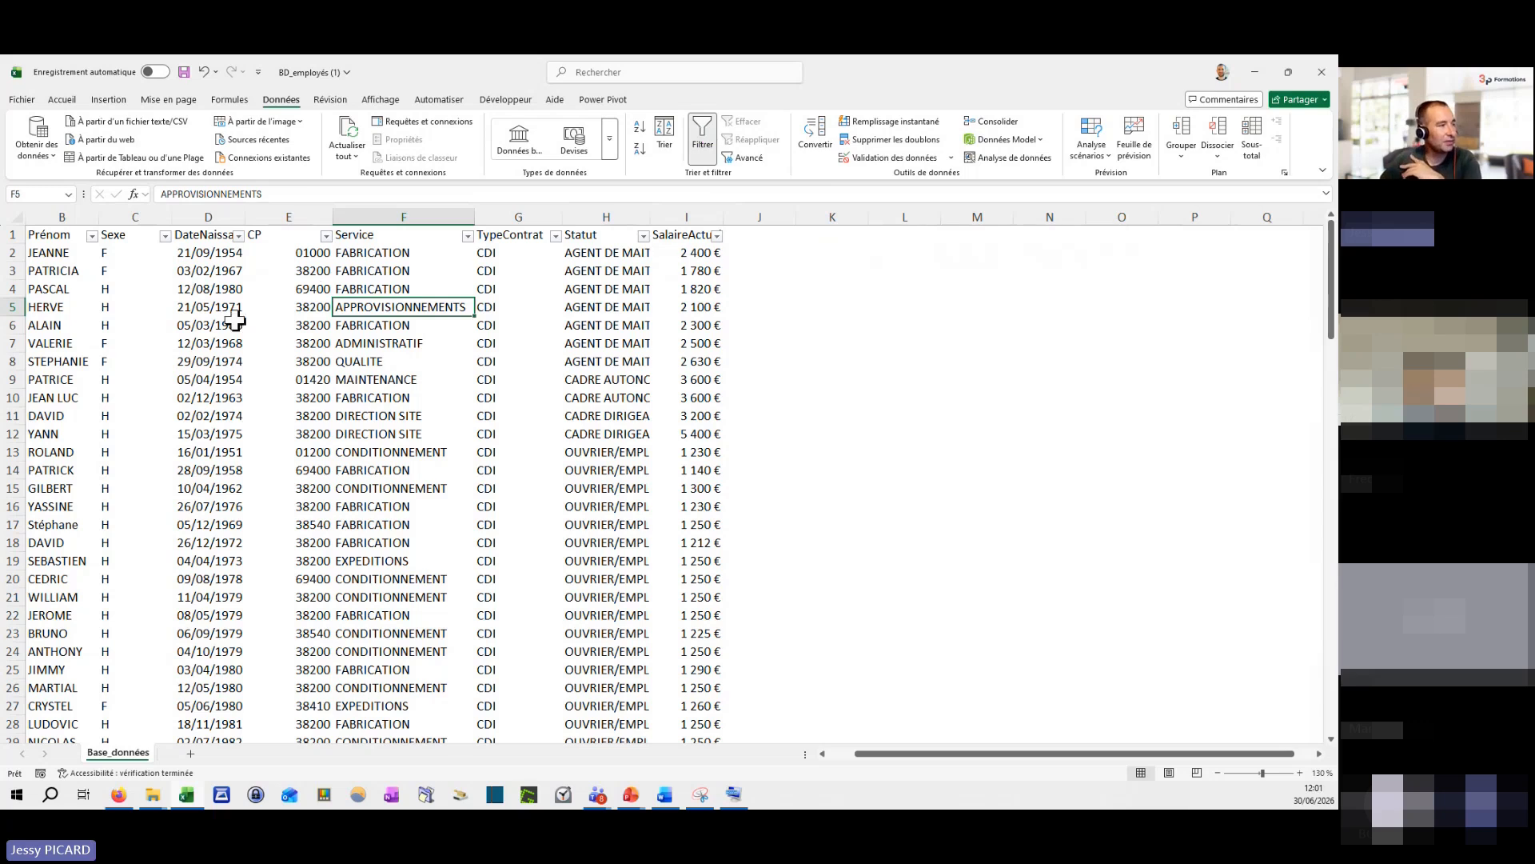
# Step: Filter the Sexe column to keep only the H rows
pyautogui.click(166, 236)
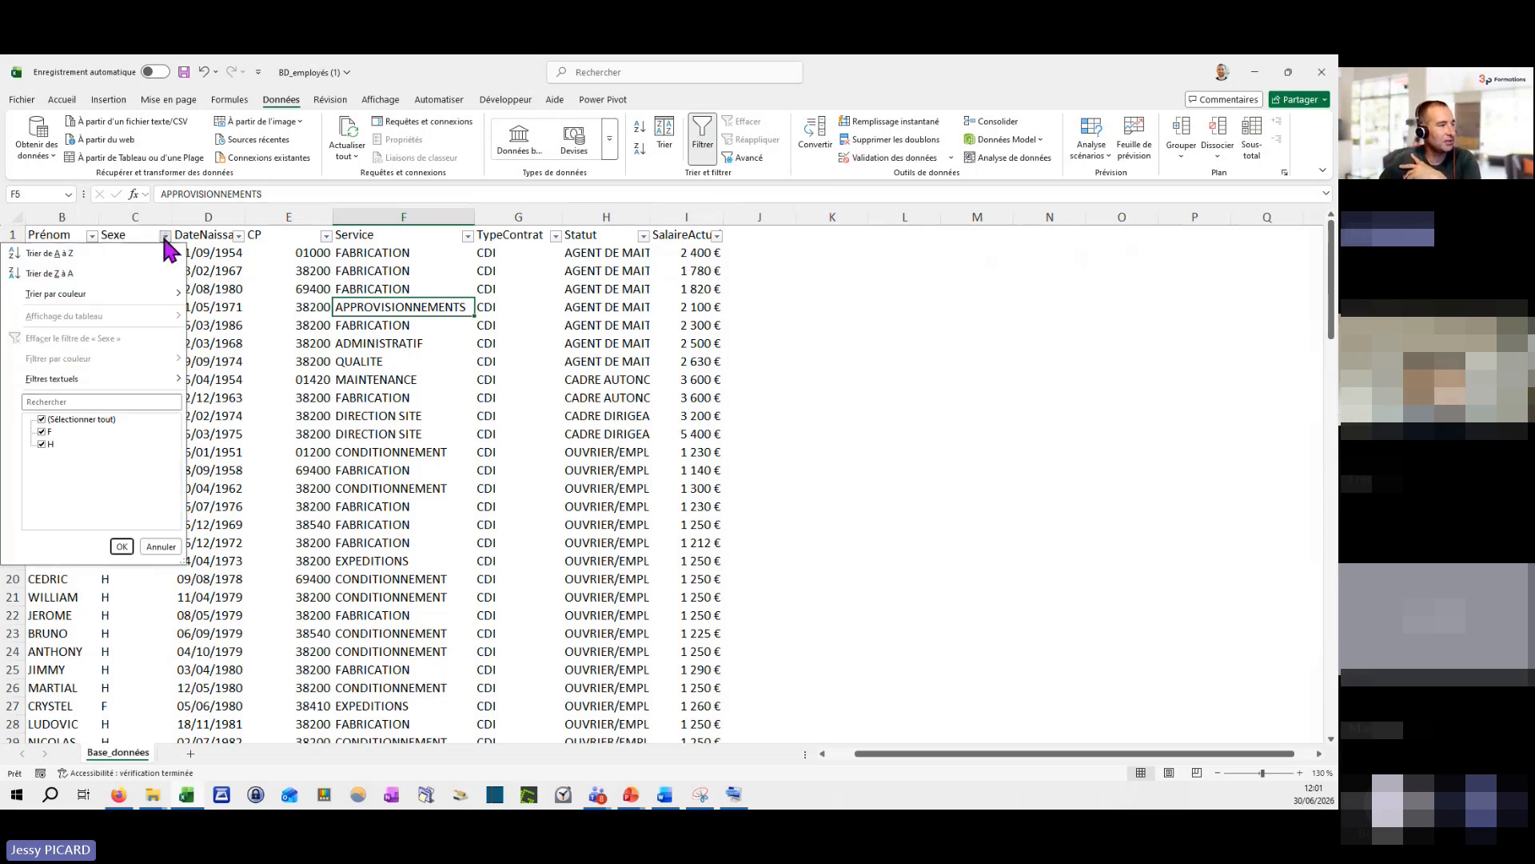
pyautogui.click(44, 419)
pyautogui.click(44, 447)
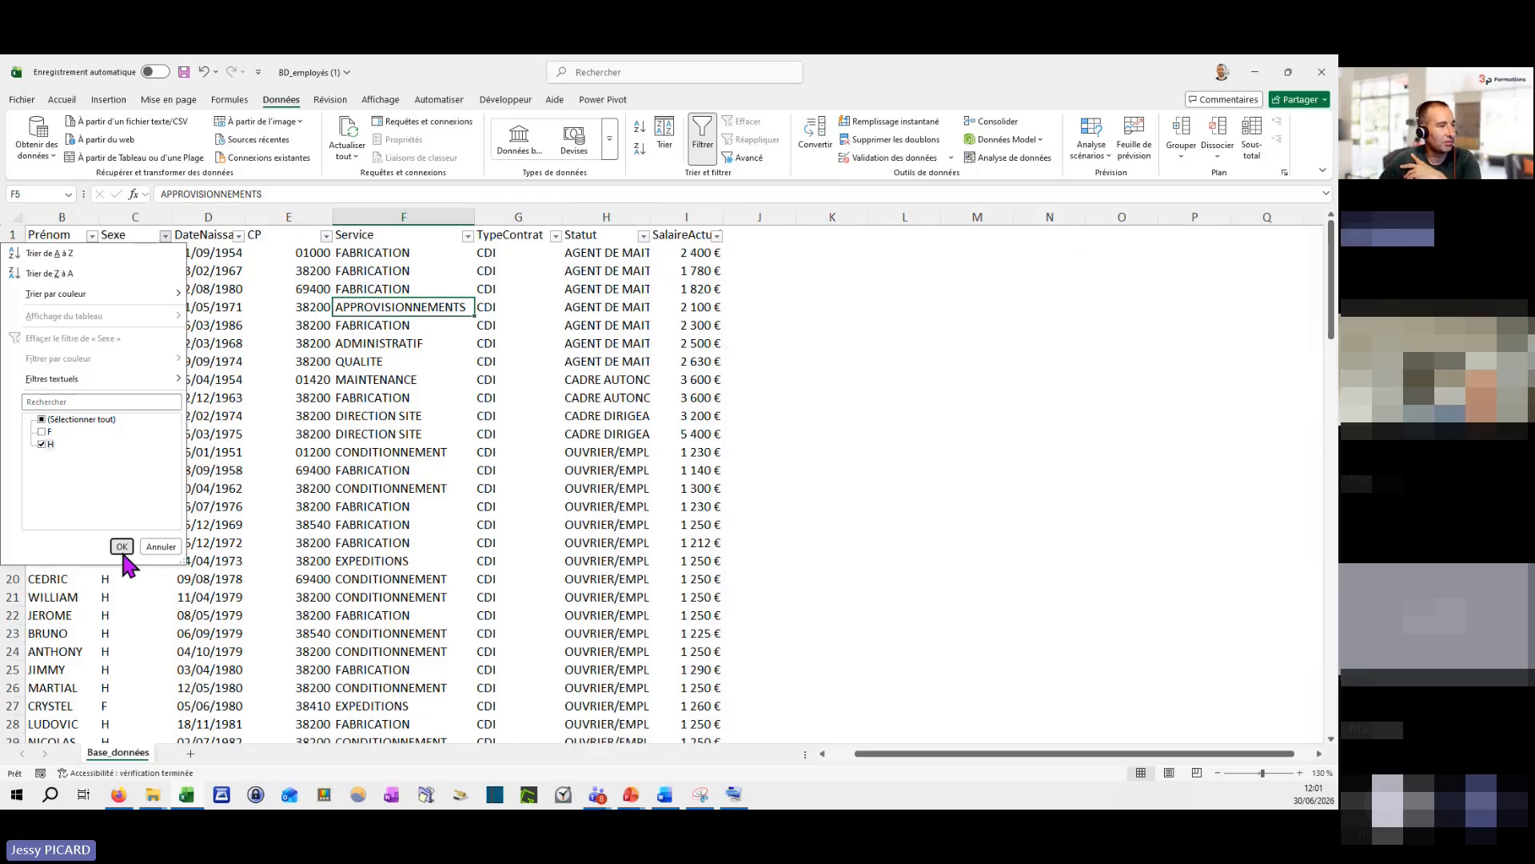
pyautogui.click(119, 546)
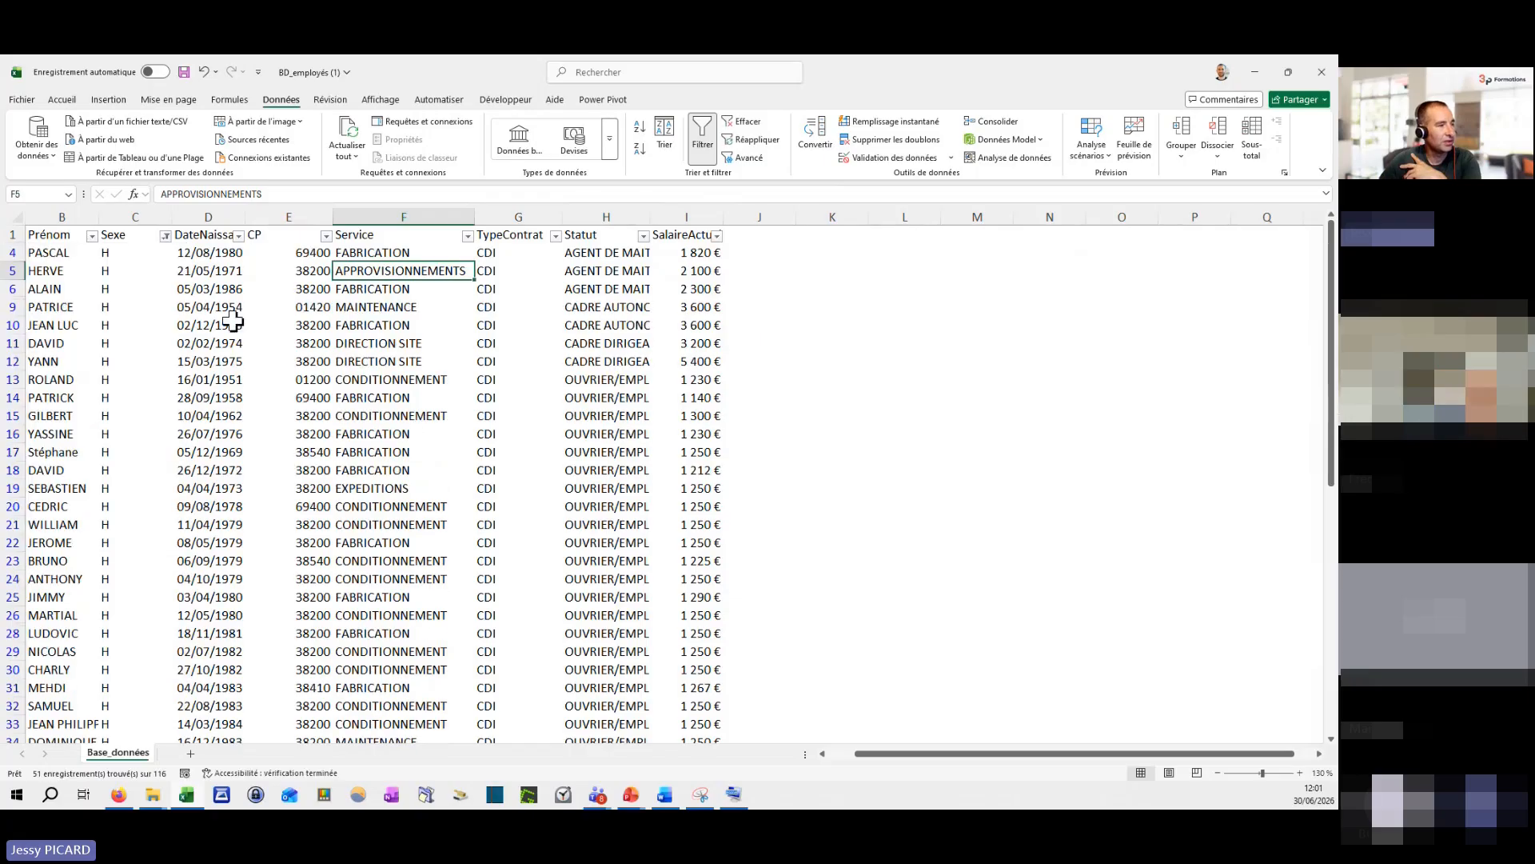
# Step: Switch the Sexe filter from H to F and restore all employee rows
pyautogui.click(166, 237)
pyautogui.click(43, 445)
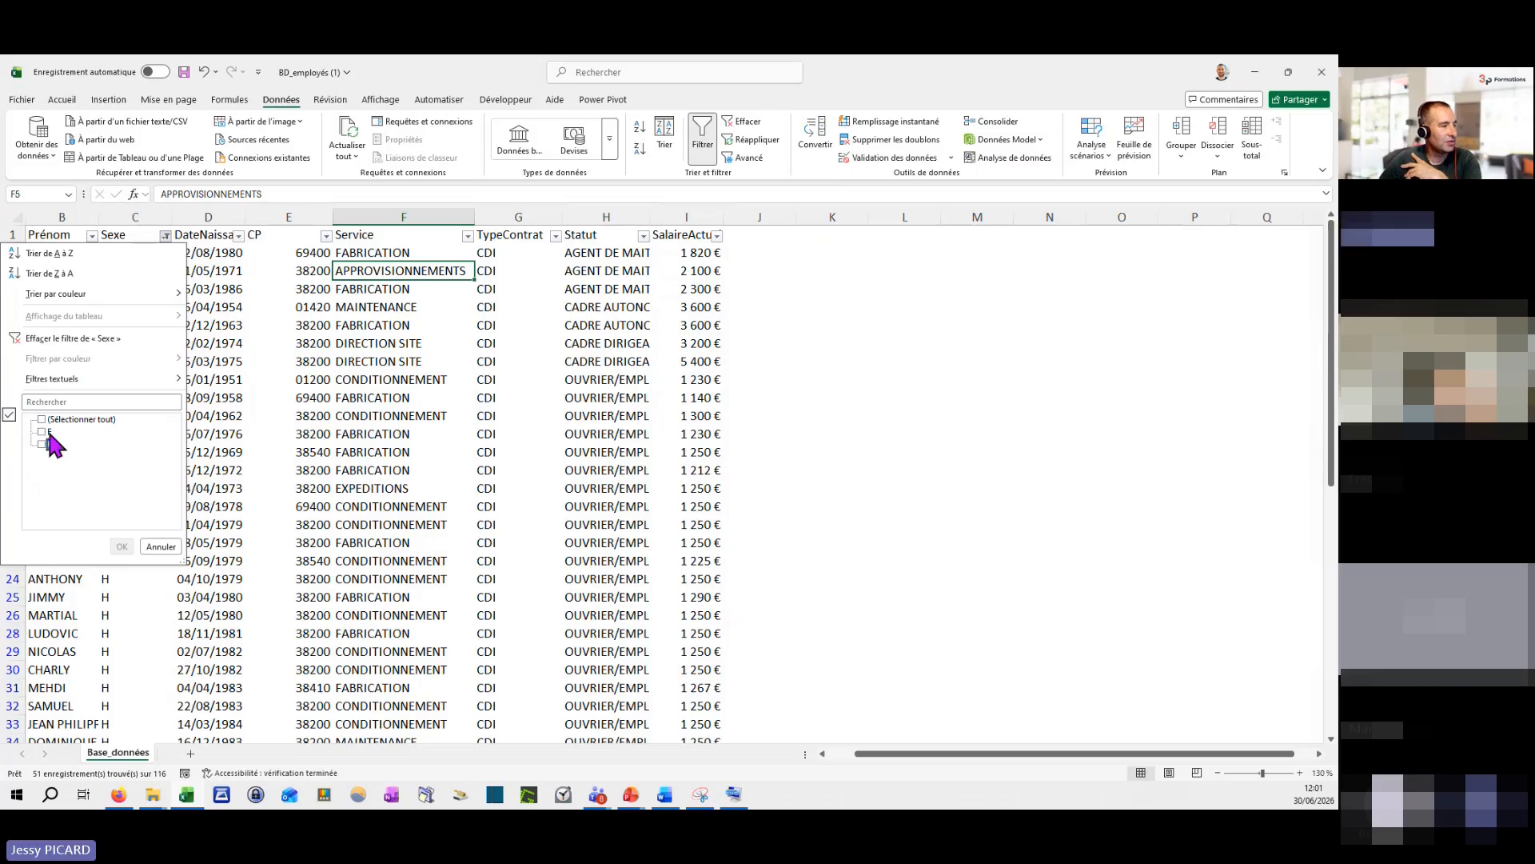
pyautogui.click(43, 433)
pyautogui.click(122, 546)
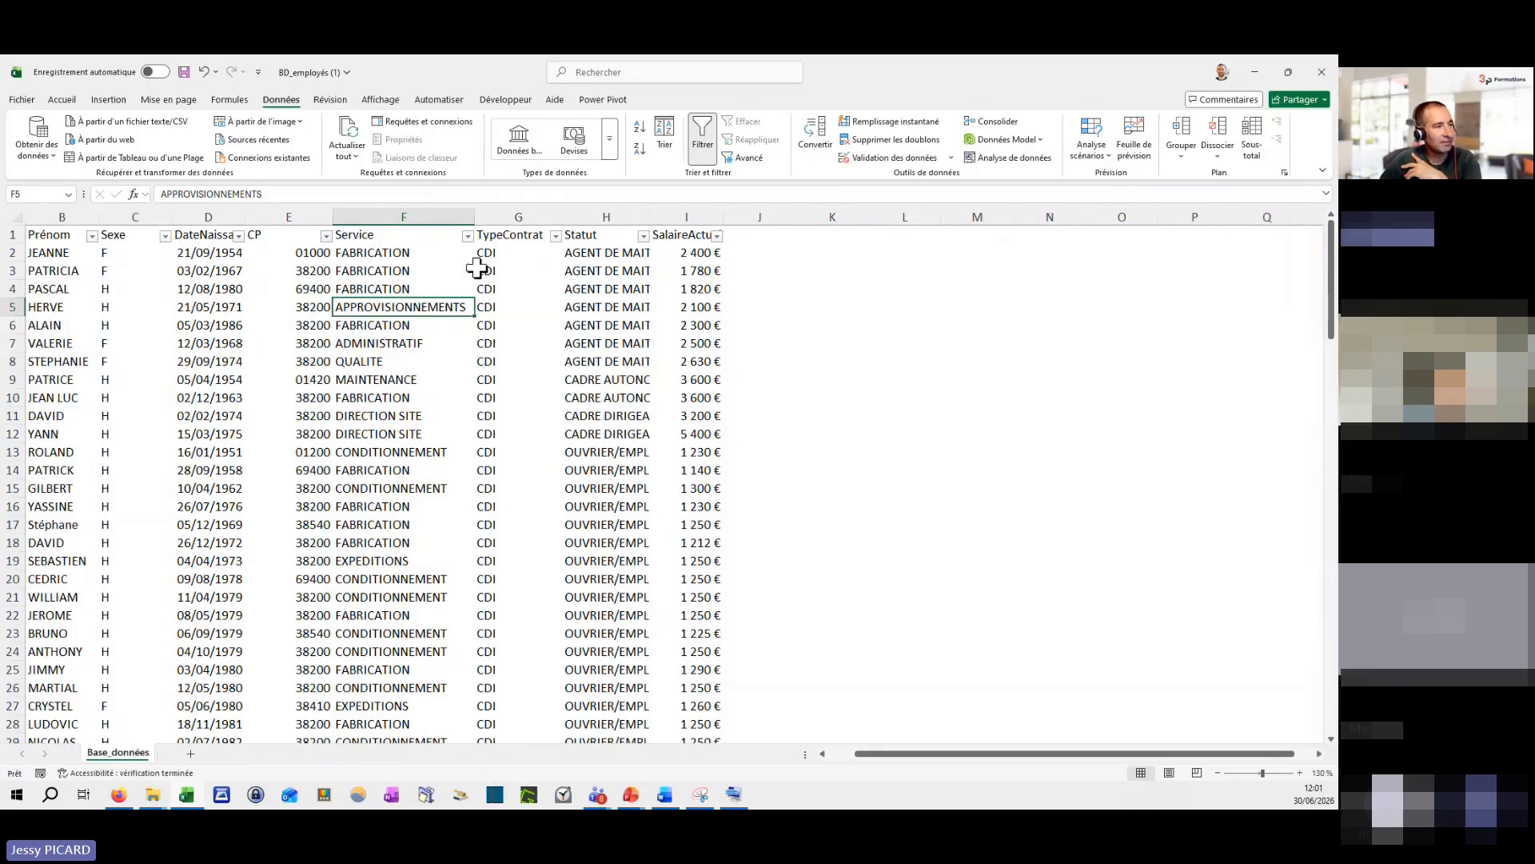
# Step: Filter the Service column on EXPEDITIONS by searching for "expe" in its values, and clear the Service filter
pyautogui.click(469, 236)
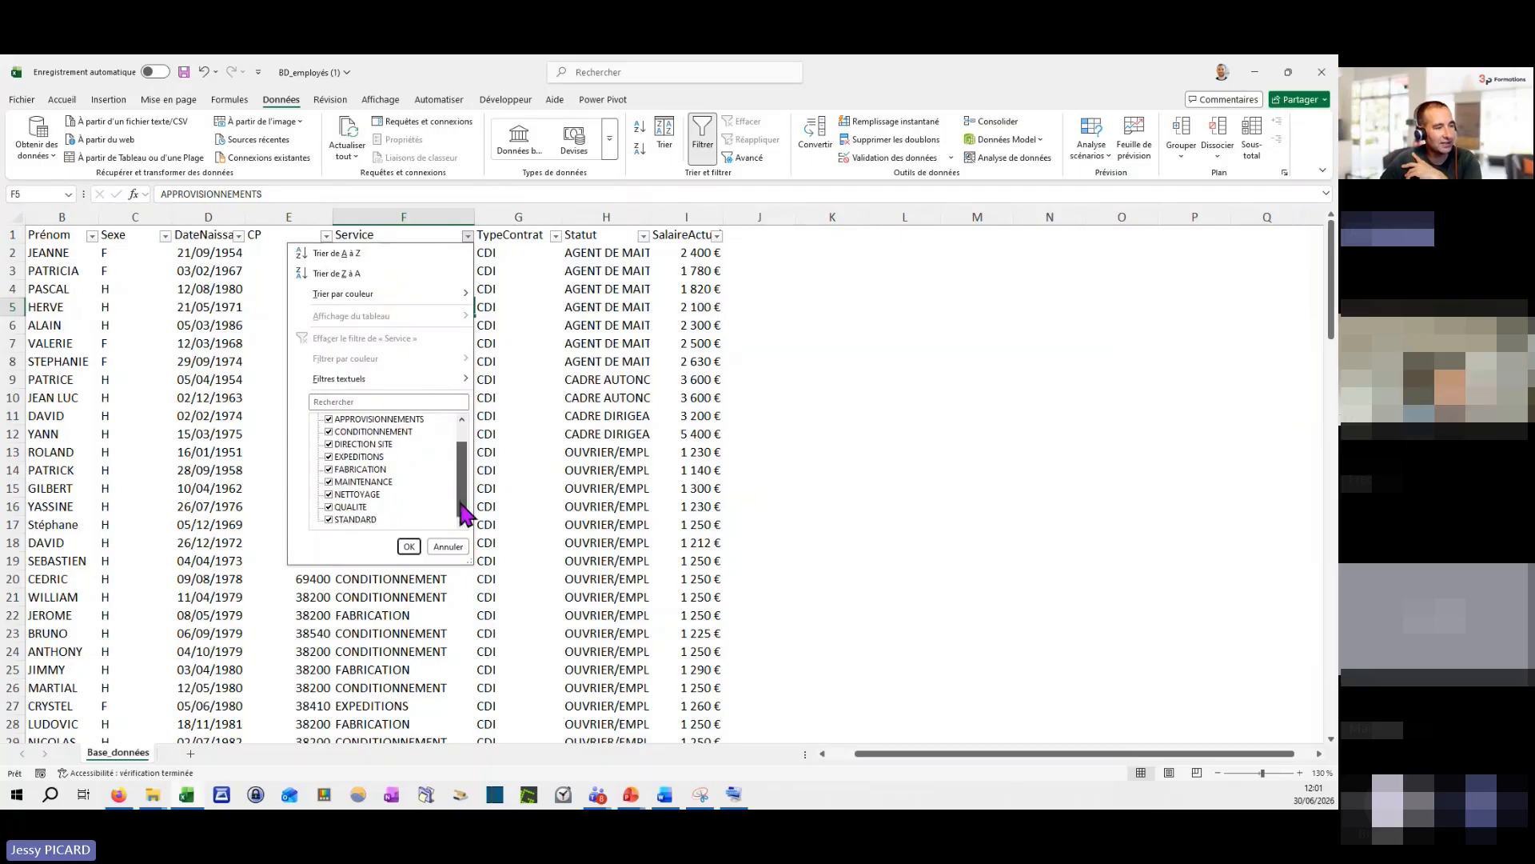
pyautogui.click(418, 402)
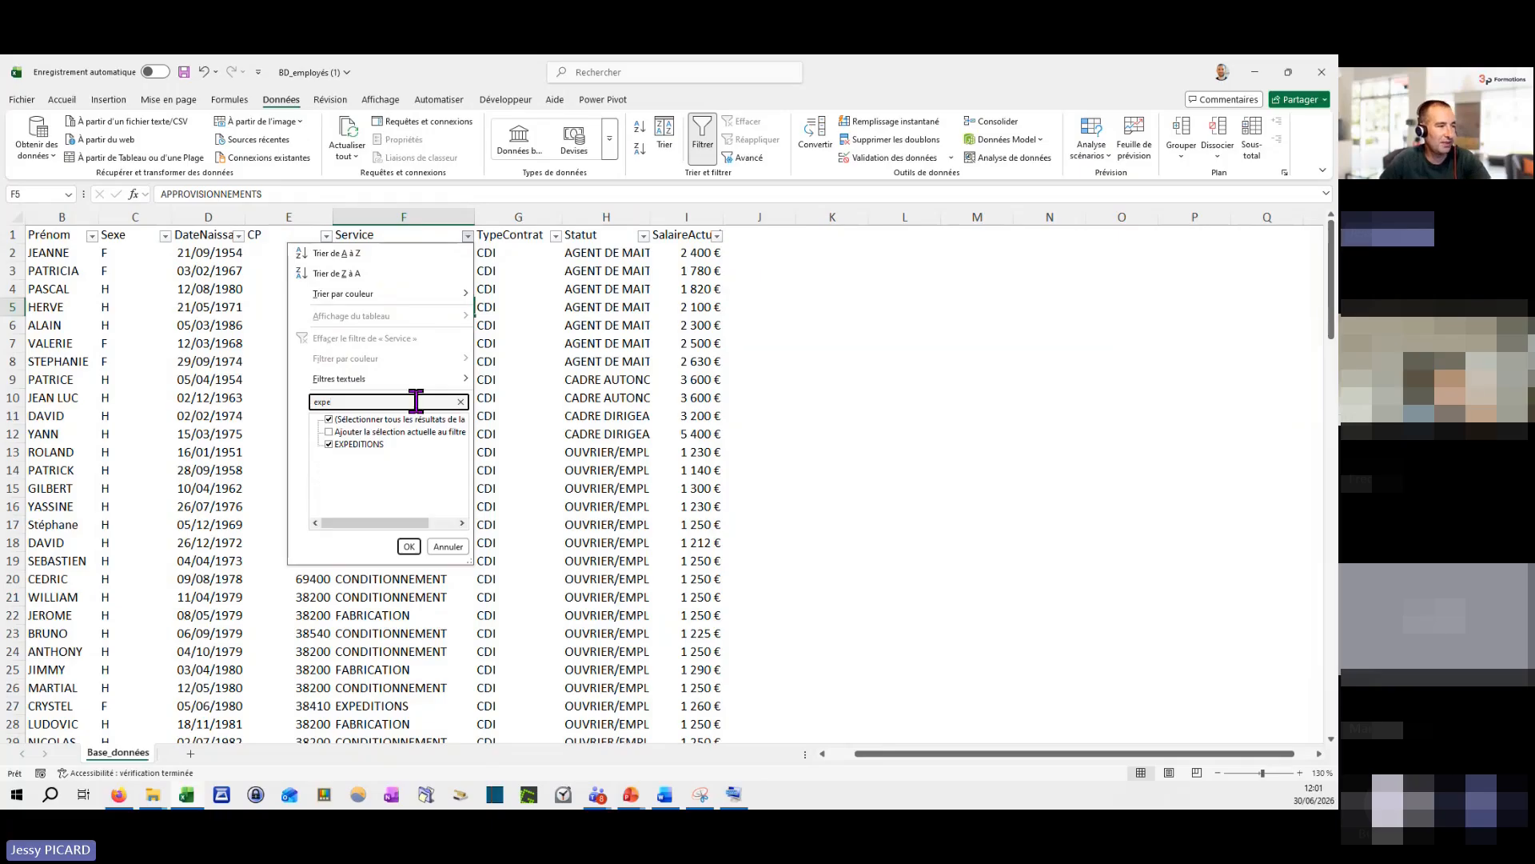
pyautogui.click(409, 547)
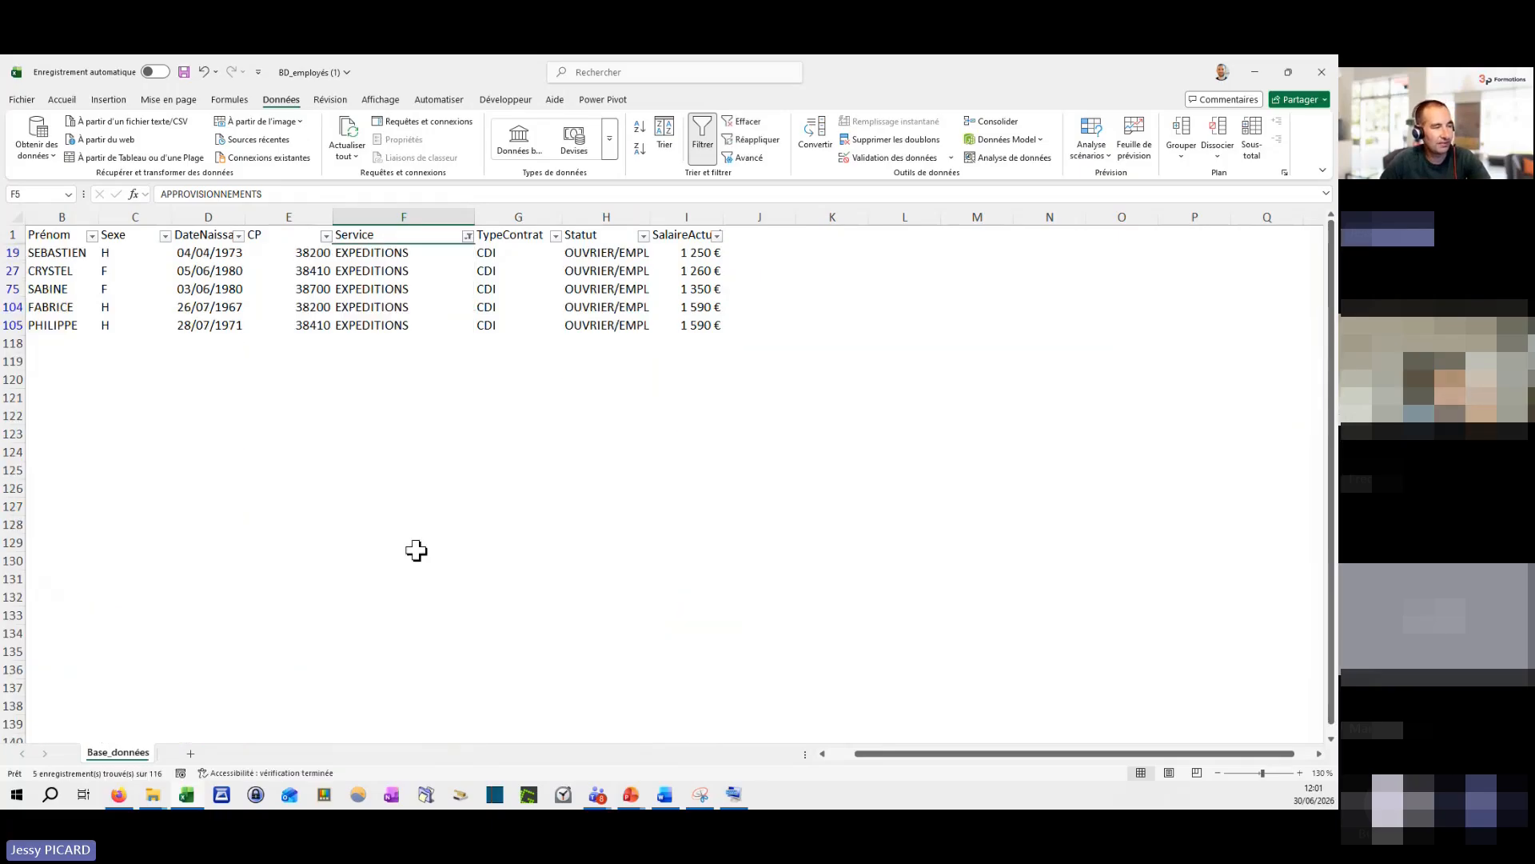
pyautogui.click(397, 271)
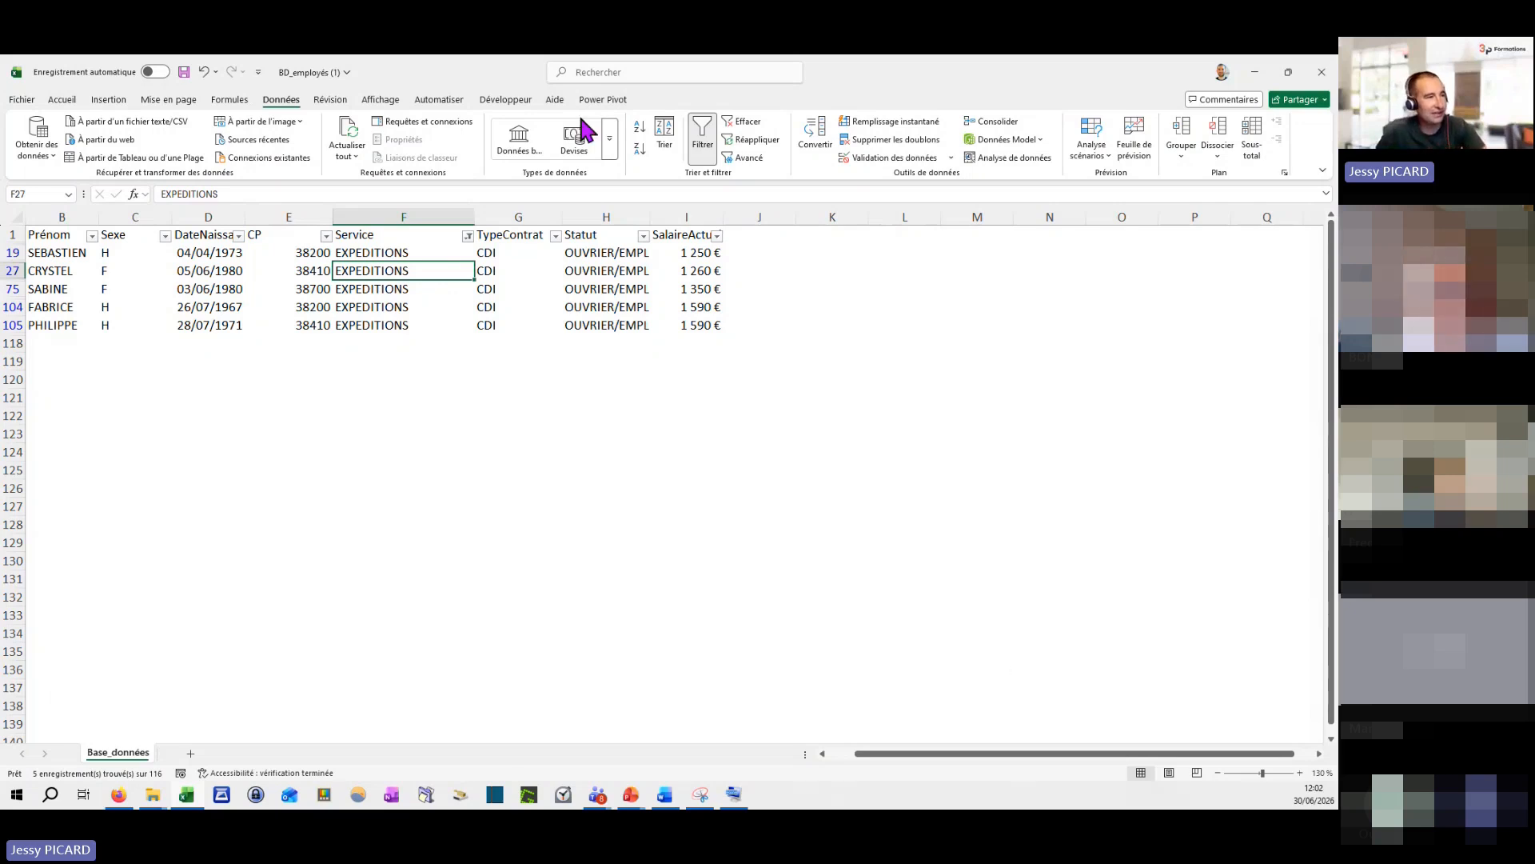
pyautogui.click(468, 236)
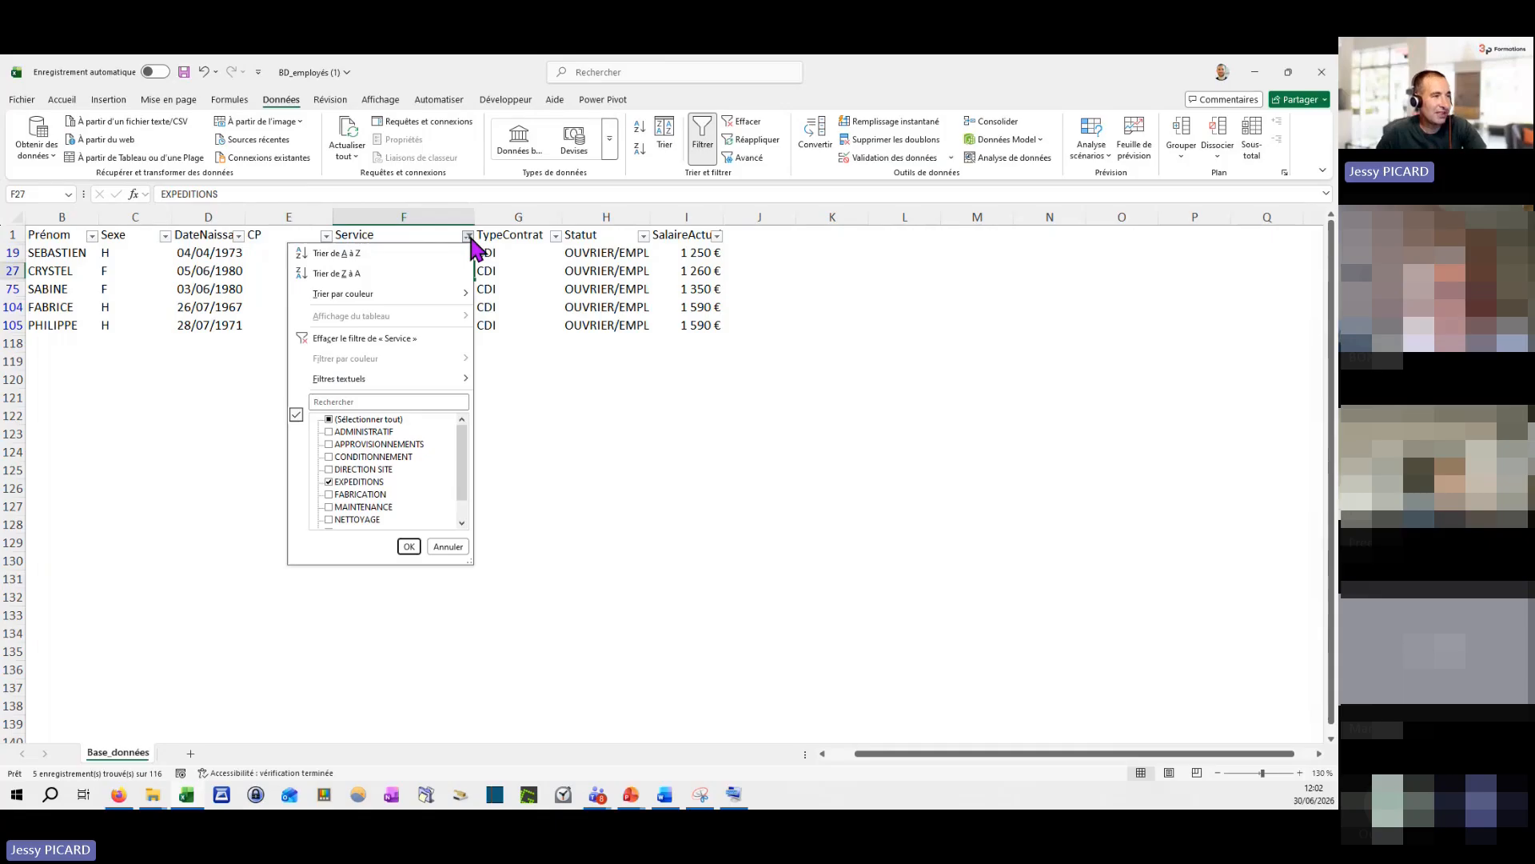
pyautogui.click(346, 339)
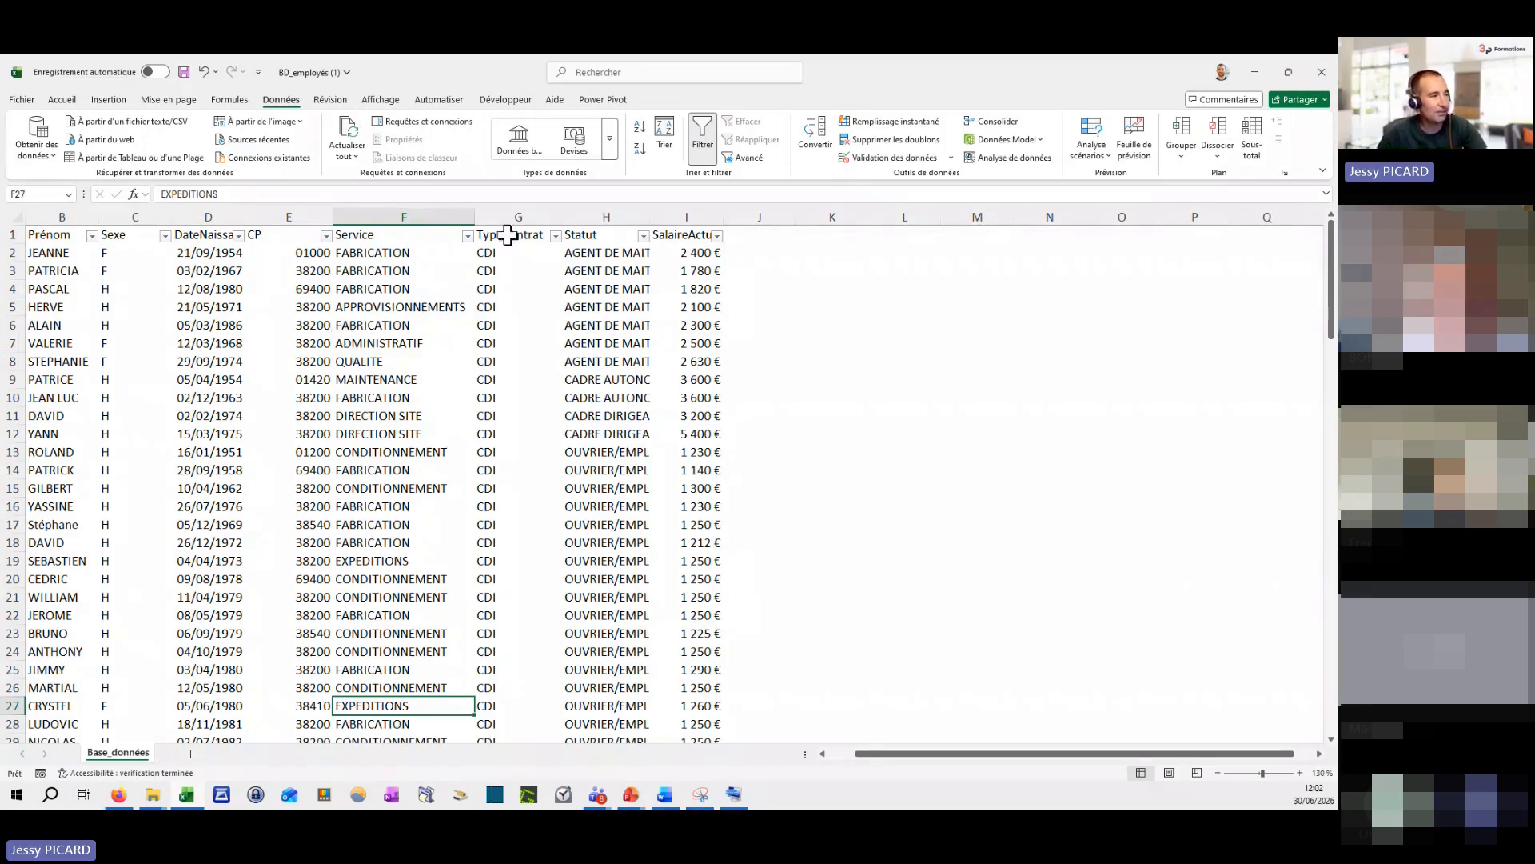
# Step: Filter the Service column on ADMINISTRATIF only, and switch that filter to EXPEDITIONS
pyautogui.click(467, 235)
pyautogui.click(353, 421)
pyautogui.click(353, 432)
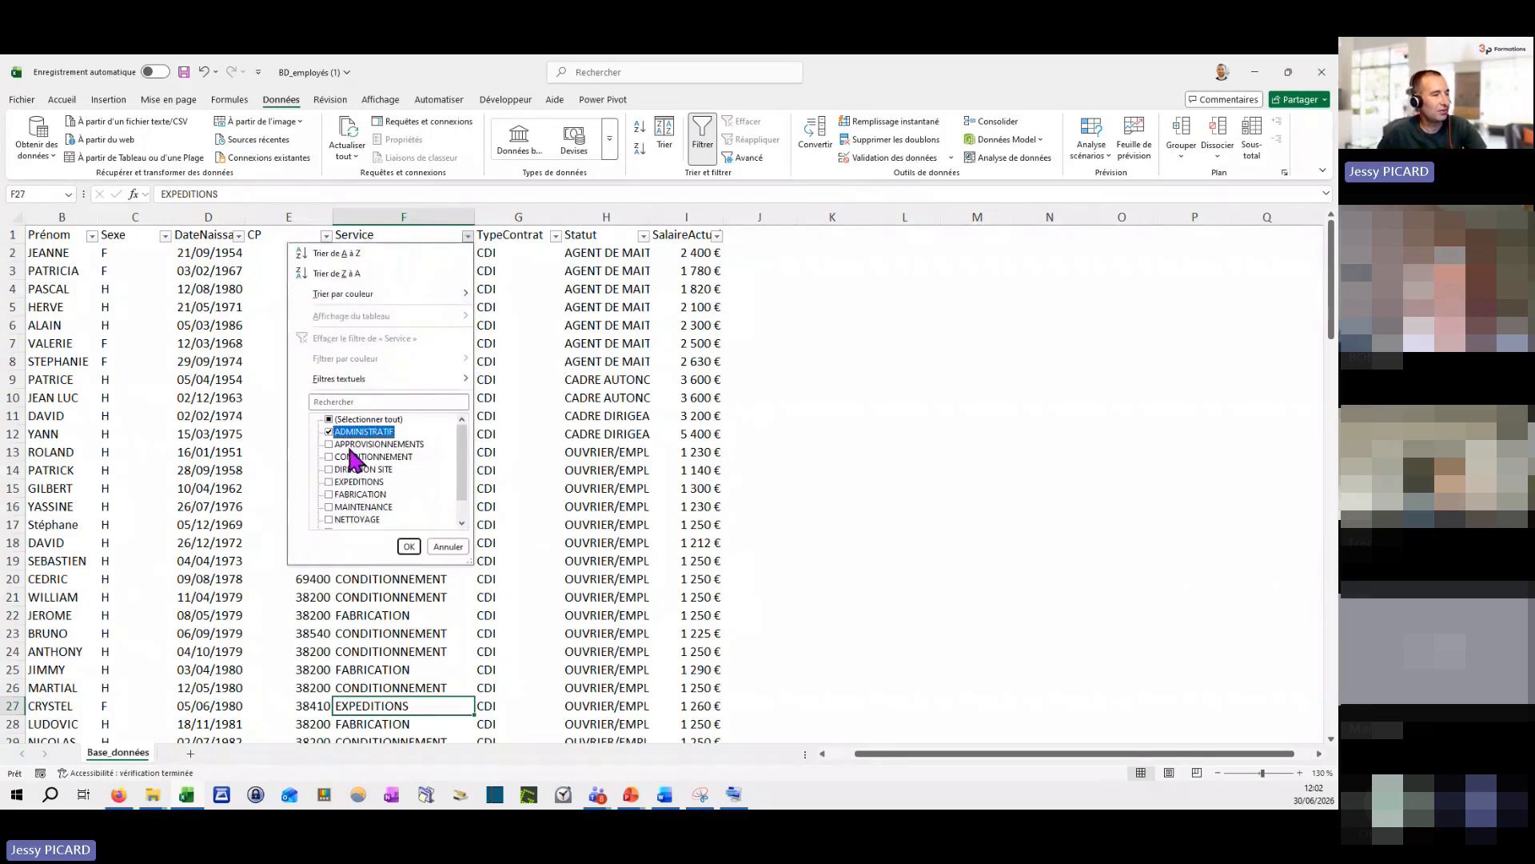
pyautogui.click(408, 546)
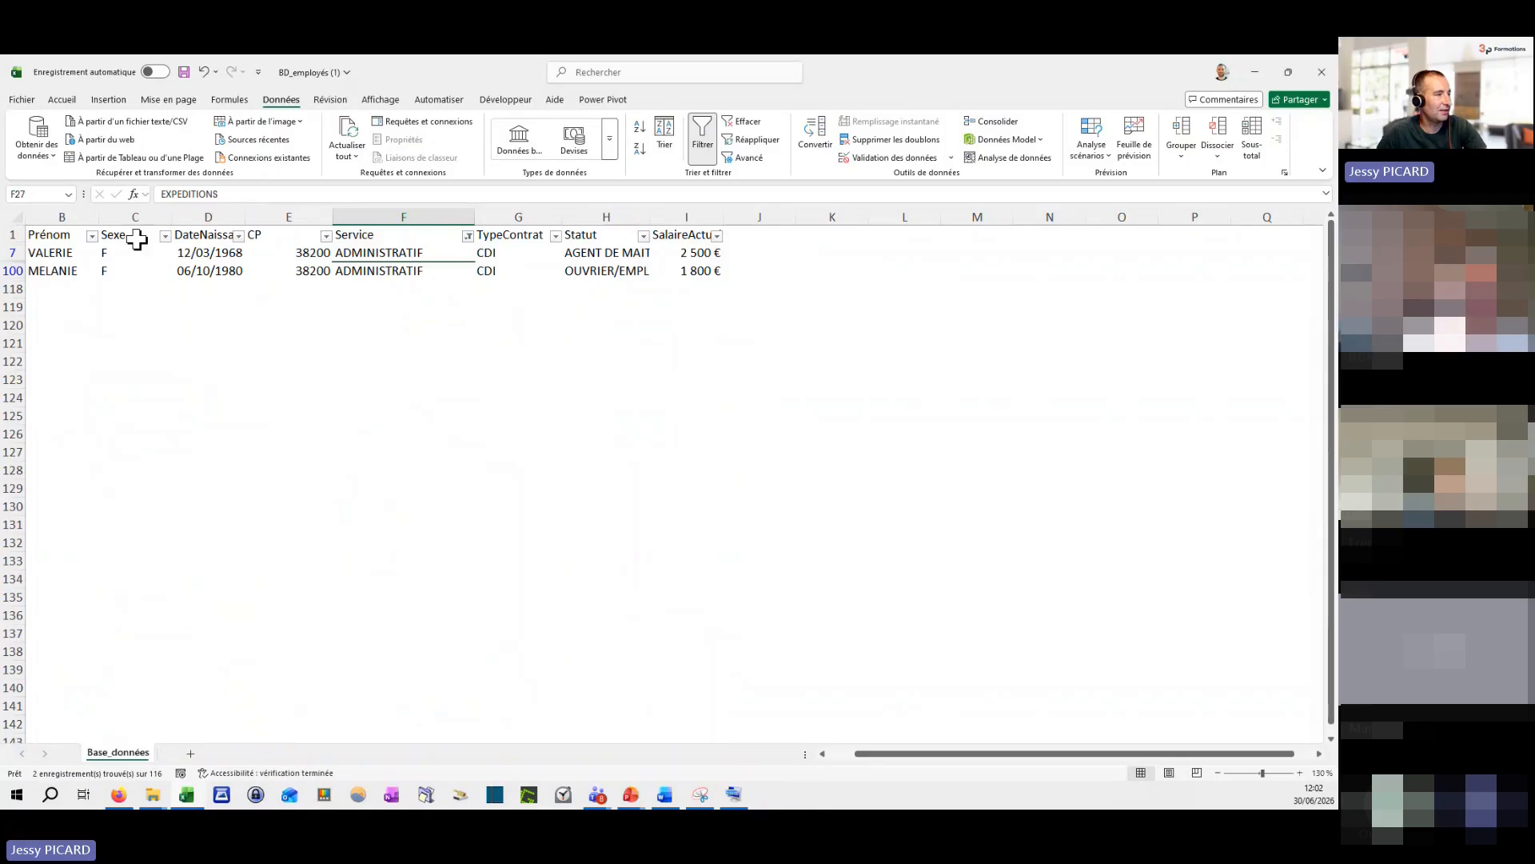
pyautogui.click(468, 236)
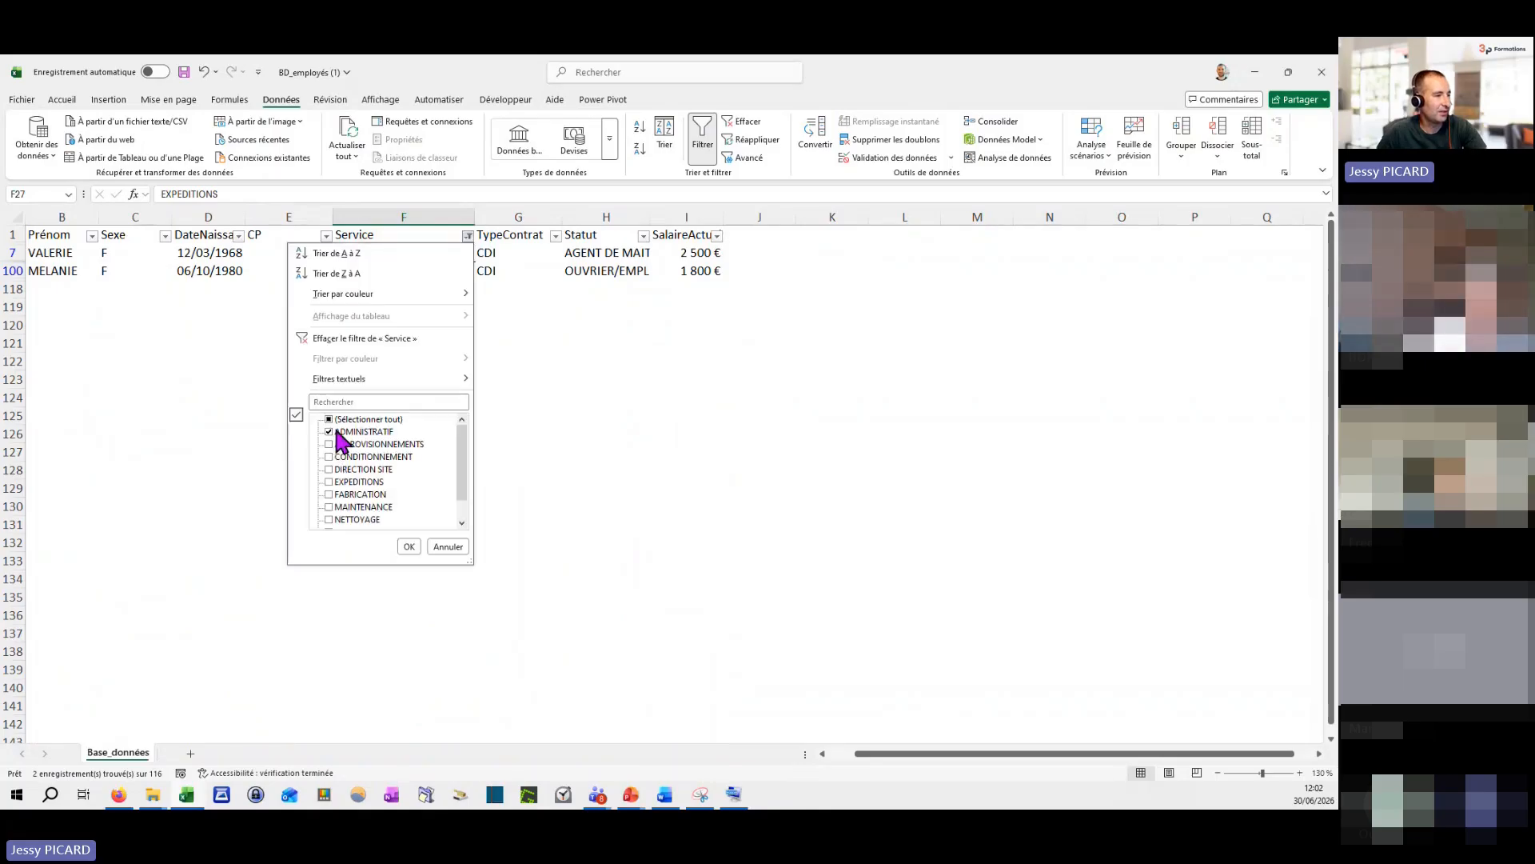
pyautogui.click(346, 431)
pyautogui.click(352, 481)
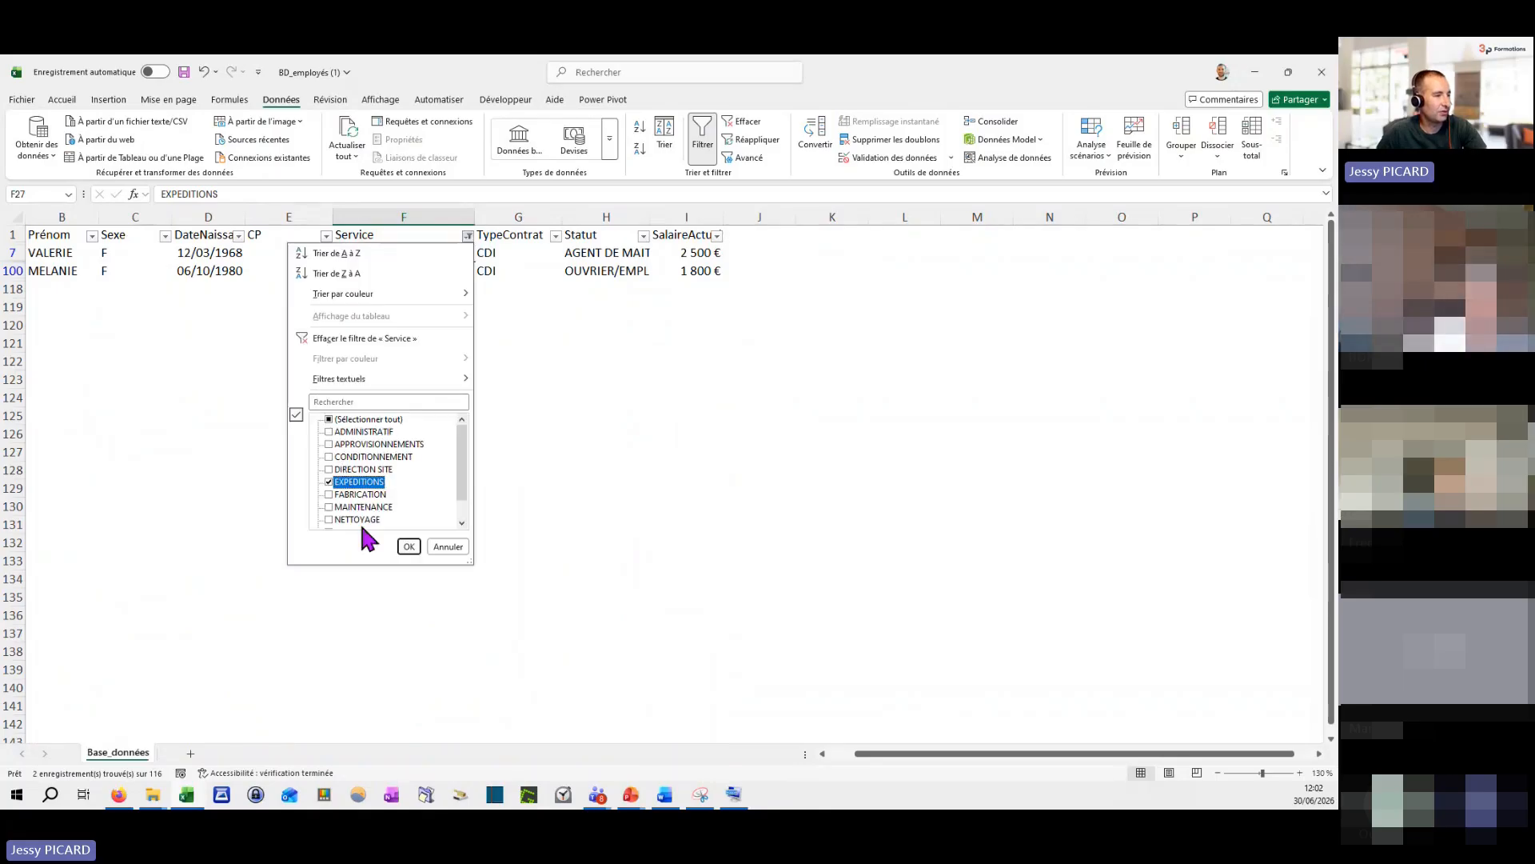
pyautogui.click(410, 547)
# Step: Change the Service filter so that only FABRICATION is kept
pyautogui.click(468, 236)
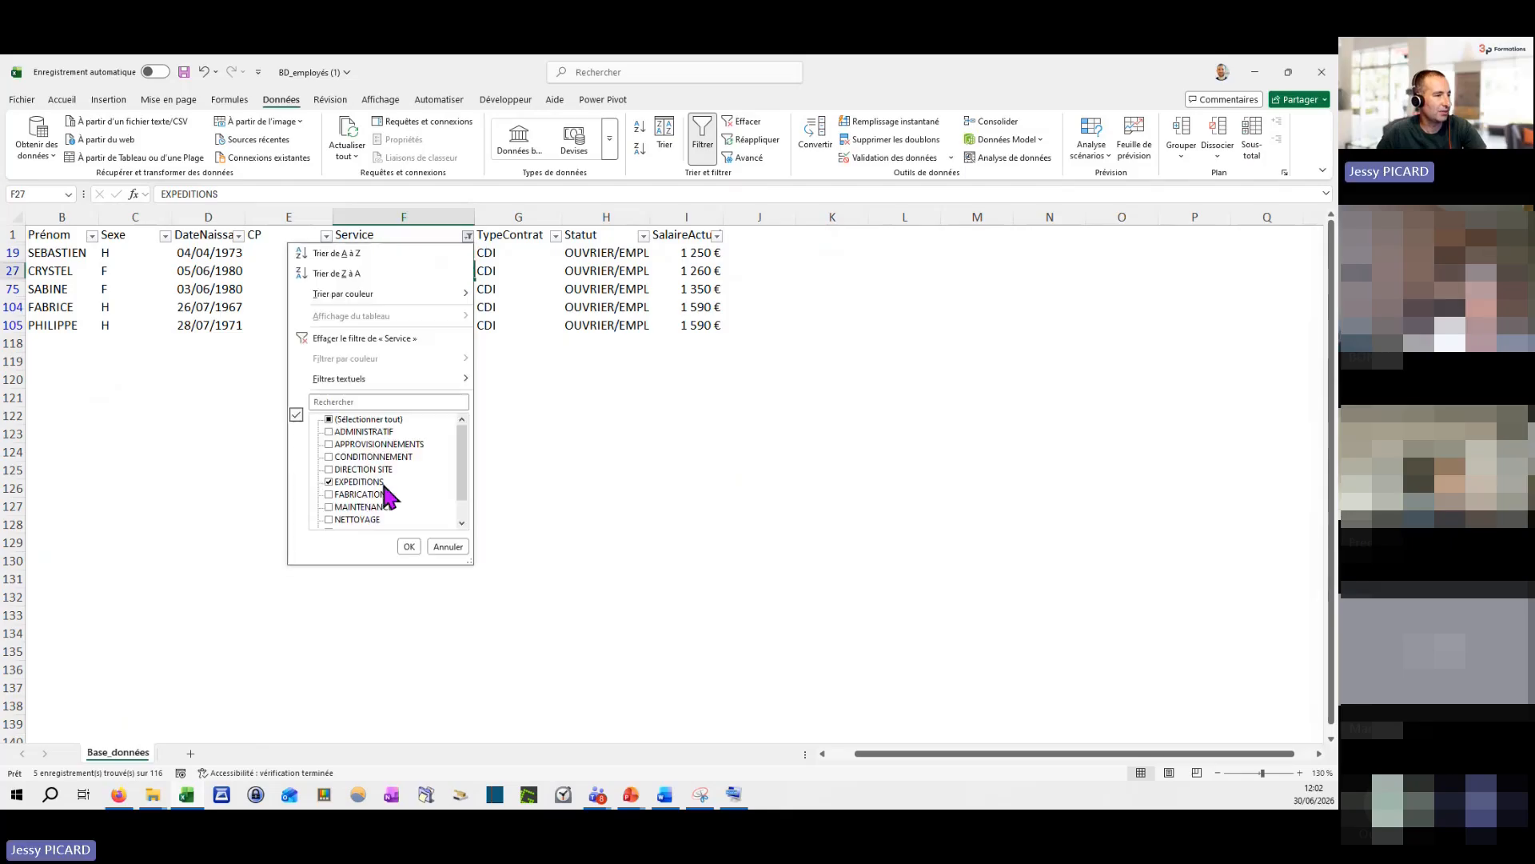
pyautogui.click(352, 482)
pyautogui.click(360, 494)
pyautogui.click(408, 547)
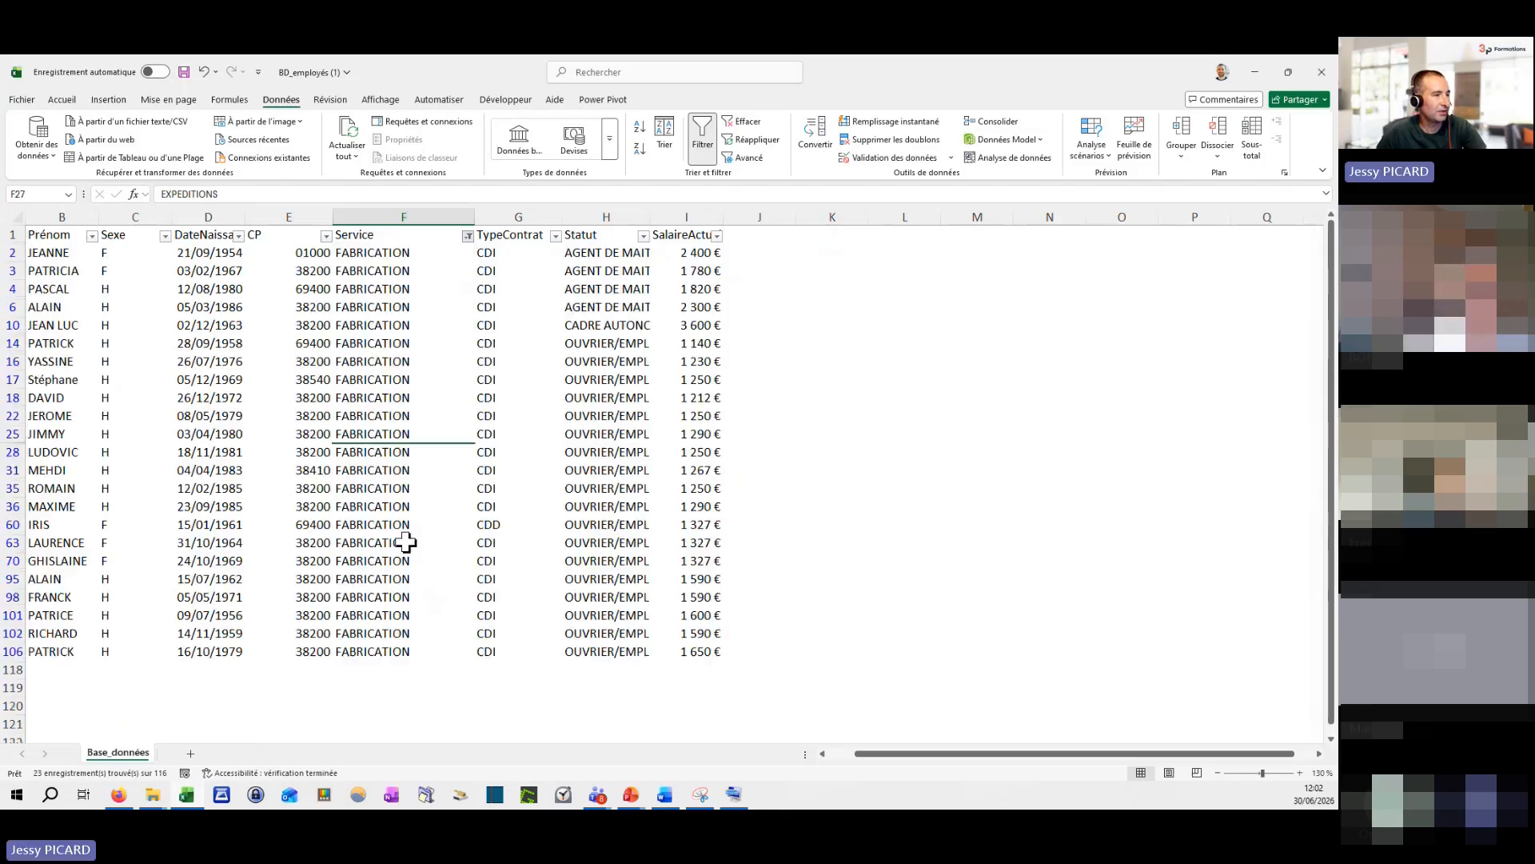
# Step: Leave the Sexe filter without changing it, and filter TypeContrat on CDI within the FABRICATION rows
pyautogui.click(165, 235)
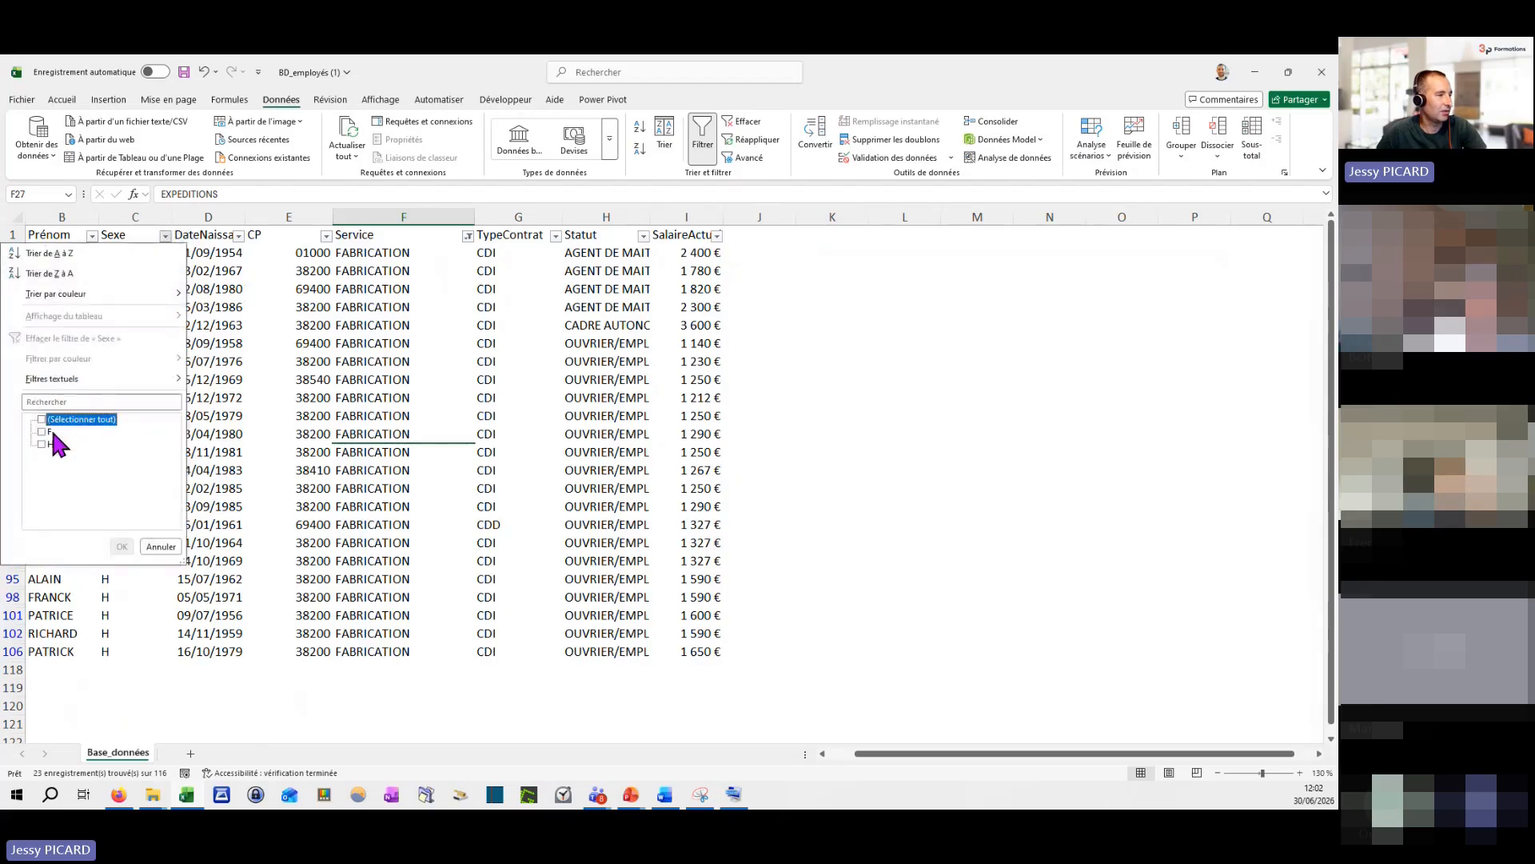
pyautogui.click(216, 396)
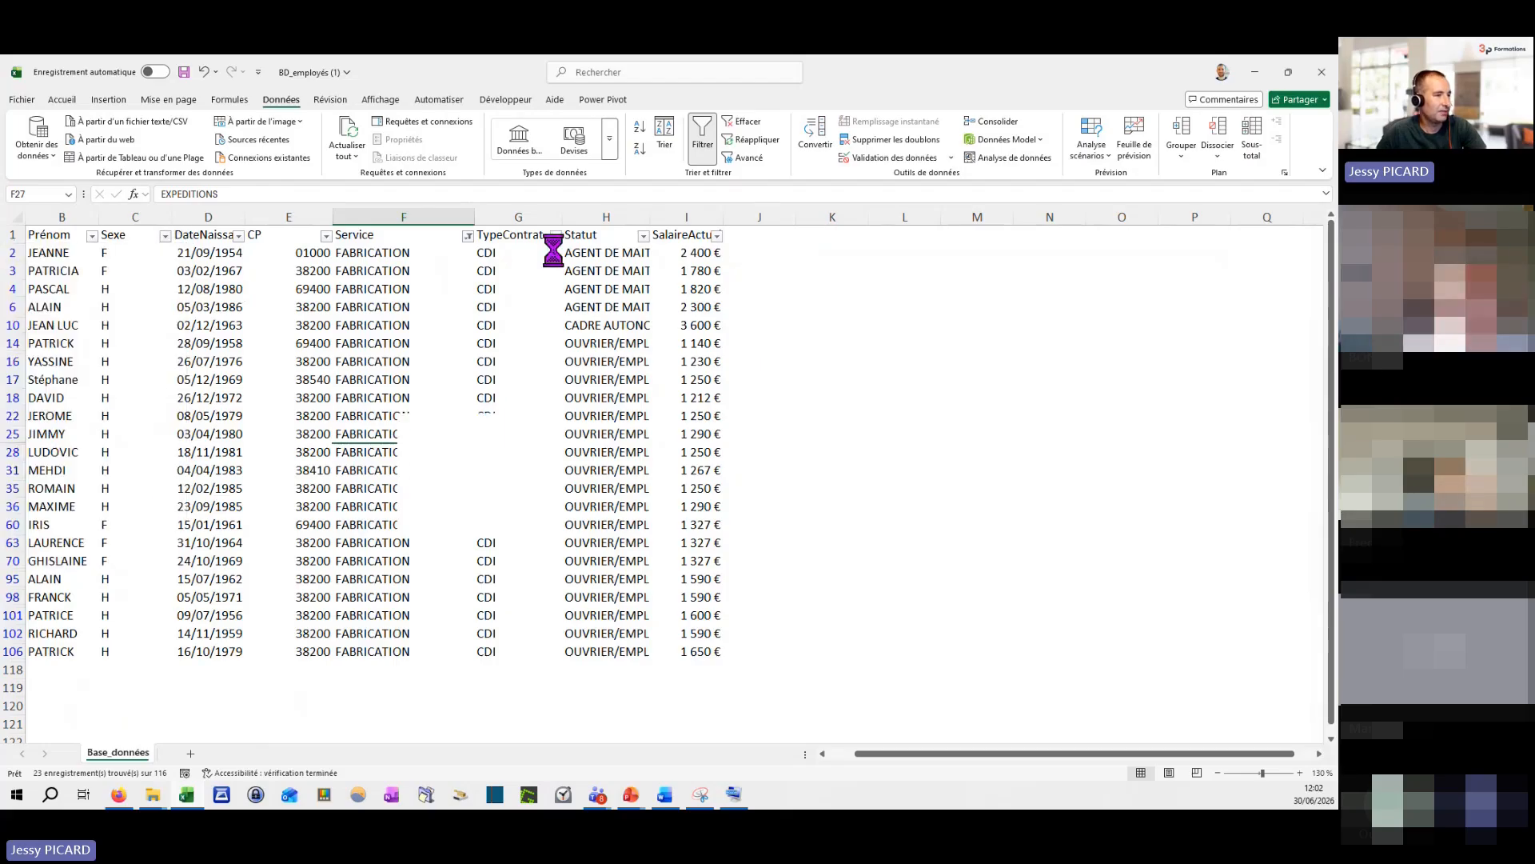
pyautogui.click(555, 236)
pyautogui.click(438, 419)
pyautogui.click(430, 443)
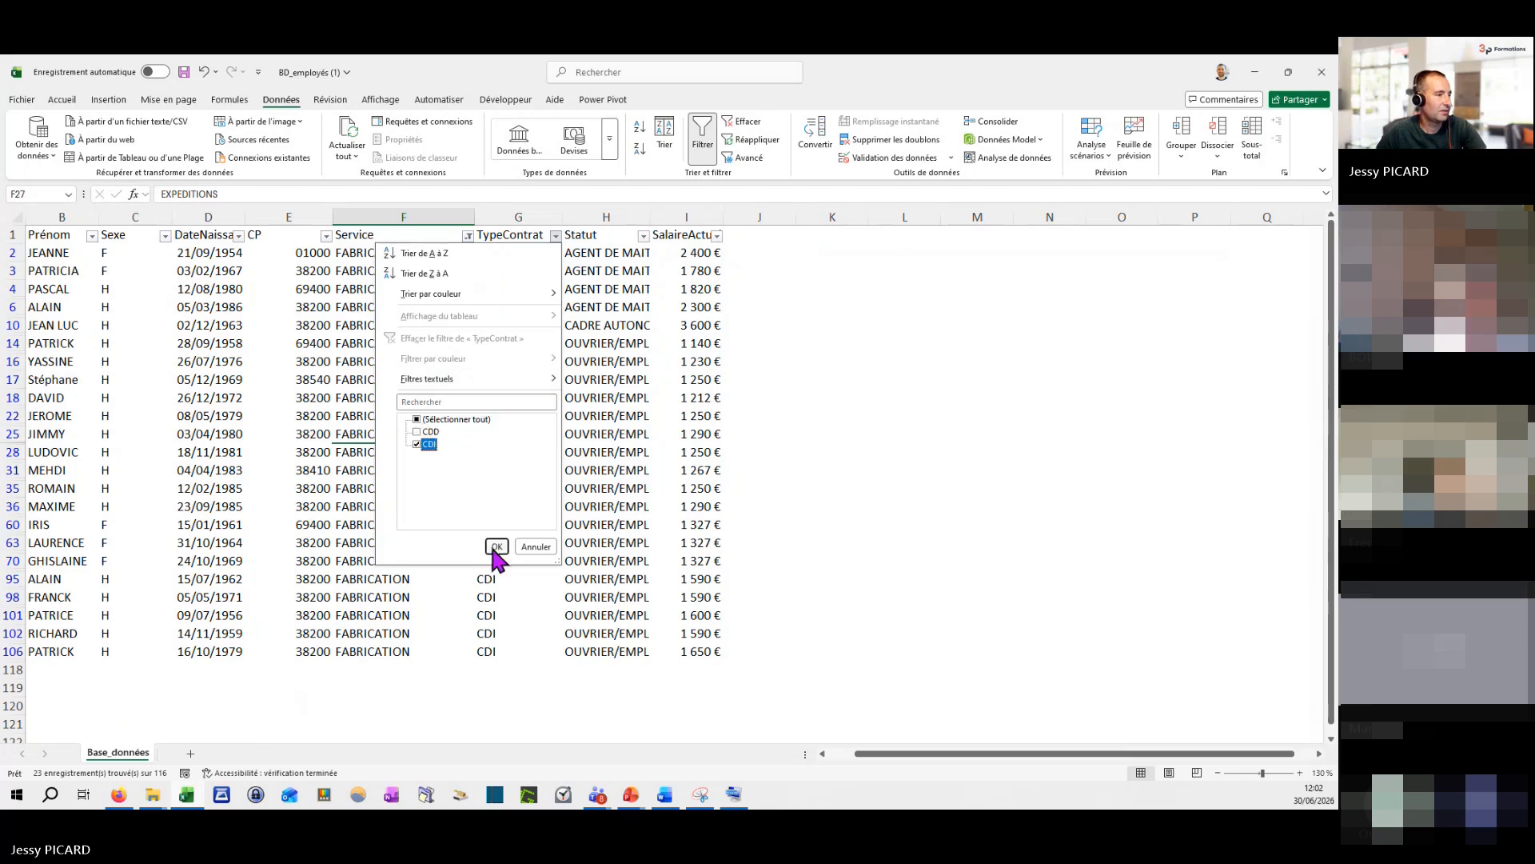
pyautogui.click(496, 546)
# Step: Add a Sexe filter on F to the active Service and TypeContrat filters
pyautogui.click(165, 235)
pyautogui.click(107, 419)
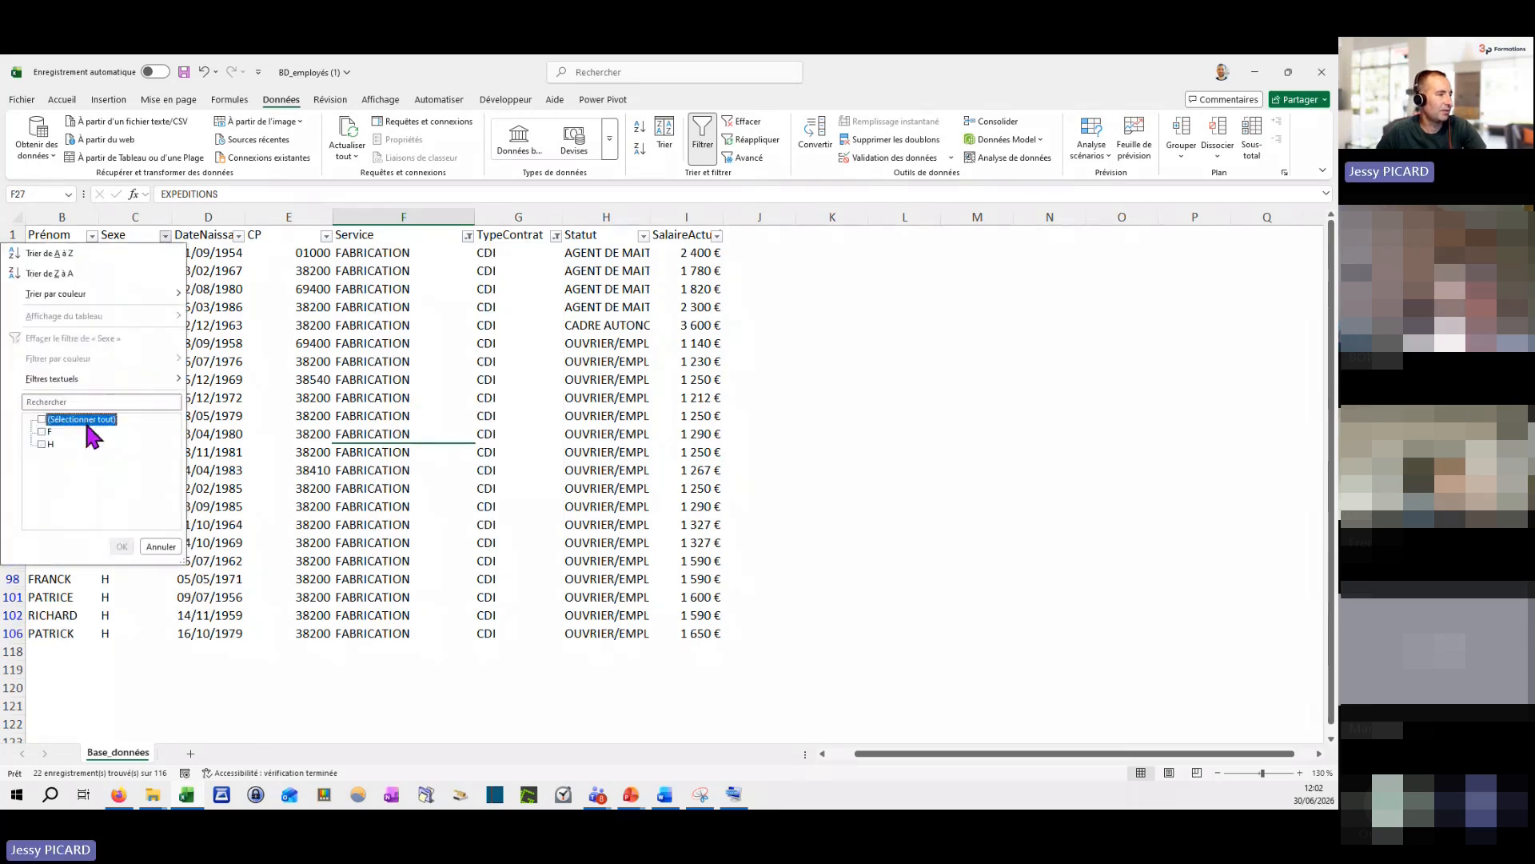
pyautogui.click(45, 432)
pyautogui.click(121, 547)
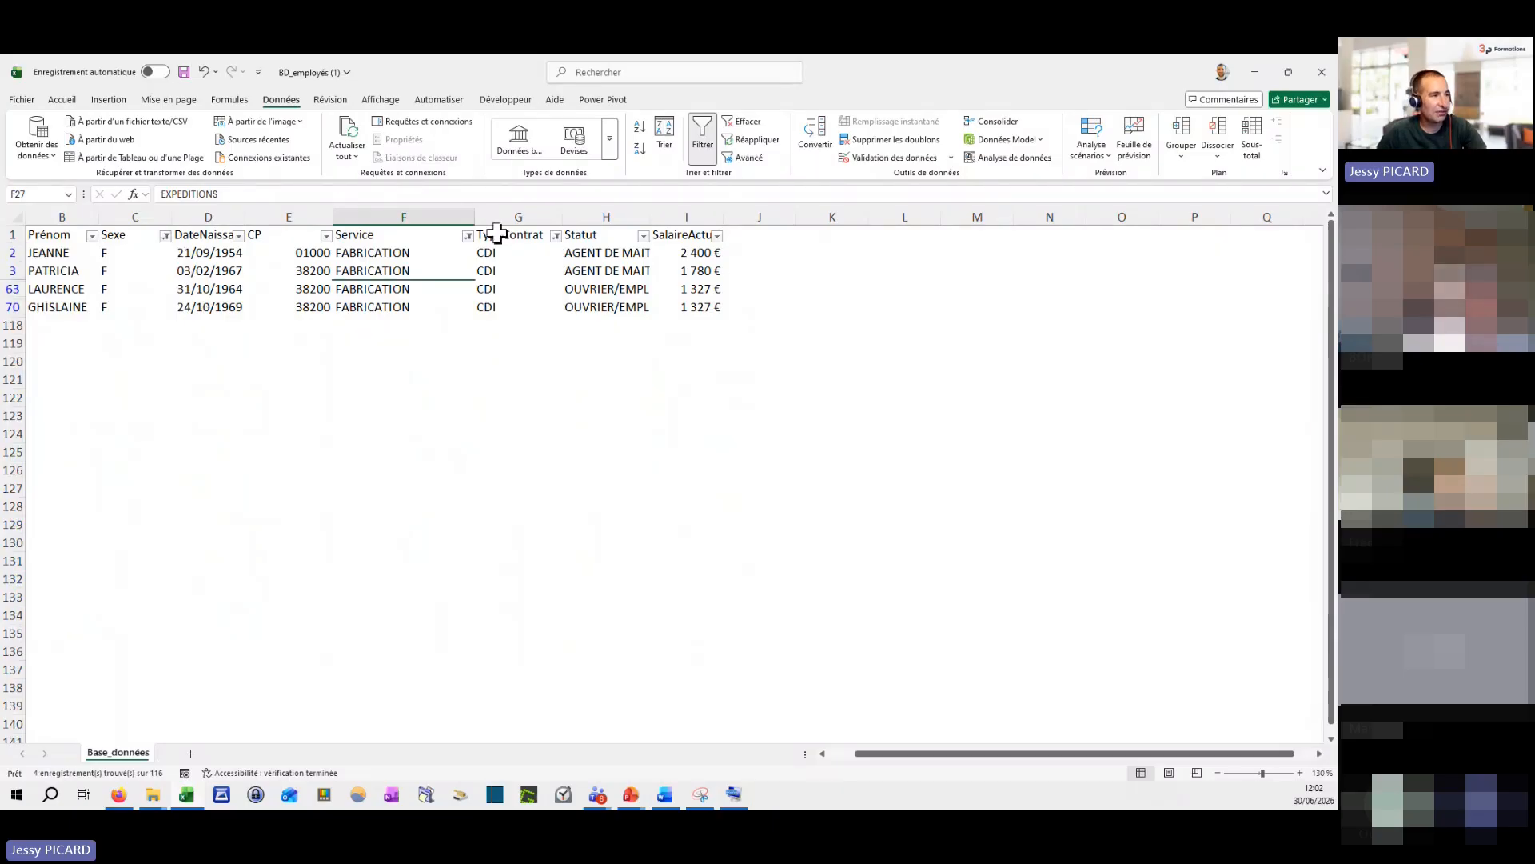
# Step: Clear the Sexe, Service and TypeContrat filters all at once while keeping the header filters on
pyautogui.click(164, 236)
pyautogui.click(523, 280)
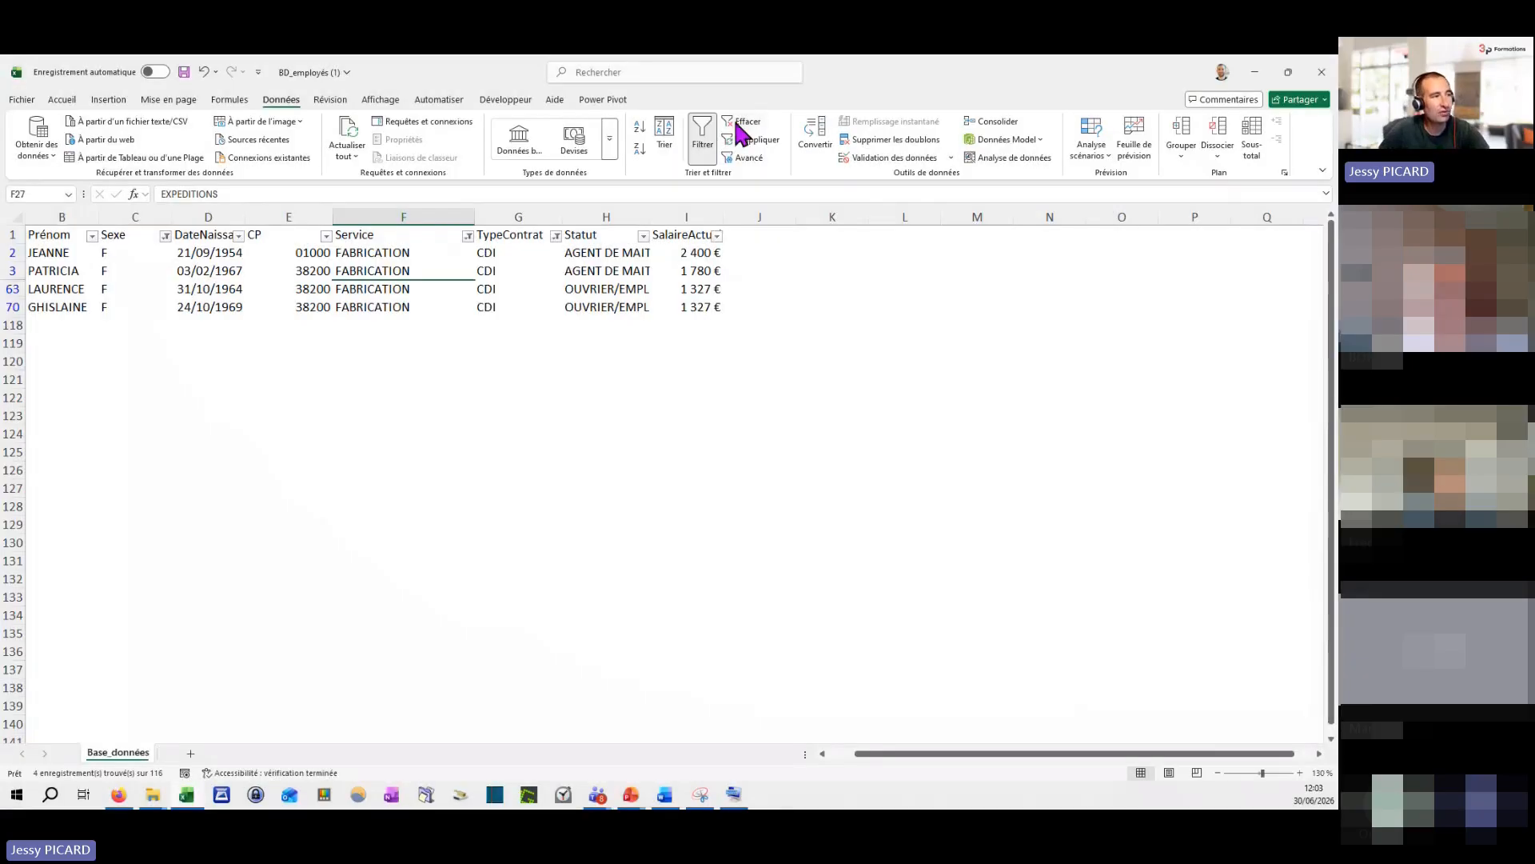
pyautogui.click(742, 123)
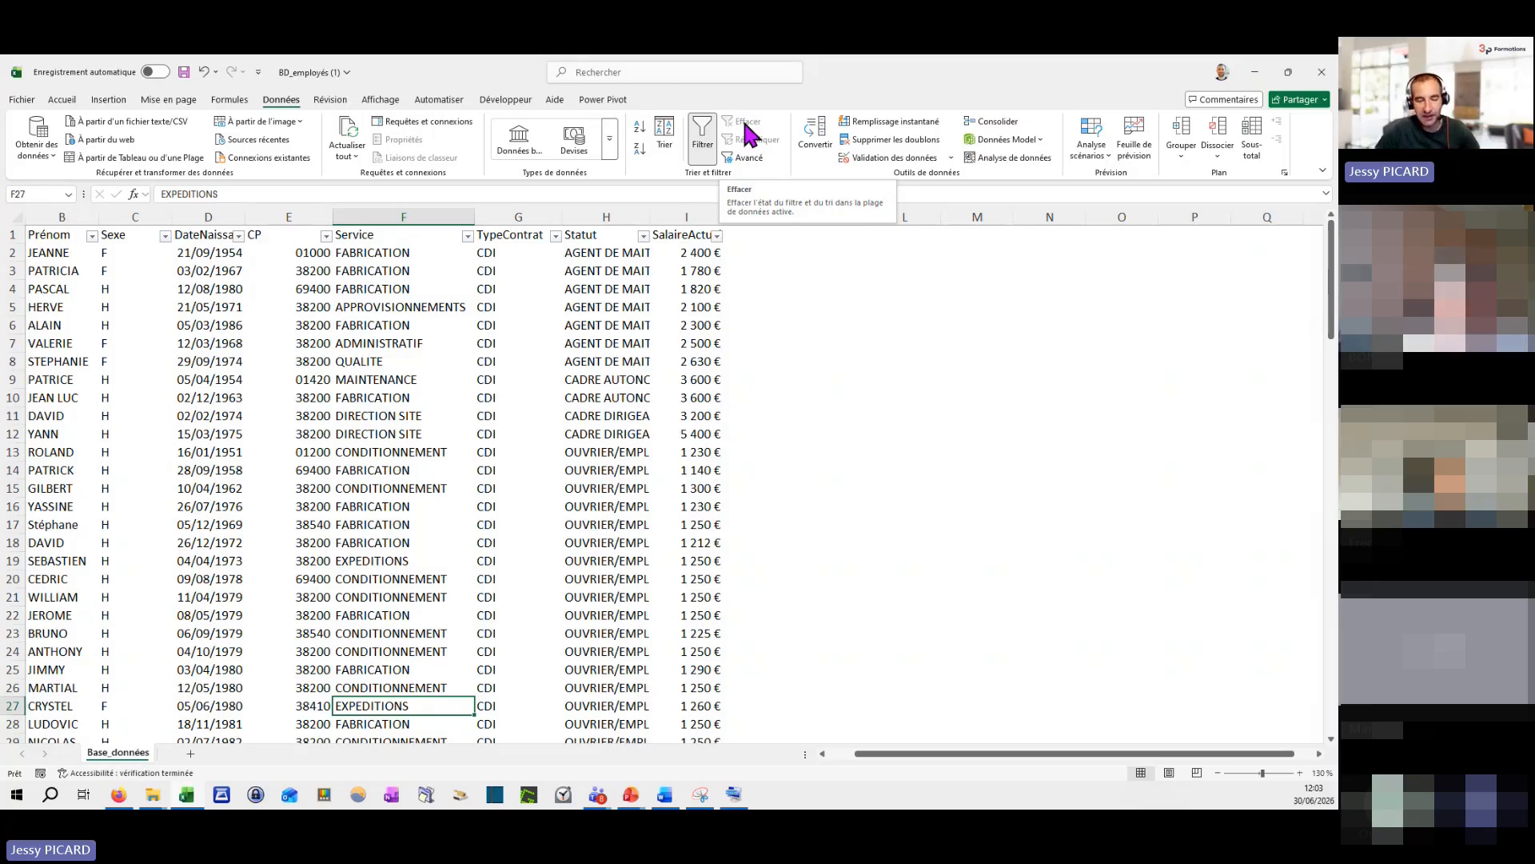
# Step: Filter the TypeContrat column to keep only the CDD contracts
pyautogui.click(555, 235)
pyautogui.click(451, 419)
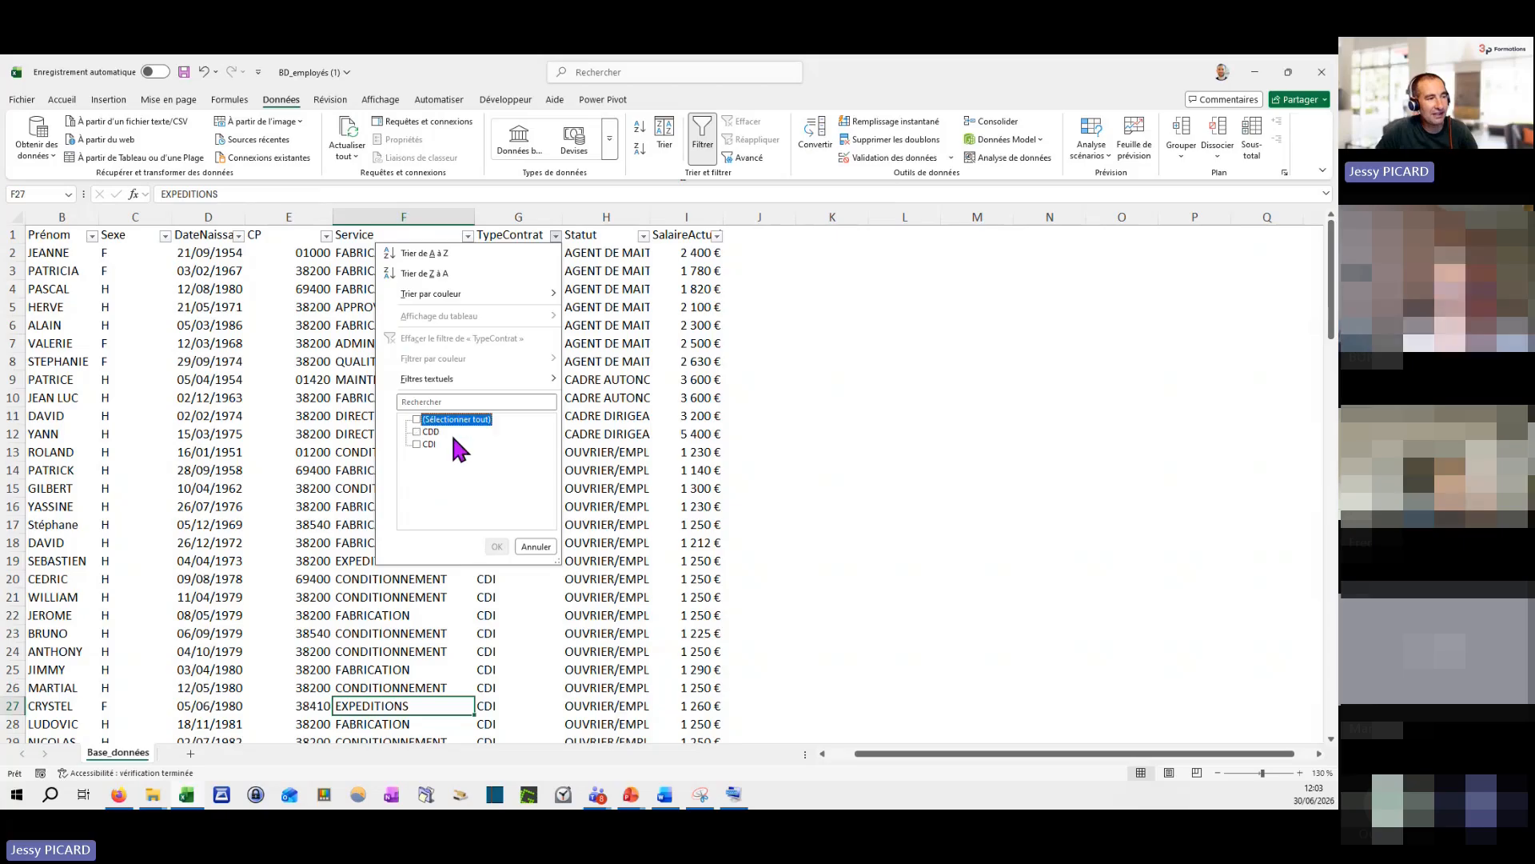
pyautogui.click(432, 432)
pyautogui.click(496, 547)
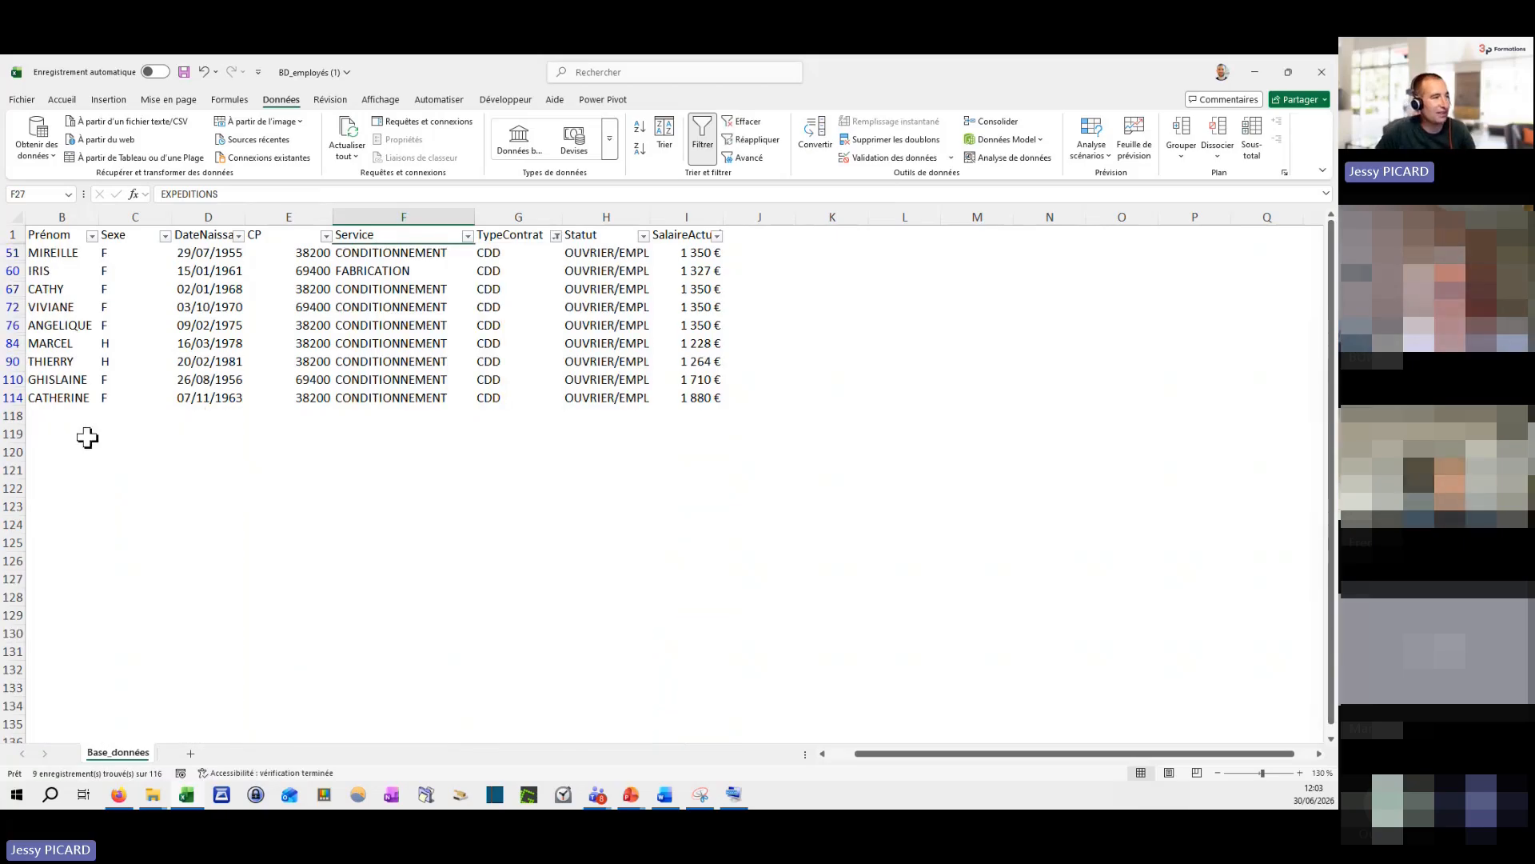
# Step: Select row 84 among the filtered CDD rows to point it out, and clear the TypeContrat filter
pyautogui.click(77, 414)
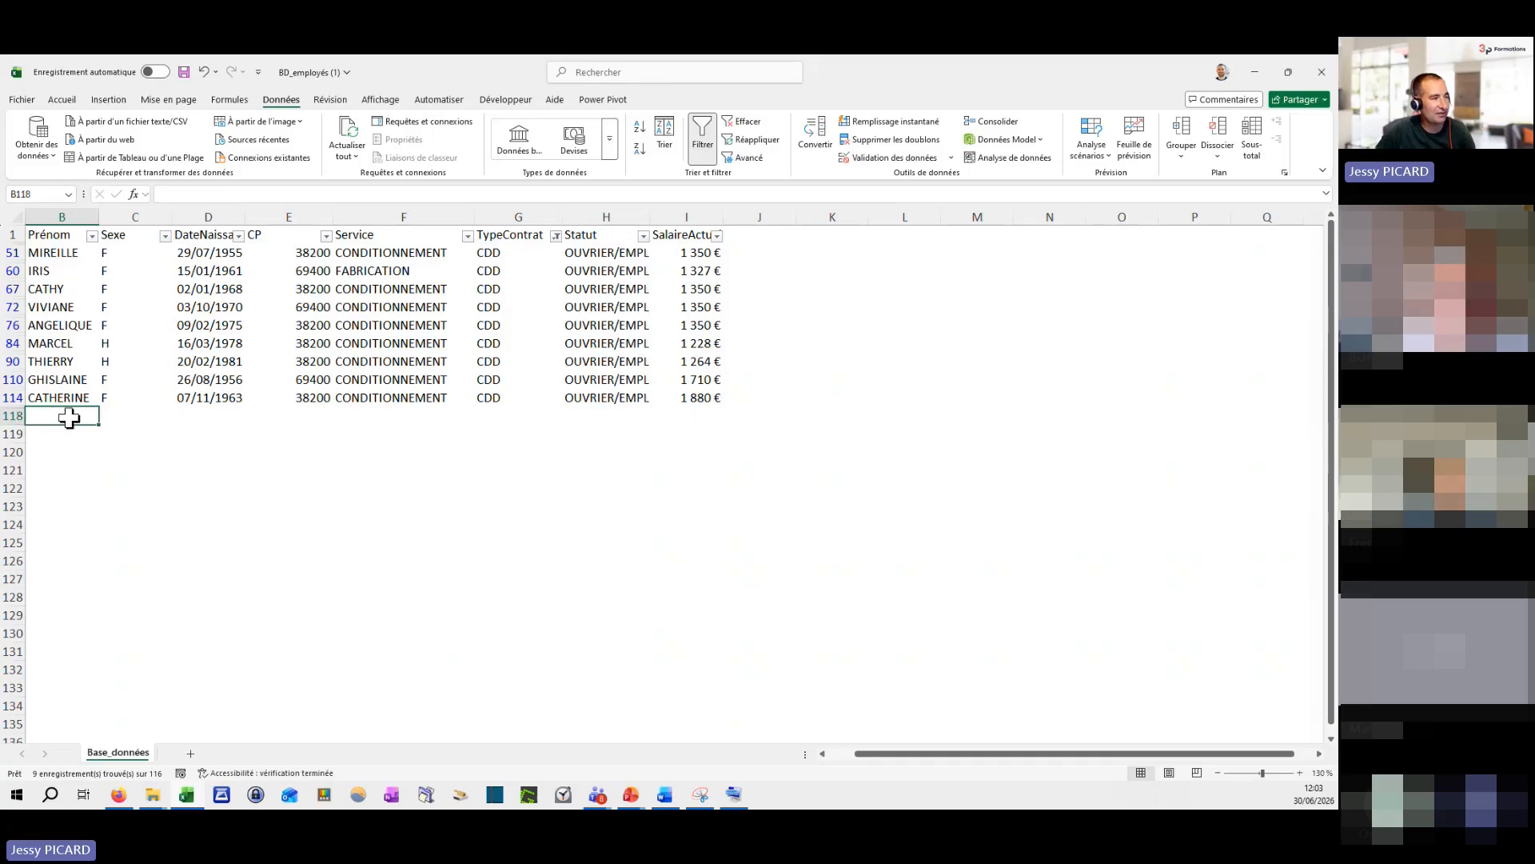
pyautogui.click(13, 344)
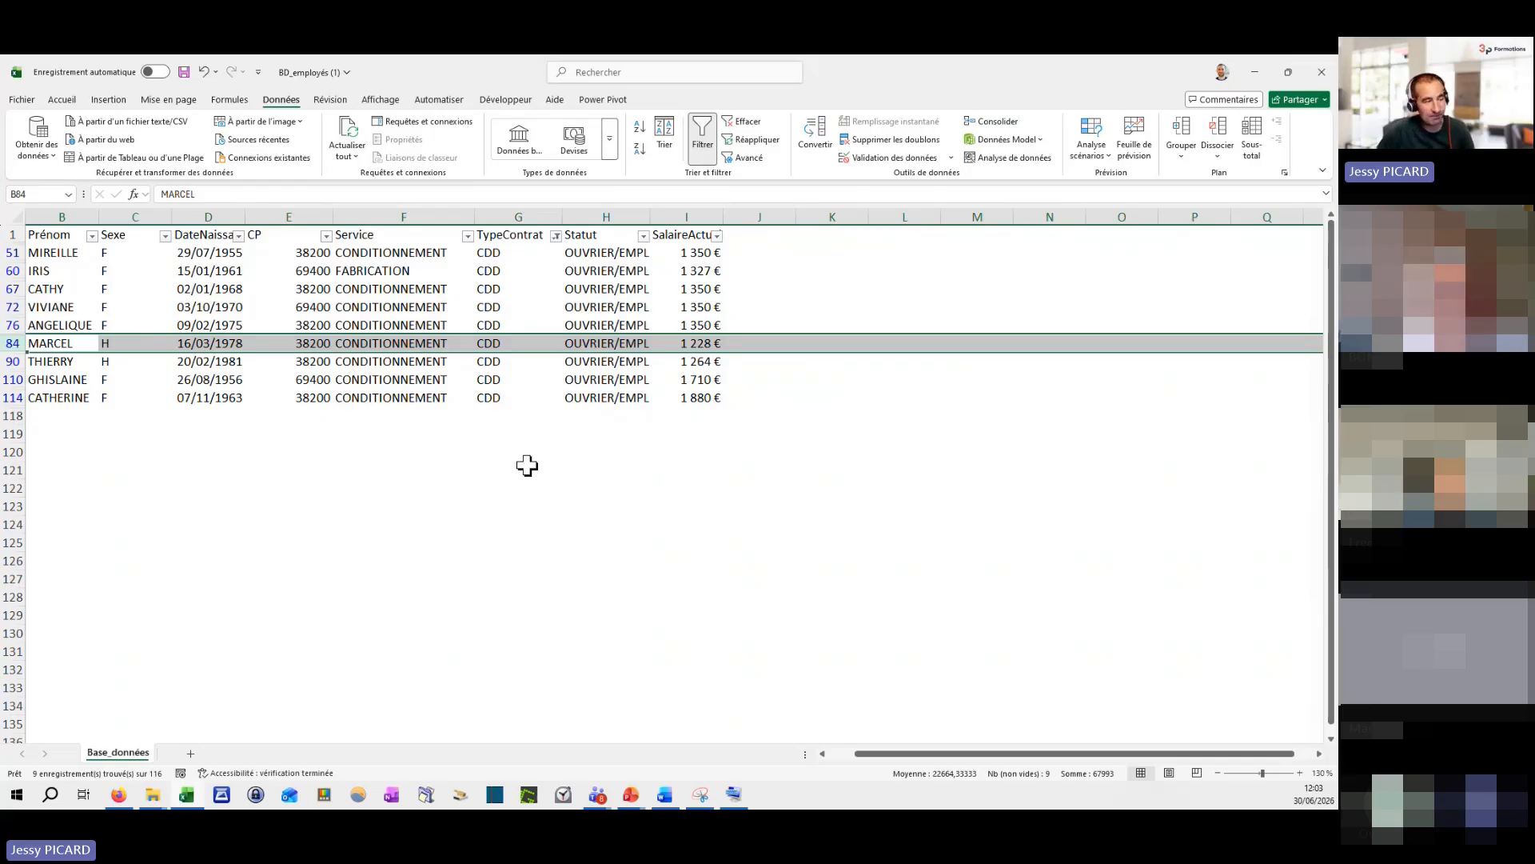
pyautogui.click(654, 393)
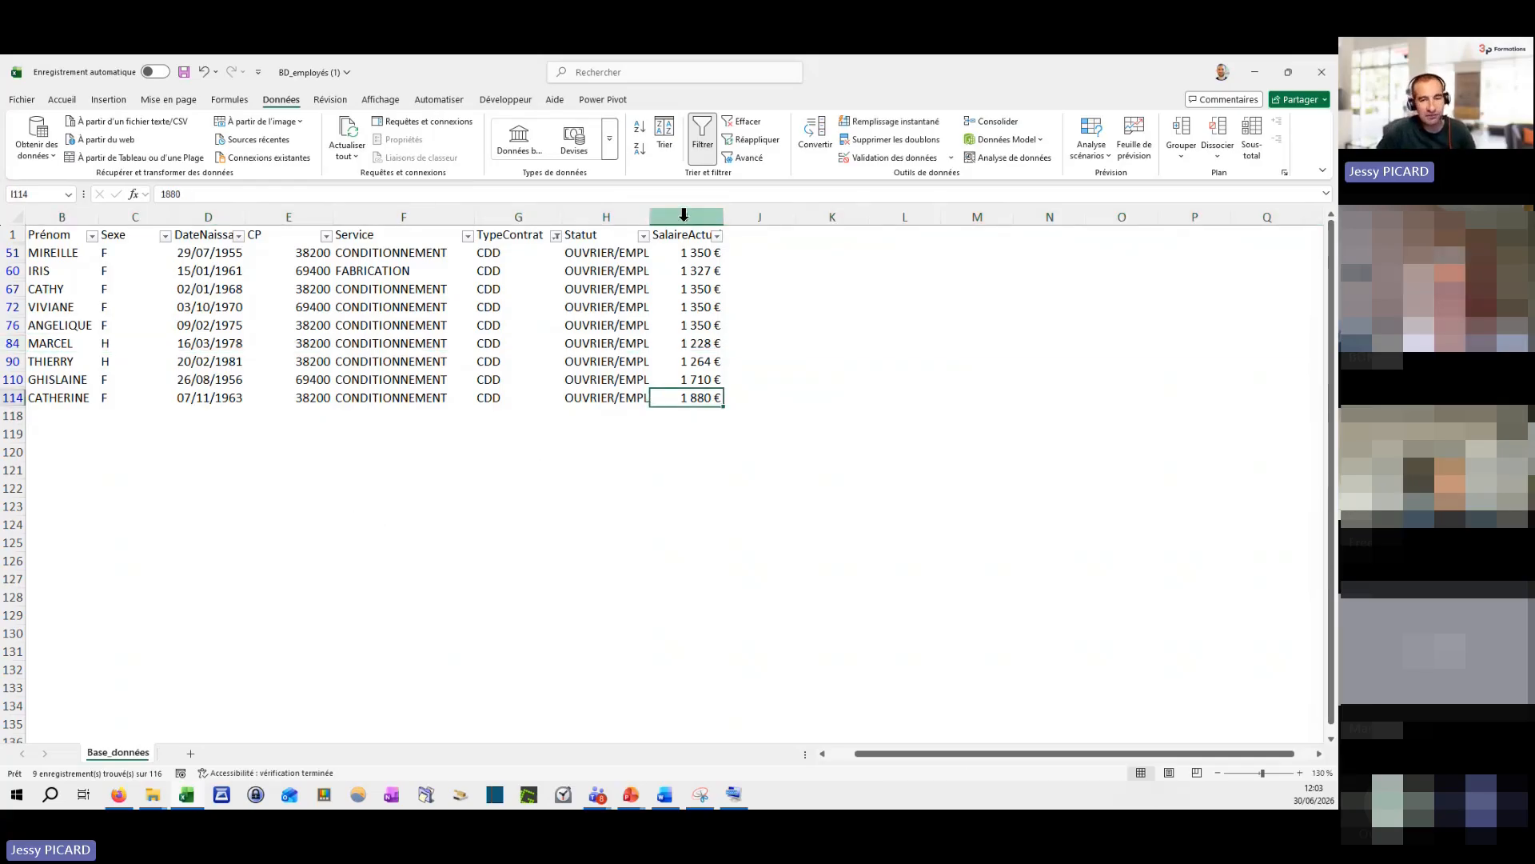
pyautogui.click(752, 124)
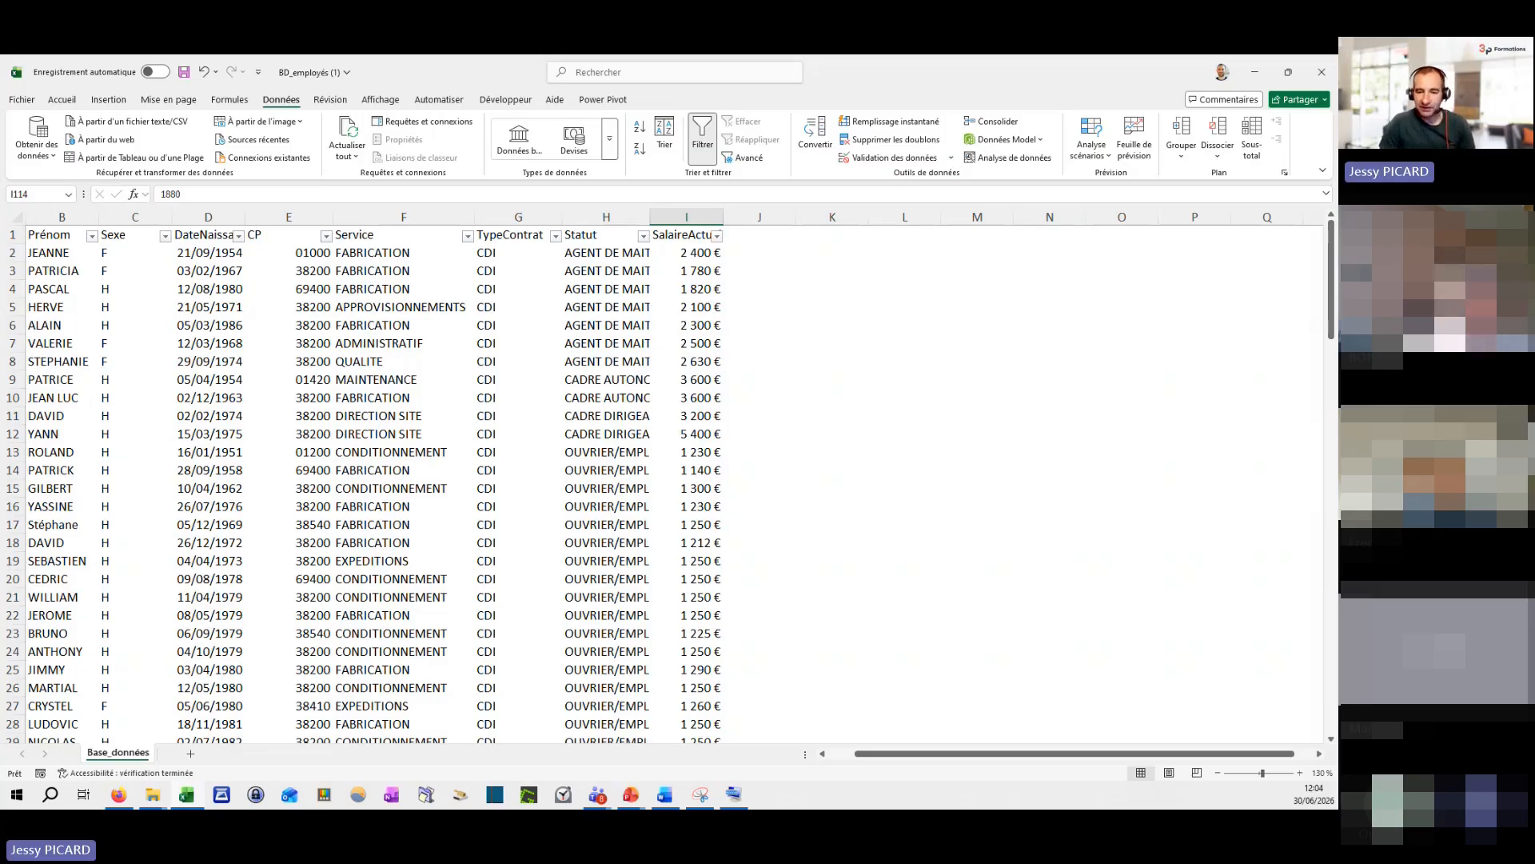
# Step: Switch to the training presentation showing the "Points d'attention" slide
pyautogui.hotkey('alt', 'Tab')
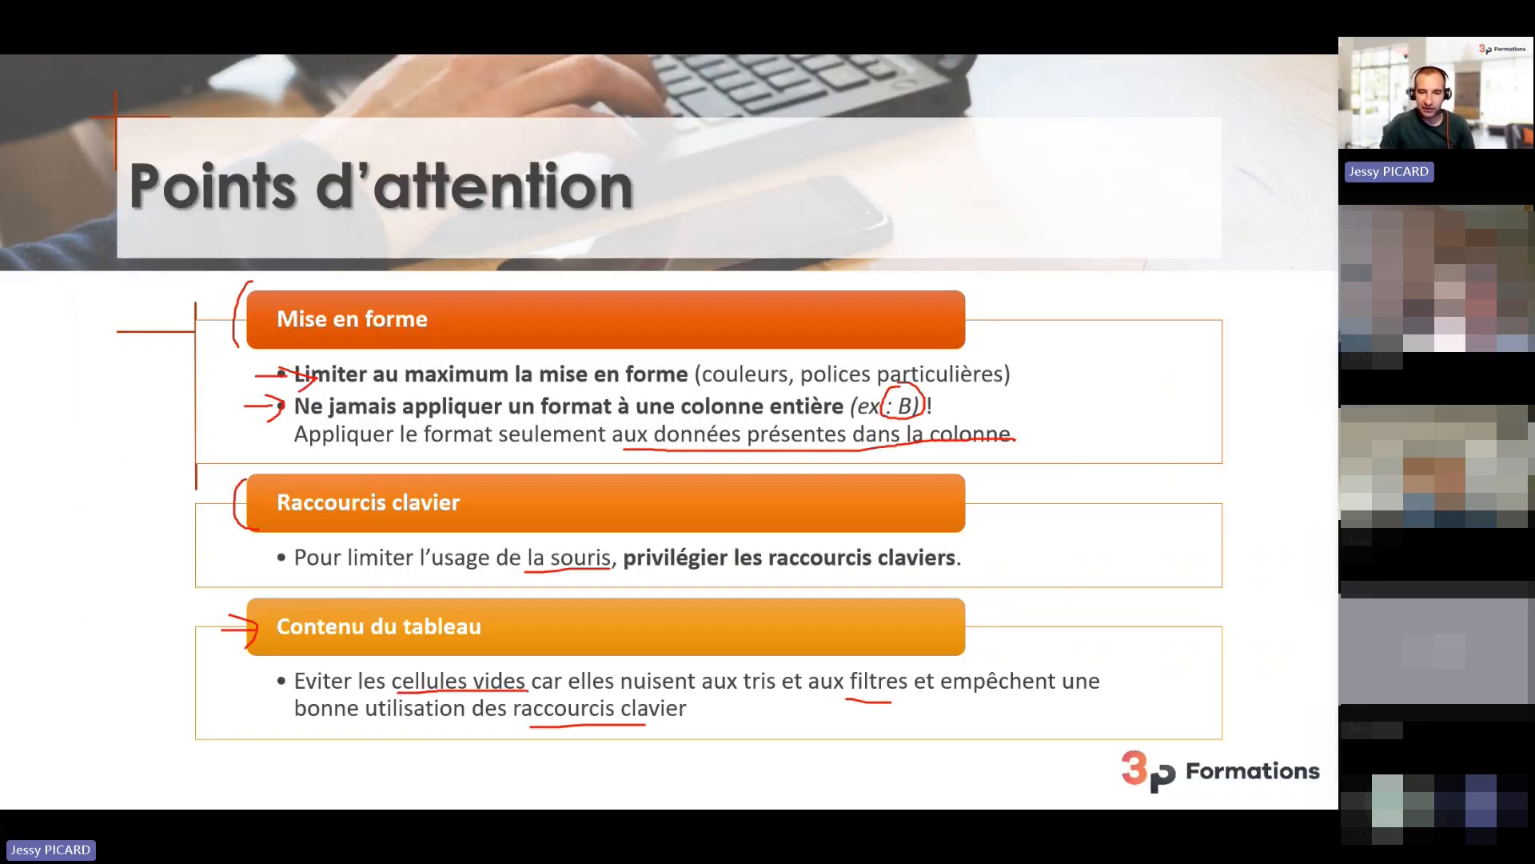
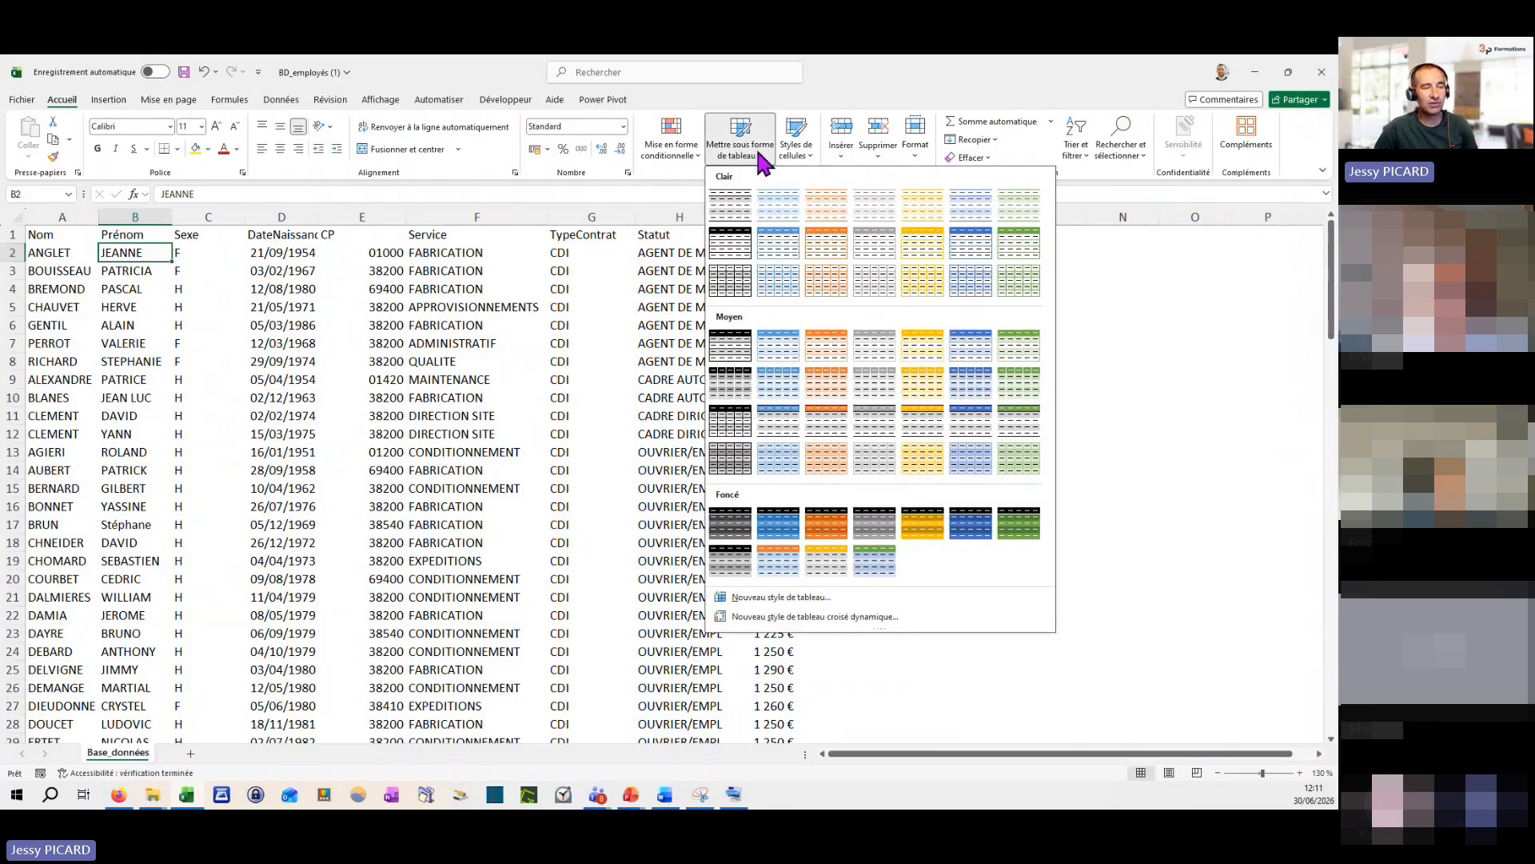
# Step: Convert the employee list into a table, keeping the detected range and its header row
pyautogui.click(109, 99)
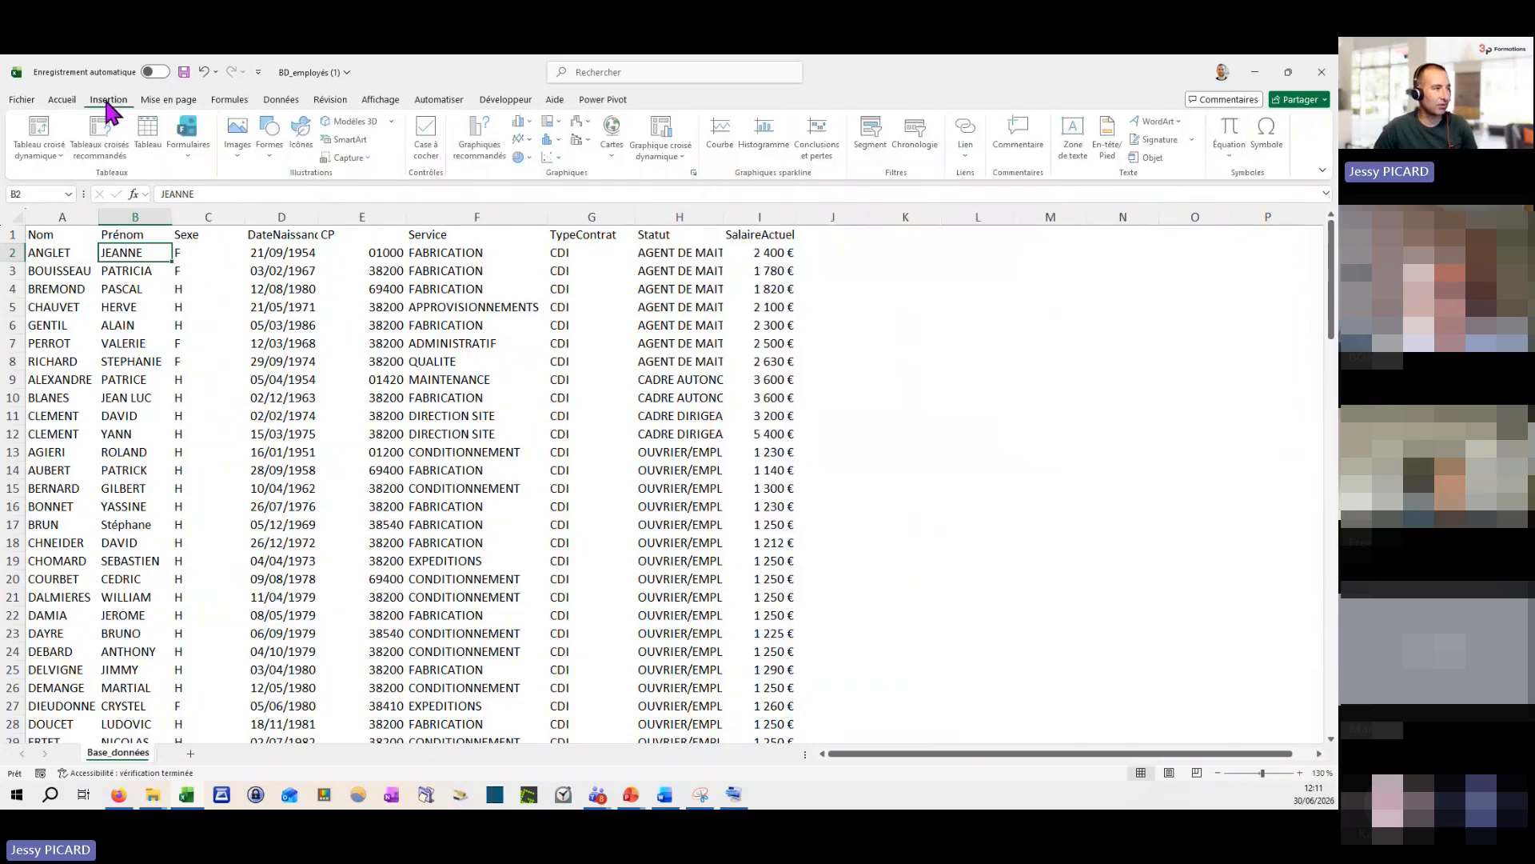
pyautogui.click(150, 136)
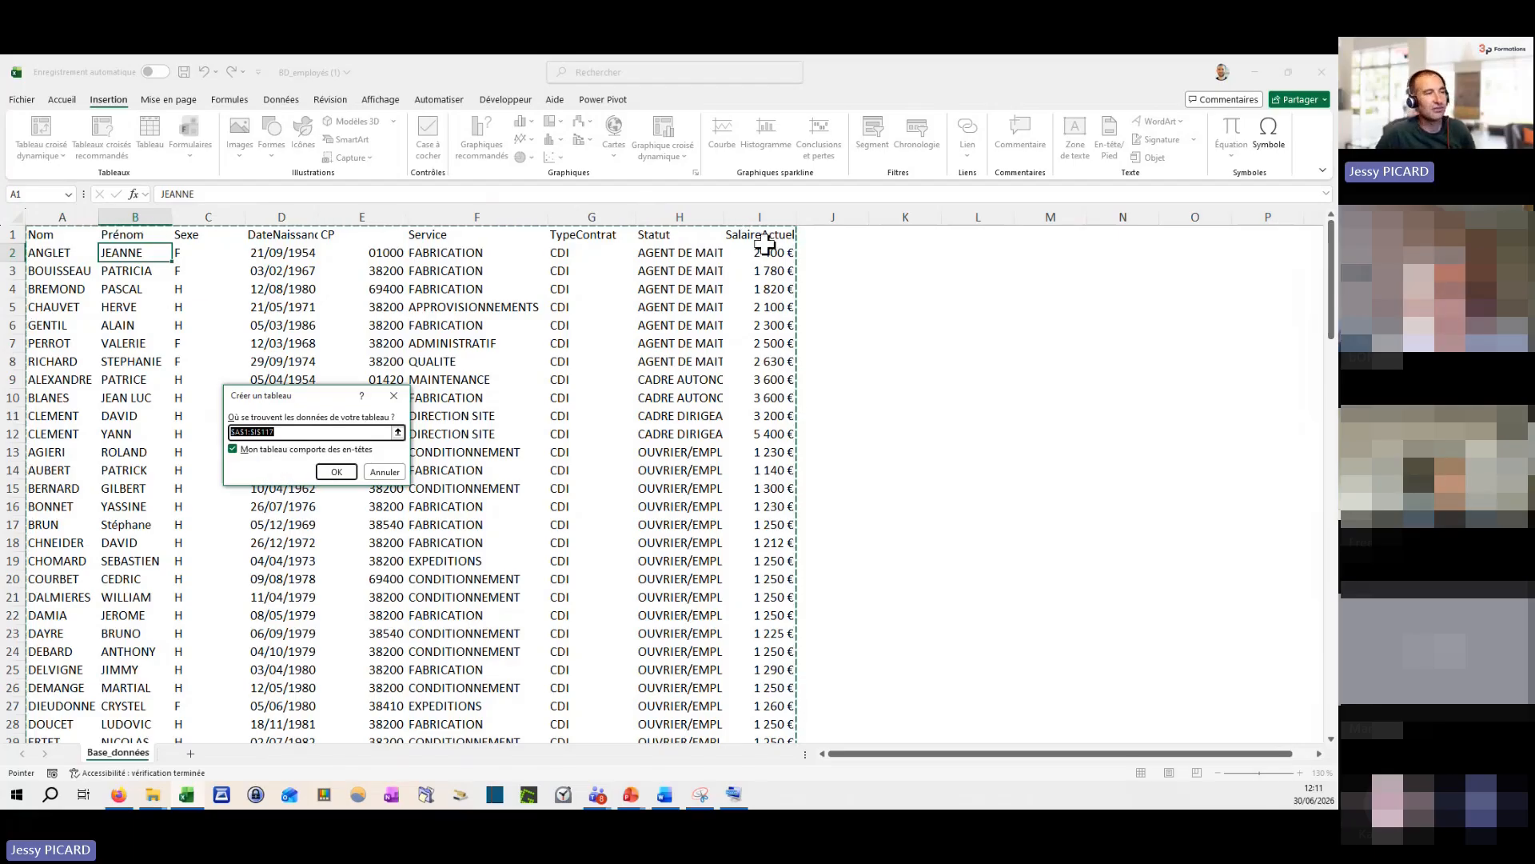
pyautogui.click(336, 472)
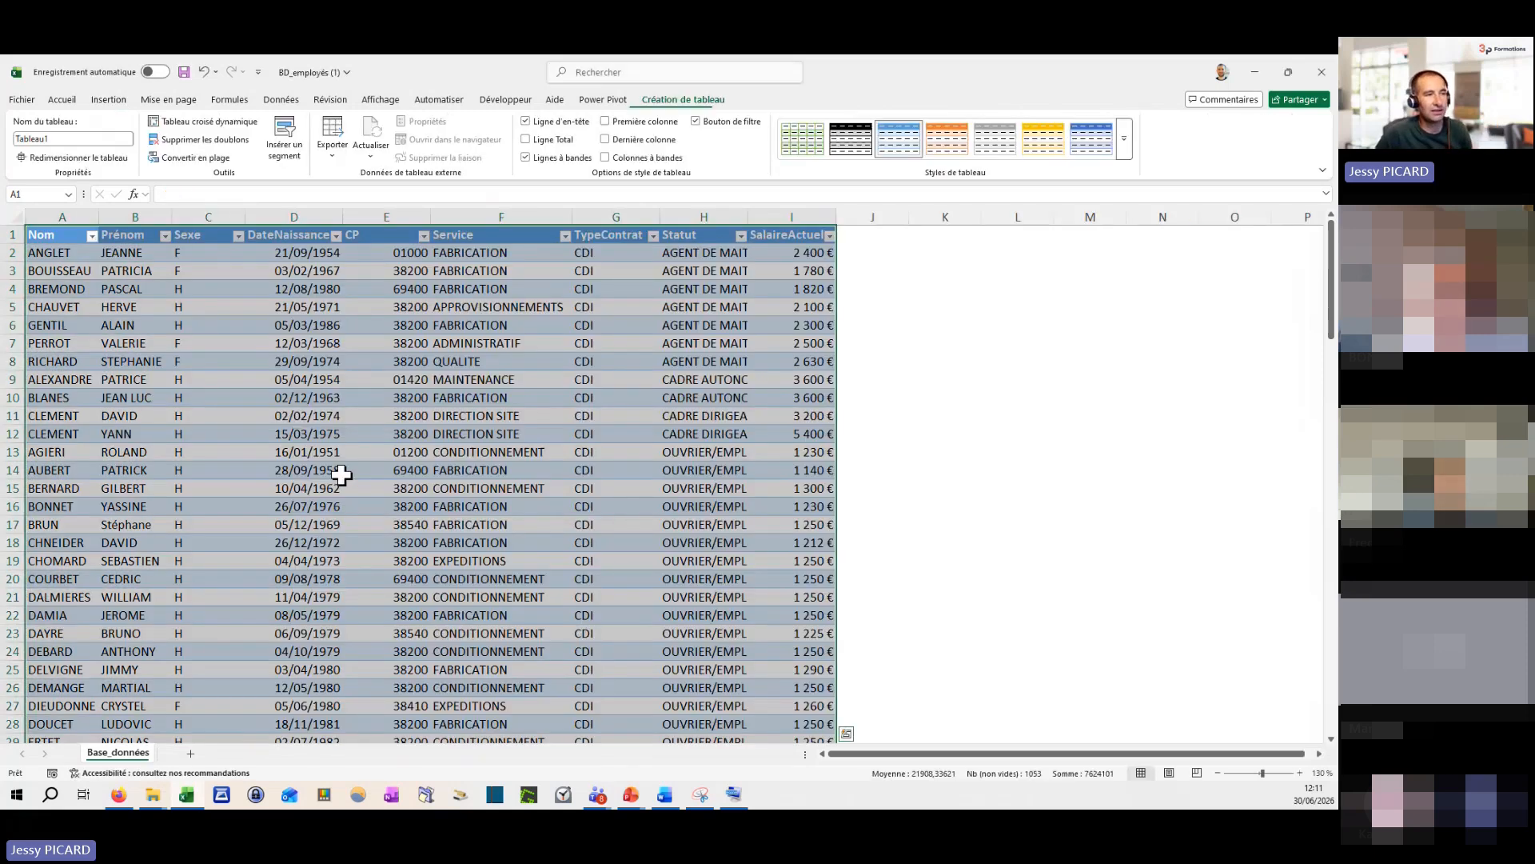
# Step: Select cells alternately inside and outside the table to compare when the table design tools are available
pyautogui.click(678, 379)
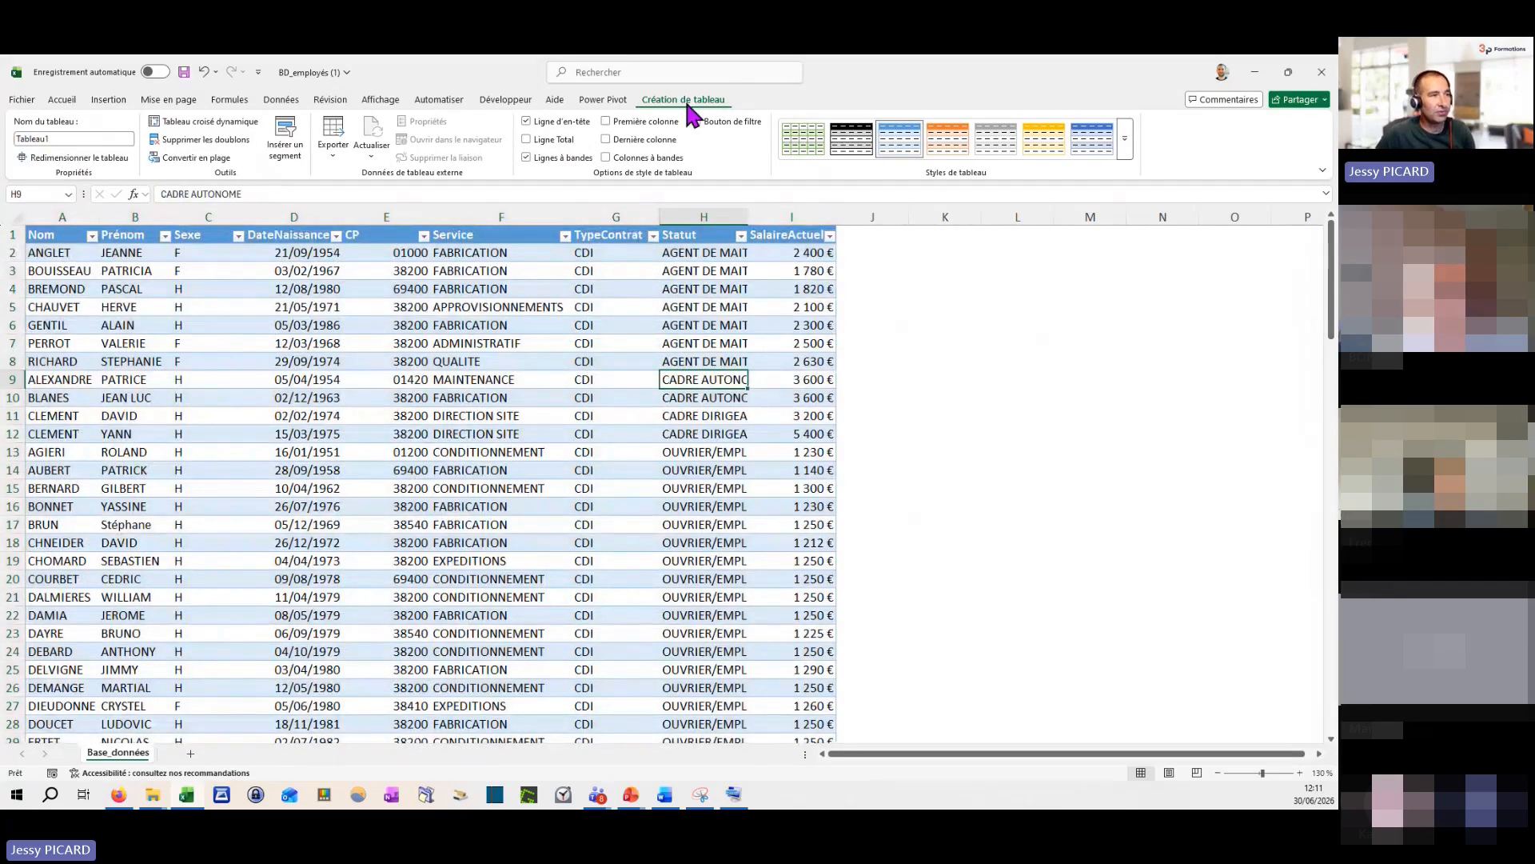
pyautogui.click(980, 309)
pyautogui.click(729, 327)
pyautogui.click(937, 360)
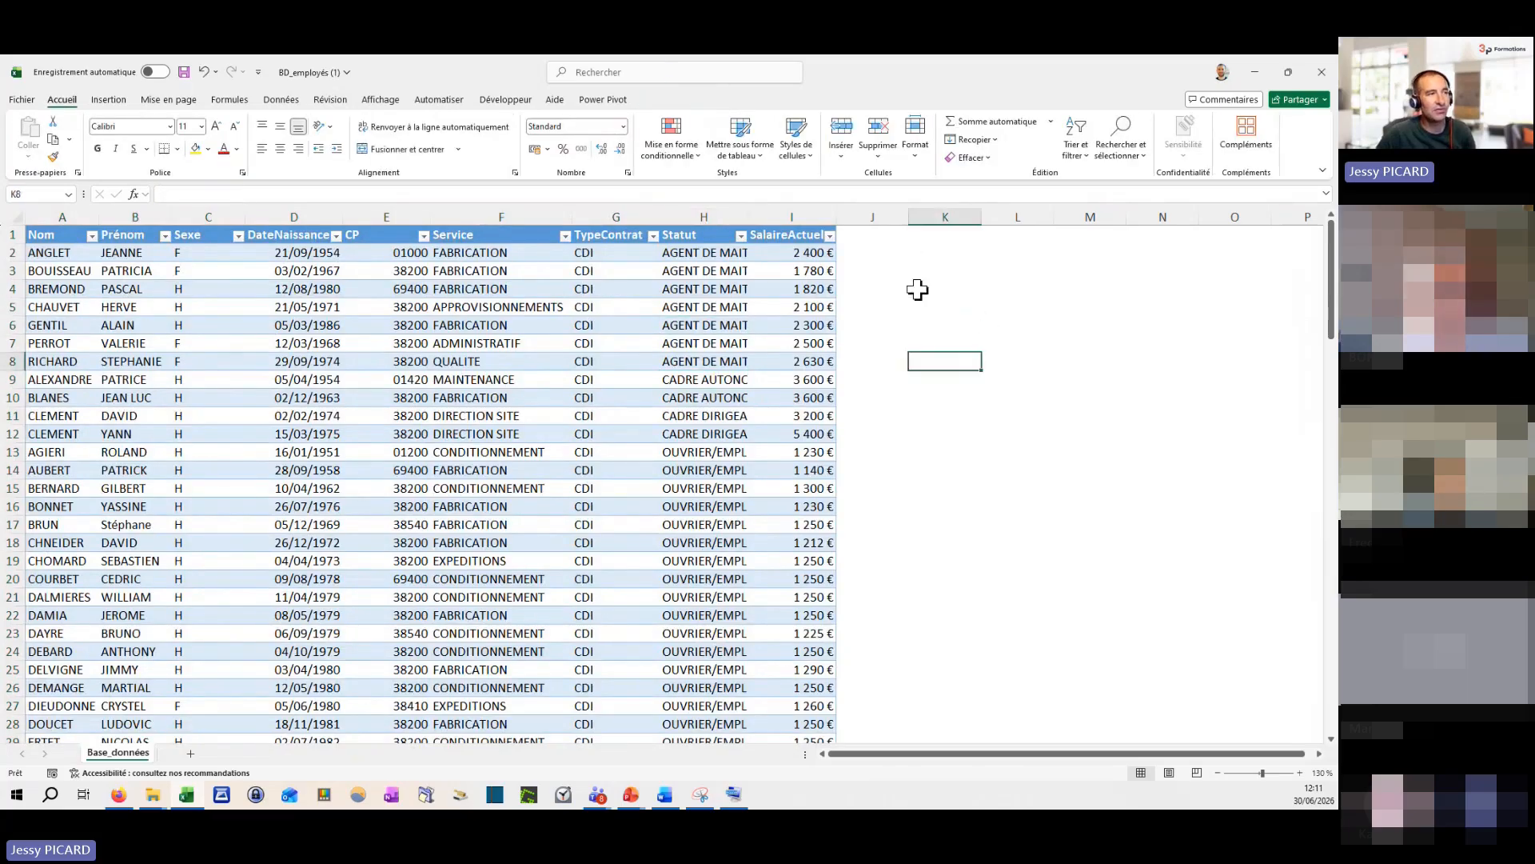
pyautogui.click(701, 319)
# Step: Rename the table as Salariés
pyautogui.click(678, 100)
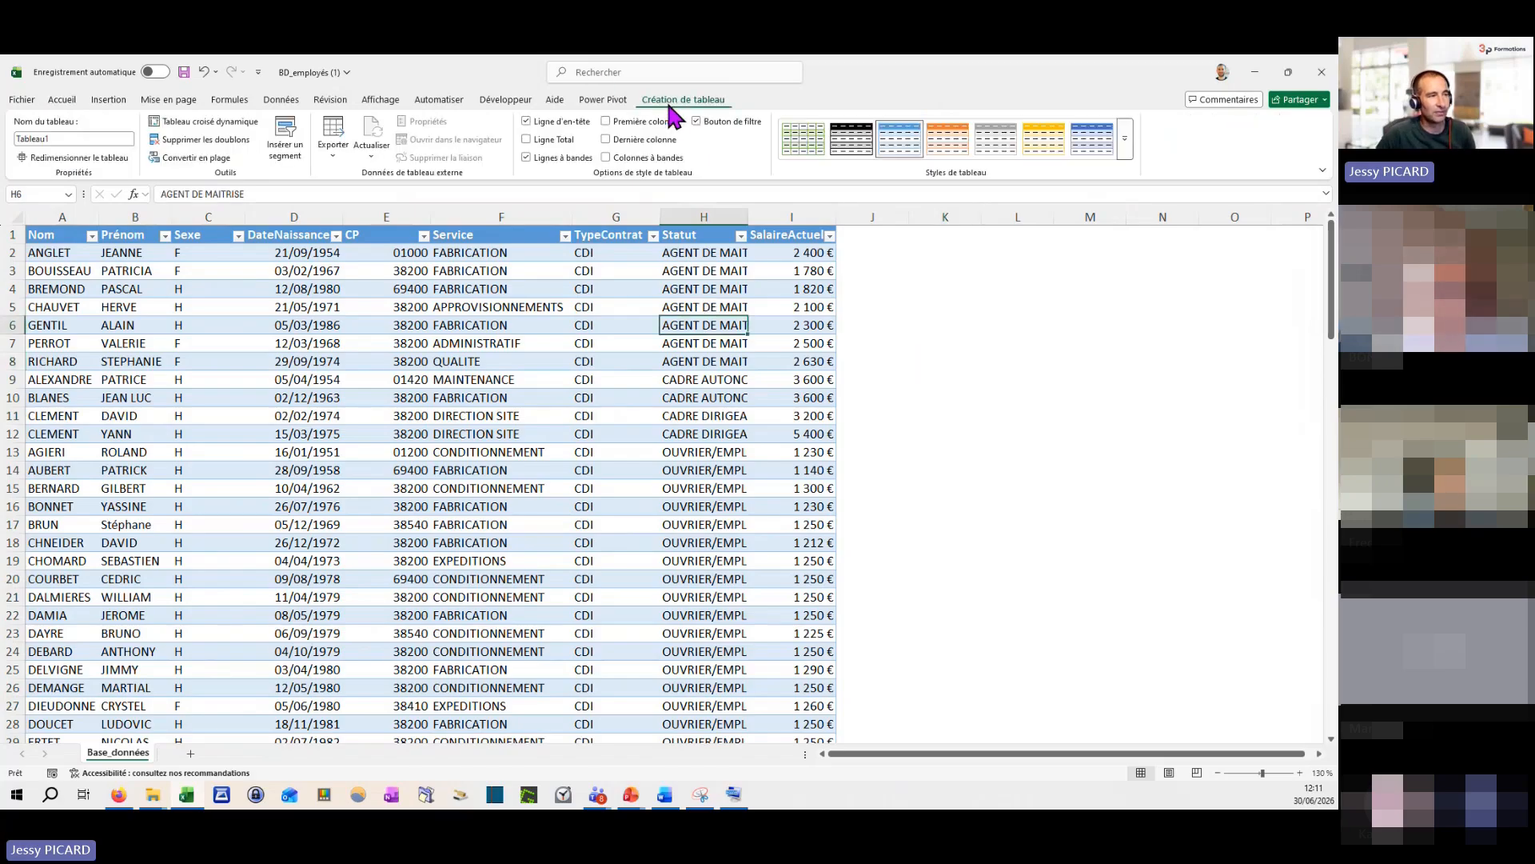
pyautogui.click(52, 138)
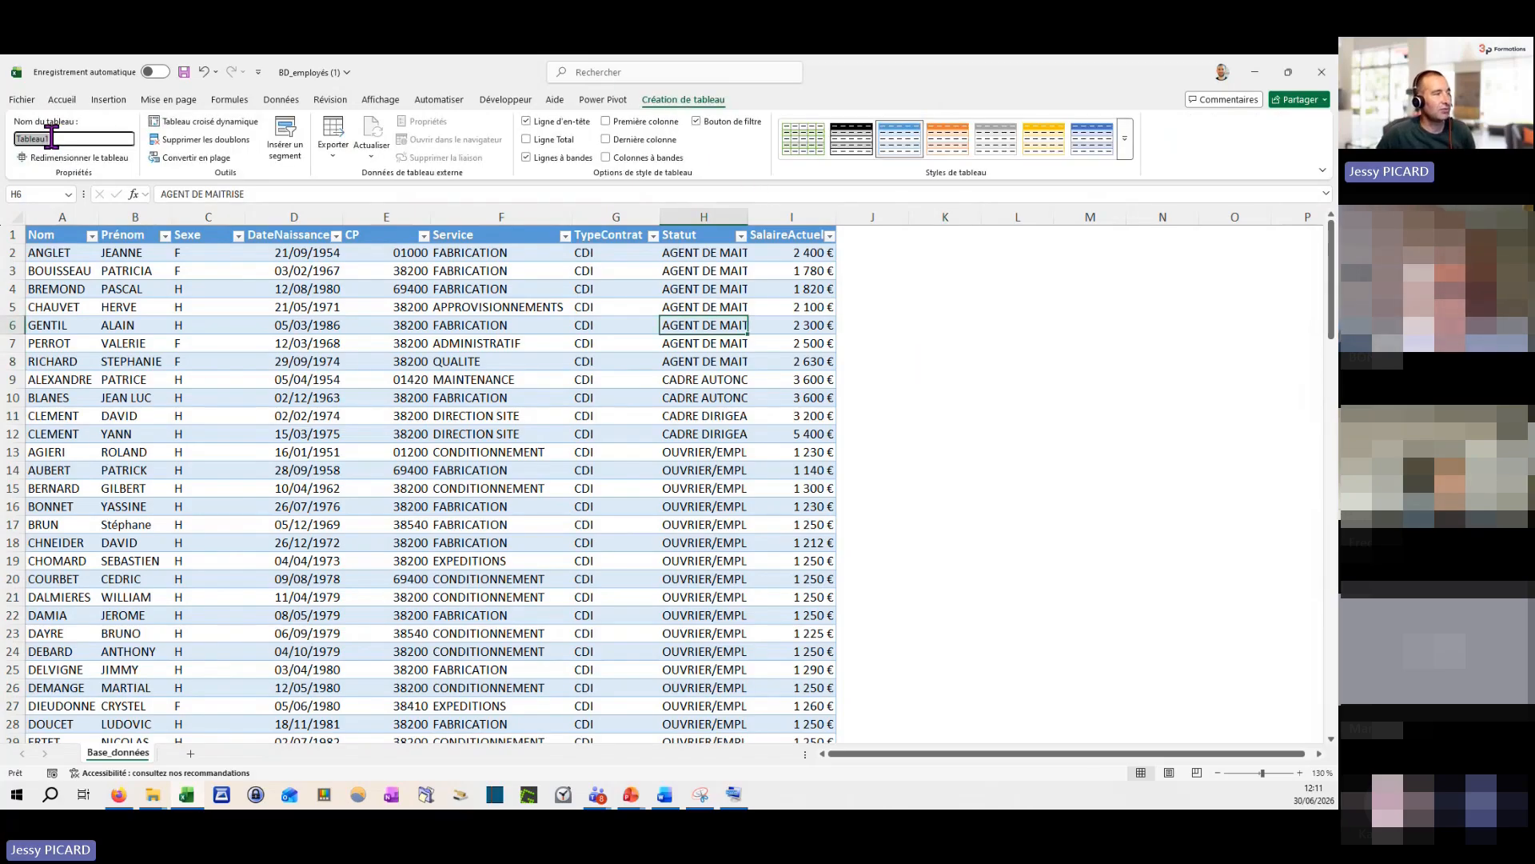
pyautogui.press('BackSpace')
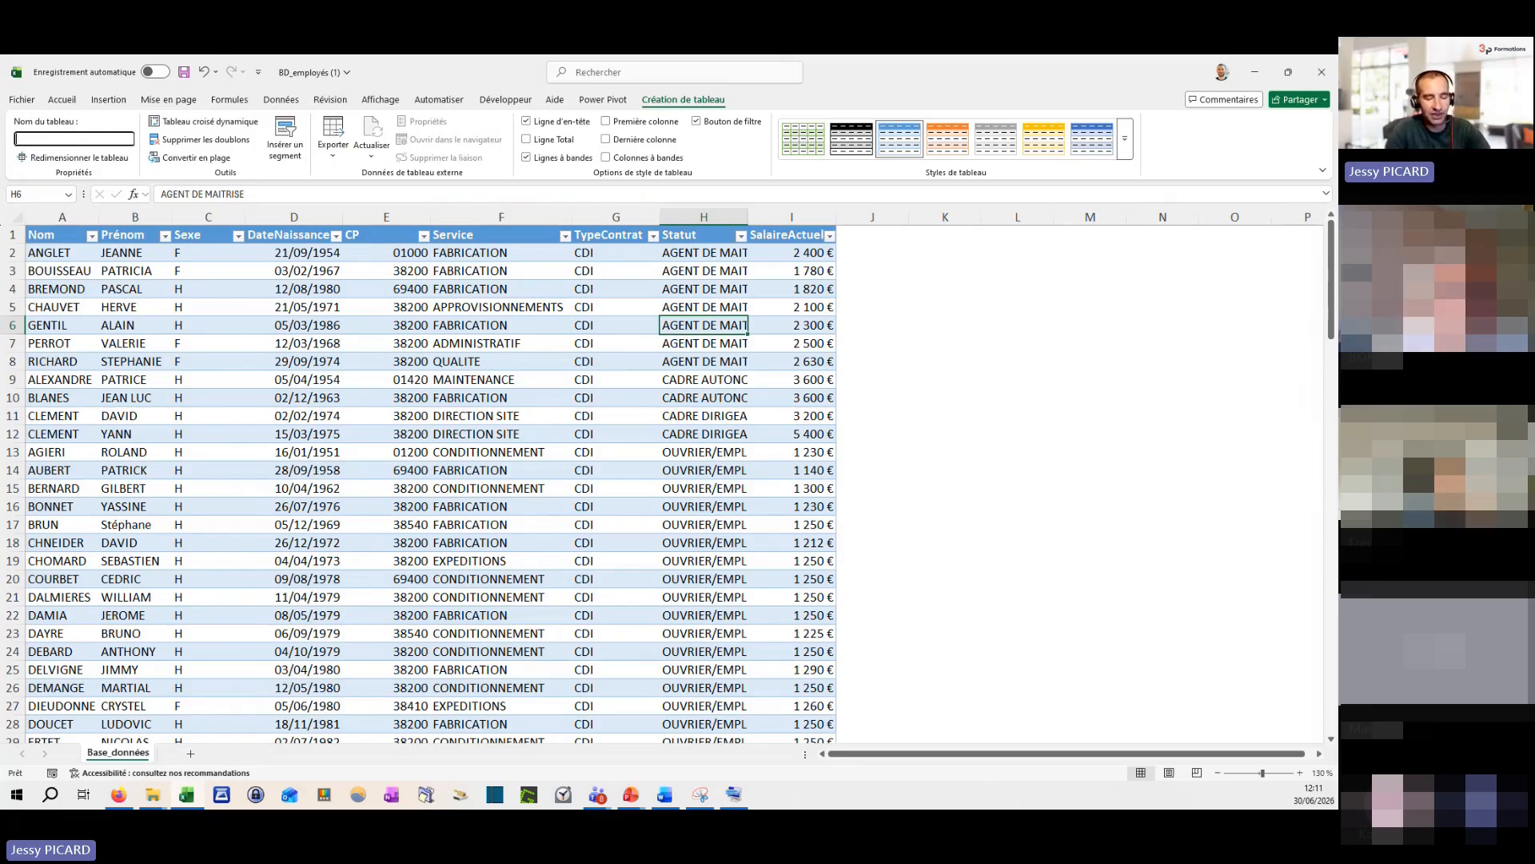
pyautogui.write('Salariés')
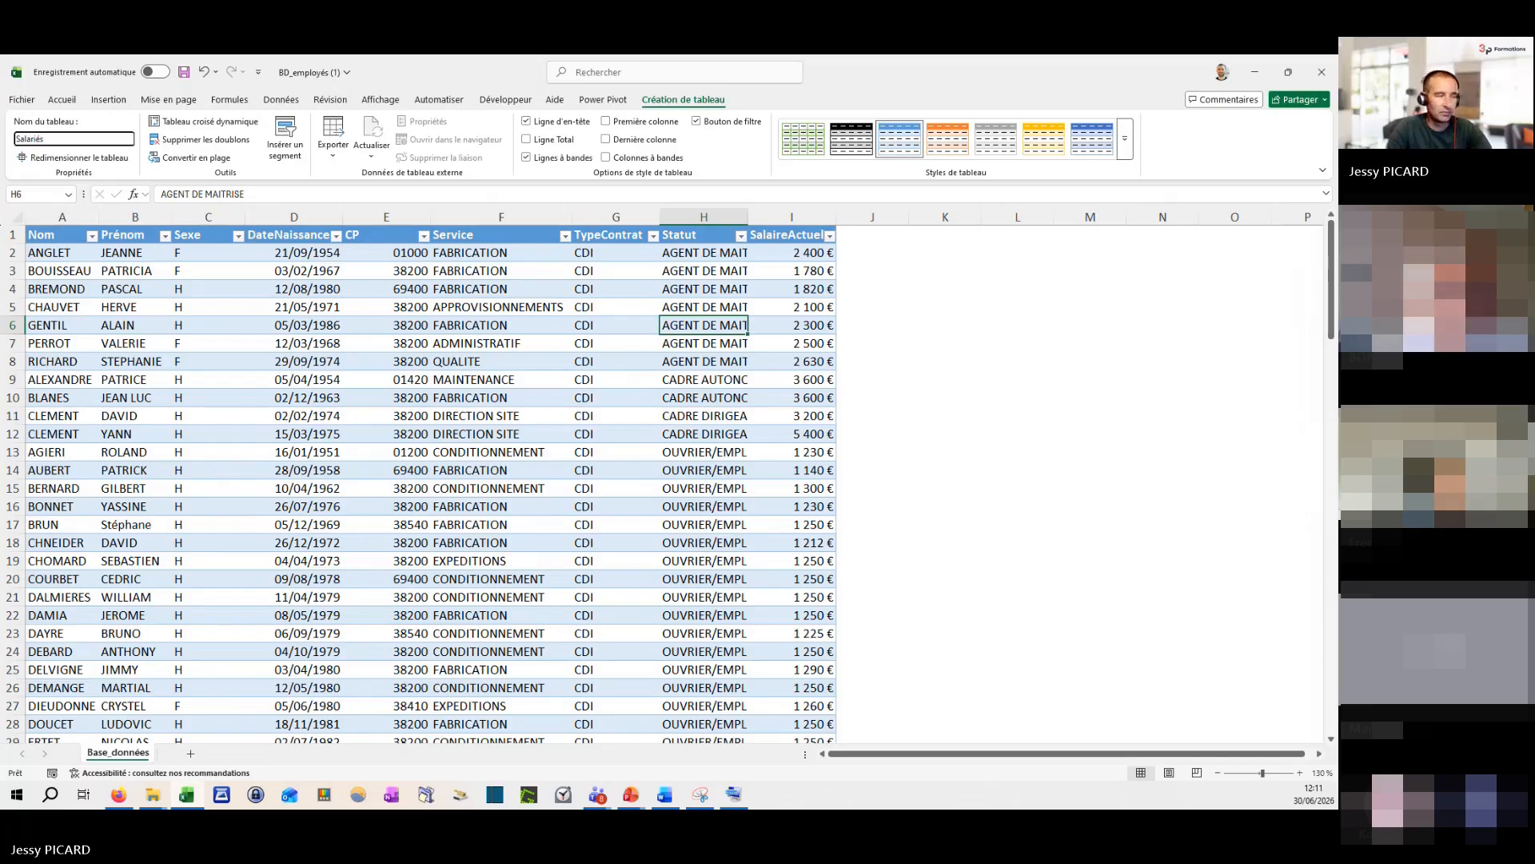
pyautogui.press('Return')
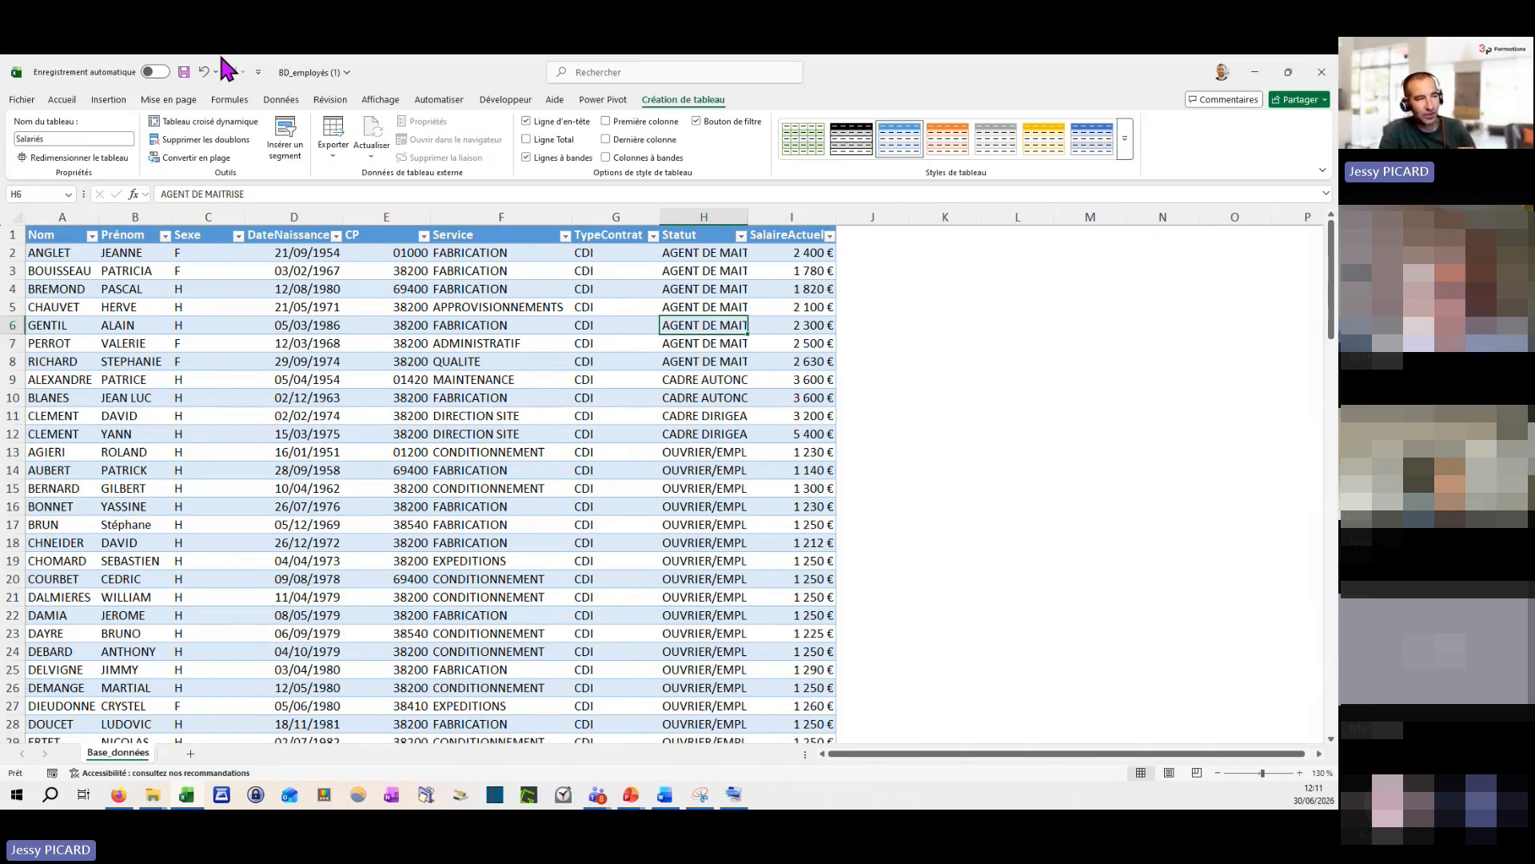
# Step: Try referencing the Salariés table by name in a formula in cell L3, and abandon the entry
pyautogui.click(1034, 267)
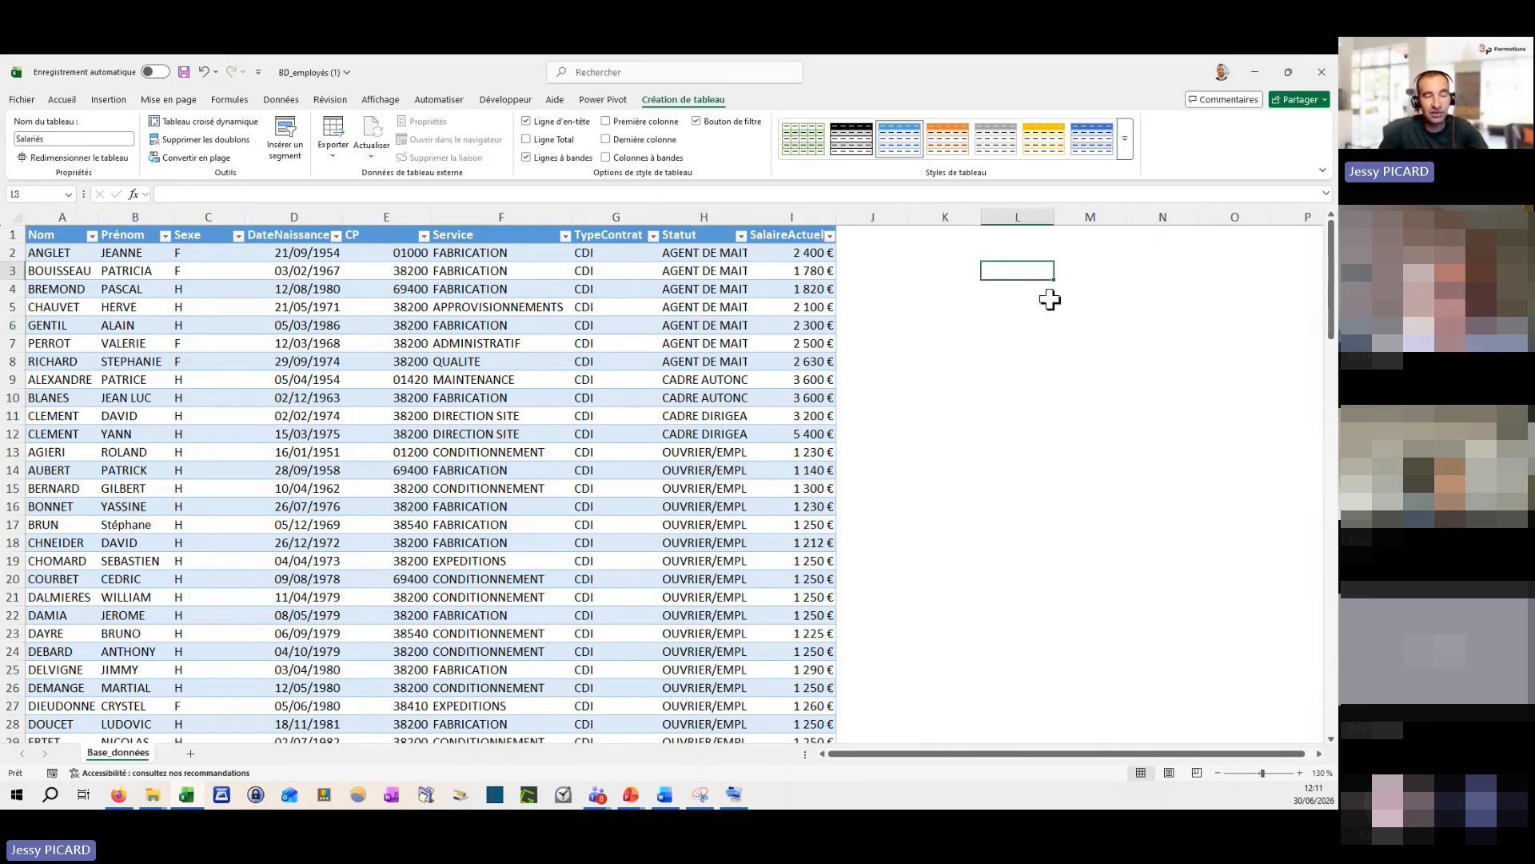
pyautogui.write('=')
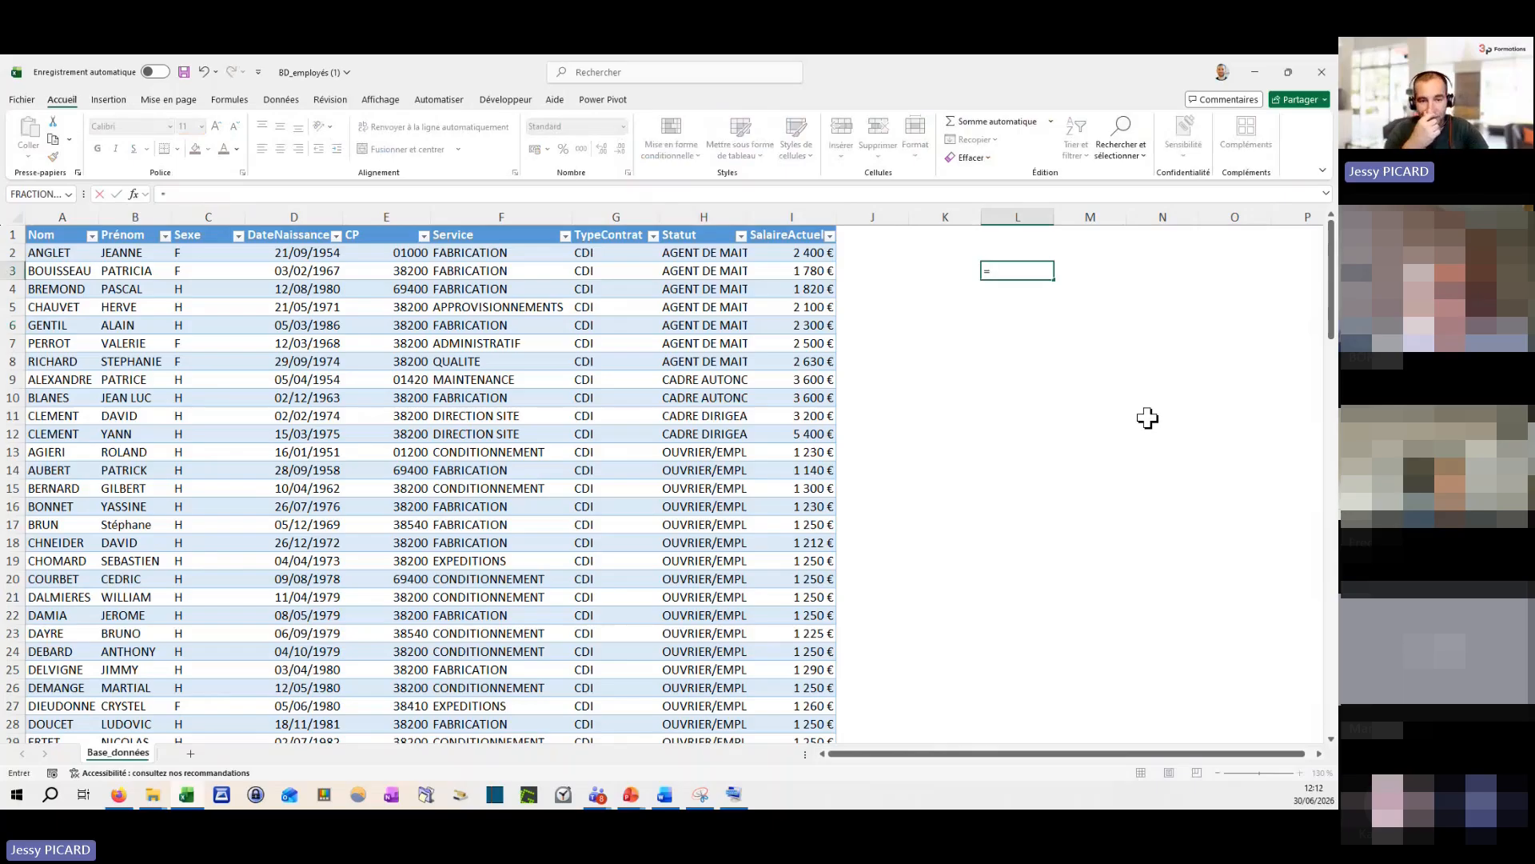
pyautogui.write('SALA')
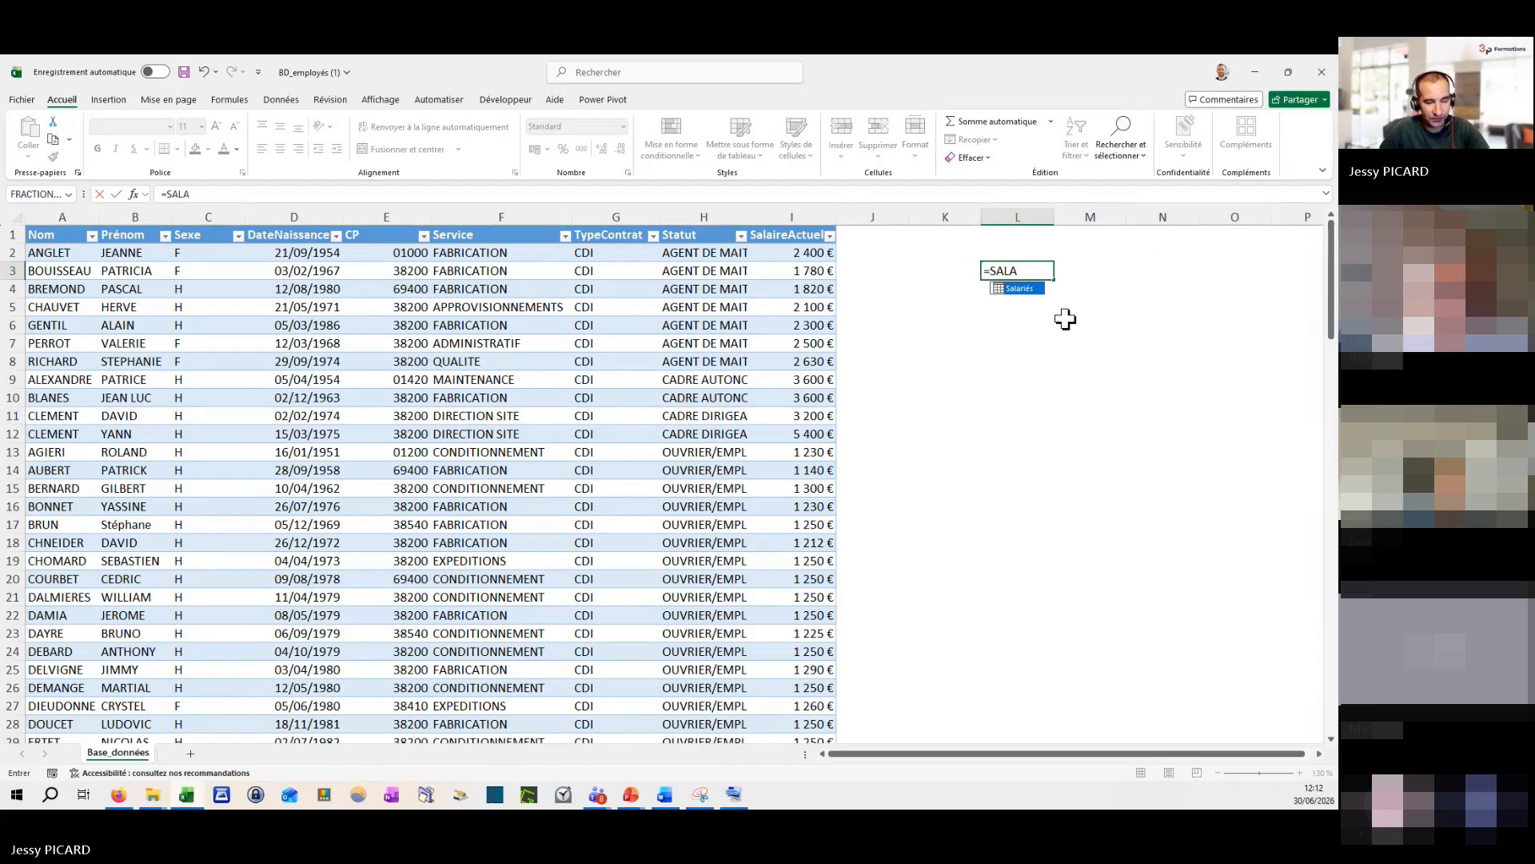
pyautogui.press('Escape')
pyautogui.press('Escape')
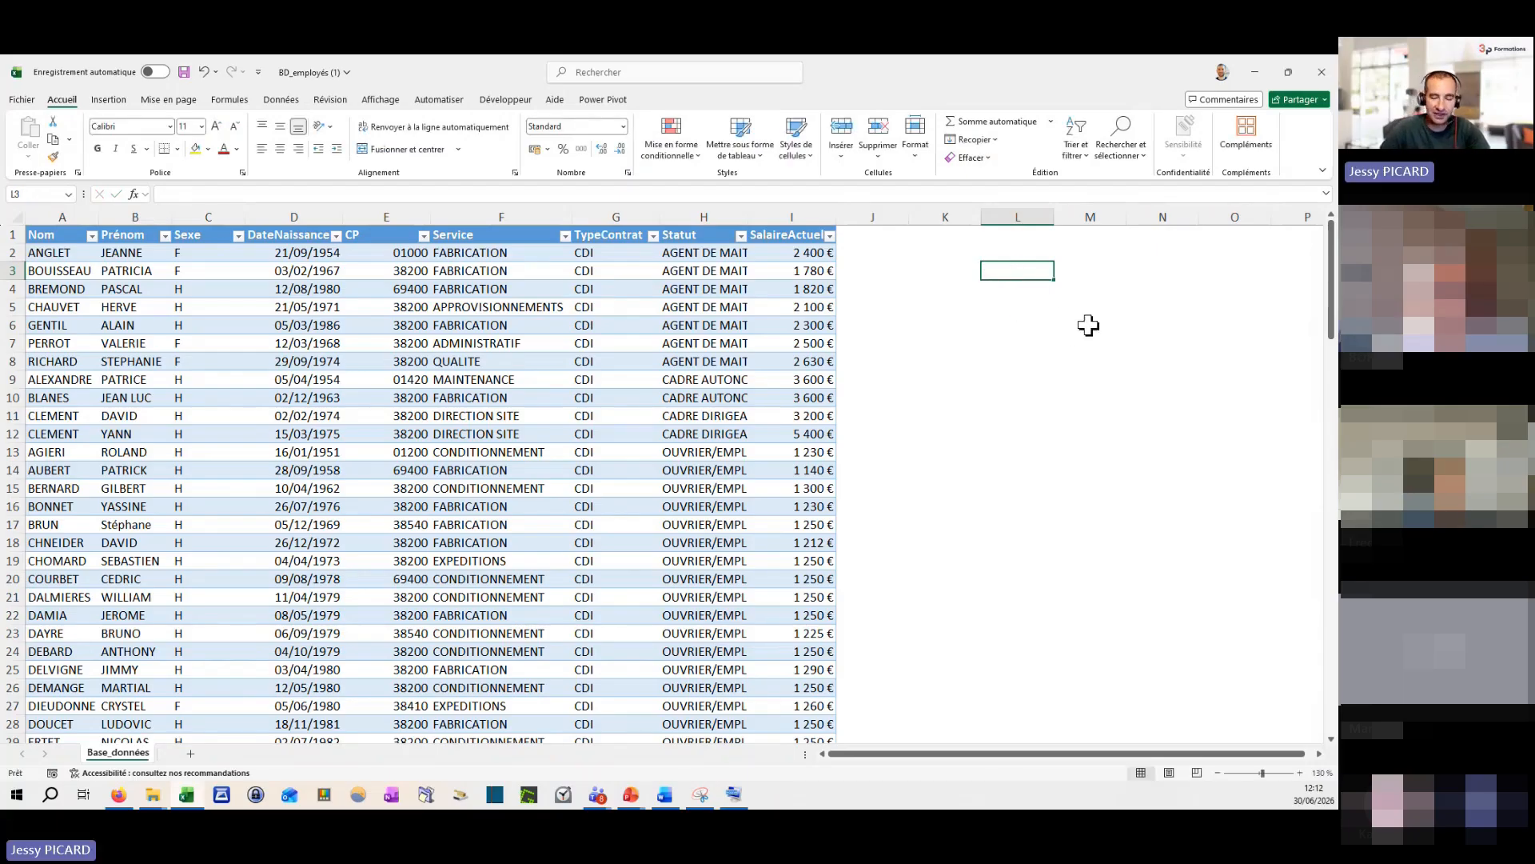
# Step: Try a SOMME formula in cell L3 over the table's whole SalaireActuel column, and abandon the entry
pyautogui.write('=SOMME')
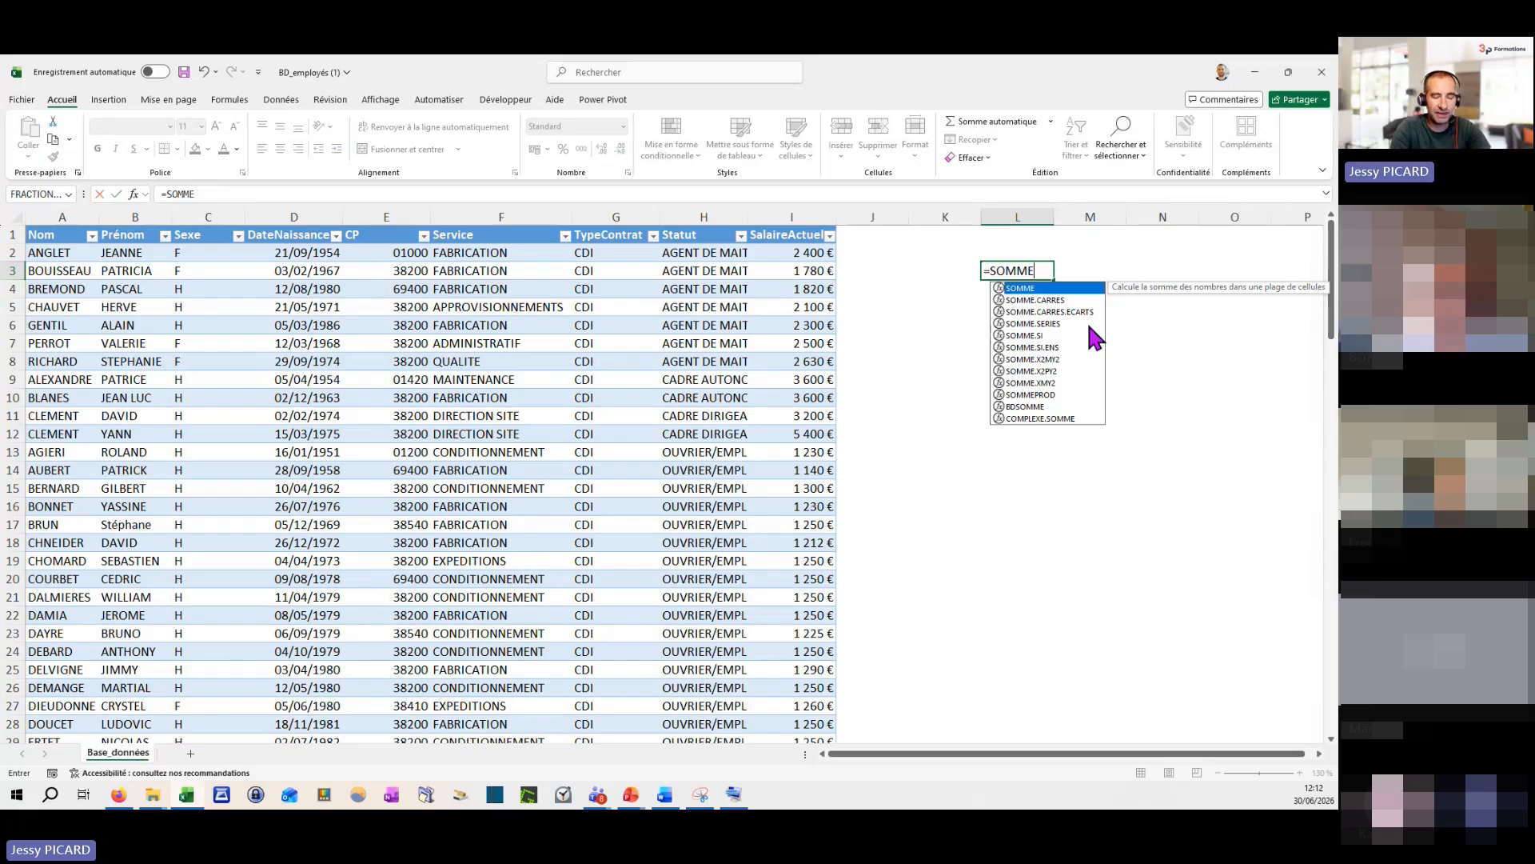
pyautogui.write('(')
pyautogui.click(810, 252)
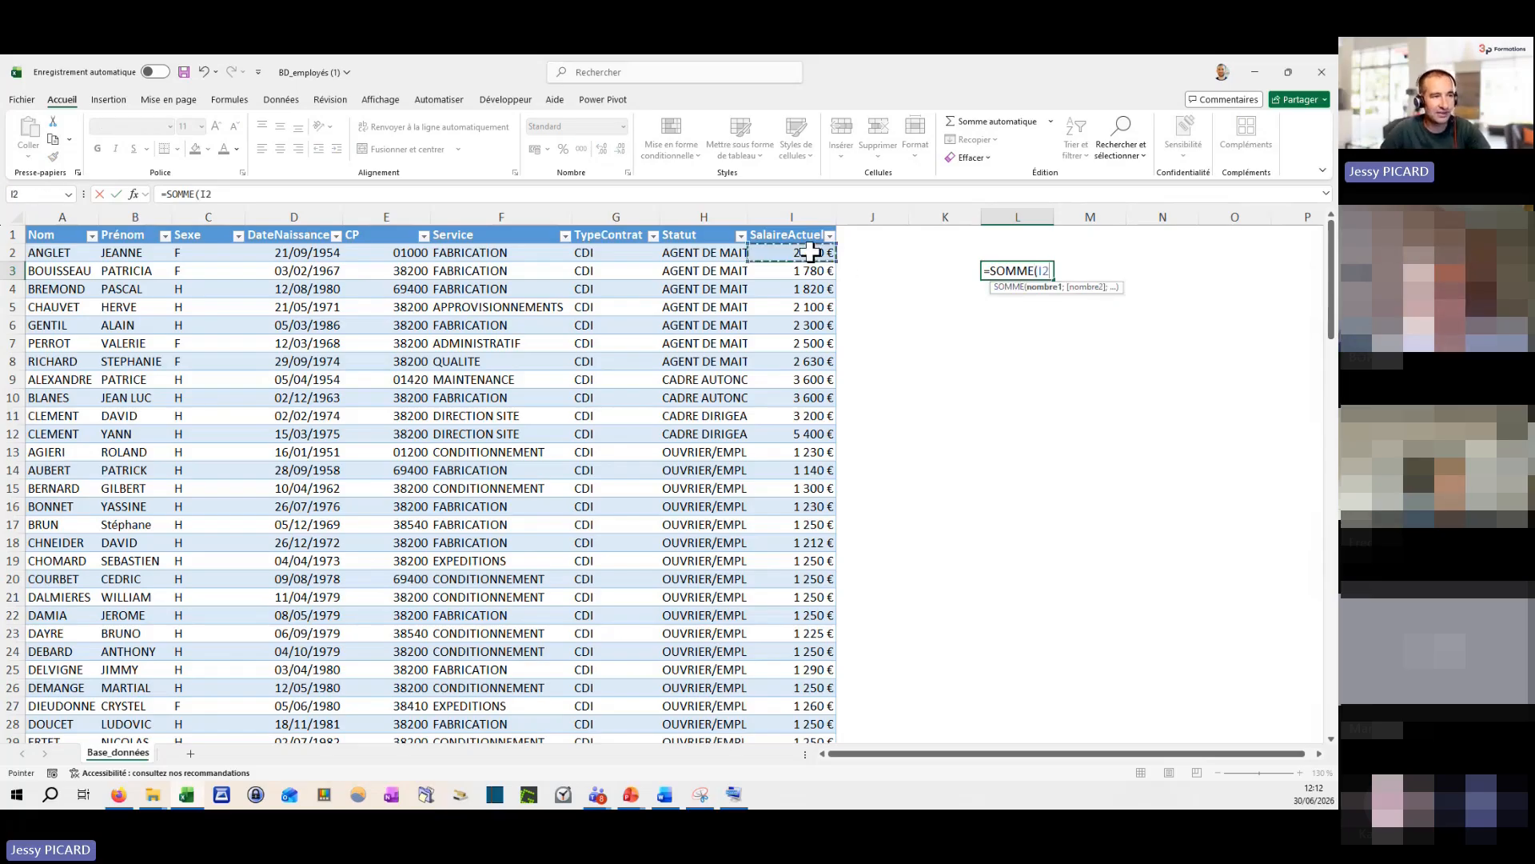
pyautogui.hotkey('ctrl', 'shift', 'Down')
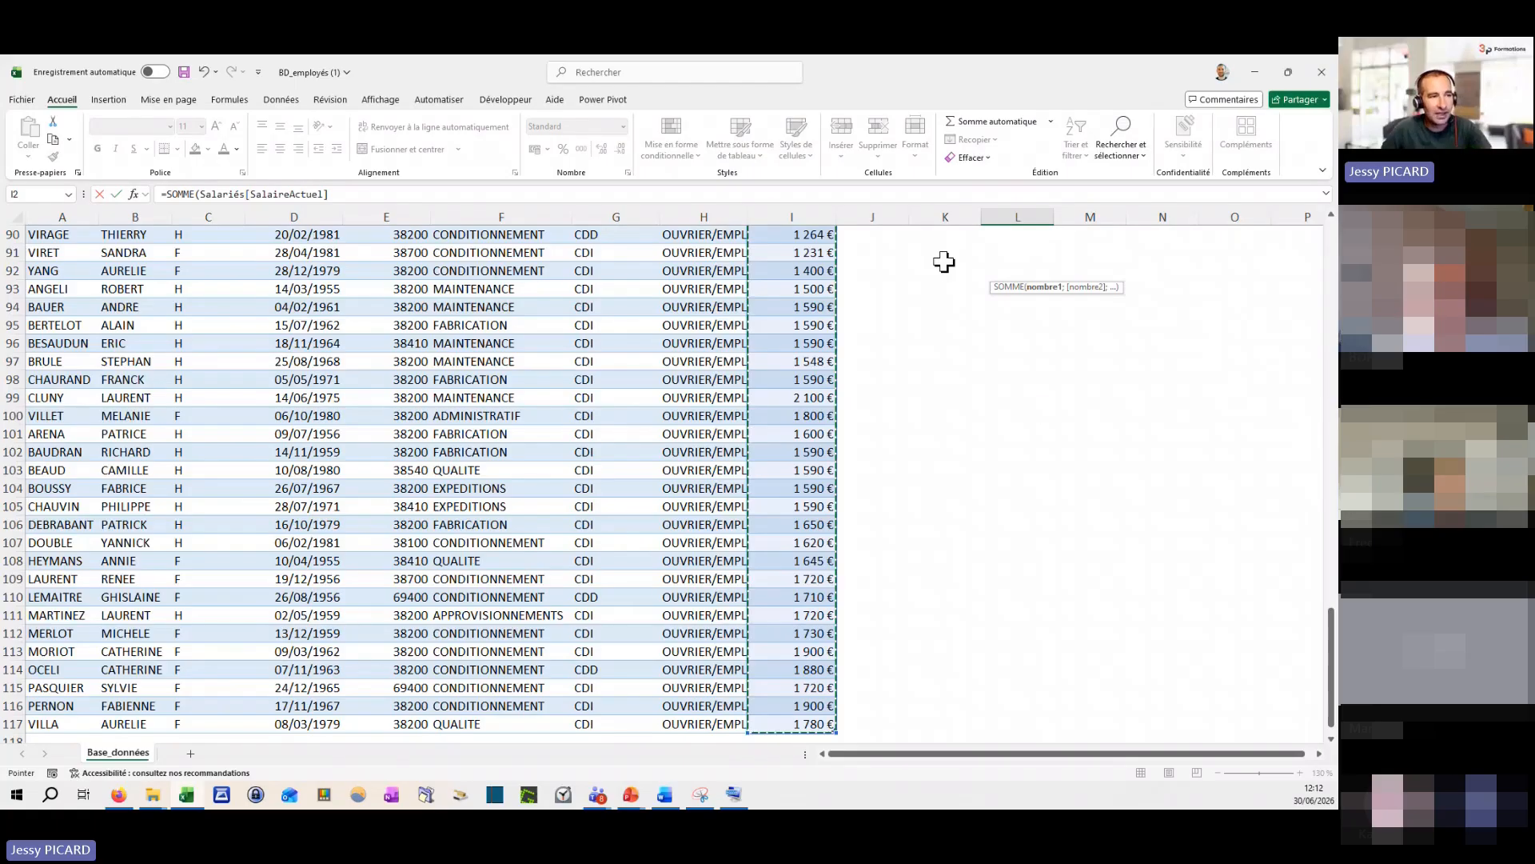
pyautogui.moveTo(1333, 622); pyautogui.dragTo(1330, 209)
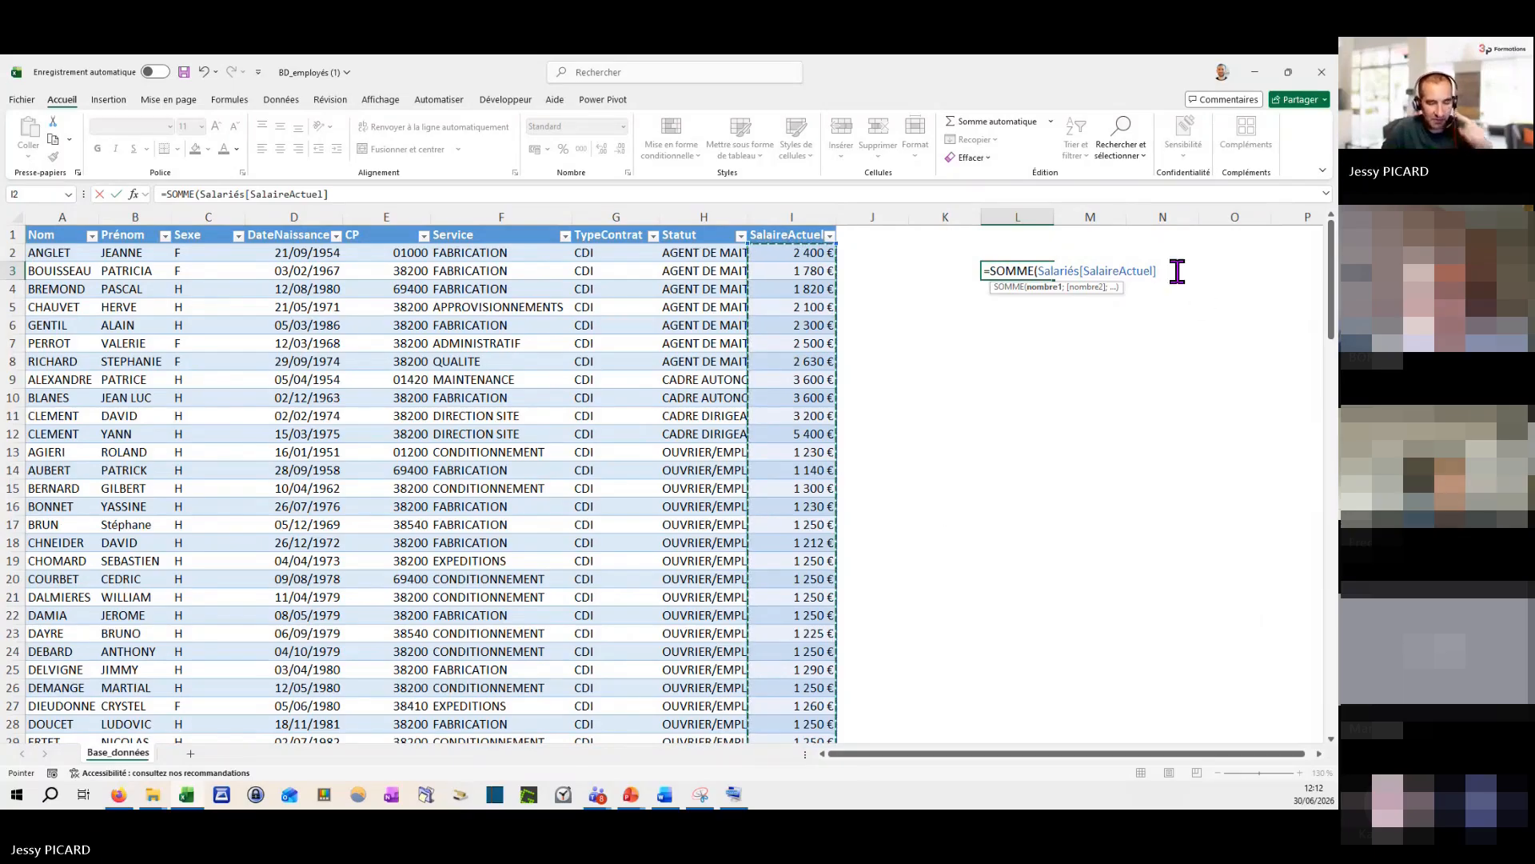
pyautogui.press('Escape')
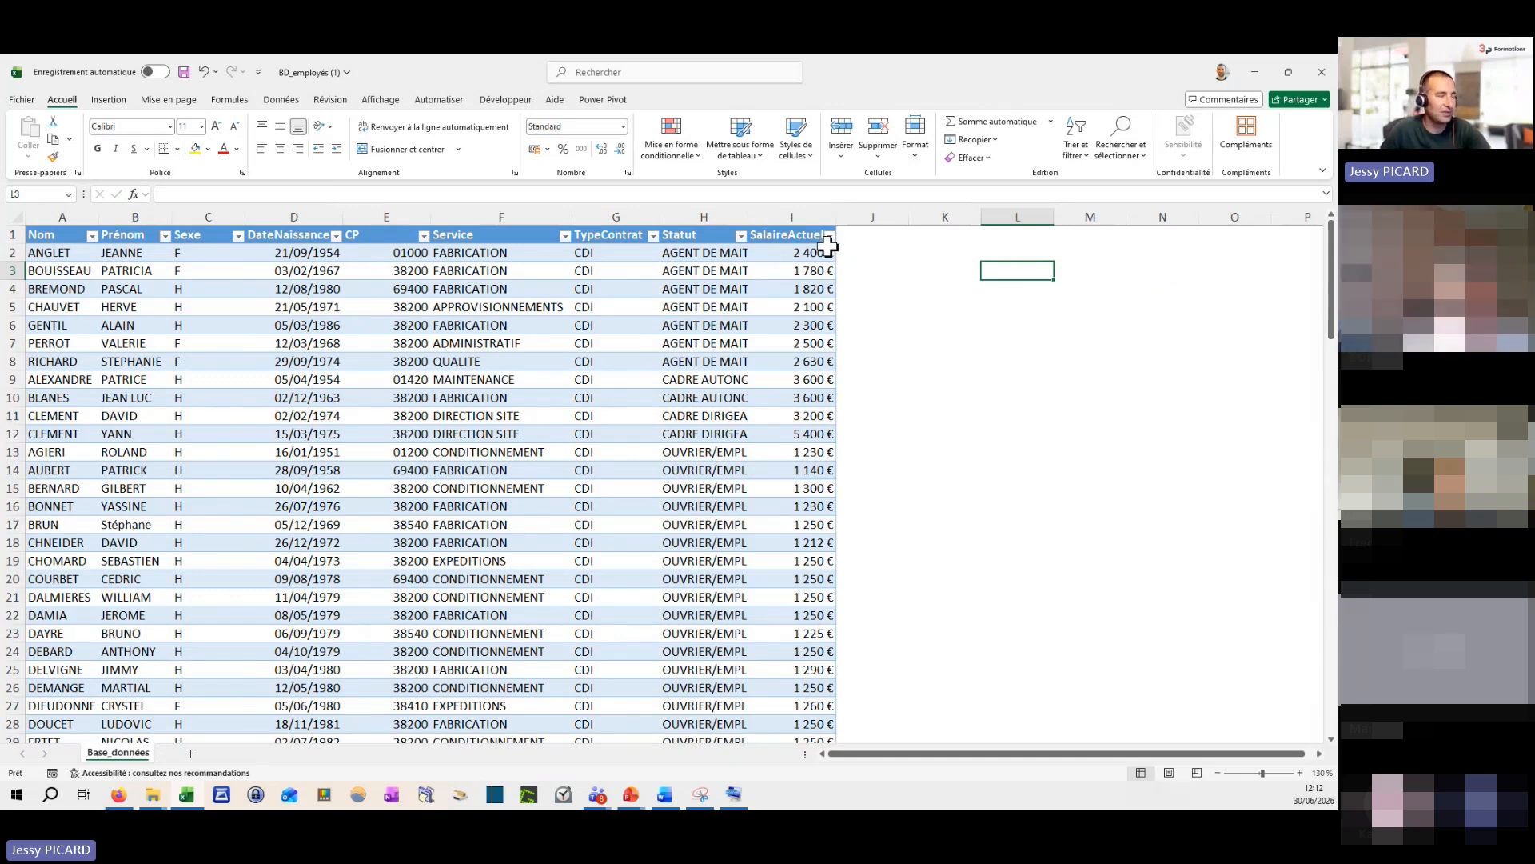
# Step: Turn the Salariés table's header row off and back on
pyautogui.click(678, 342)
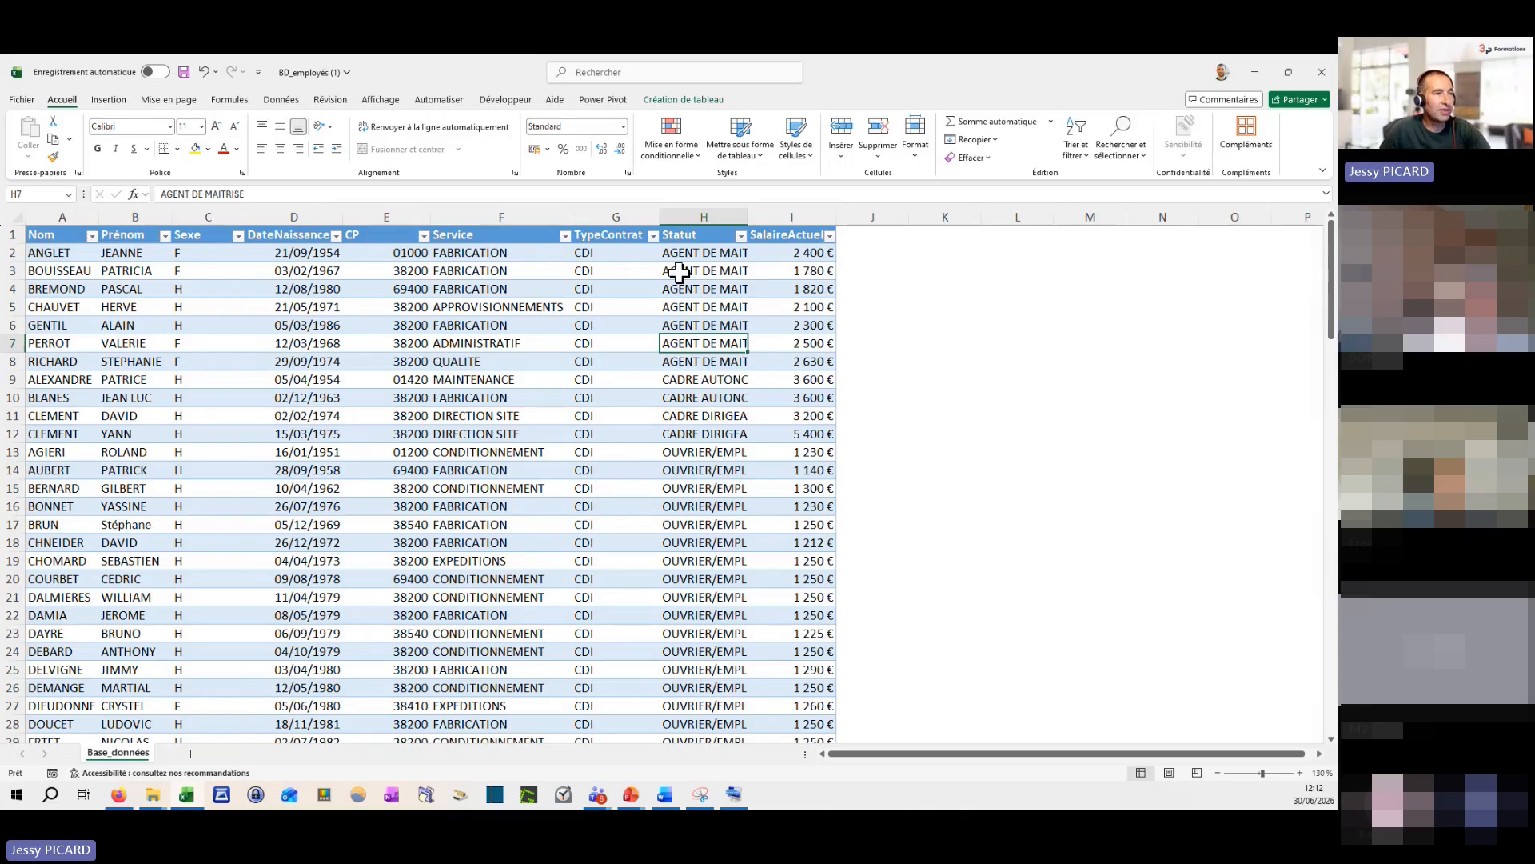
pyautogui.click(681, 100)
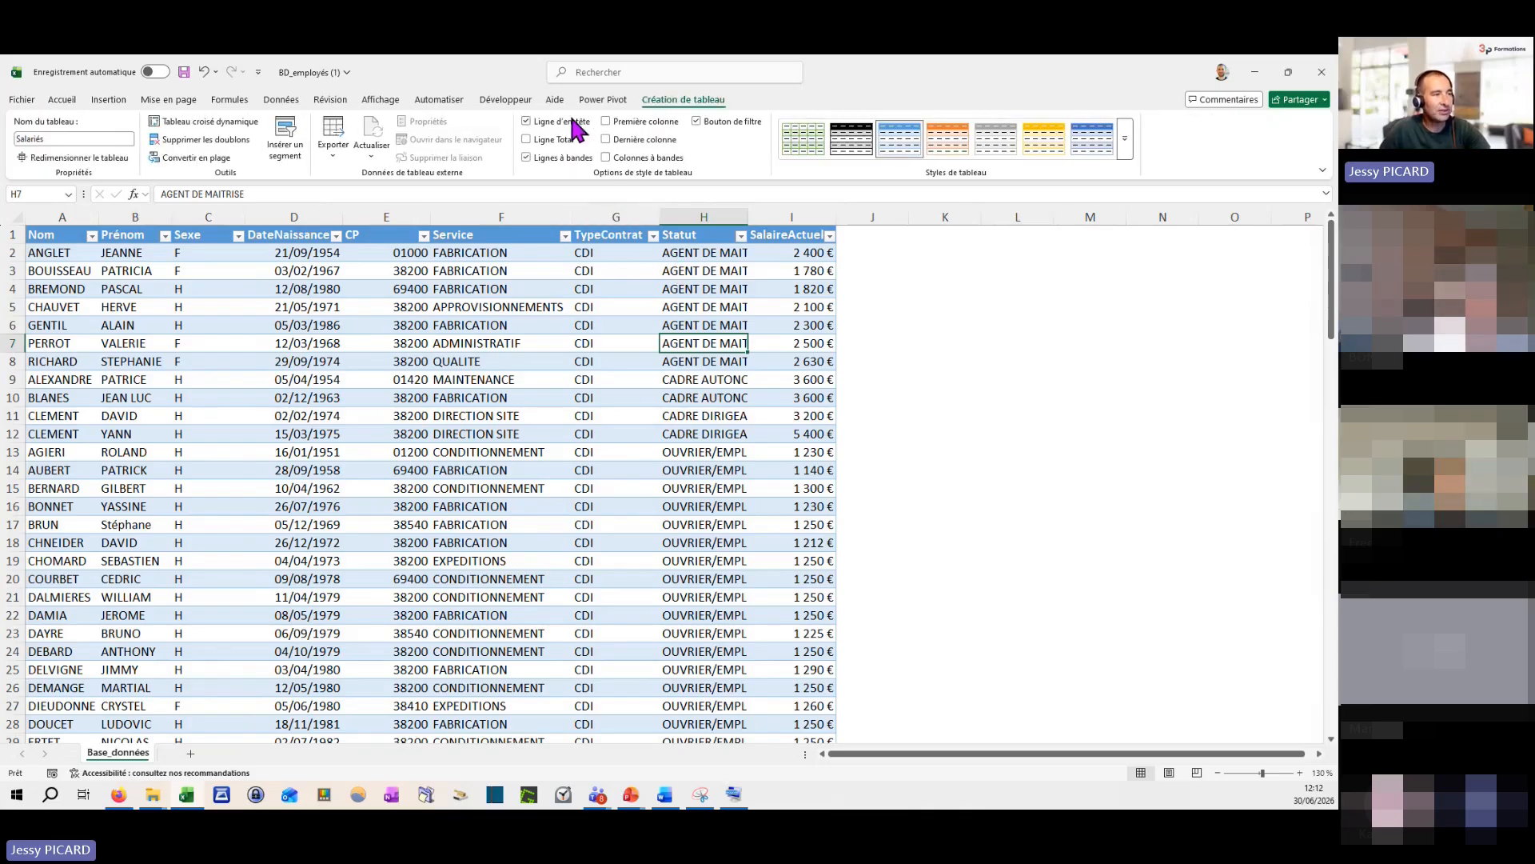
pyautogui.click(534, 122)
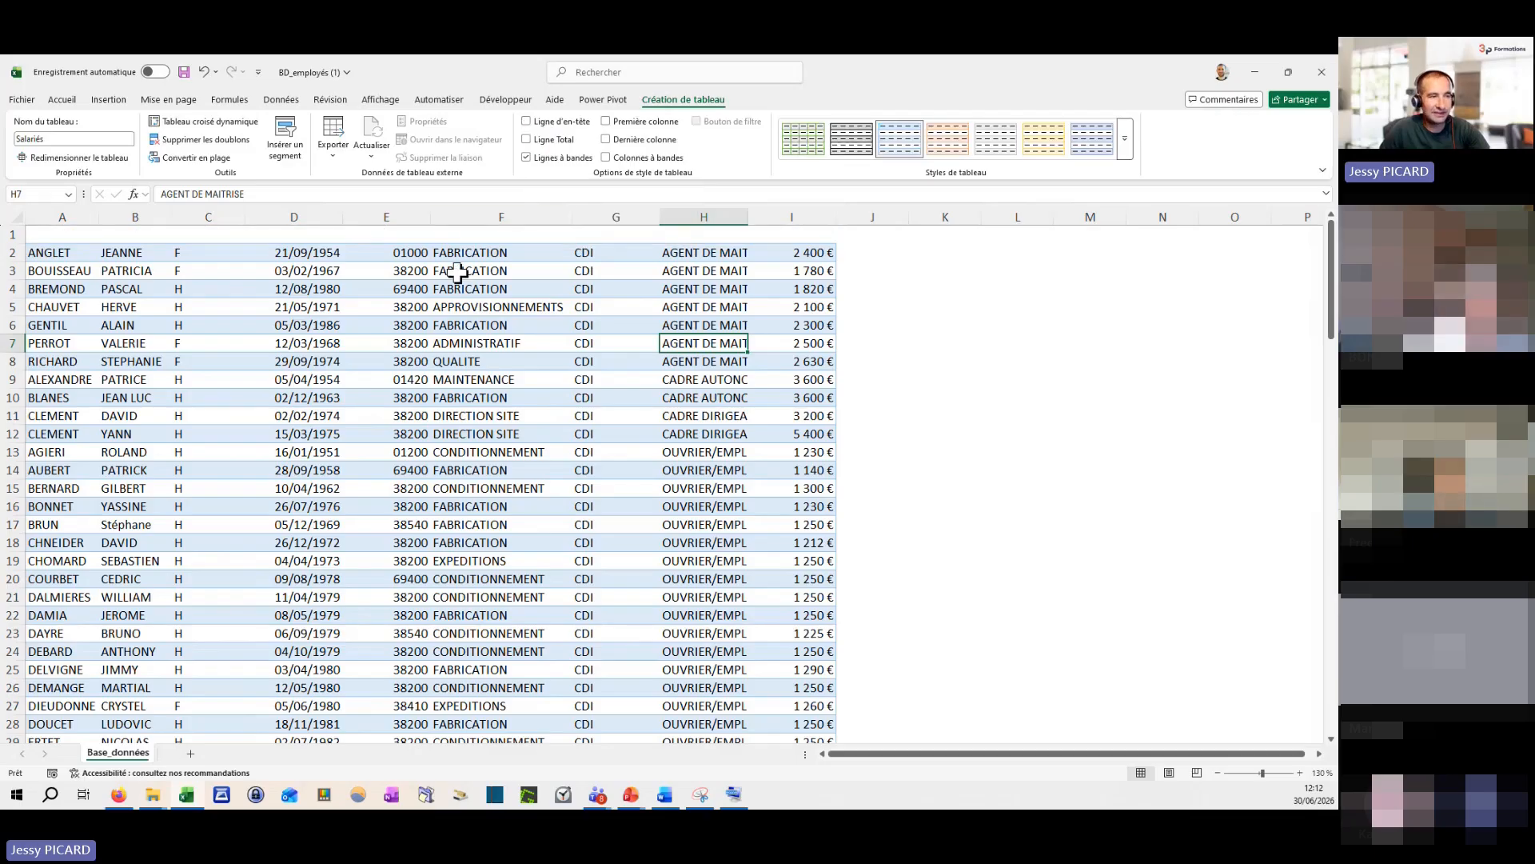
pyautogui.click(545, 123)
pyautogui.click(543, 126)
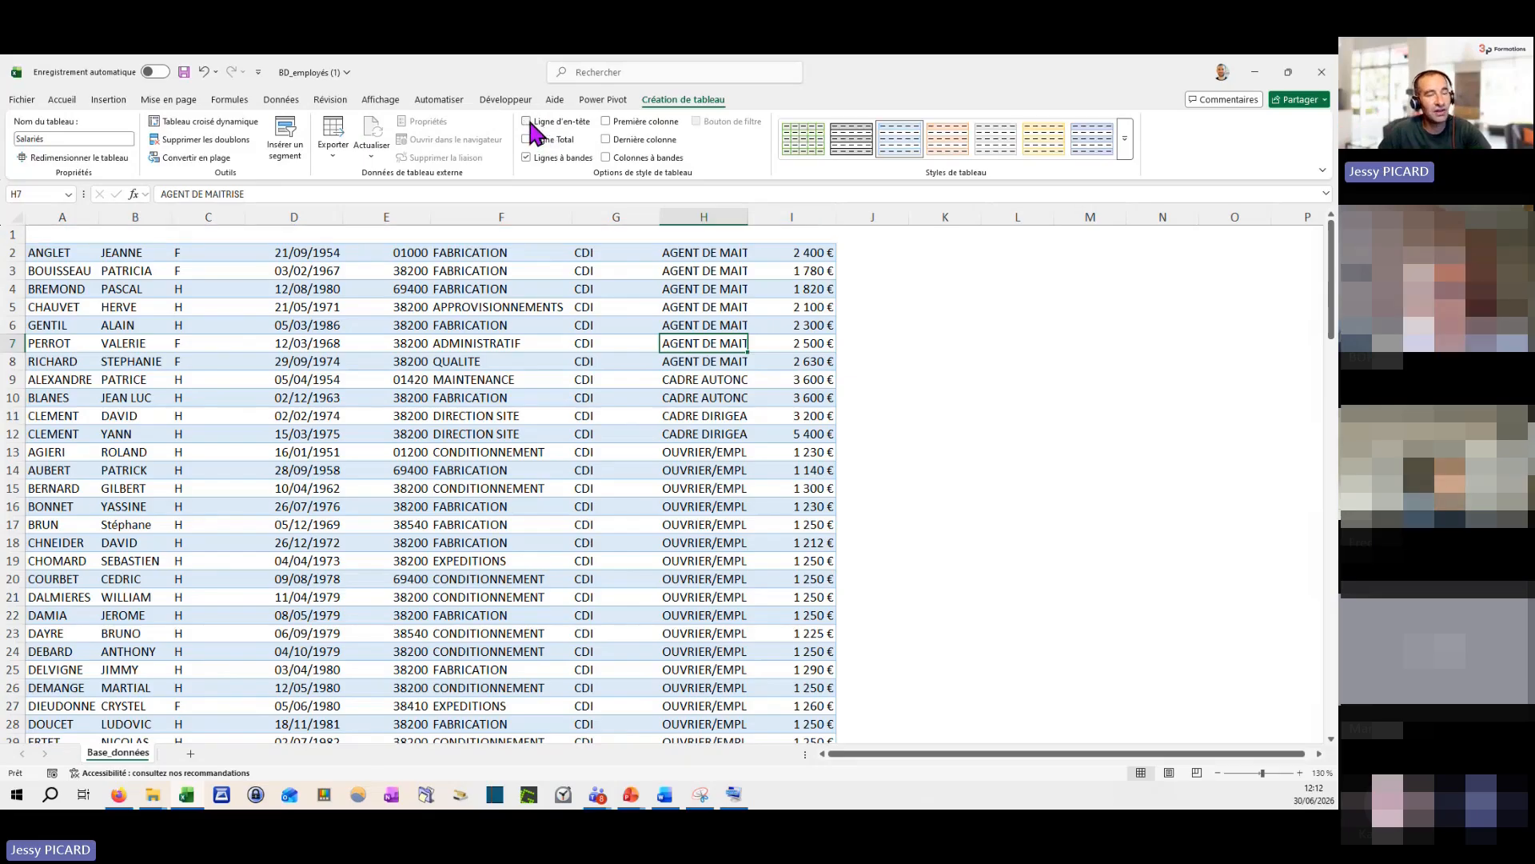
pyautogui.click(530, 124)
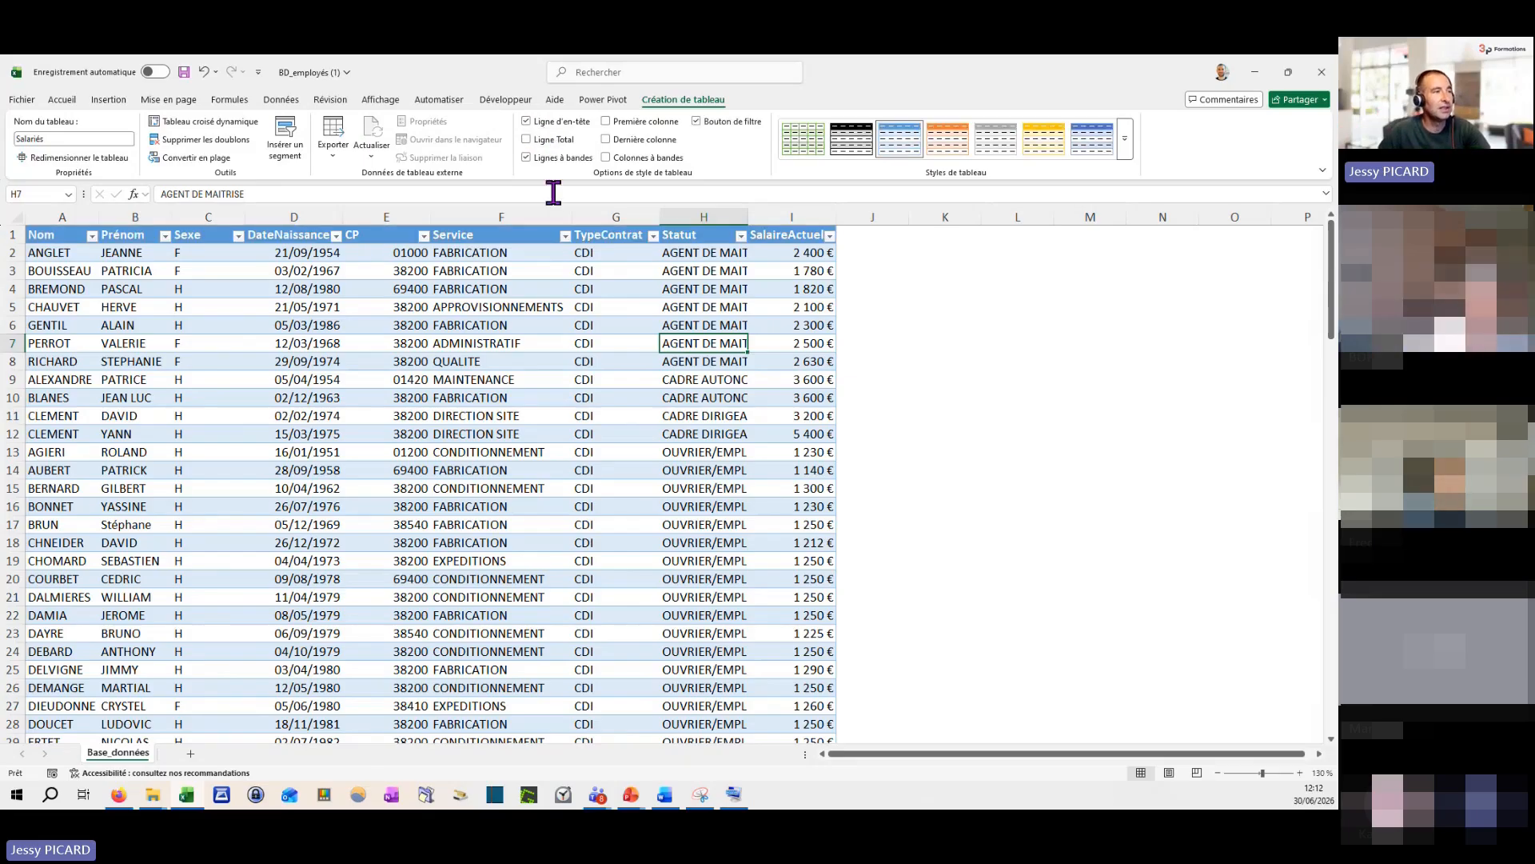
# Step: Turn off the table's banded rows, and try banded columns on and off
pyautogui.click(525, 157)
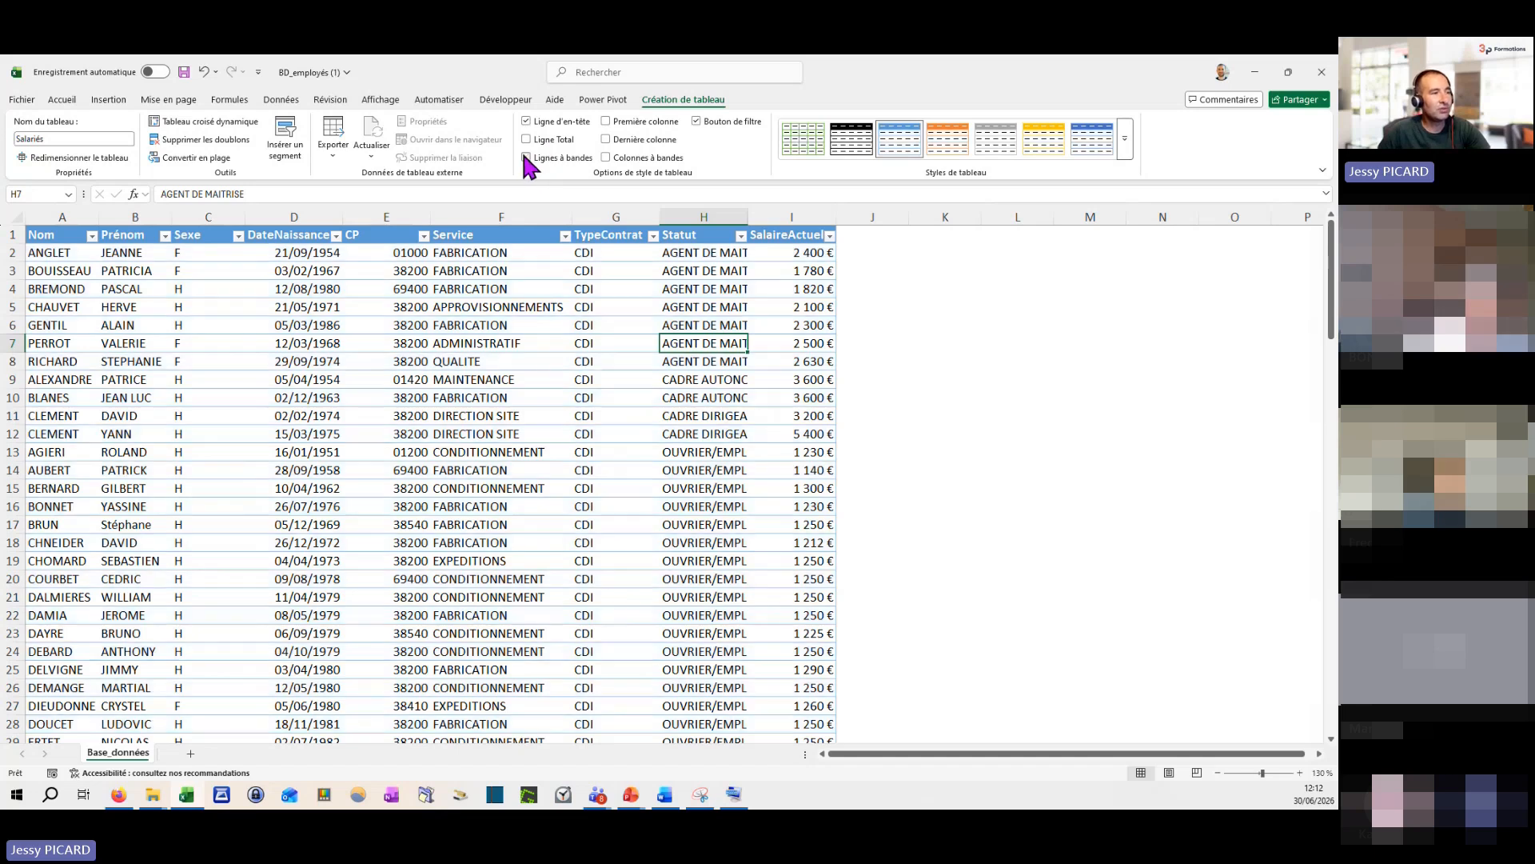
pyautogui.click(606, 158)
pyautogui.click(605, 157)
pyautogui.click(606, 158)
pyautogui.click(605, 157)
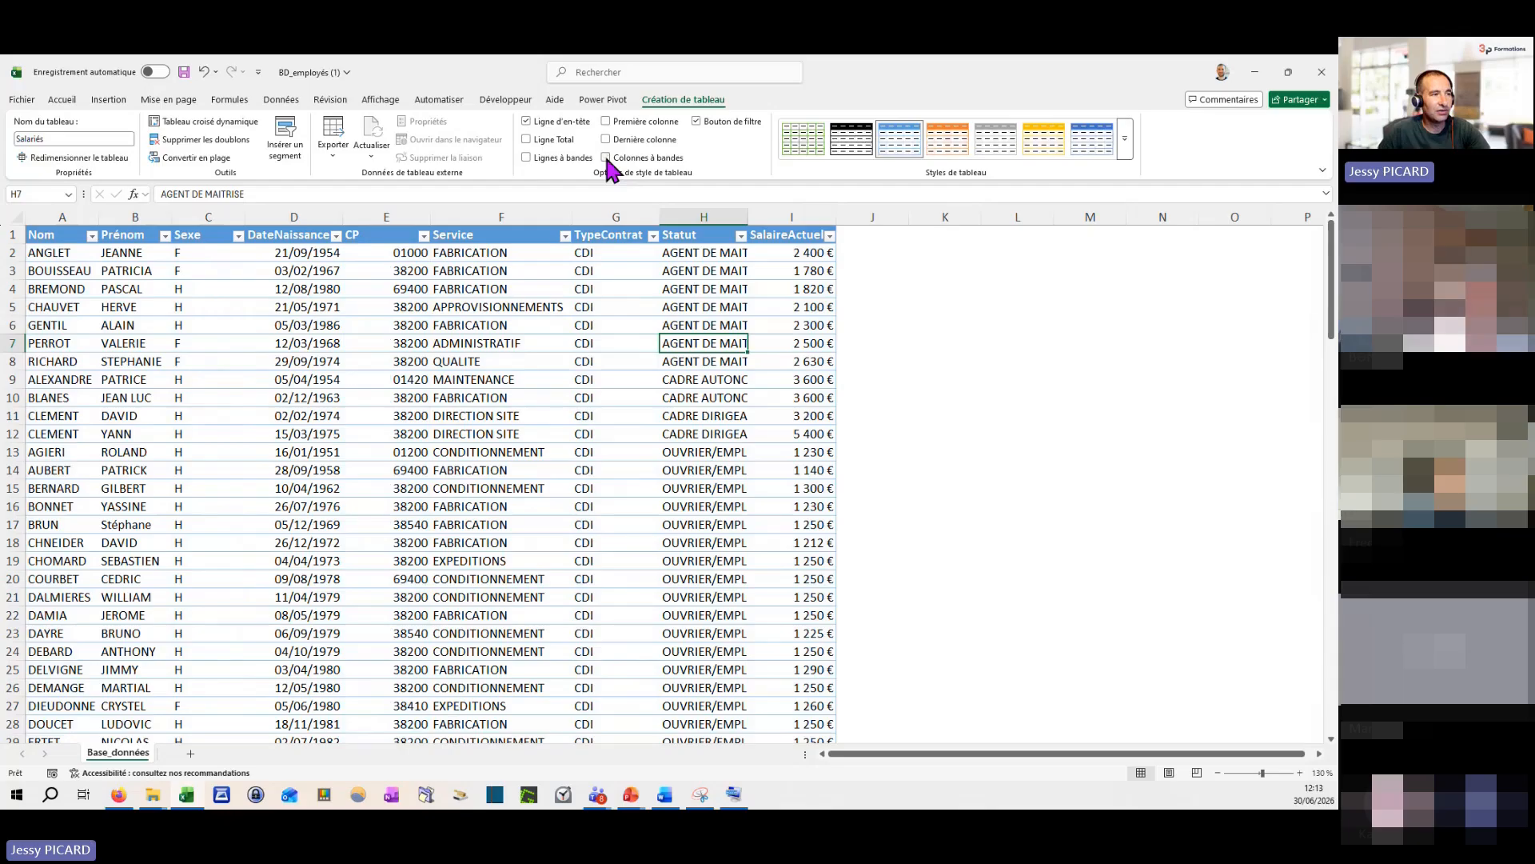
# Step: Try the first-column emphasis, last-column emphasis and filter button options on the table, restoring each one
pyautogui.click(606, 121)
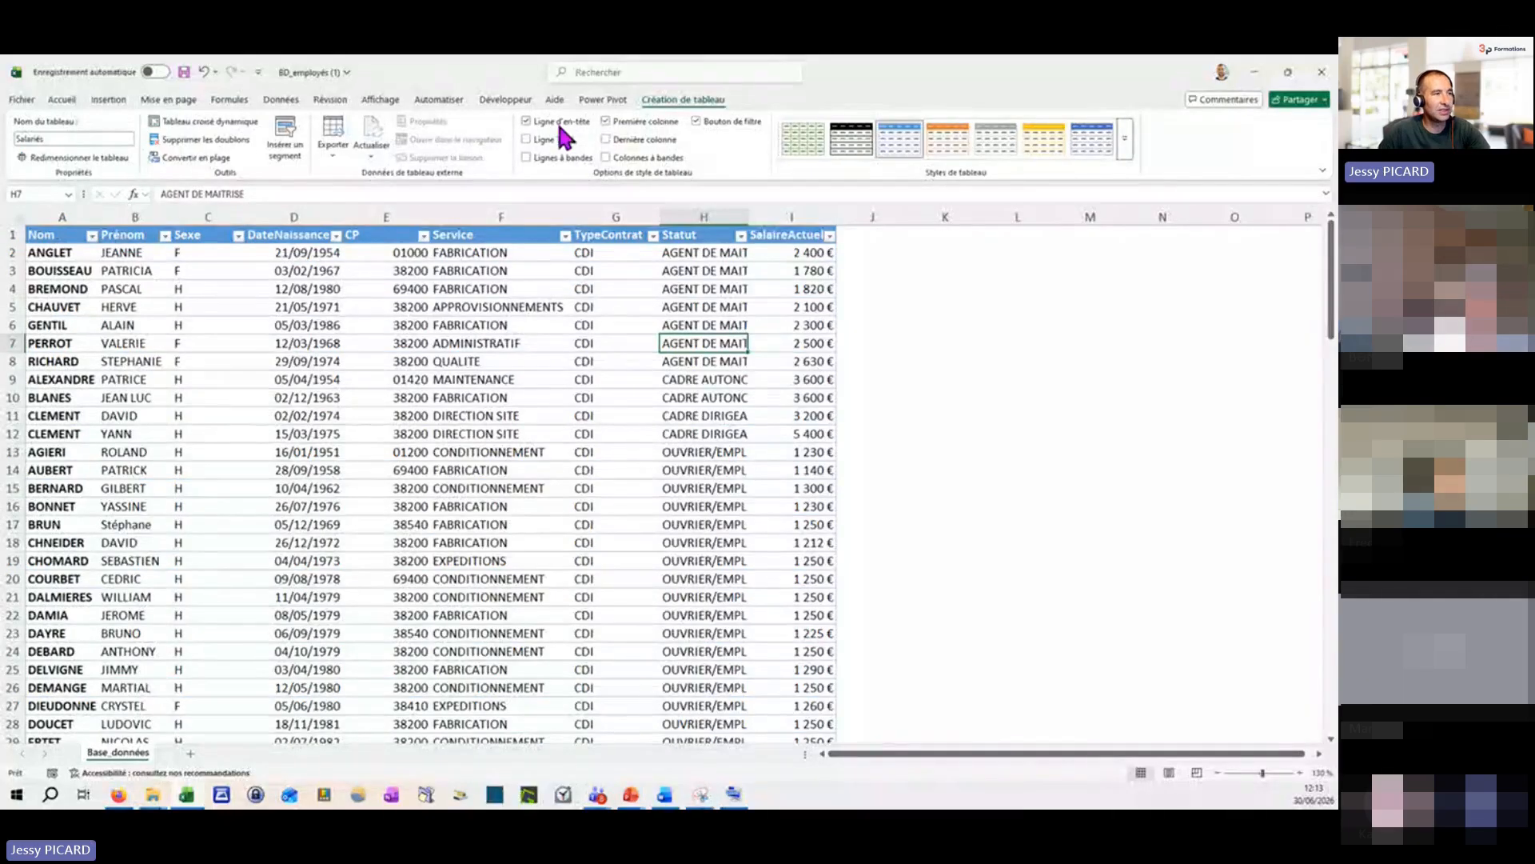
pyautogui.click(605, 121)
pyautogui.click(606, 139)
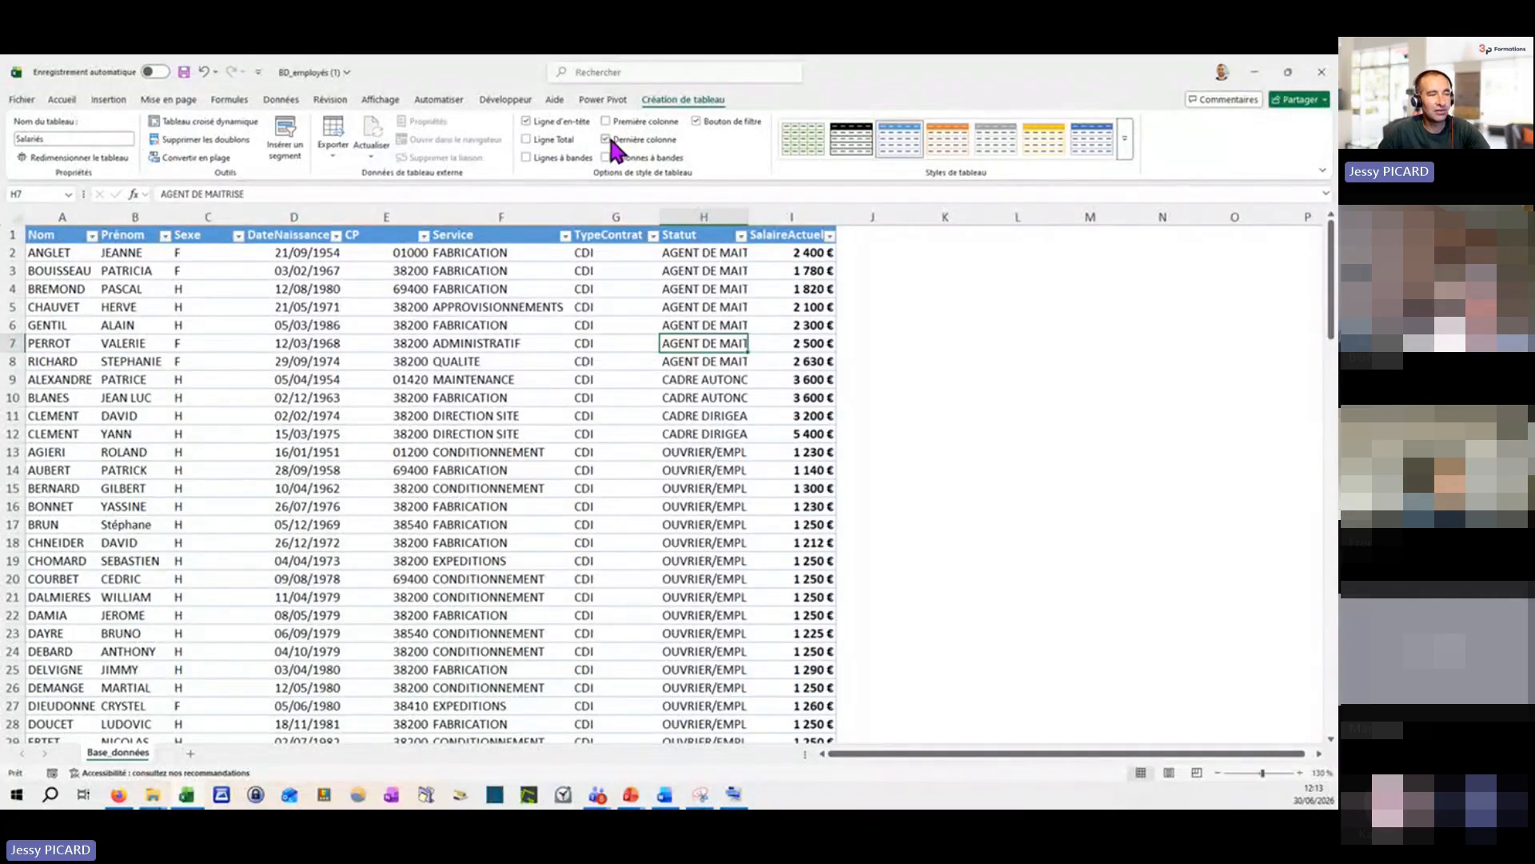
pyautogui.click(606, 139)
pyautogui.click(605, 121)
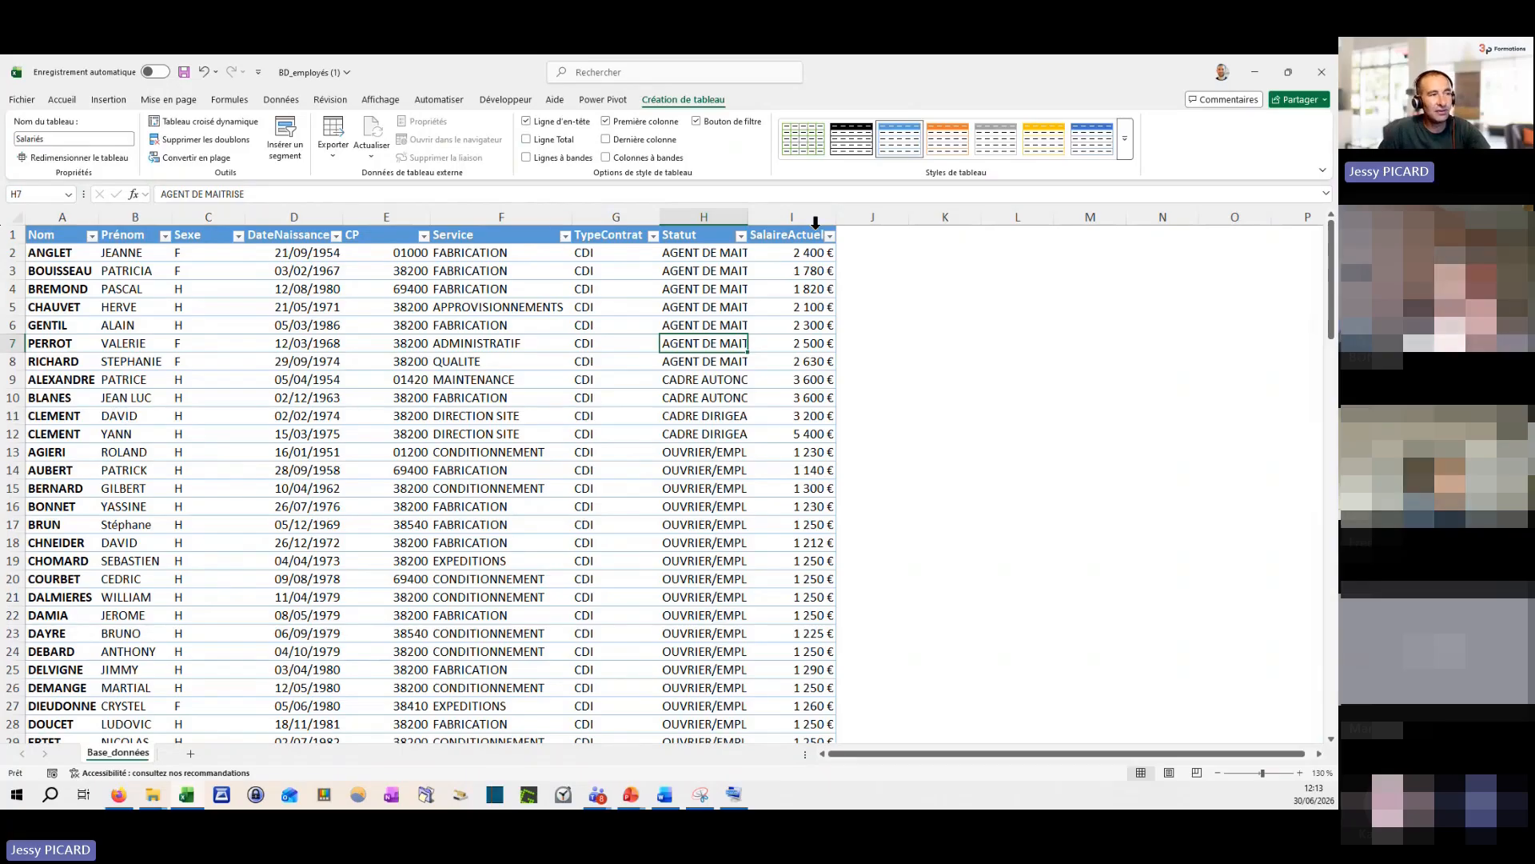
pyautogui.click(624, 121)
pyautogui.click(623, 140)
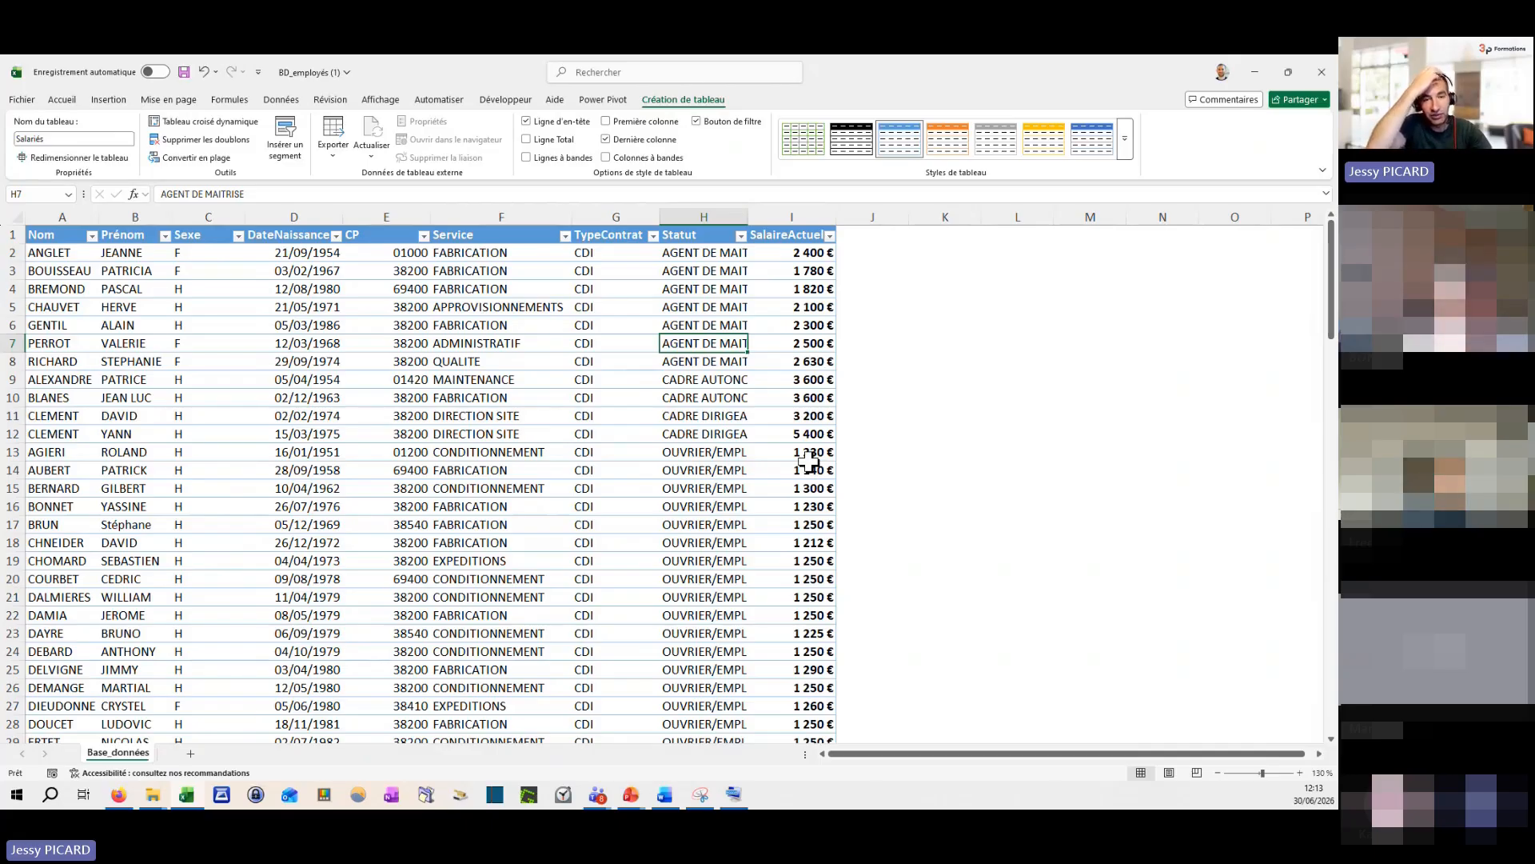
pyautogui.click(617, 141)
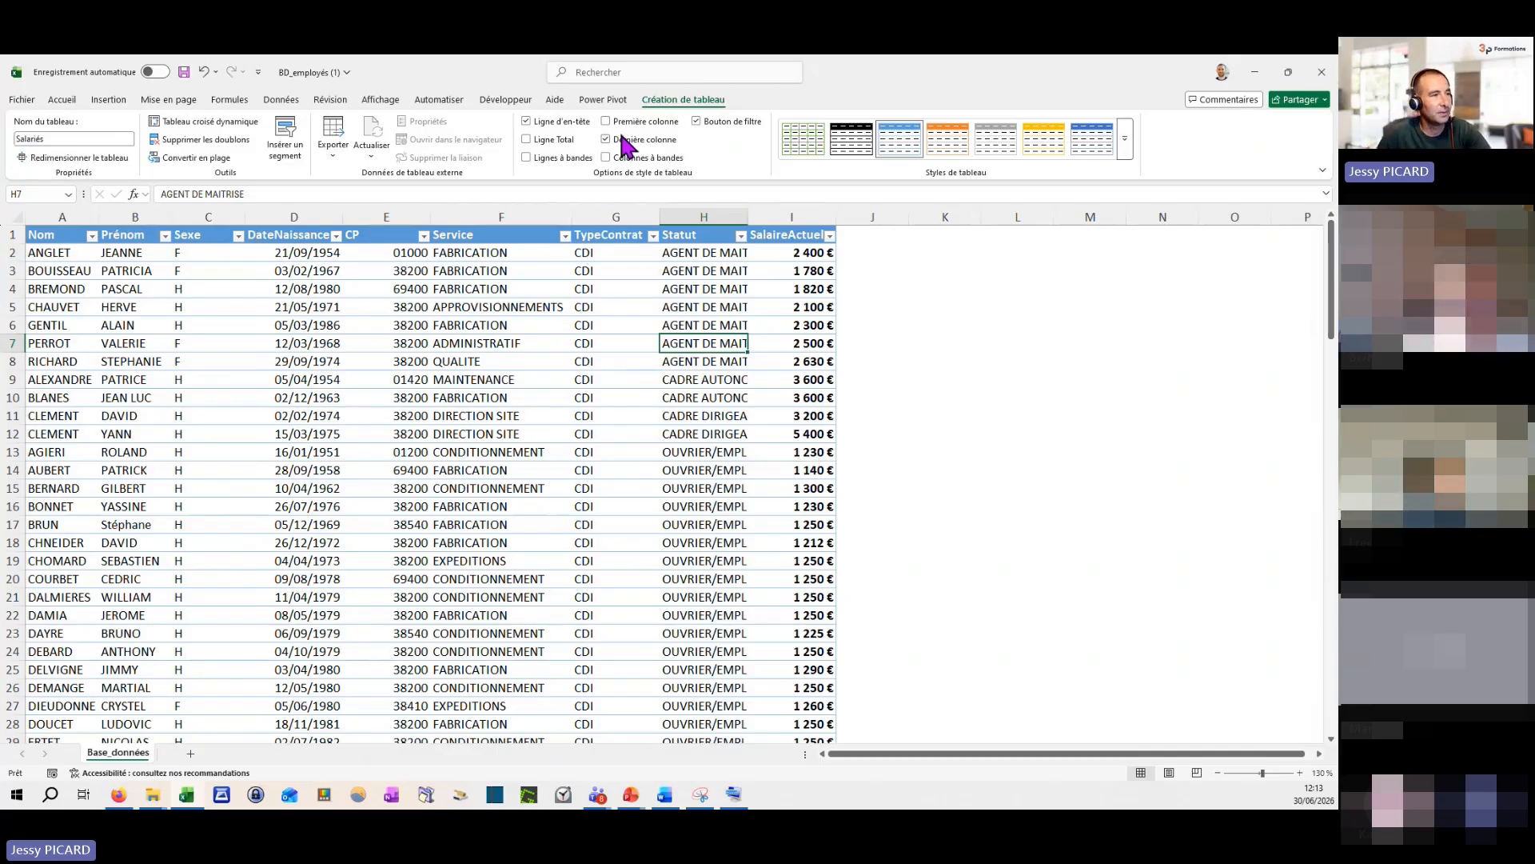
pyautogui.click(712, 124)
pyautogui.click(713, 124)
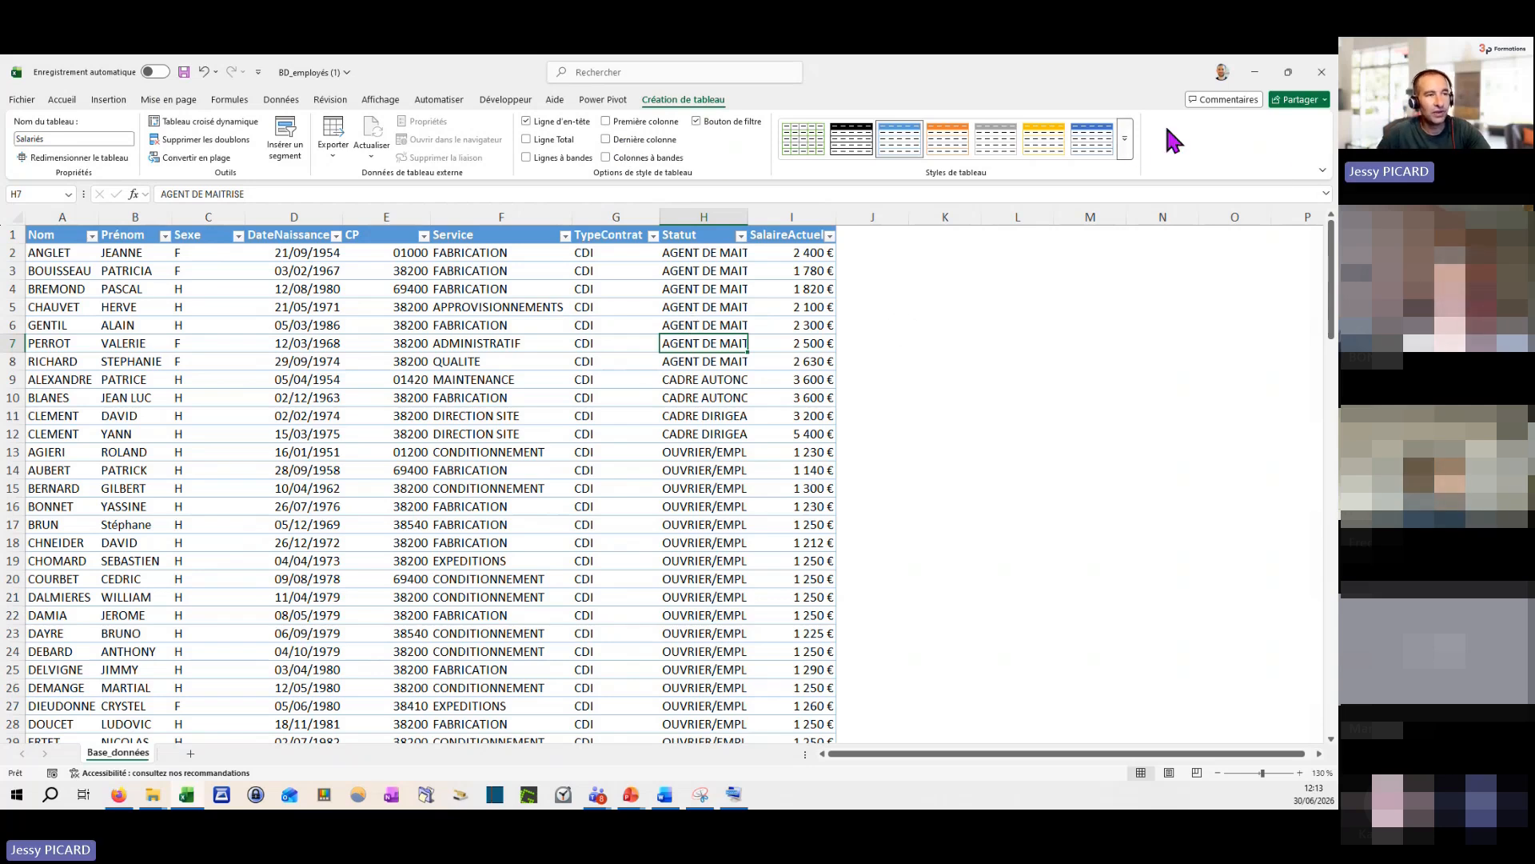
# Step: Apply the blue style from the third row of the Moyen table styles and emphasise the last column after trying the first
pyautogui.click(1126, 141)
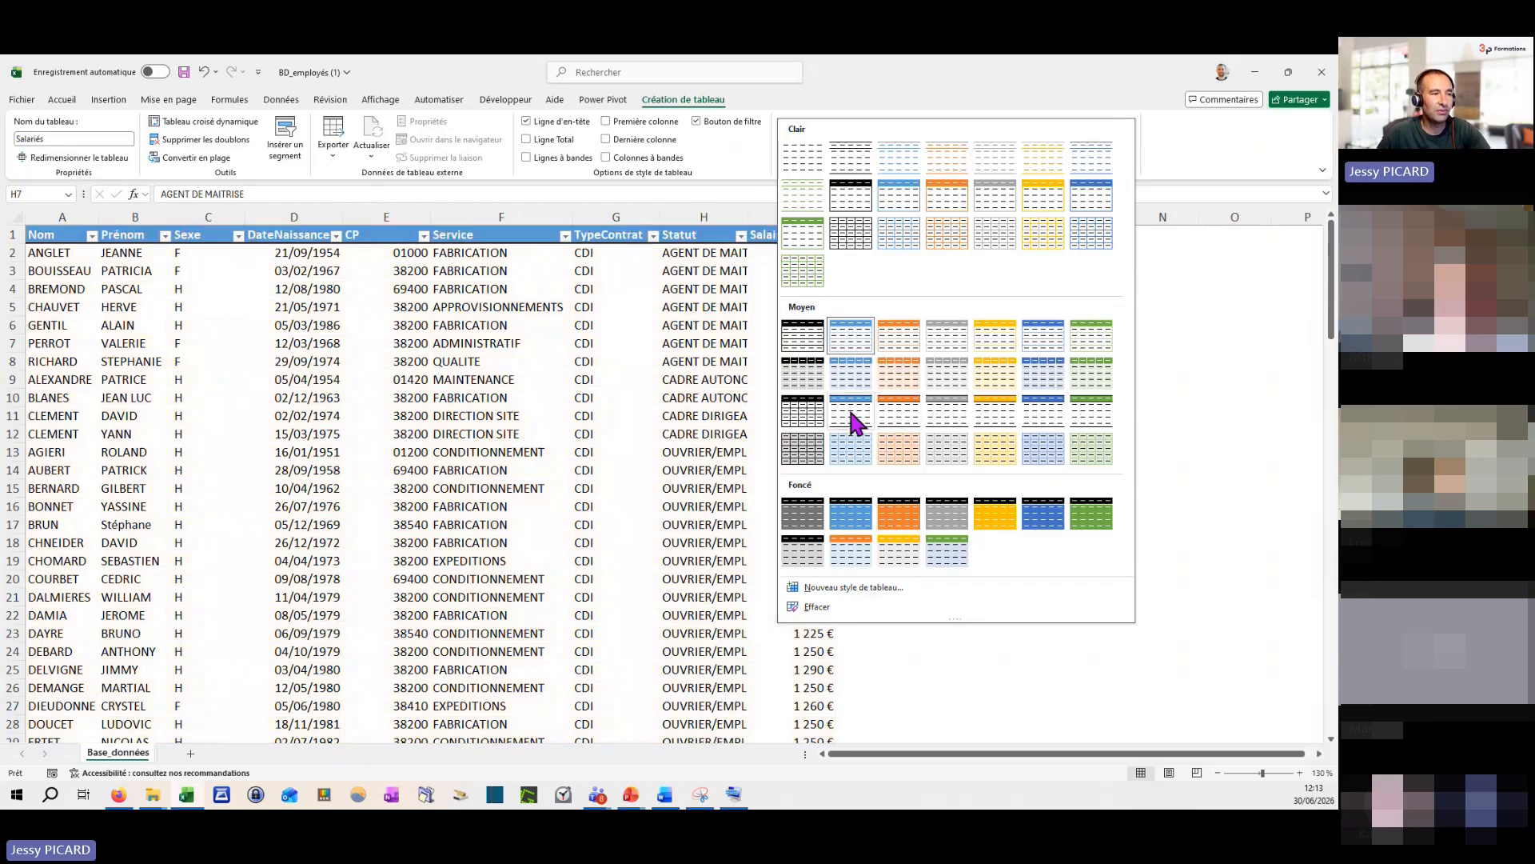
pyautogui.click(854, 419)
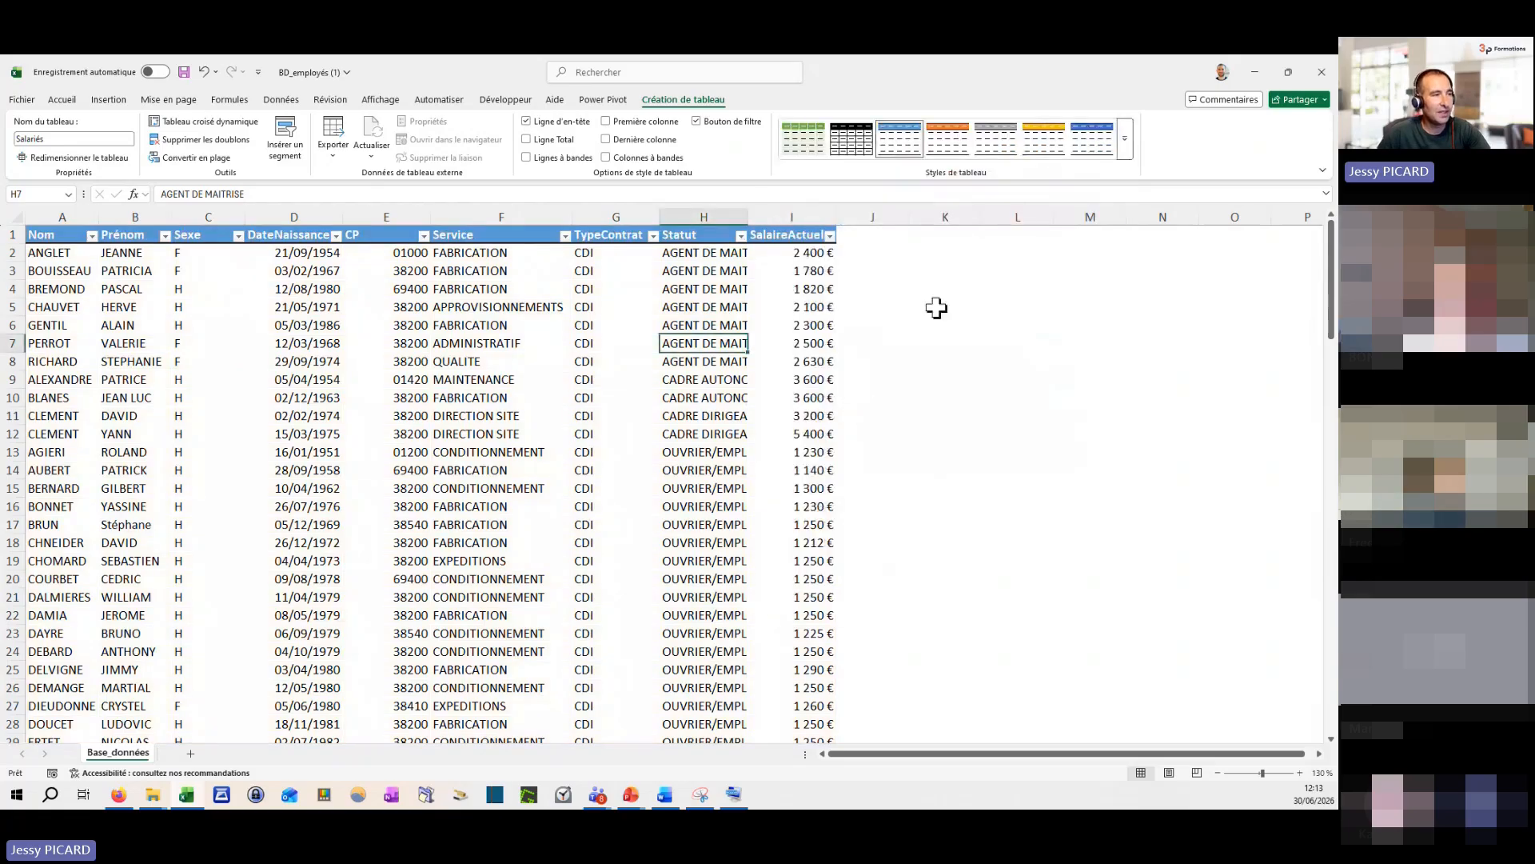
pyautogui.click(607, 121)
pyautogui.click(632, 121)
pyautogui.click(630, 138)
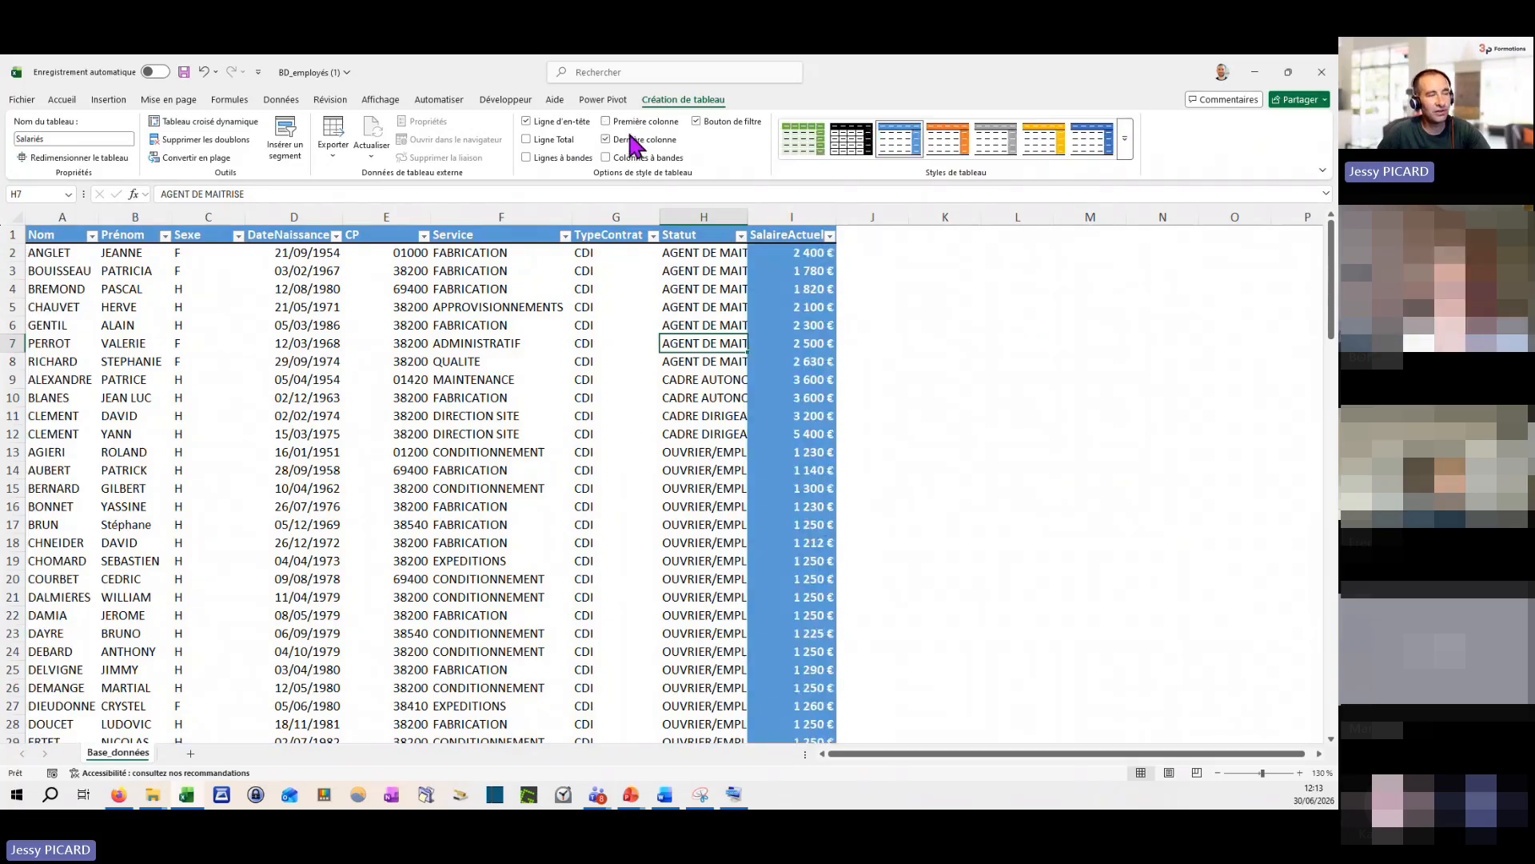
# Step: Turn on banded rows for the table, emphasise the first column and remove the last-column emphasis
pyautogui.click(629, 123)
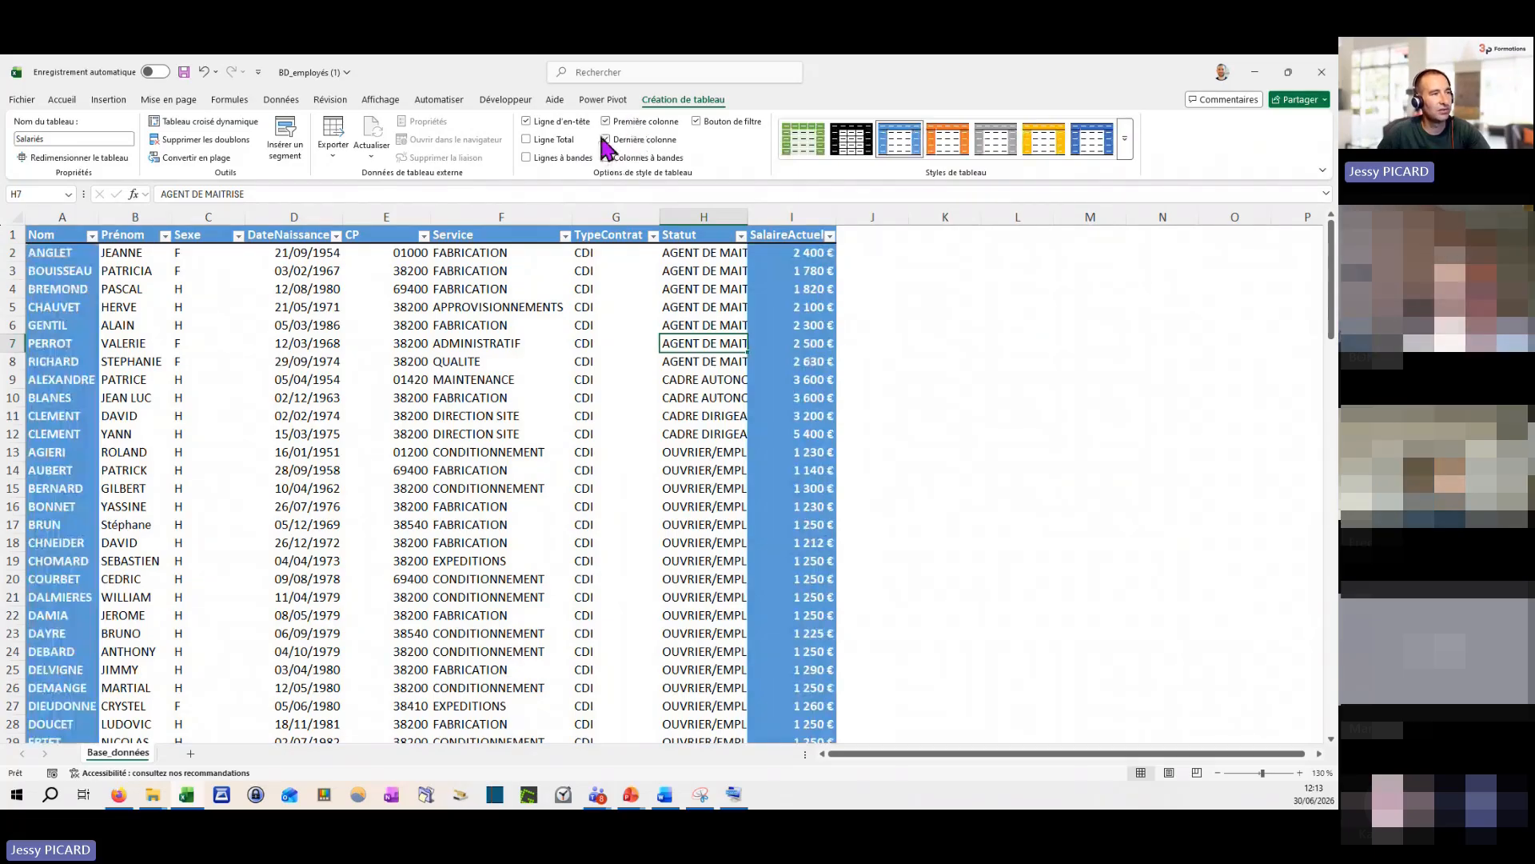
pyautogui.click(589, 158)
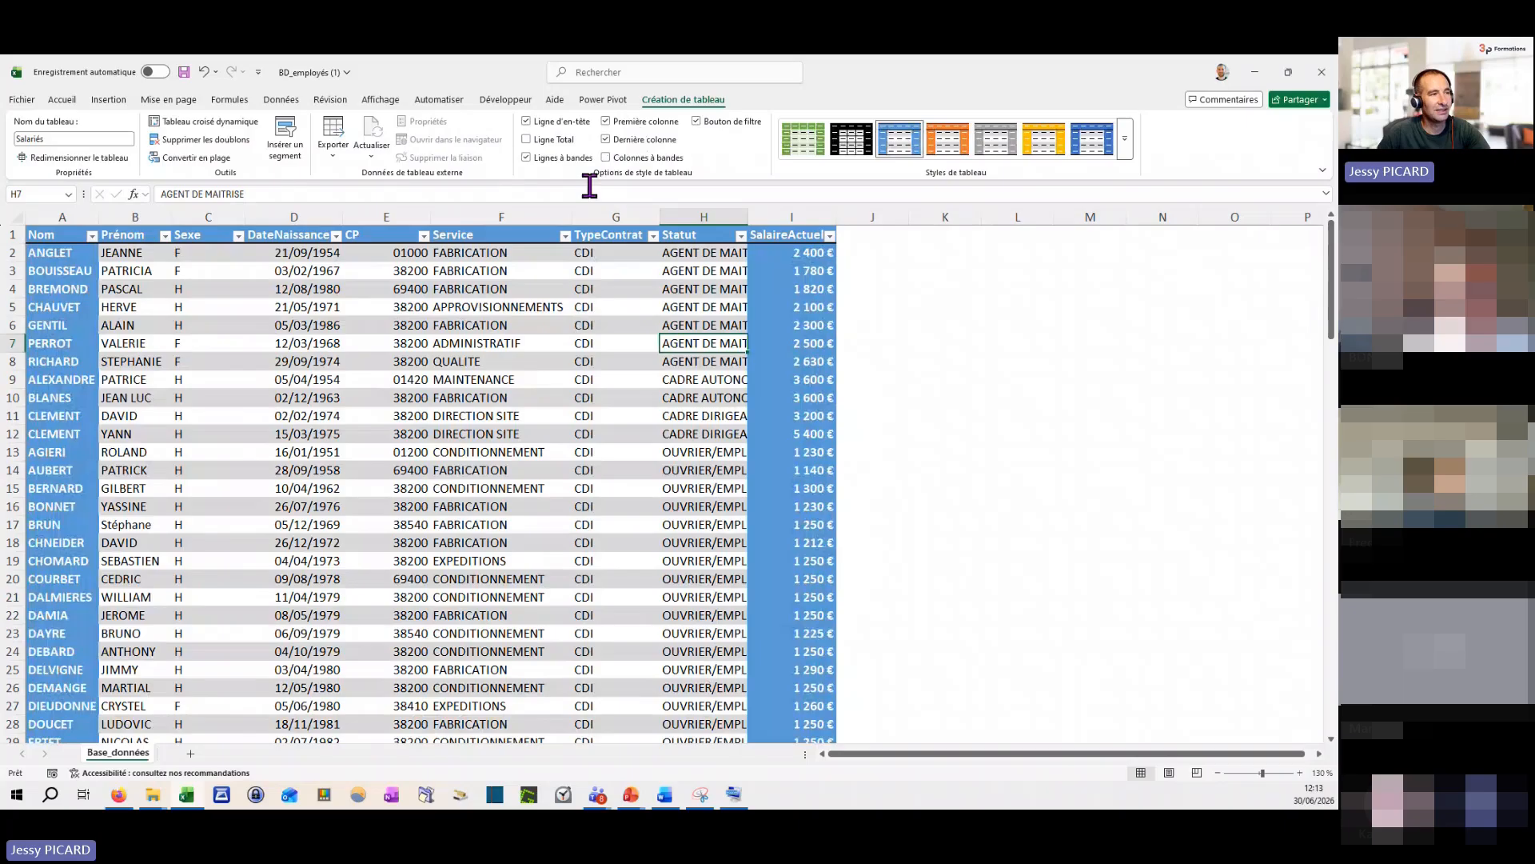
pyautogui.click(627, 121)
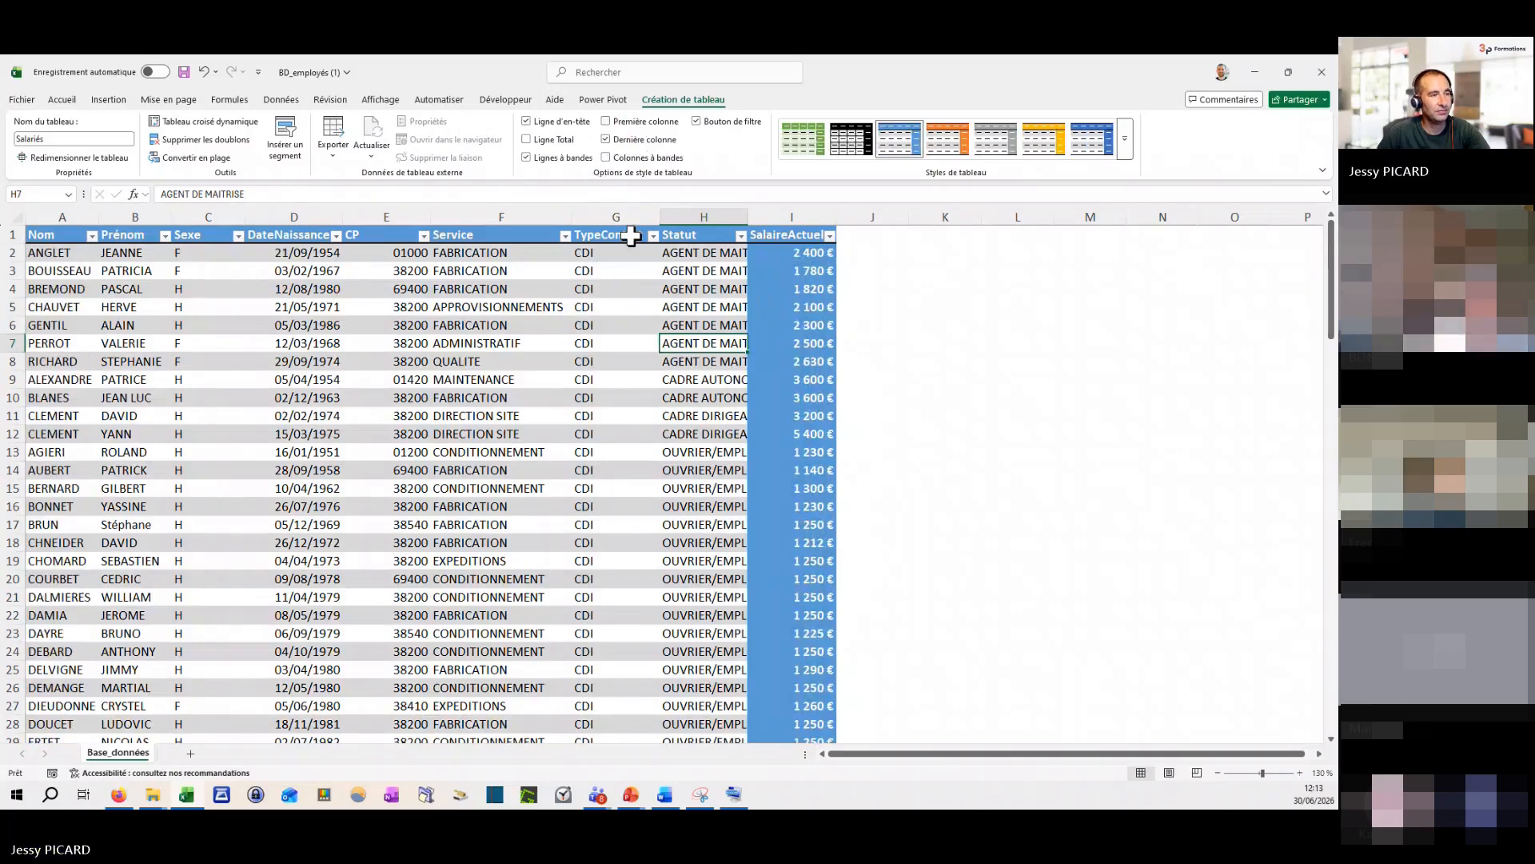
pyautogui.click(628, 139)
pyautogui.click(629, 122)
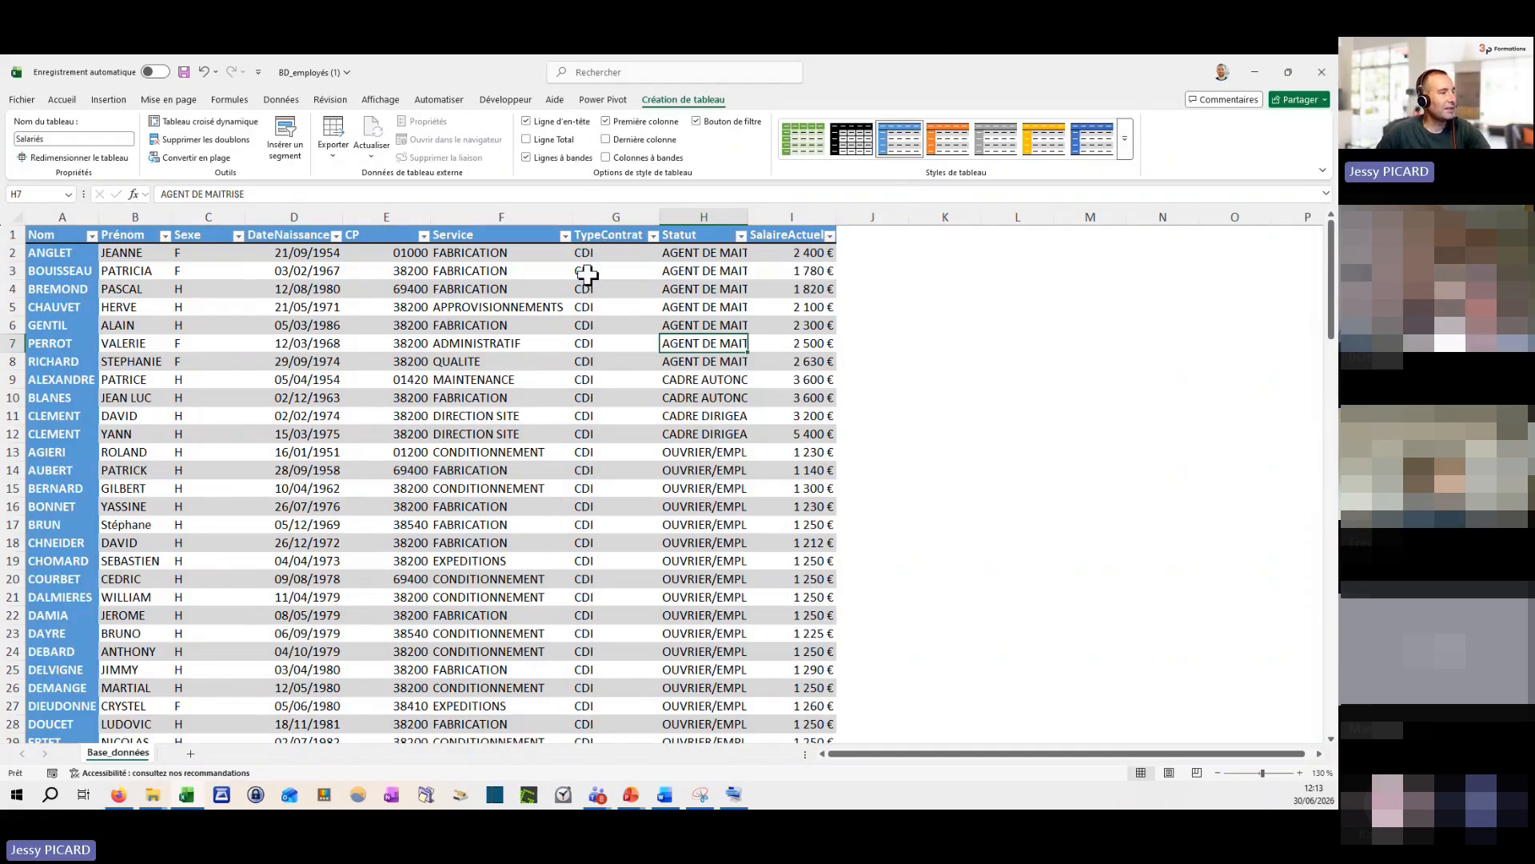
# Step: Insert slicers for the Sexe and Service fields and place them apart from each other over the sheet
pyautogui.click(239, 235)
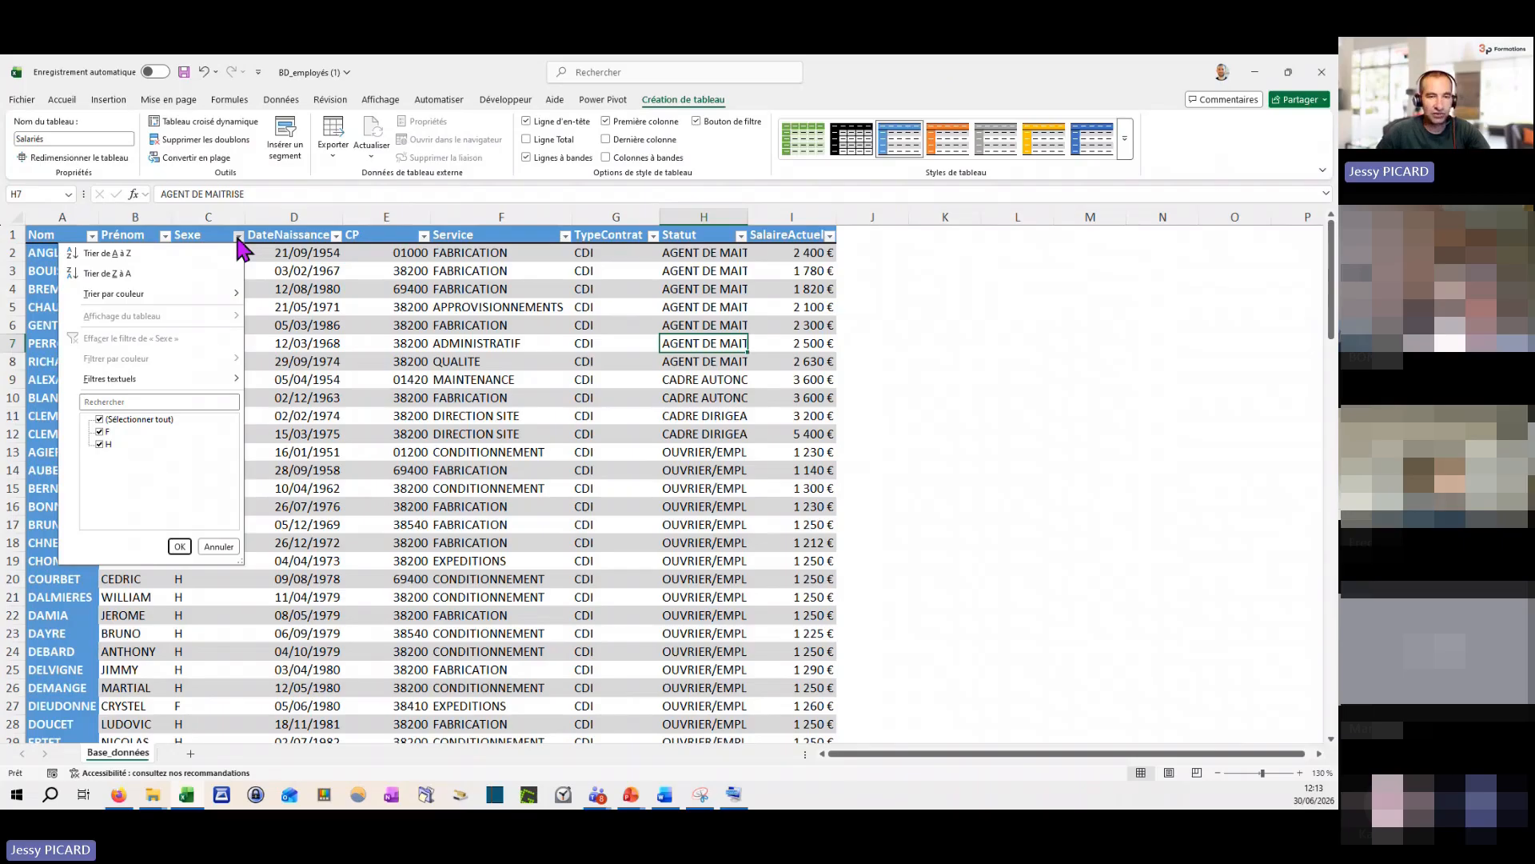
pyautogui.click(238, 235)
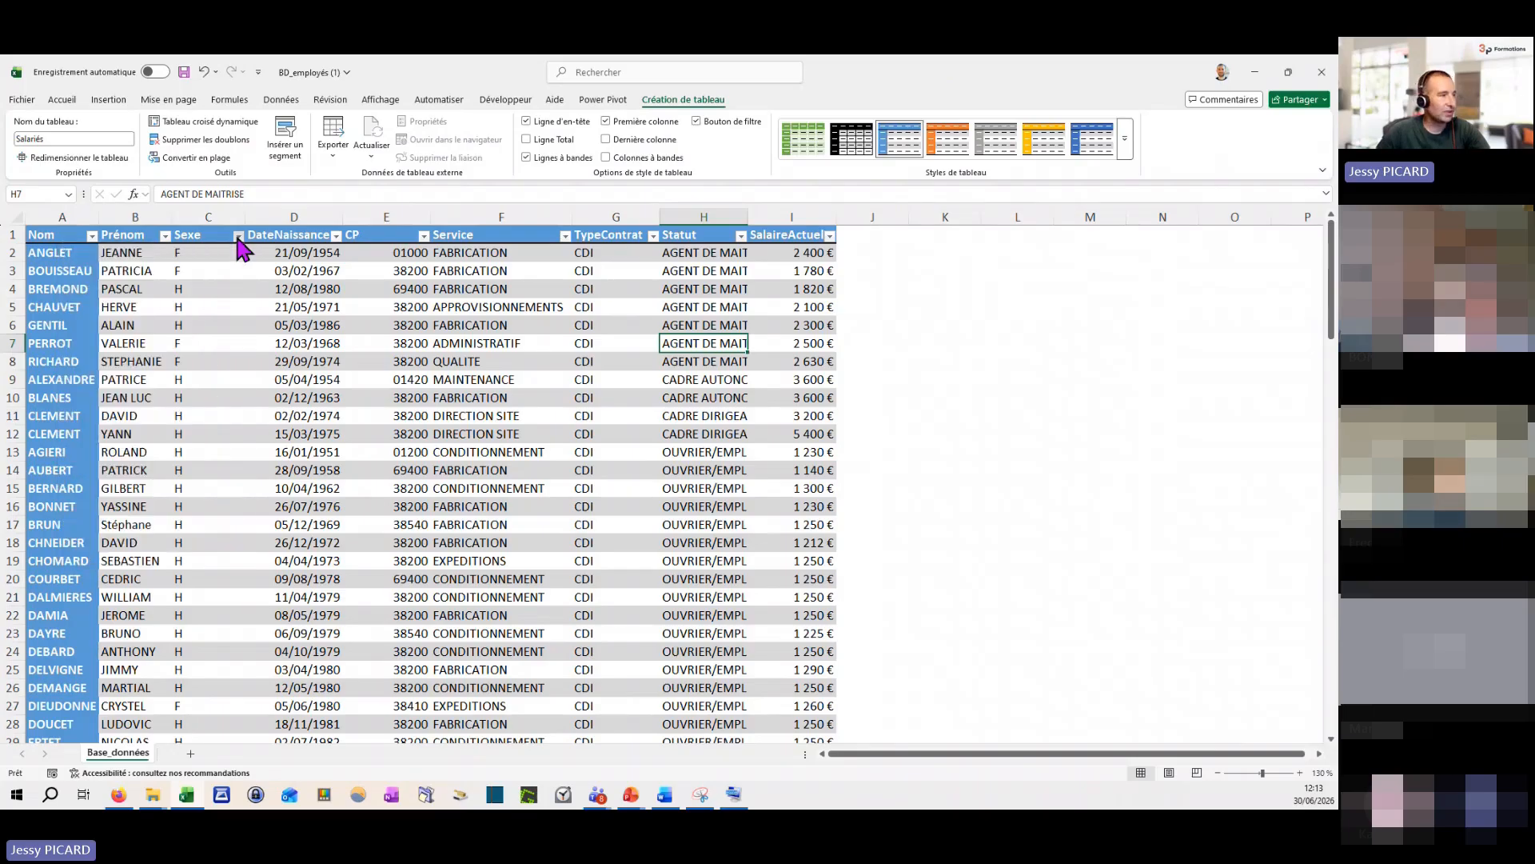
pyautogui.click(286, 144)
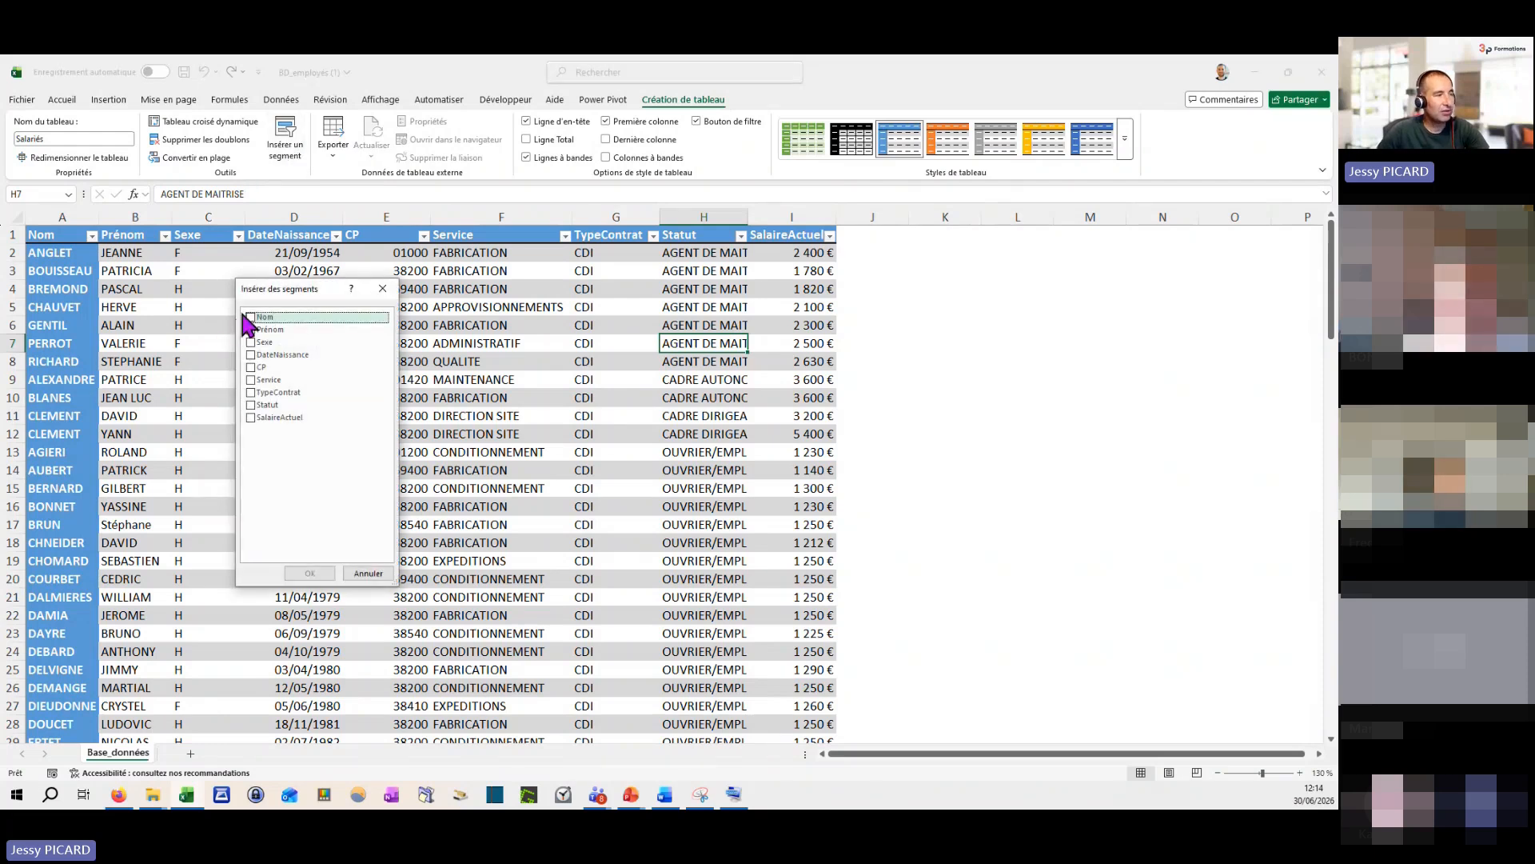
pyautogui.click(251, 381)
pyautogui.click(252, 342)
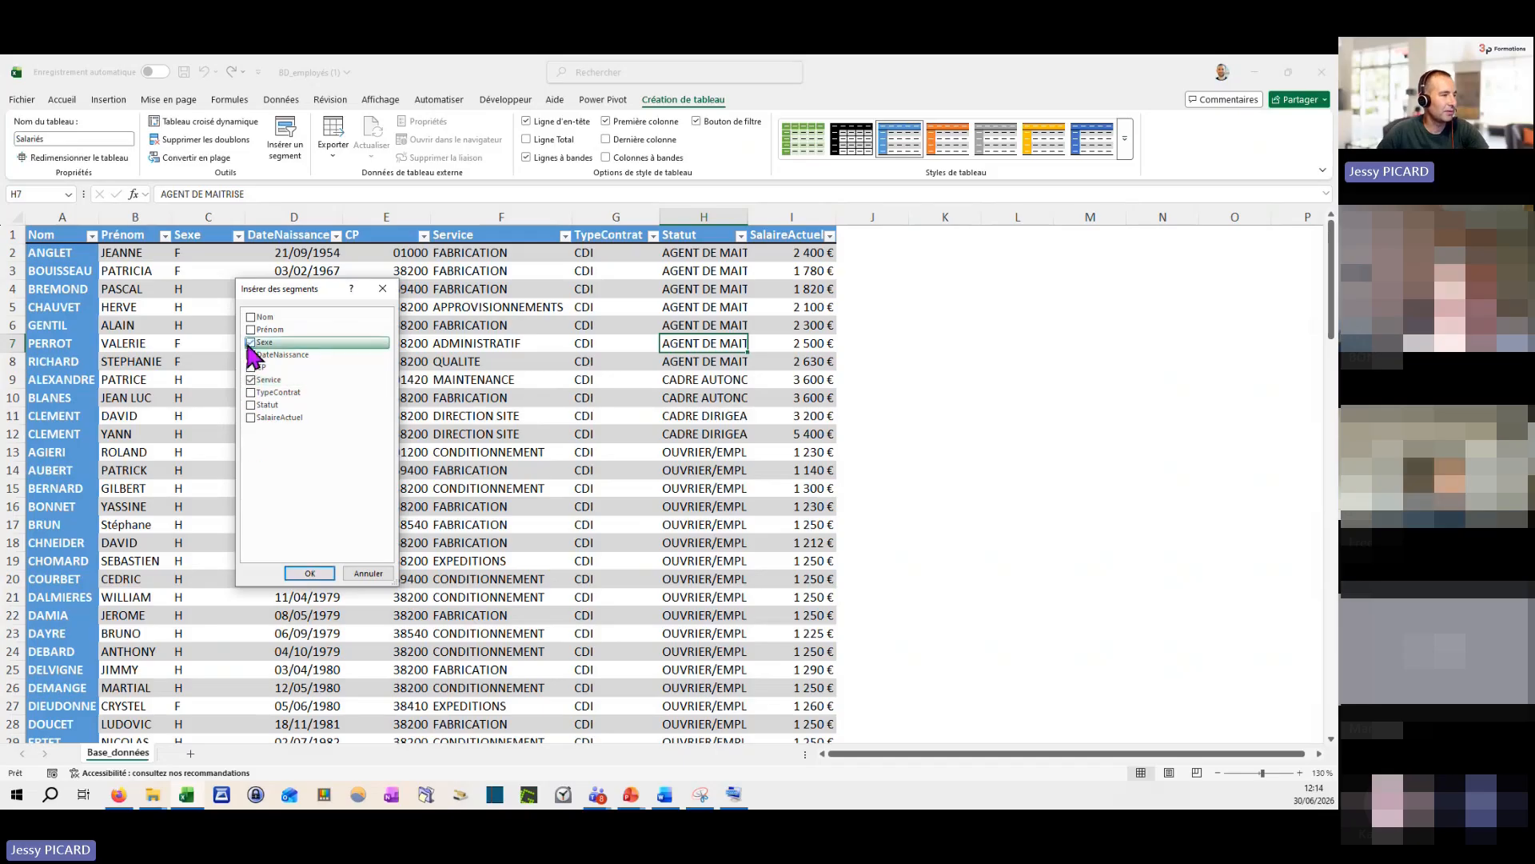
pyautogui.click(314, 574)
pyautogui.moveTo(655, 360); pyautogui.dragTo(501, 346)
pyautogui.moveTo(723, 410); pyautogui.dragTo(860, 326)
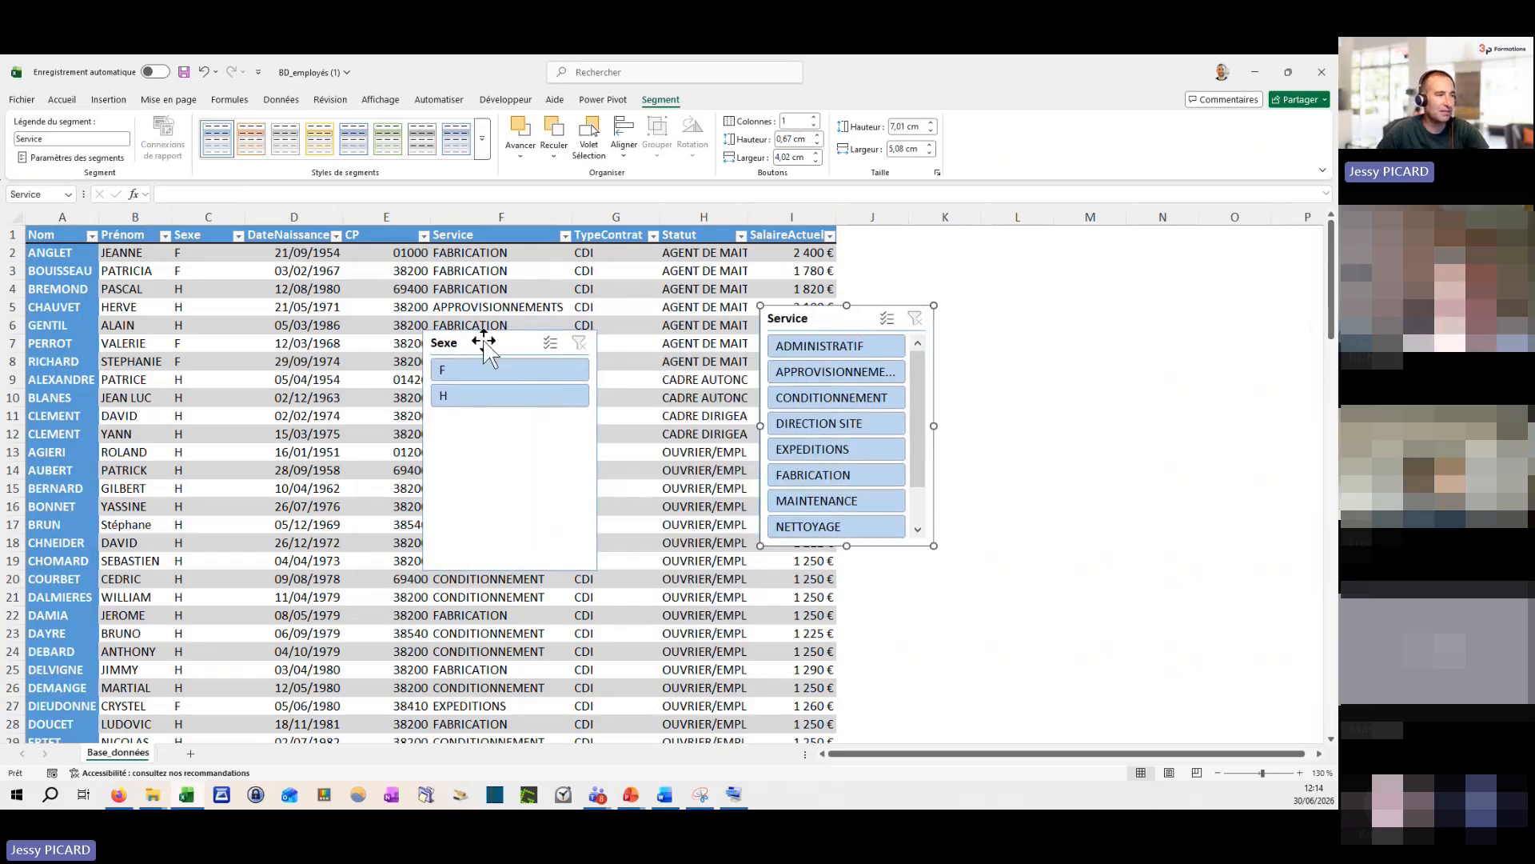
pyautogui.moveTo(484, 341); pyautogui.dragTo(507, 342)
# Step: Insert a blank row above the table's header and make it tall enough to hold the slicers
pyautogui.click(10, 235)
pyautogui.rightClick(10, 235)
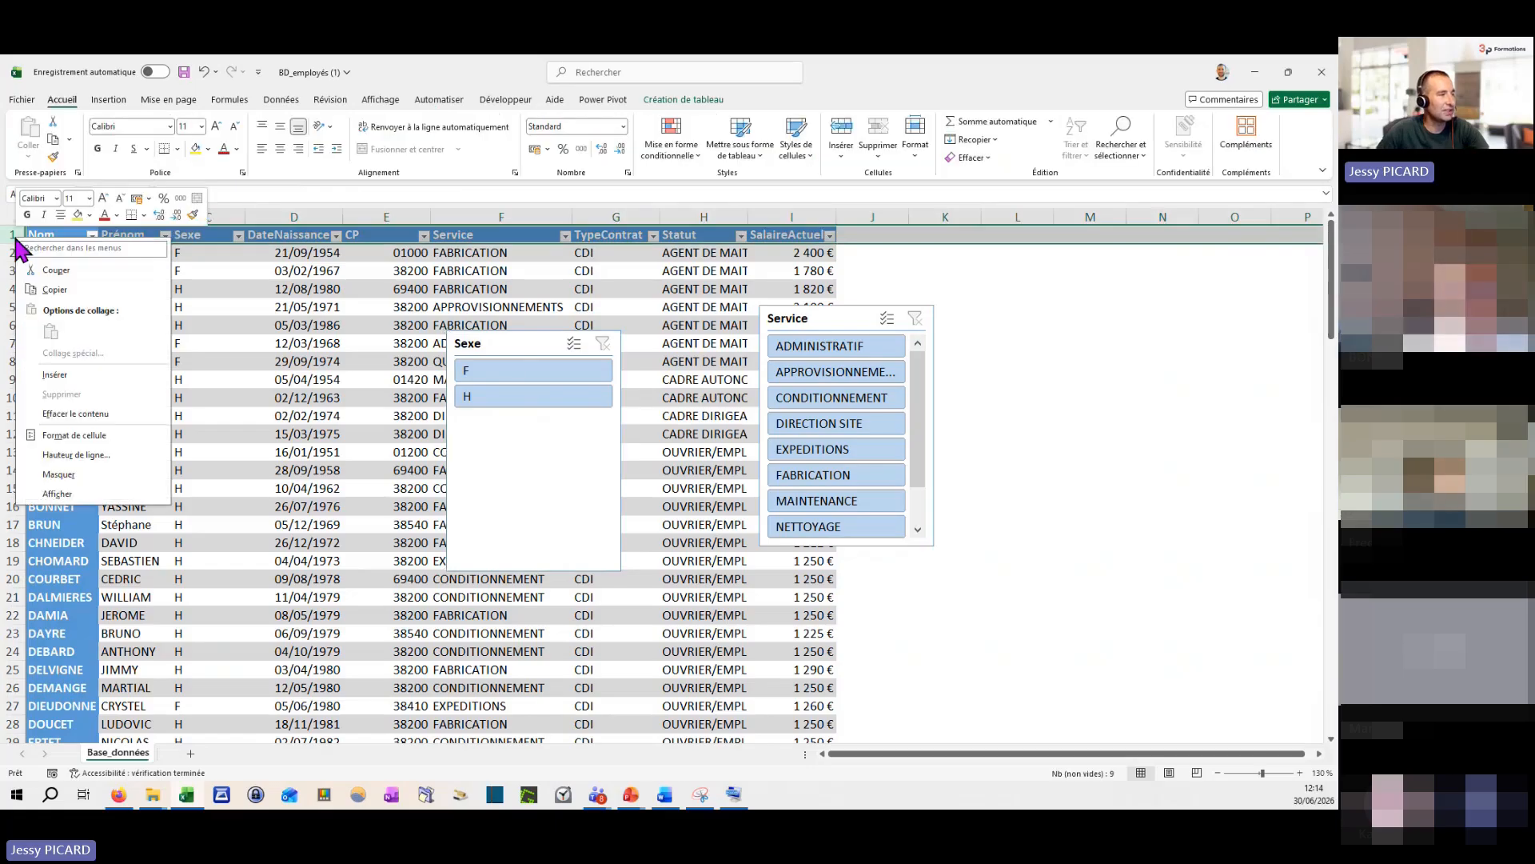
pyautogui.click(65, 361)
pyautogui.moveTo(9, 242); pyautogui.dragTo(9, 371)
# Step: Place the Sexe and Service slicers side by side in row 1 and shorten both to fit the row height
pyautogui.moveTo(531, 339); pyautogui.dragTo(106, 240)
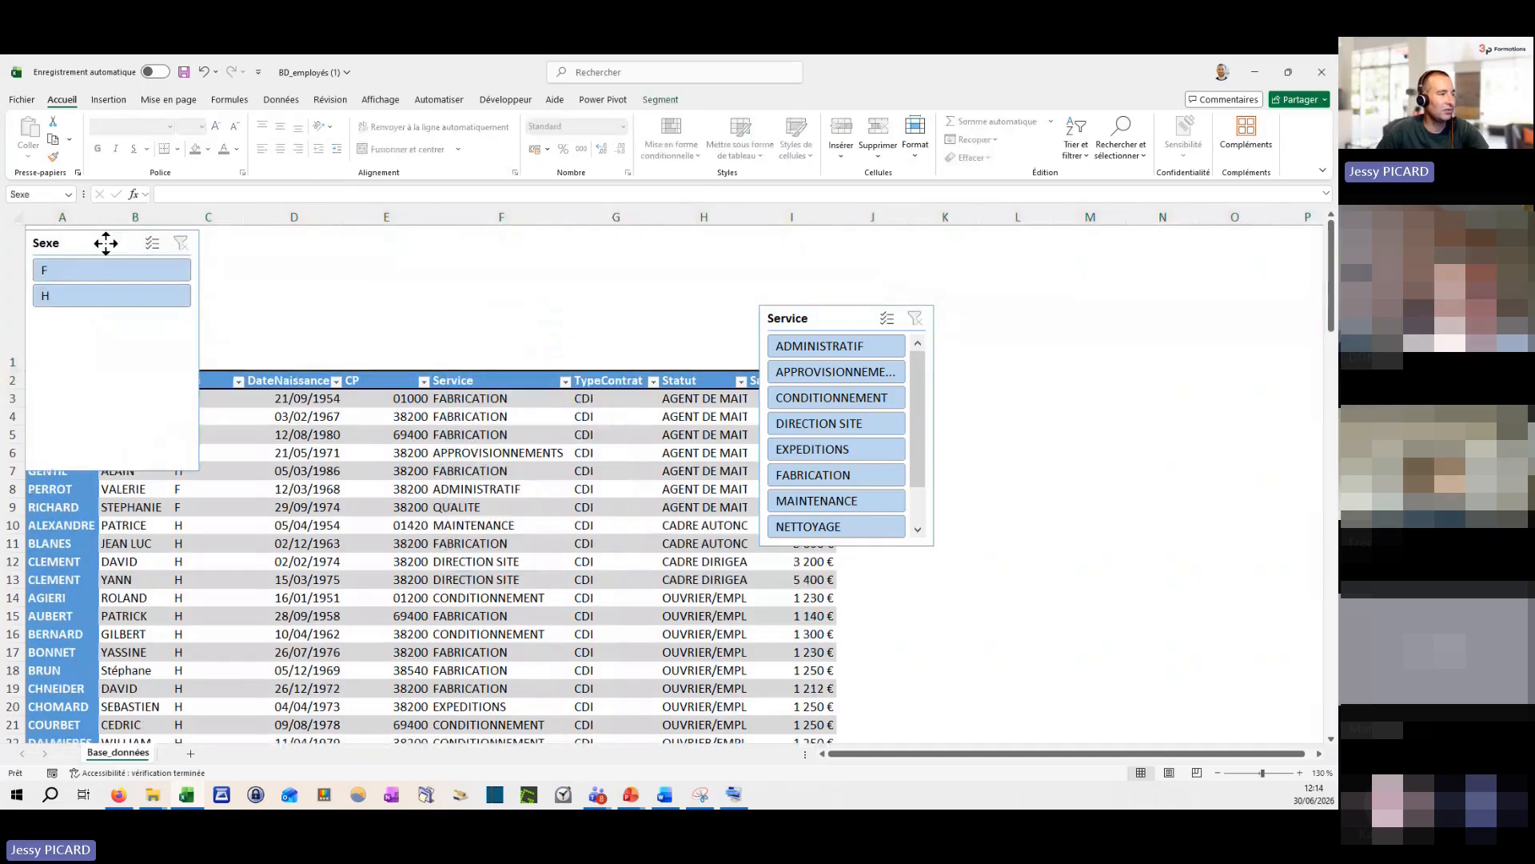
pyautogui.moveTo(112, 470); pyautogui.dragTo(120, 363)
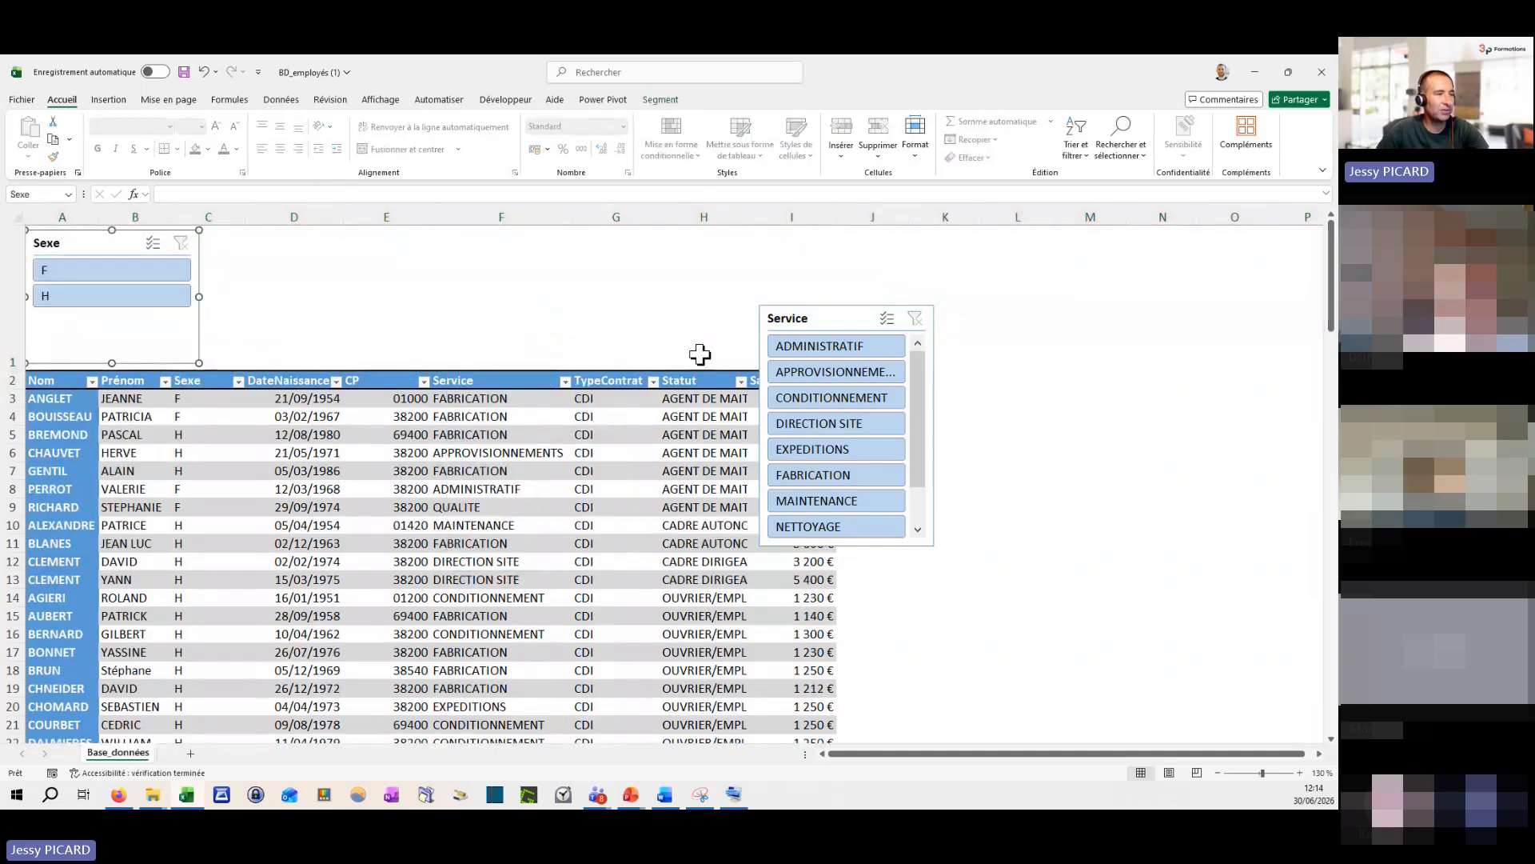
pyautogui.moveTo(788, 317); pyautogui.dragTo(232, 237)
pyautogui.moveTo(291, 470); pyautogui.dragTo(291, 364)
pyautogui.click(490, 543)
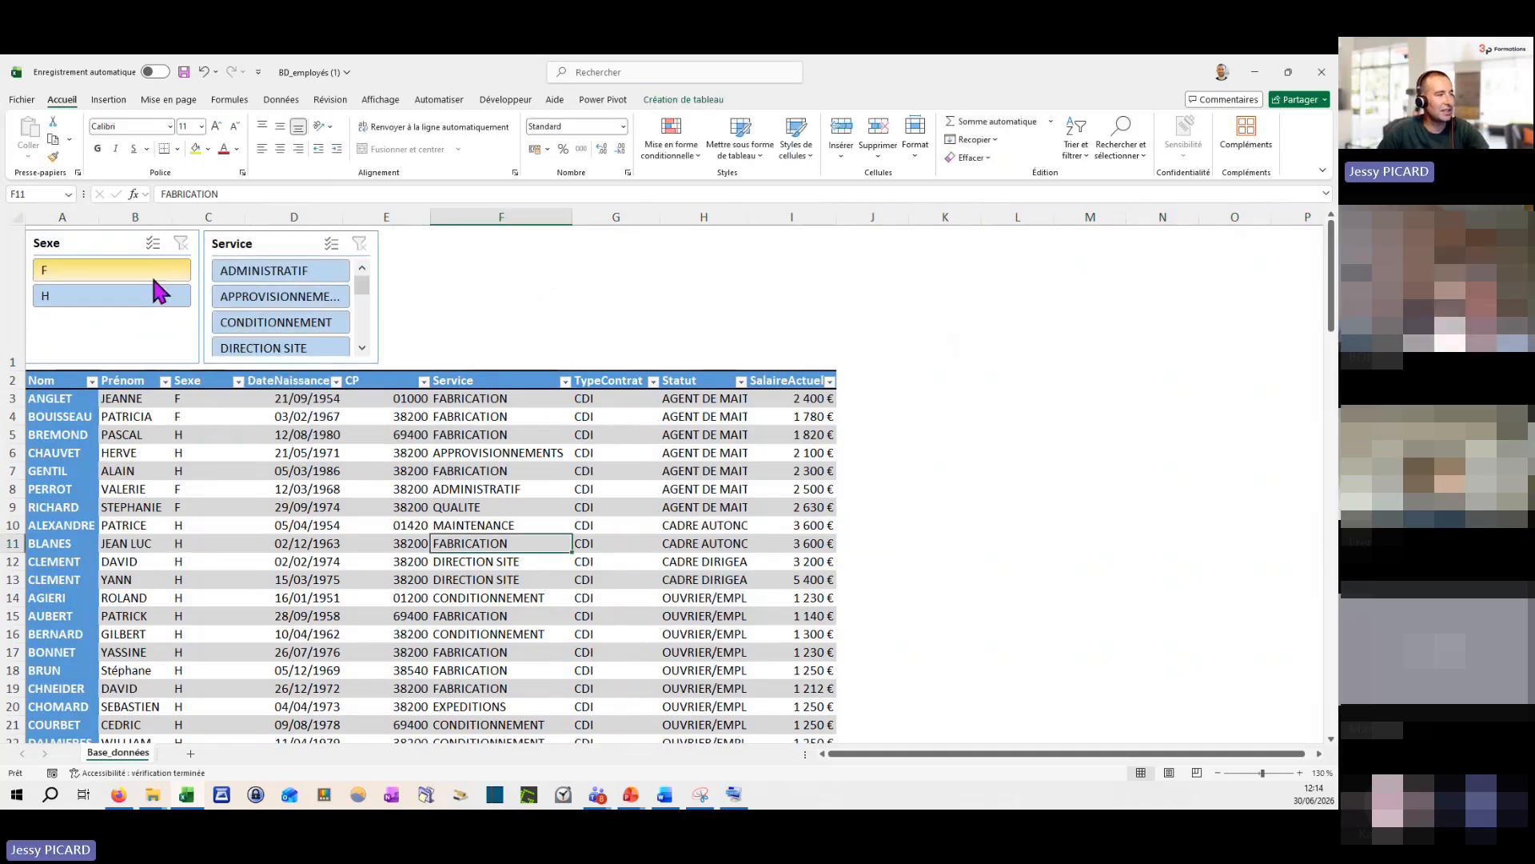
# Step: Filter the table to H with the Sexe slicer, look through the remaining Service values and clear the filter
pyautogui.click(126, 296)
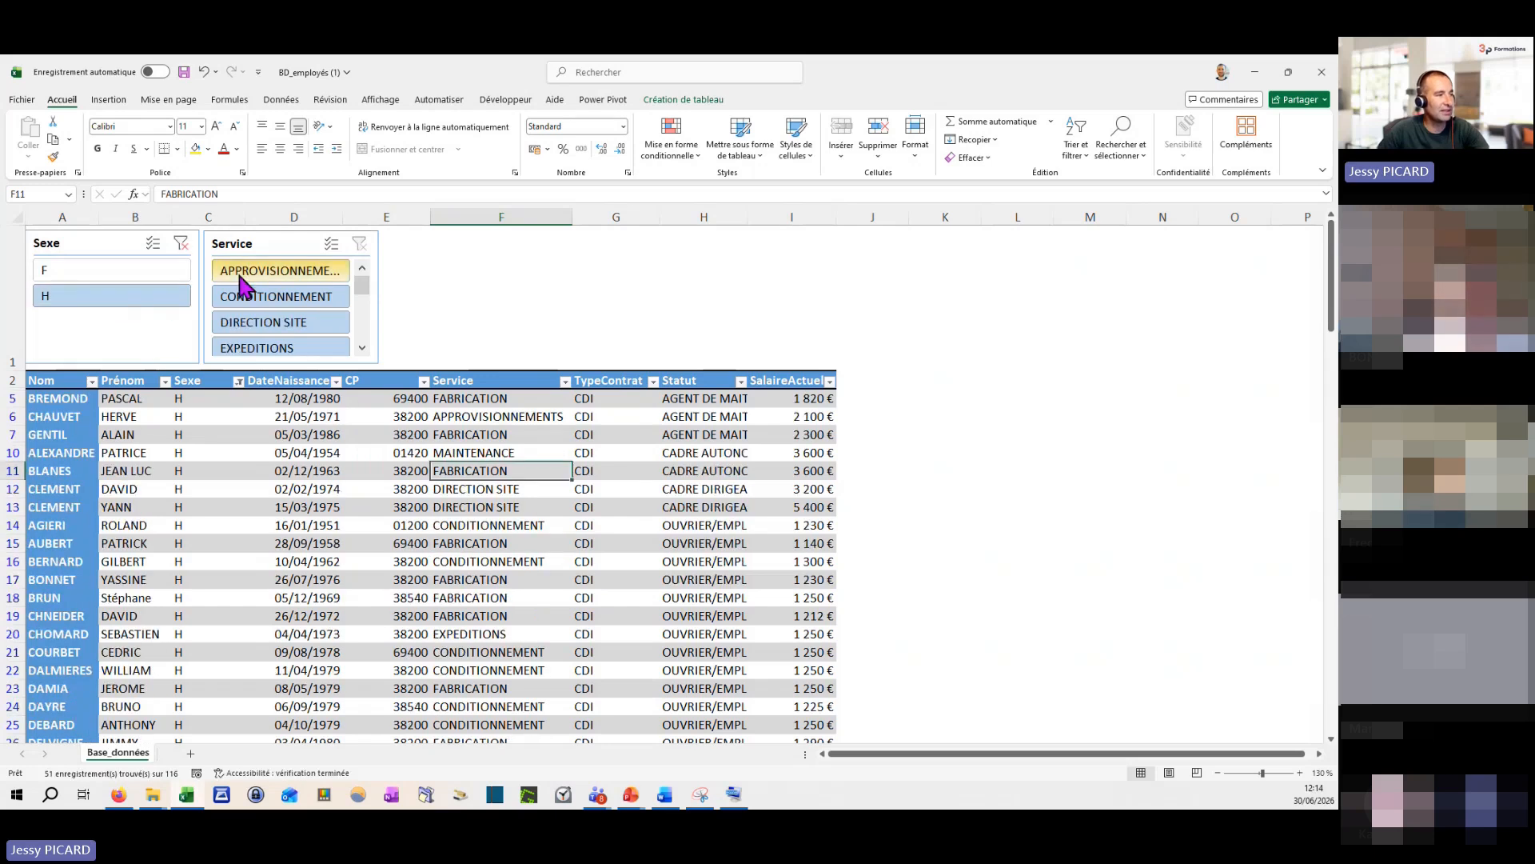
pyautogui.moveTo(366, 292)
pyautogui.mouseDown()
pyautogui.moveTo(369, 328)
pyautogui.moveTo(362, 274)
pyautogui.mouseUp()
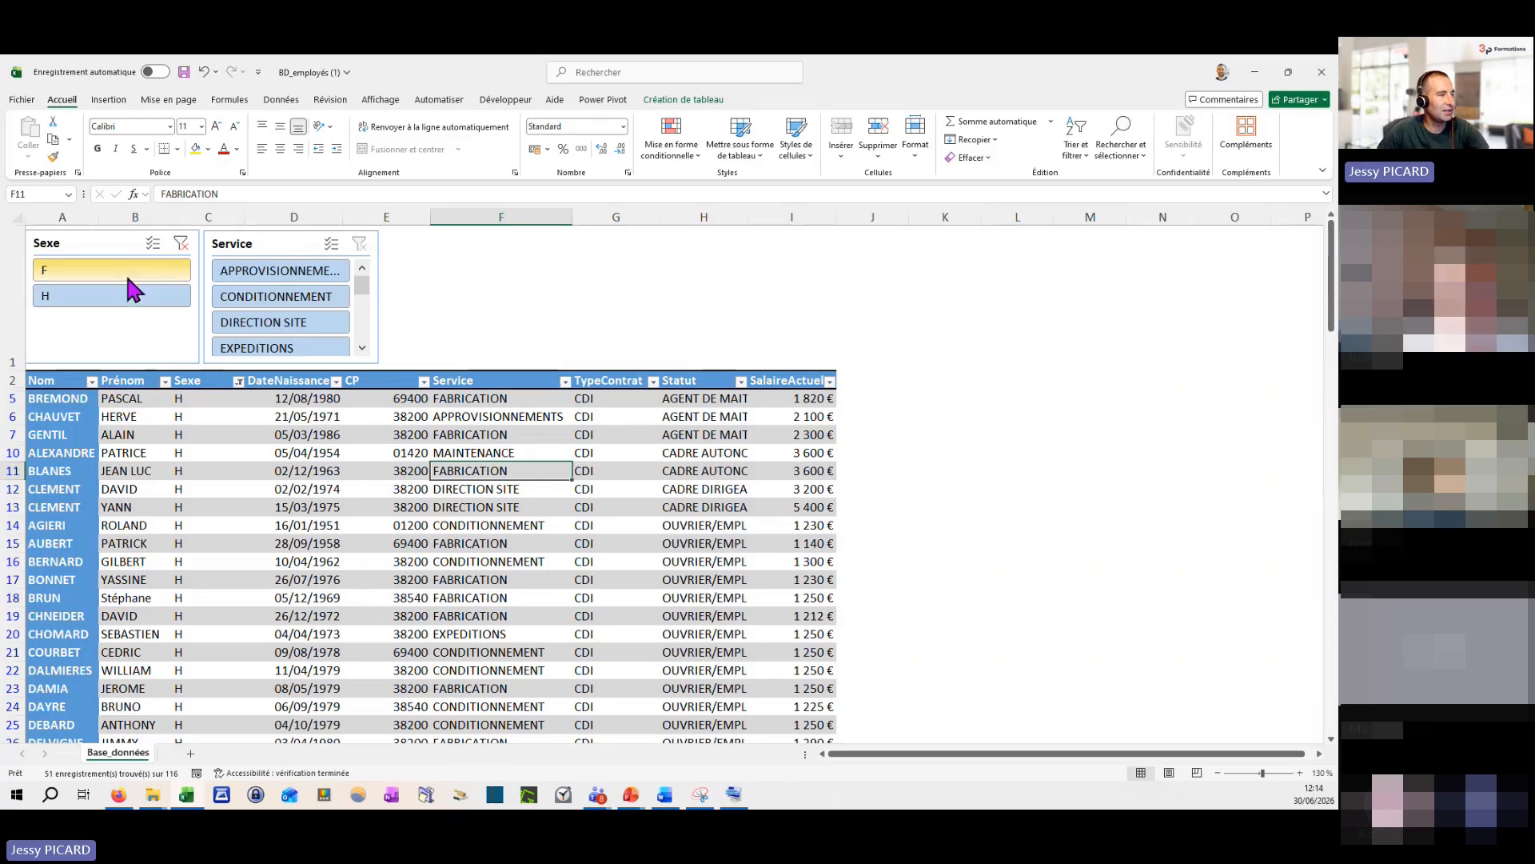
pyautogui.click(181, 243)
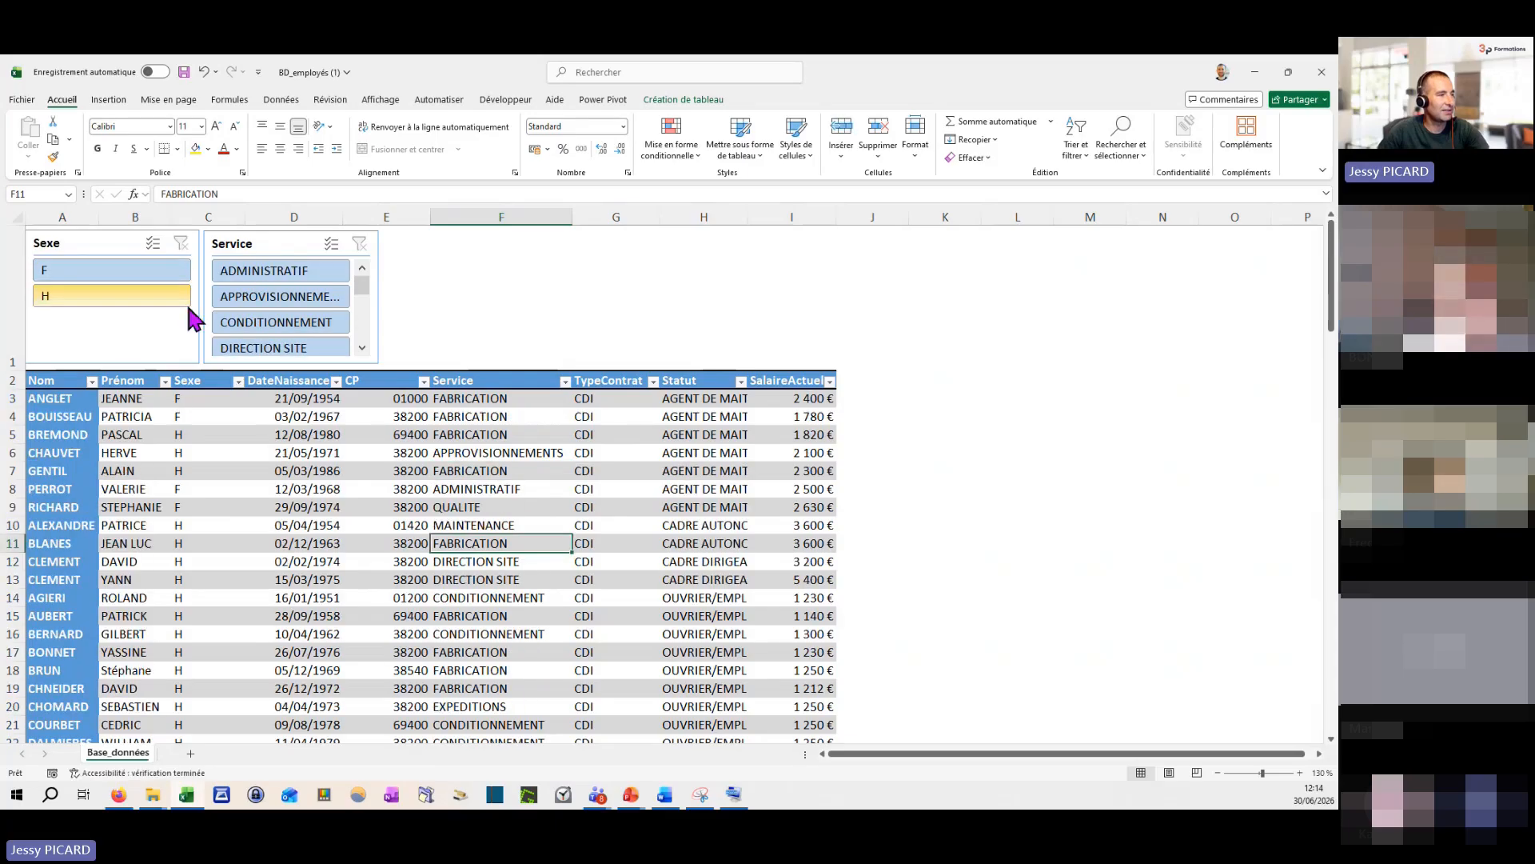
# Step: Filter the Service slicer to CONDITIONNEMENT combined with H and with F in the Sexe slicer, and clear both filters
pyautogui.click(301, 323)
pyautogui.click(76, 301)
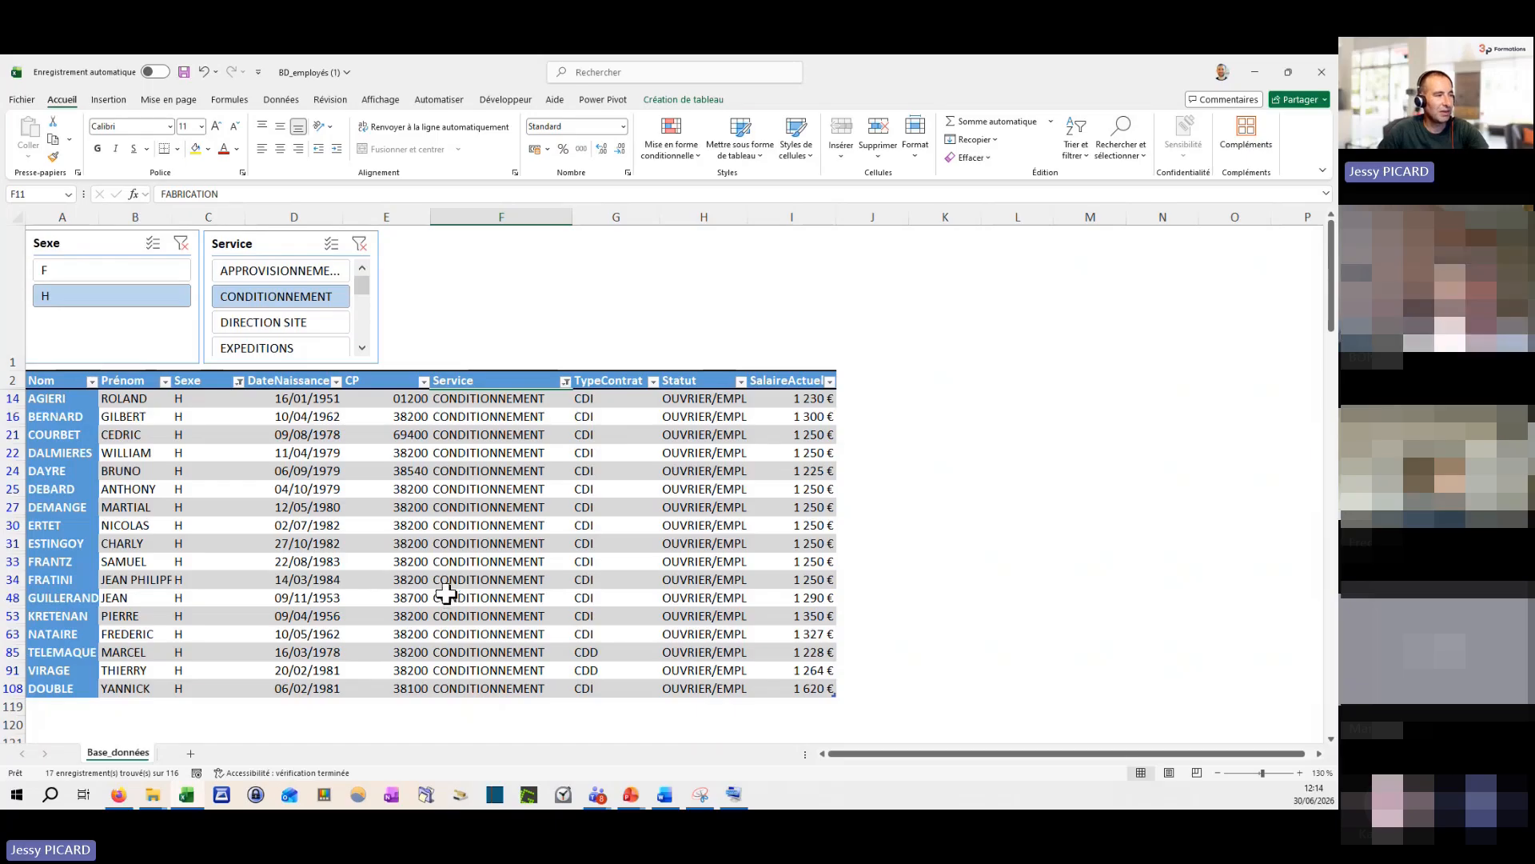
pyautogui.click(85, 276)
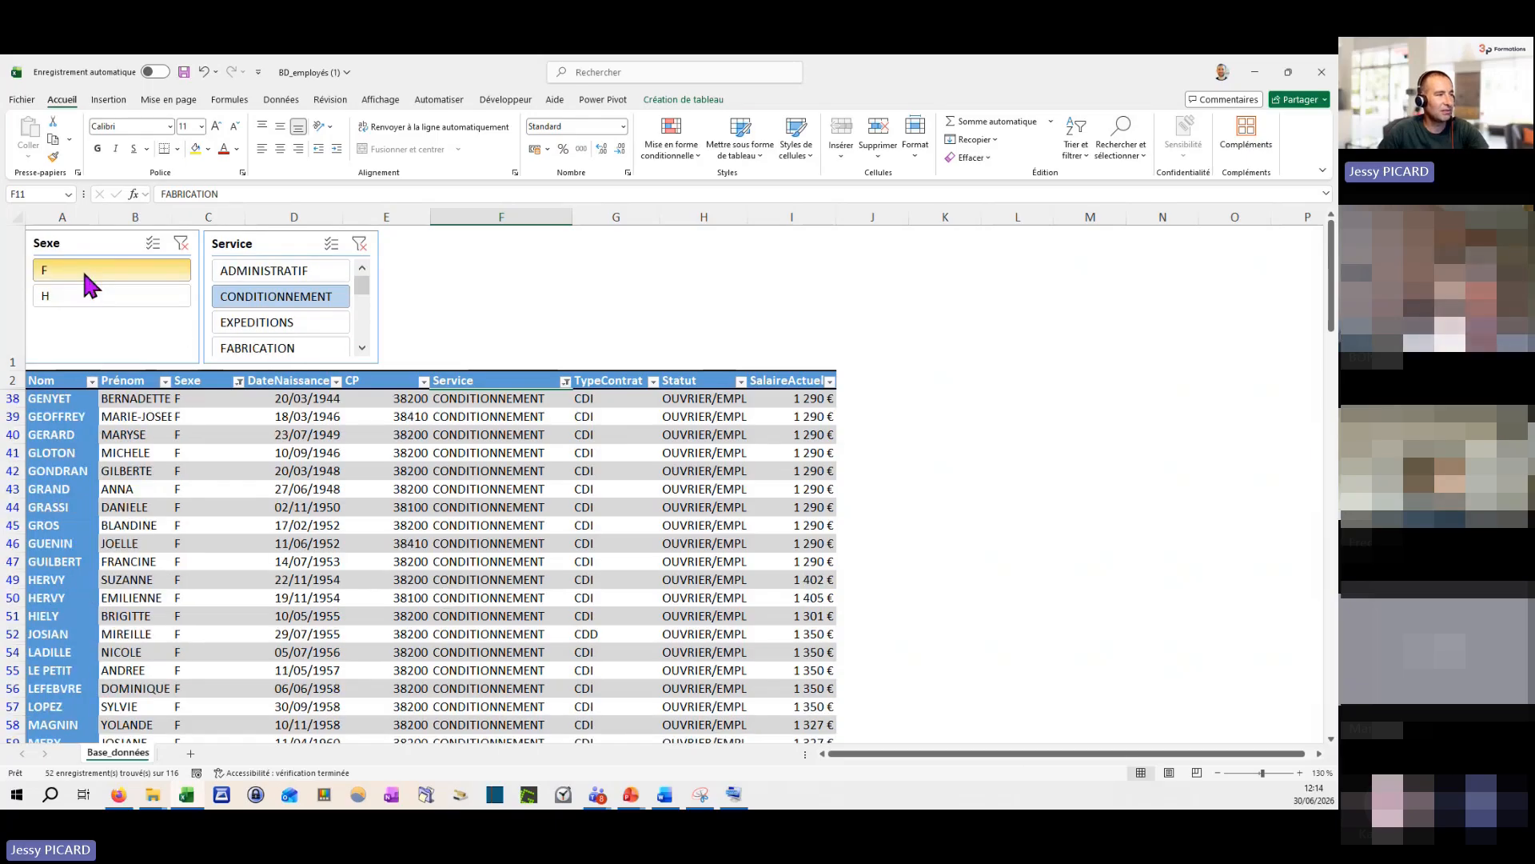
pyautogui.click(181, 244)
pyautogui.click(360, 243)
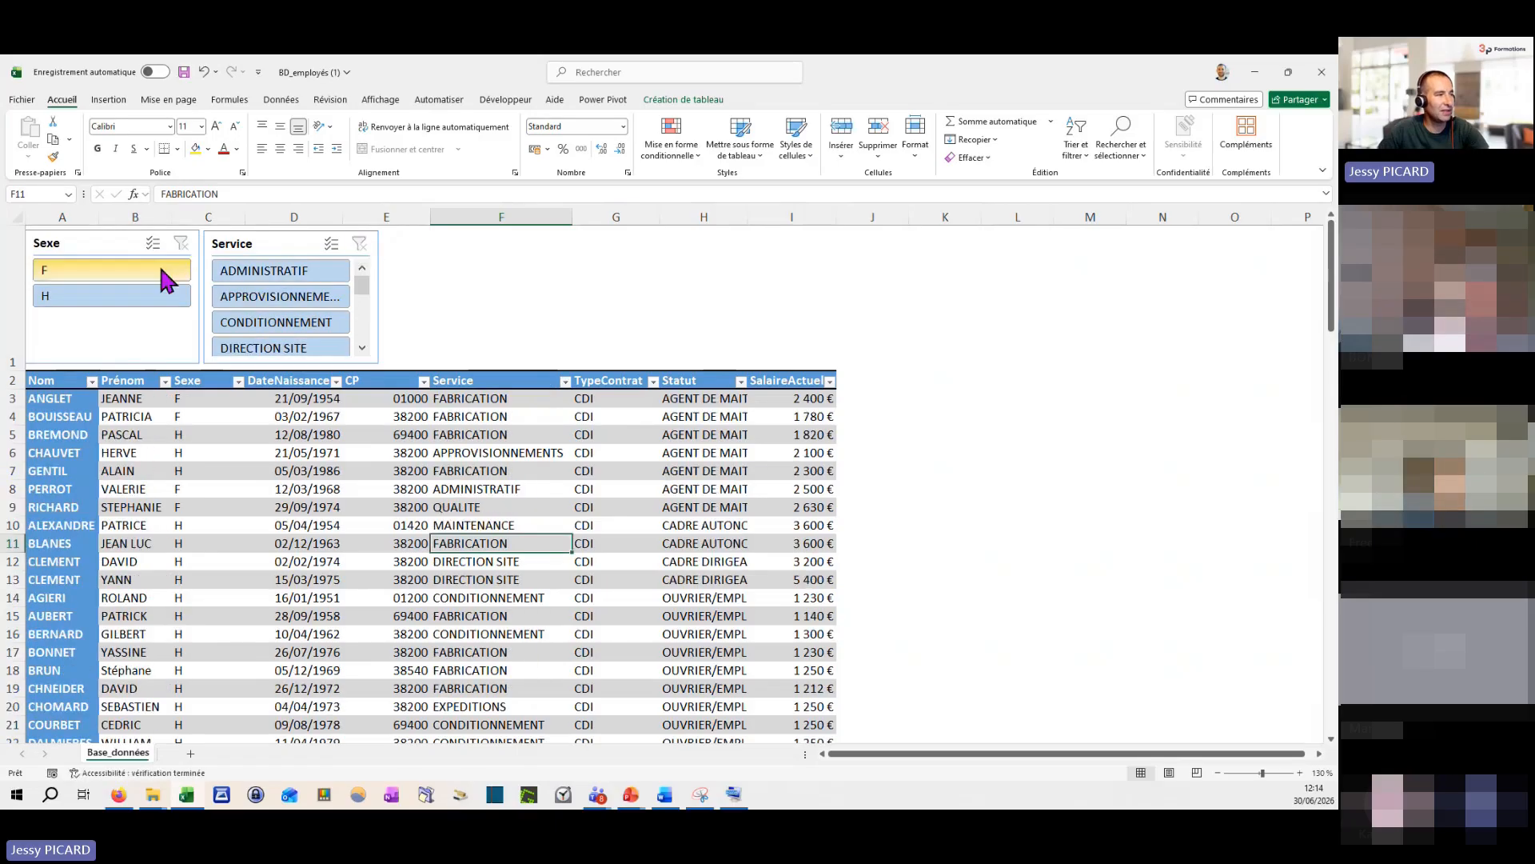
# Step: Filter the table to F with the Sexe slicer and to APPROVISIONNEMENTS with the Service slicer, clearing each filter
pyautogui.click(112, 271)
pyautogui.click(183, 244)
pyautogui.click(144, 274)
pyautogui.click(181, 244)
pyautogui.click(297, 295)
pyautogui.click(360, 244)
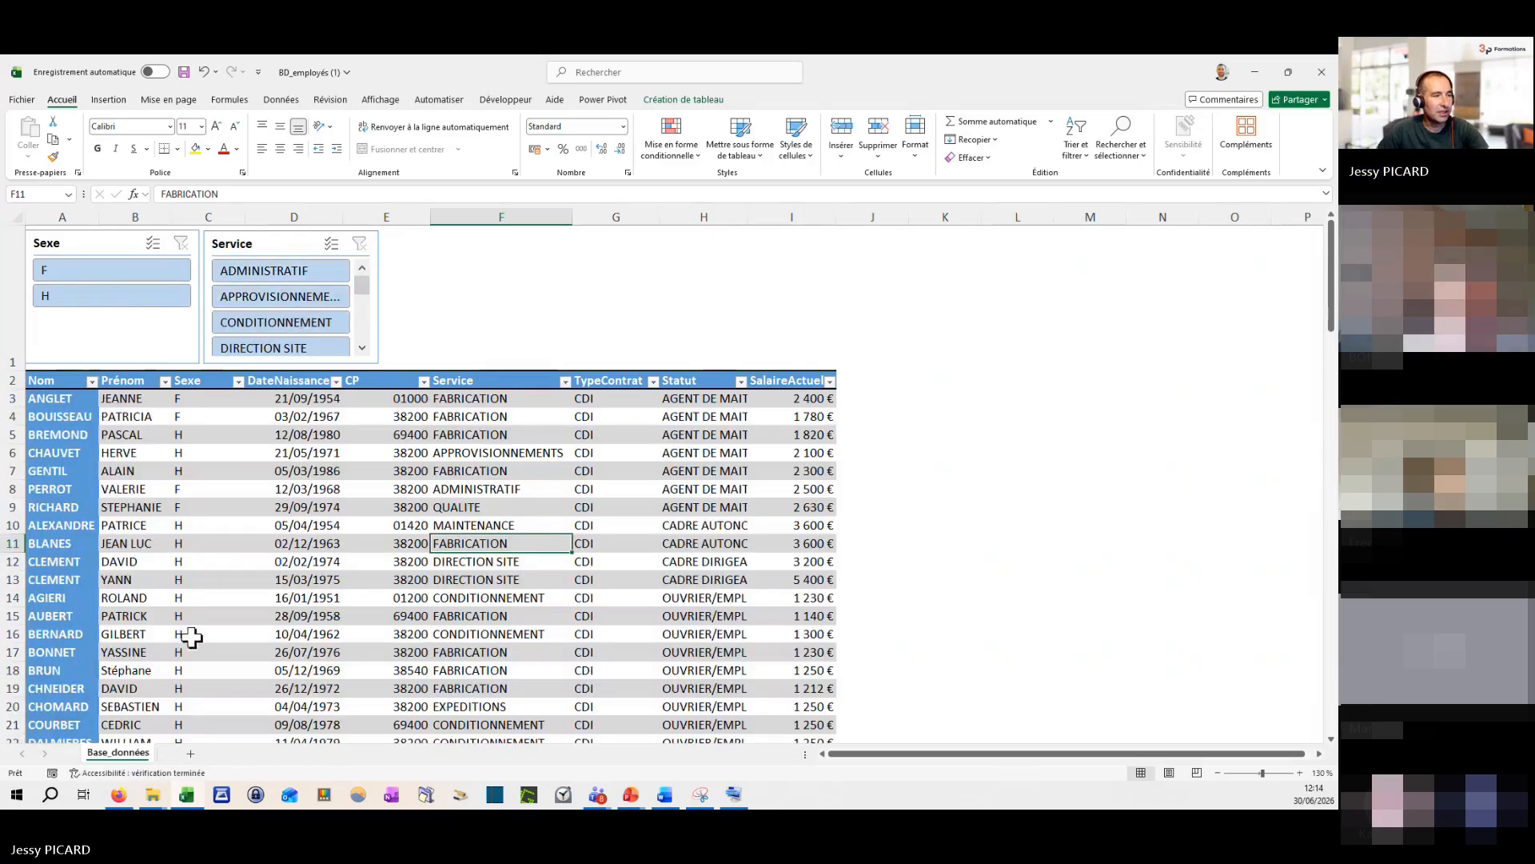
# Step: Freeze the panes above row 3 and scroll through the table to check the fixed slicers and header row
pyautogui.click(409, 435)
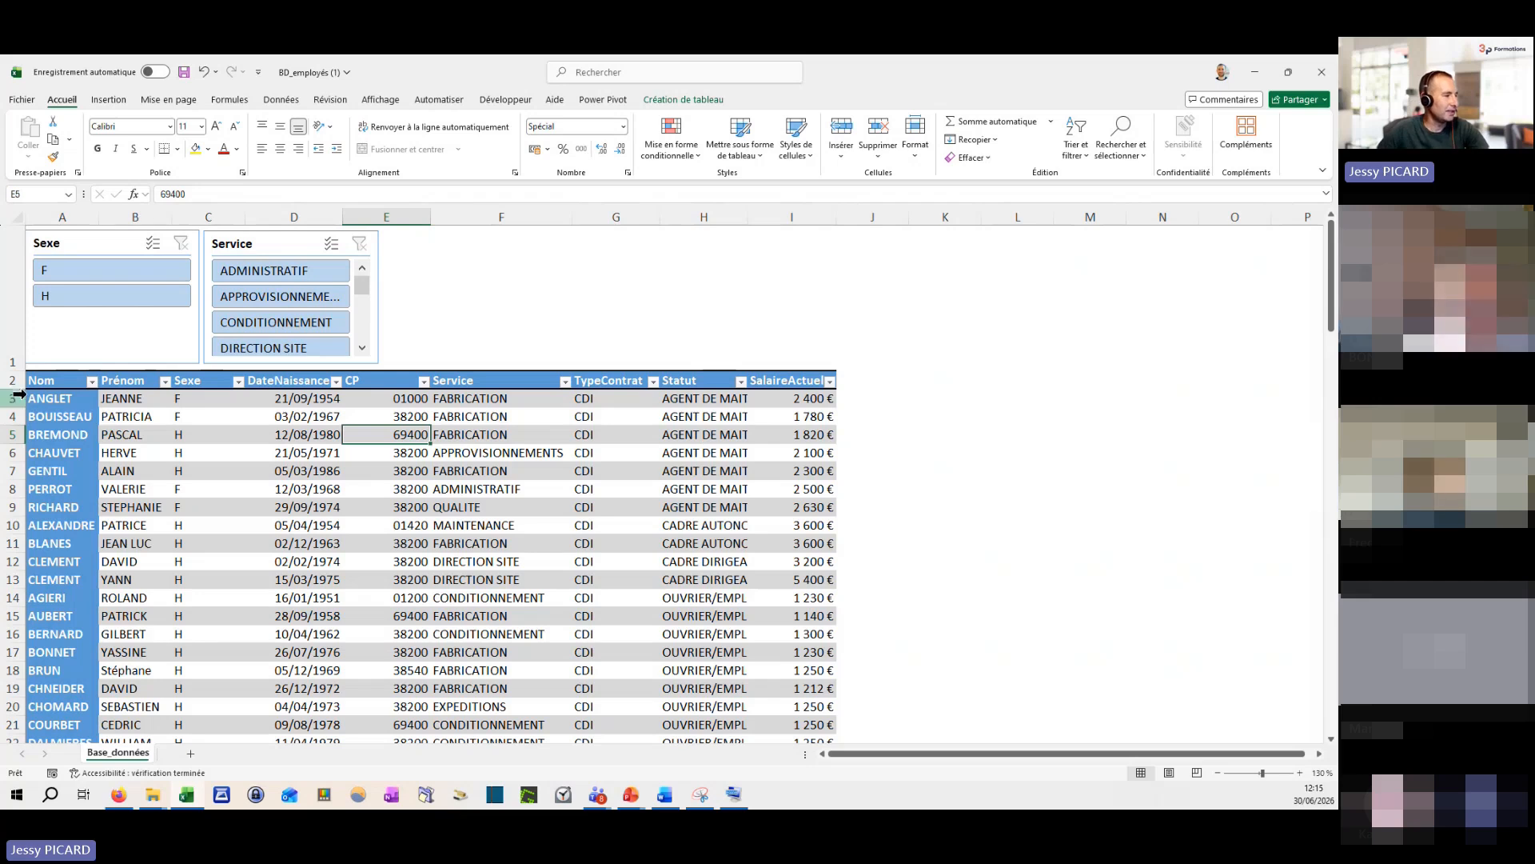
pyautogui.moveTo(13, 380); pyautogui.dragTo(9, 316)
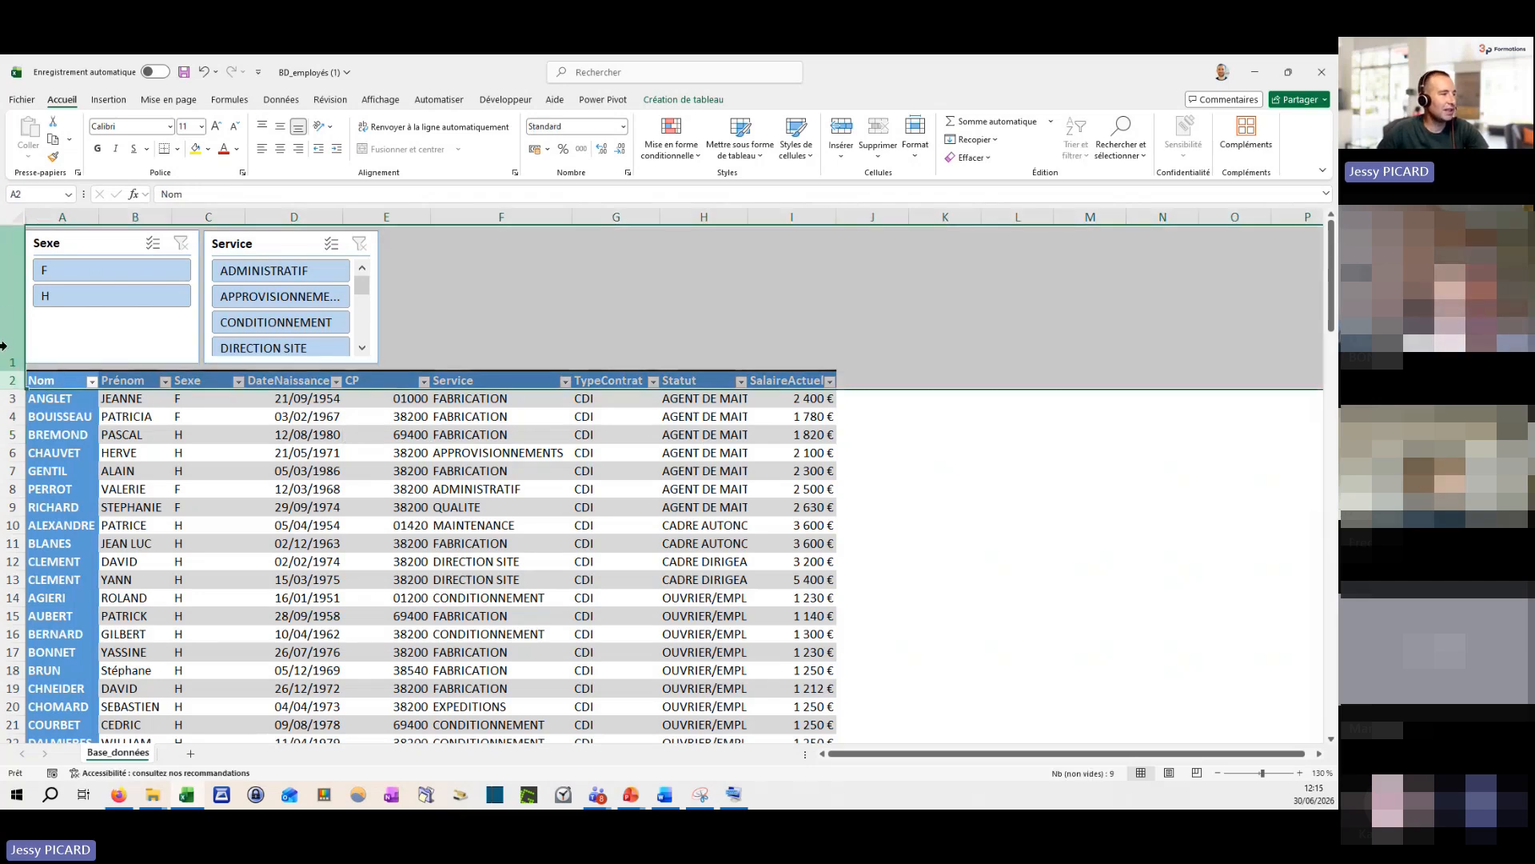
pyautogui.click(148, 433)
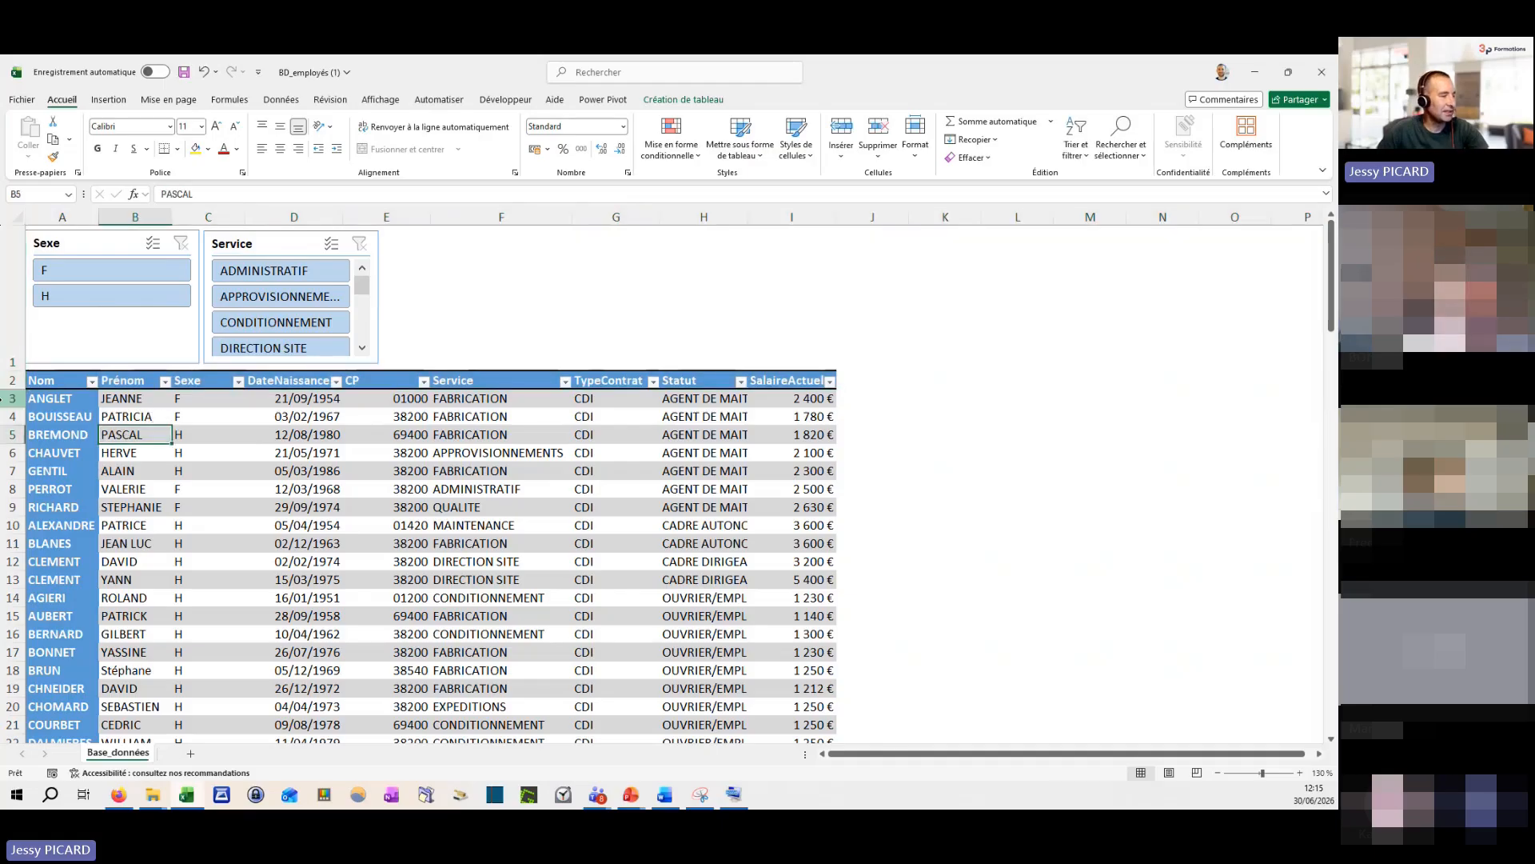
pyautogui.click(10, 397)
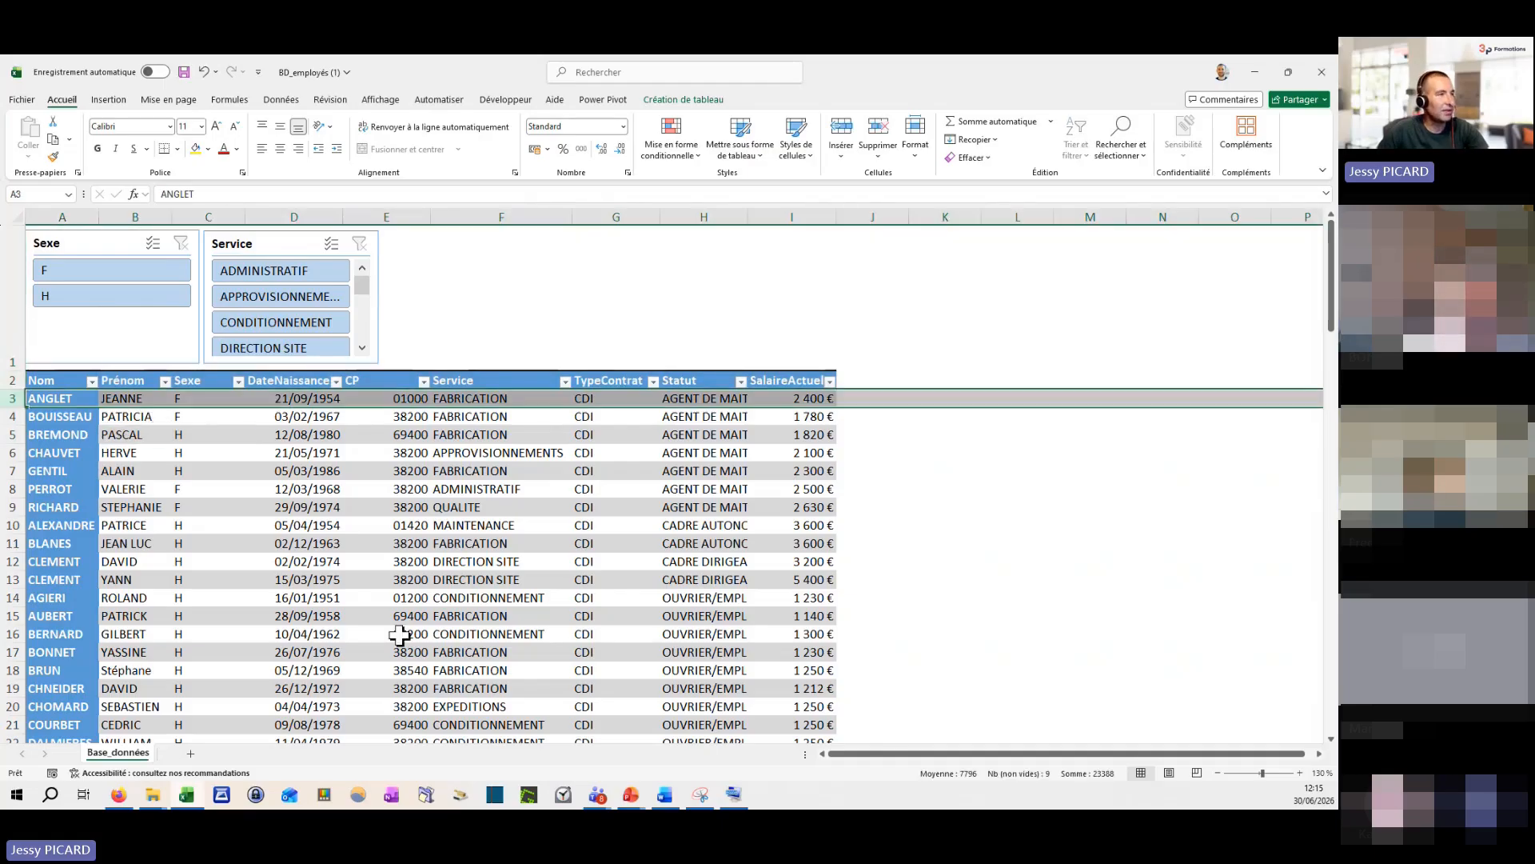
pyautogui.click(387, 101)
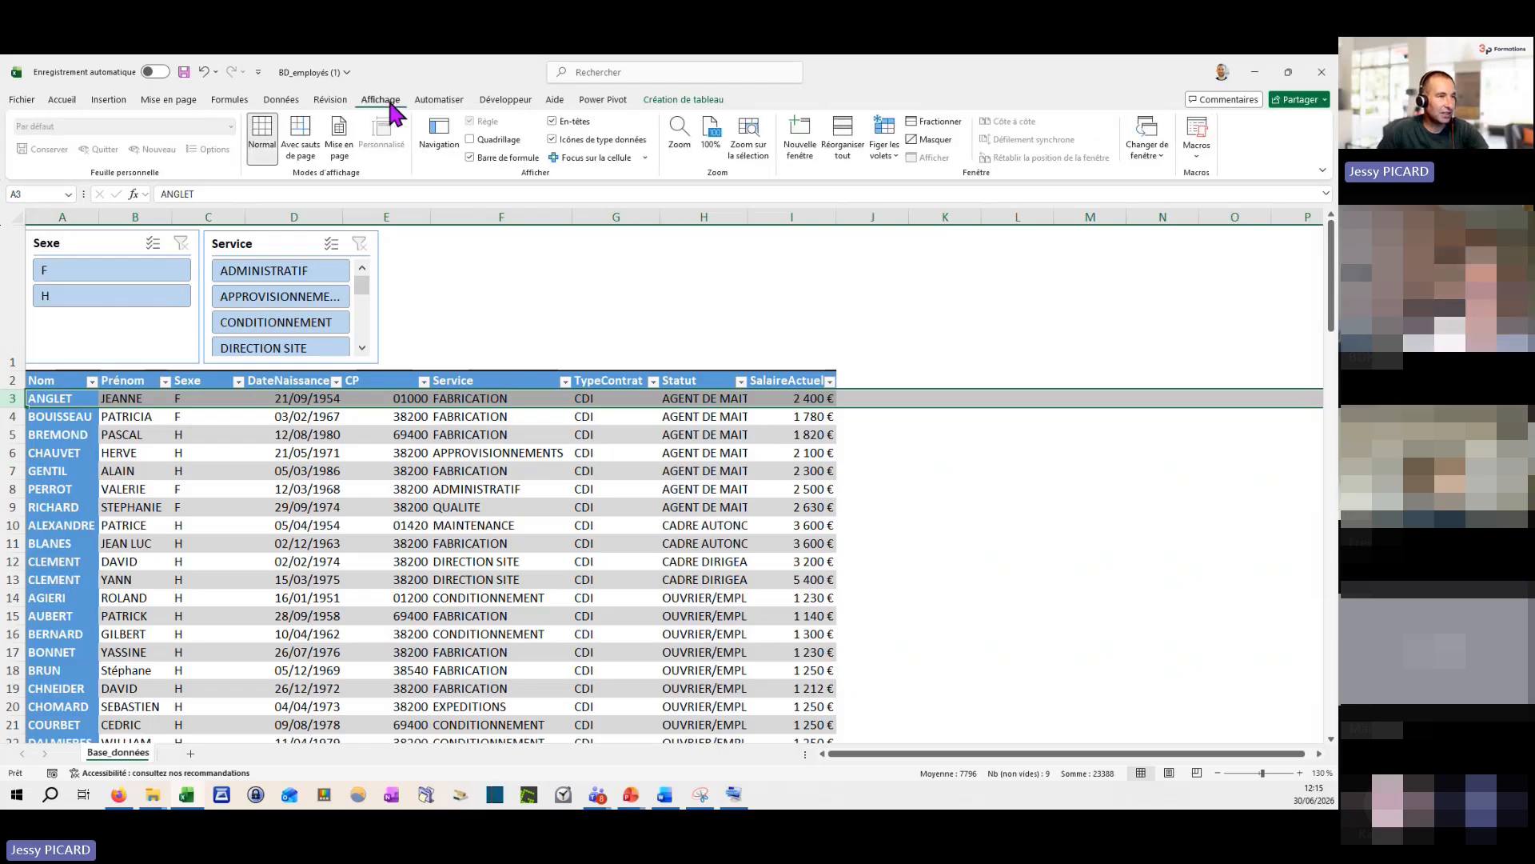
pyautogui.click(891, 156)
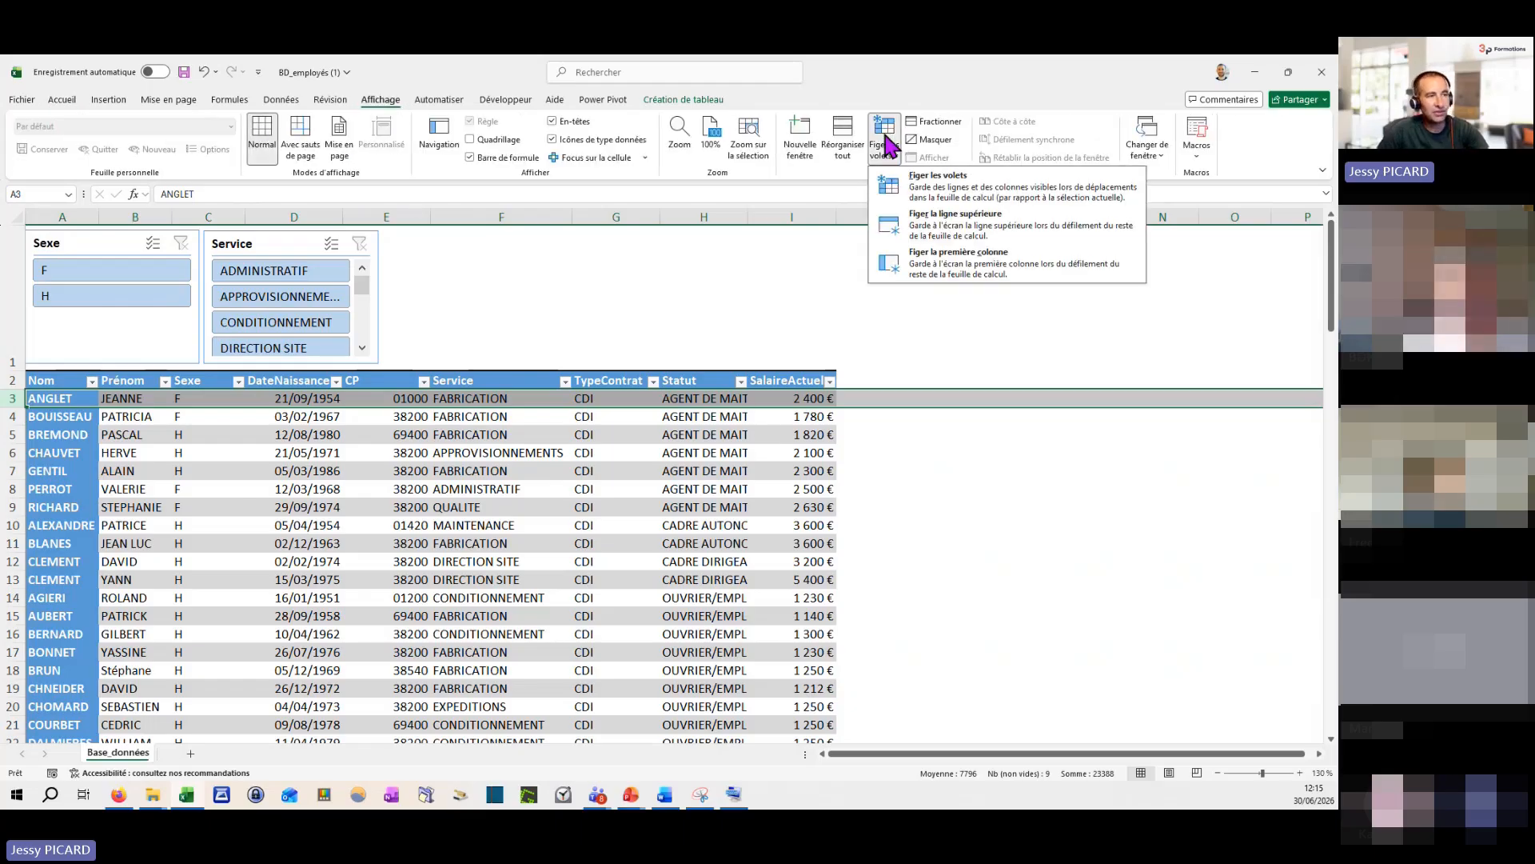
pyautogui.click(947, 197)
pyautogui.click(309, 489)
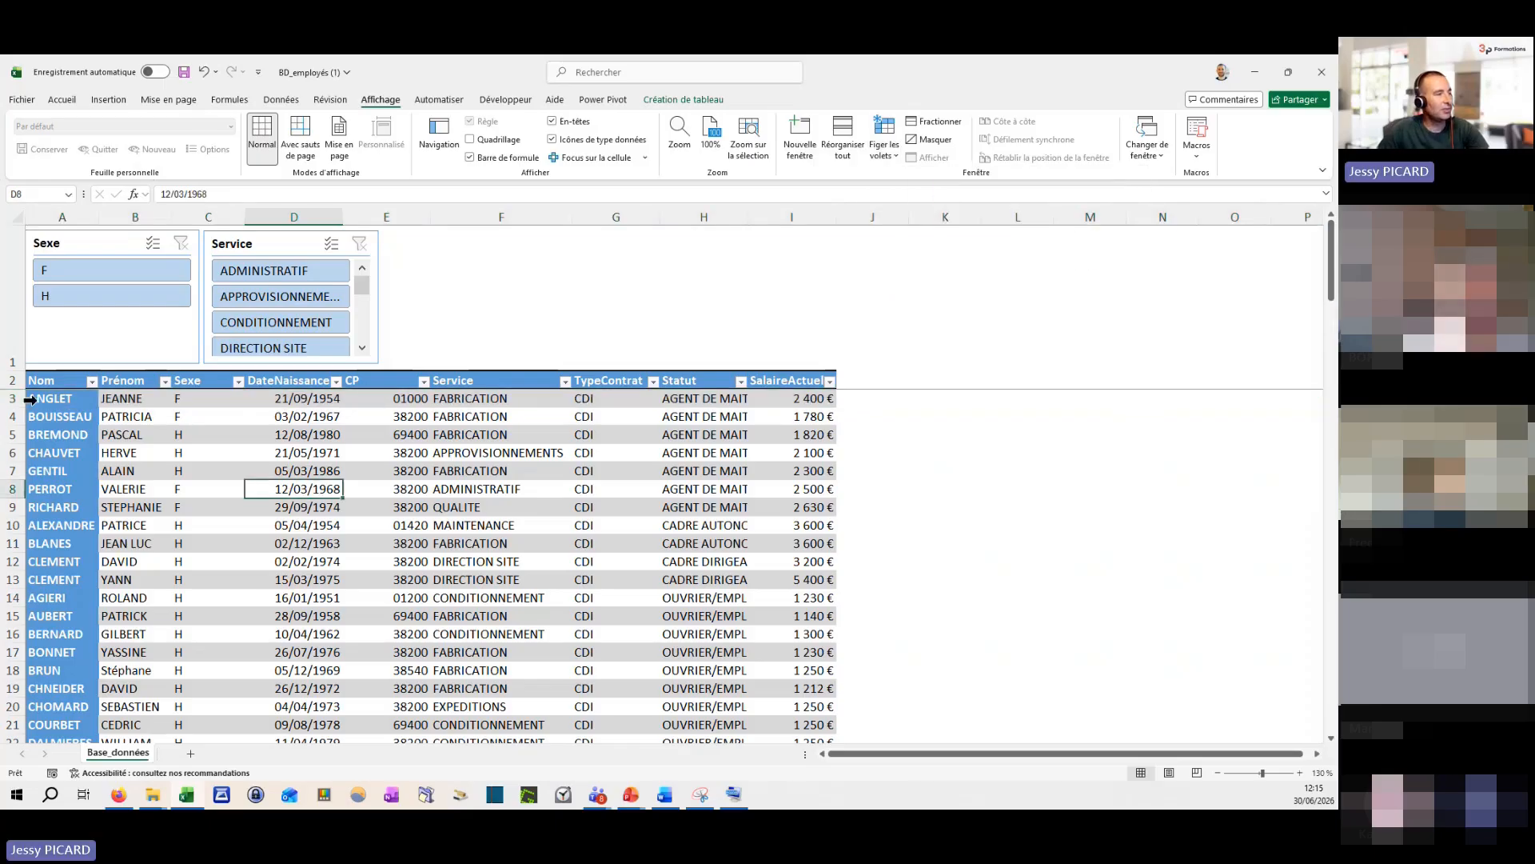
pyautogui.middleClick(266, 479)
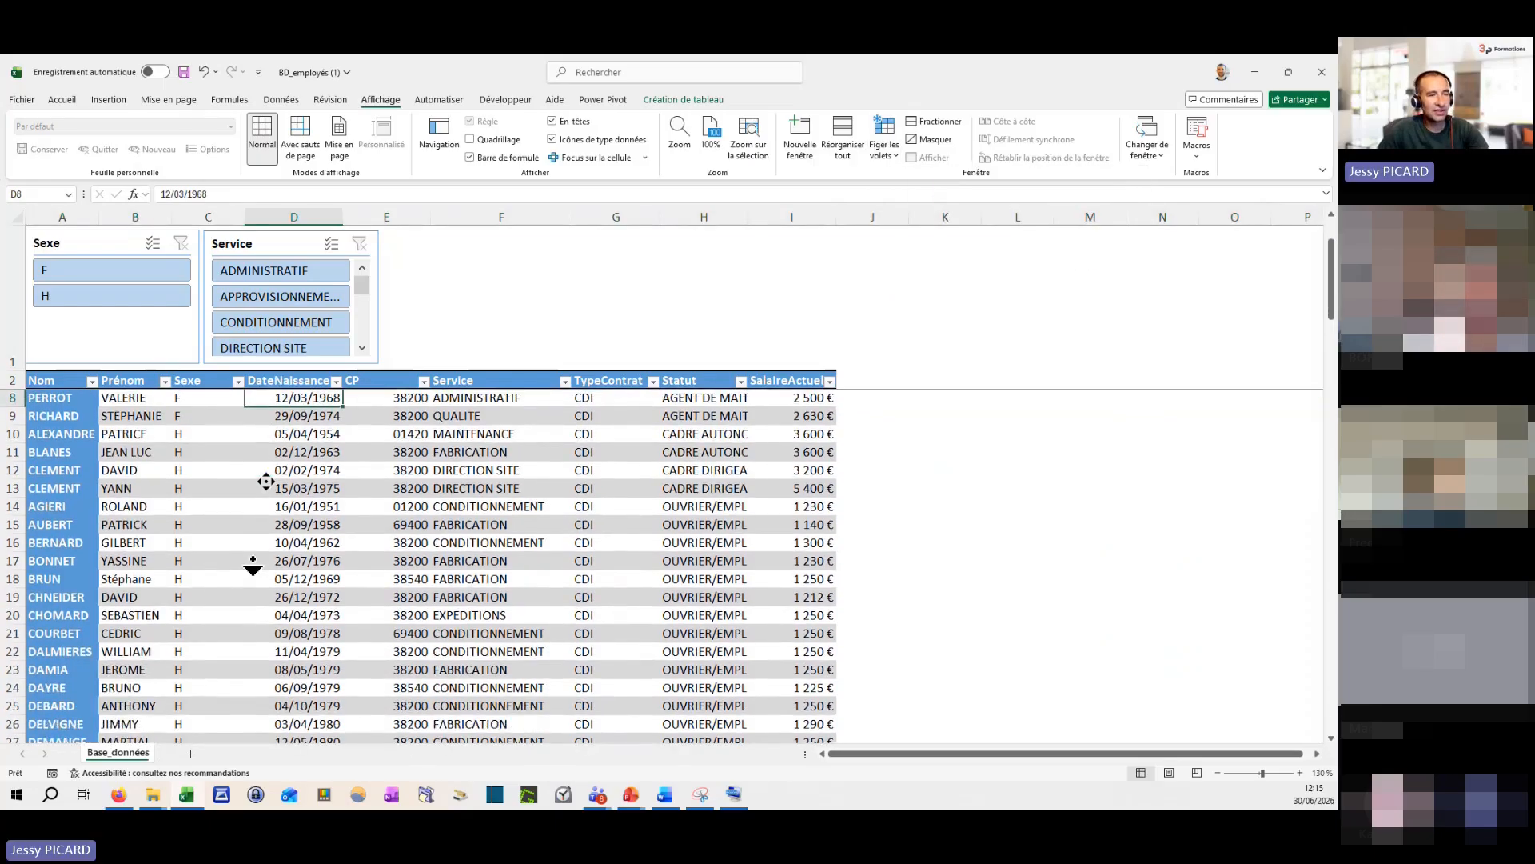
pyautogui.middleClick(258, 551)
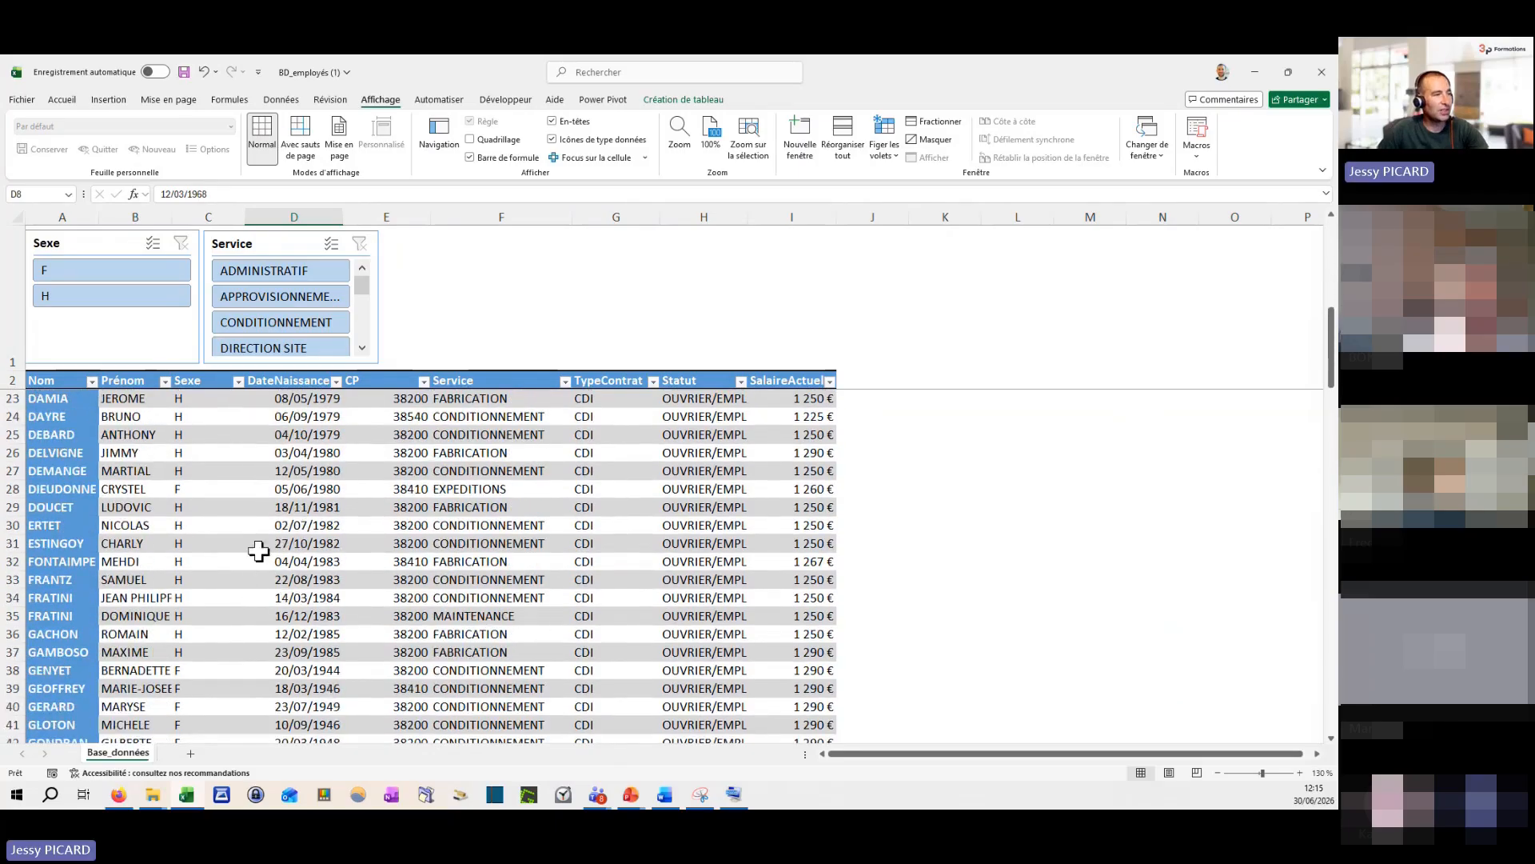
pyautogui.middleClick(274, 582)
pyautogui.middleClick(256, 376)
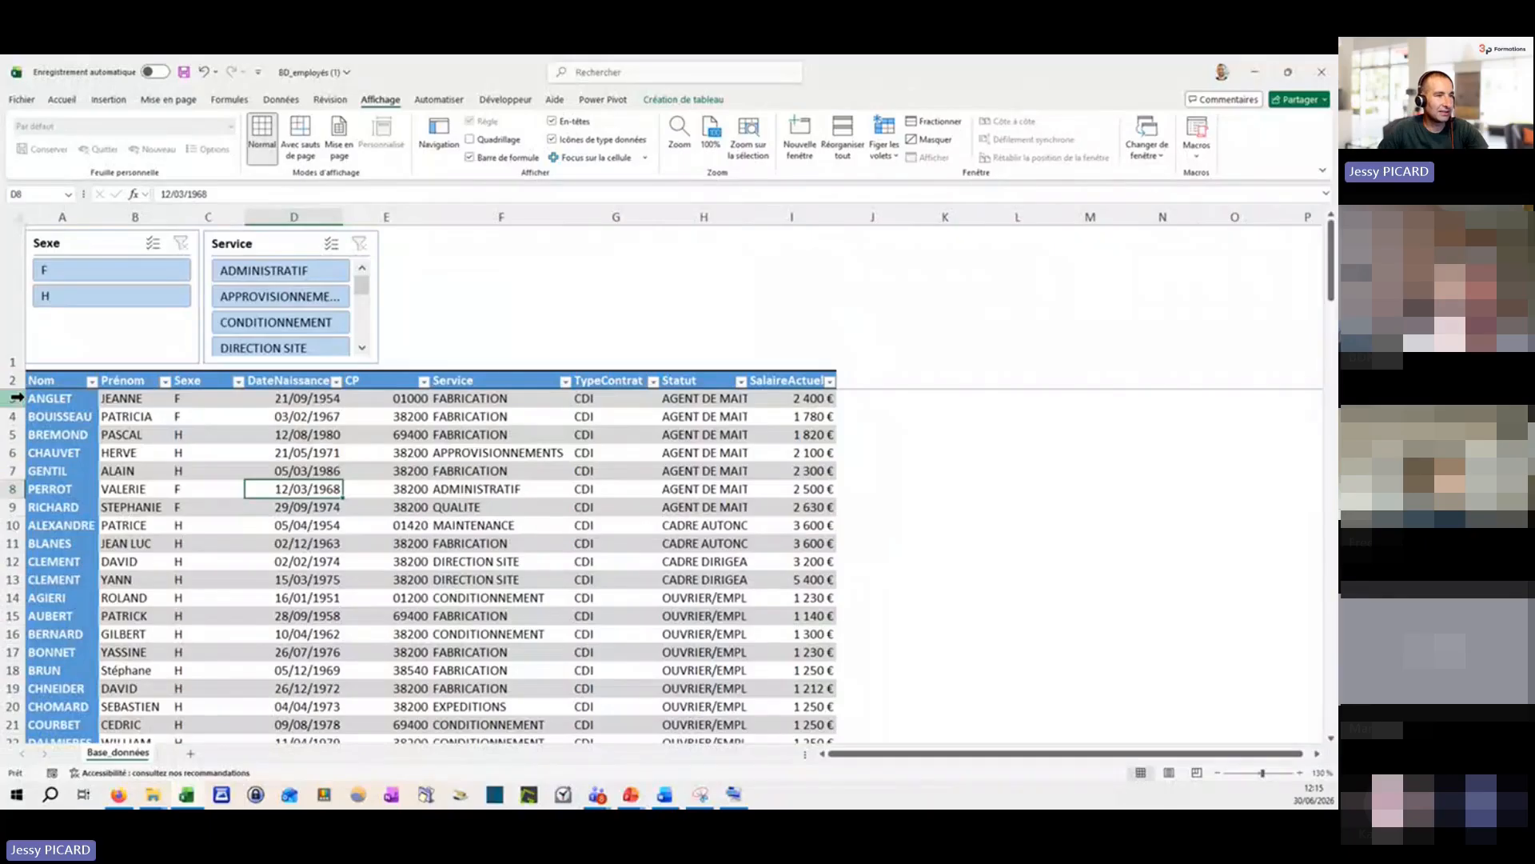
# Step: Unfreeze the panes and scroll through the table to examine how its headers behave without them
pyautogui.click(886, 157)
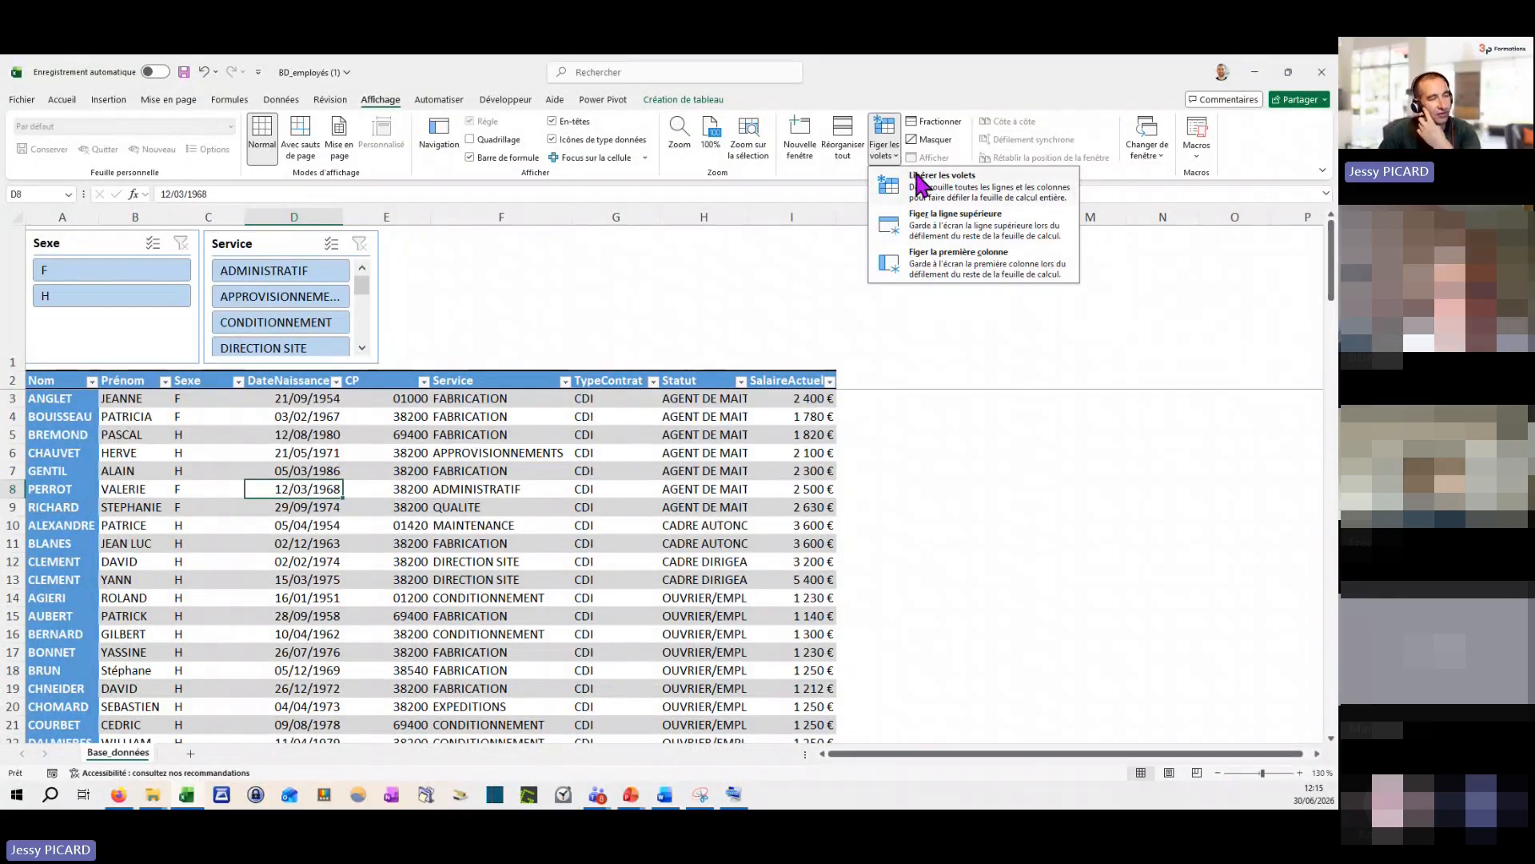
pyautogui.click(951, 185)
pyautogui.scroll(-2, 583, 449)
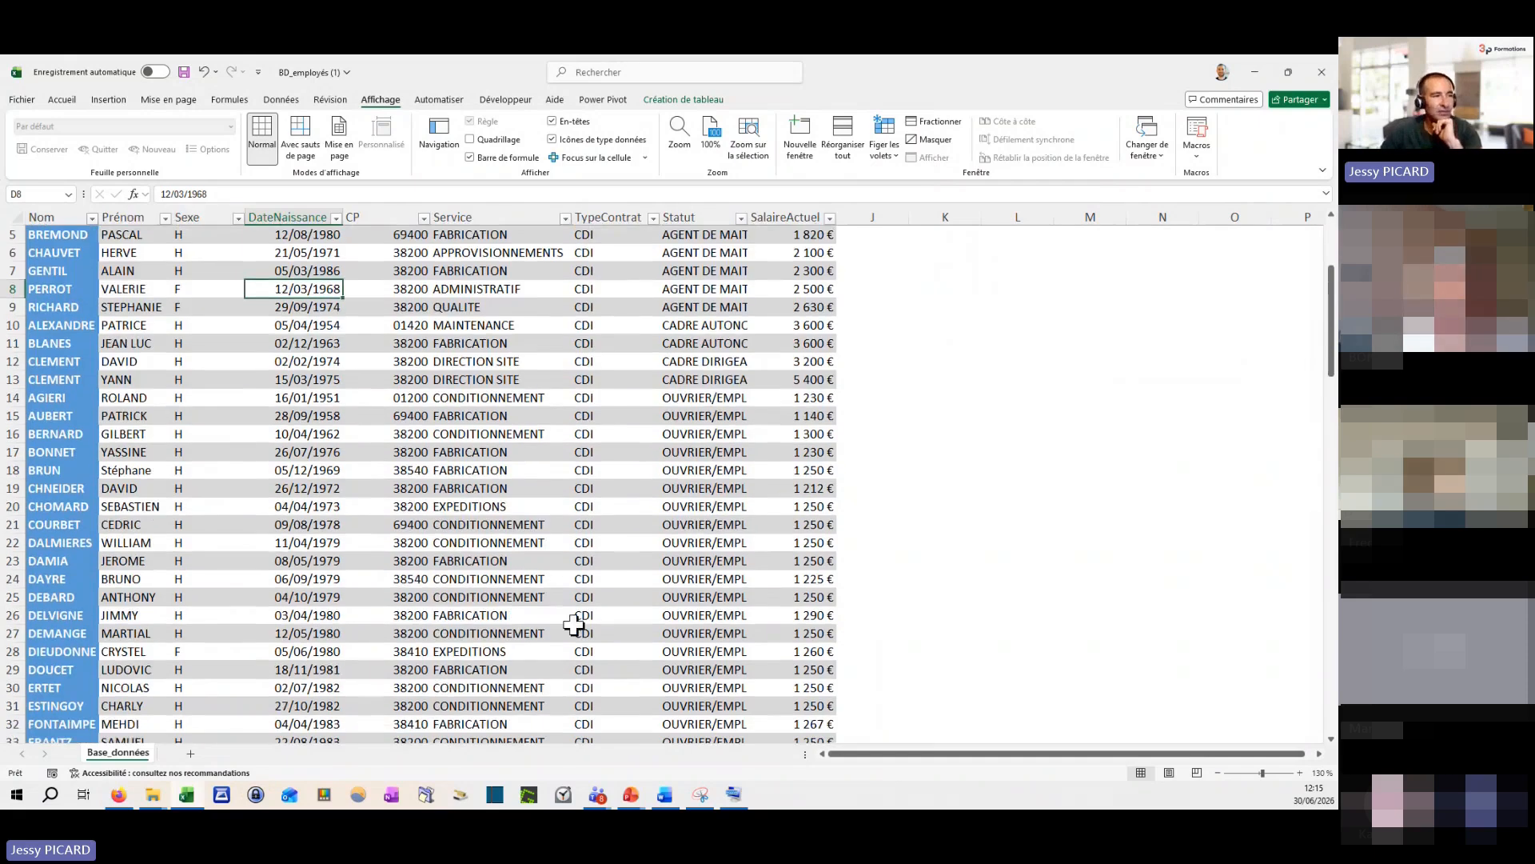
pyautogui.scroll(2, 566, 590)
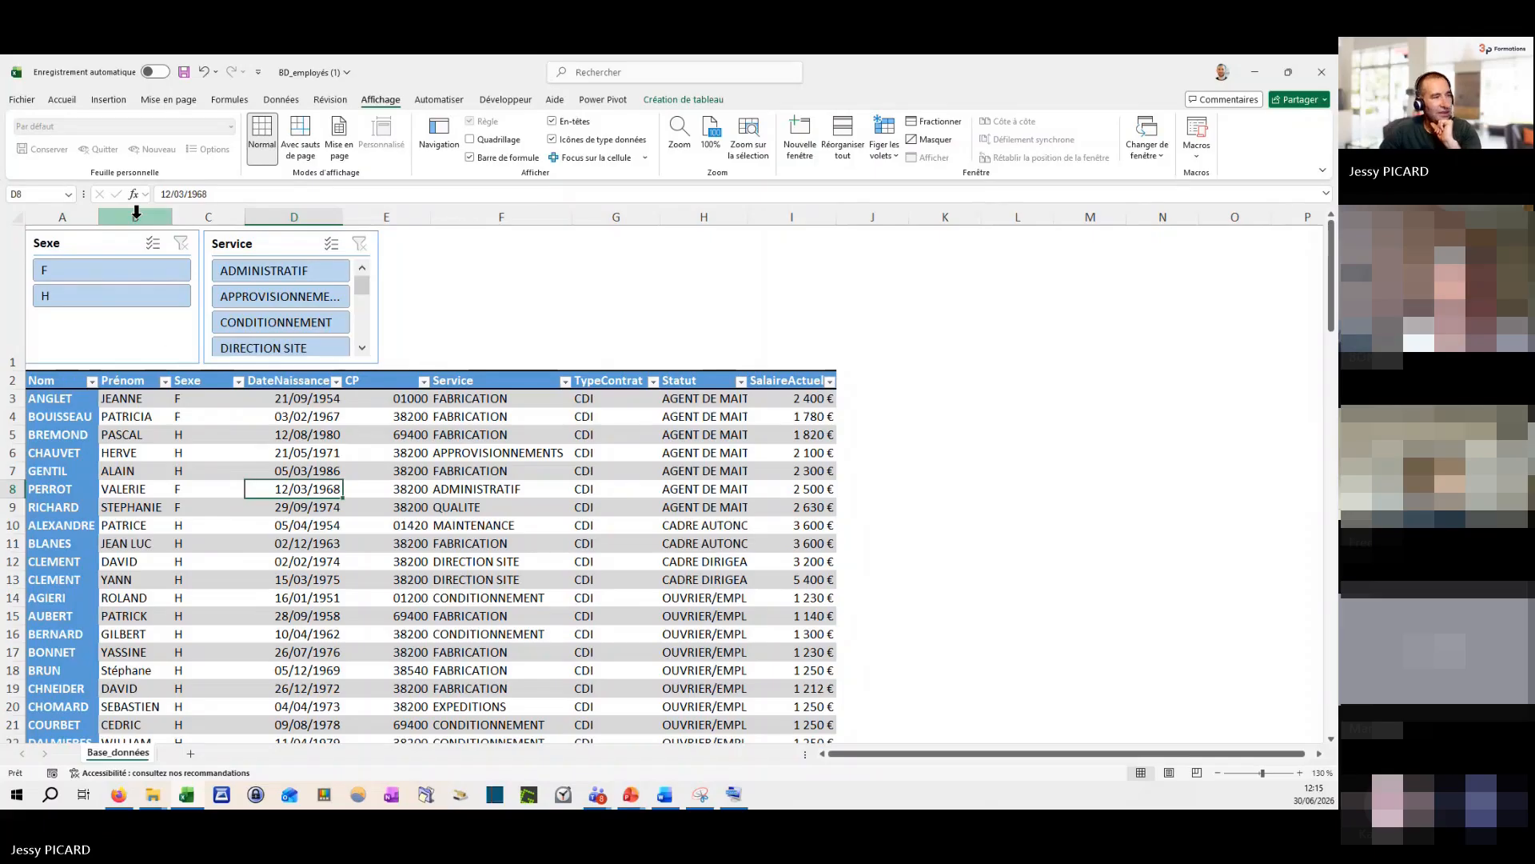
pyautogui.moveTo(61, 378); pyautogui.dragTo(792, 378)
pyautogui.click(259, 446)
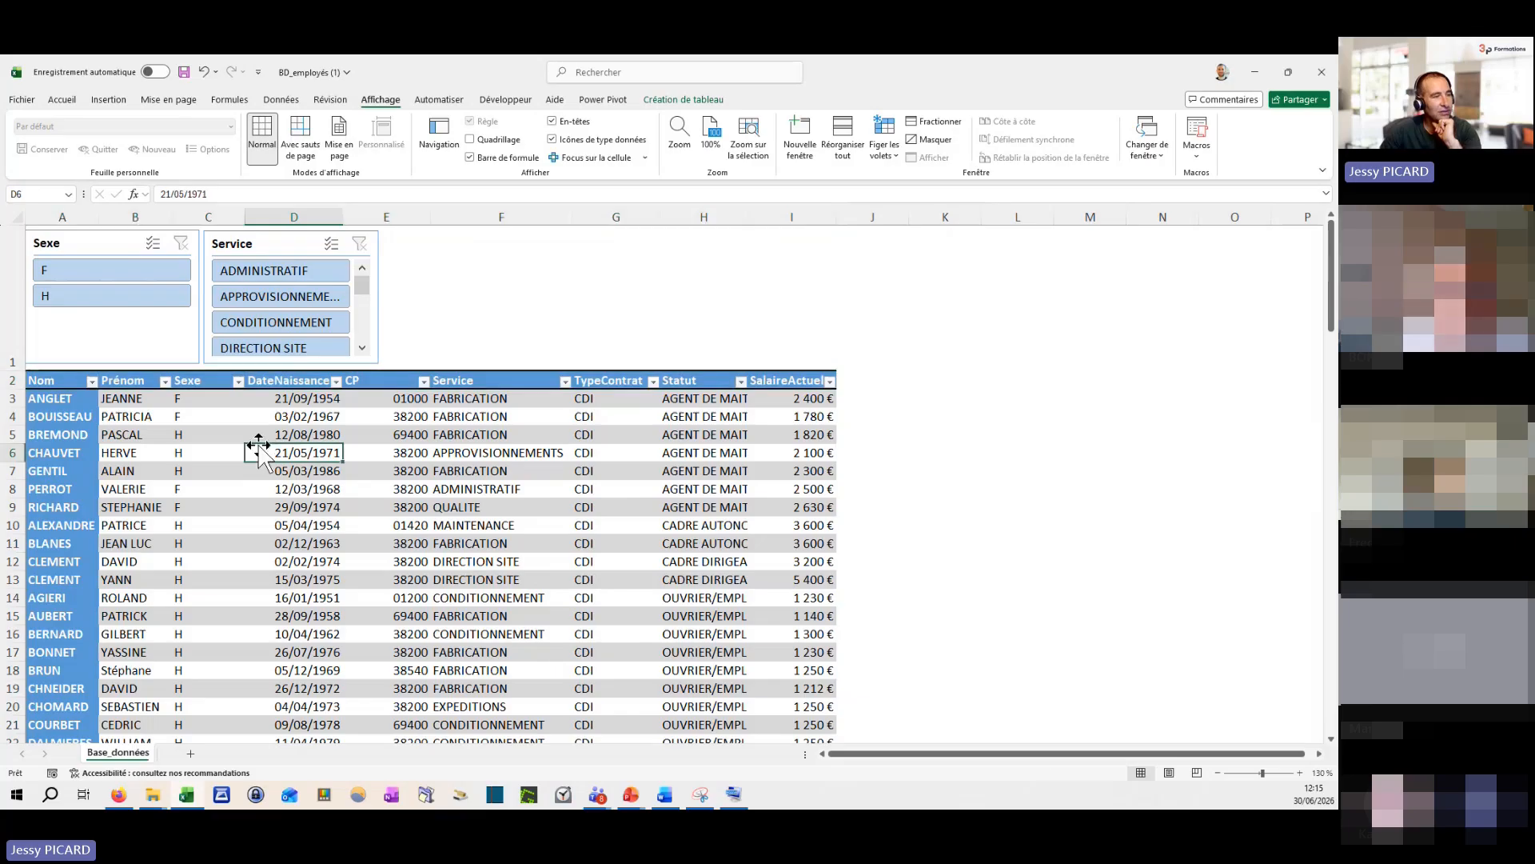
pyautogui.scroll(-1, 286, 419)
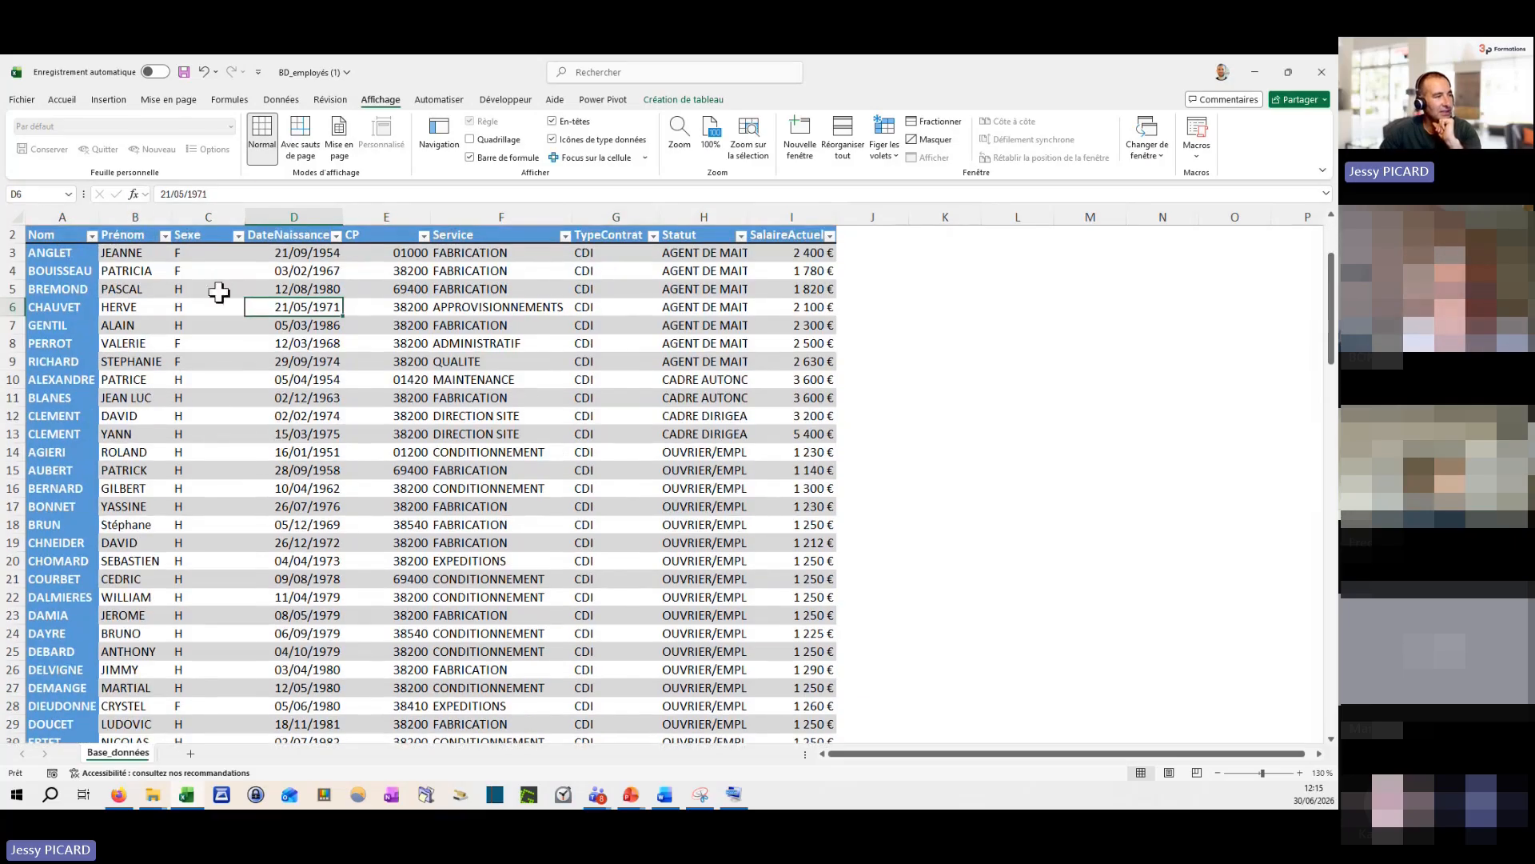
# Step: Scroll through the table with the active cell outside and then inside it to compare the column headings and their filter controls
pyautogui.scroll(-1, 217, 298)
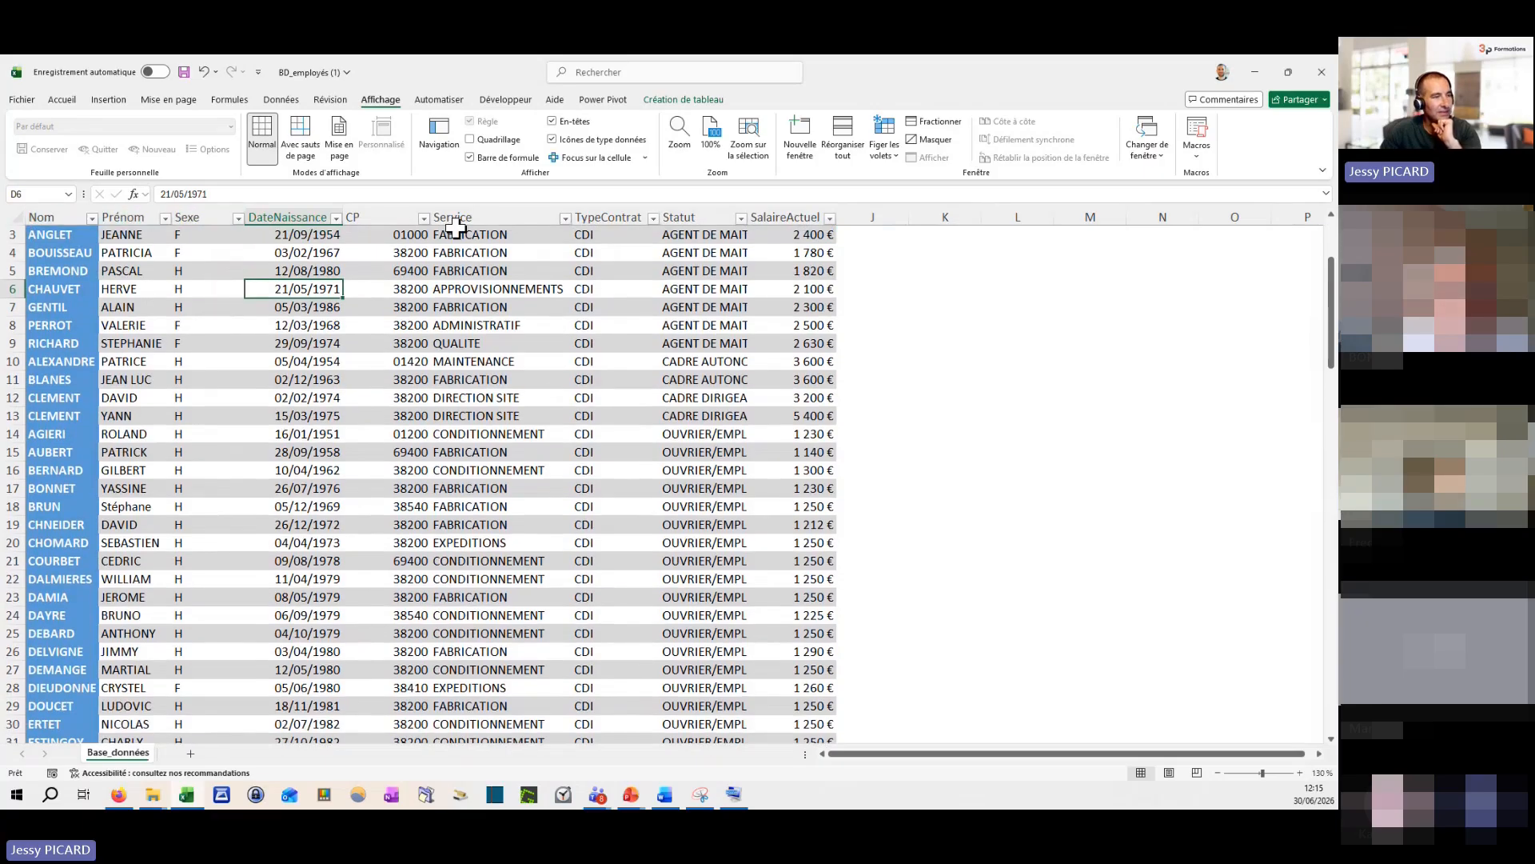
pyautogui.scroll(2, 595, 465)
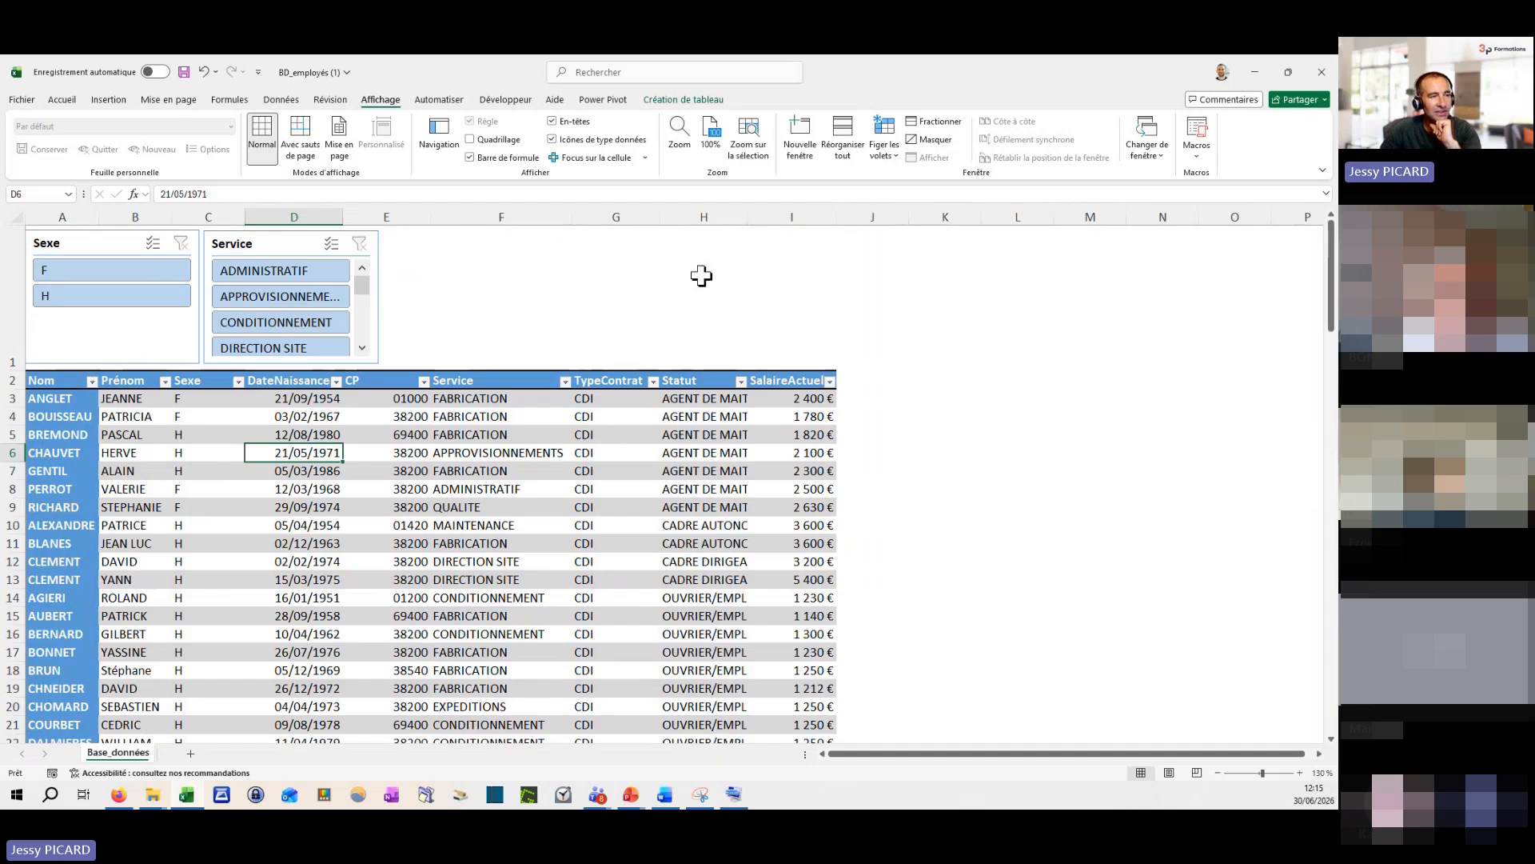
pyautogui.click(1024, 275)
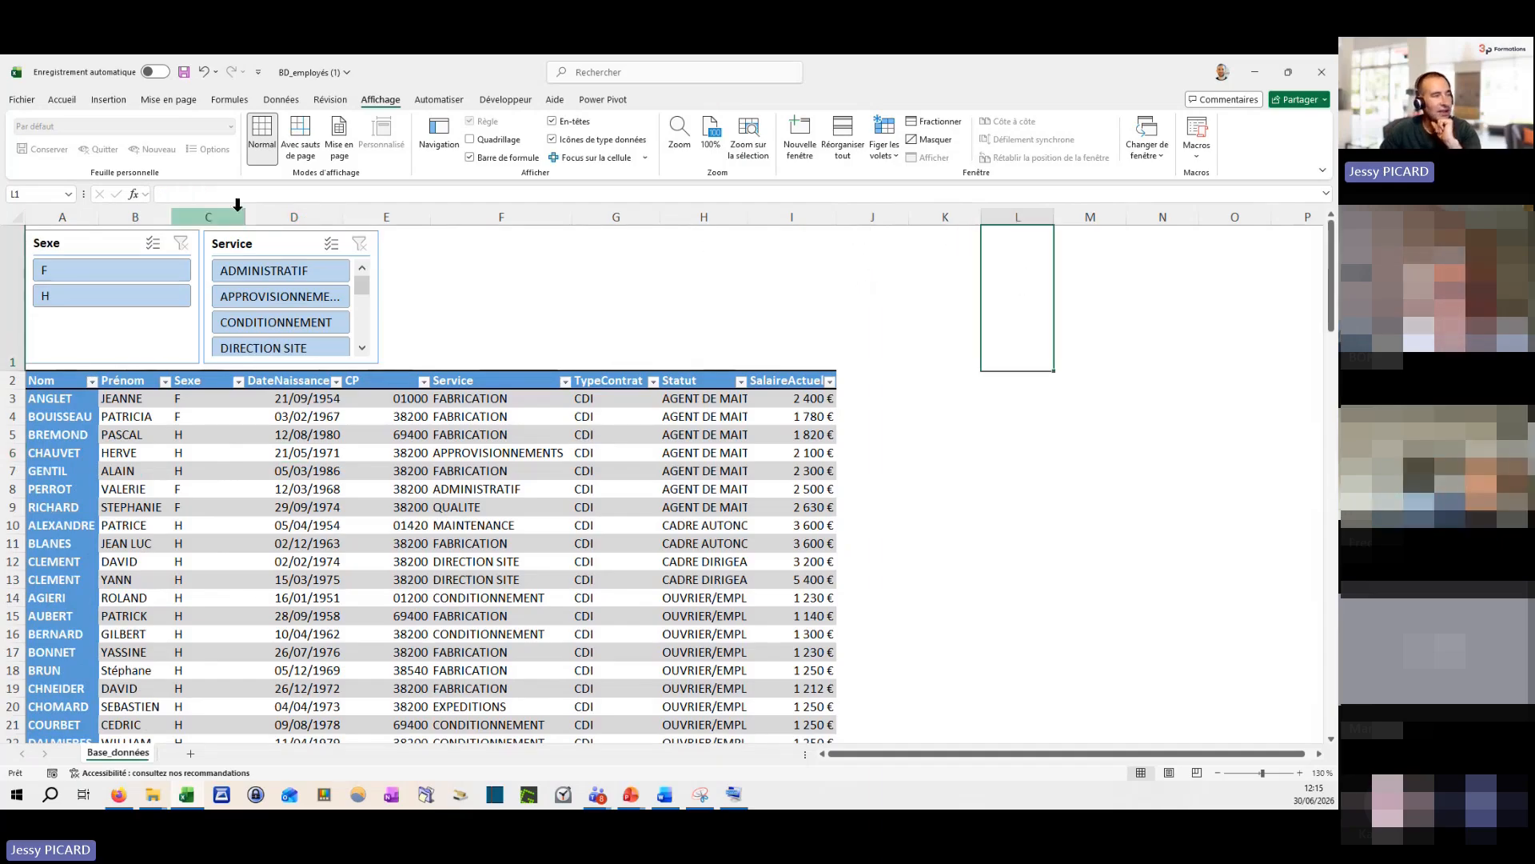
pyautogui.middleClick(984, 350)
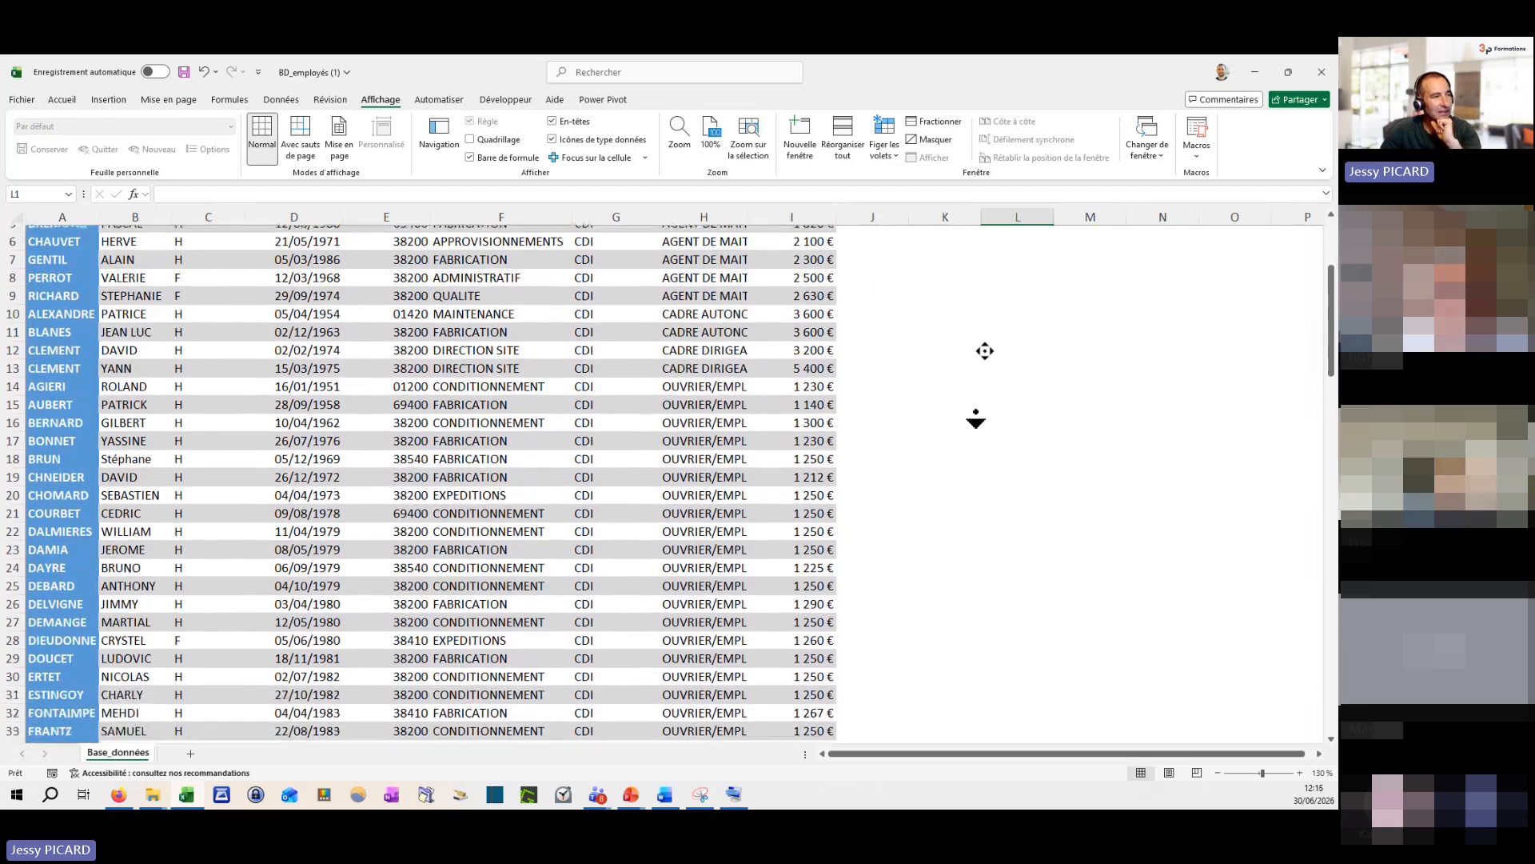
pyautogui.middleClick(975, 437)
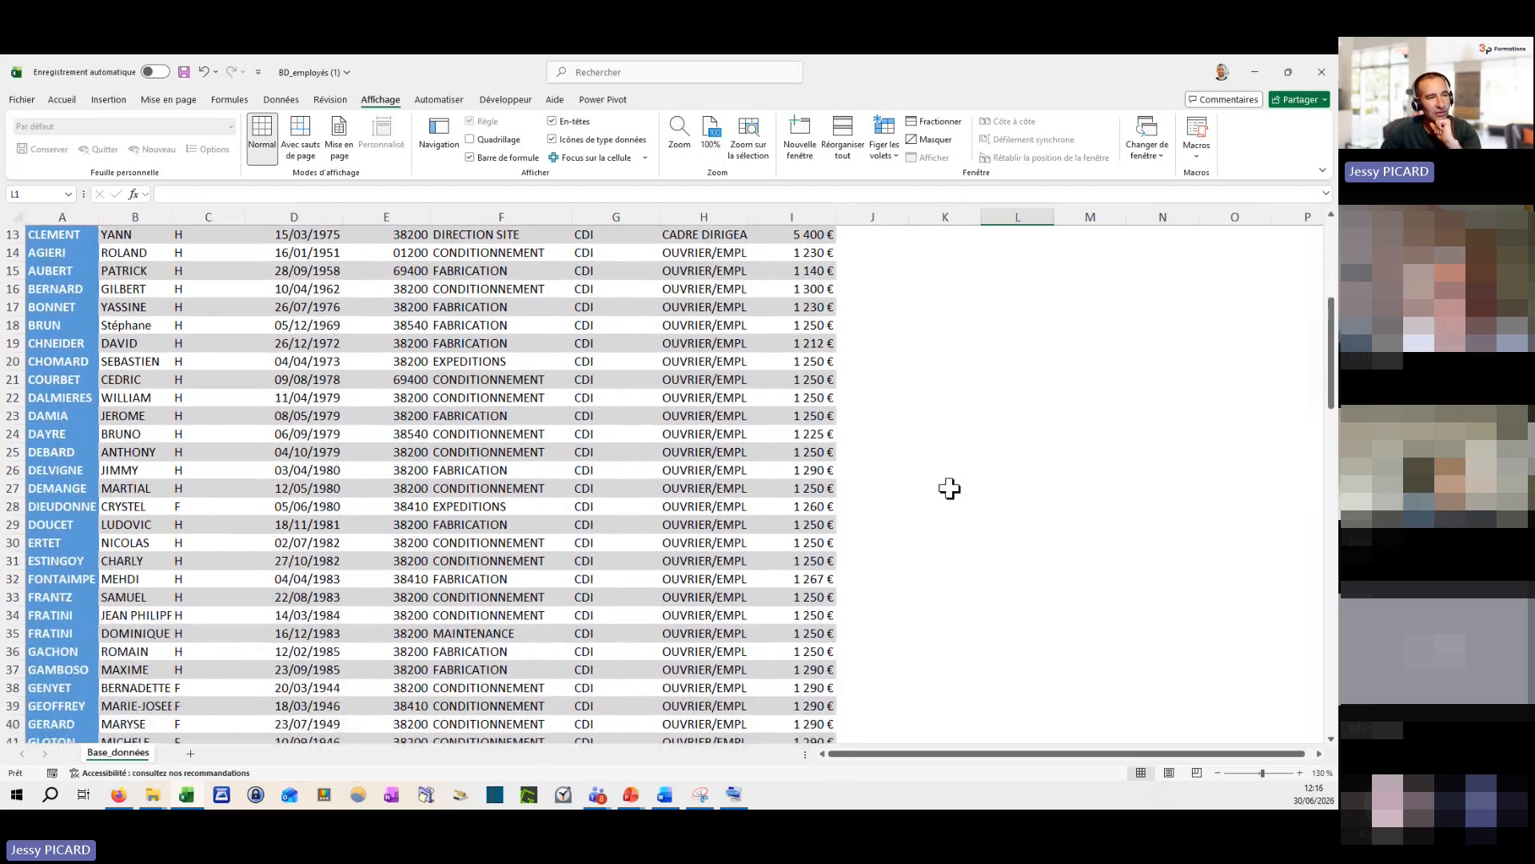
pyautogui.click(329, 287)
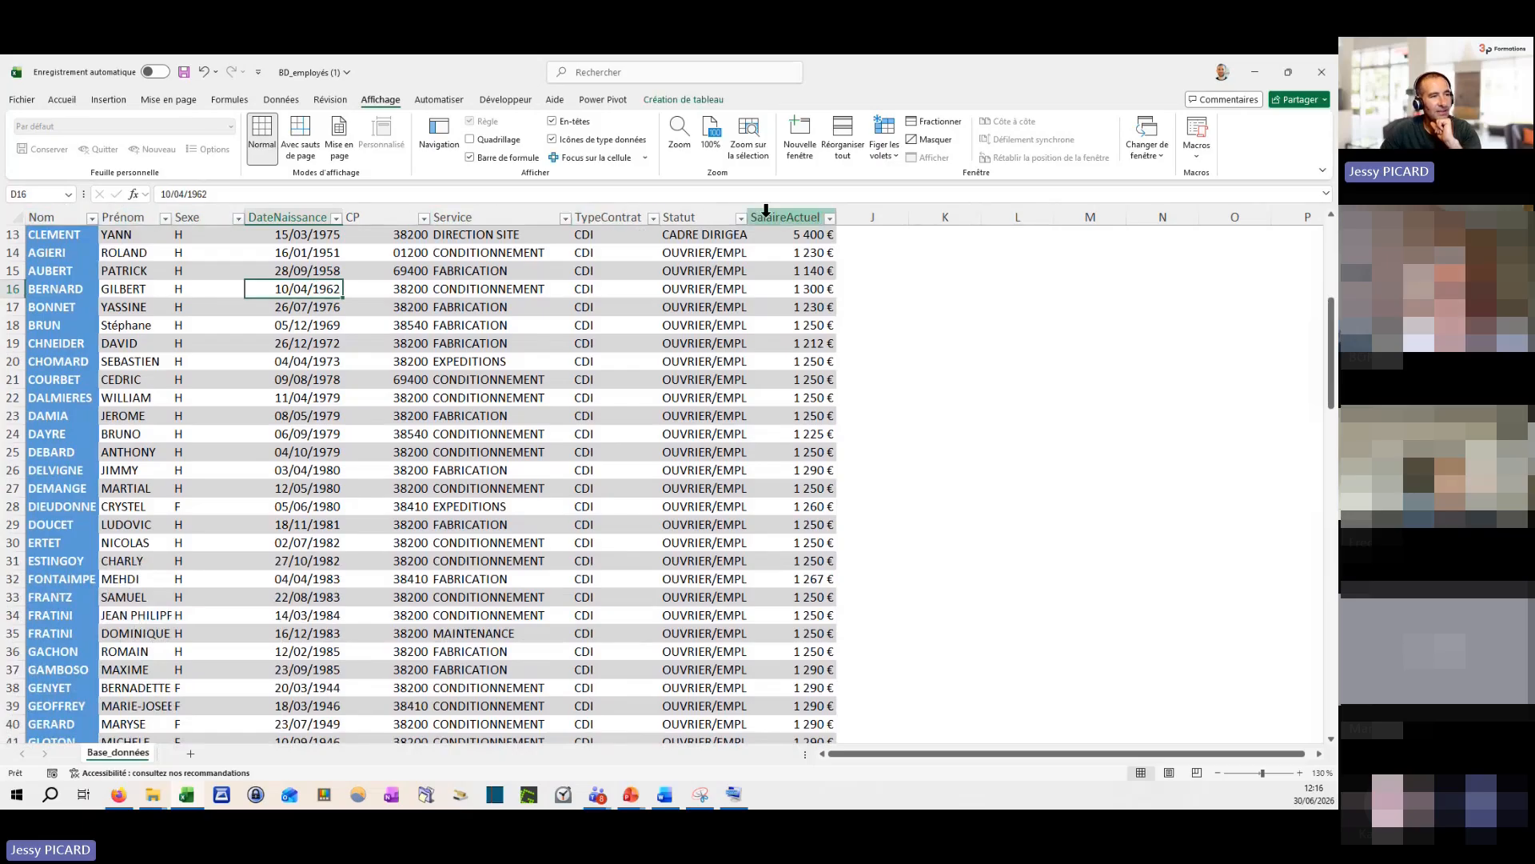
pyautogui.click(830, 218)
pyautogui.click(830, 218)
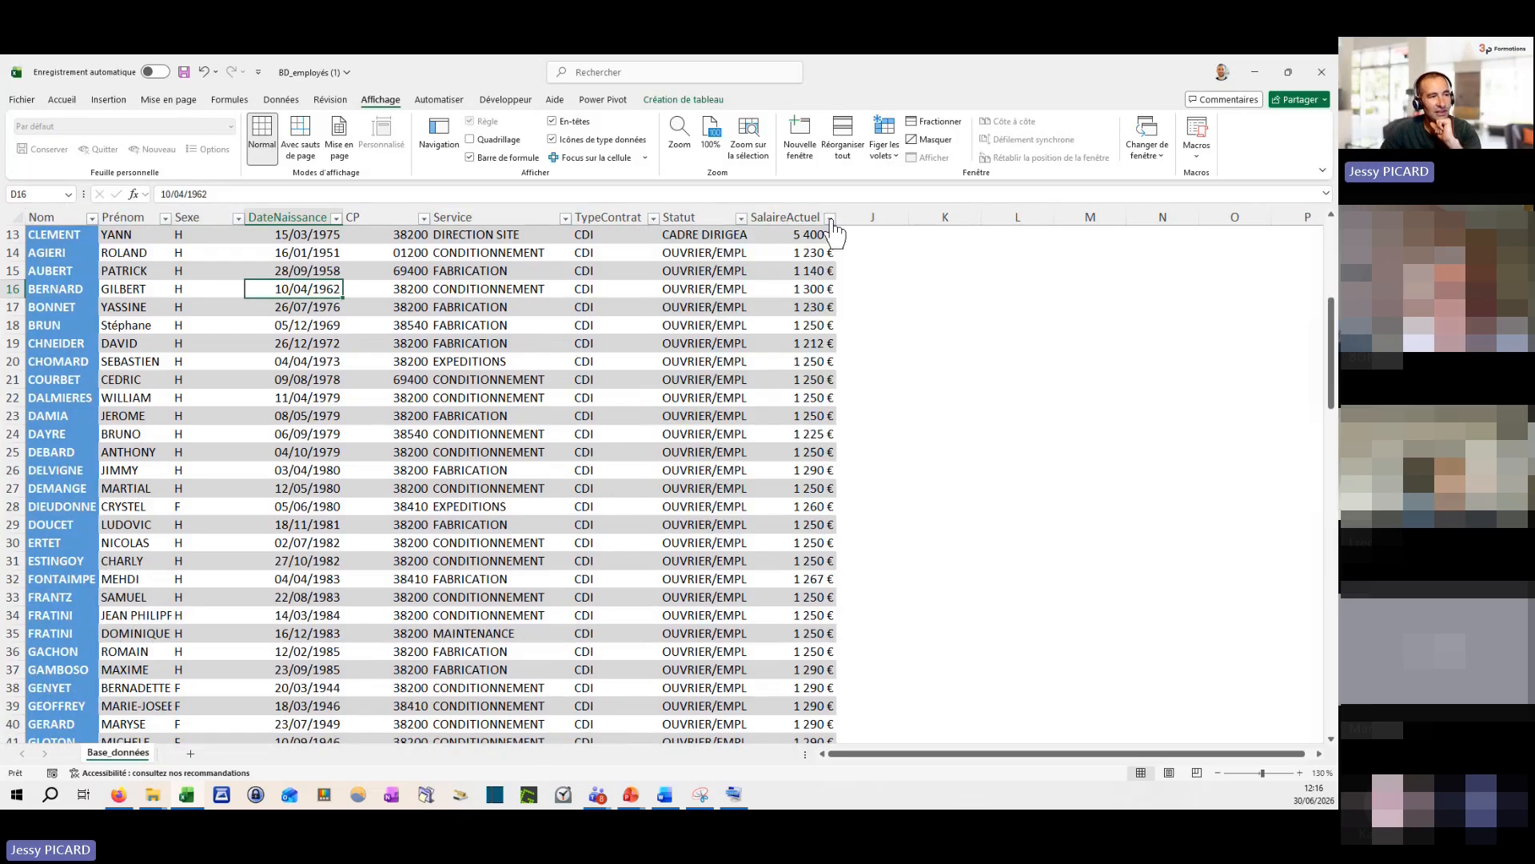
pyautogui.click(741, 217)
pyautogui.click(494, 352)
pyautogui.scroll(4, 478, 304)
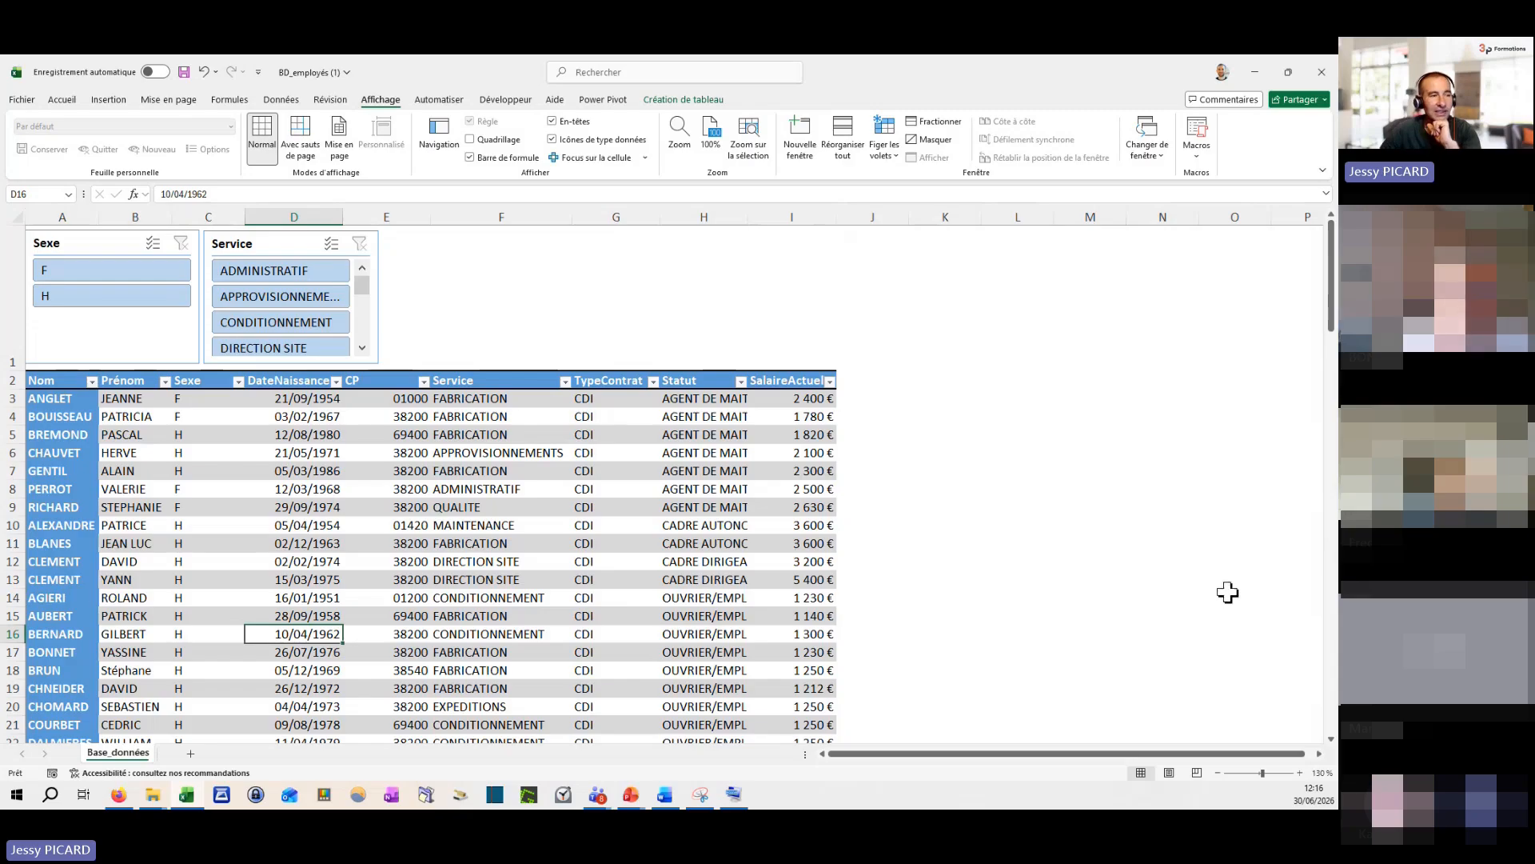
# Step: Add a Code etb column to the table by entering its header in J2, beside SalaireActuel
pyautogui.click(866, 381)
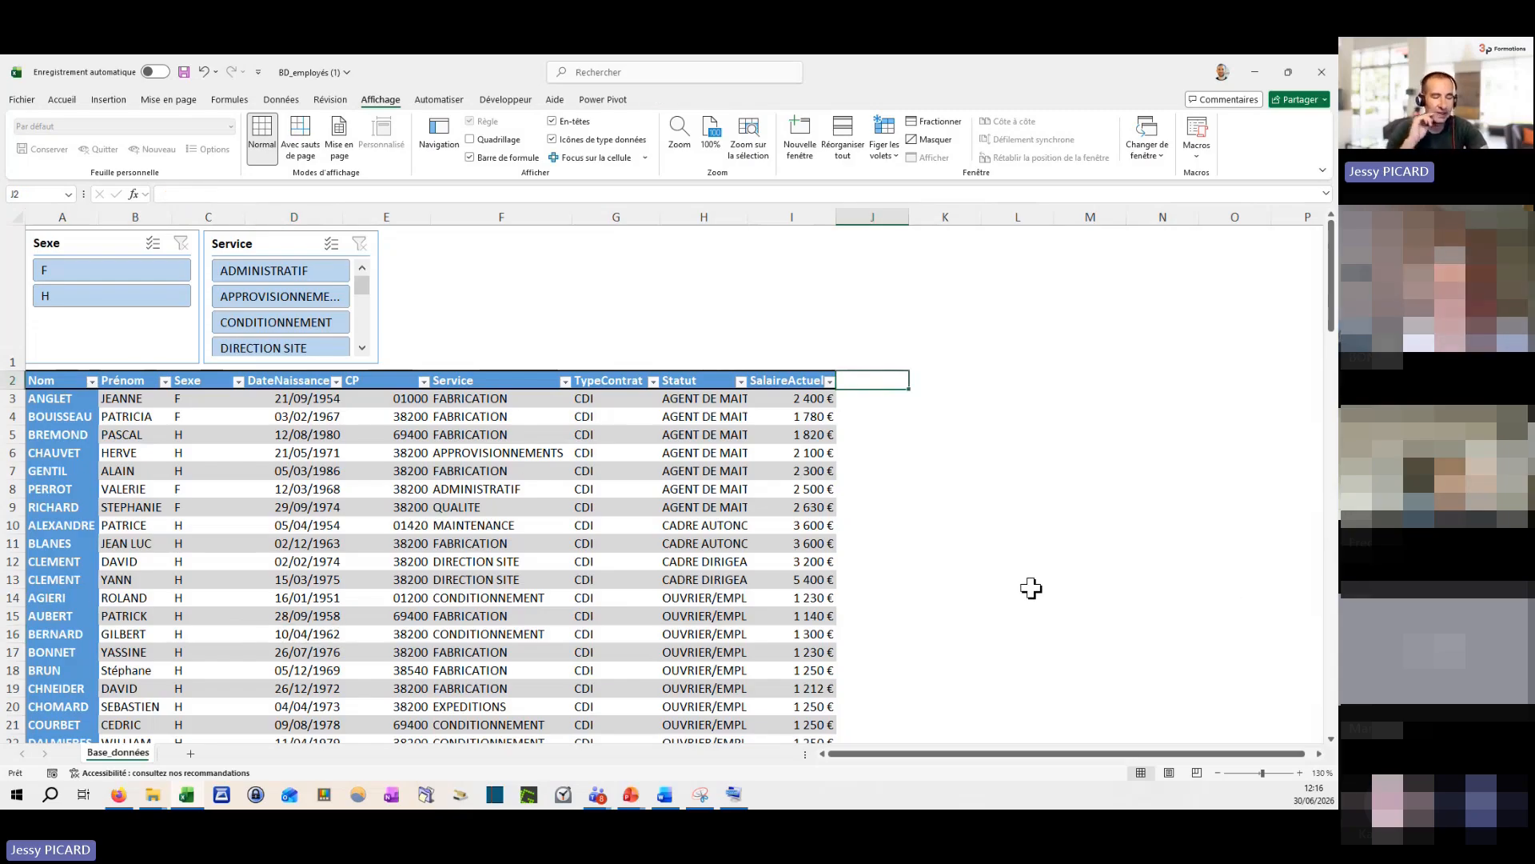
pyautogui.write('Code etb')
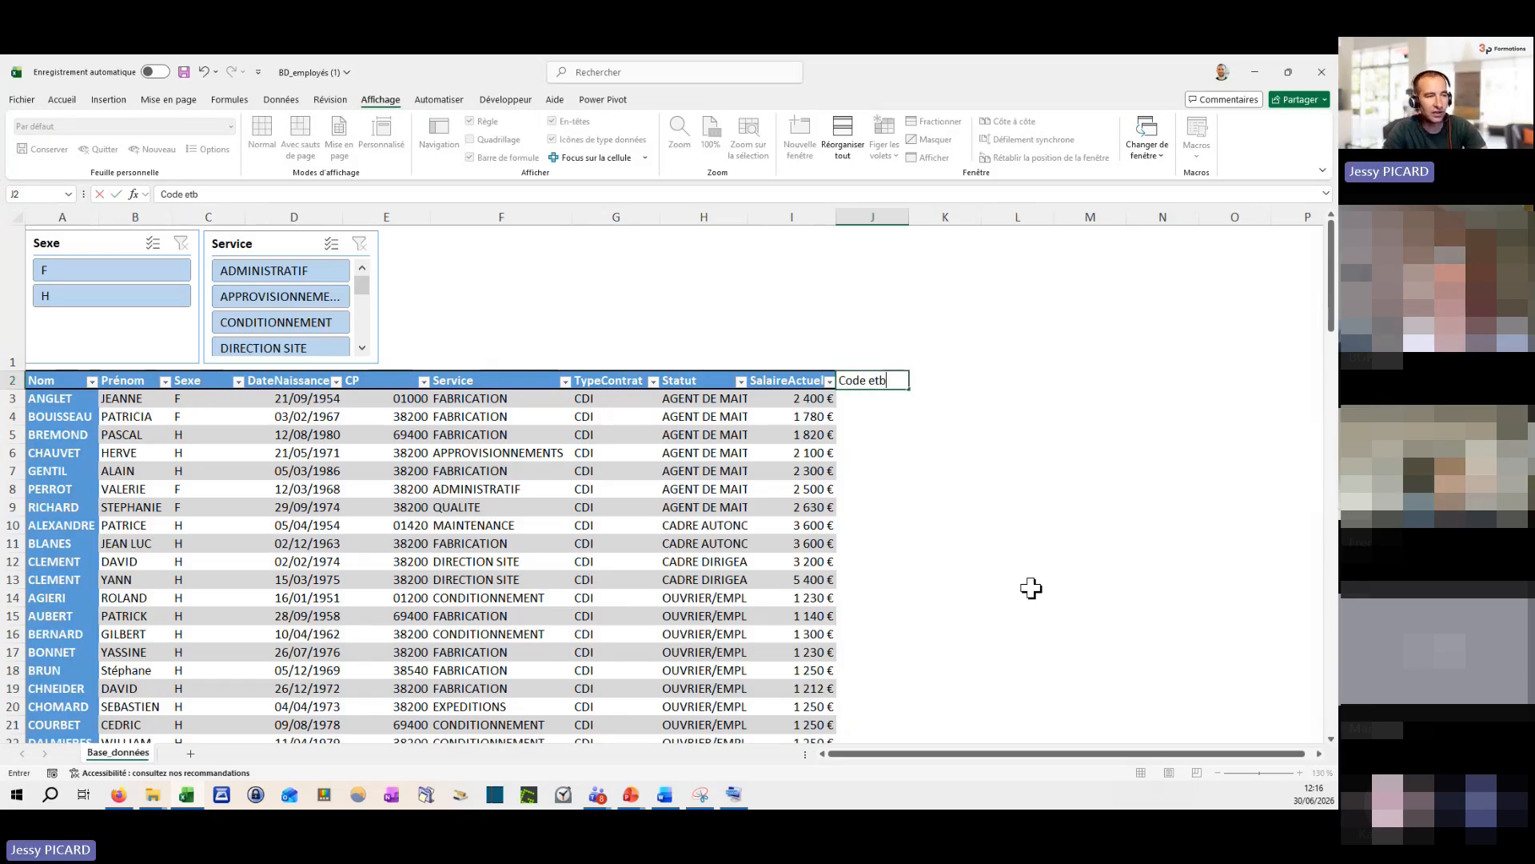
pyautogui.press('Return')
pyautogui.press('Return')
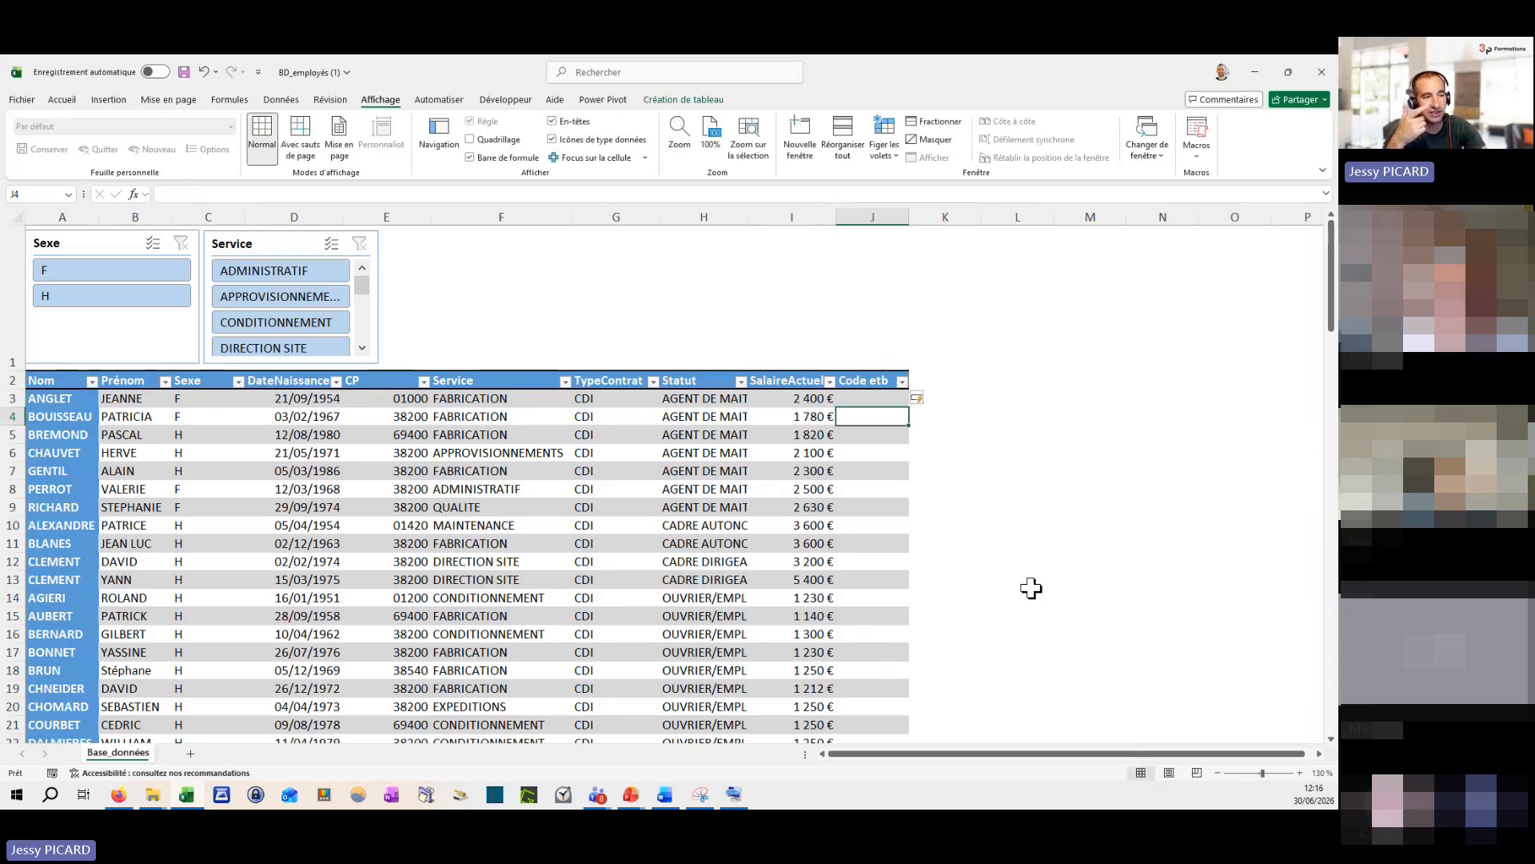
# Step: Enter 2815 in the first Code etb cell and fill that value down the whole column
pyautogui.press('Up')
pyautogui.press('Up')
pyautogui.press('Down')
pyautogui.write('2815')
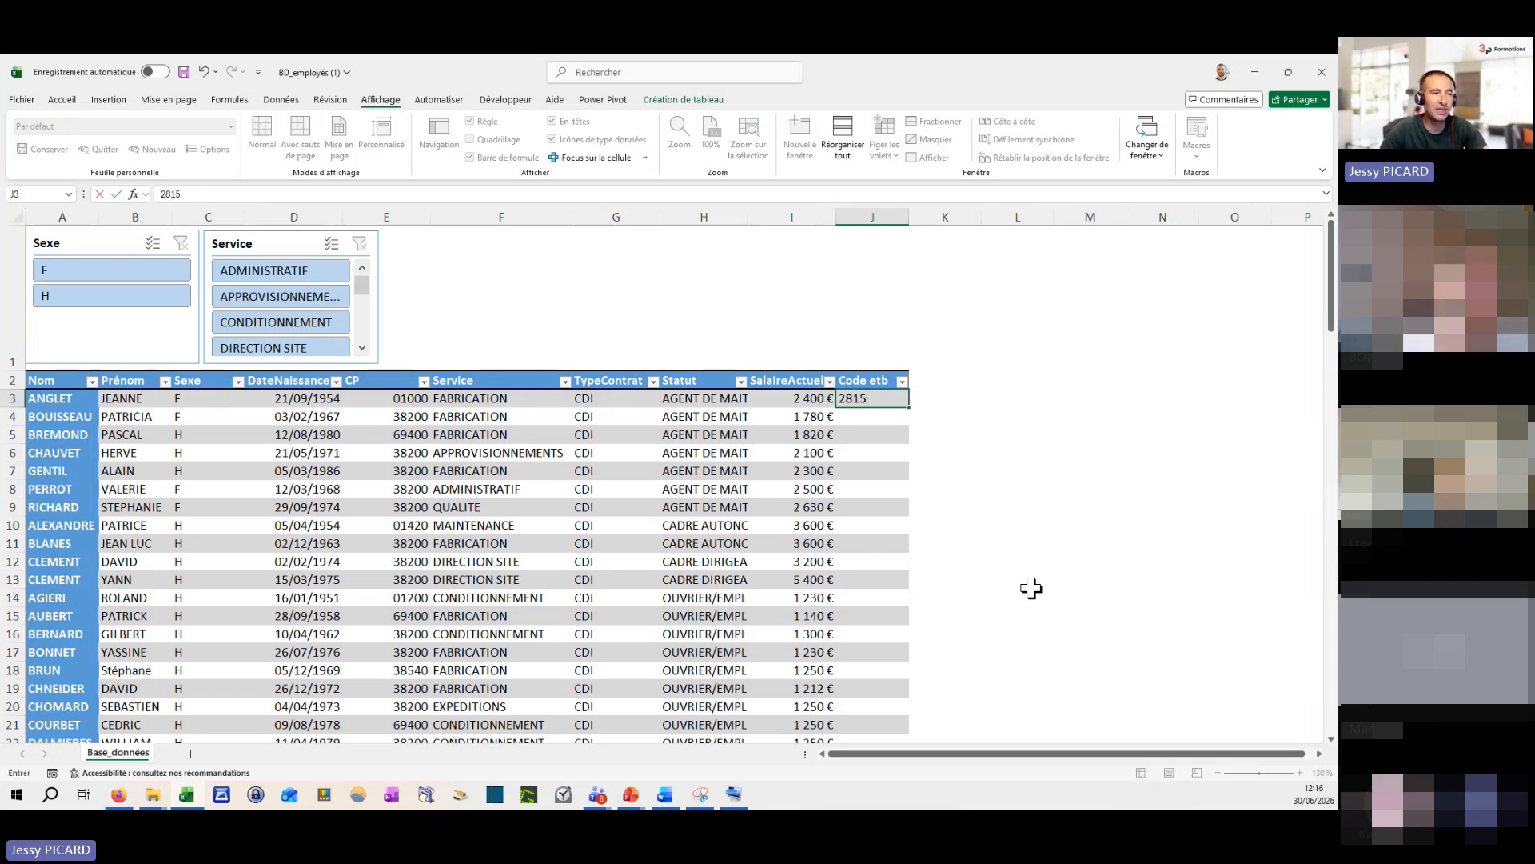
pyautogui.press('Return')
pyautogui.click(903, 400)
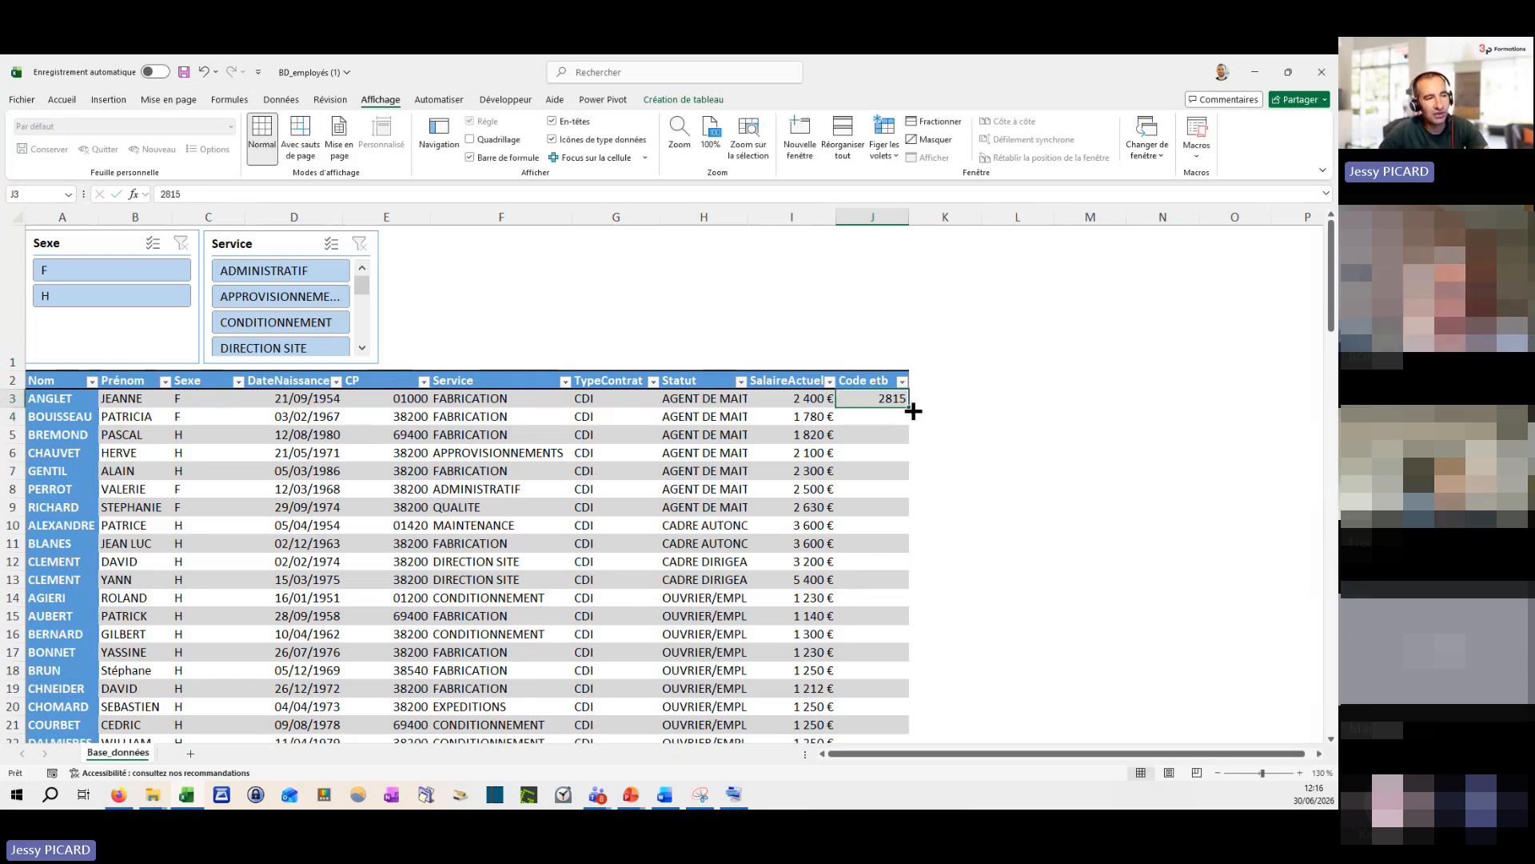
pyautogui.doubleClick(913, 410)
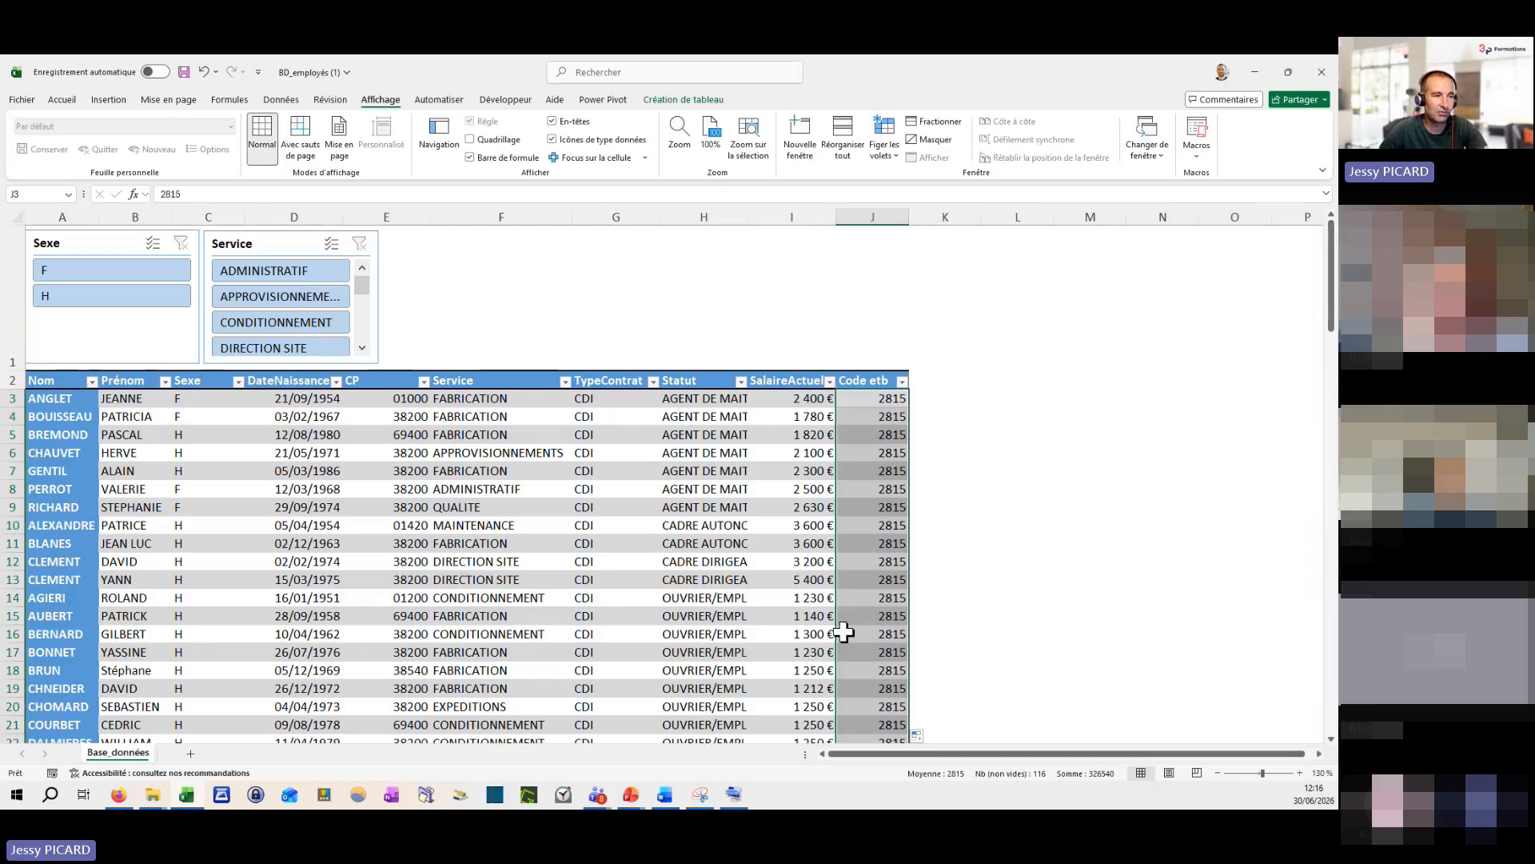
# Step: Extend the table with a new row by entering an employee surname in A119, directly below the last record
pyautogui.click(362, 474)
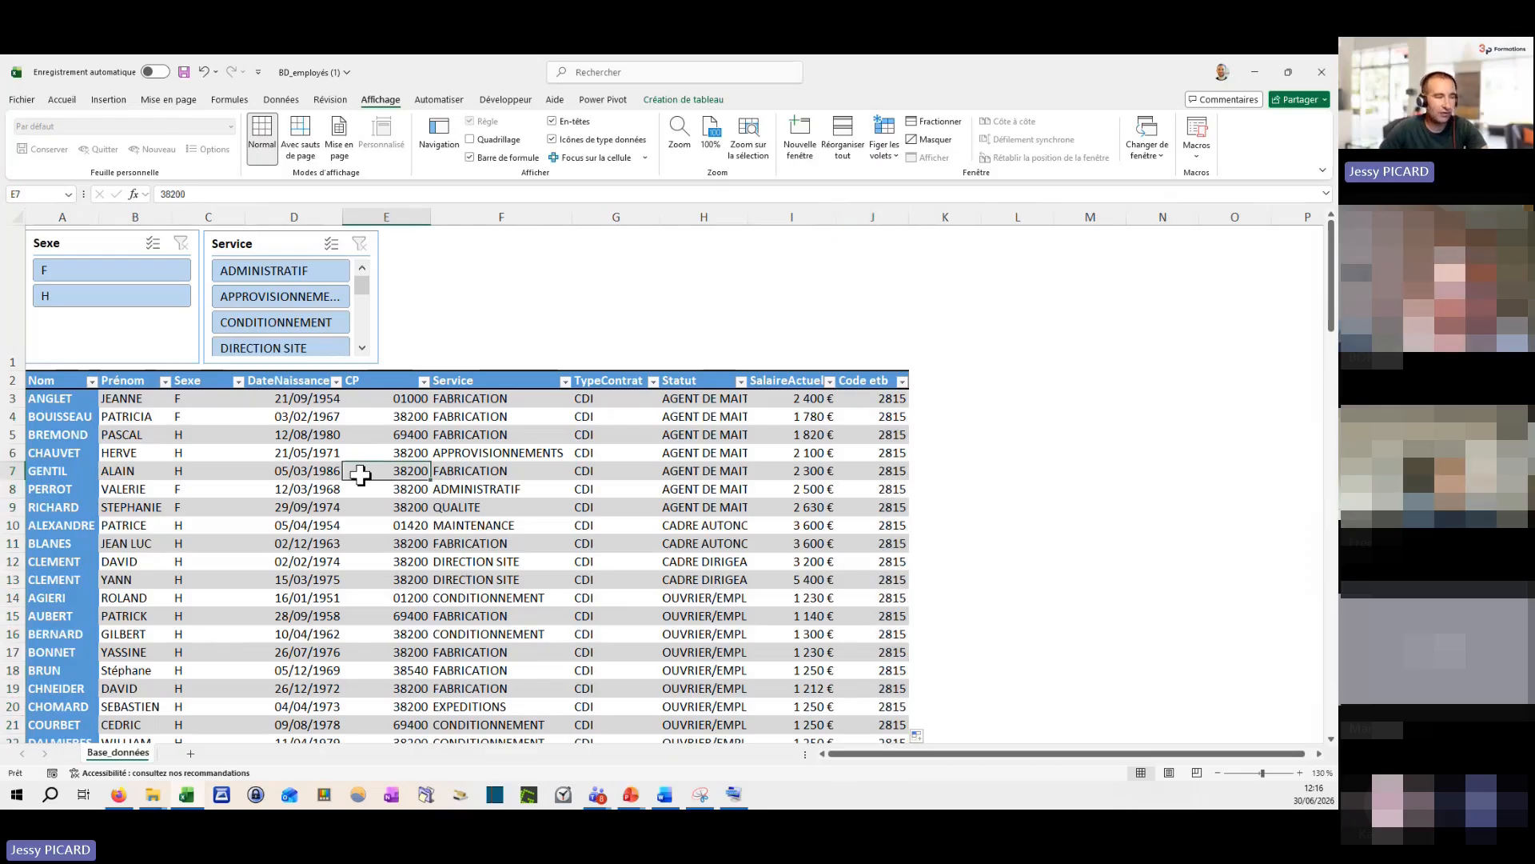
pyautogui.hotkey('ctrl', 'Down')
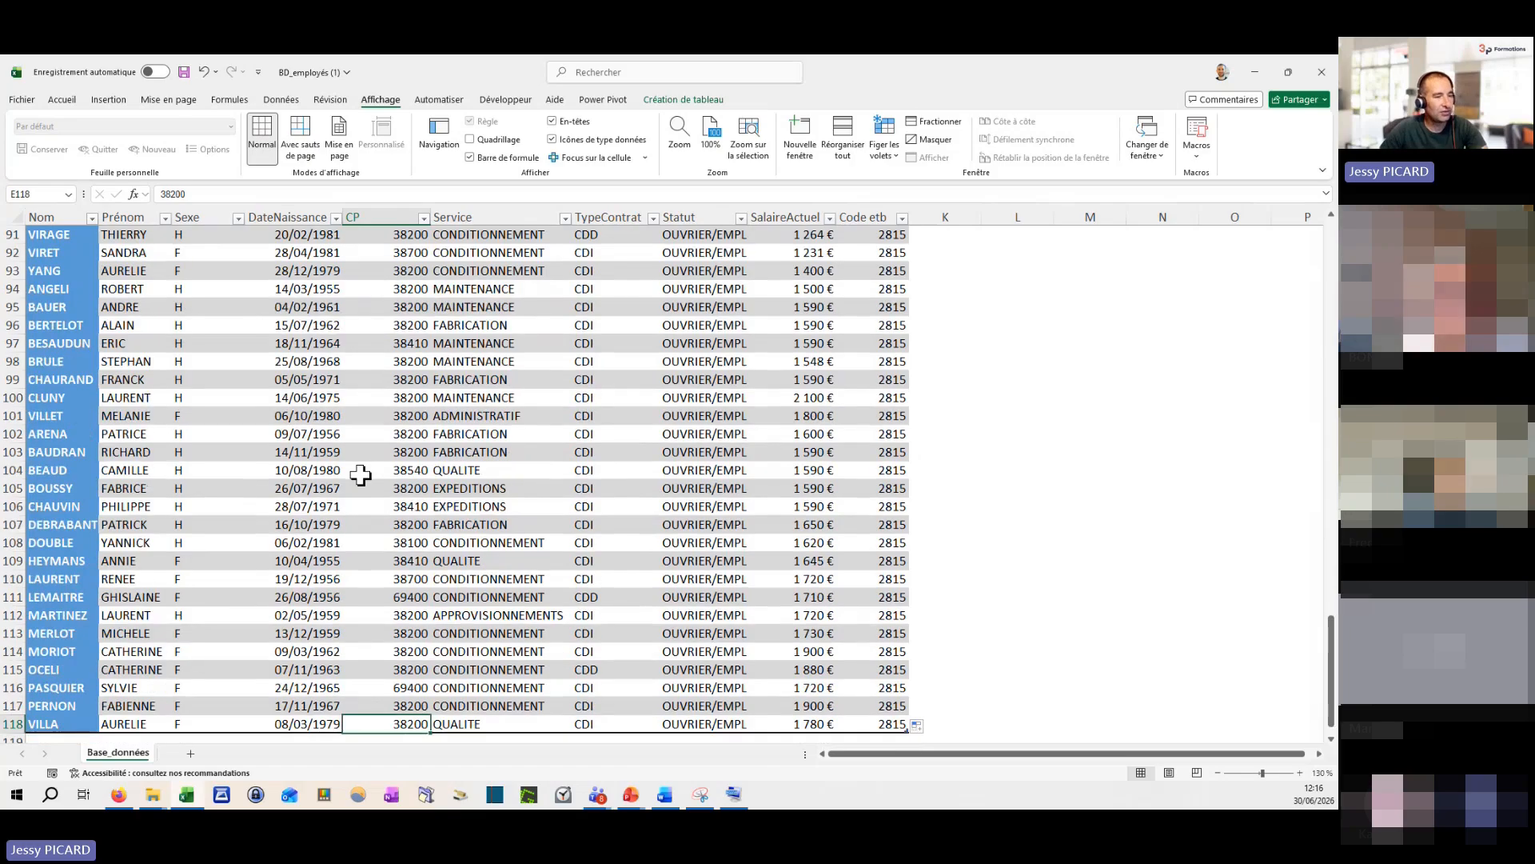
pyautogui.scroll(-1, 362, 474)
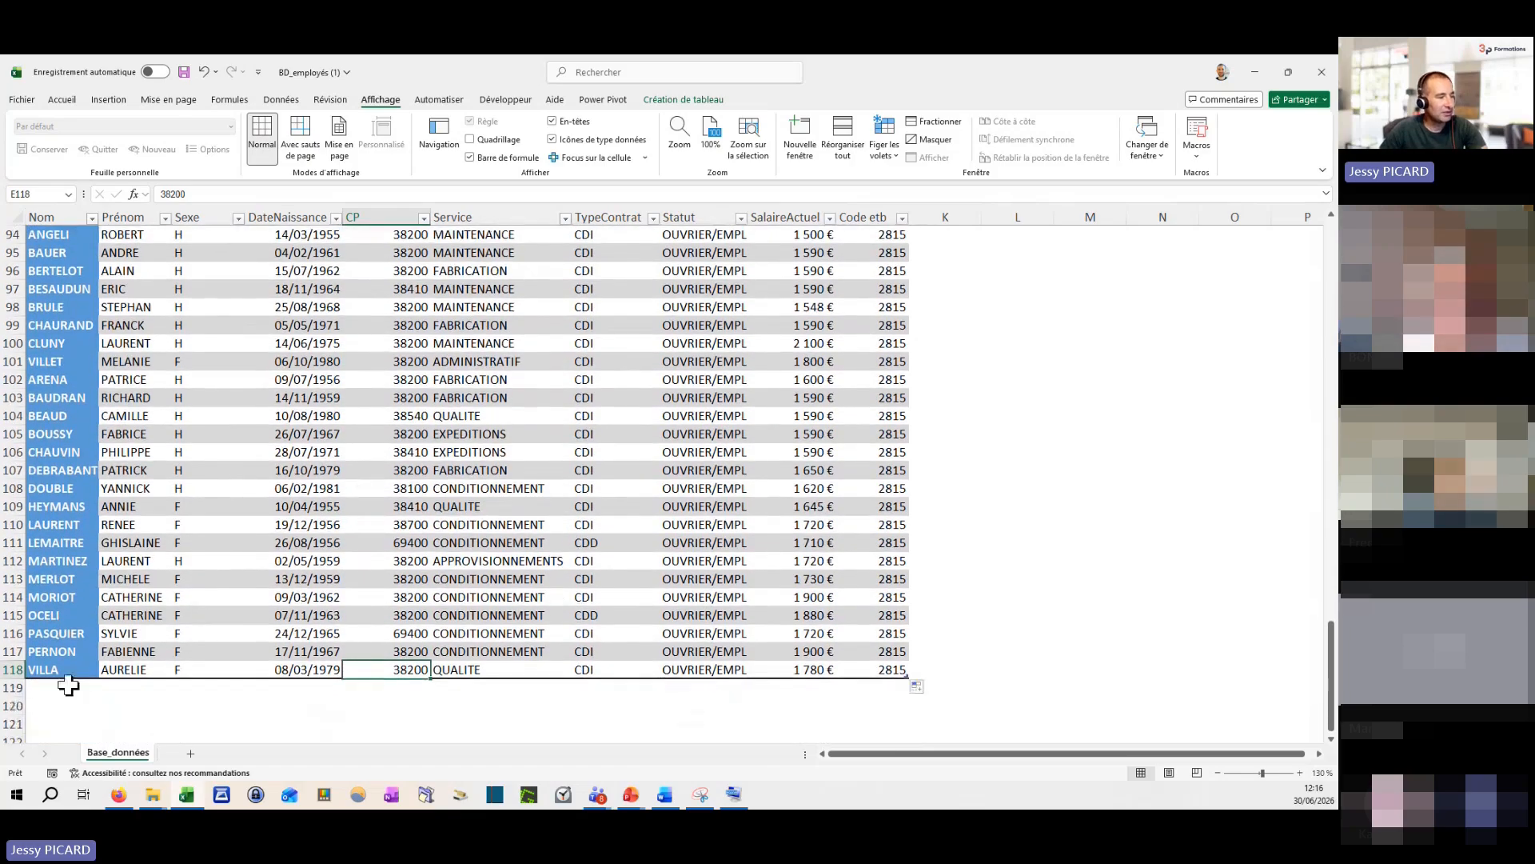
pyautogui.click(68, 686)
pyautogui.write('DUPOND')
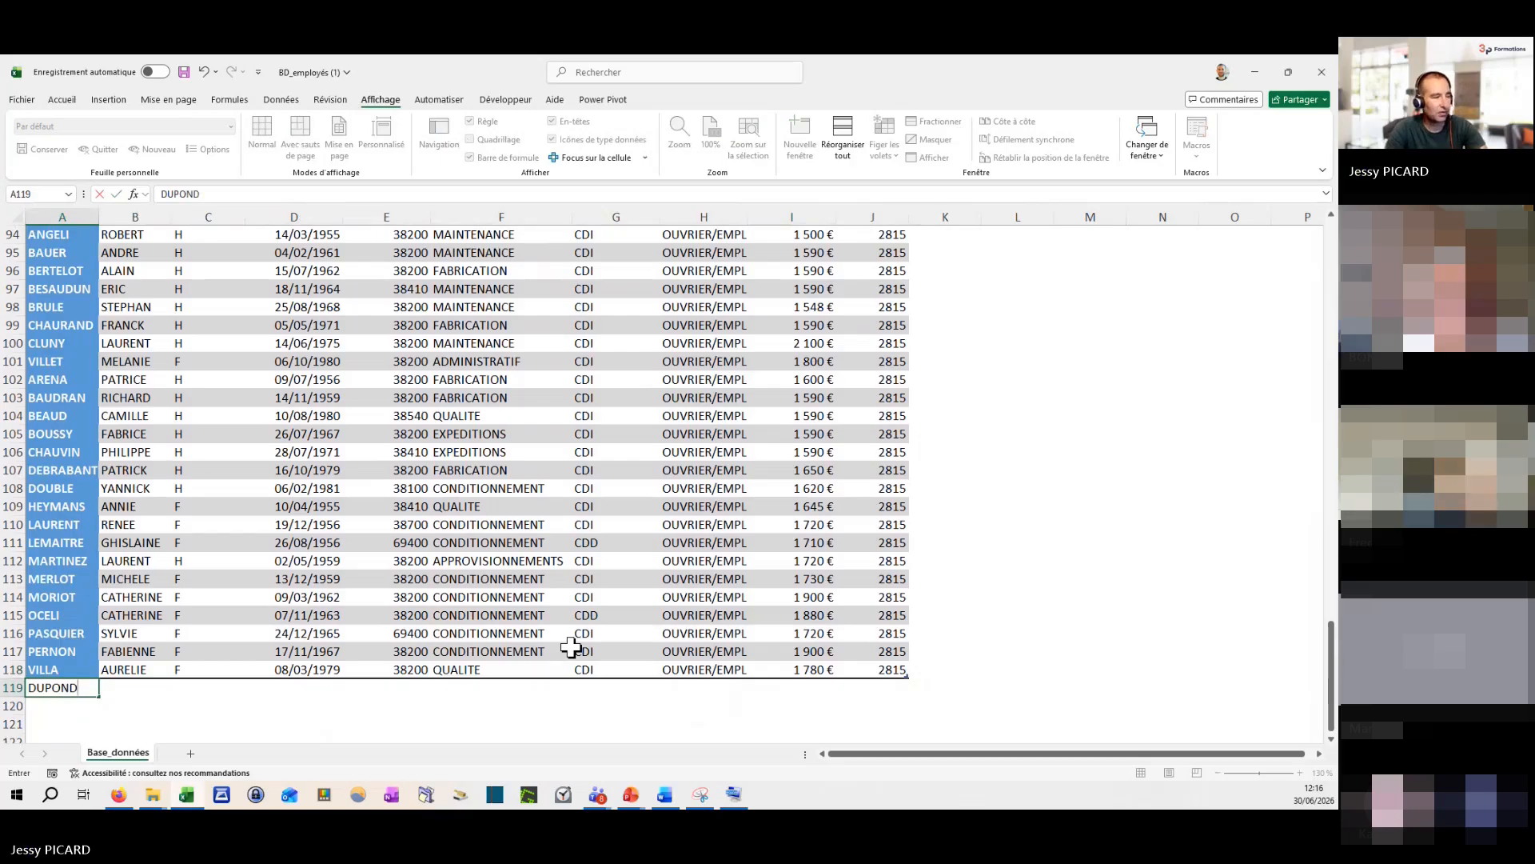
pyautogui.press('Tab')
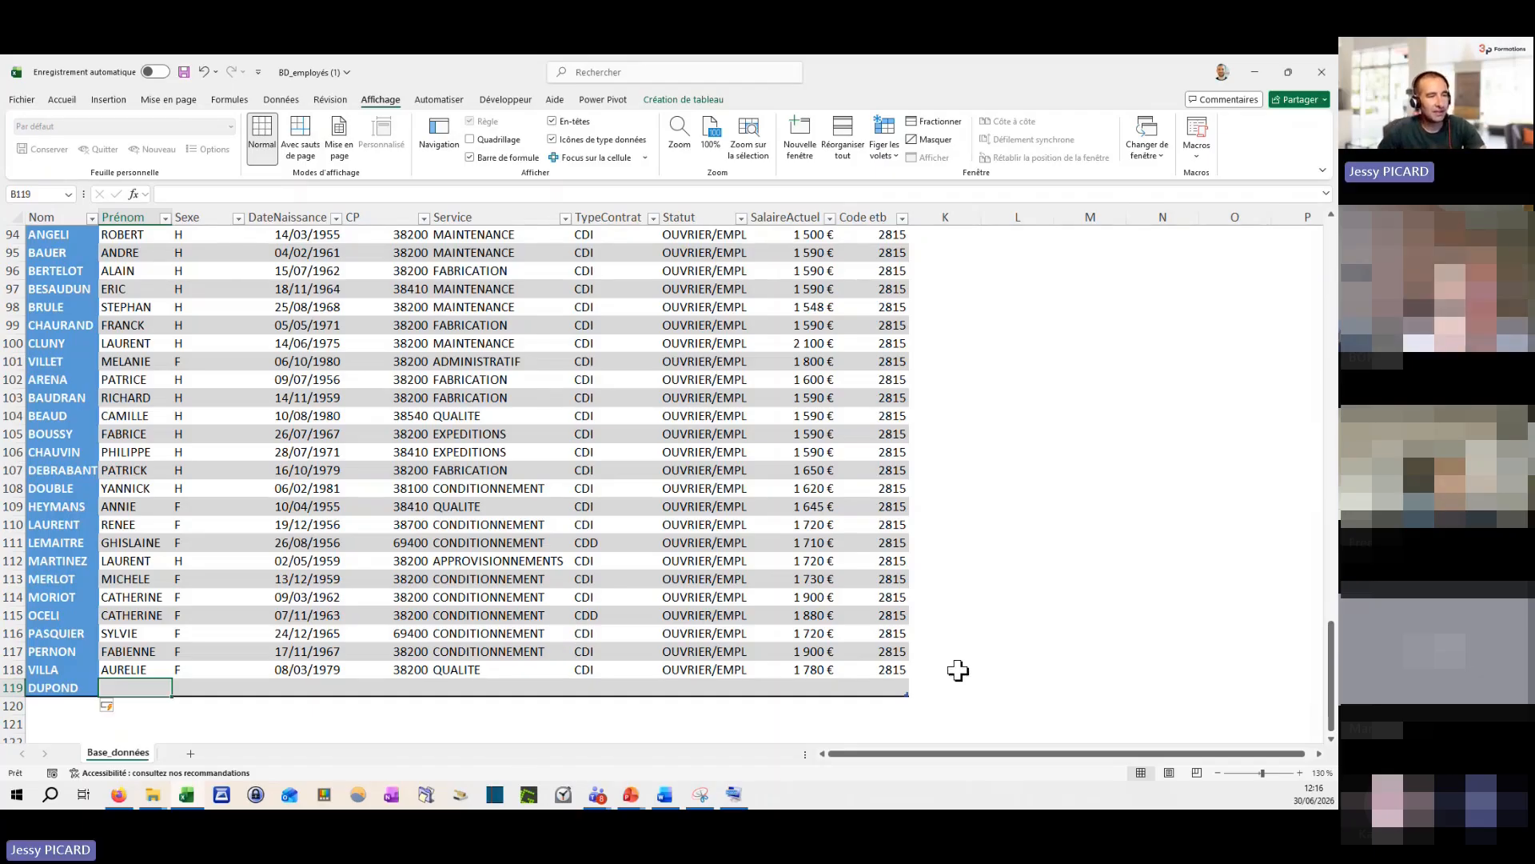
# Step: Delete the added row 119 from the end of the table
pyautogui.rightClick(9, 688)
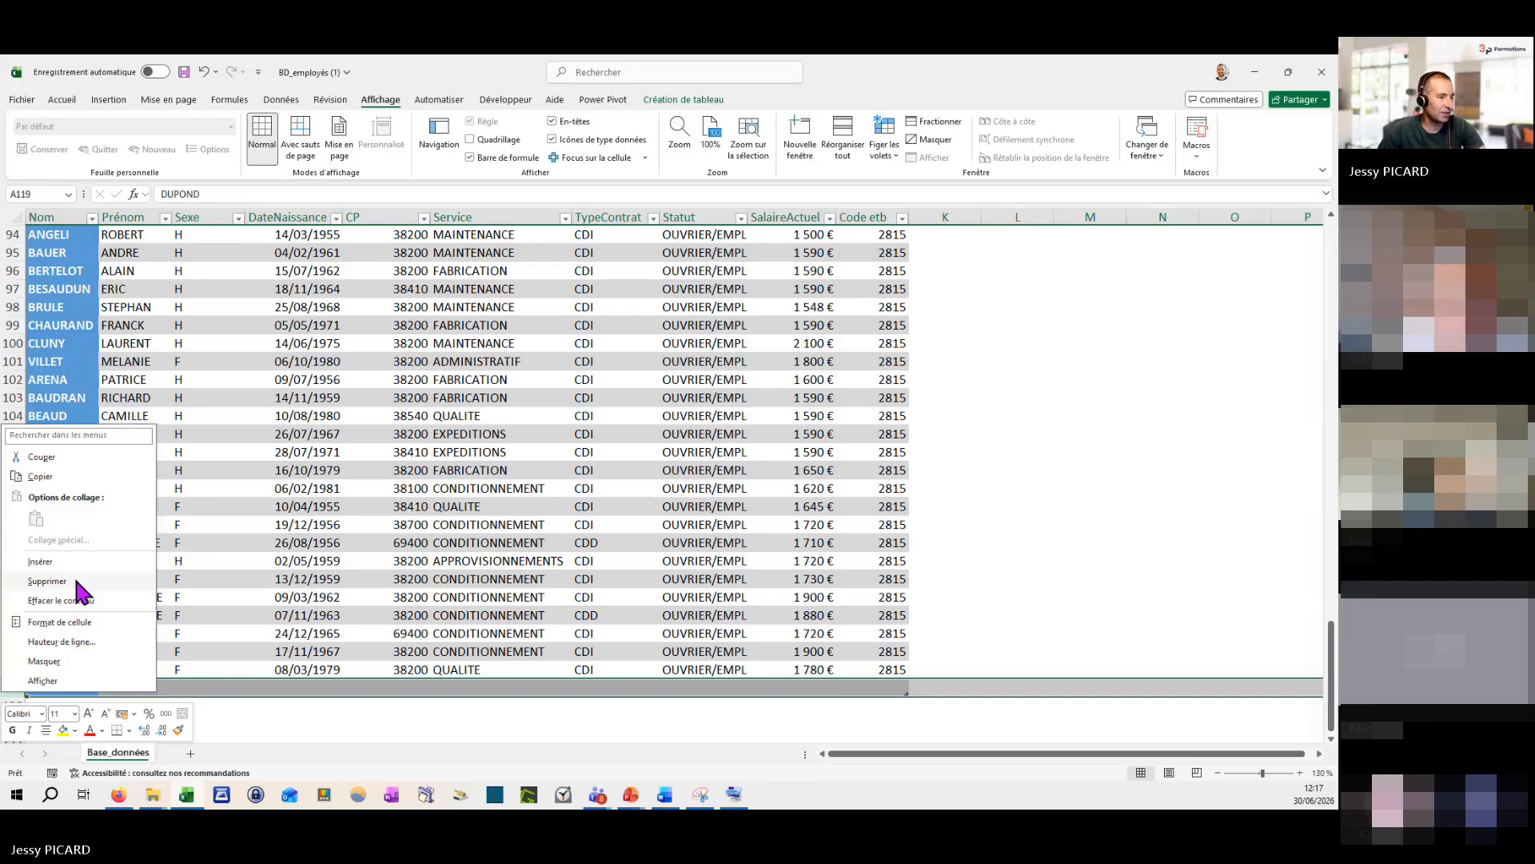
pyautogui.click(48, 581)
pyautogui.click(672, 596)
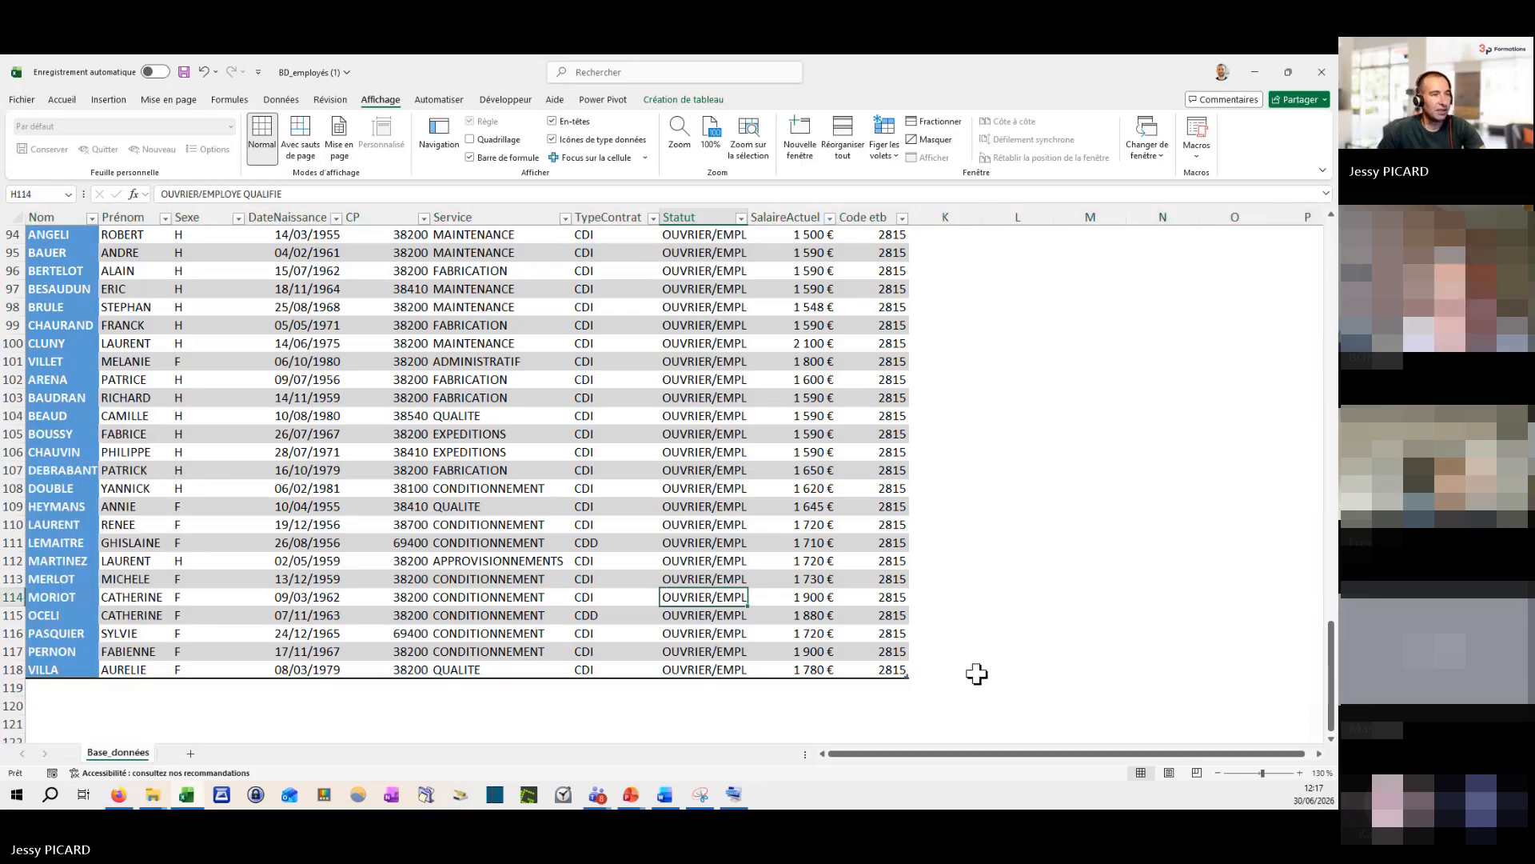
# Step: Turn on the table's Ligne Total and set the Code etb total to Moyenne
pyautogui.click(683, 99)
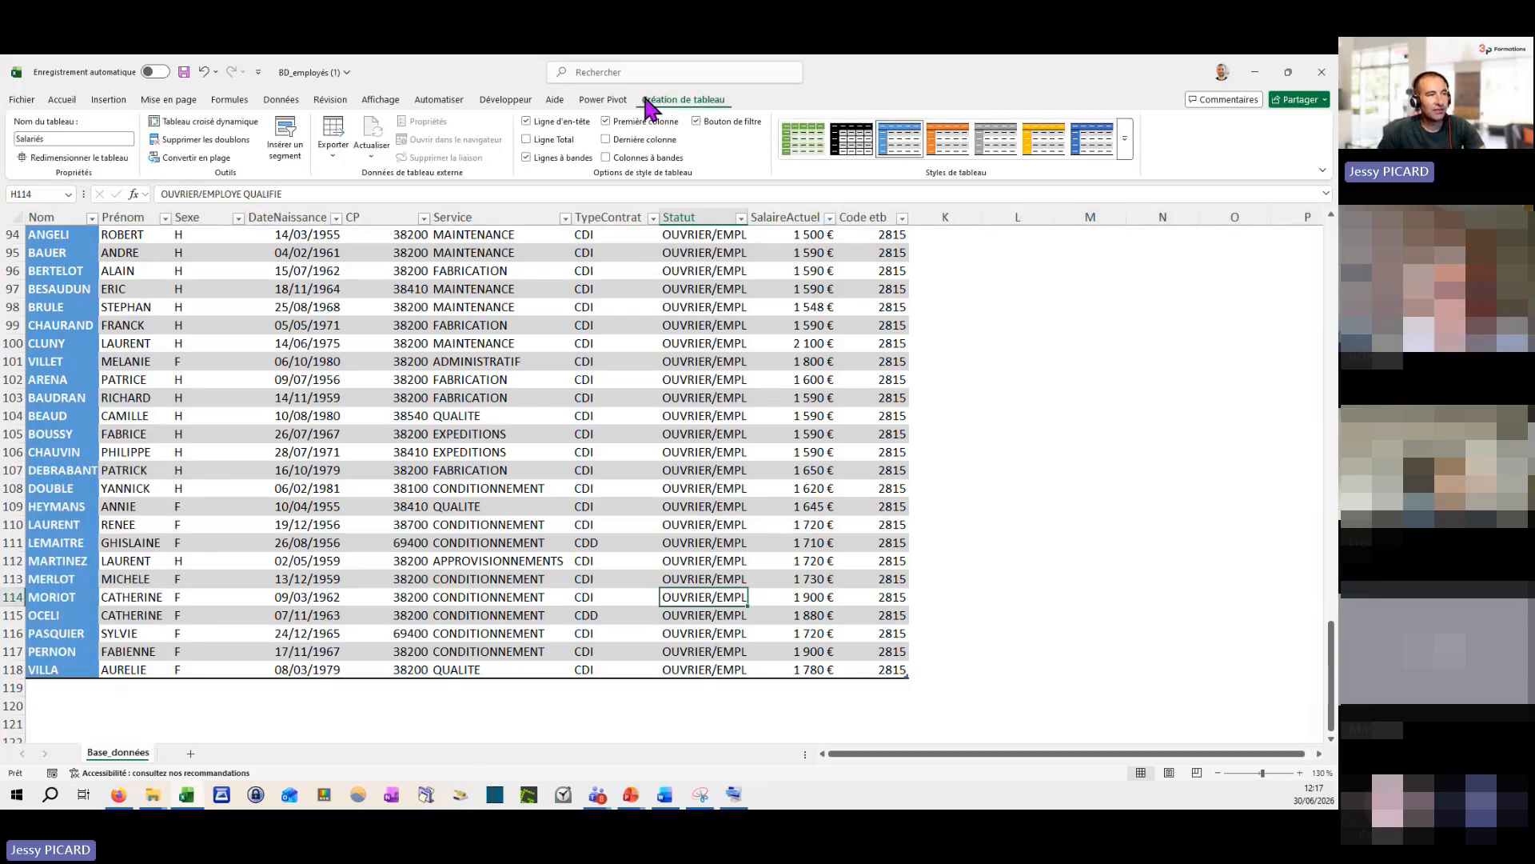
pyautogui.click(527, 140)
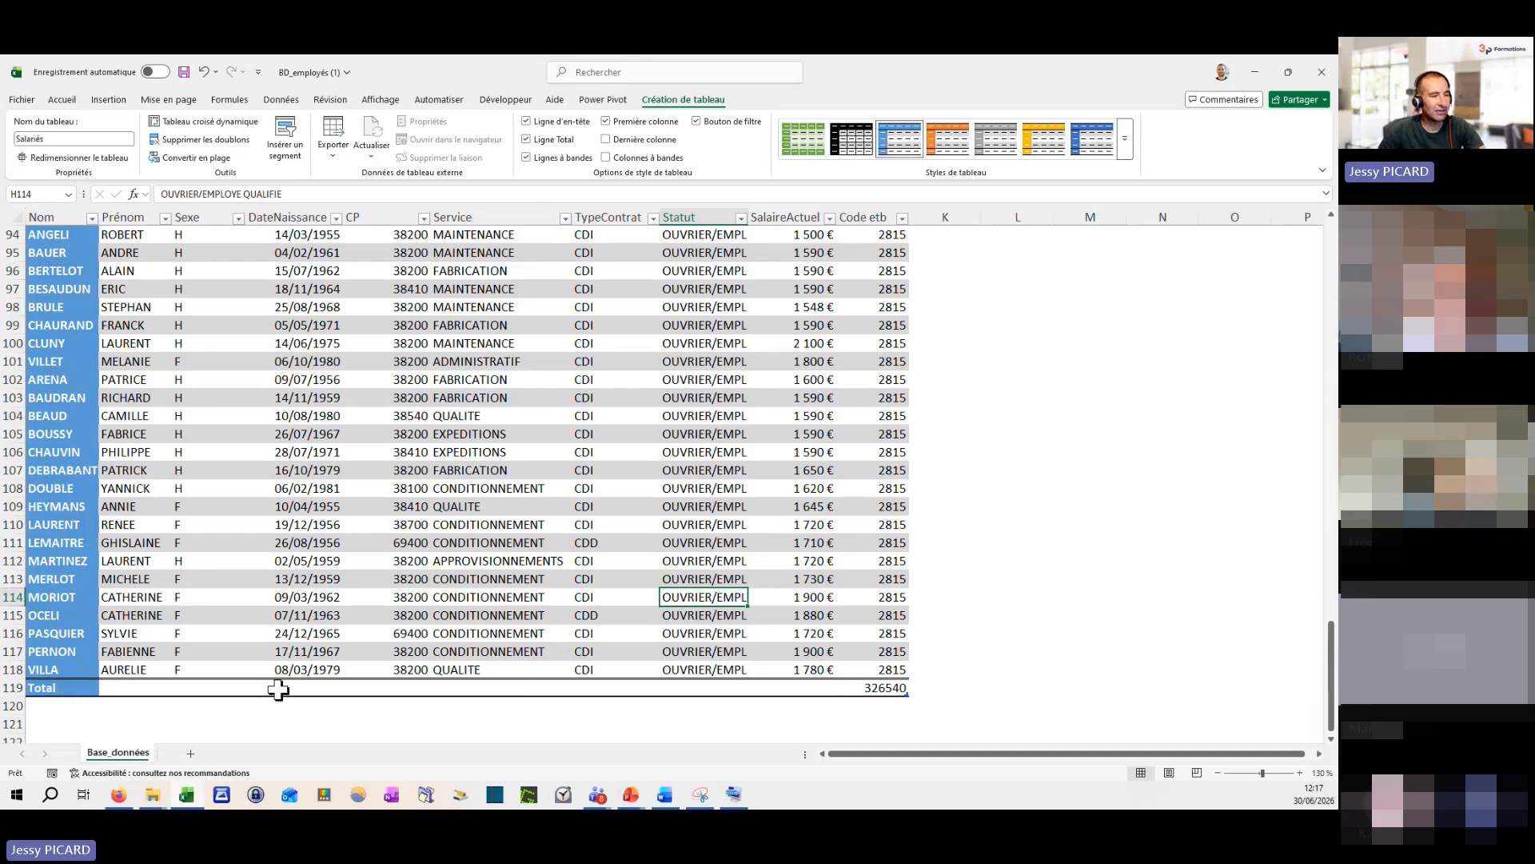
pyautogui.click(873, 687)
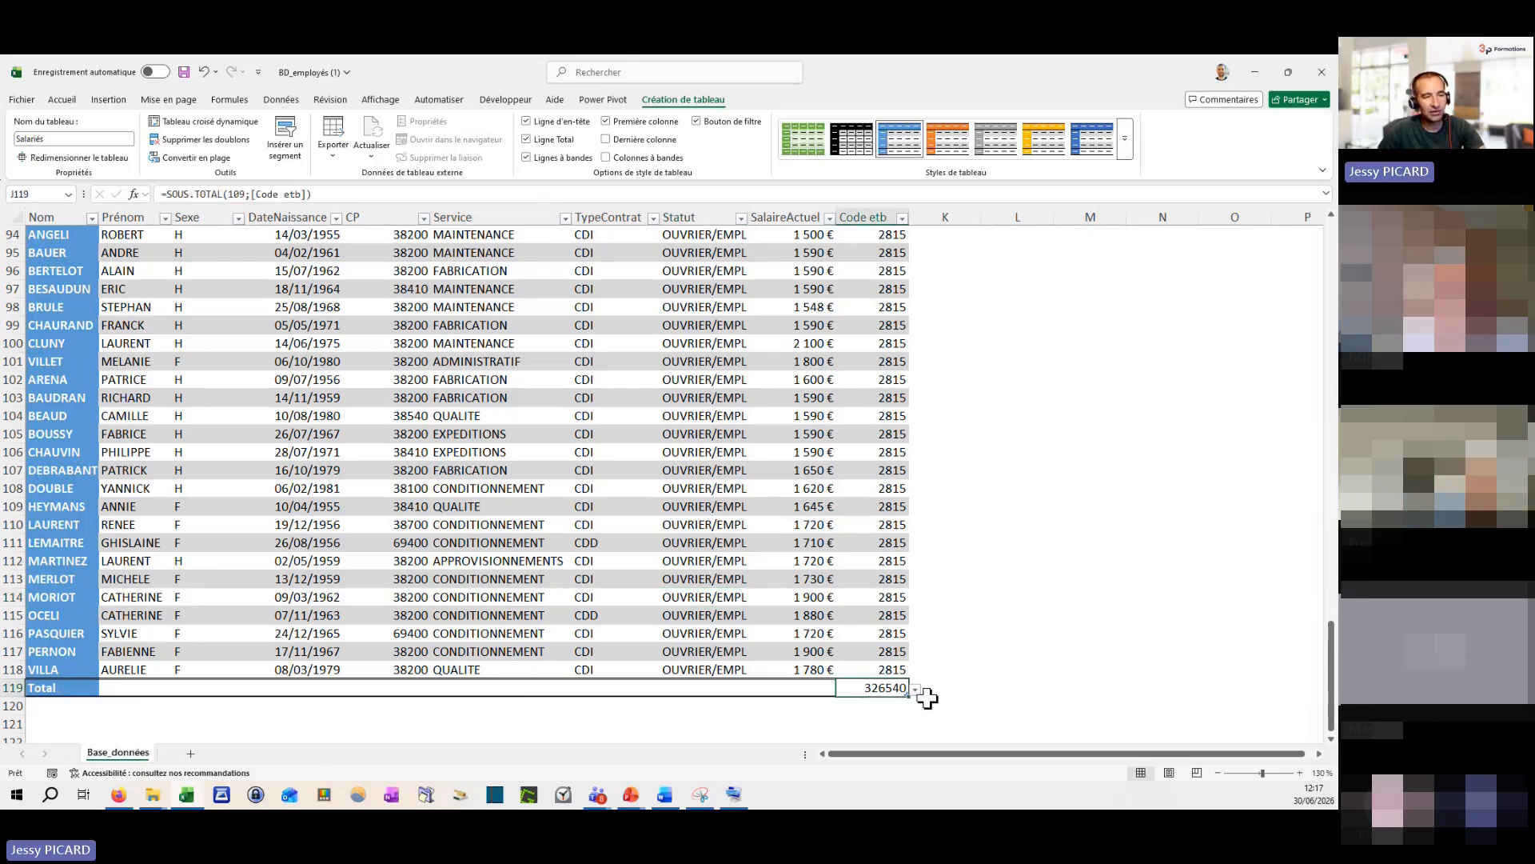
pyautogui.click(916, 691)
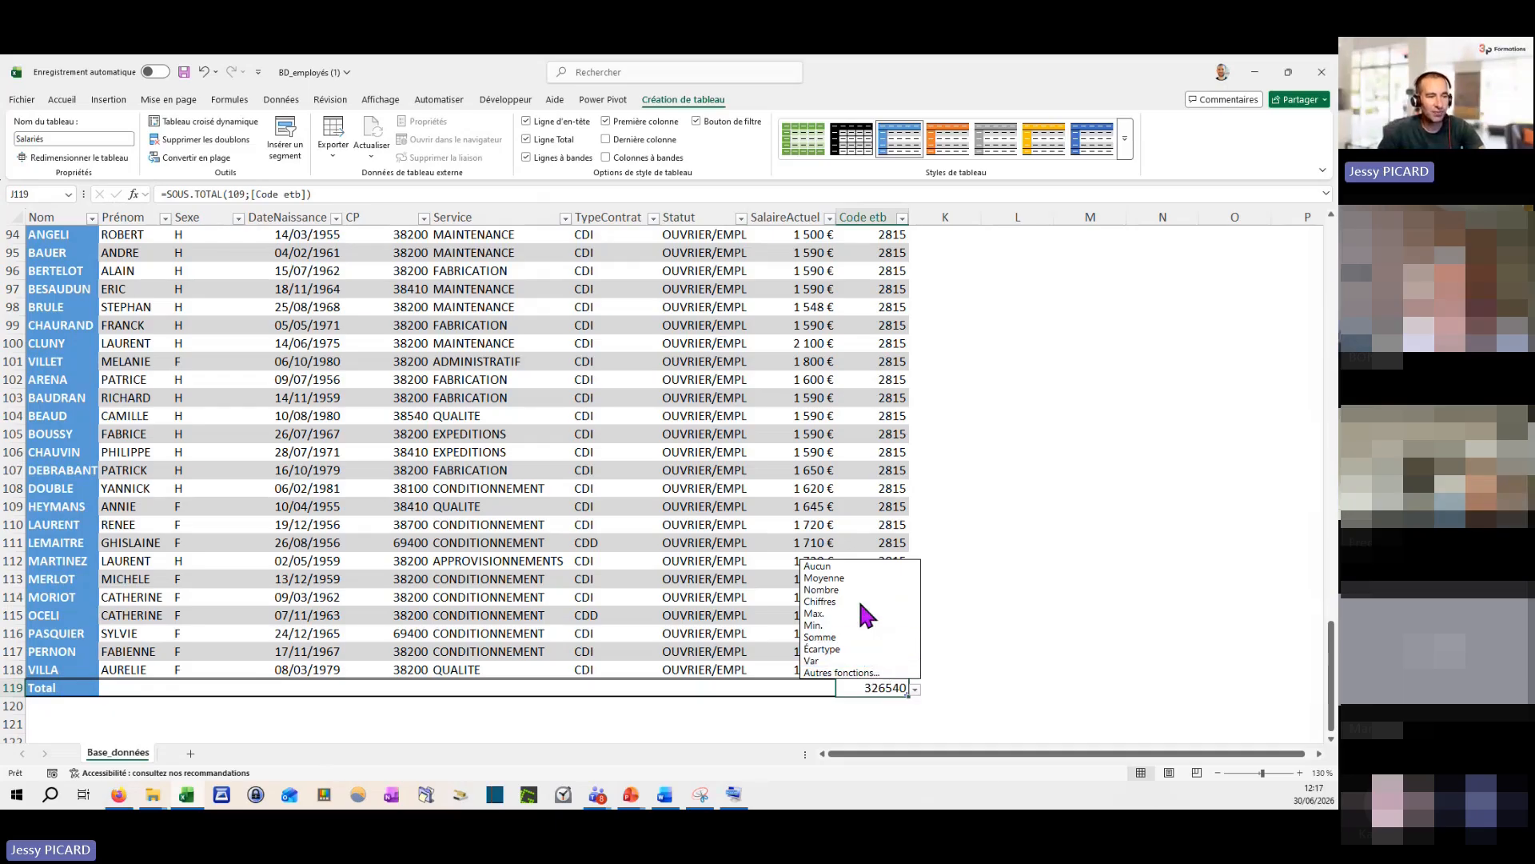
pyautogui.click(858, 579)
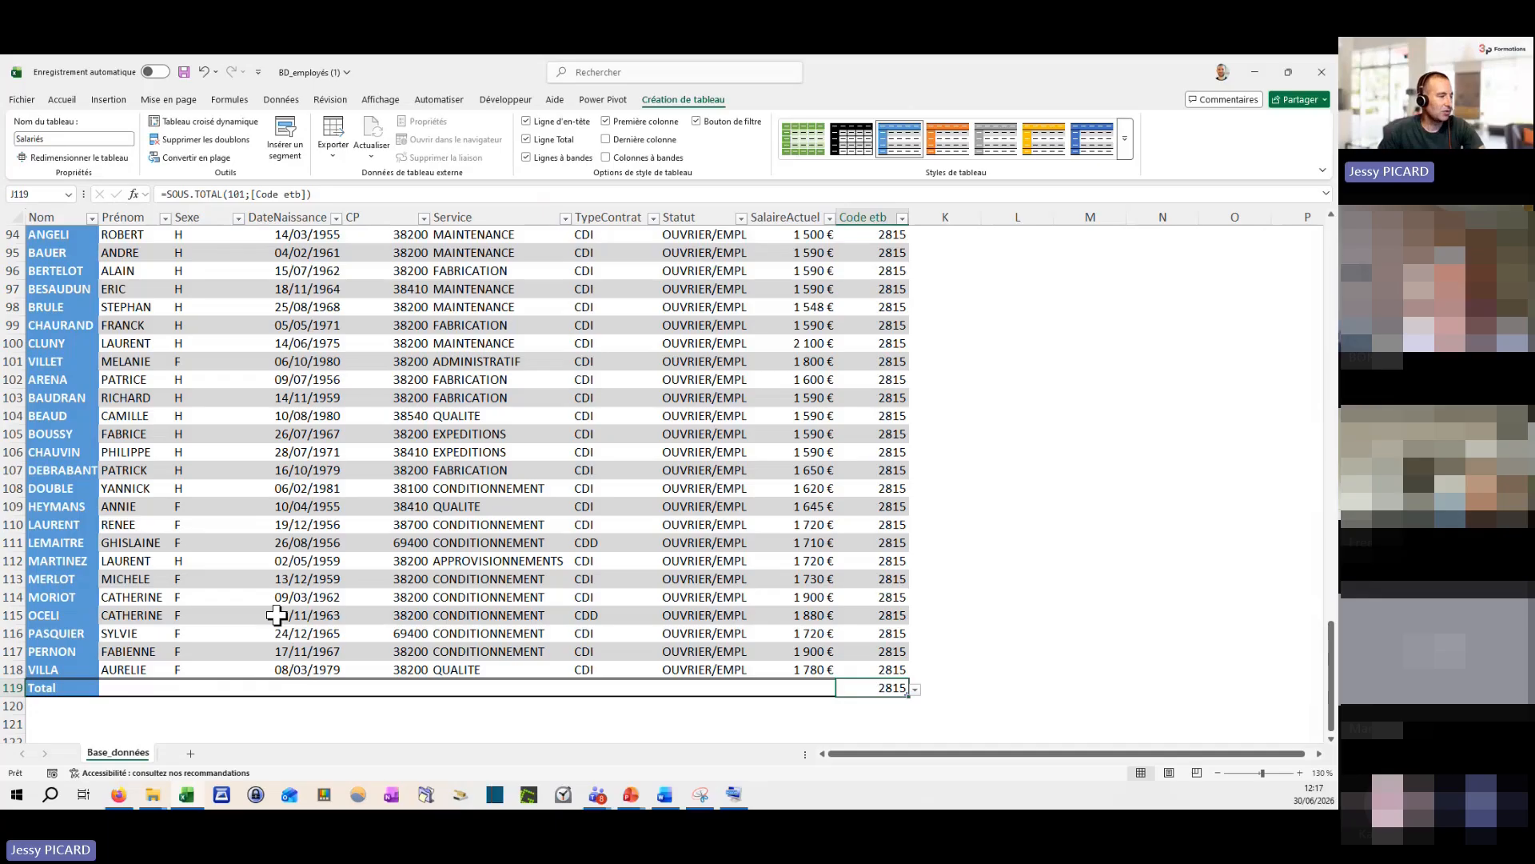
# Step: Set the total row's Prénom cell to the Nombre function
pyautogui.click(146, 685)
pyautogui.click(178, 690)
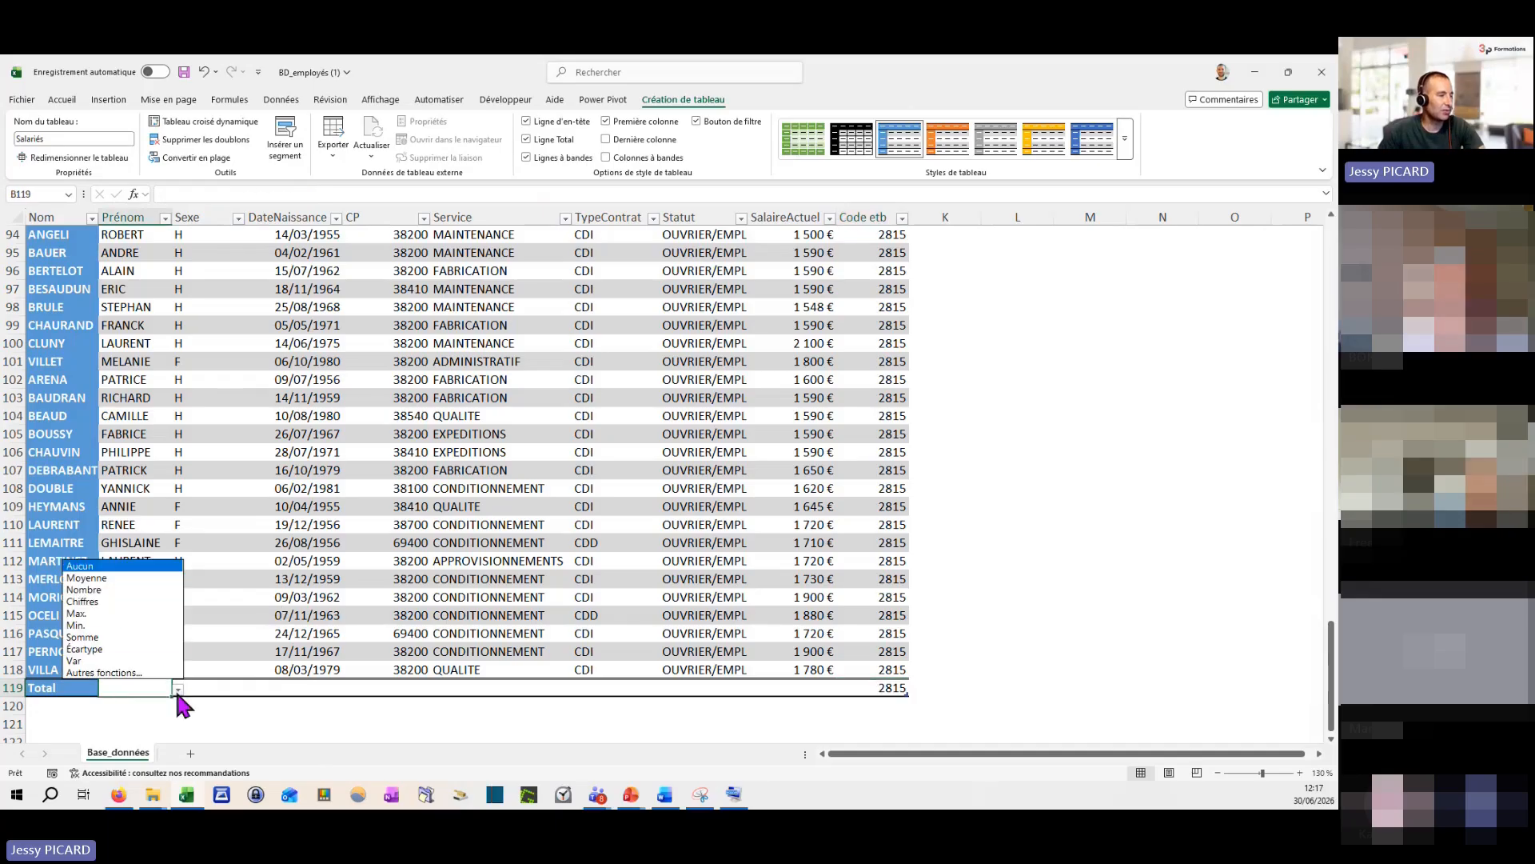
pyautogui.click(89, 591)
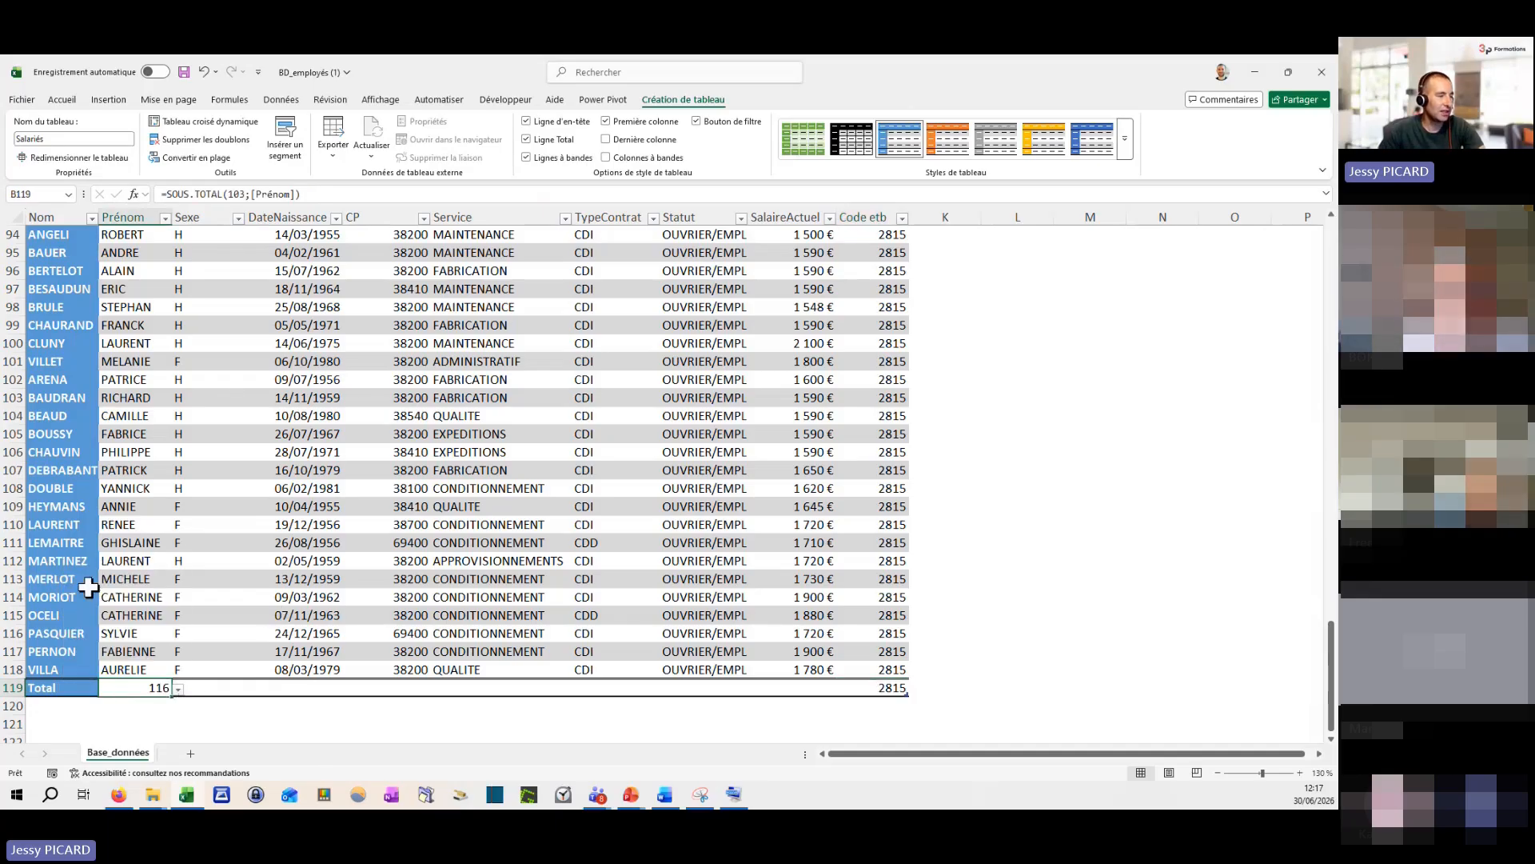
# Step: Clear the Code etb total and set the SalaireActuel total to Moyenne
pyautogui.click(888, 687)
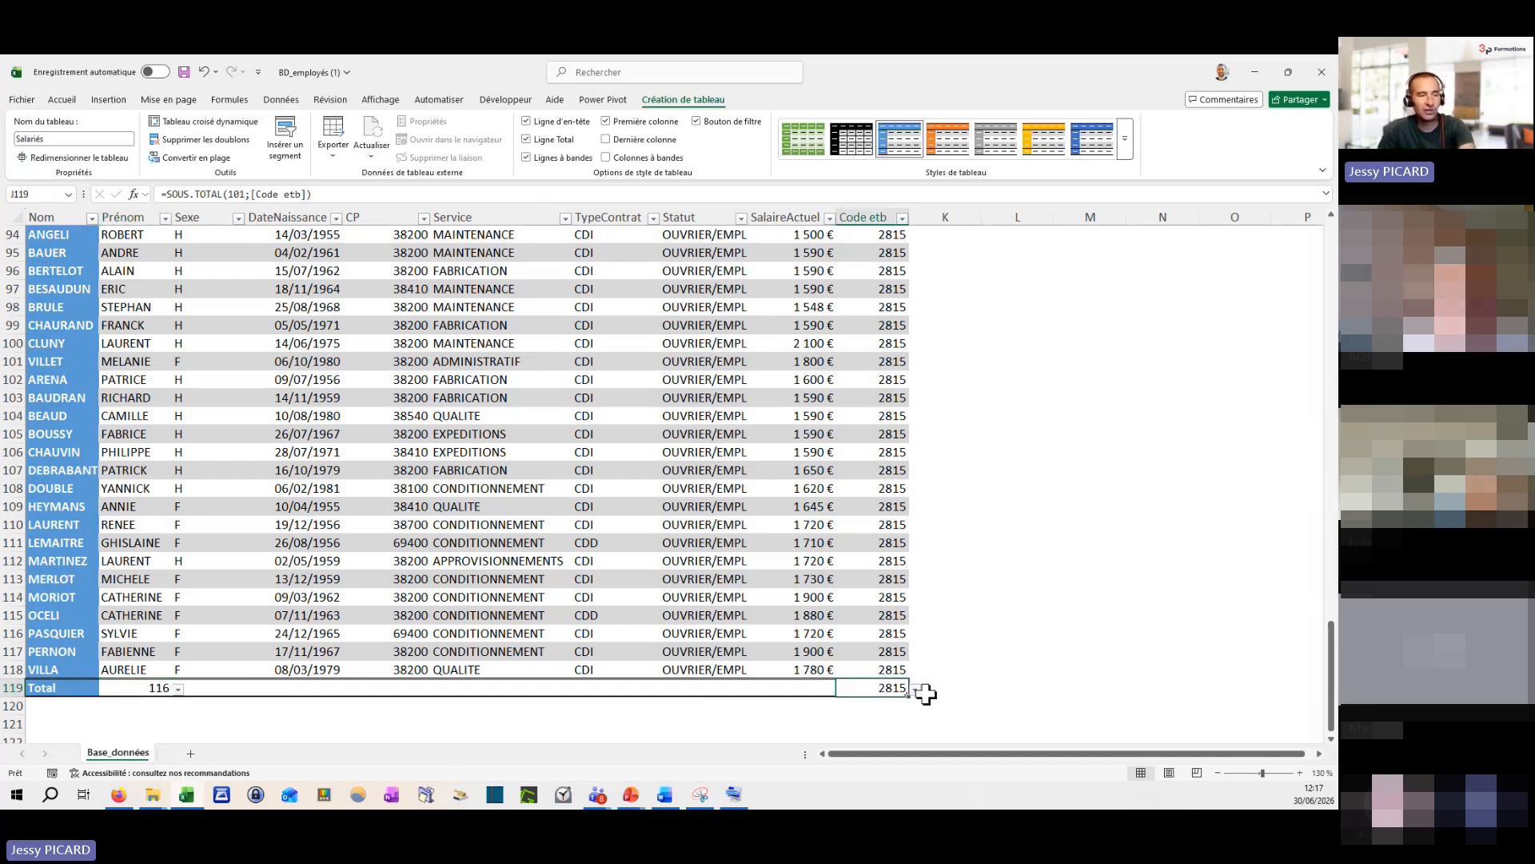
pyautogui.press('Delete')
pyautogui.click(791, 690)
pyautogui.click(842, 689)
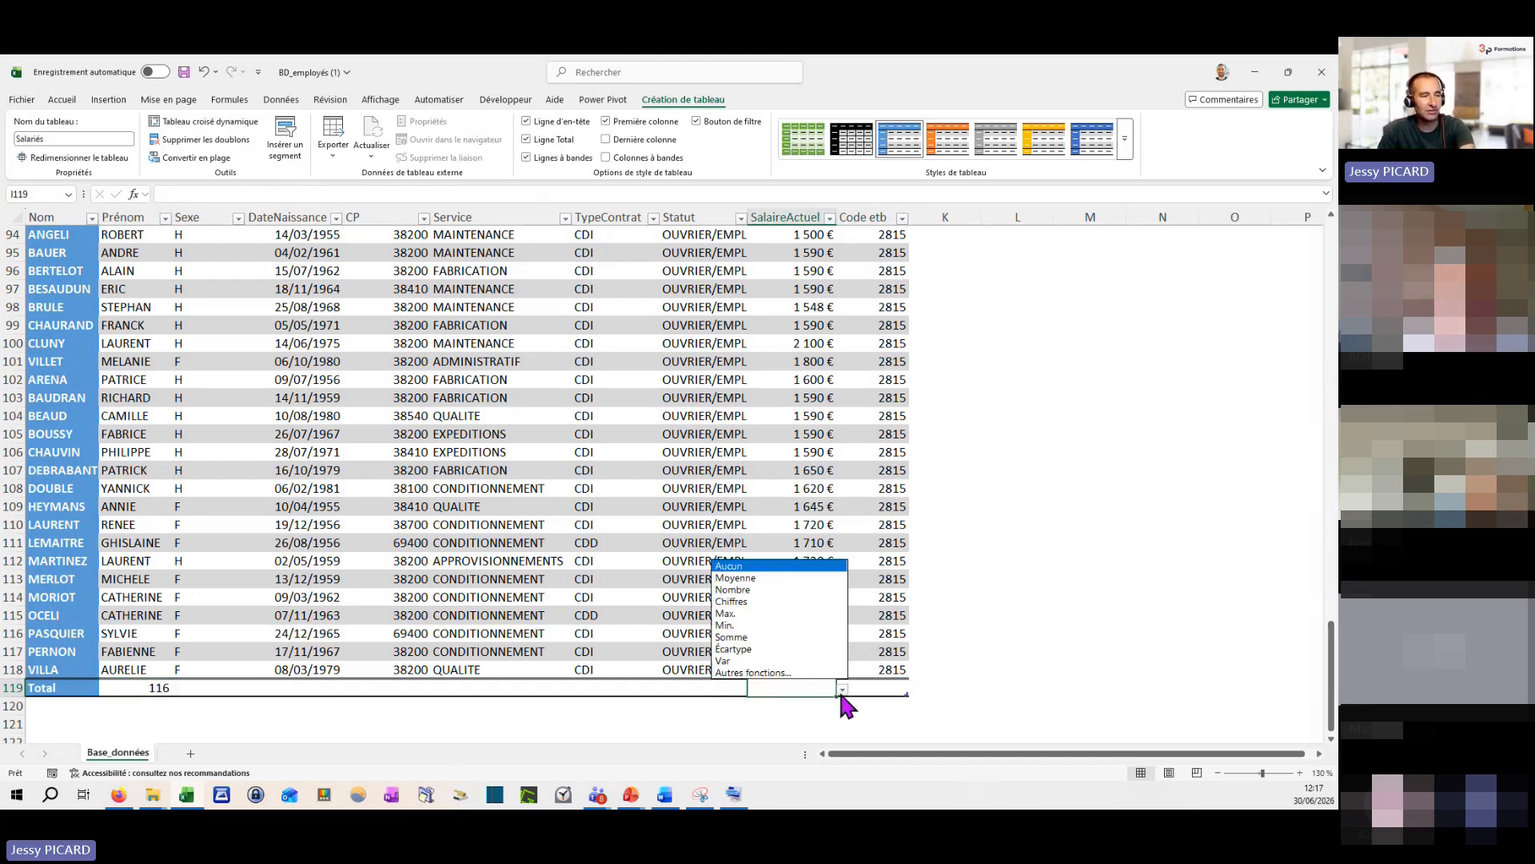
pyautogui.click(772, 579)
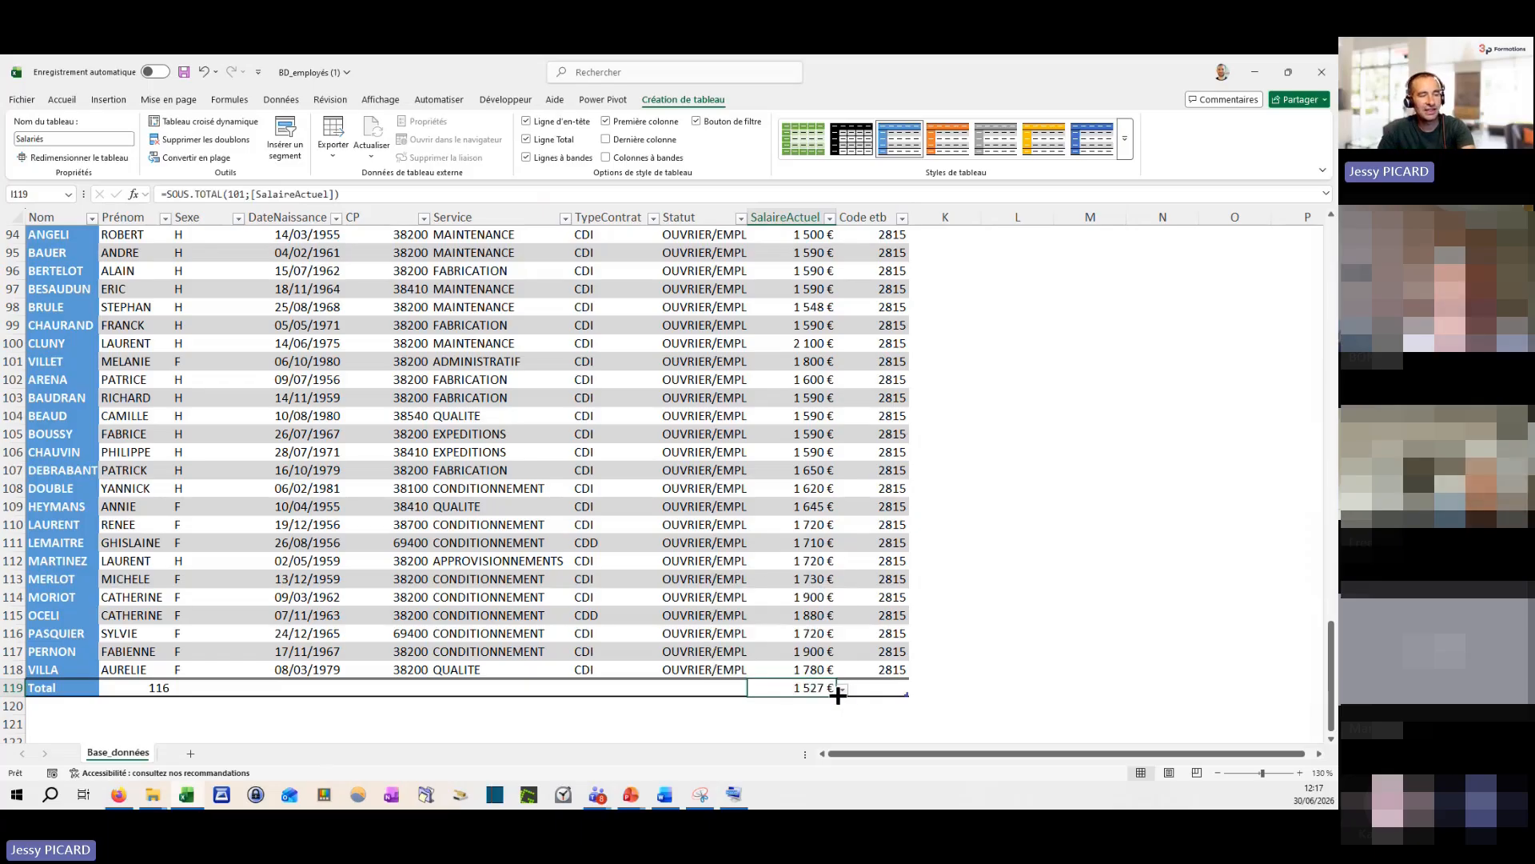
# Step: Filter the table to H in the Sexe slicer and CONDITIONNEMENT in the Service slicer, and check the SalaireActuel total
pyautogui.click(151, 687)
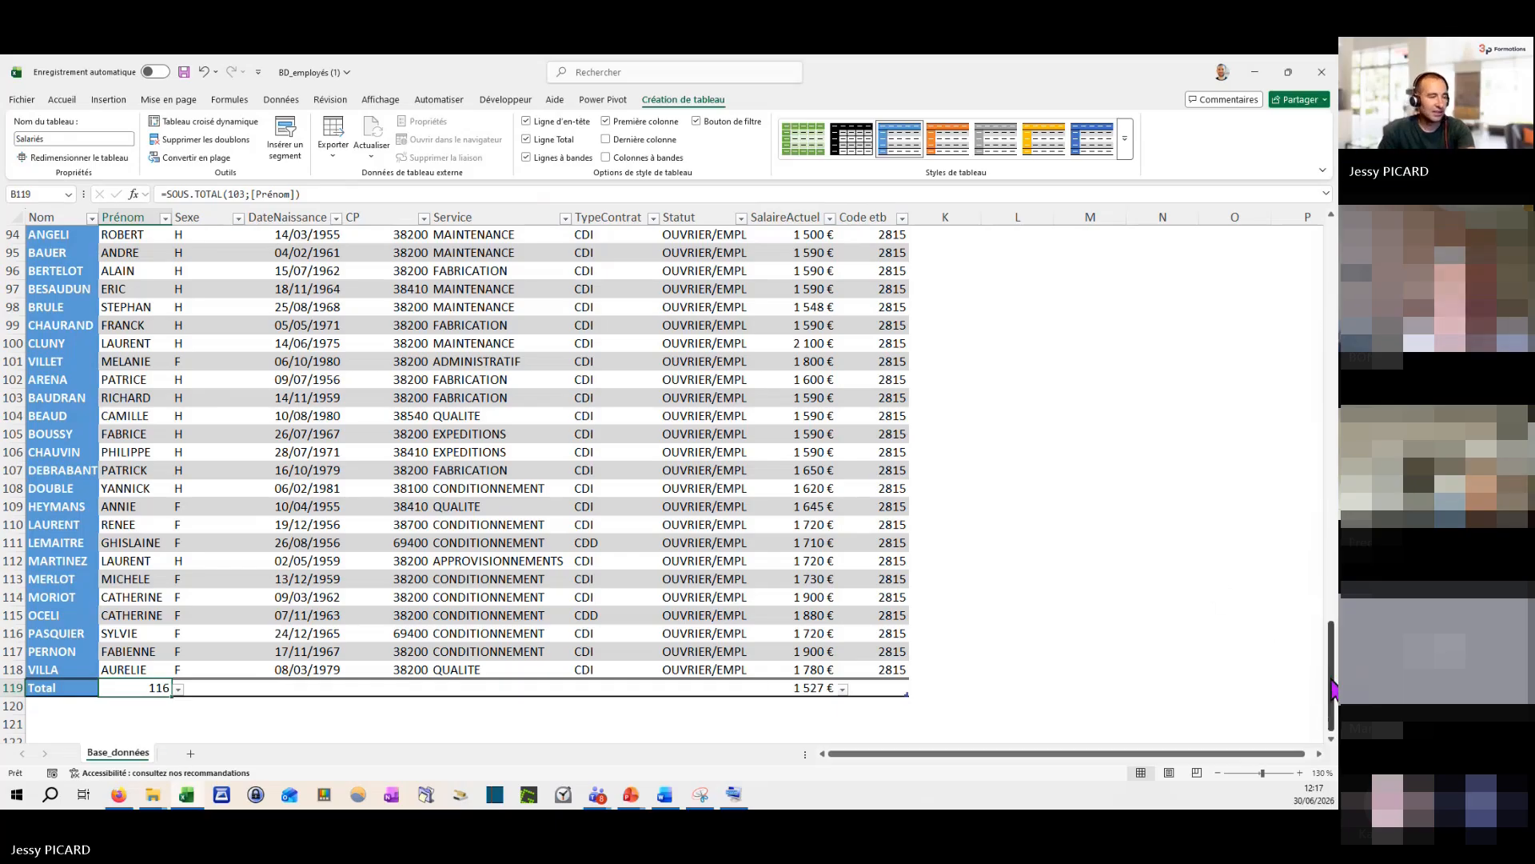
pyautogui.moveTo(1333, 688); pyautogui.dragTo(1334, 234)
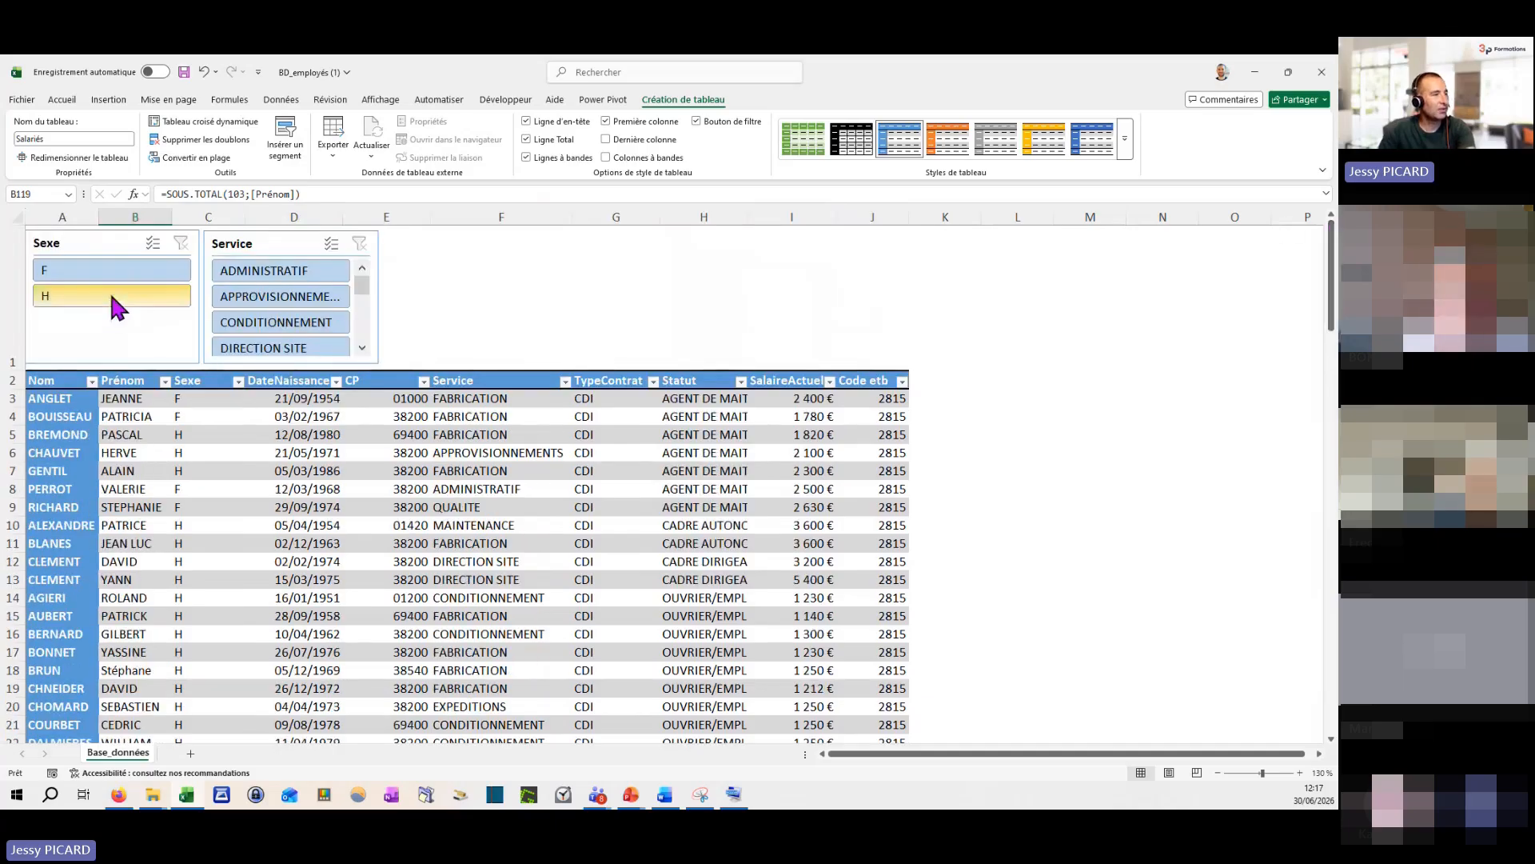
pyautogui.click(238, 324)
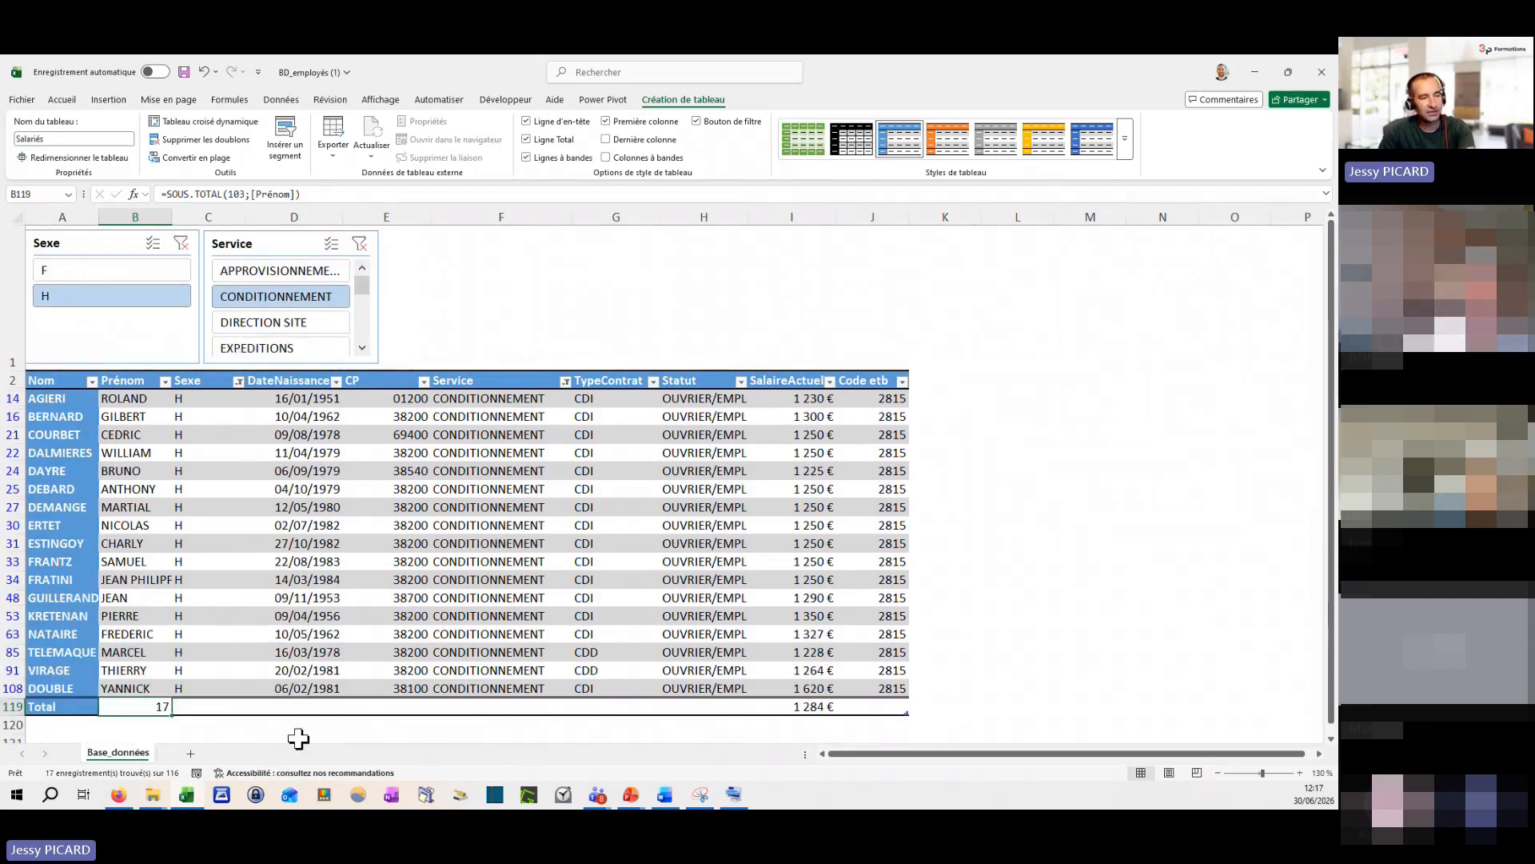
pyautogui.click(808, 708)
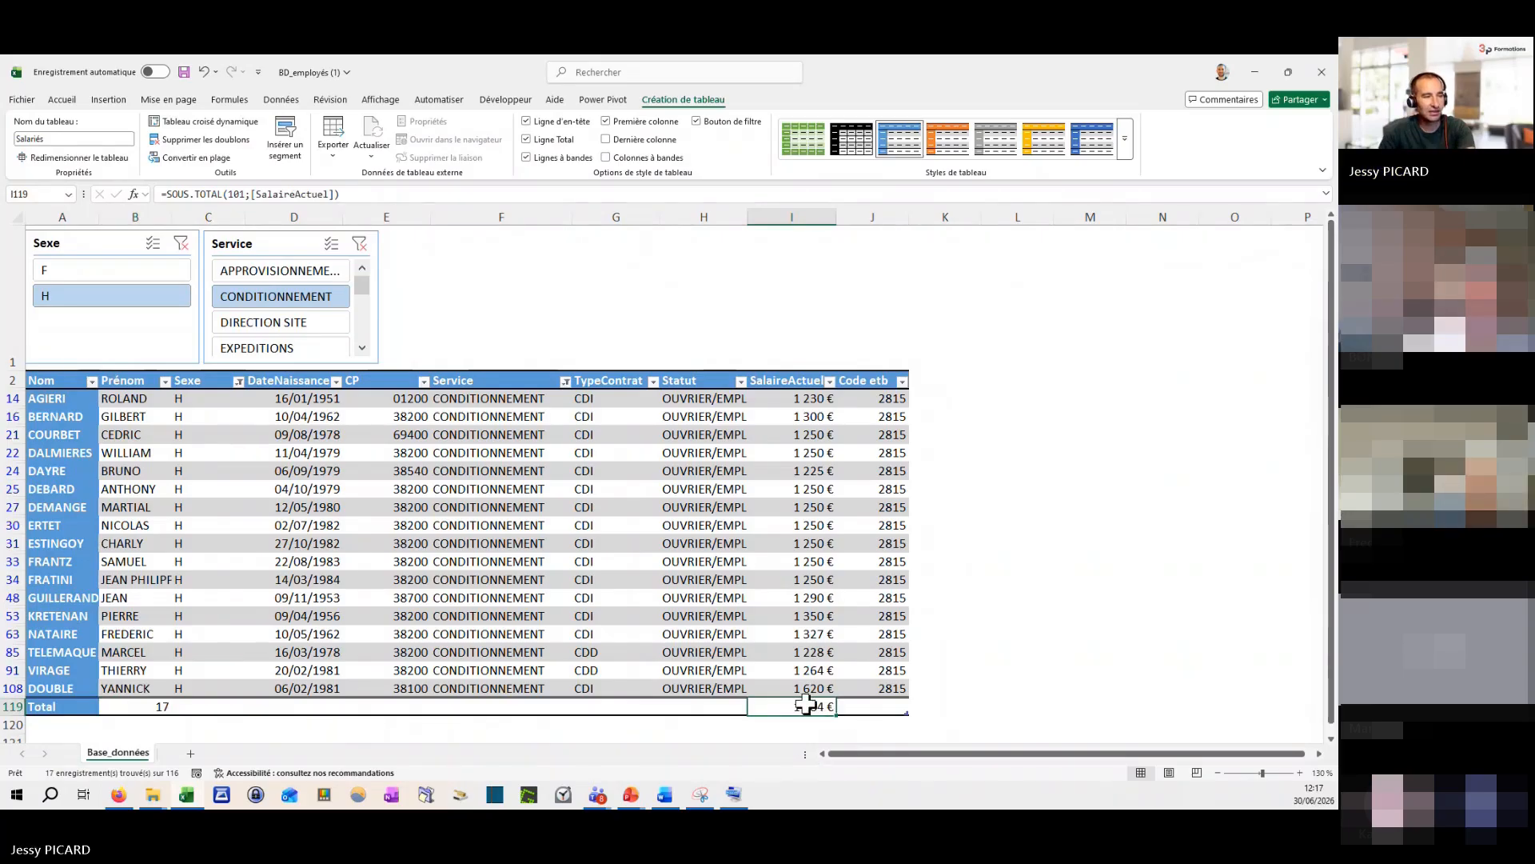
# Step: Set the total row's SalaireActuel cell to the Max. function
pyautogui.scroll(-3, 960, 591)
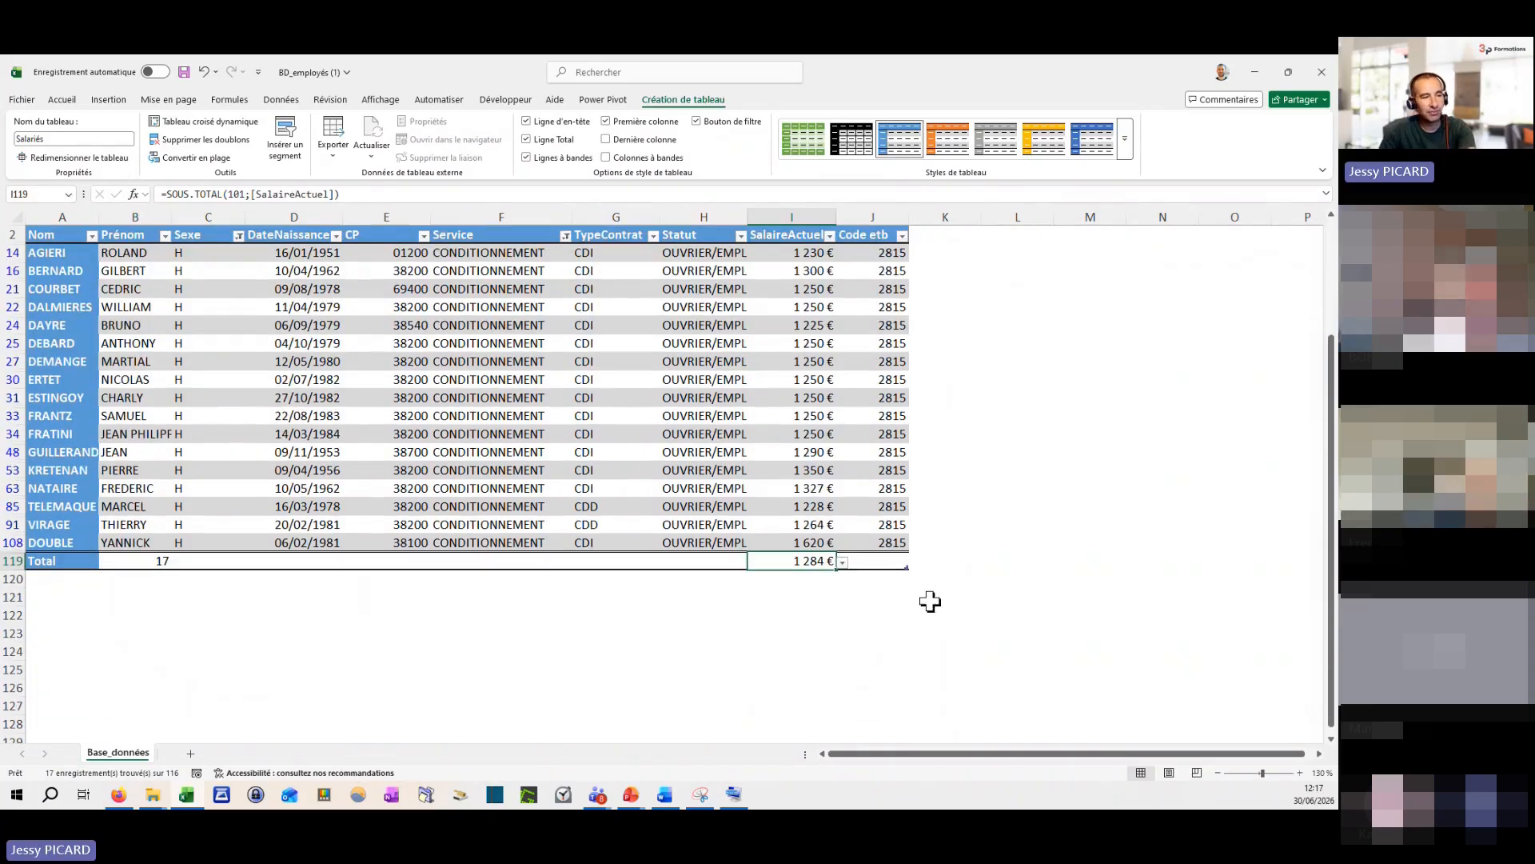
pyautogui.click(842, 563)
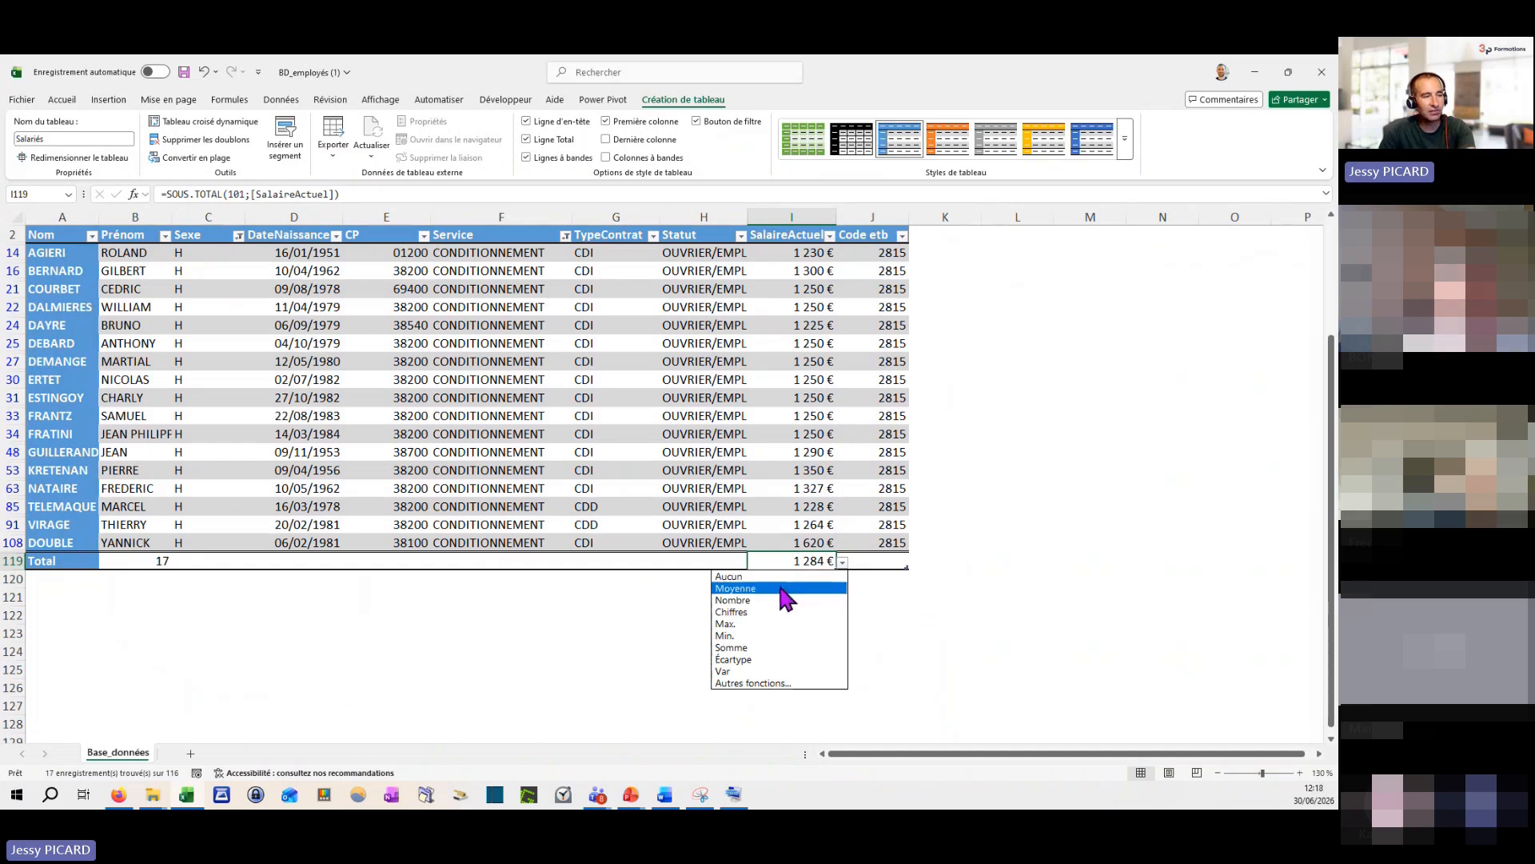
pyautogui.click(776, 625)
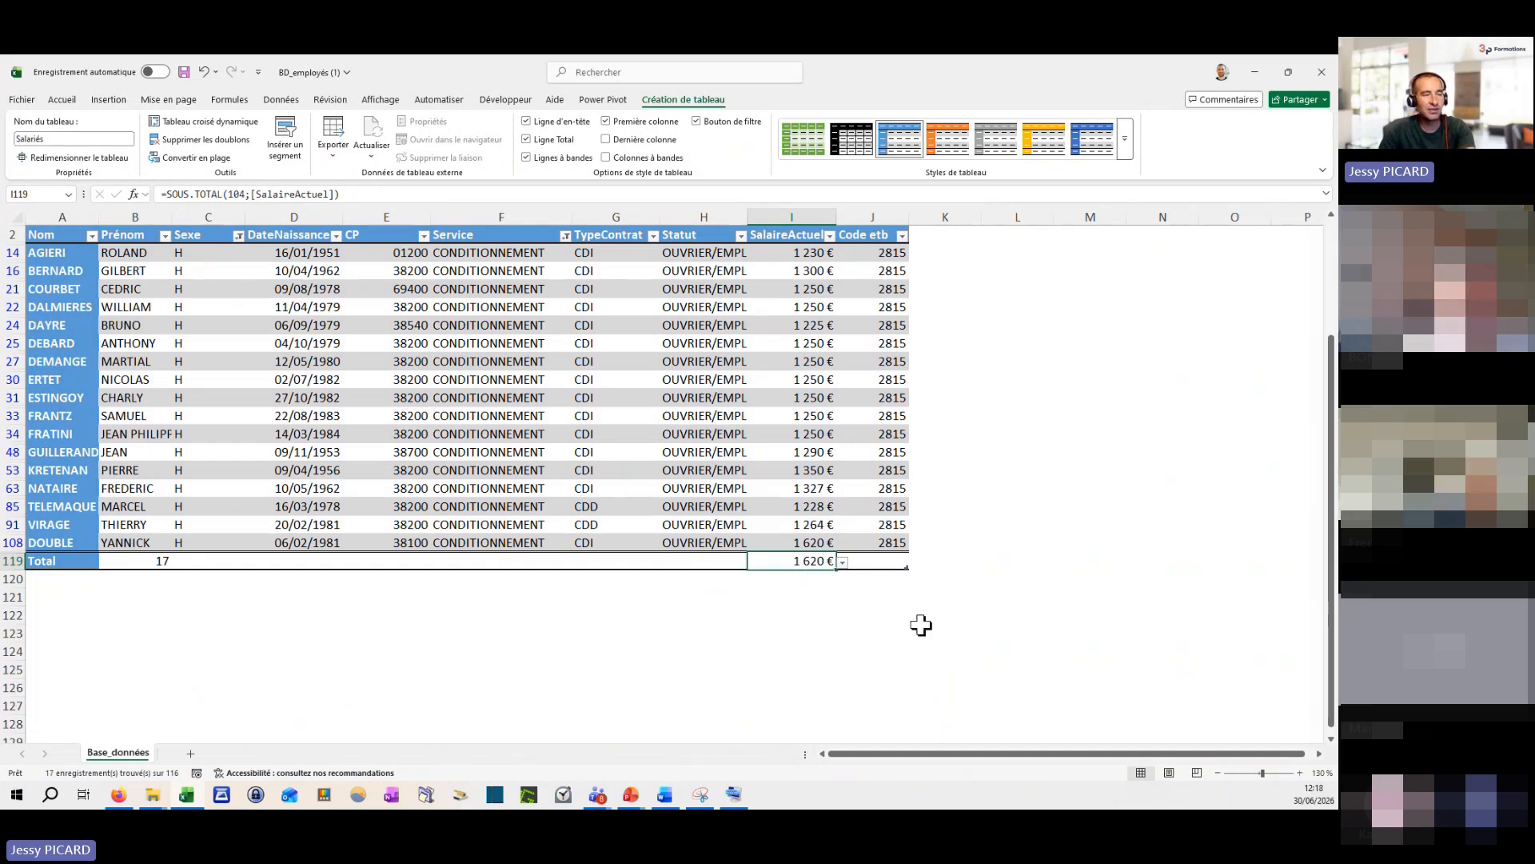
# Step: Filter the table to F in the Sexe slicer and check the SalaireActuel total at the end of the table
pyautogui.scroll(5, 946, 637)
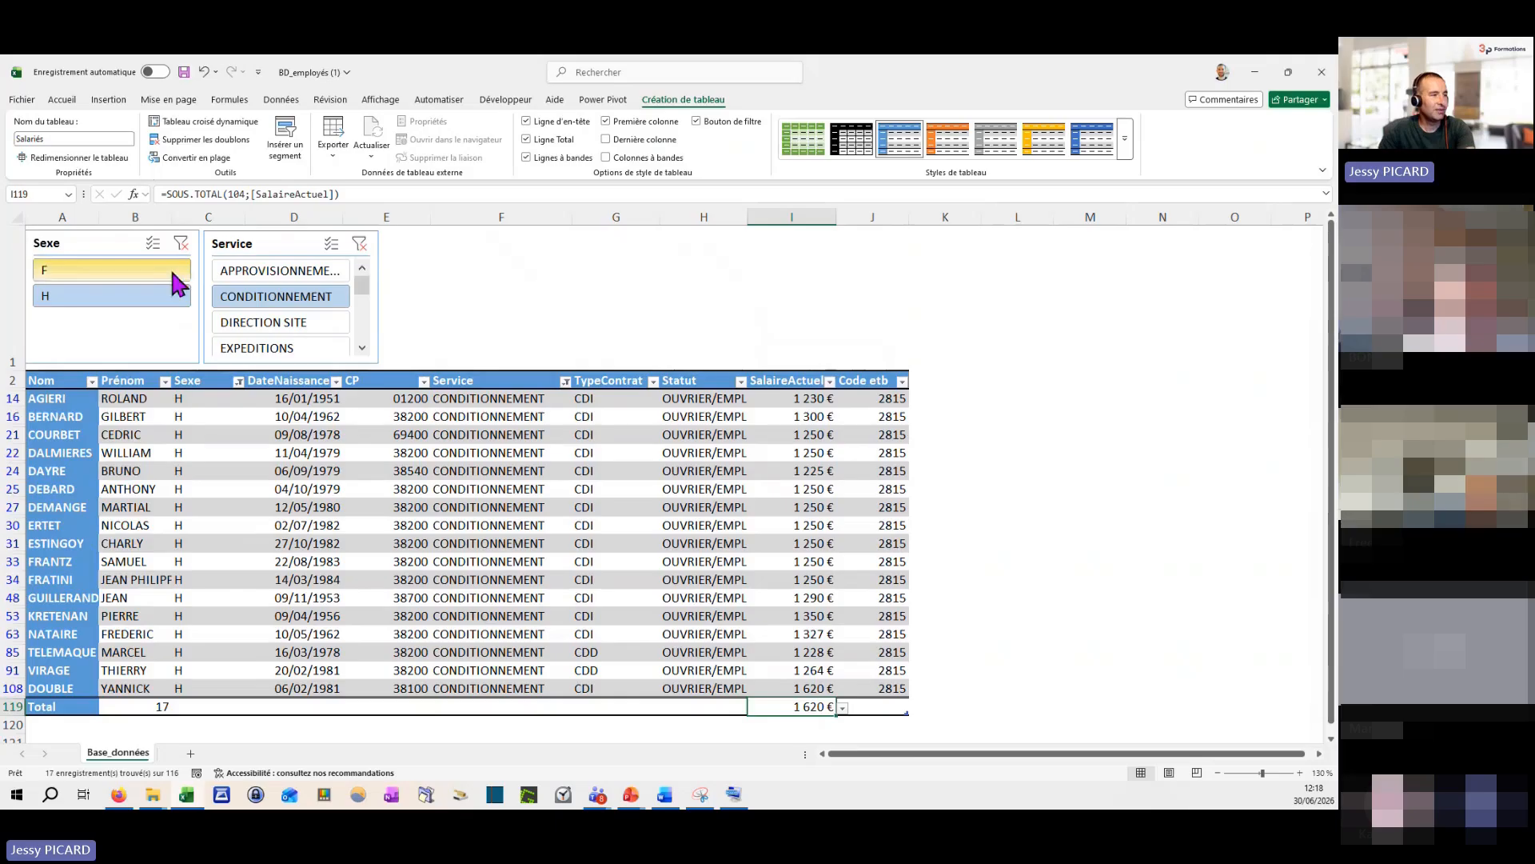
pyautogui.click(171, 272)
pyautogui.middleClick(832, 579)
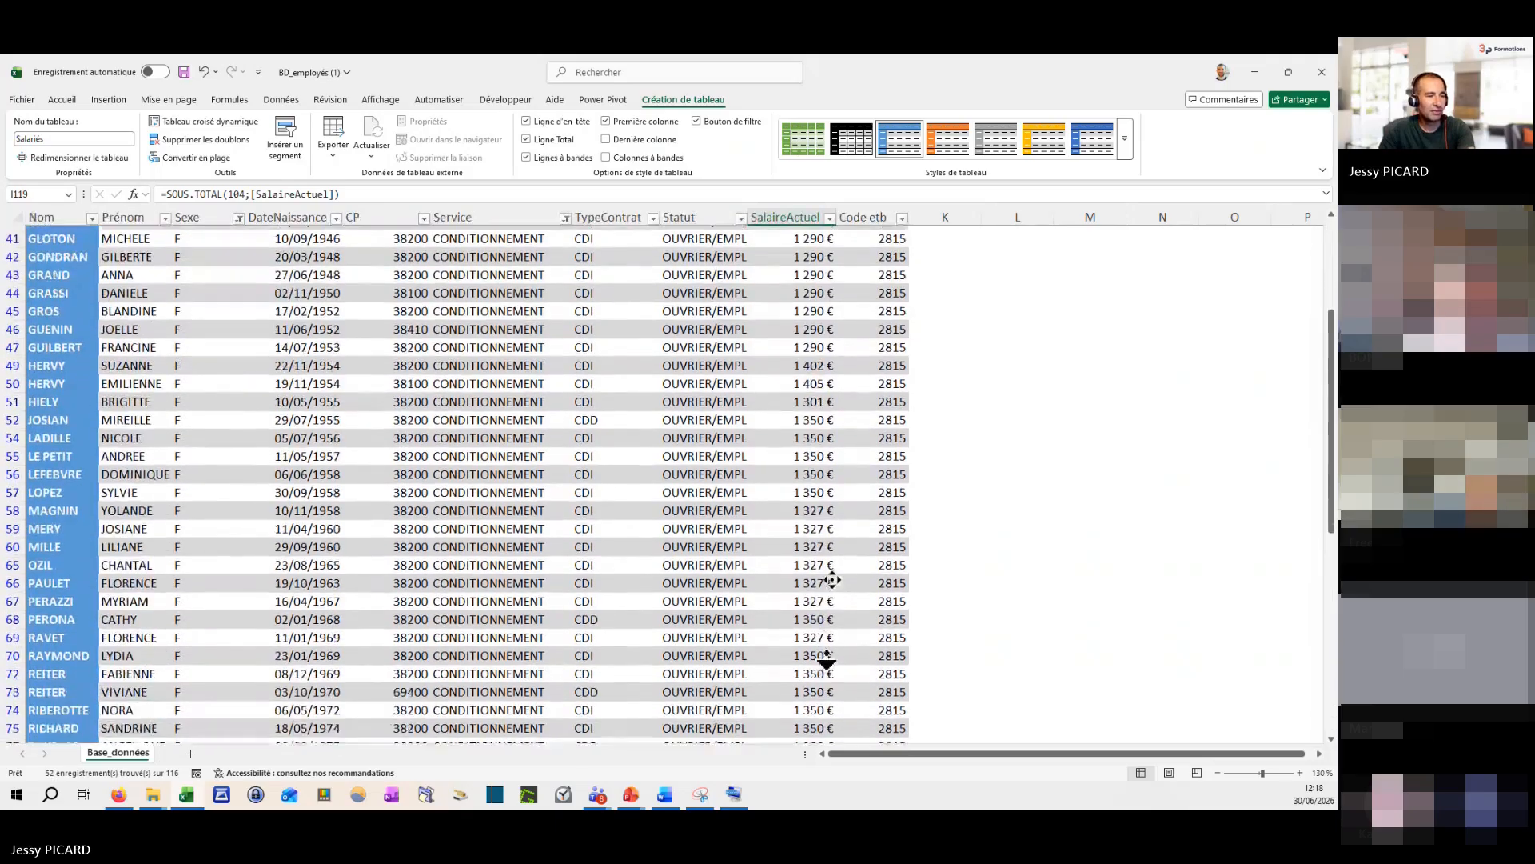
pyautogui.click(827, 650)
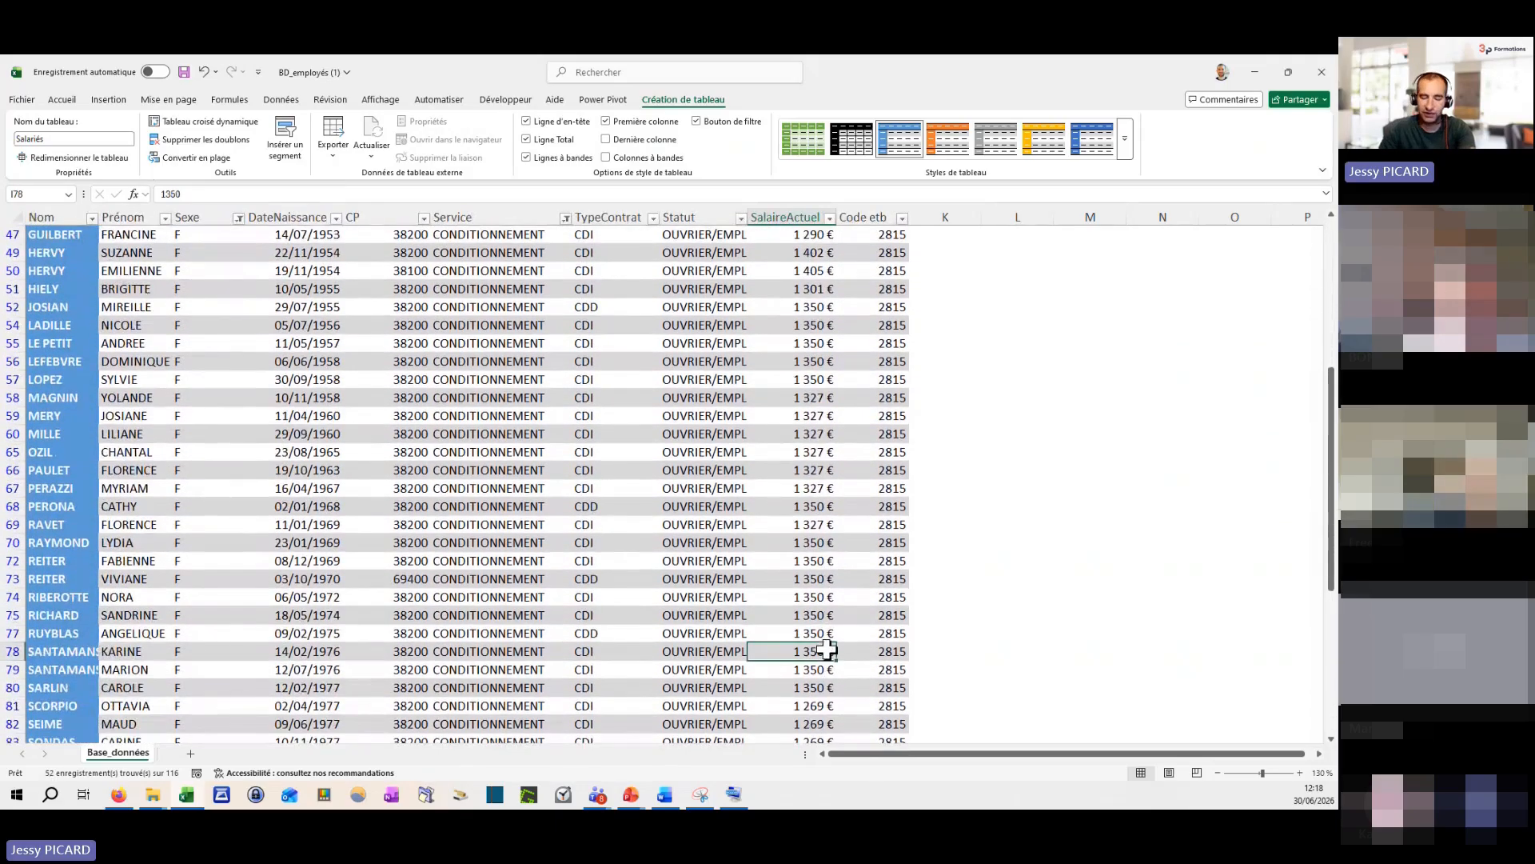
pyautogui.hotkey('ctrl', 'Down')
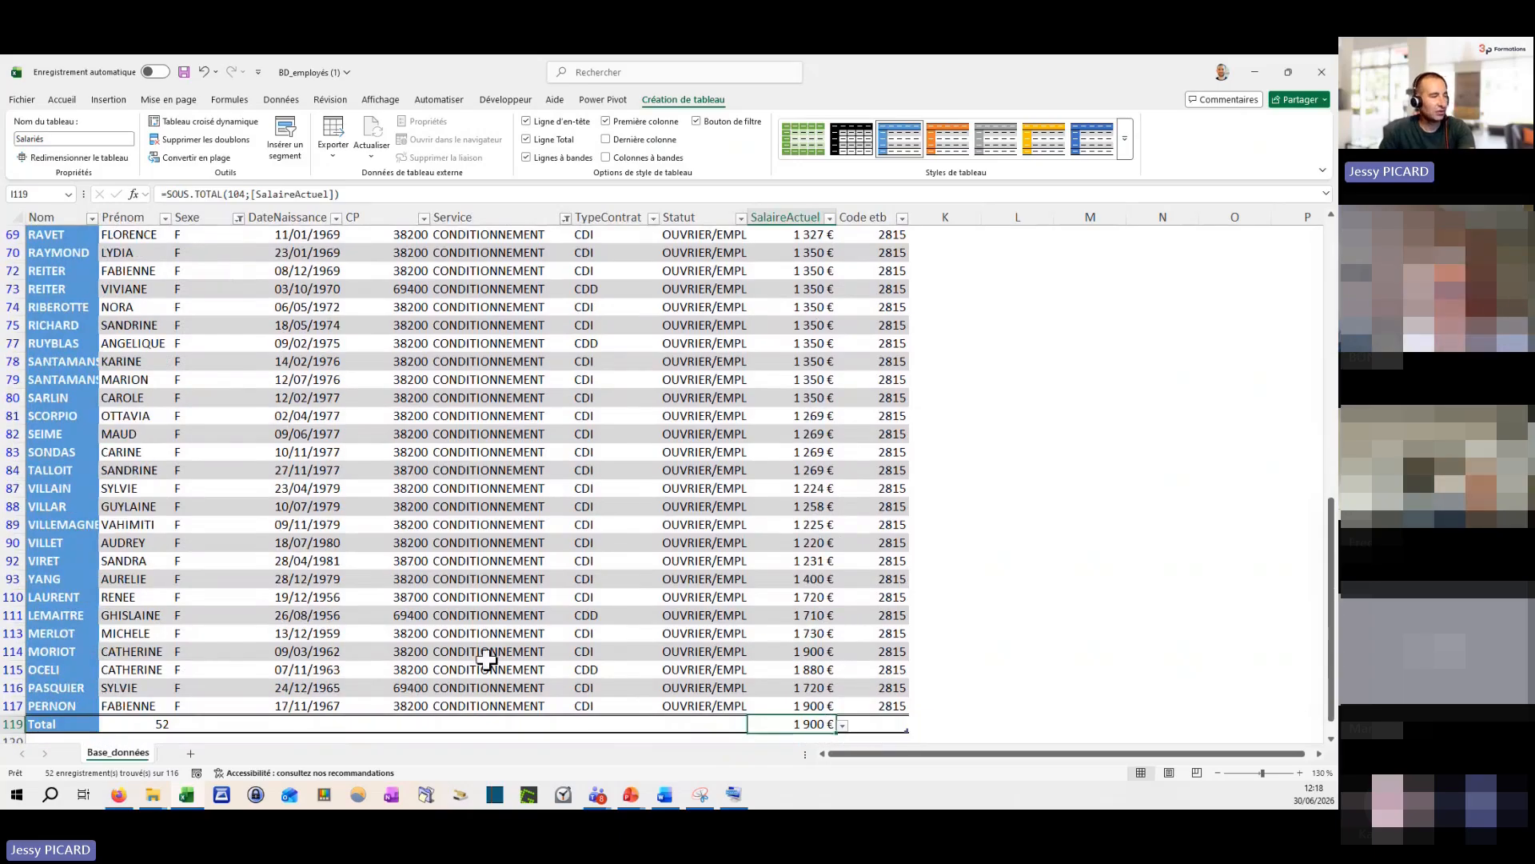
# Step: Clear the total row's Prénom and SalaireActuel cells, and set the SalaireActuel total back to Moyenne
pyautogui.click(160, 724)
pyautogui.press('Delete')
pyautogui.click(791, 726)
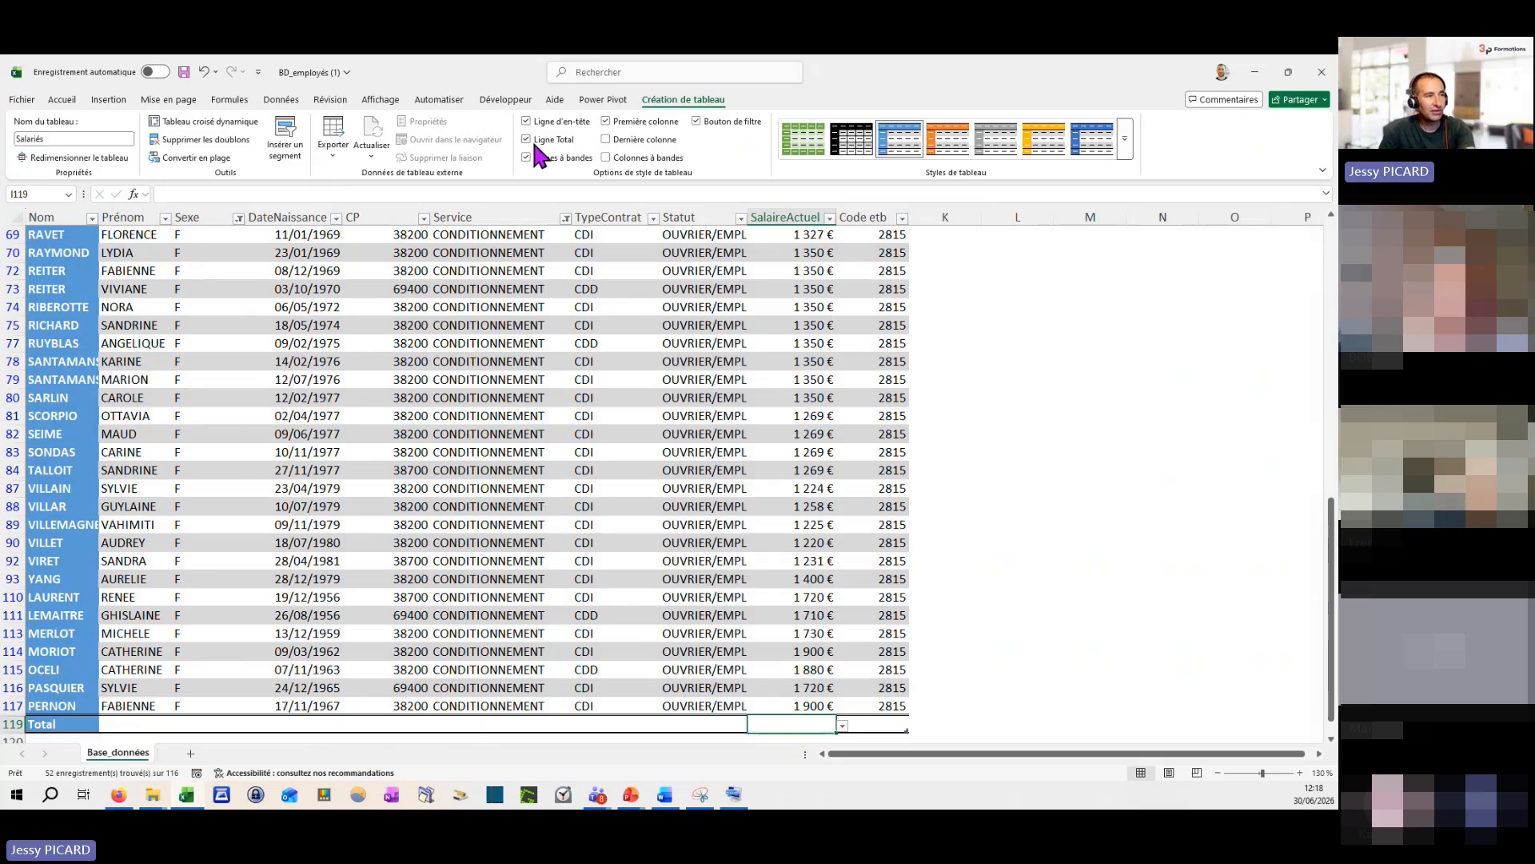
pyautogui.click(843, 727)
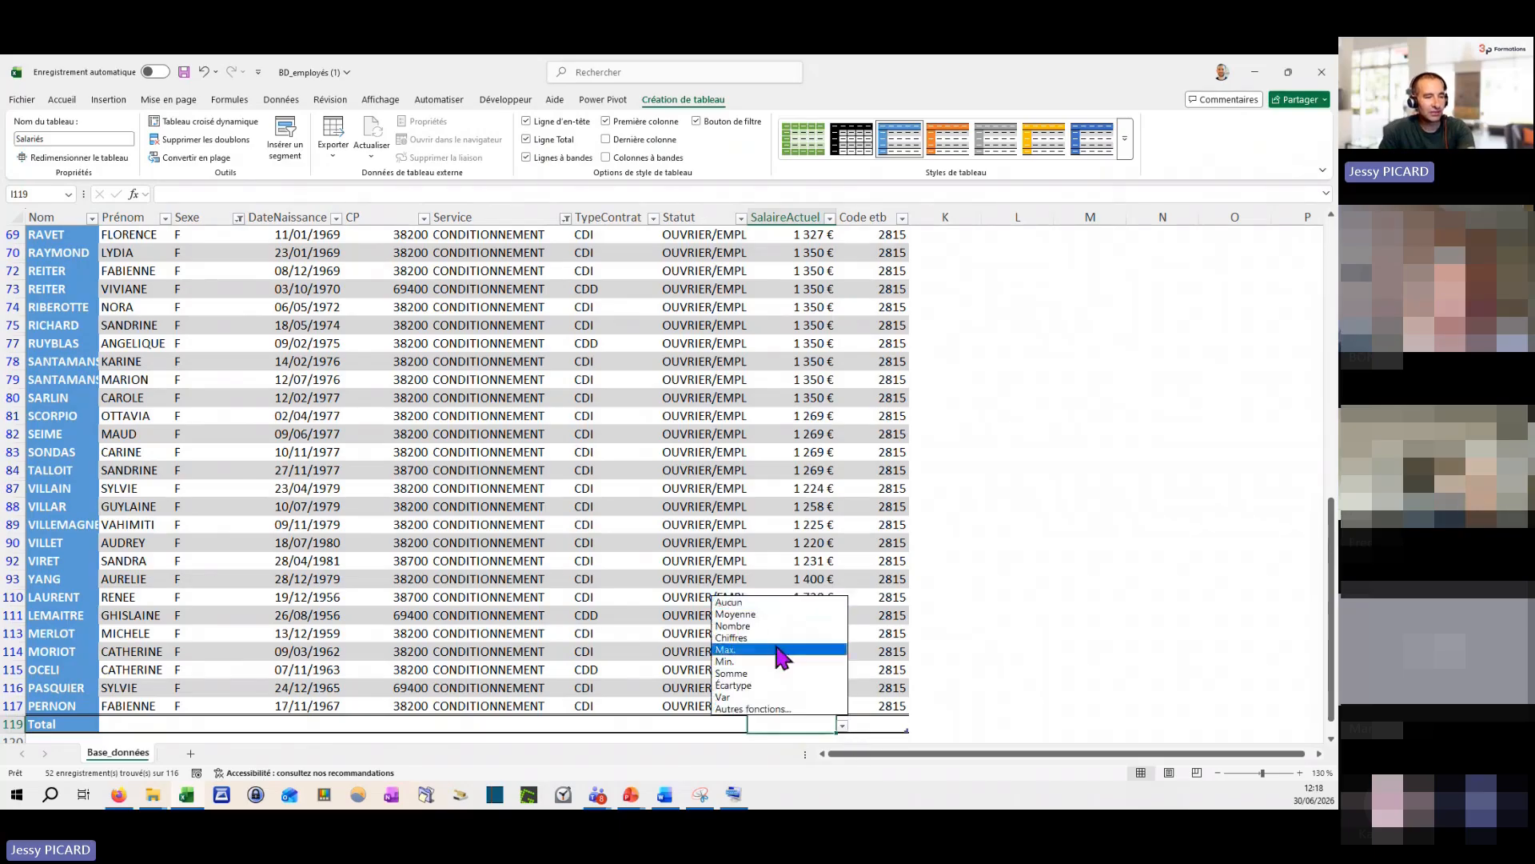
pyautogui.click(779, 620)
# Step: Switch the table's Ligne Total off and on repeatedly to check the total row, leaving it off
pyautogui.click(540, 139)
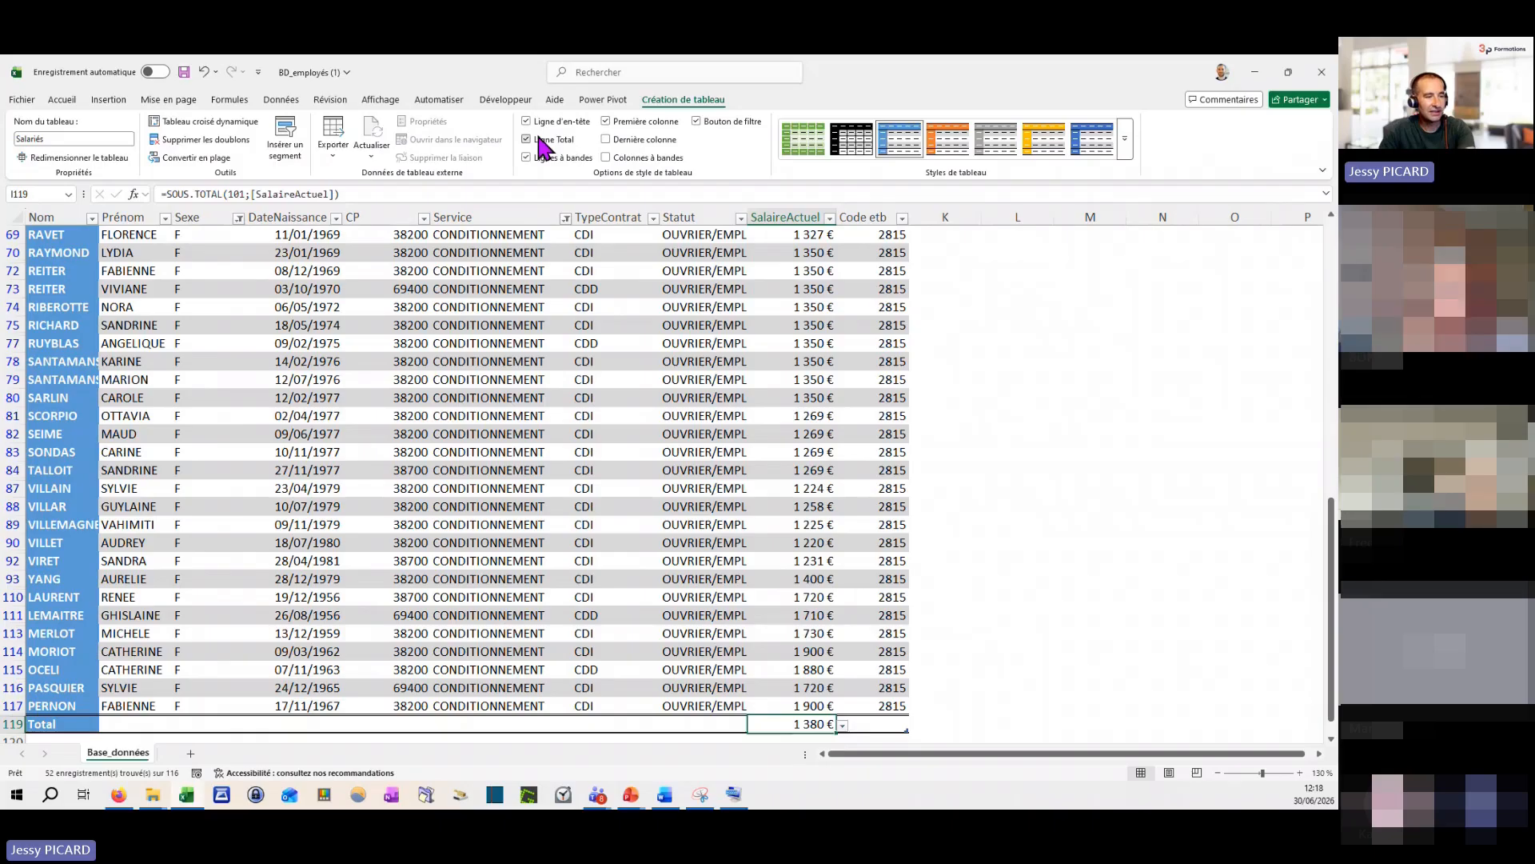
pyautogui.click(526, 140)
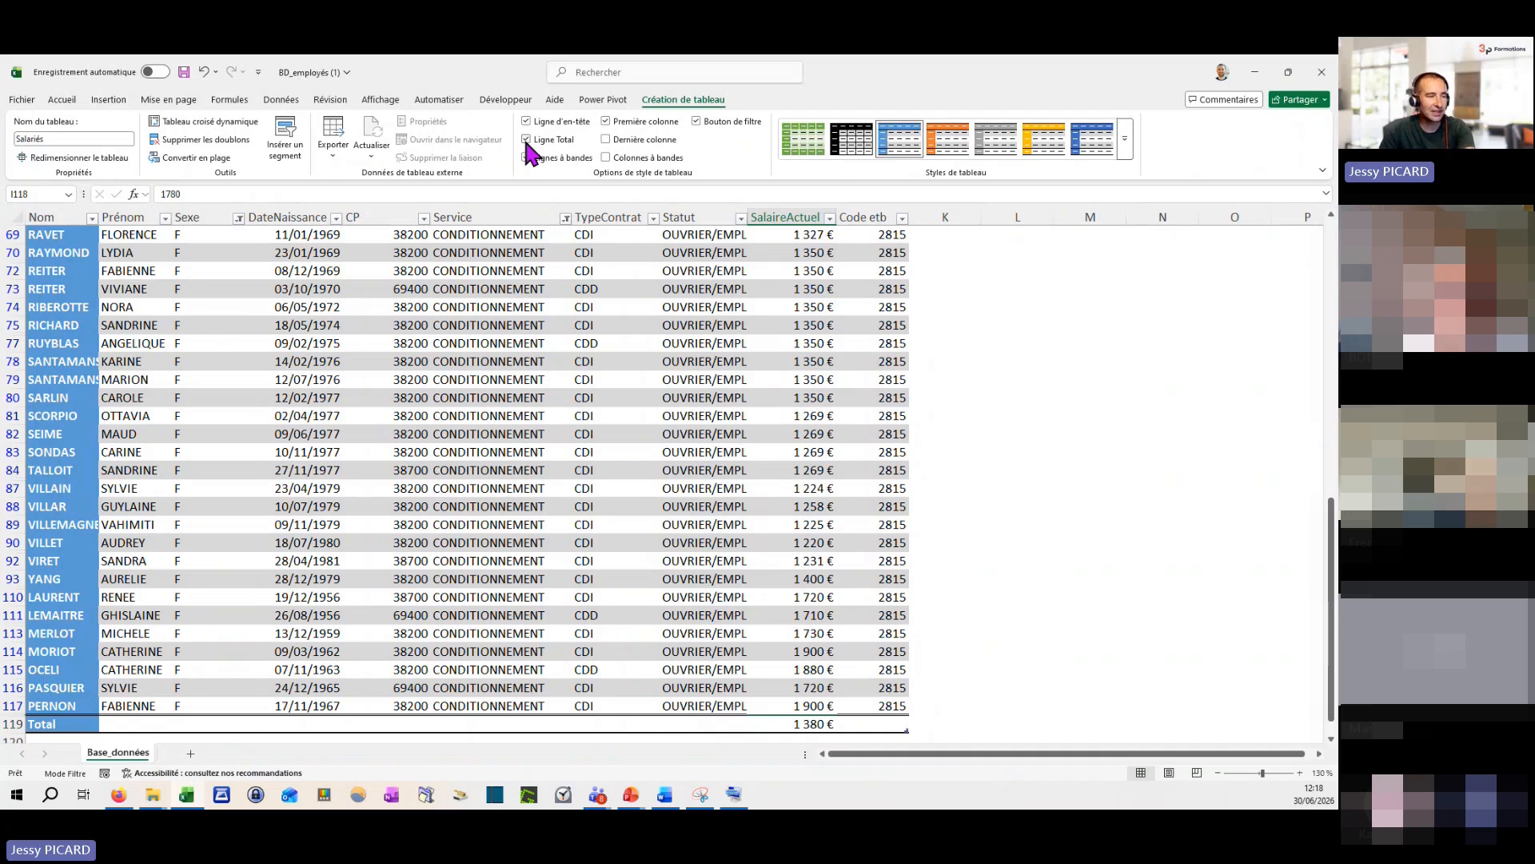
pyautogui.click(526, 140)
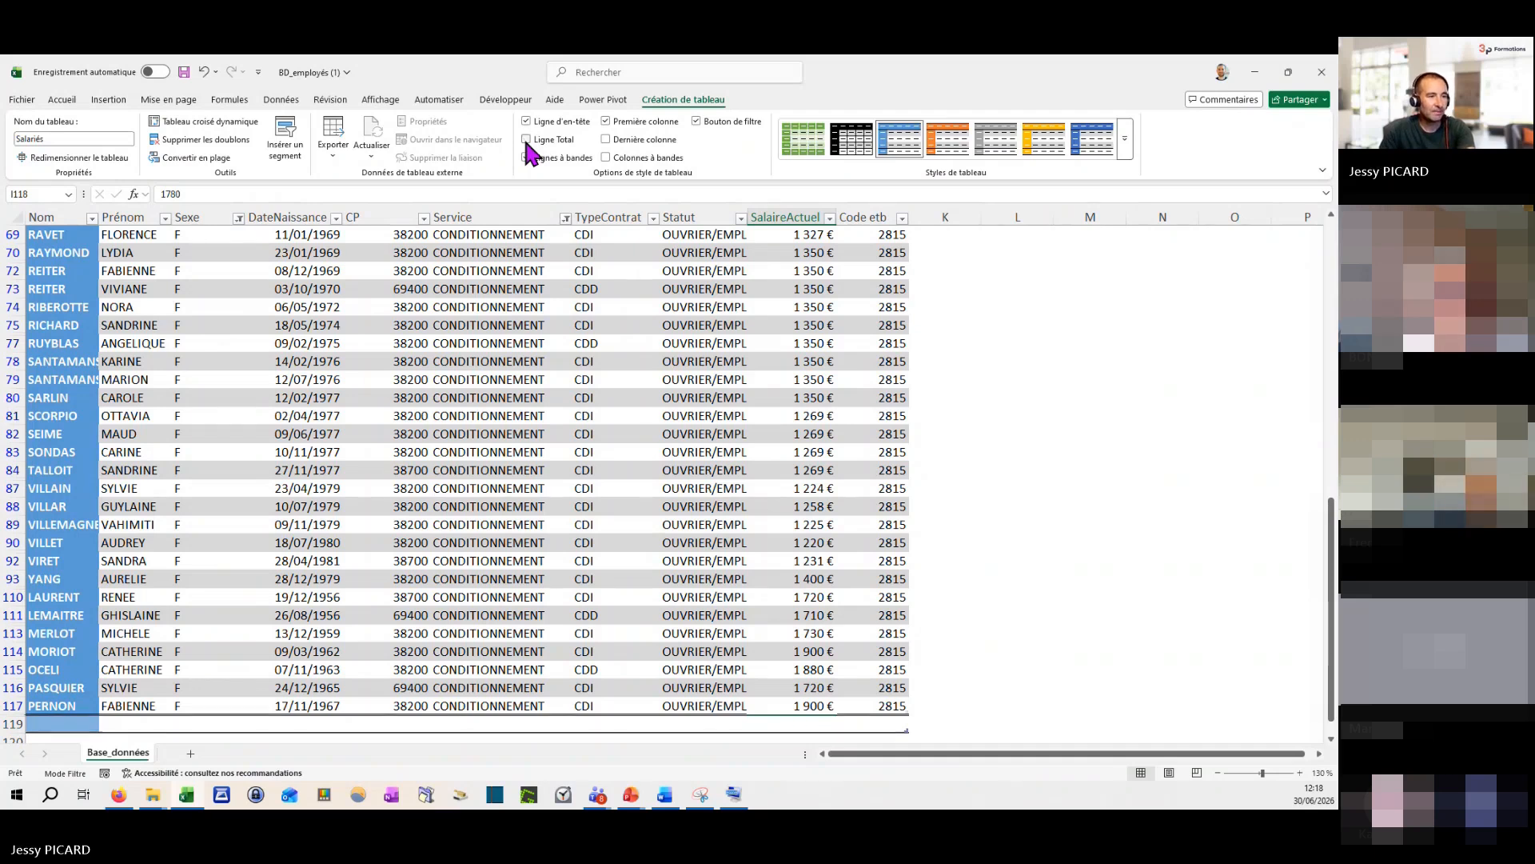
pyautogui.click(526, 141)
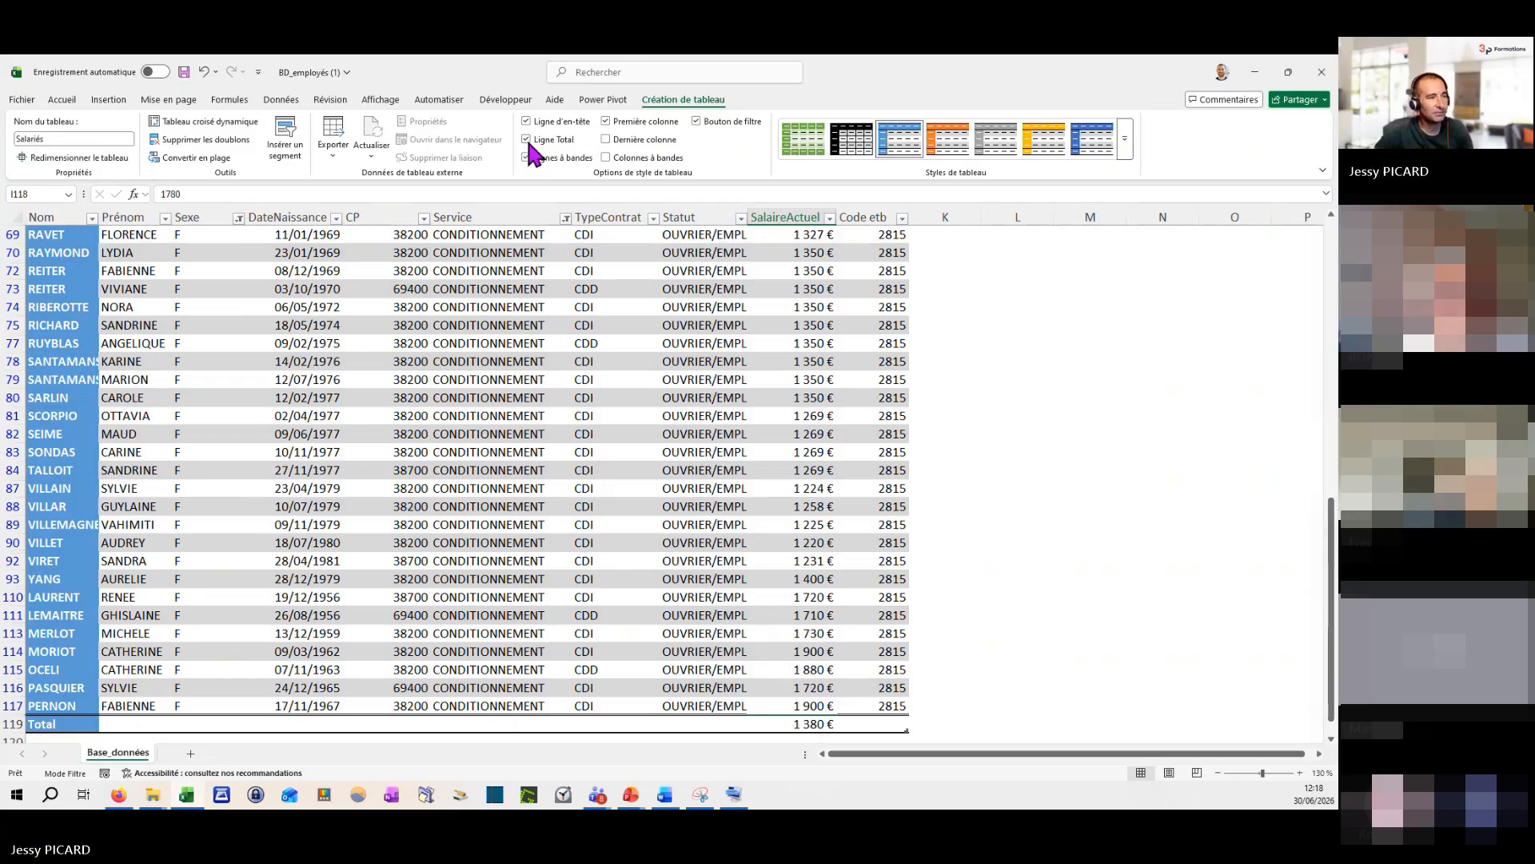
pyautogui.click(527, 139)
# Step: Enter =SOMME(I38:I117) in cell I1 above the SalaireActuel column and reselect that cell
pyautogui.scroll(8, 908, 627)
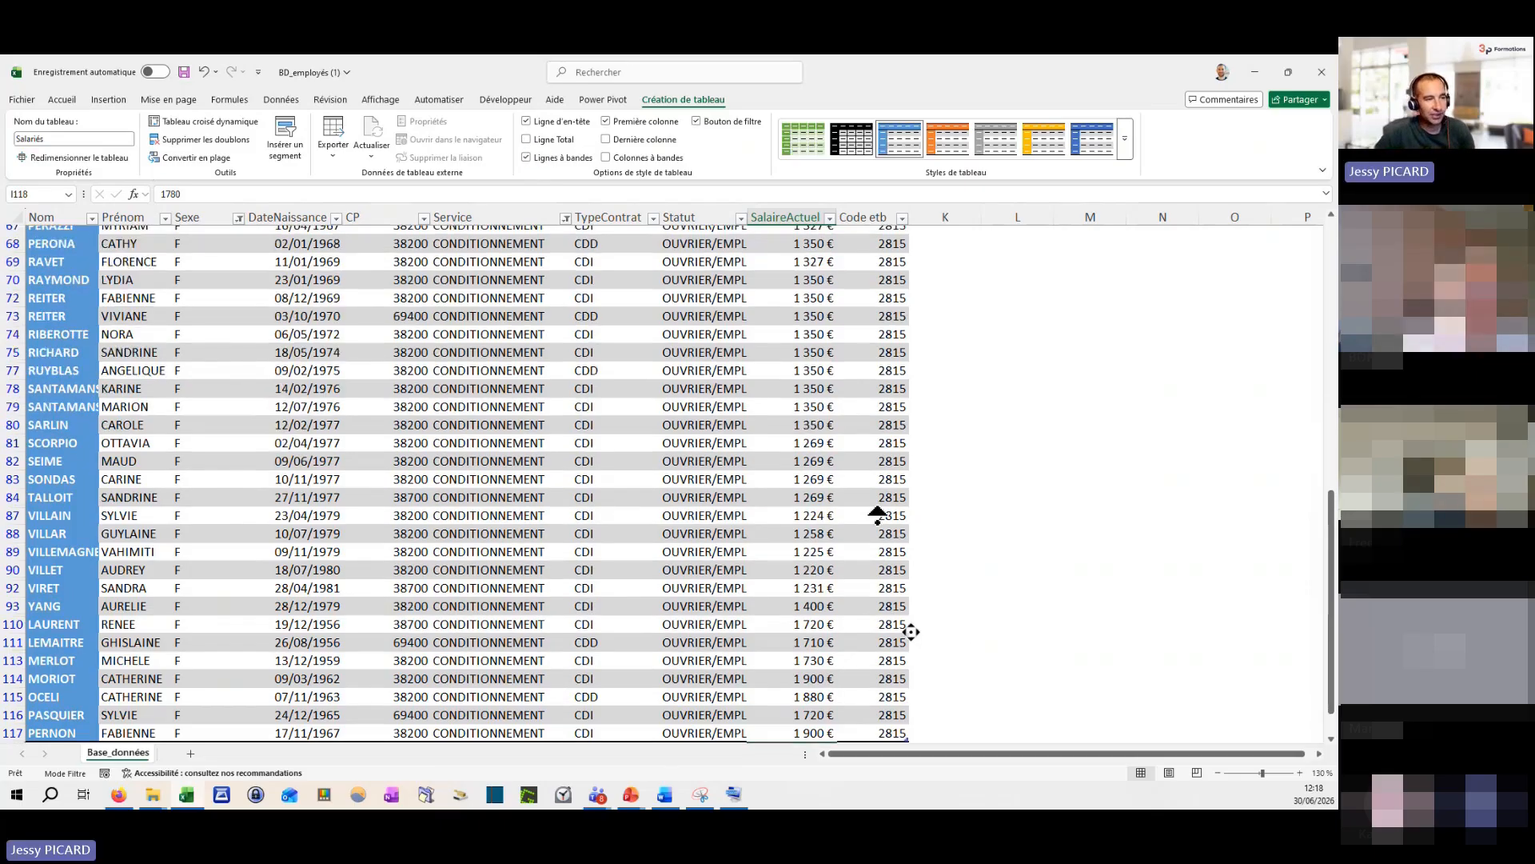
pyautogui.click(825, 358)
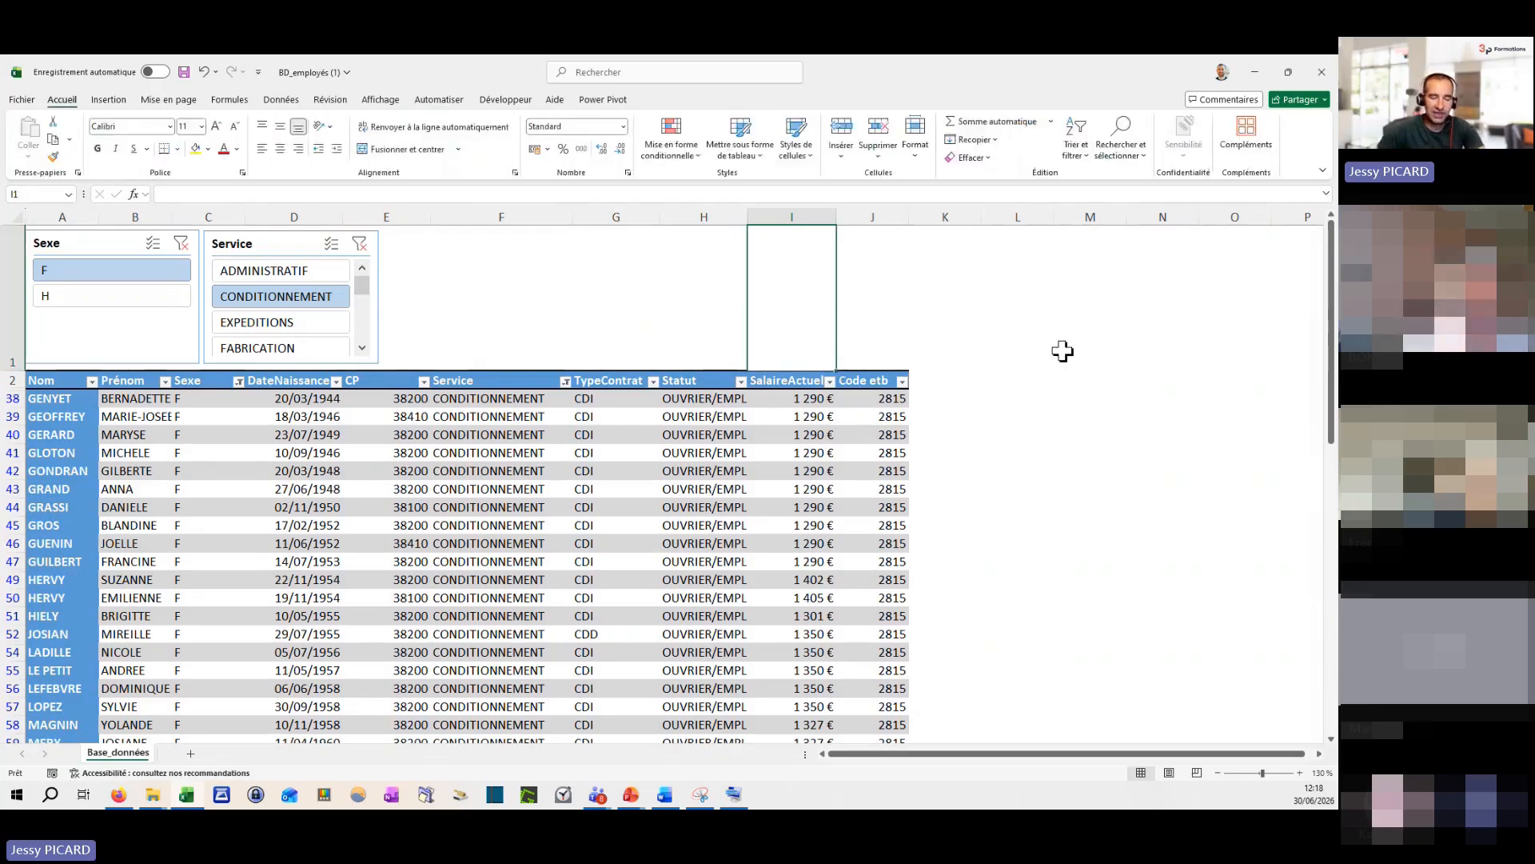
pyautogui.write('=SOMME(')
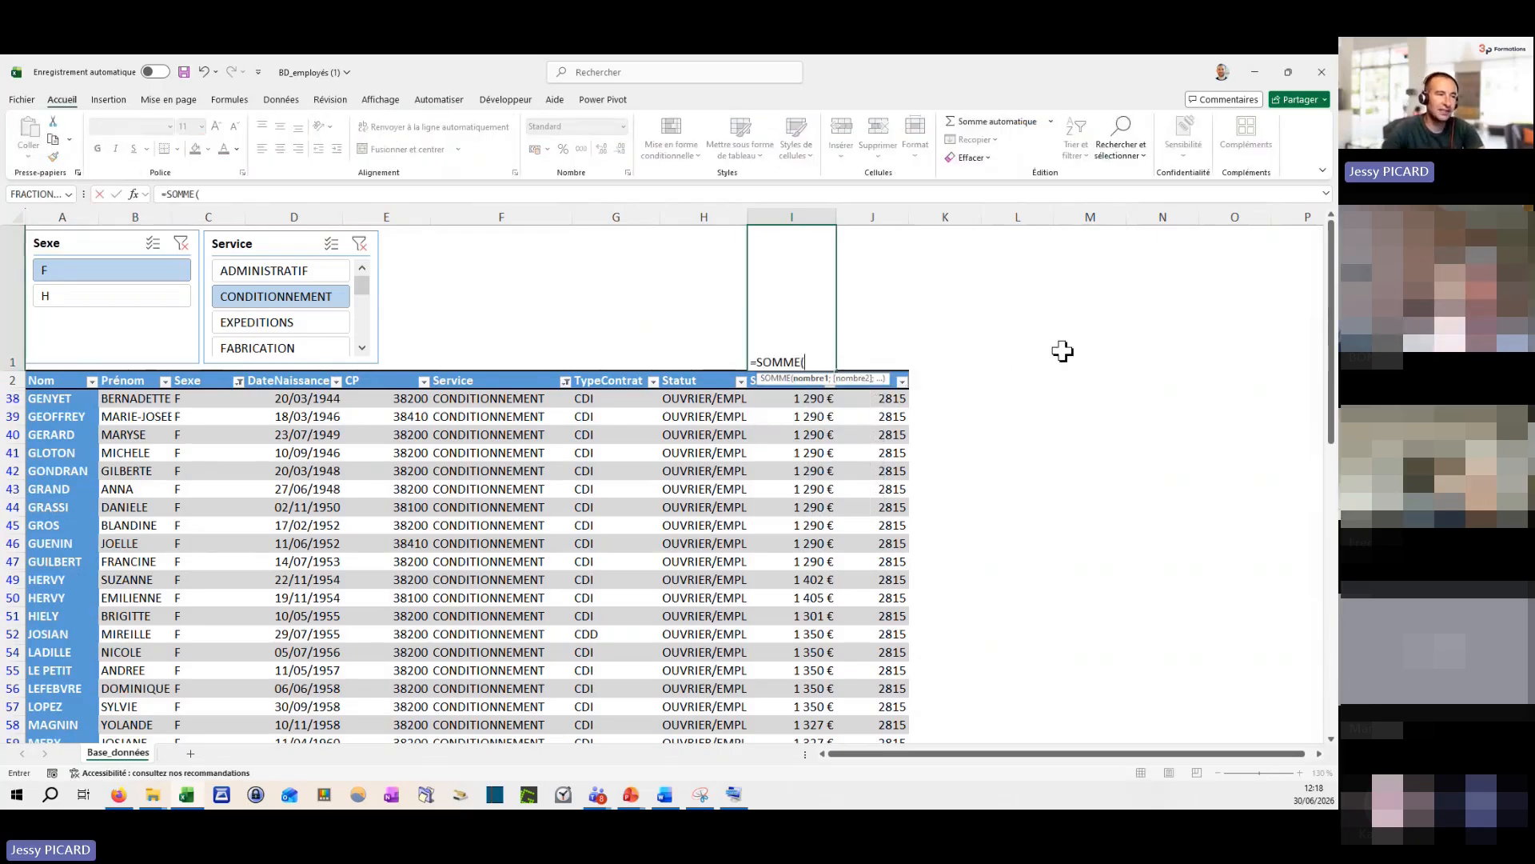
pyautogui.click(820, 404)
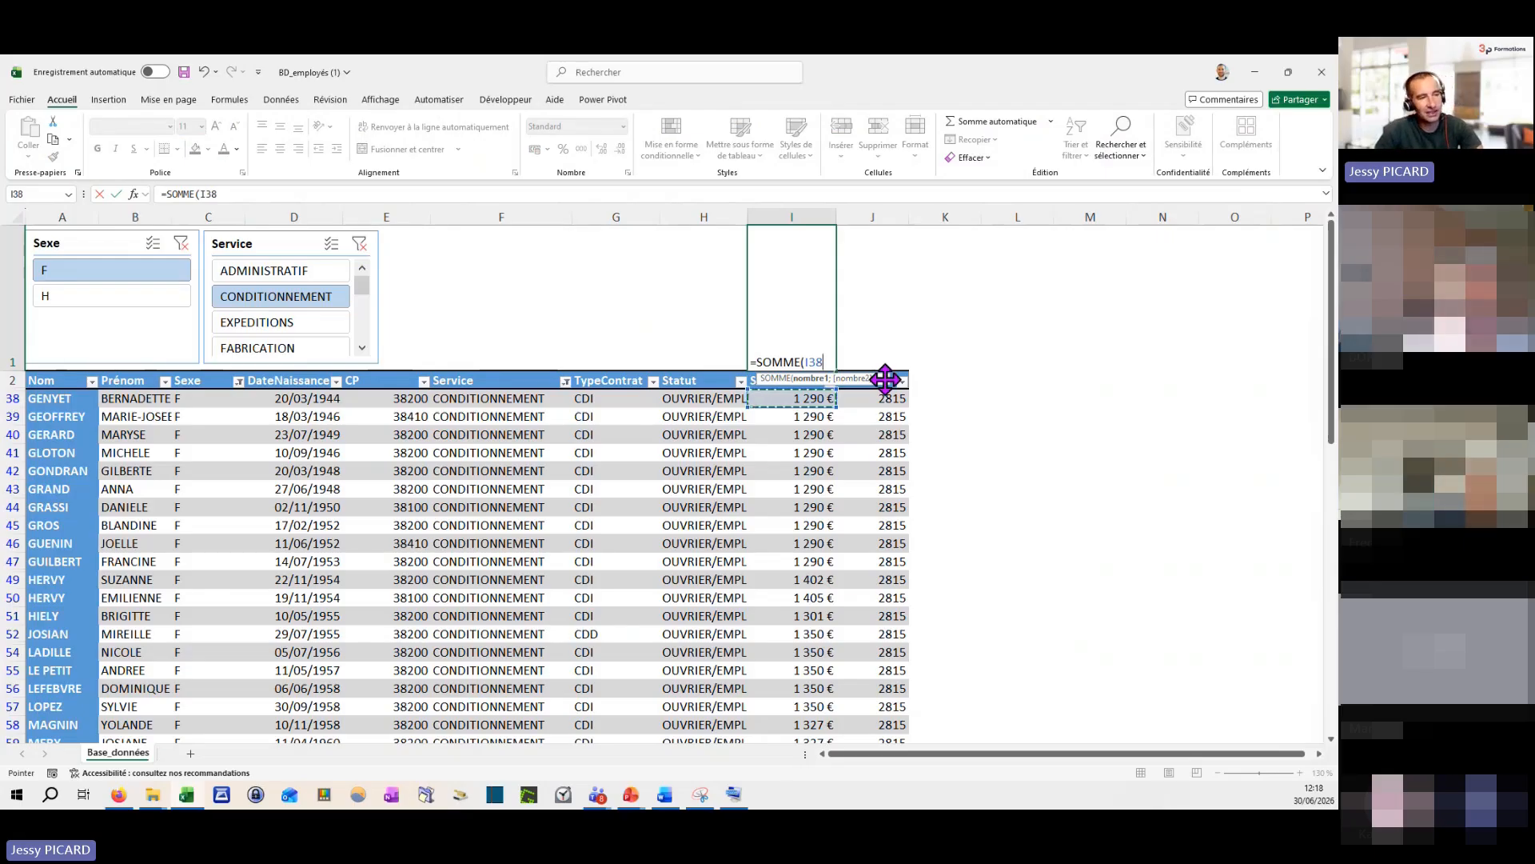
pyautogui.hotkey('ctrl', 'shift', 'Down')
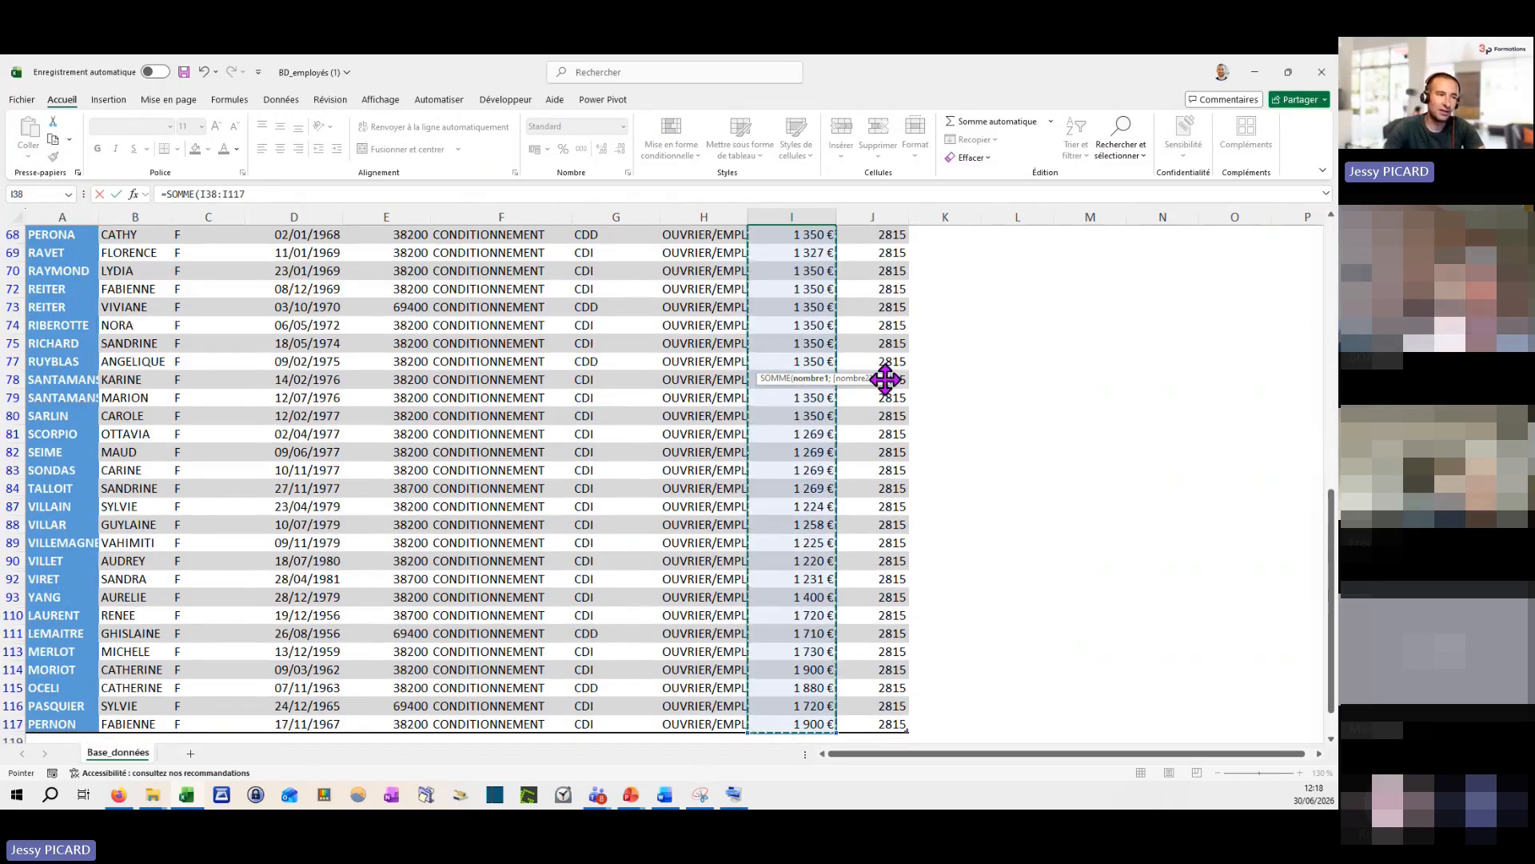
pyautogui.press('Return')
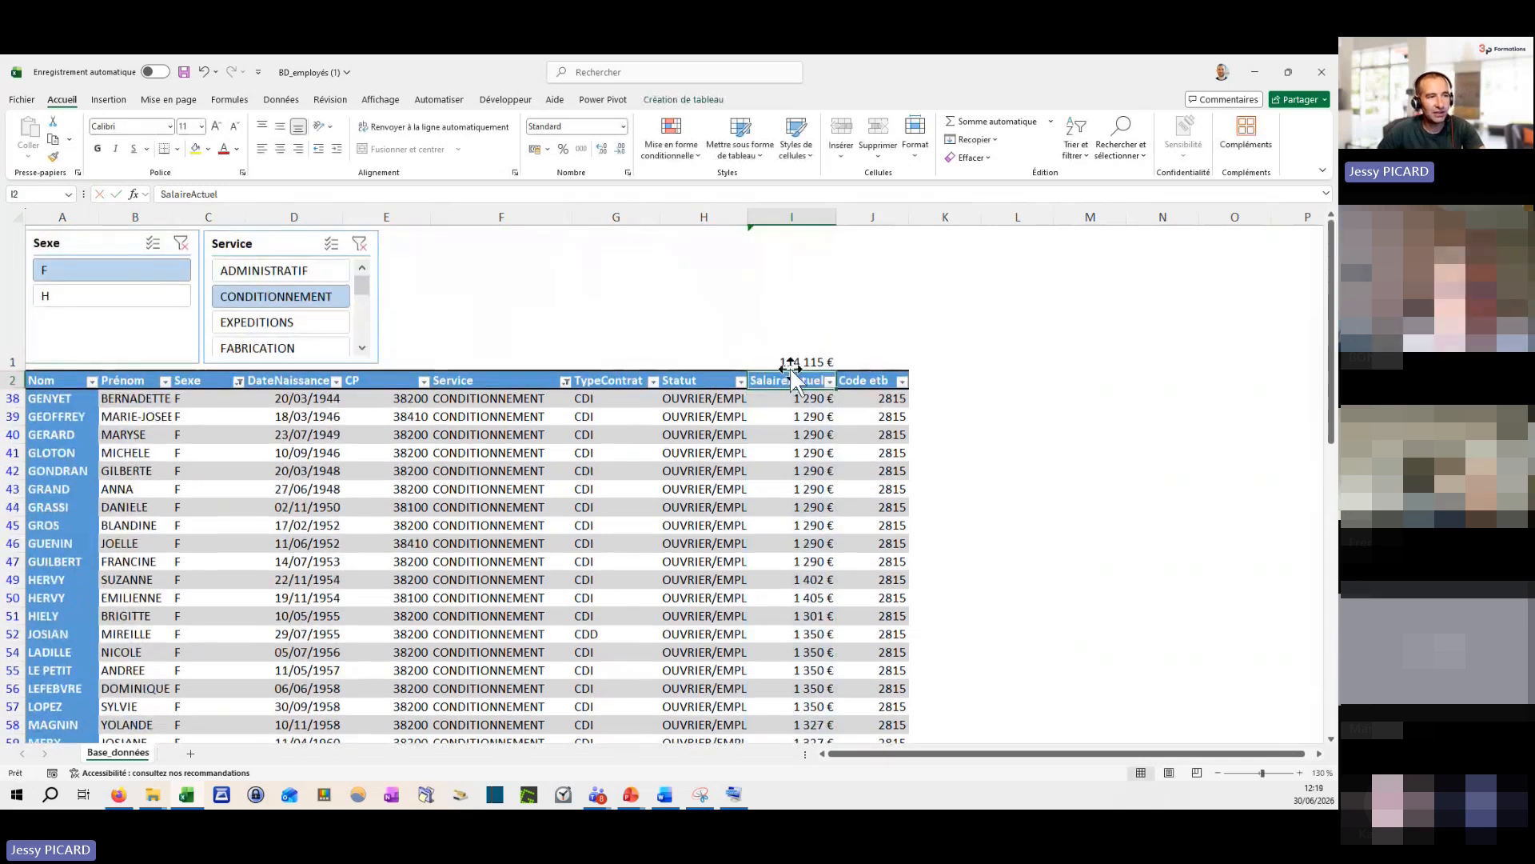
pyautogui.press('Up')
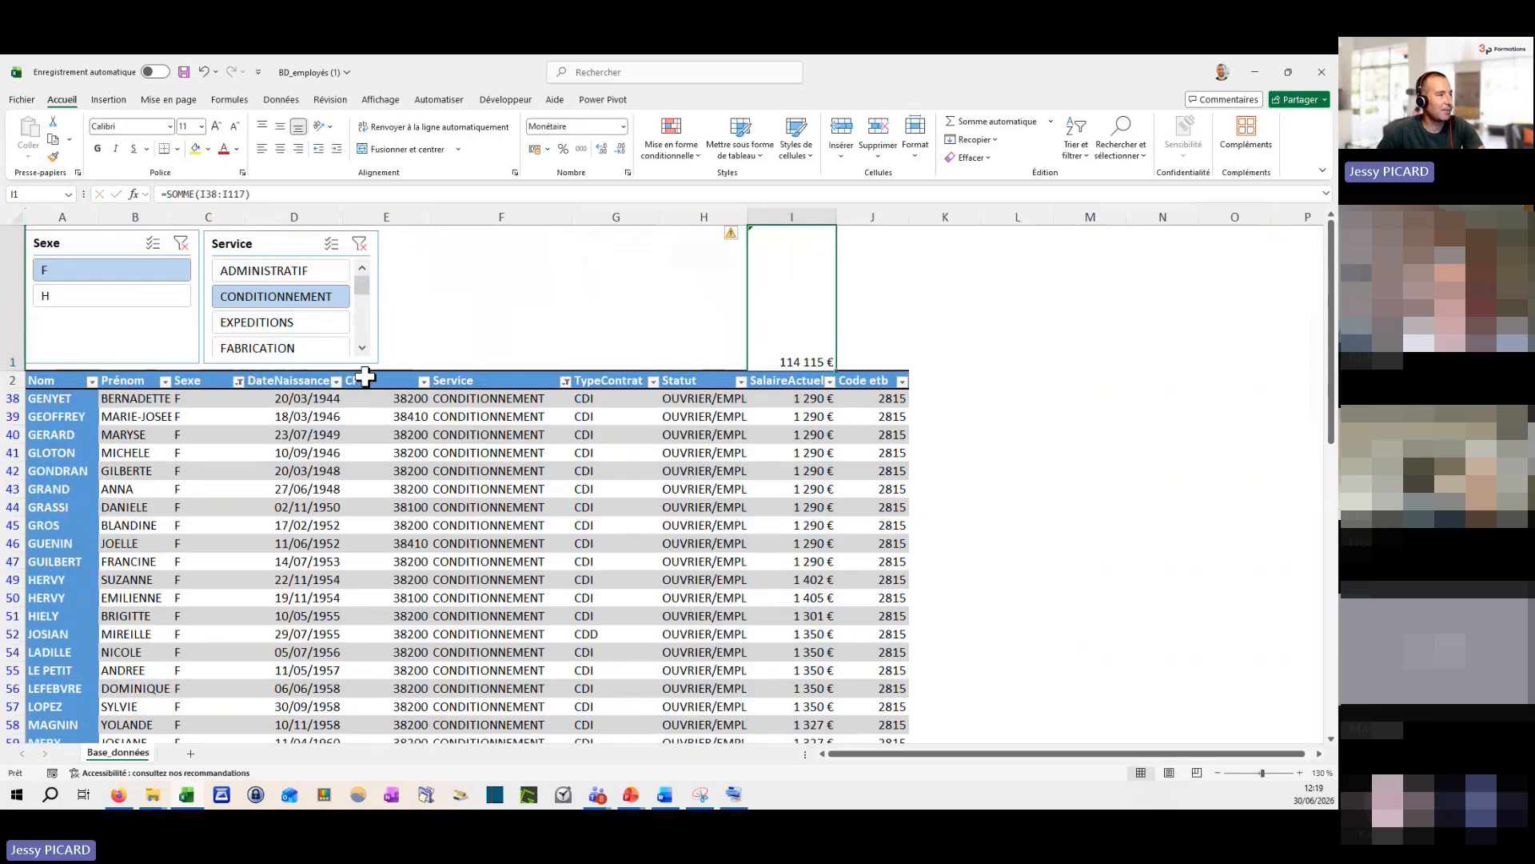
# Step: Clear the Sexe and Service slicer filters and change the formula in I1 to =SOMME(Salariés[SalaireActuel])
pyautogui.click(181, 243)
pyautogui.click(358, 243)
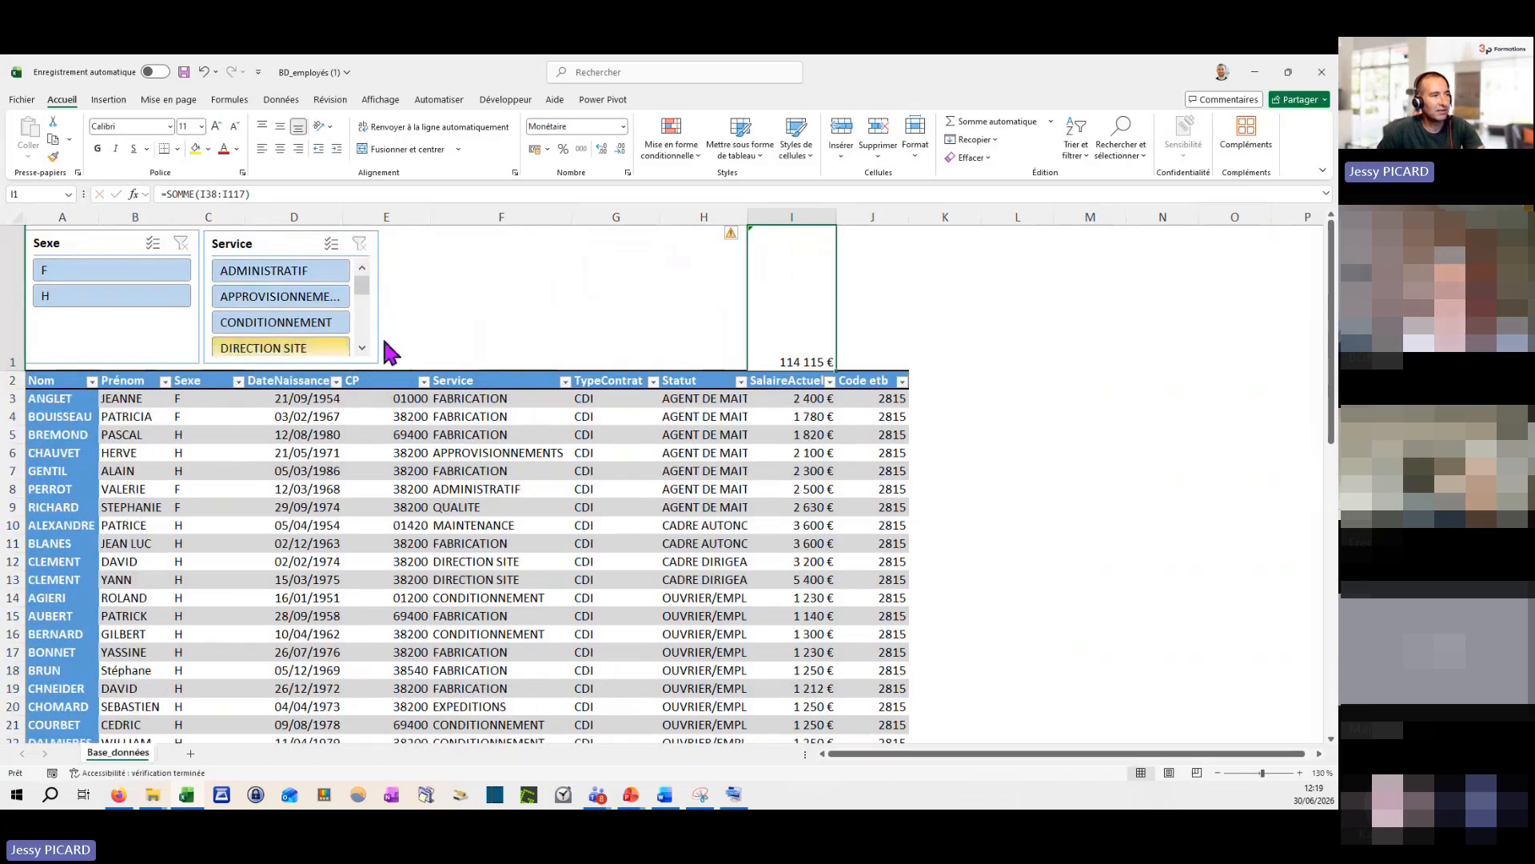
pyautogui.moveTo(244, 194); pyautogui.dragTo(209, 194)
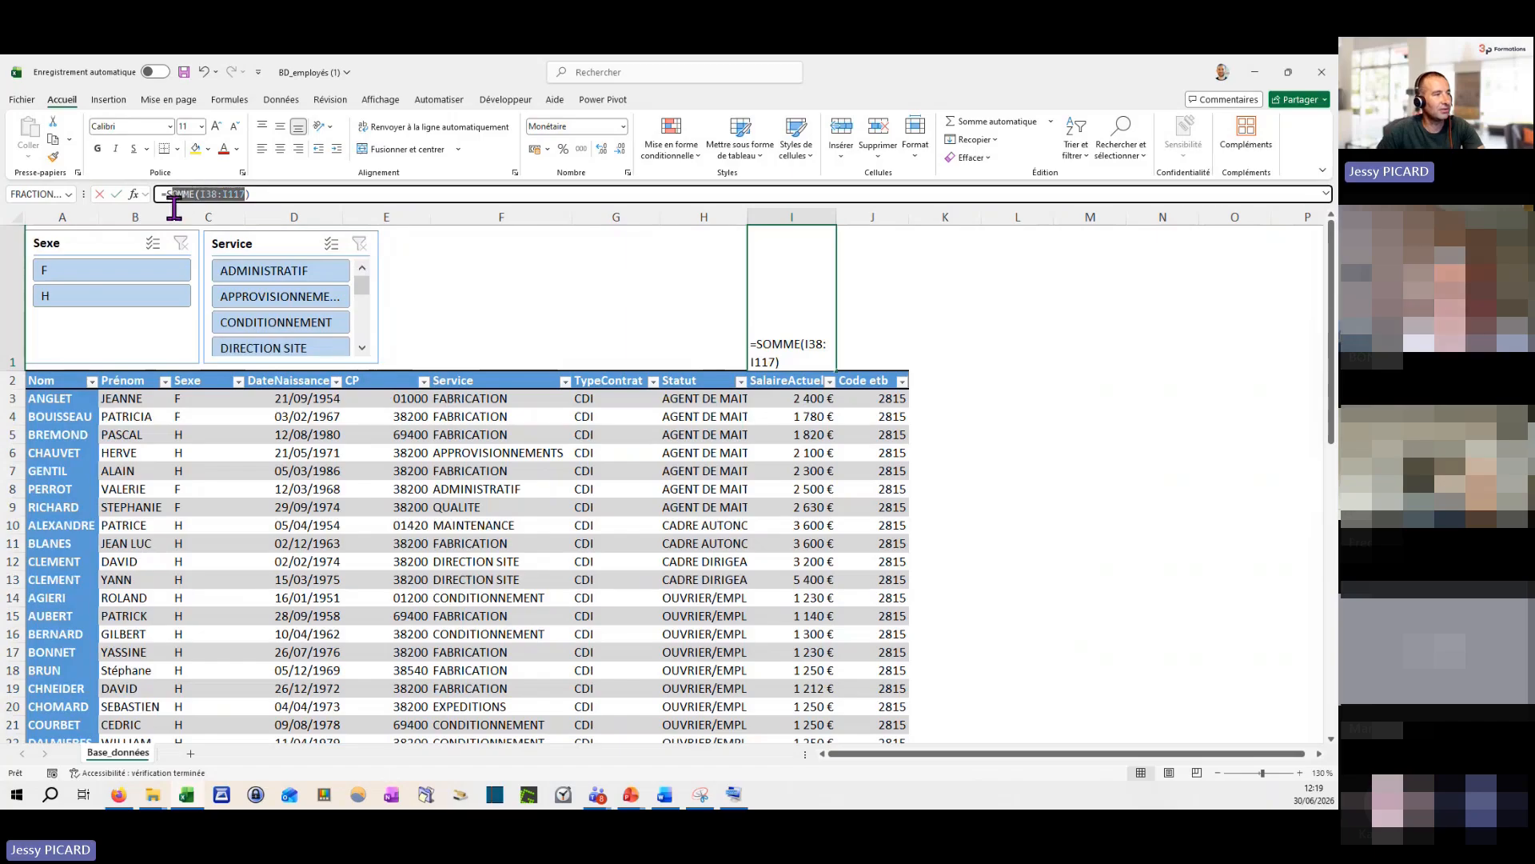
pyautogui.click(206, 190)
pyautogui.moveTo(200, 194); pyautogui.dragTo(243, 193)
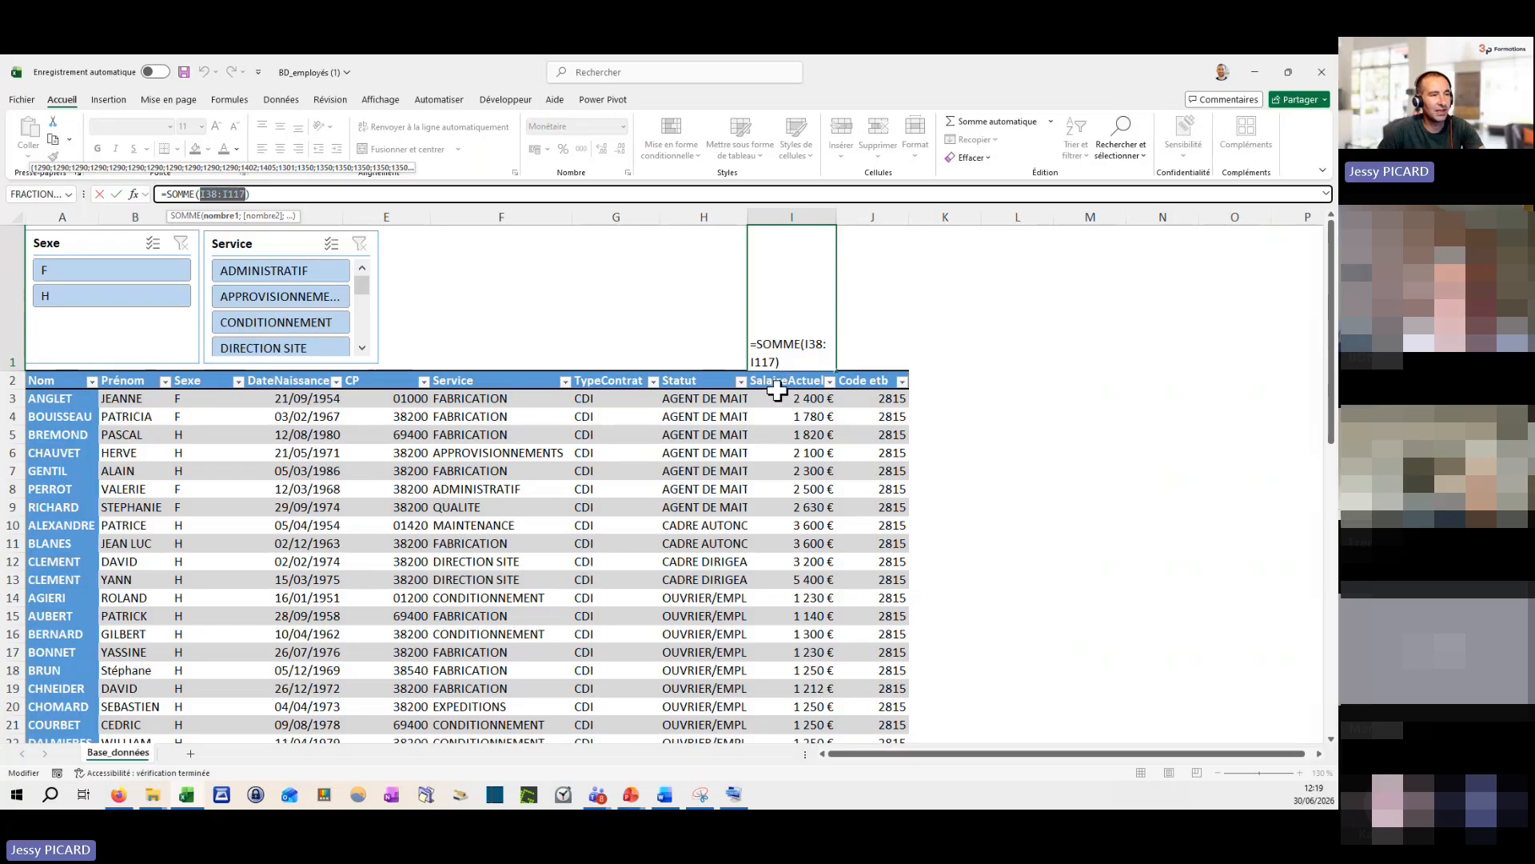
pyautogui.moveTo(782, 396); pyautogui.dragTo(792, 689)
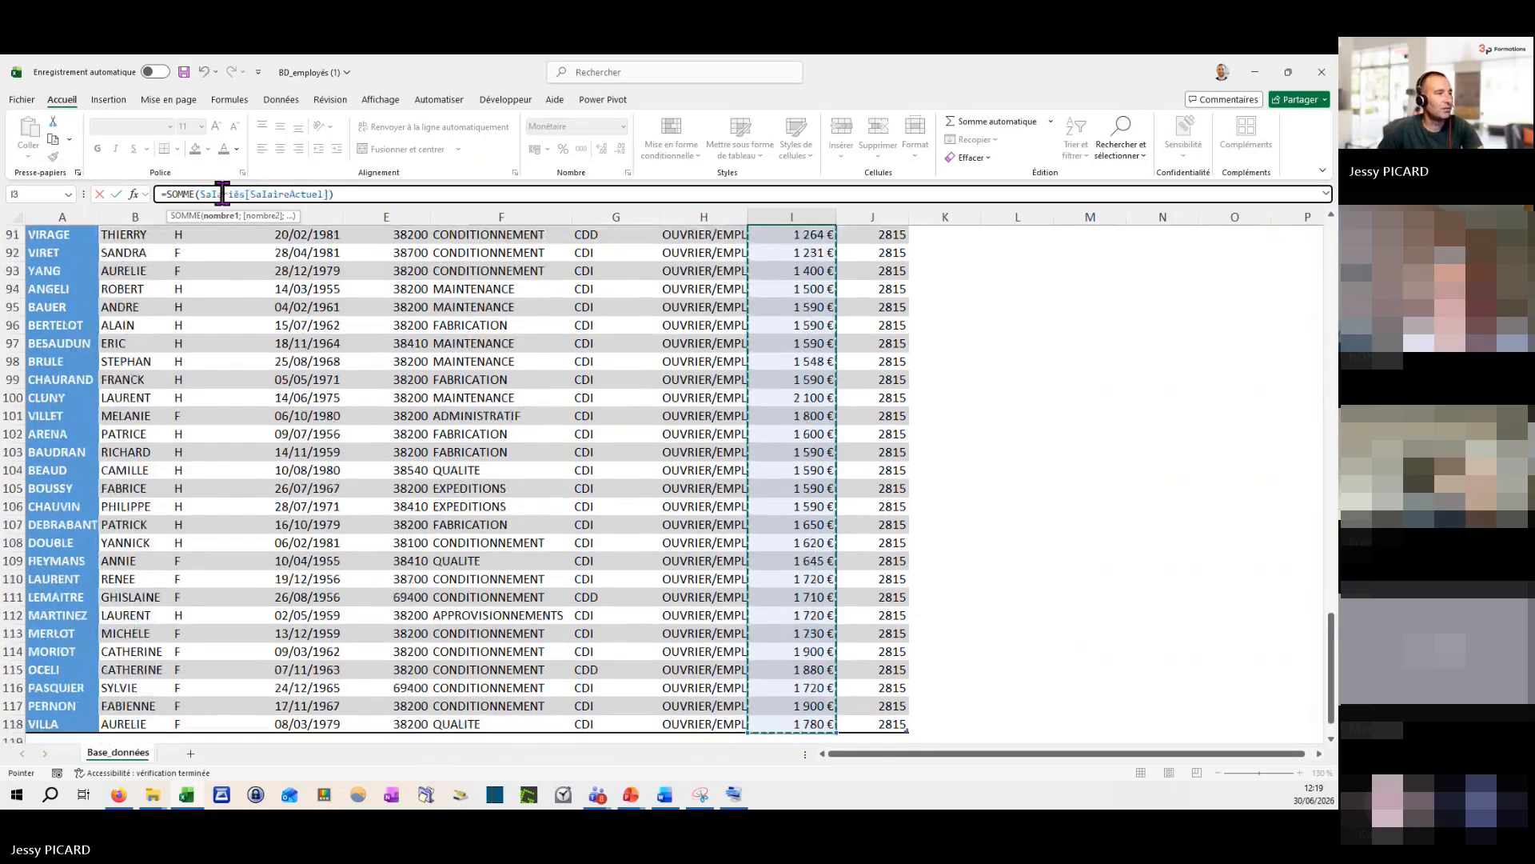
pyautogui.click(452, 192)
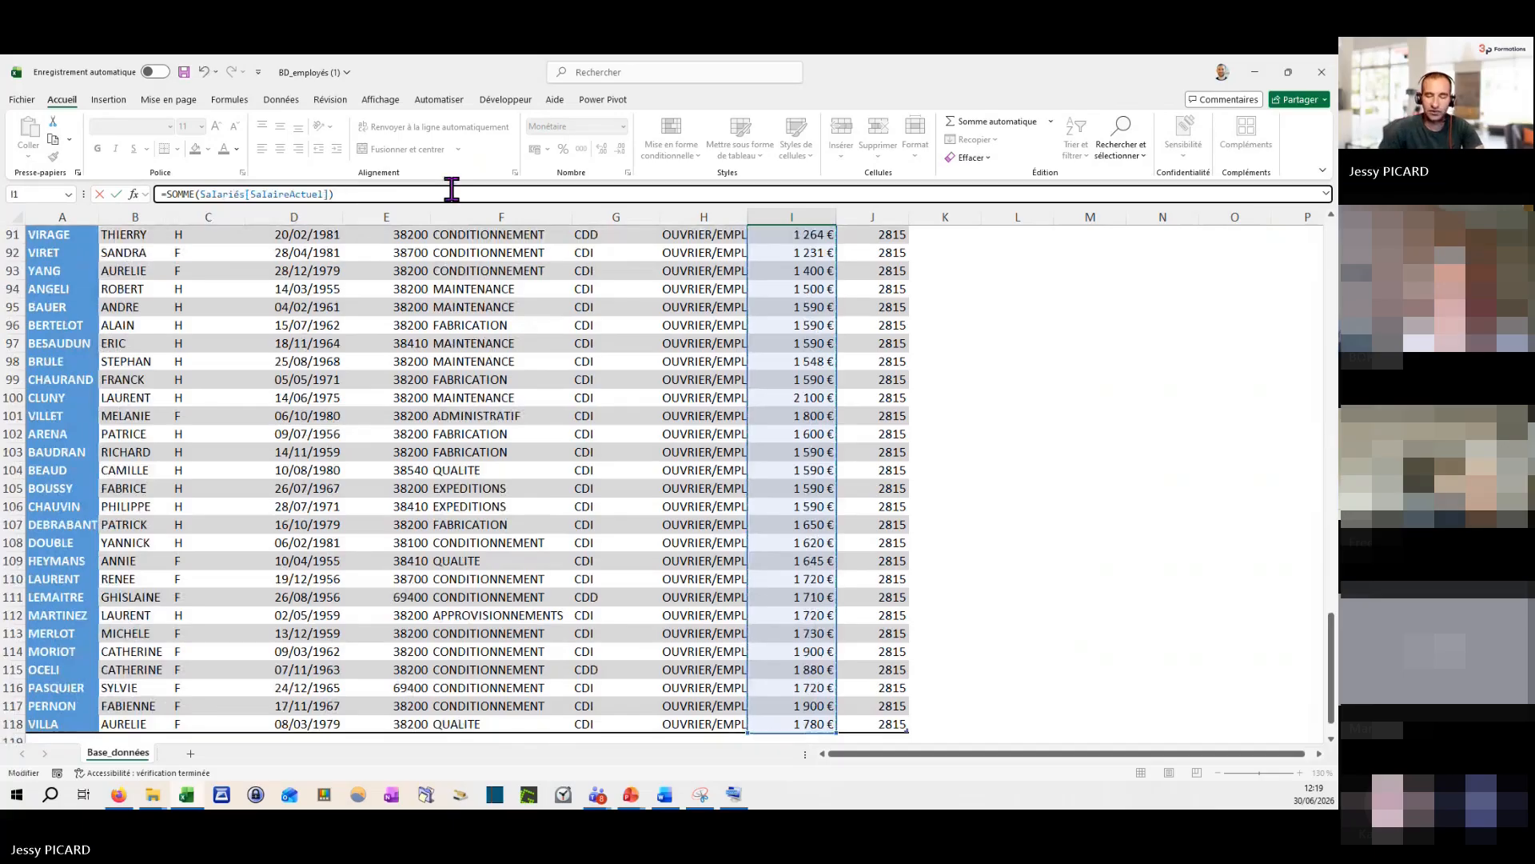
pyautogui.hotkey('ctrl', 'Return')
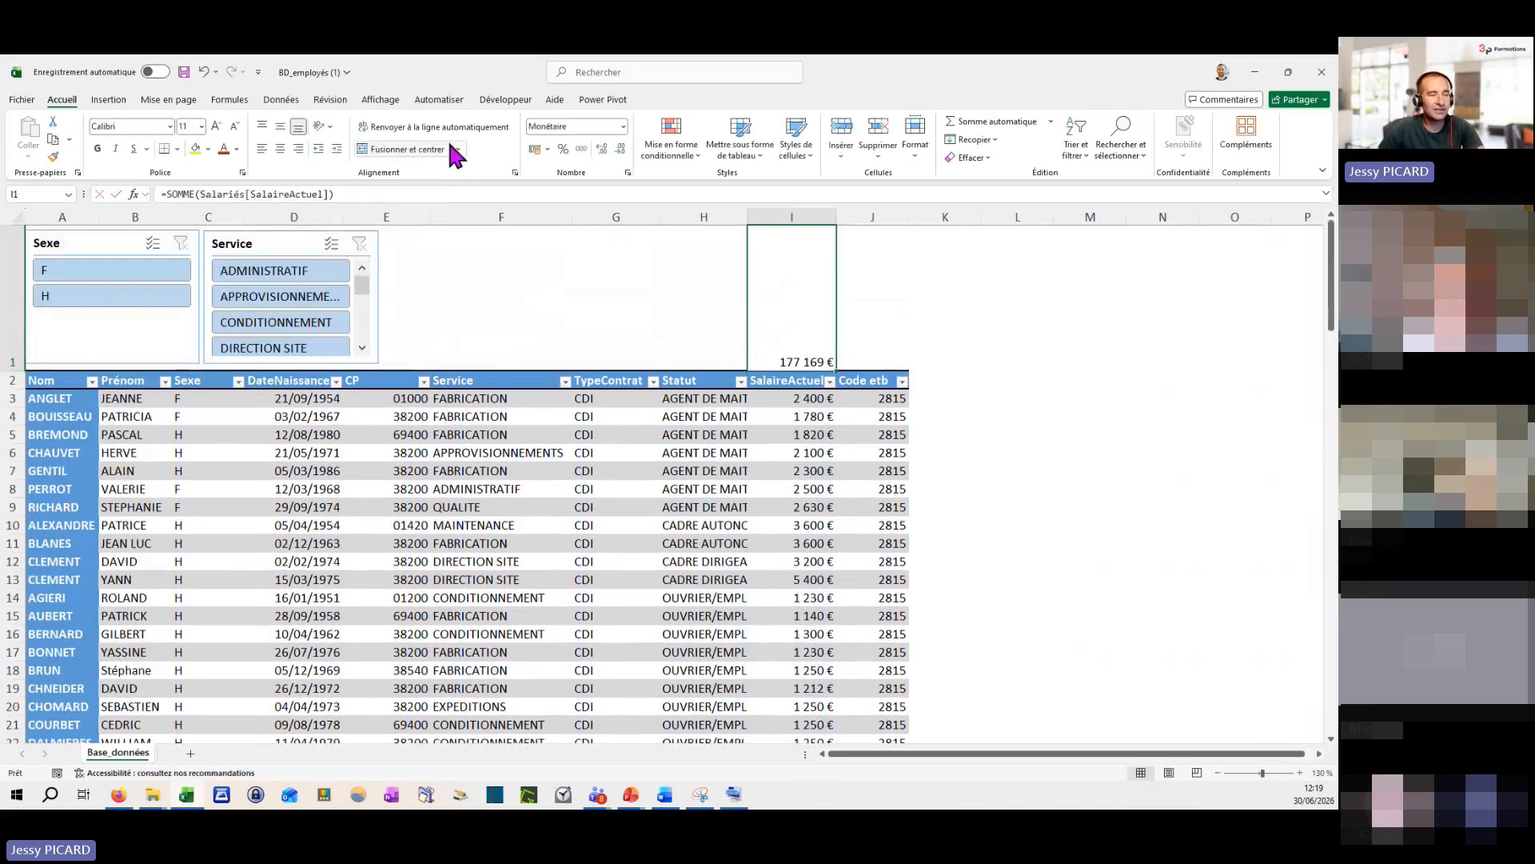
# Step: Filter the table to H in Sexe and CONDITIONNEMENT in Service, and turn on its Ligne Total
pyautogui.click(90, 294)
pyautogui.click(278, 300)
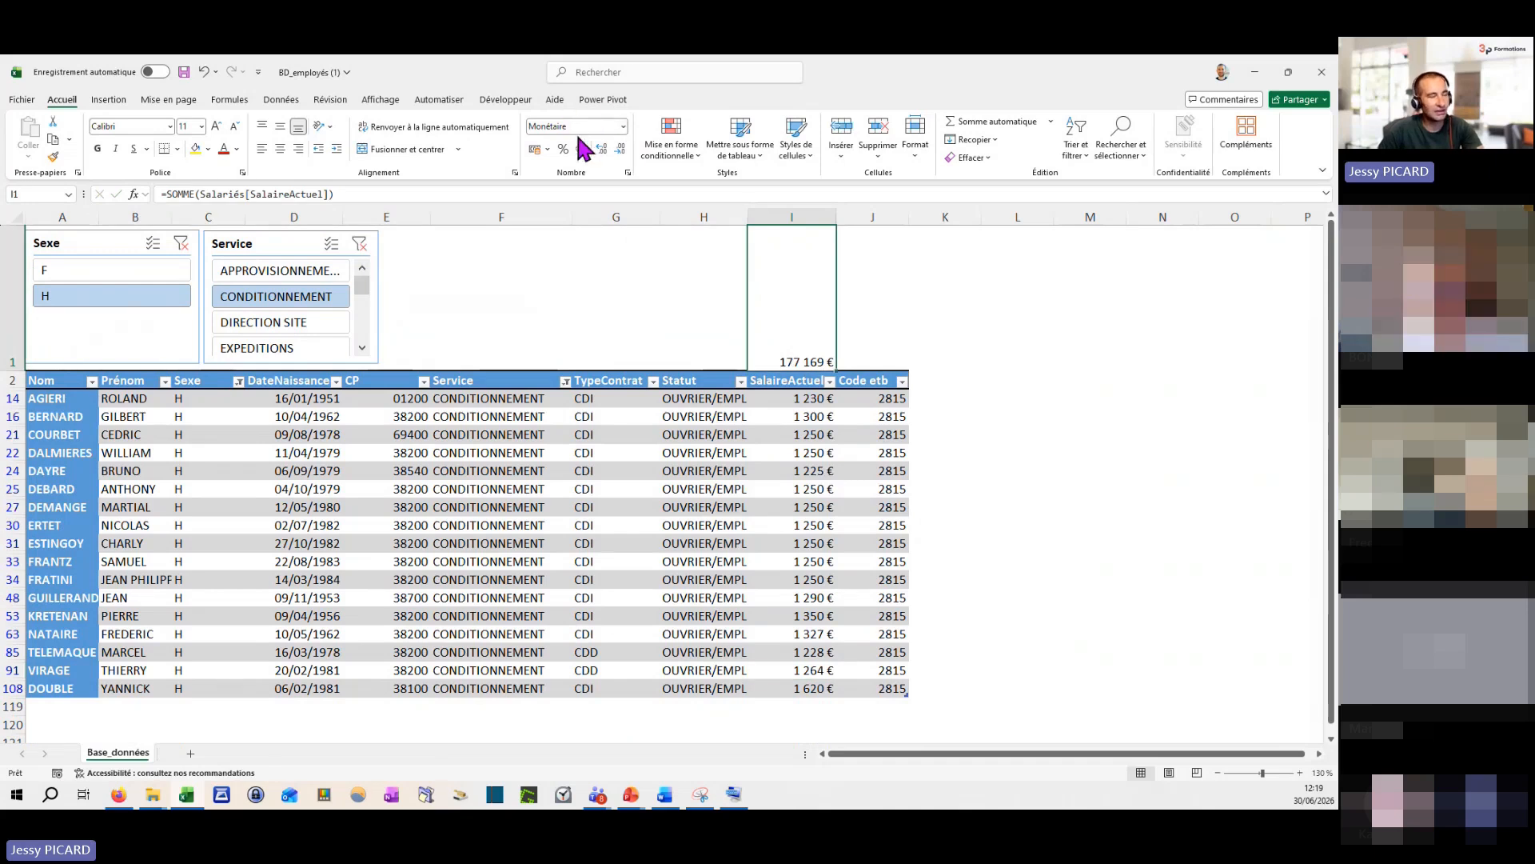
pyautogui.click(795, 489)
pyautogui.click(696, 100)
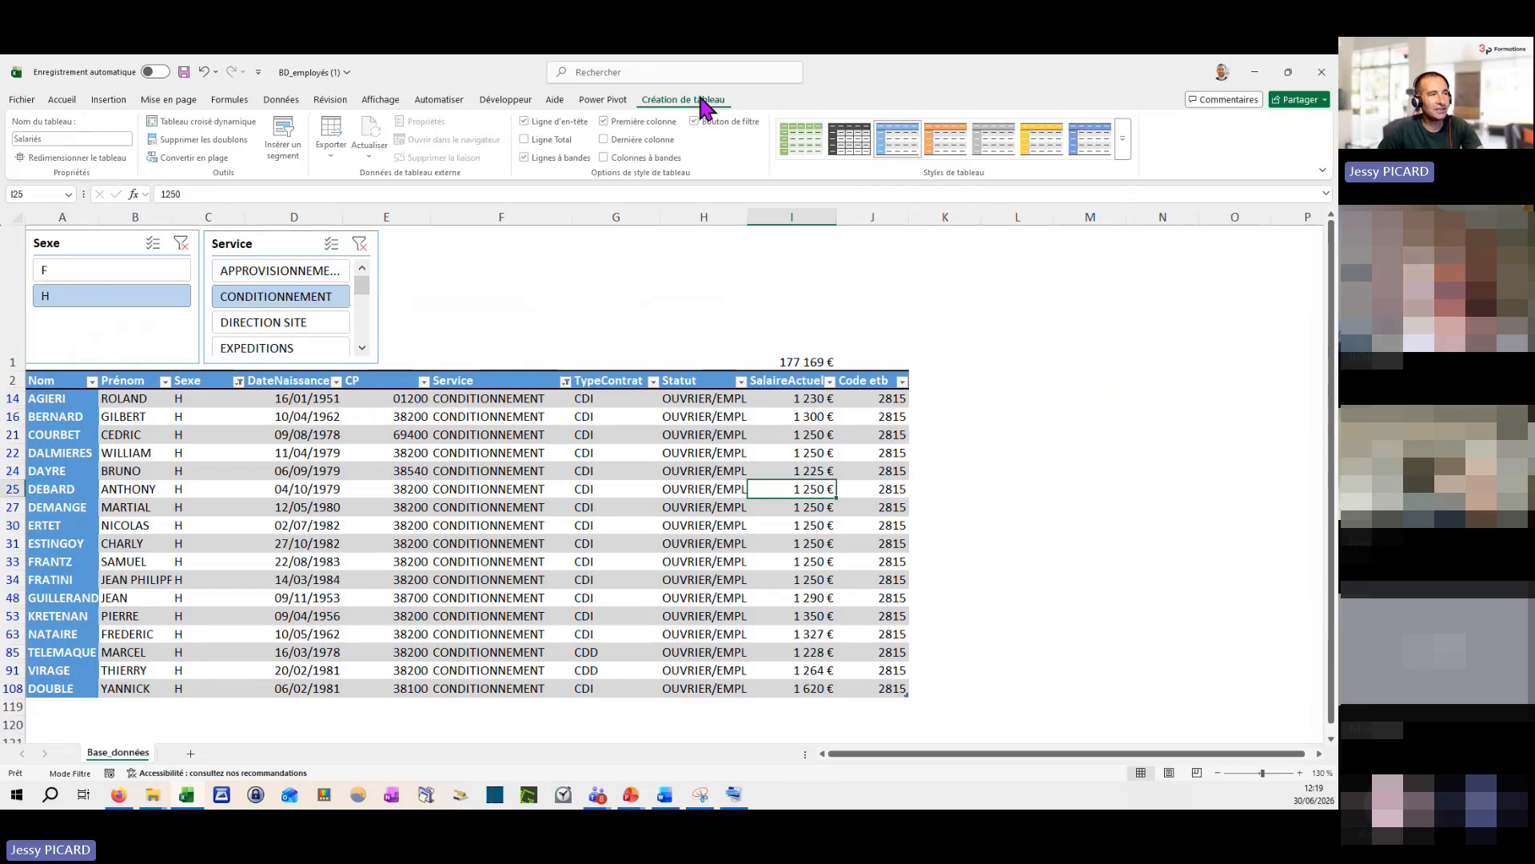
pyautogui.click(526, 139)
# Step: Set the total row's SalaireActuel cell to the Somme function
pyautogui.click(815, 707)
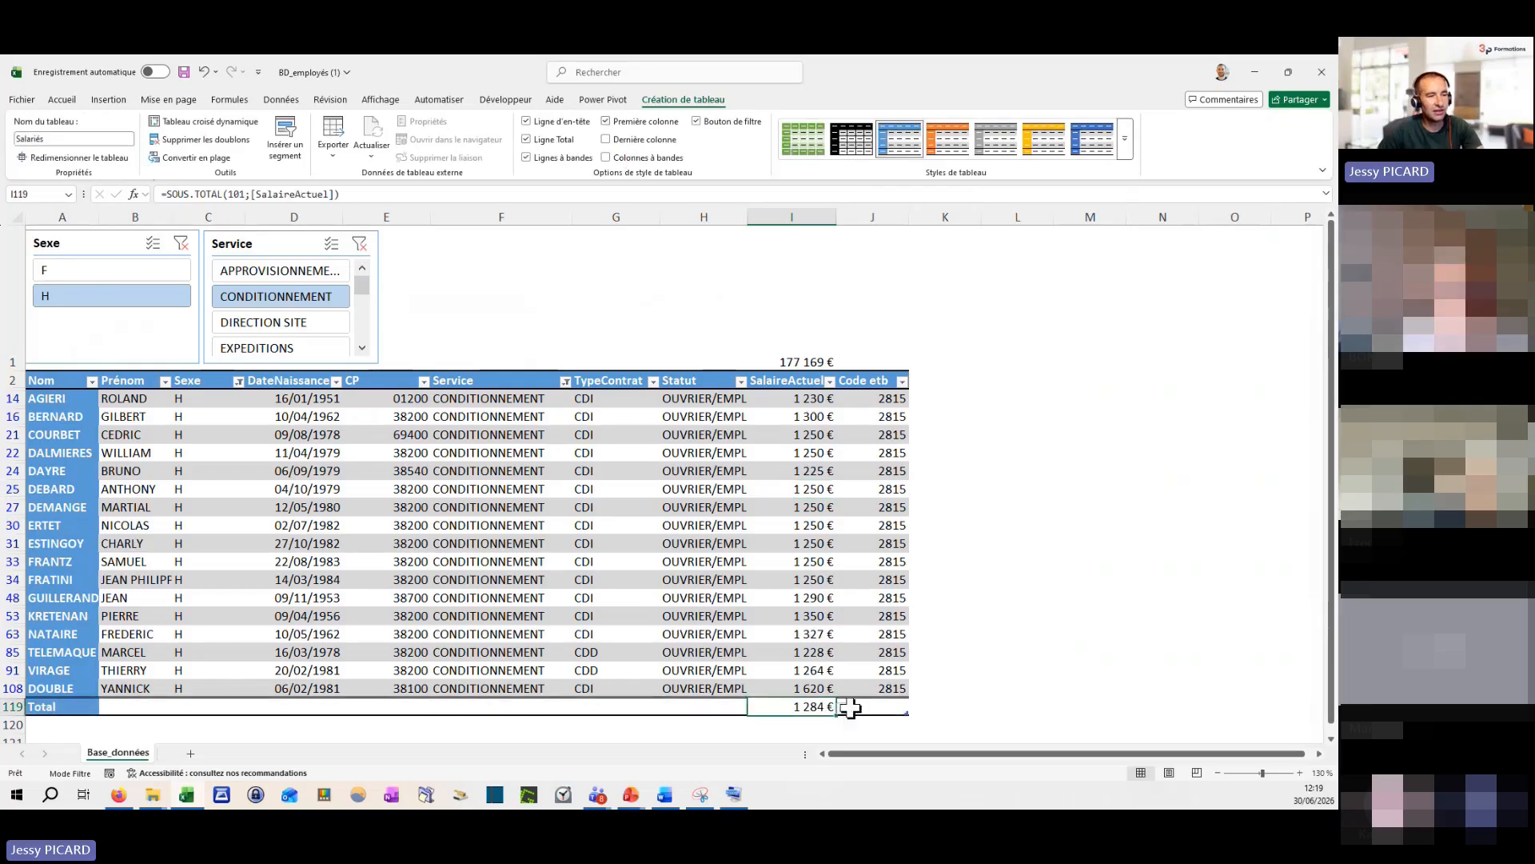
pyautogui.click(843, 708)
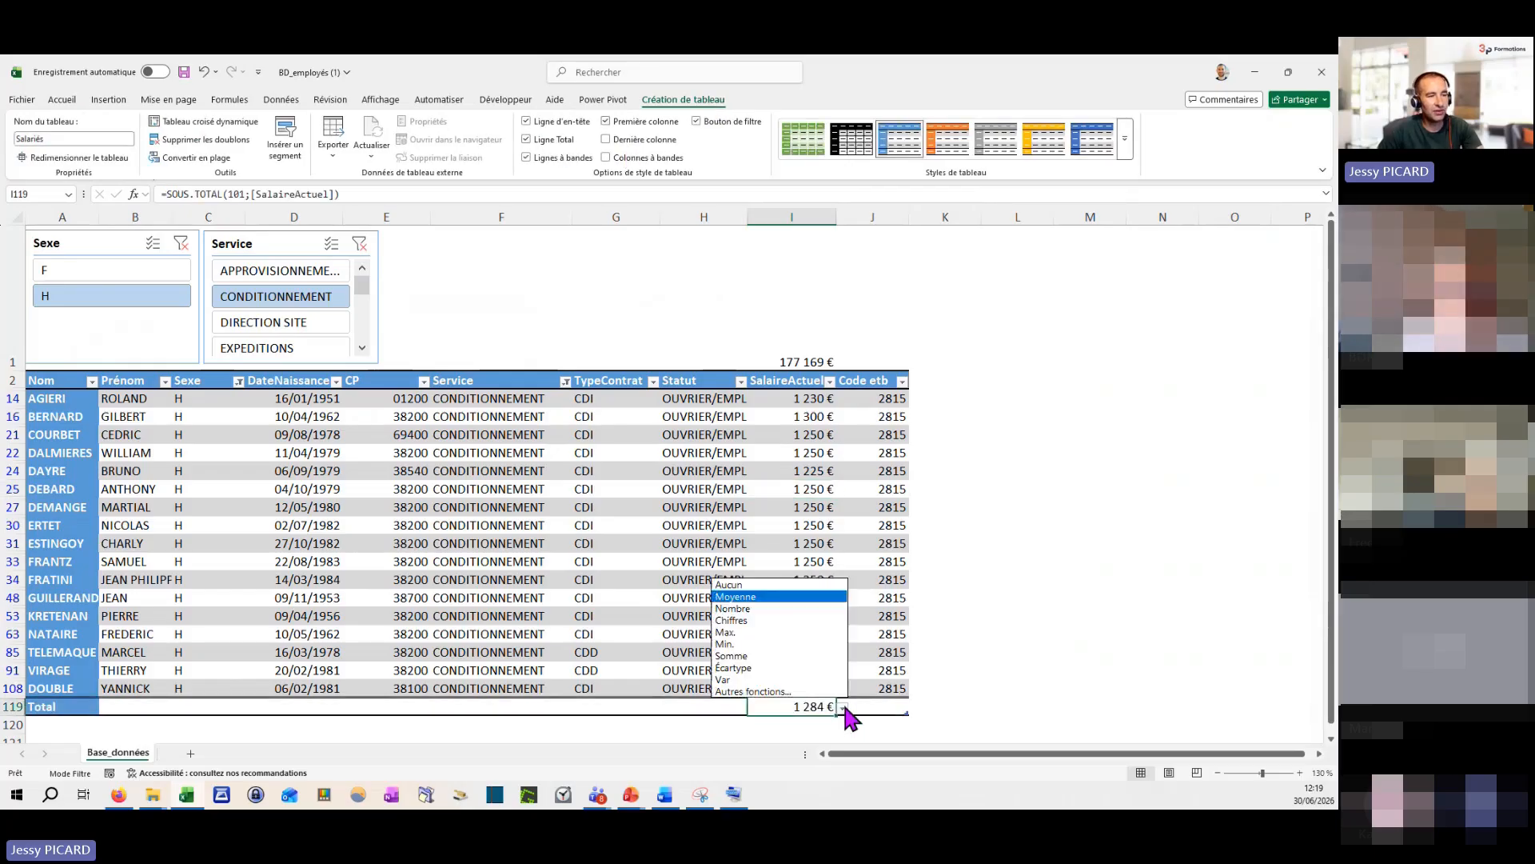
pyautogui.click(751, 655)
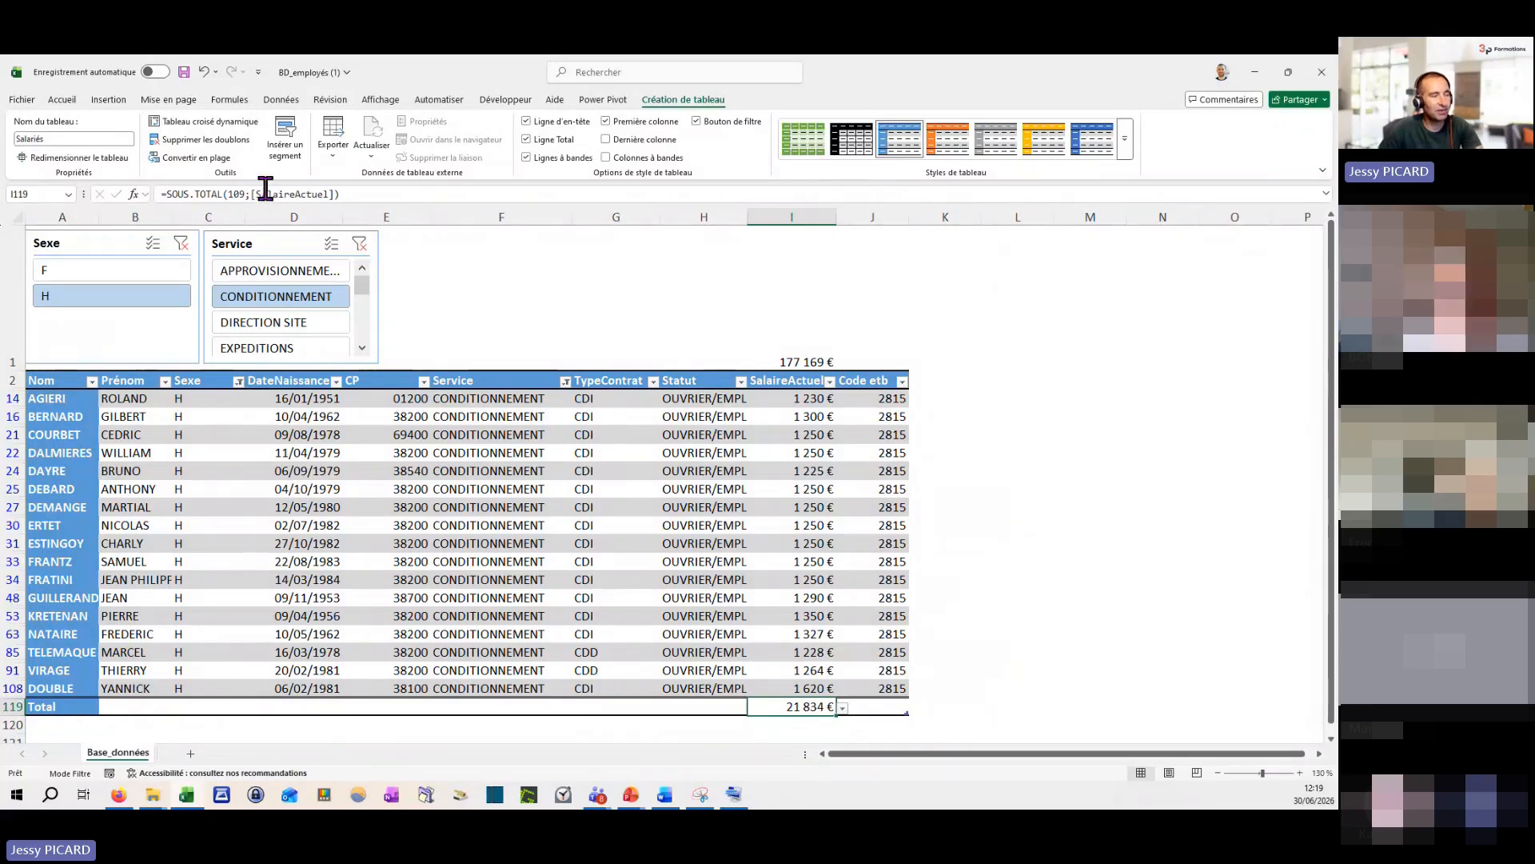
# Step: Compare the total row's SOUS.TOTAL formula with the SOMME formula in cell I1
pyautogui.press('ctrl')
pyautogui.press('ctrl')
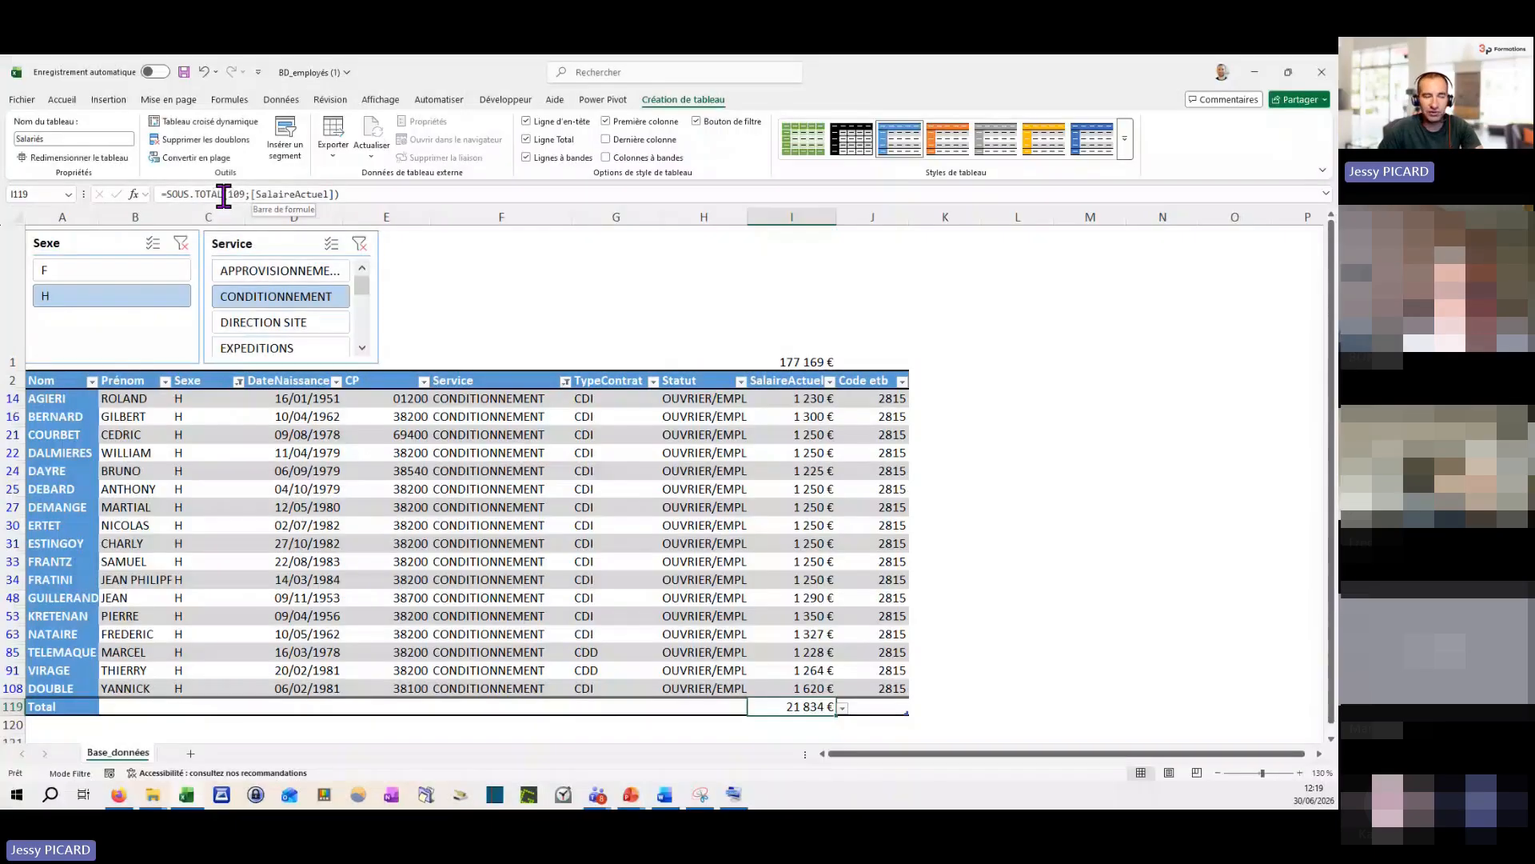
pyautogui.click(834, 349)
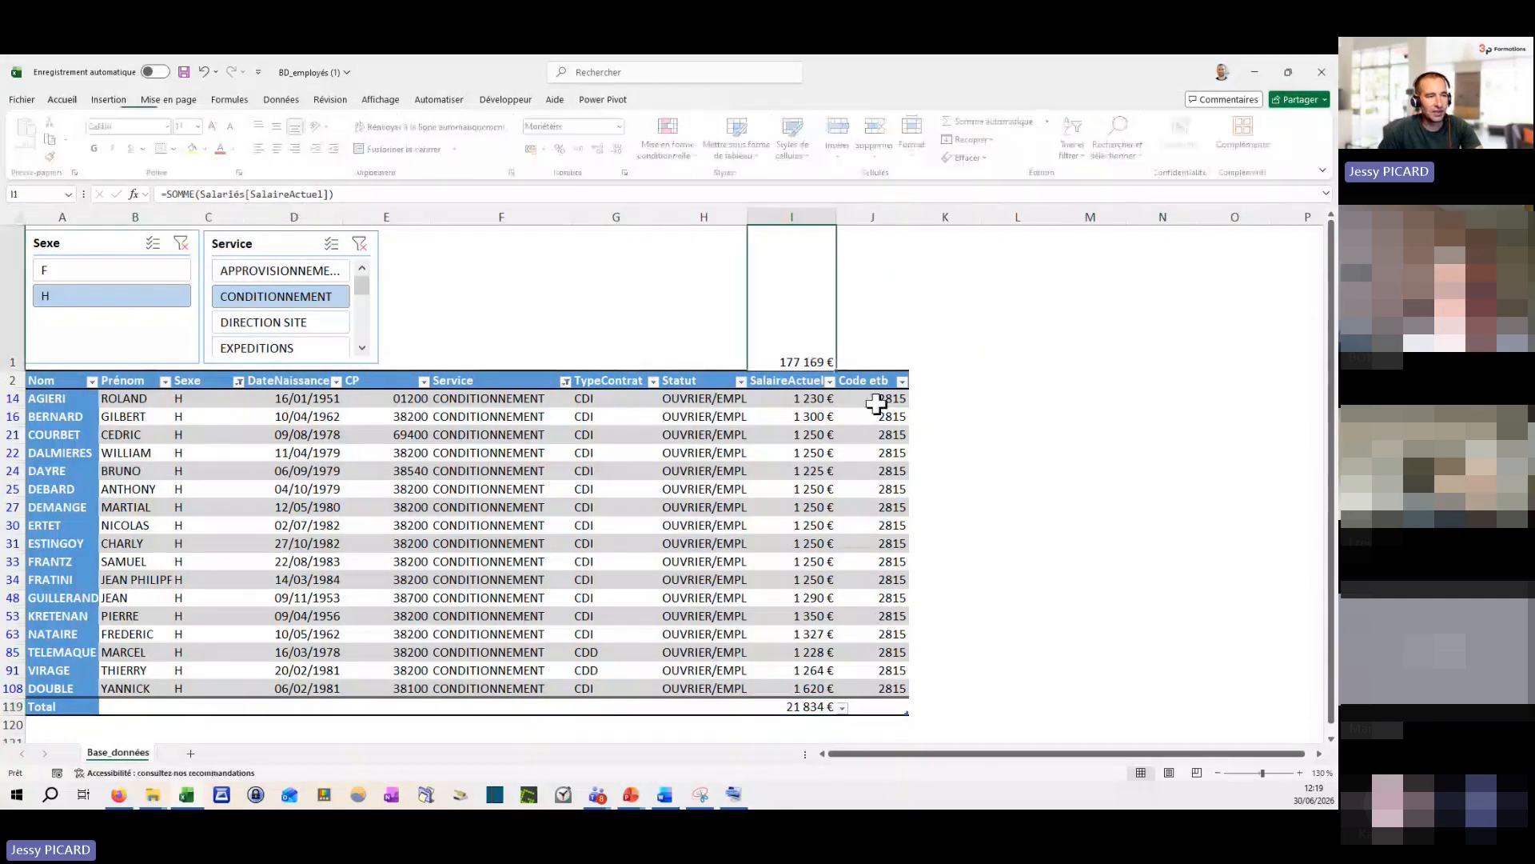
# Step: Start saving the workbook with Save As
pyautogui.press('F12')
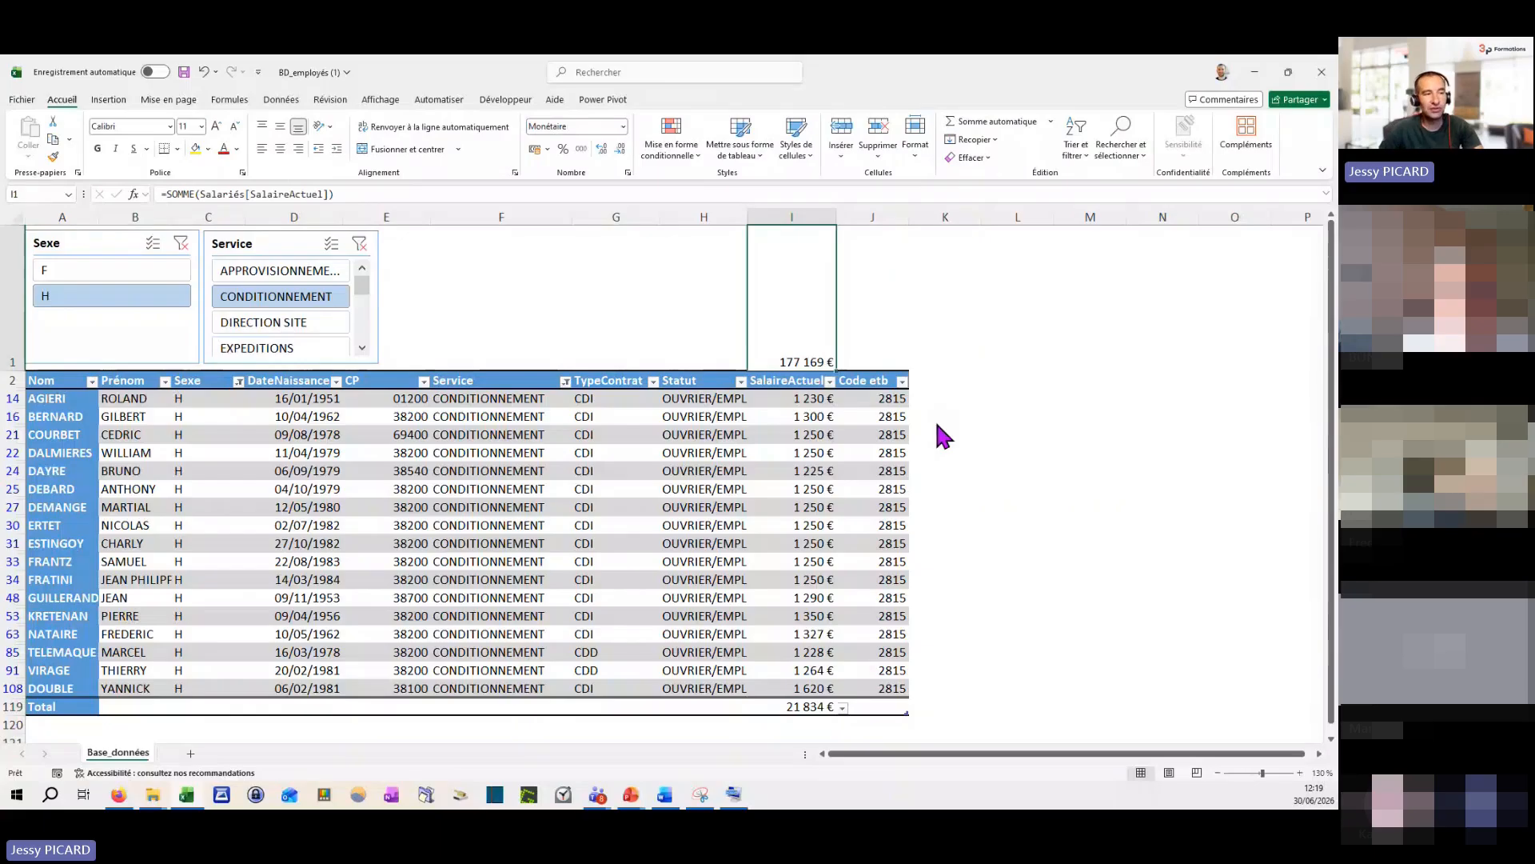